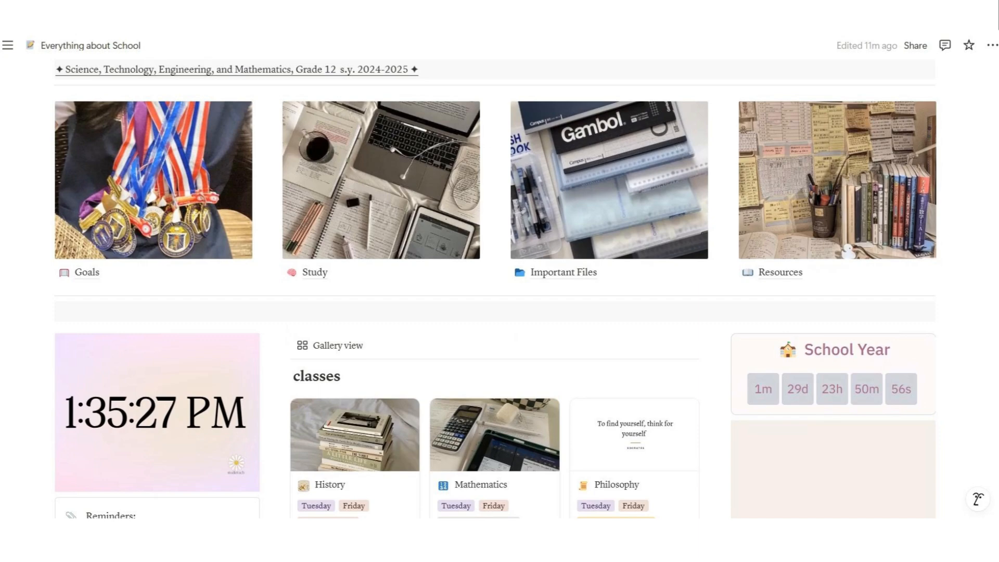
Scroll past the classes gallery to the School Works table, Class Schedule and deadline calendar
scroll(495, 289, "down", 5)
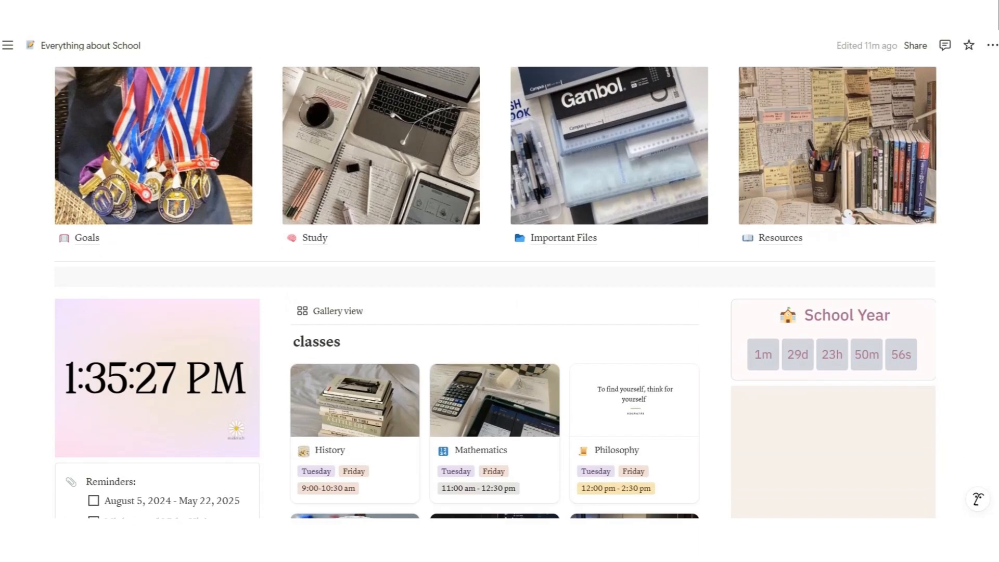
scroll(495, 208, "down", 10)
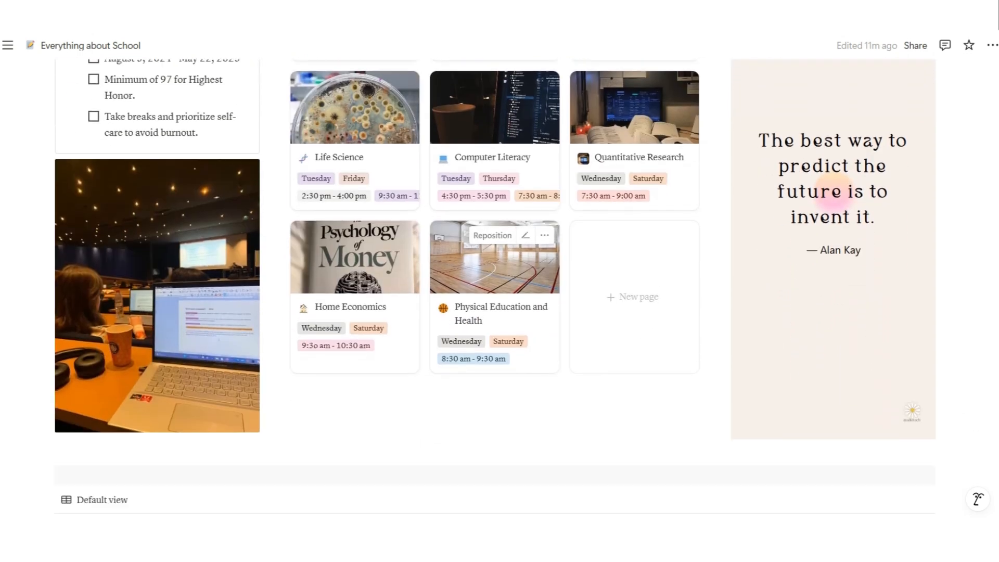
scroll(494, 289, "down", 10)
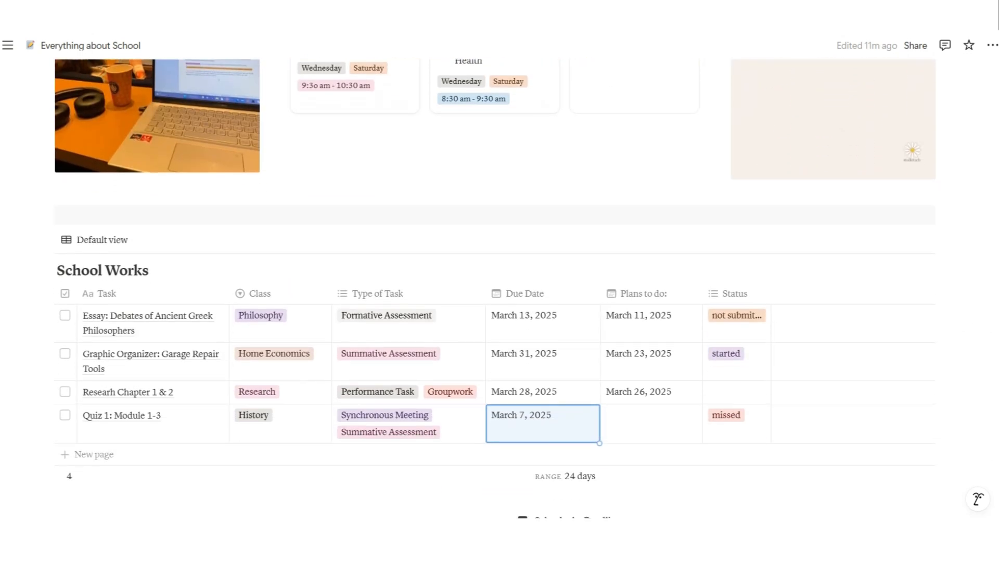
scroll(495, 289, "down", 9)
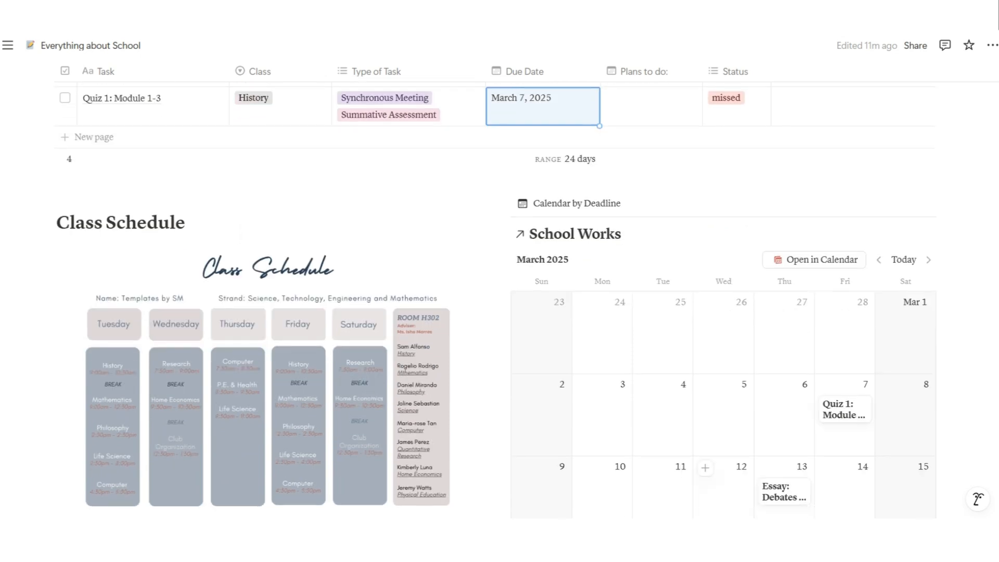
scroll(494, 289, "down", 3)
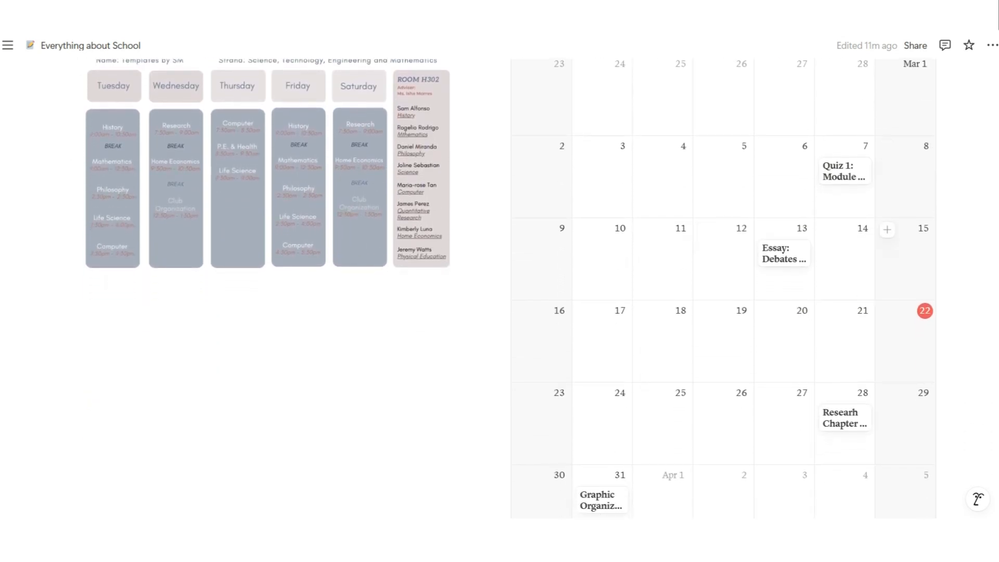
scroll(843, 416, "up", 7)
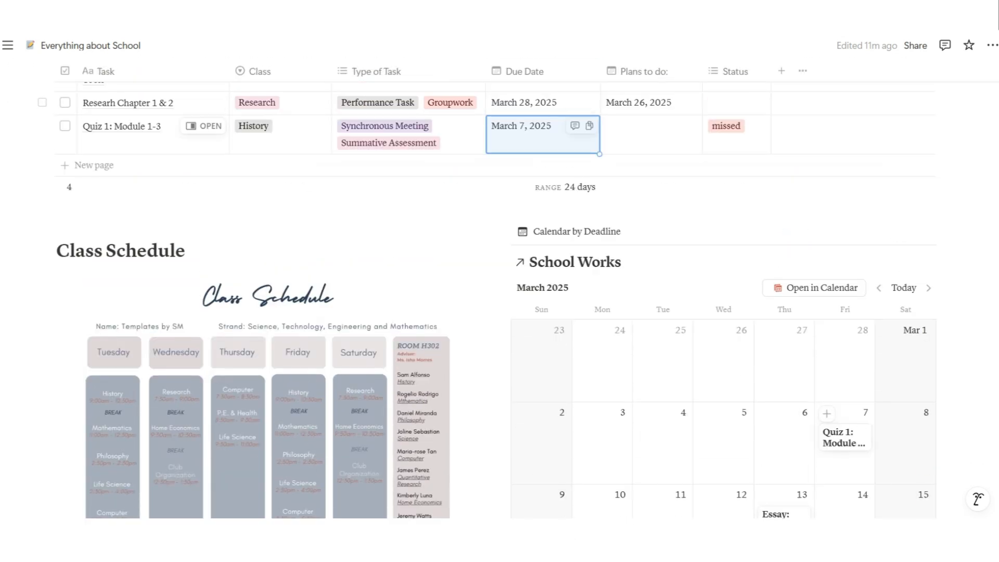
Change Quiz 1's due date to March 3, 2025
key("Return")
left_click(533, 259)
left_click(470, 328)
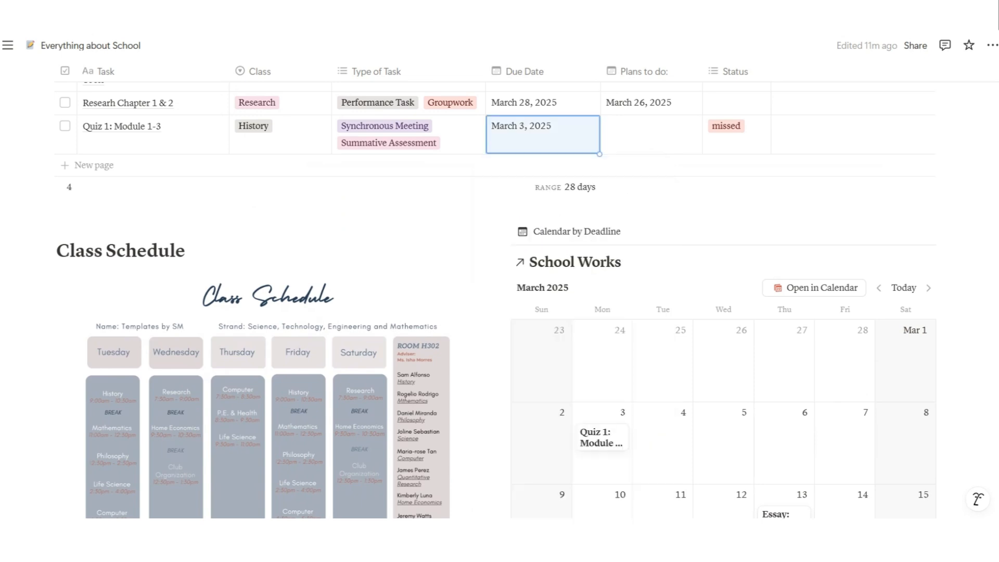
Set Graphic Organizer's Plans to do date to March 10, 2025
scroll(642, 200, "up", 1)
scroll(650, 214, "up", 3)
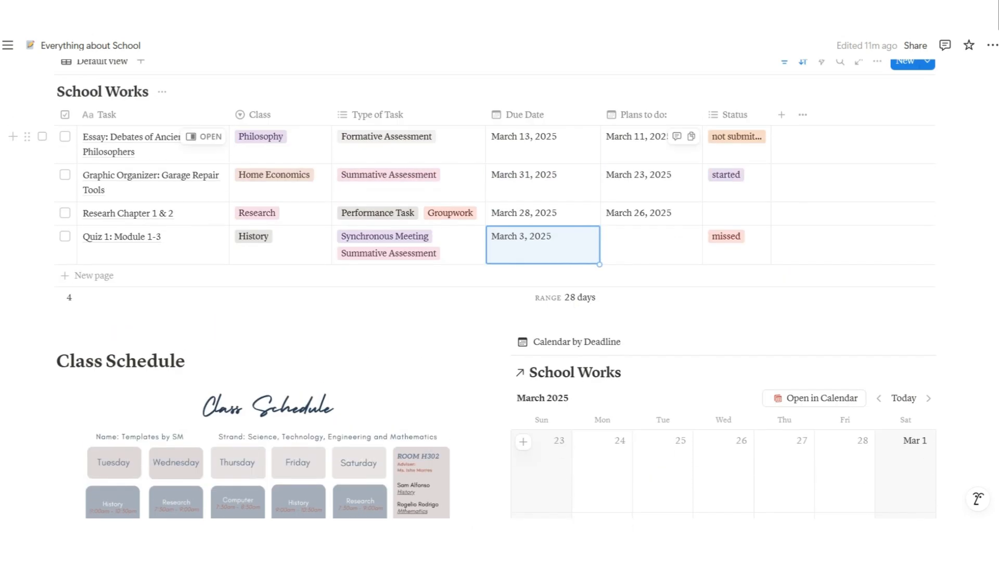
left_click(638, 214)
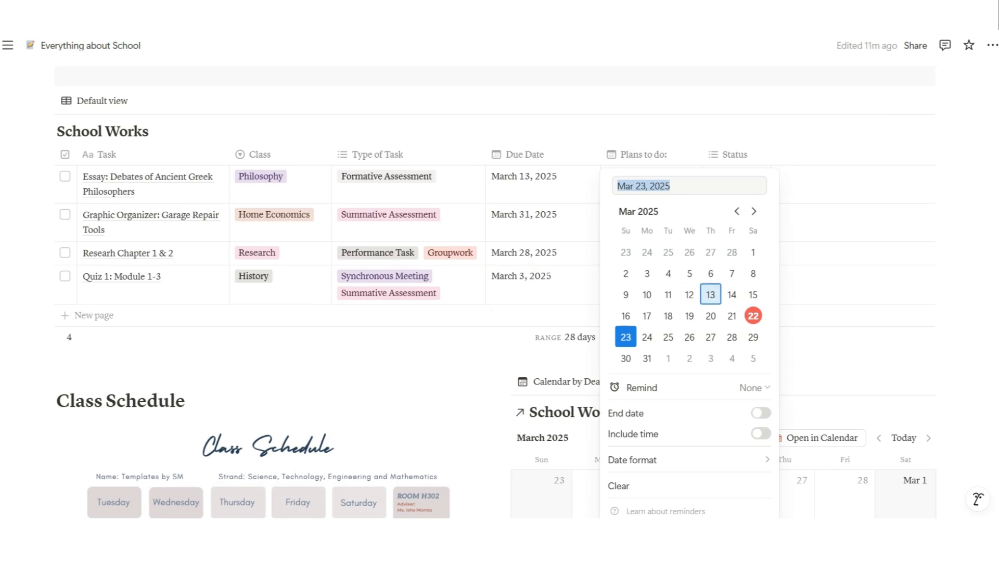
key("Escape")
left_click(645, 214)
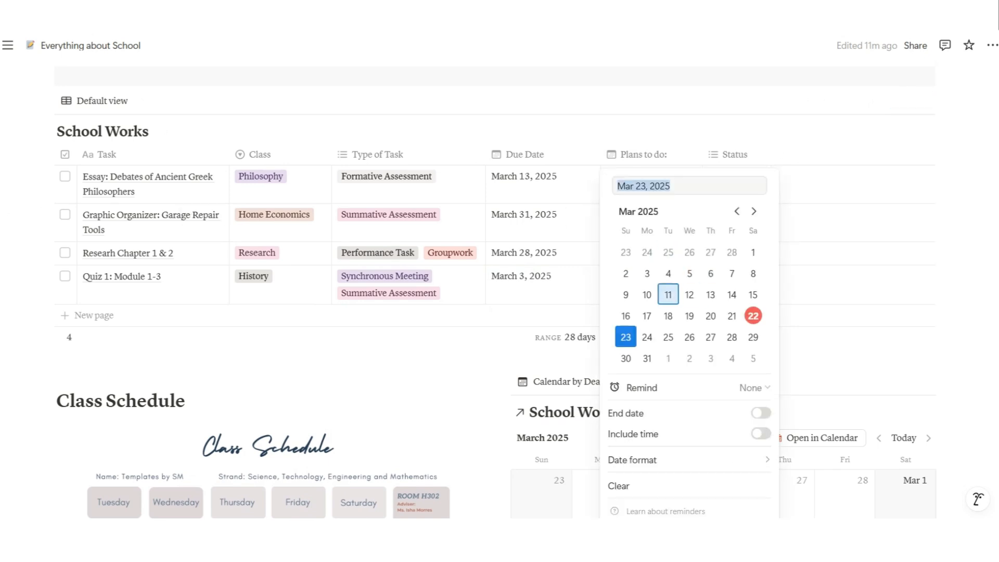
left_click(646, 295)
key("Escape")
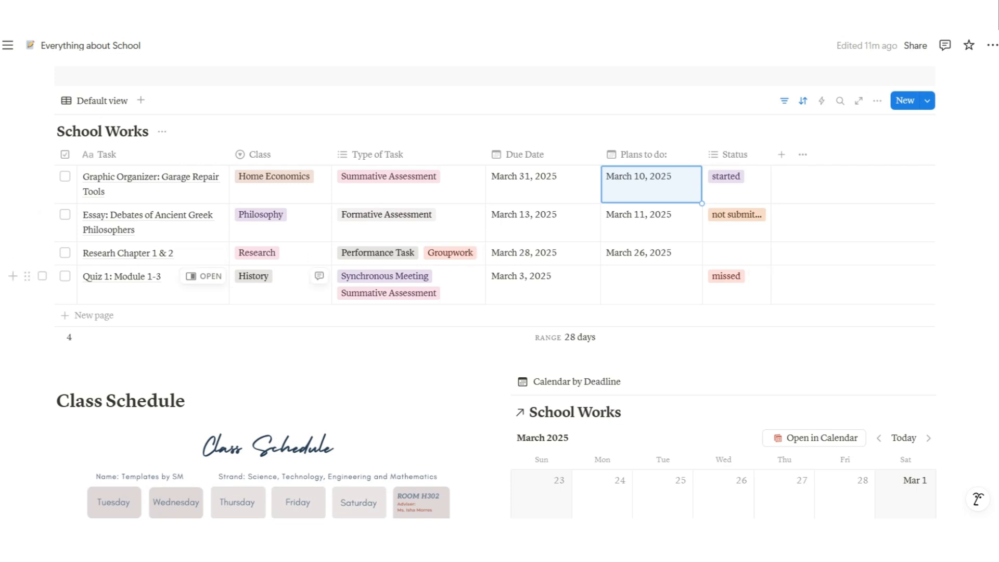
Check Quiz 1's class, task type and status, keeping History and missed unchanged
left_click(283, 283)
left_click(281, 319)
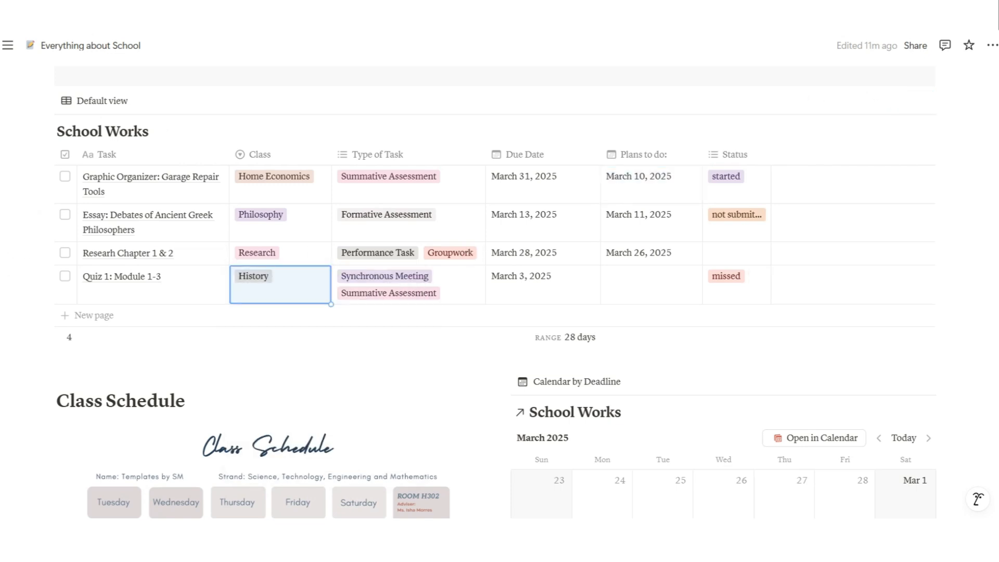
left_click(409, 285)
key("Escape")
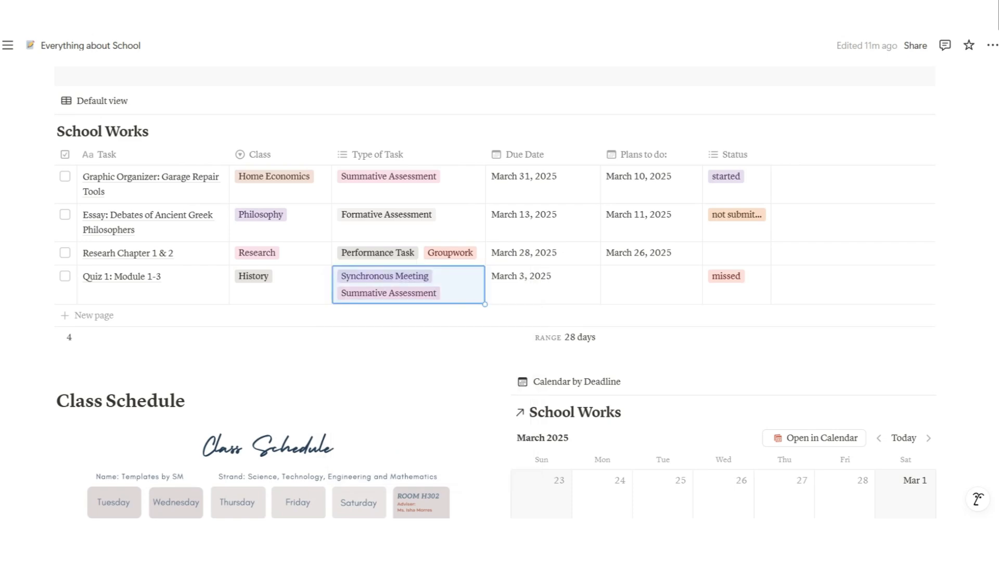
left_click(736, 284)
key("Escape")
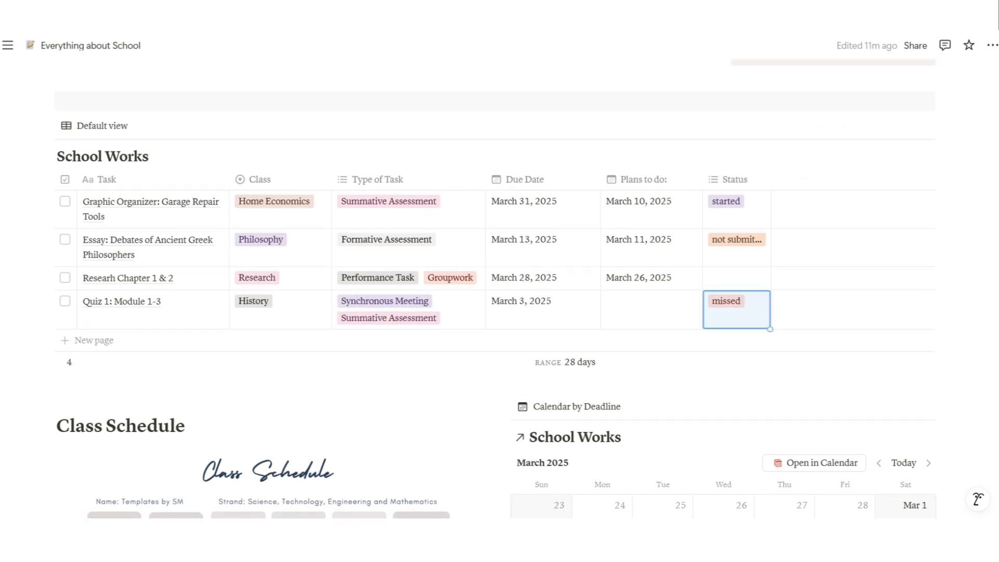
scroll(494, 289, "up", 10)
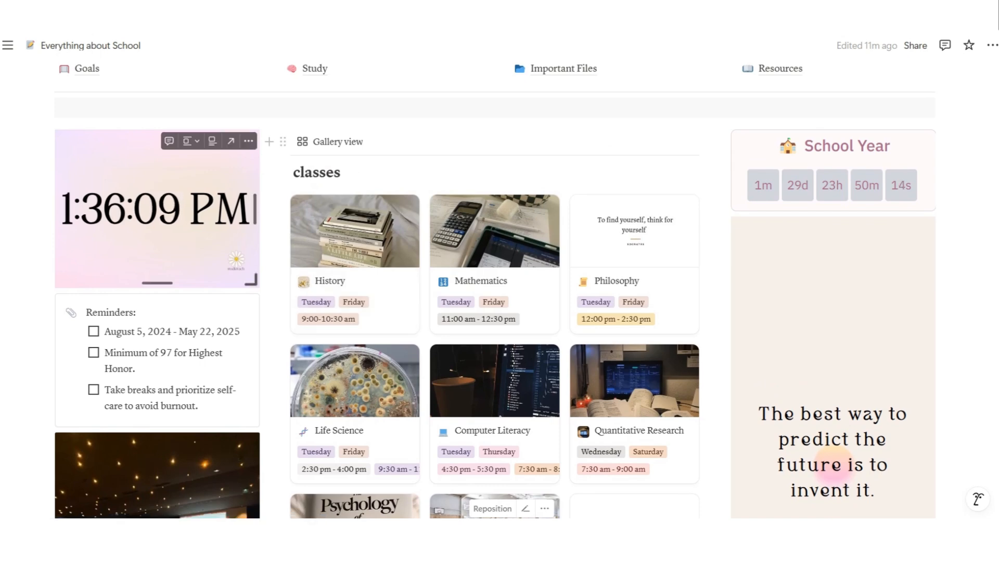
Add an empty to-do below the last reminder, then delete it again
left_click(201, 406)
key("Return")
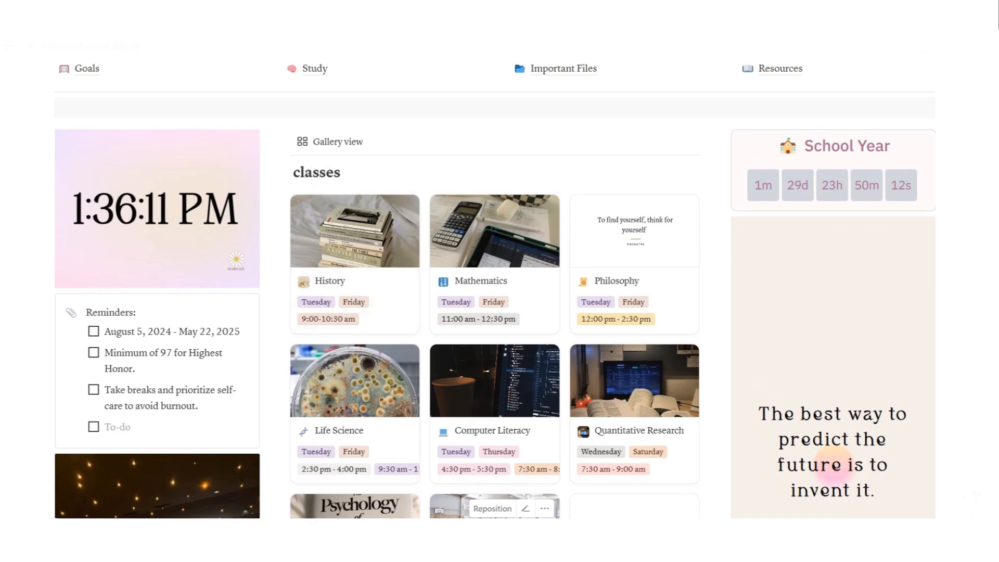
key("BackSpace")
key("BackSpace")
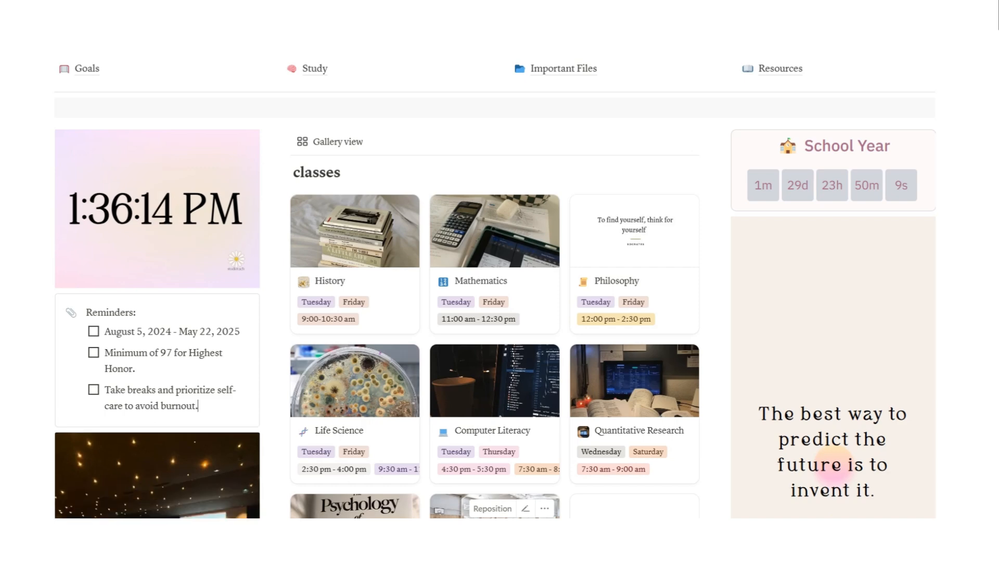
Scroll back up to the History card in the classes gallery
scroll(156, 234, "down", 6)
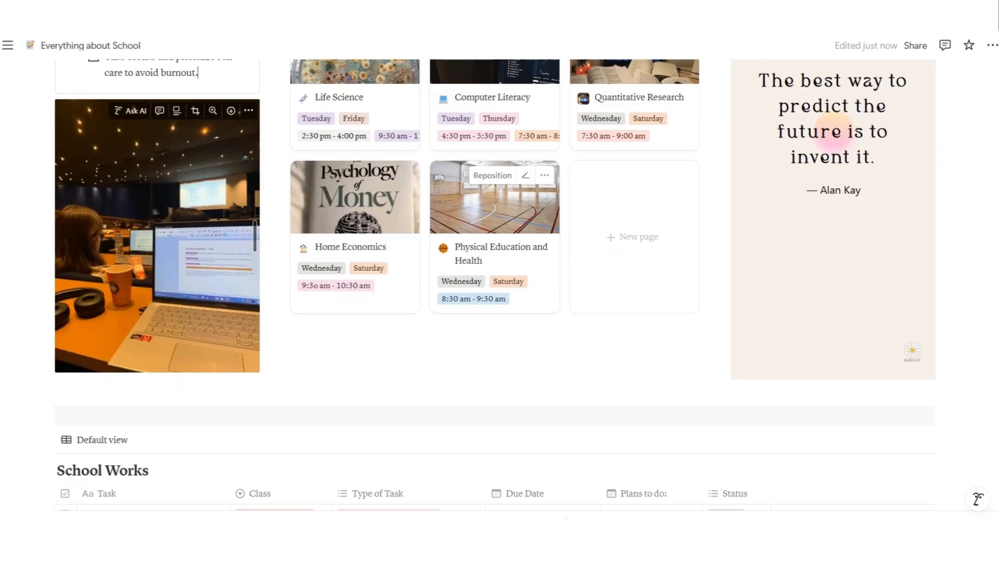
scroll(494, 284, "up", 5)
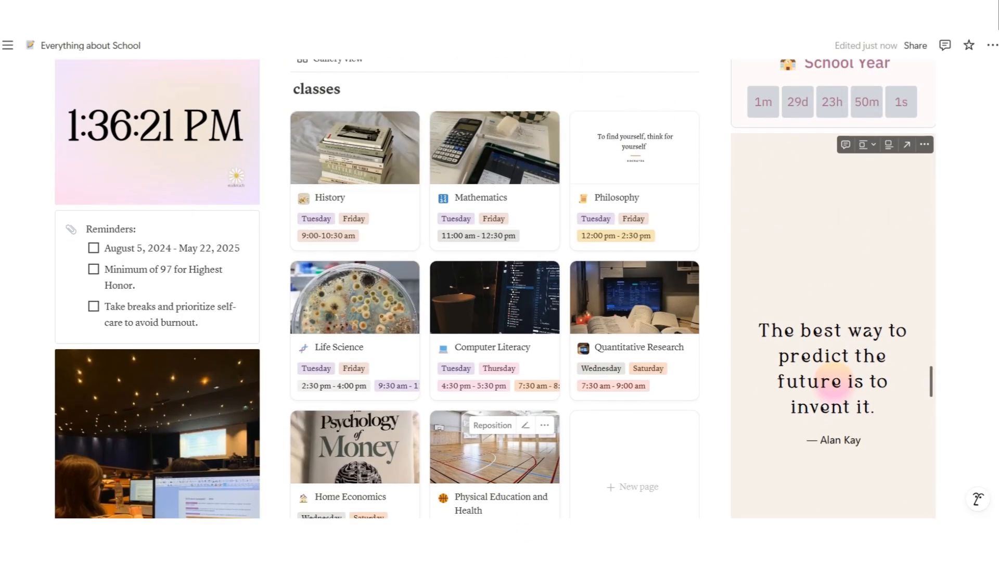
scroll(832, 182, "up", 2)
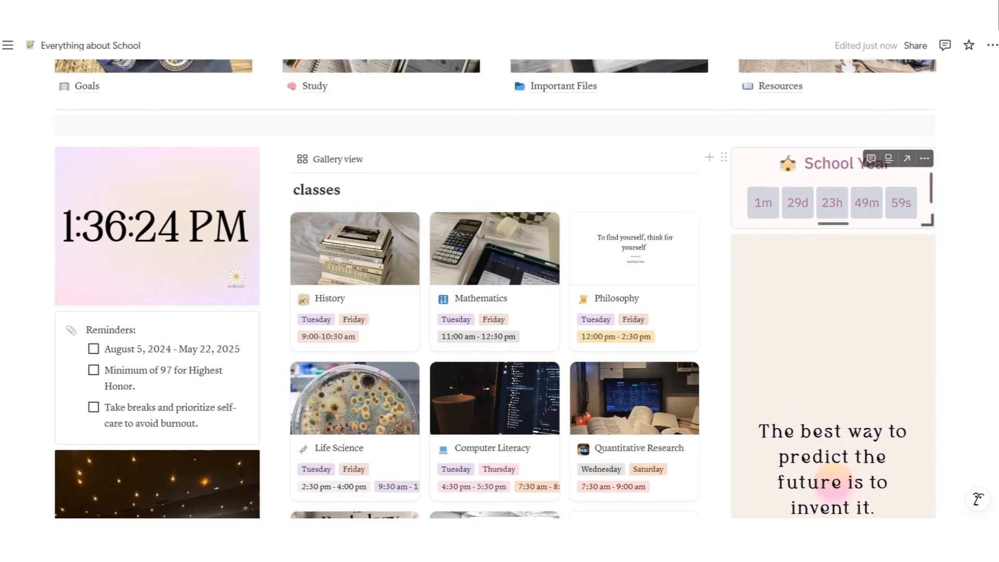
scroll(832, 481, "down", 1)
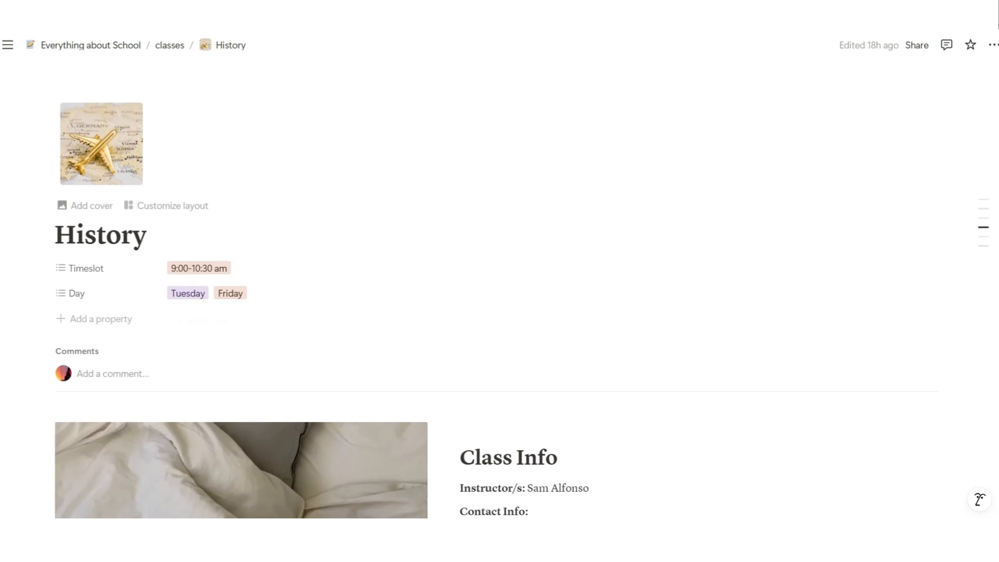
left_click(200, 266)
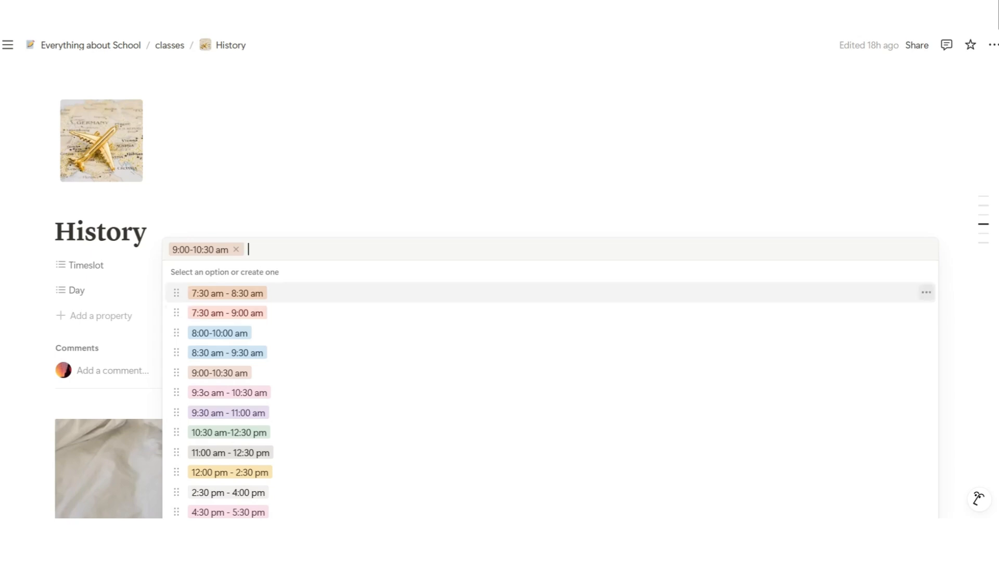
left_click(250, 221)
left_click(229, 290)
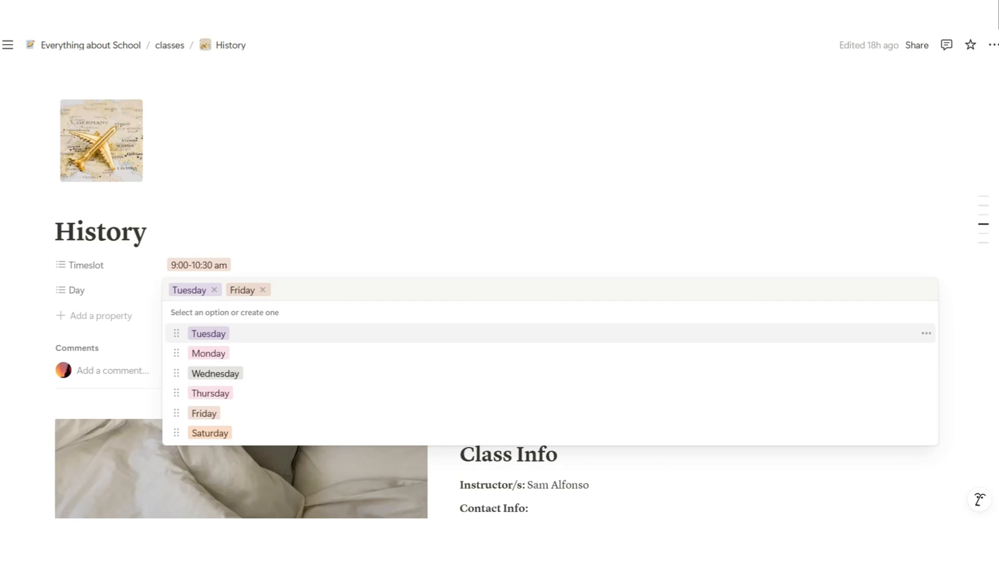
key("Escape")
scroll(500, 302, "down", 6)
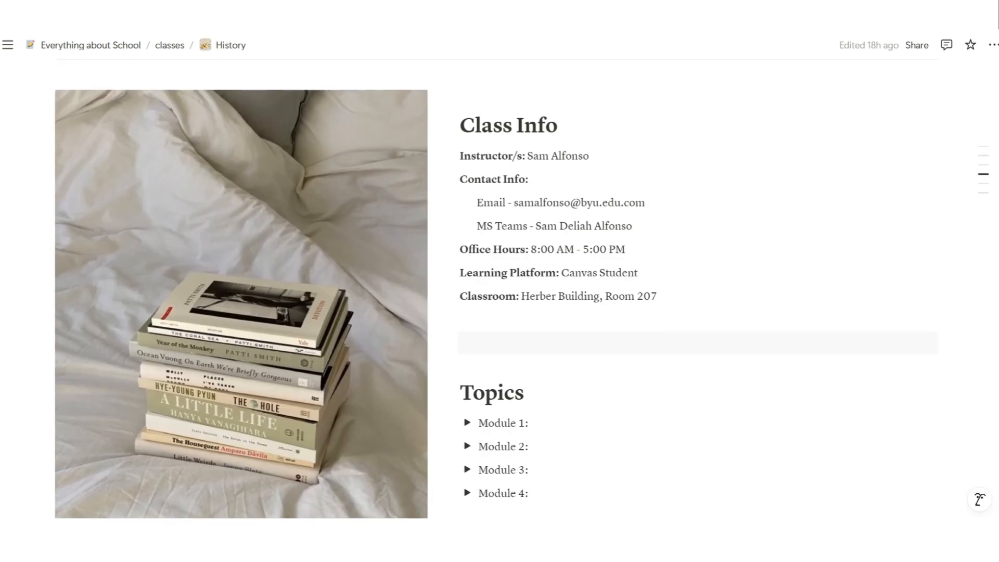
scroll(499, 302, "up", 1)
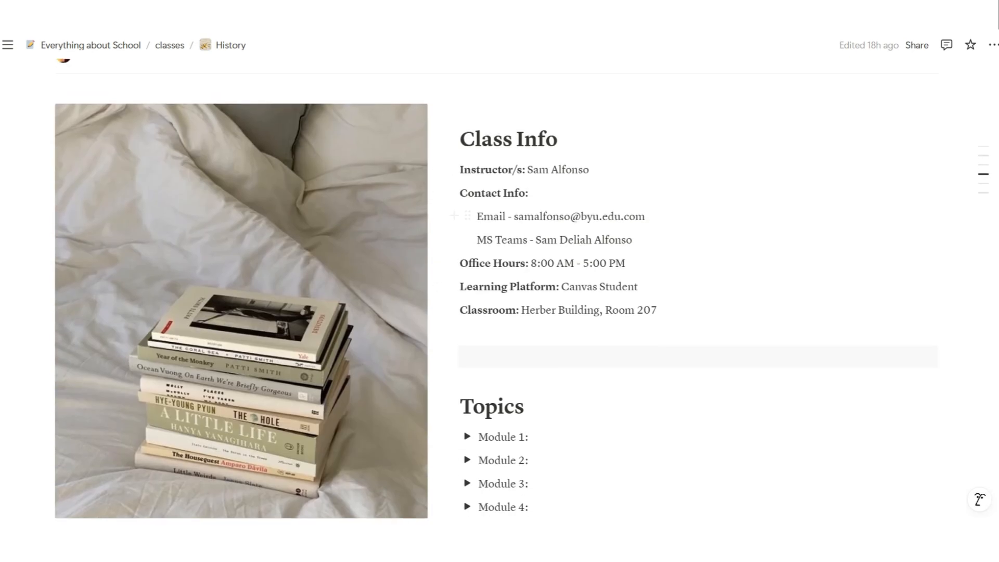
scroll(500, 302, "down", 4)
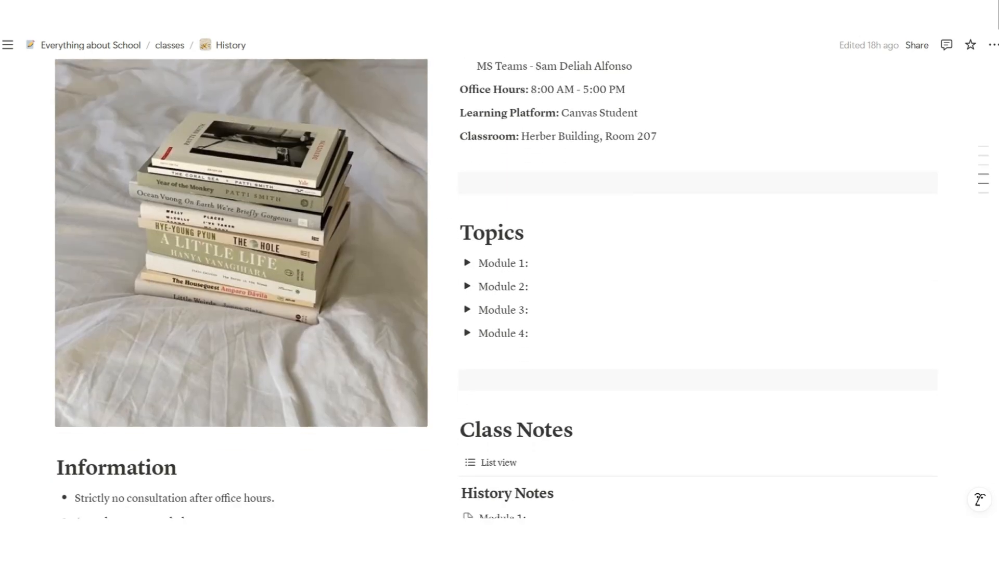
left_click(467, 245)
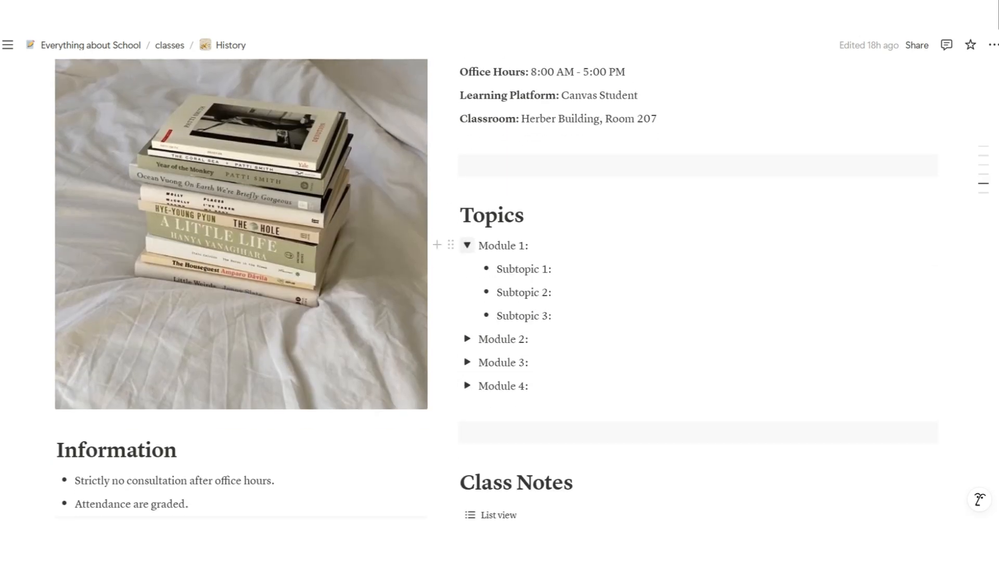
left_click(467, 245)
scroll(499, 302, "down", 5)
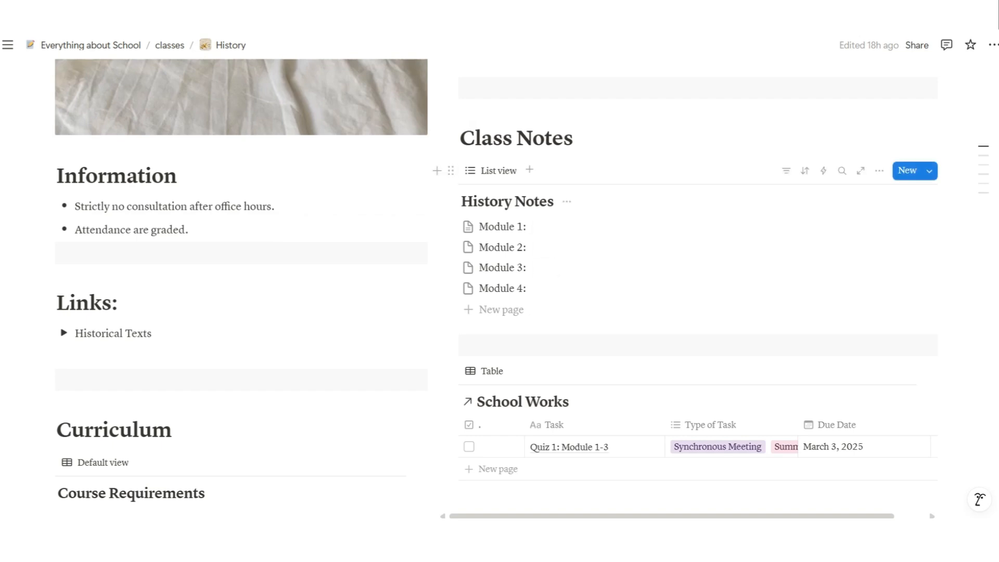
scroll(697, 311, "down", 2)
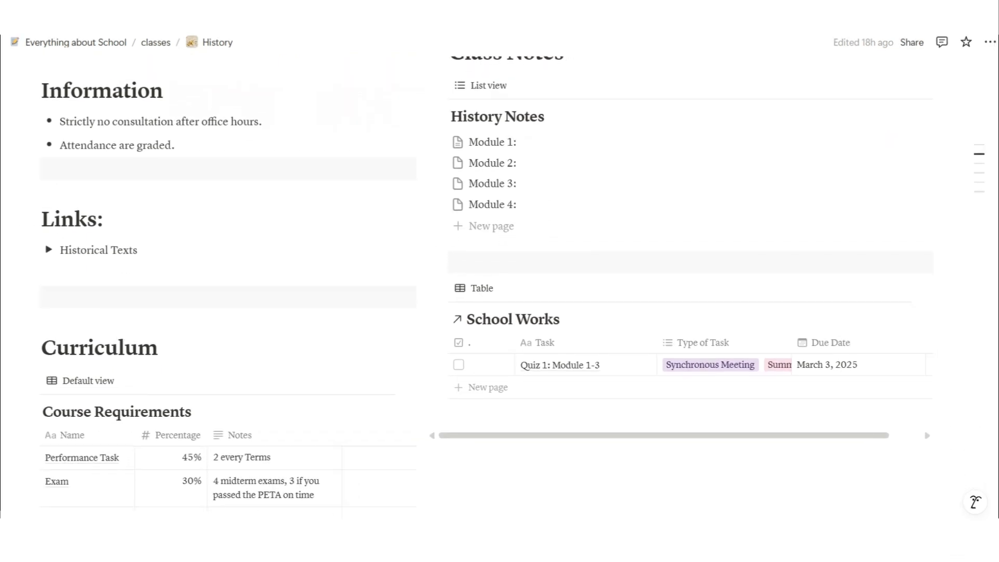
left_click(48, 249)
left_click(48, 249)
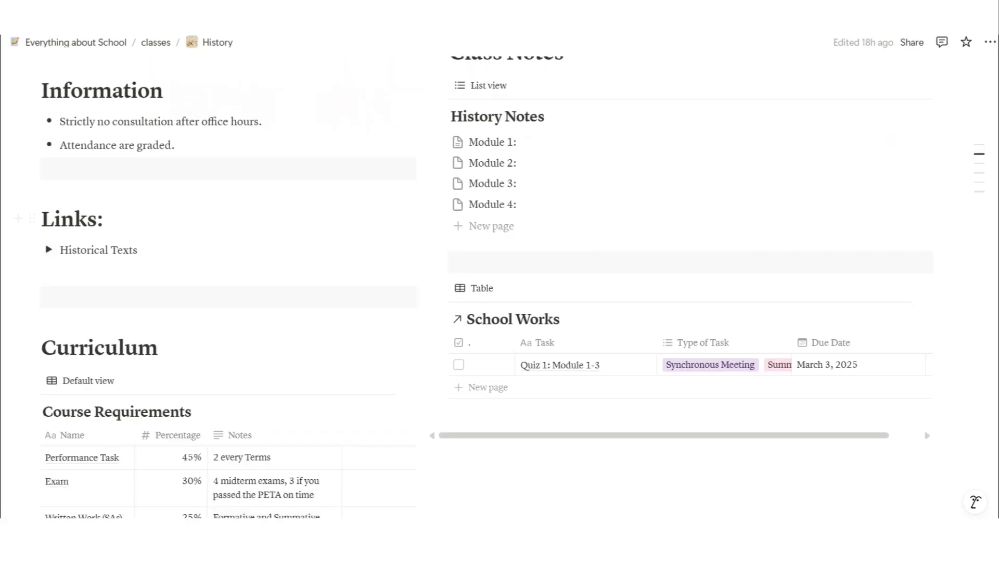
scroll(48, 249, "down", 3)
scroll(676, 208, "up", 3)
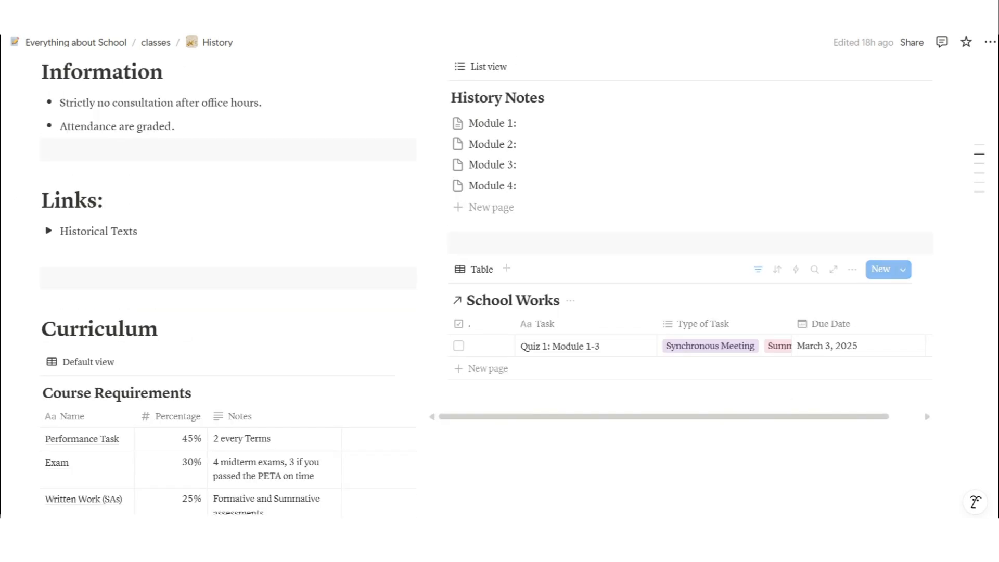
left_click(487, 123)
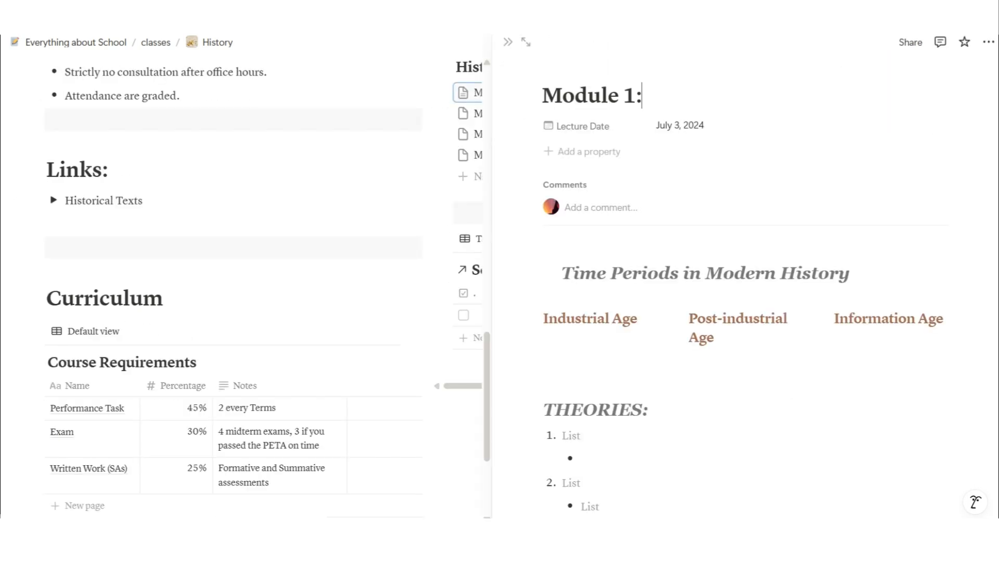
scroll(744, 276, "down", 3)
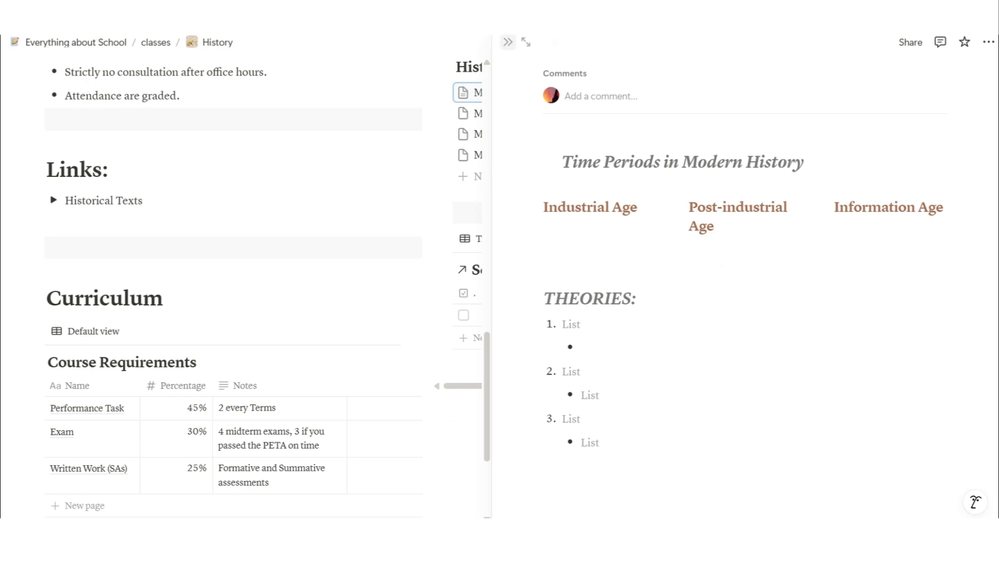
left_click(508, 42)
scroll(234, 223, "up", 1)
scroll(234, 224, "down", 2)
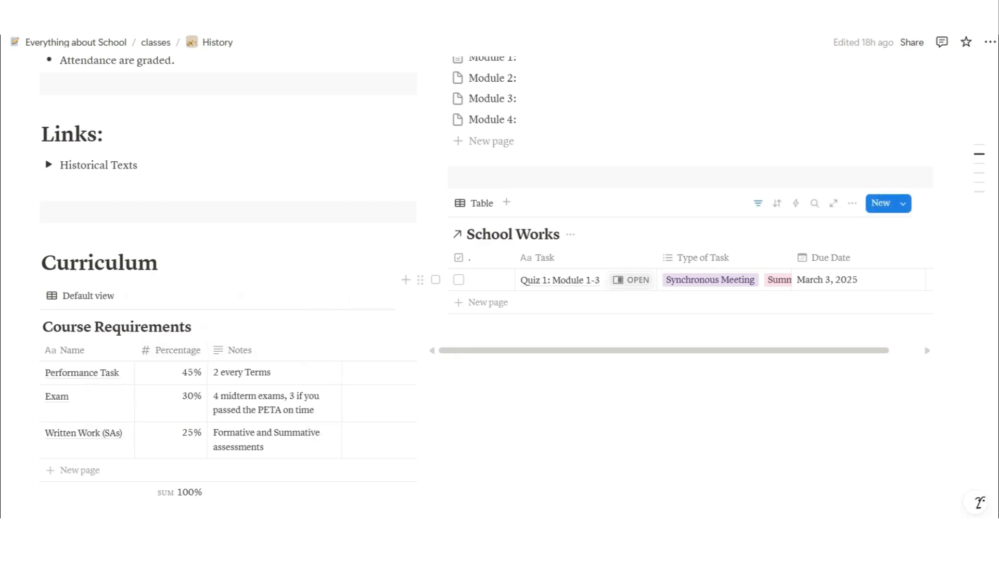
scroll(625, 281, "up", 1)
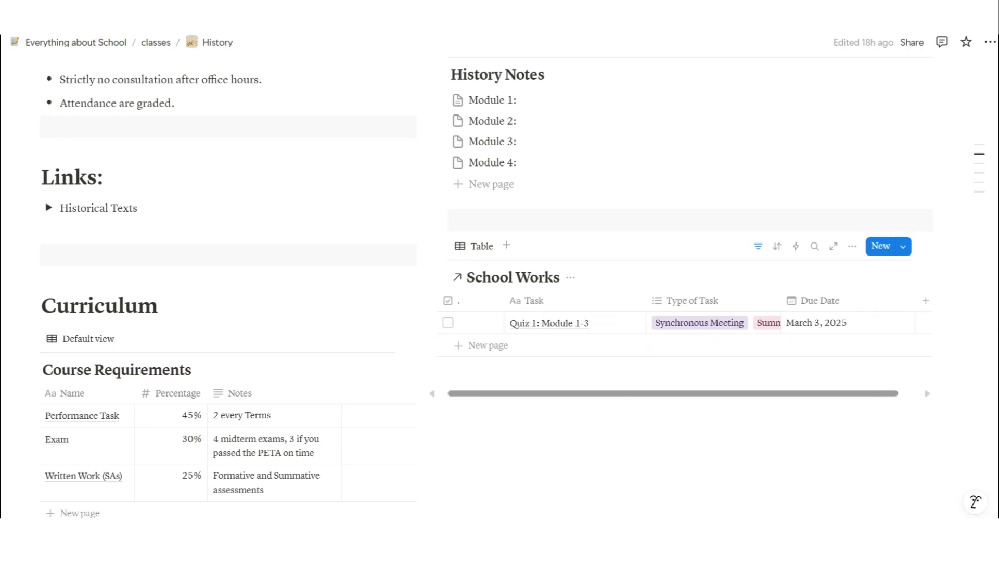
scroll(486, 288, "up", 10)
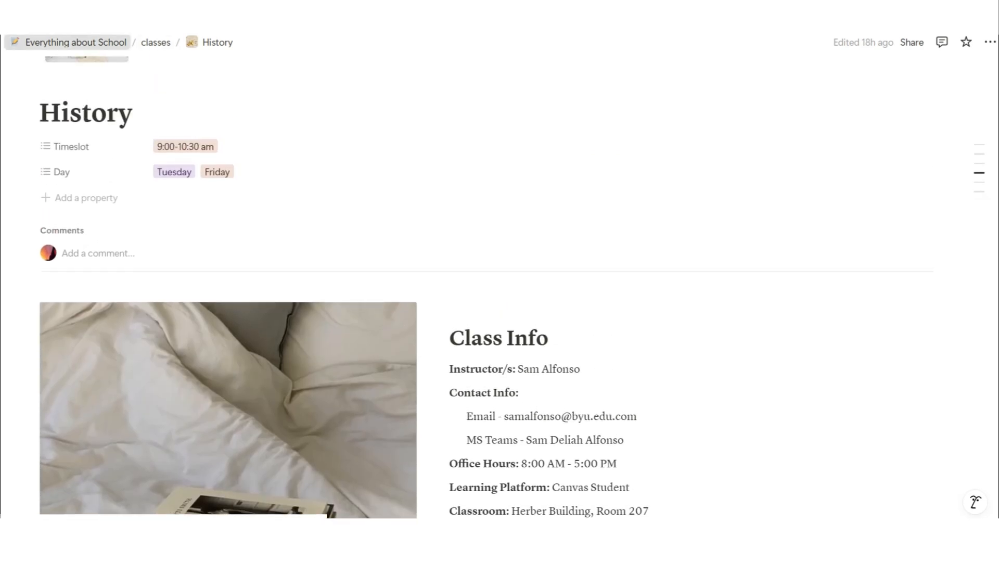
Go to the Goals page and scroll down to the Predicted Grades table
left_click(75, 43)
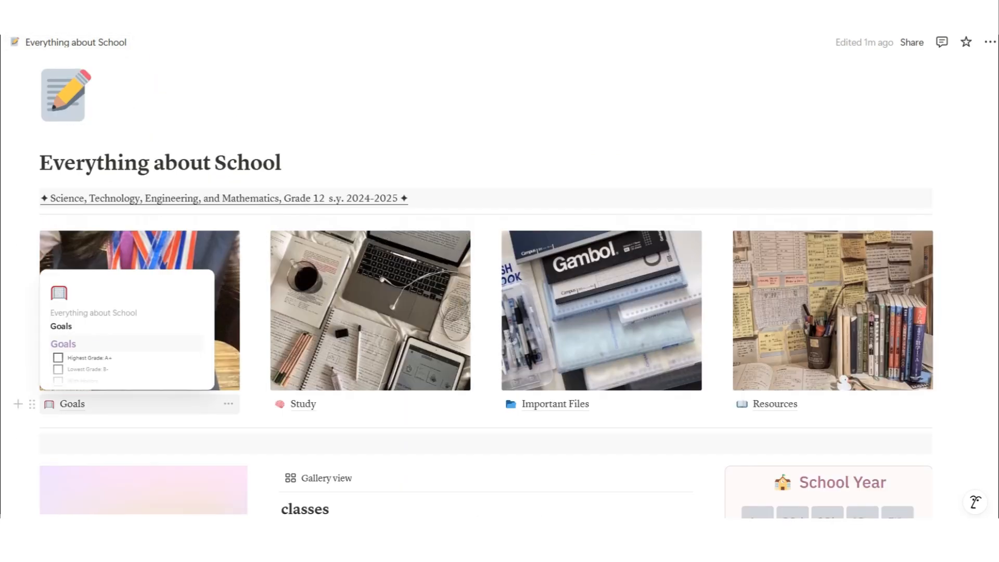
left_click(73, 404)
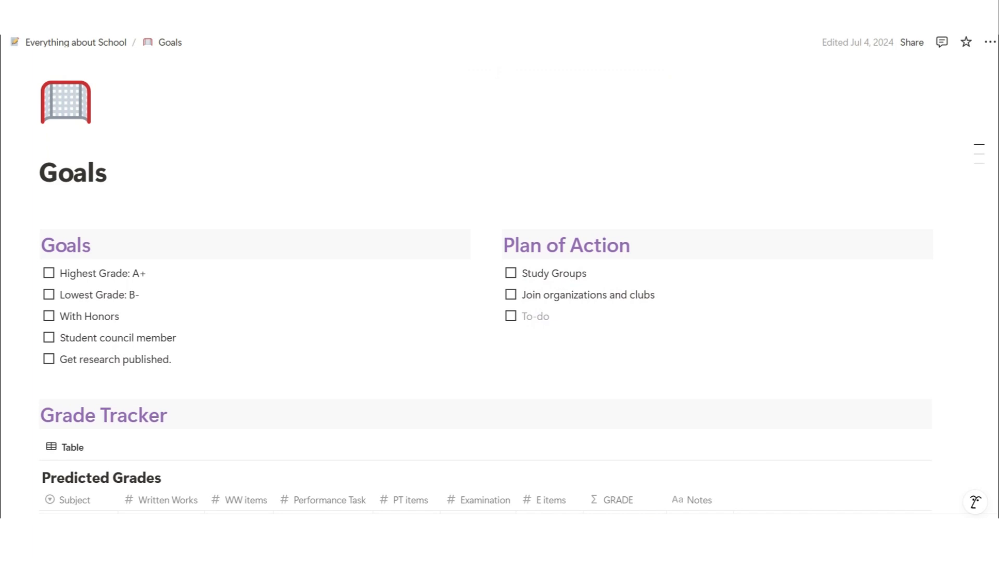
scroll(486, 292, "down", 1)
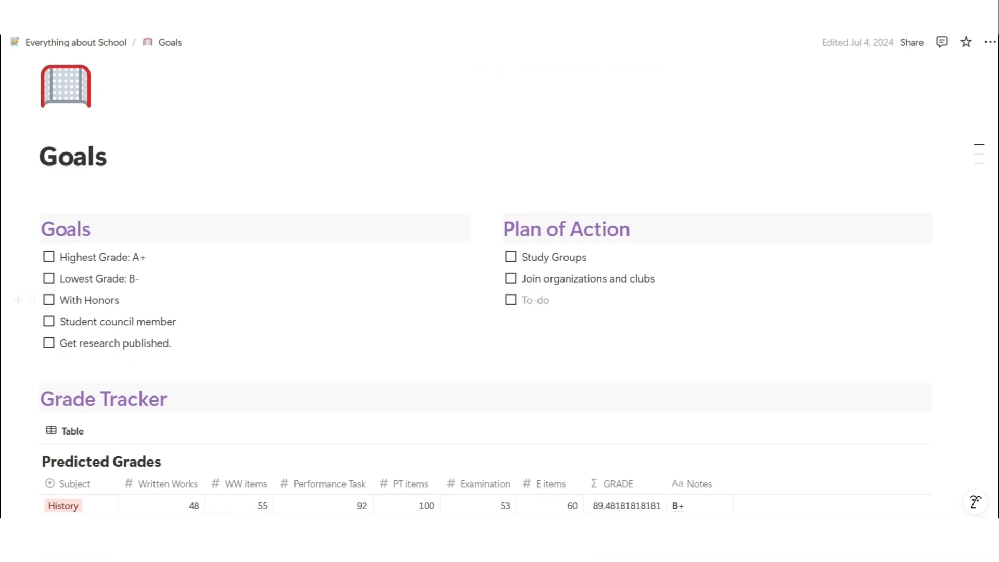
scroll(486, 300, "down", 5)
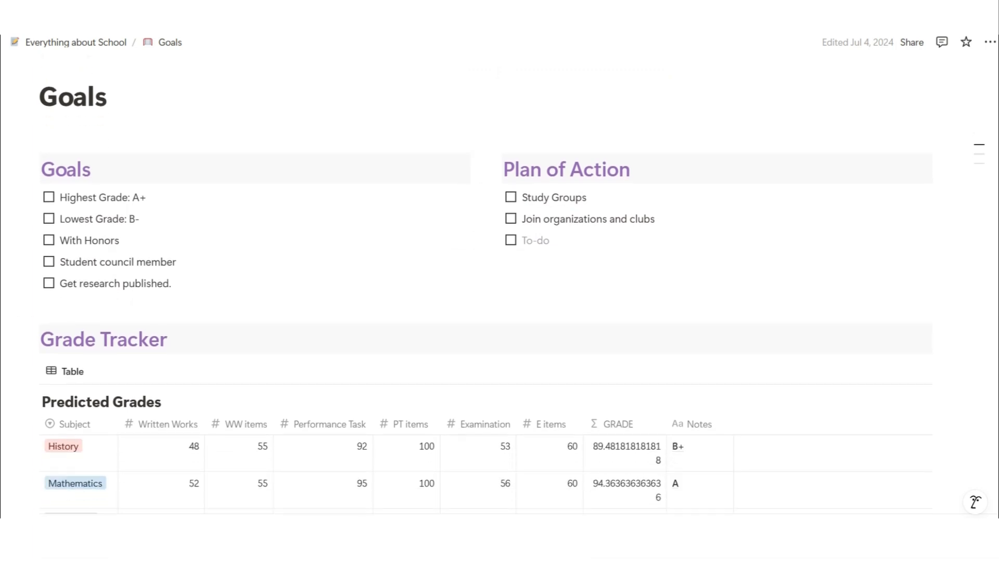
scroll(485, 300, "down", 8)
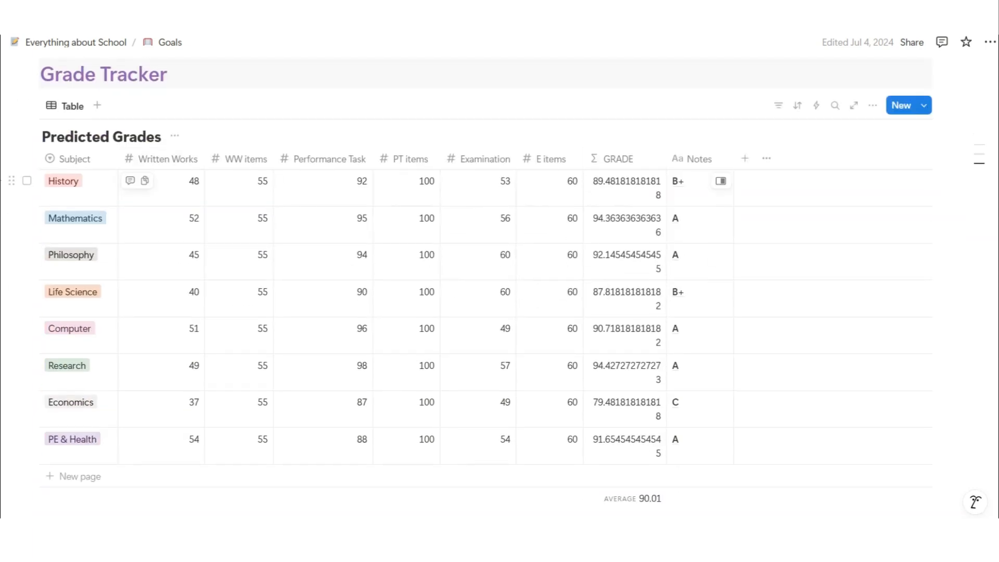
Set History's Written Works to 30 and Performance Task to 100
left_click(172, 183)
key("BackSpace")
key("BackSpace")
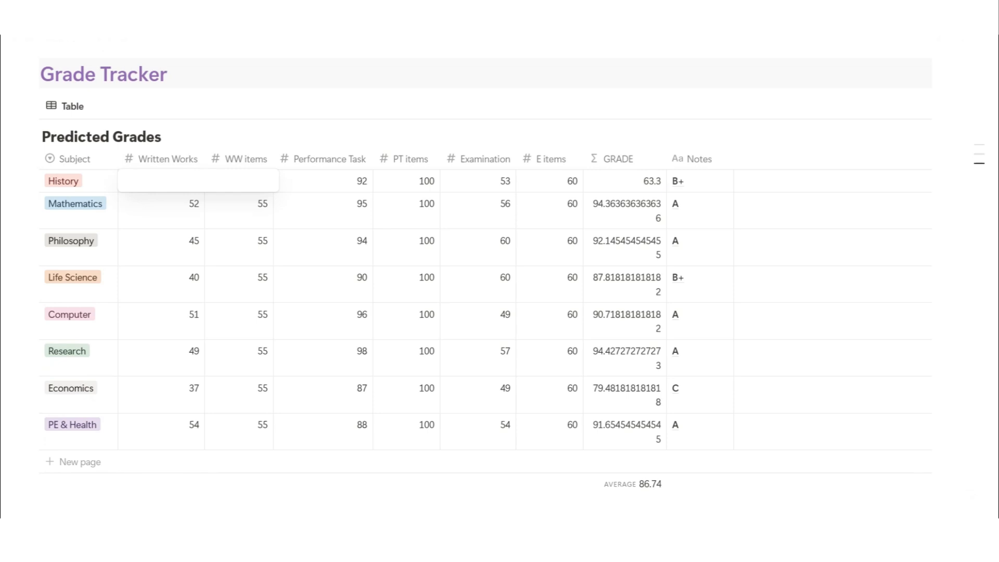
type("30")
key("Return")
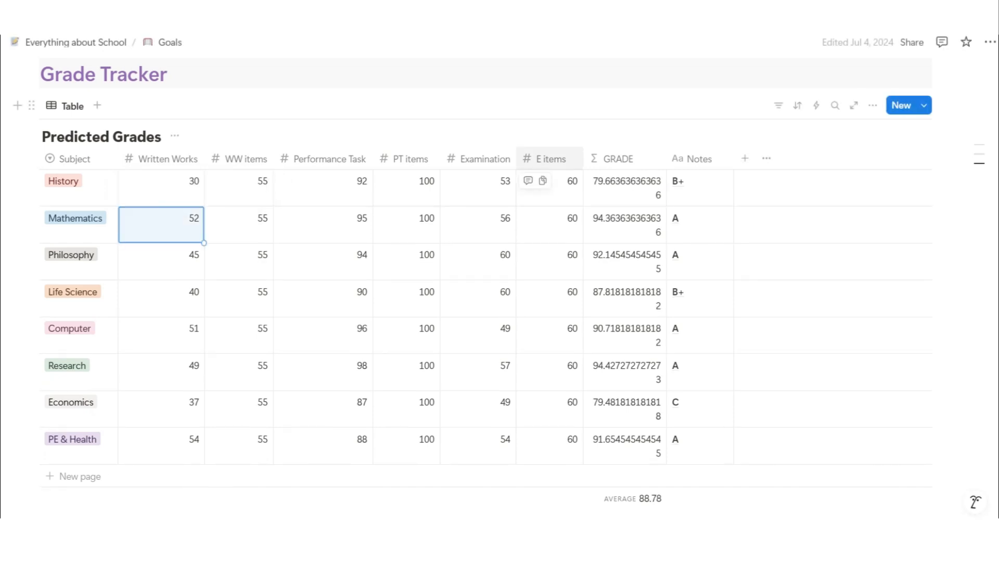
left_click(333, 182)
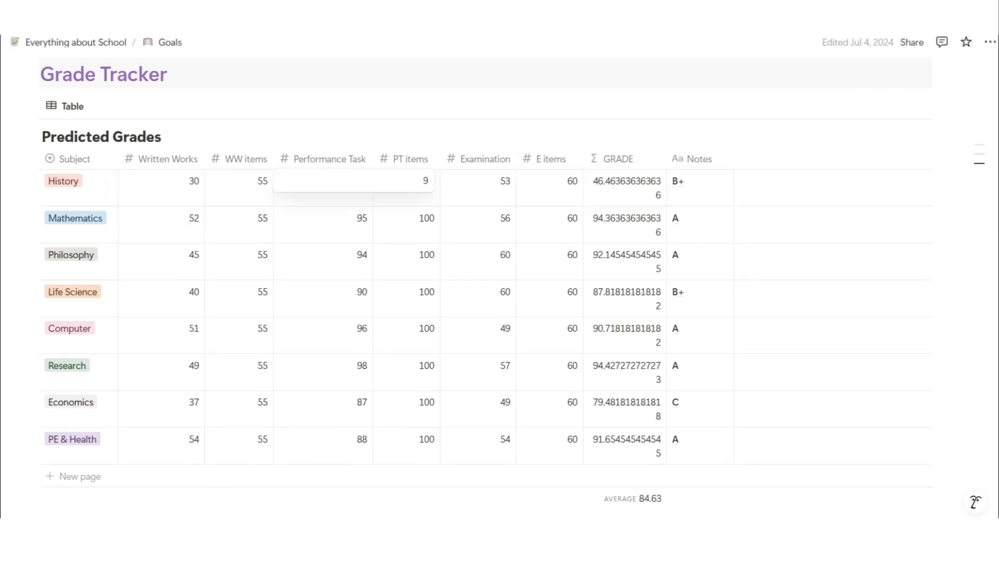
key("BackSpace")
key("Return")
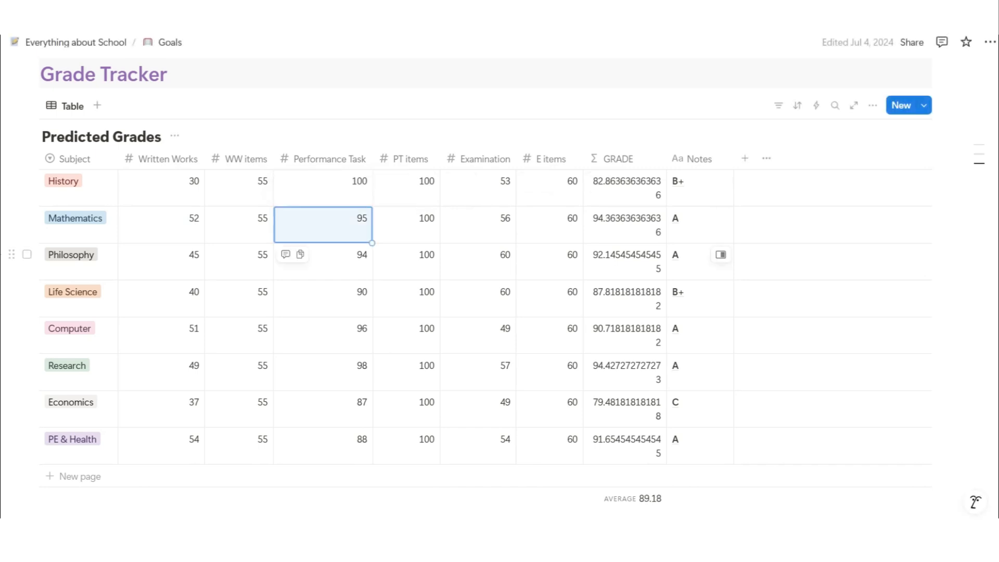
Set Written Works to 27 for Philosophy and 55 for Economics
left_click(177, 259)
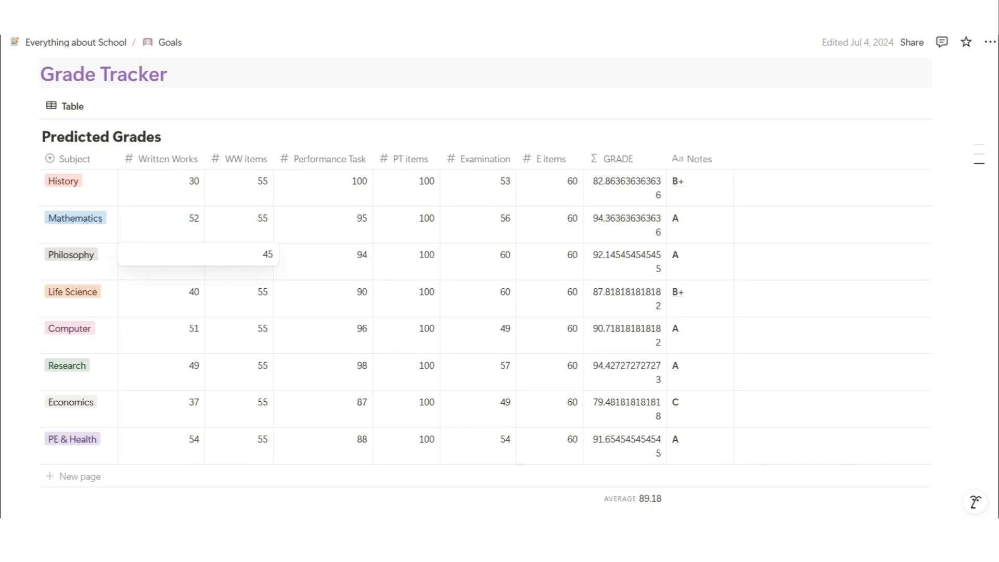
key("BackSpace")
key("BackSpace")
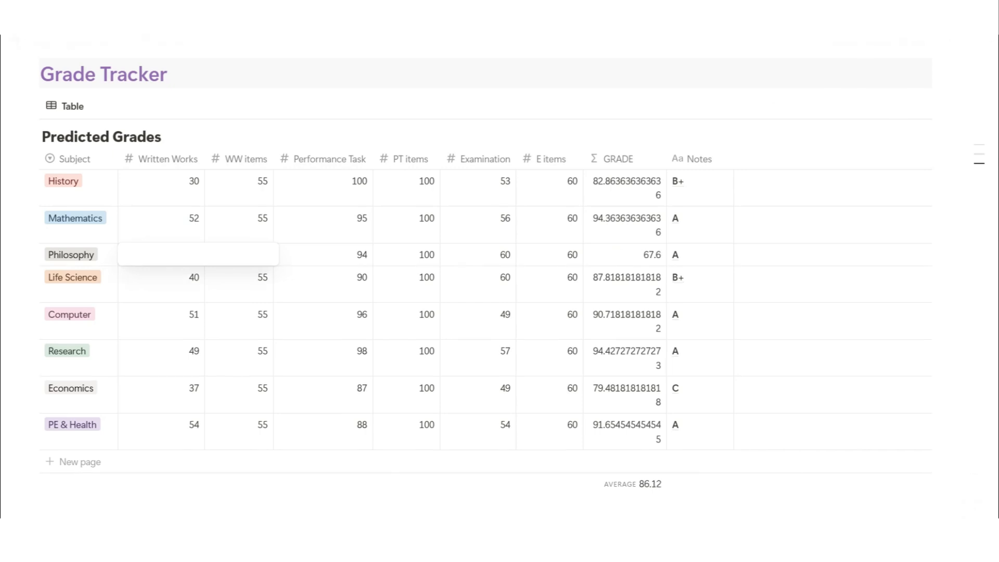
type("27")
key("Return")
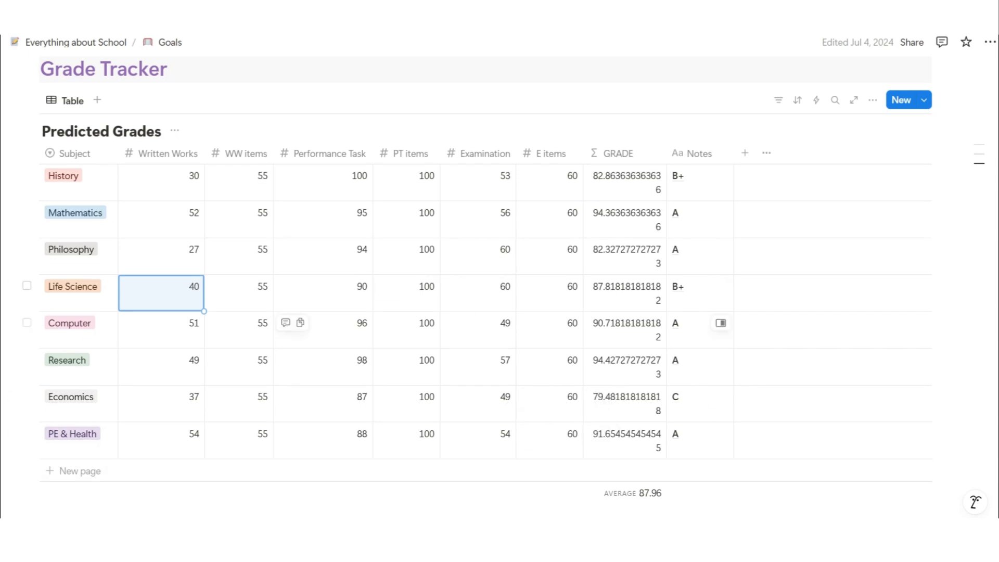
left_click(169, 401)
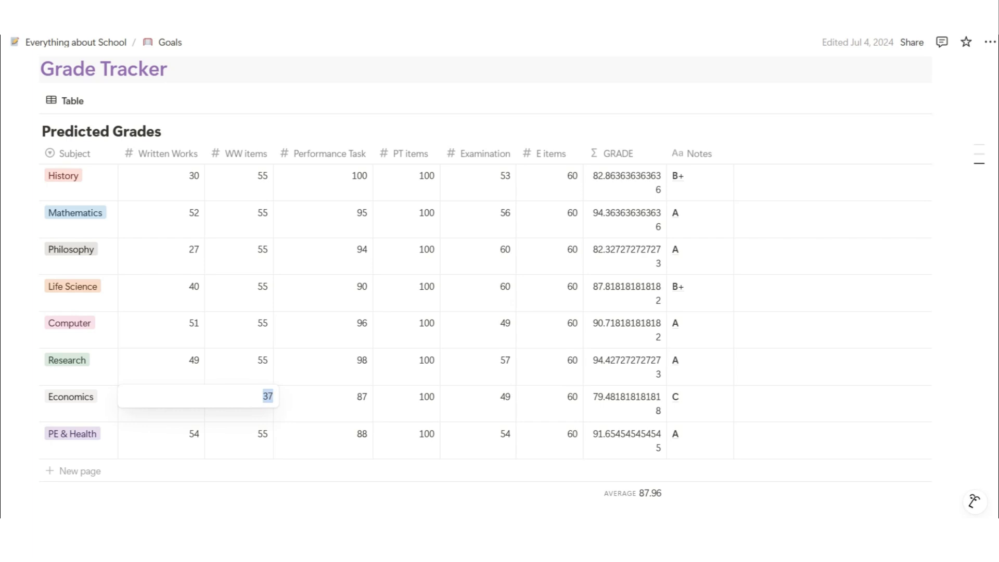
type("55")
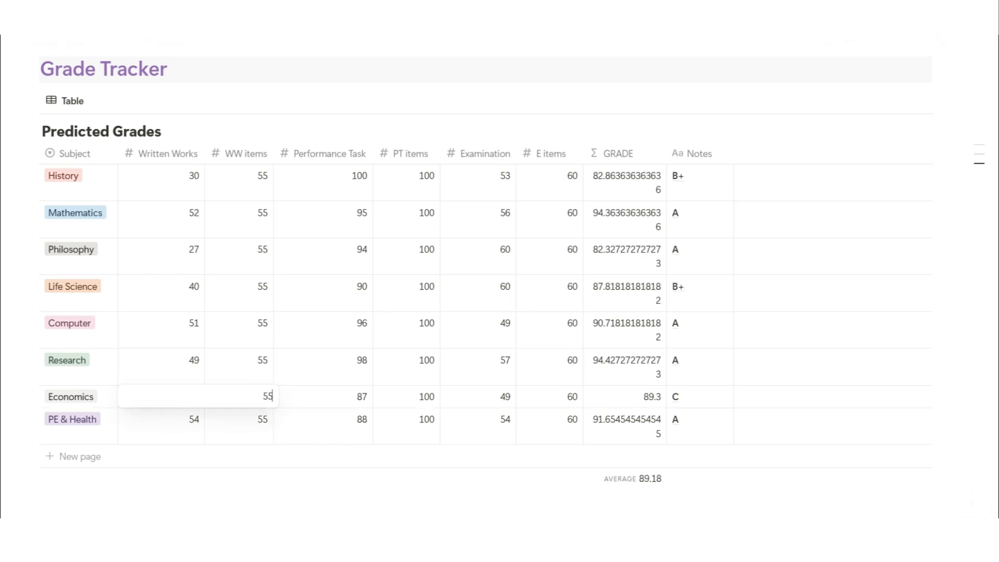
key("Return")
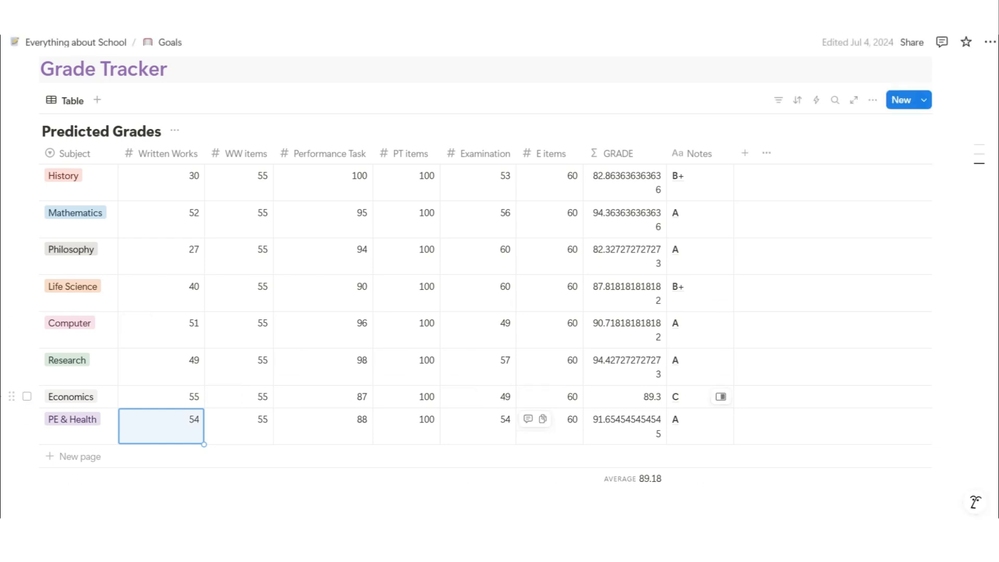
scroll(500, 281, "up", 7)
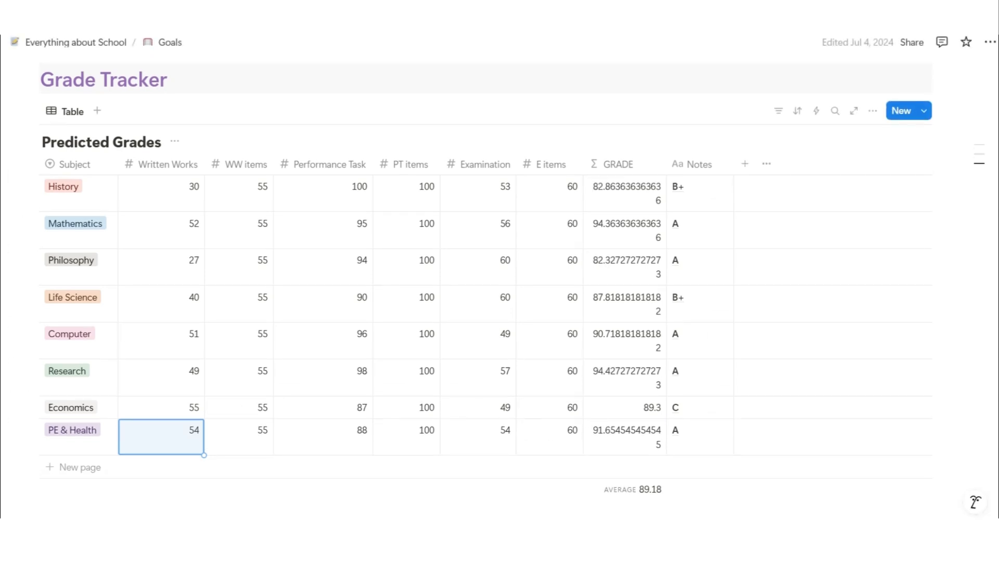
left_click(75, 43)
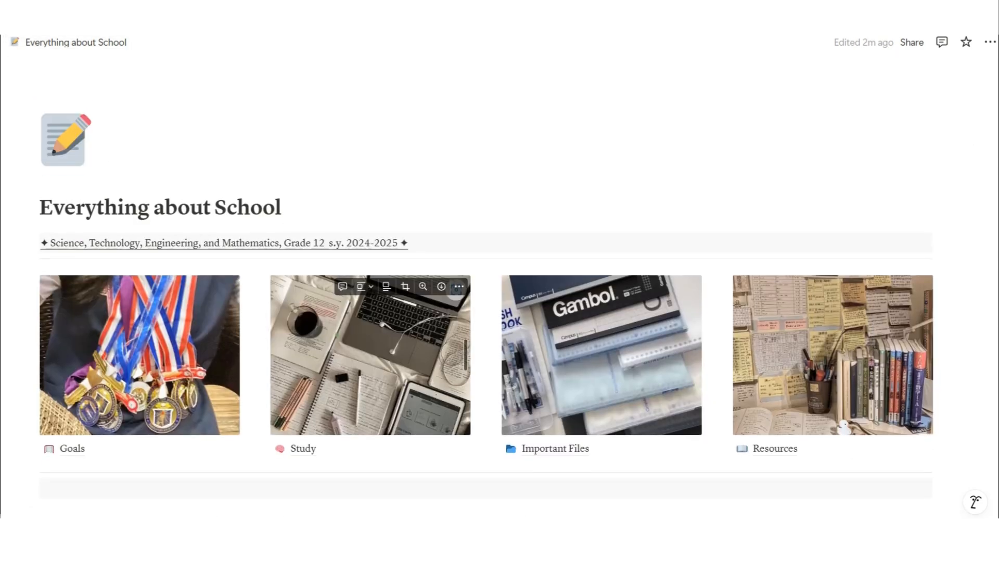
scroll(371, 333, "down", 1)
left_click(312, 414)
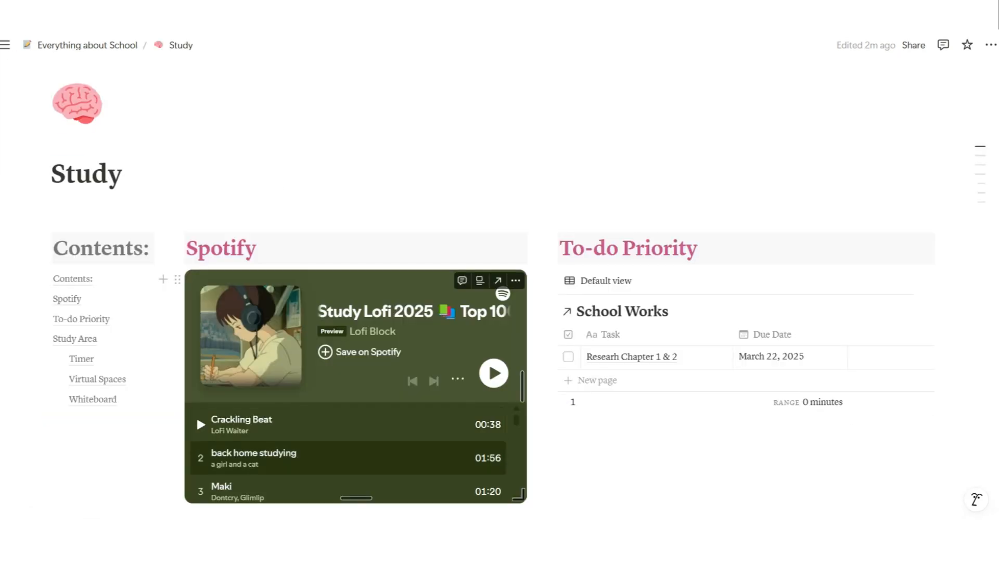
scroll(348, 452, "down", 5)
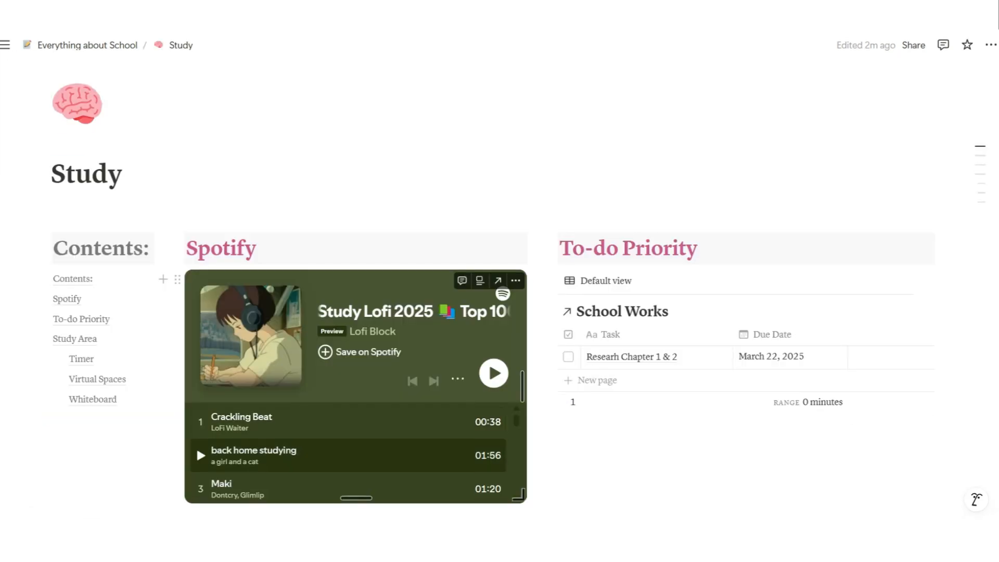
scroll(356, 453, "down", 8)
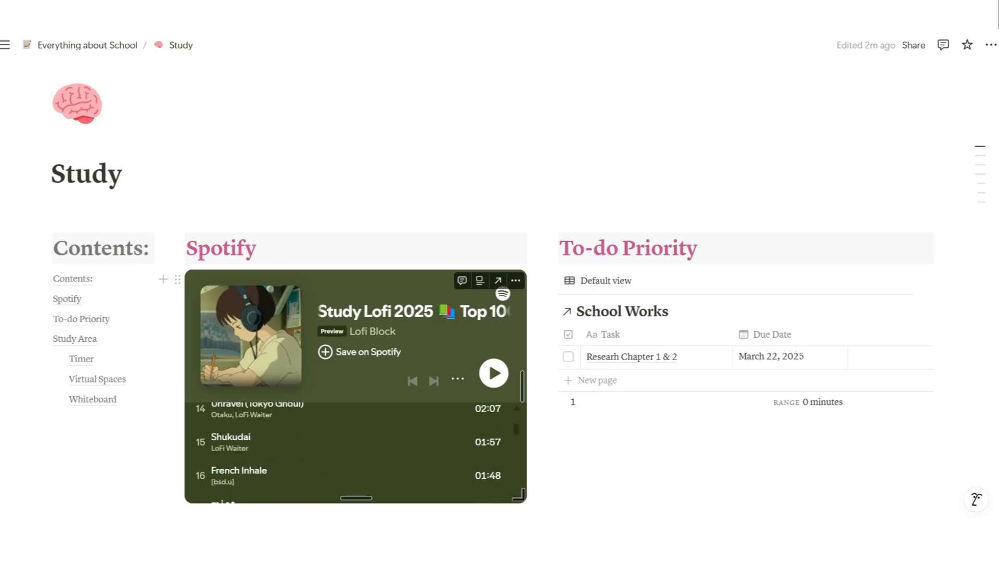
scroll(356, 453, "down", 5)
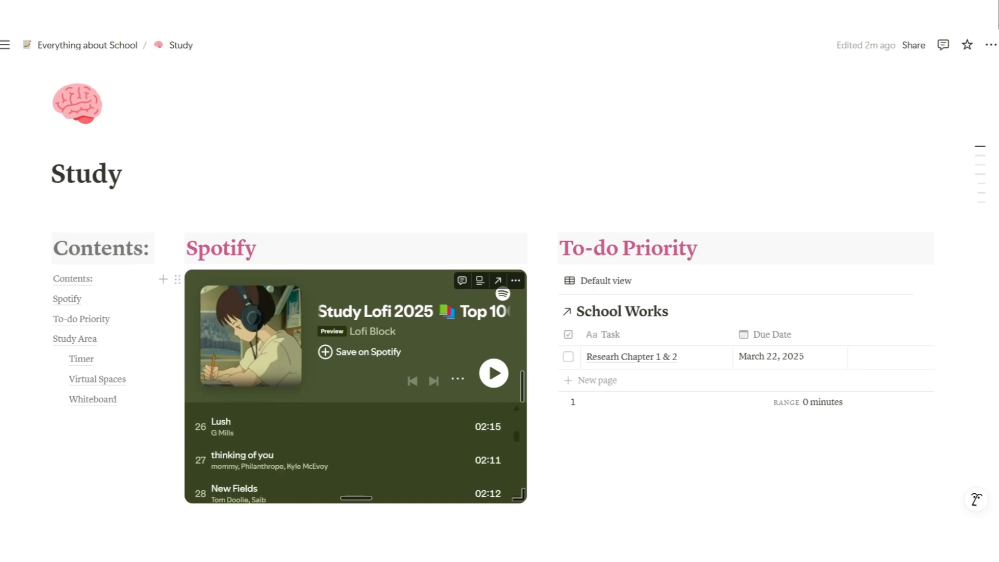
scroll(356, 453, "down", 2)
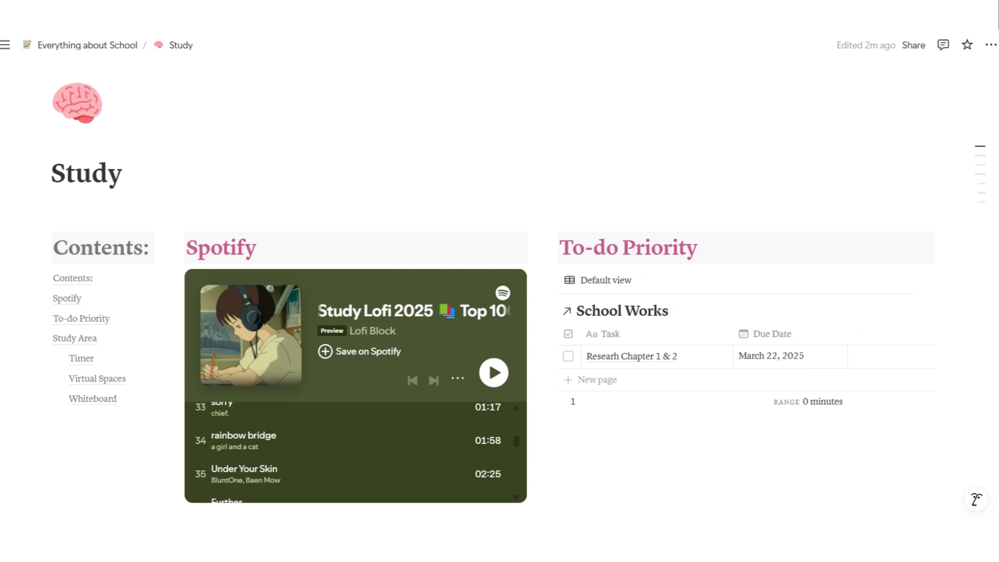
scroll(493, 289, "down", 3)
scroll(493, 289, "up", 1)
scroll(493, 289, "down", 1)
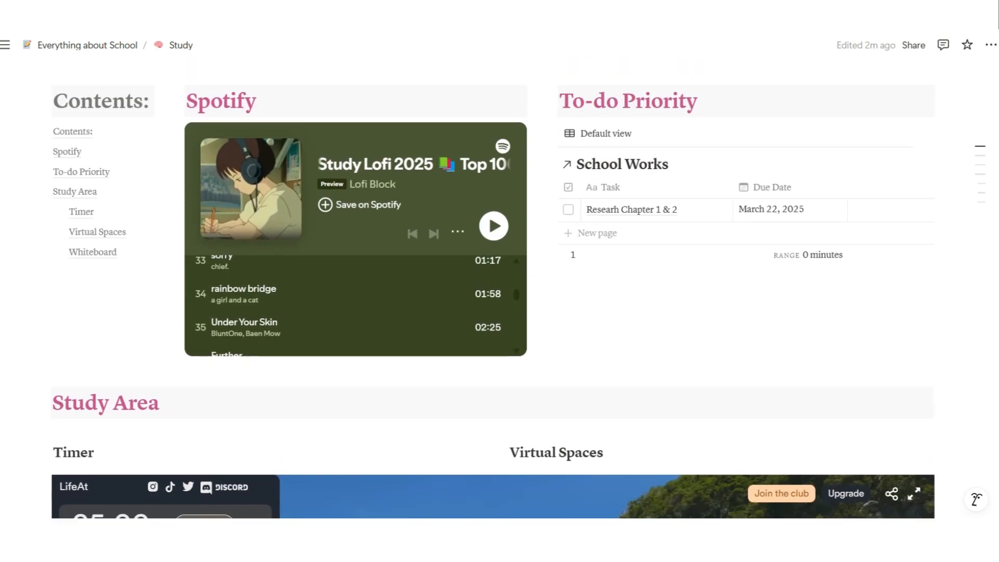
scroll(493, 289, "down", 6)
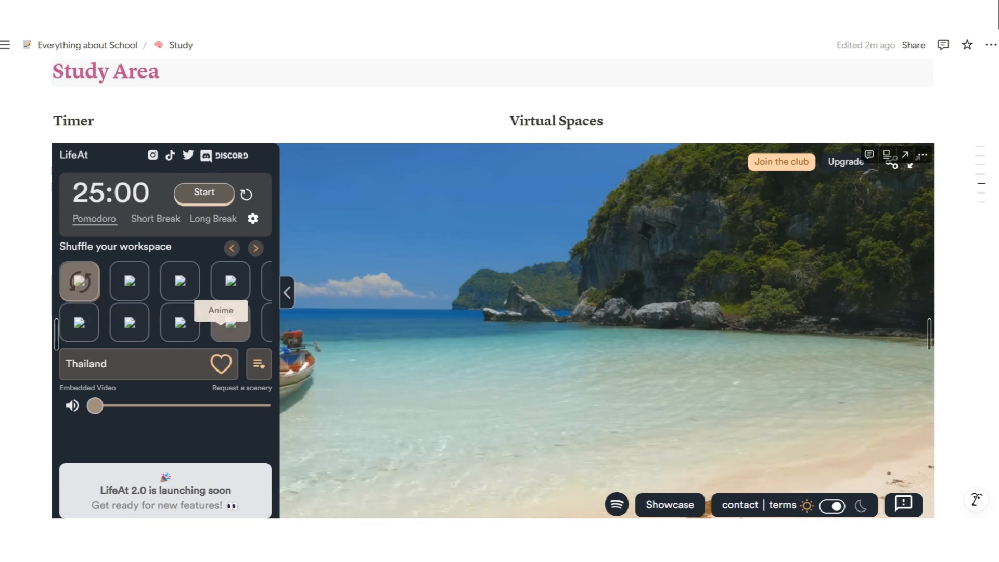
Shuffle the Virtual Spaces scenery twice, landing on Kona, Big Island, and scroll to the Whiteboard
left_click(79, 281)
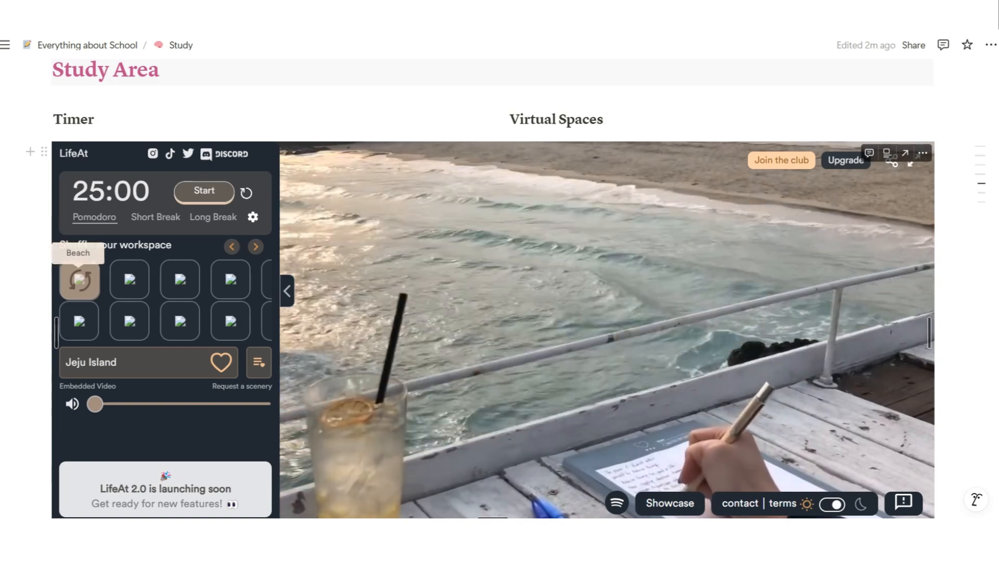
left_click(79, 281)
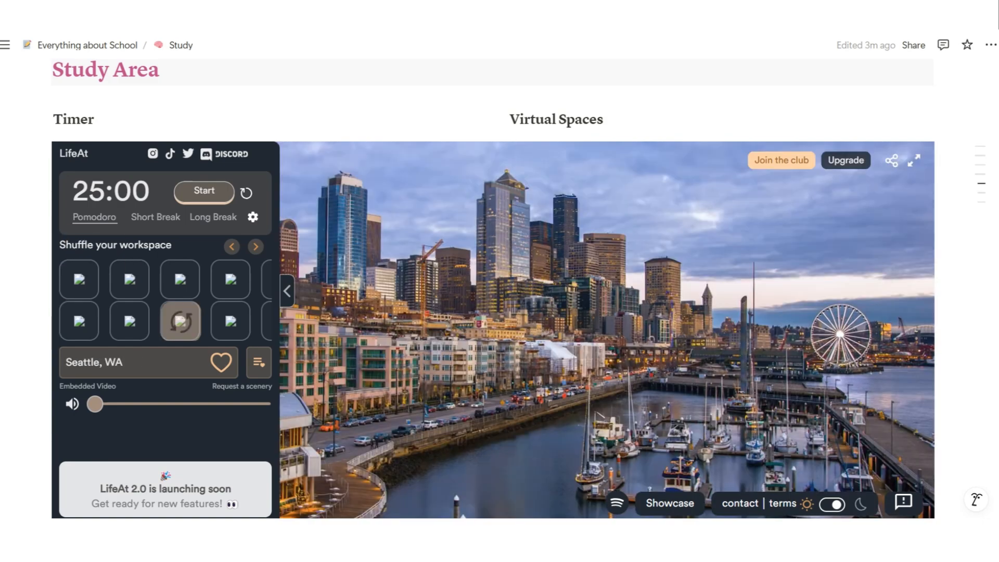
scroll(493, 291, "down", 2)
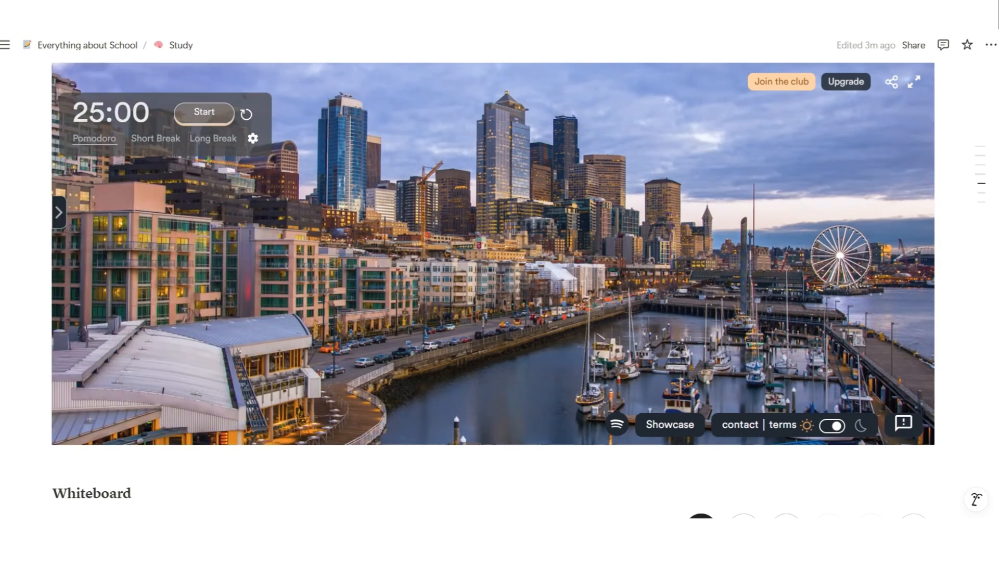
scroll(493, 292, "down", 6)
scroll(494, 291, "down", 2)
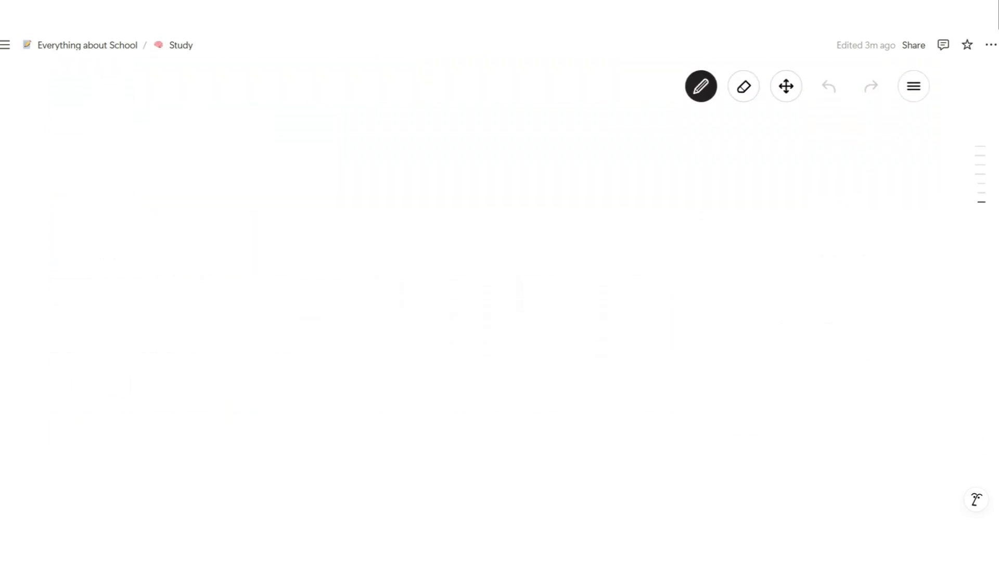
scroll(494, 292, "up", 1)
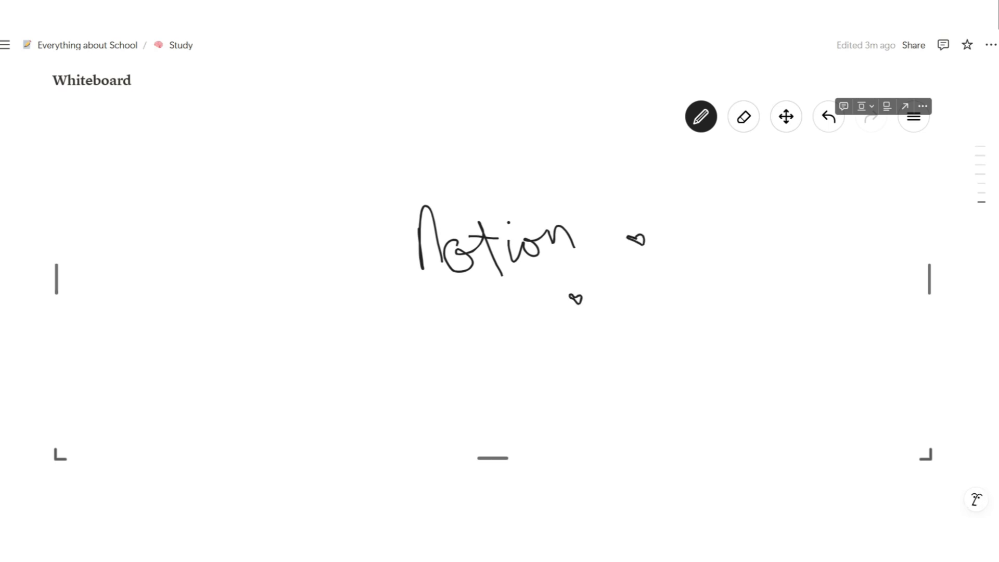
Erase the handwritten Notion and heart doodles from the whiteboard
left_click(744, 117)
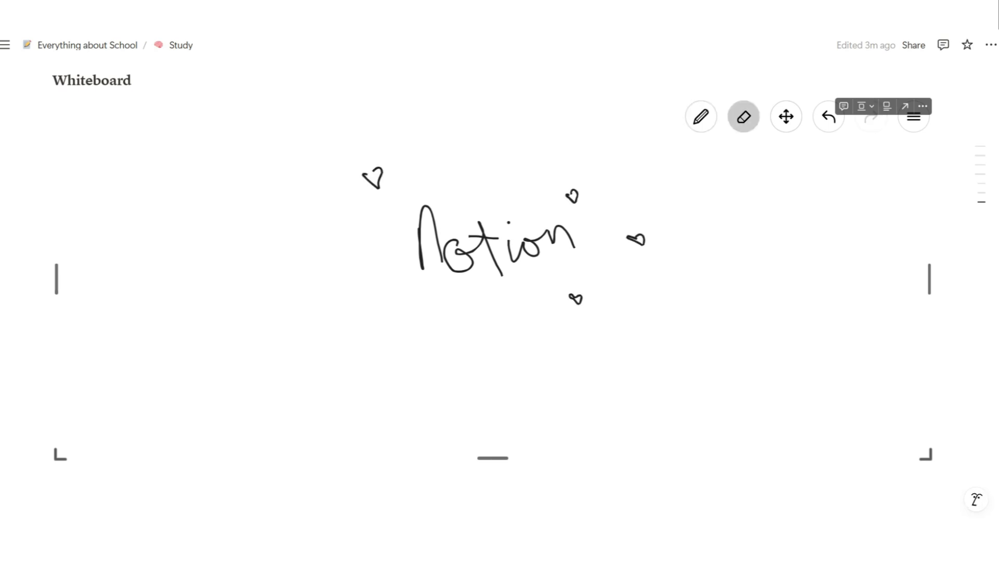
left_click_drag(372, 177, 546, 239)
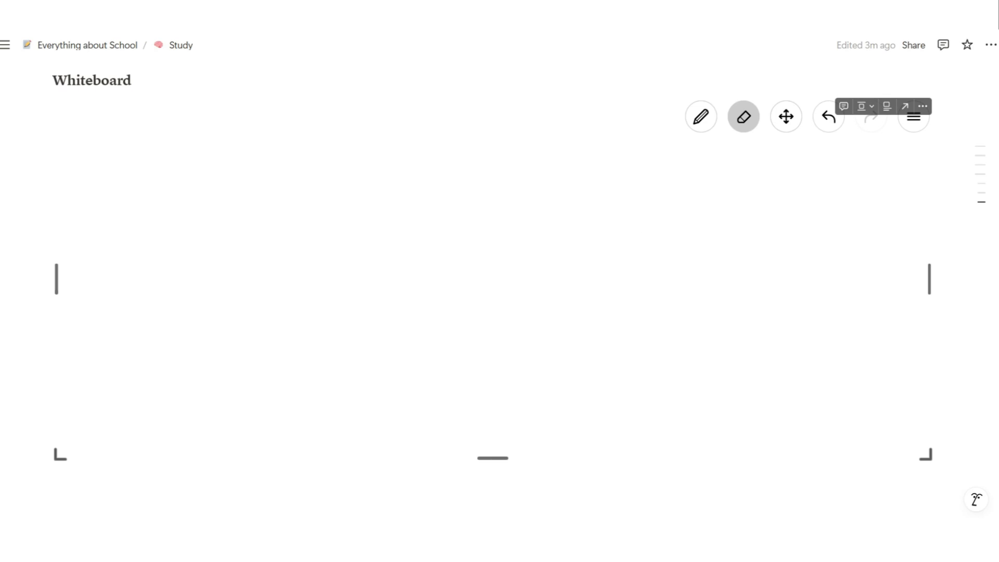
scroll(500, 281, "up", 15)
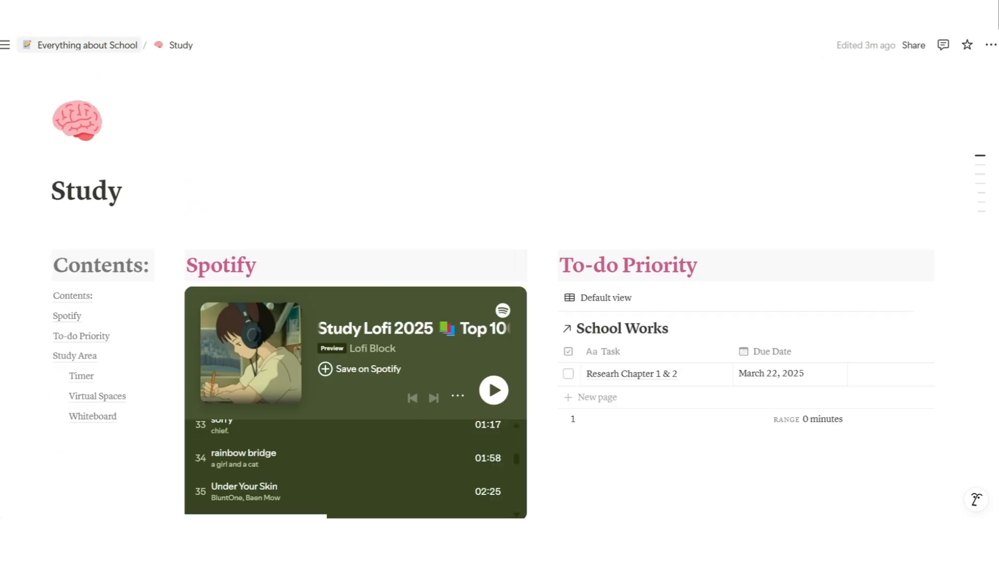
Look through the Important Files sub-page and return to Everything about School
left_click(87, 45)
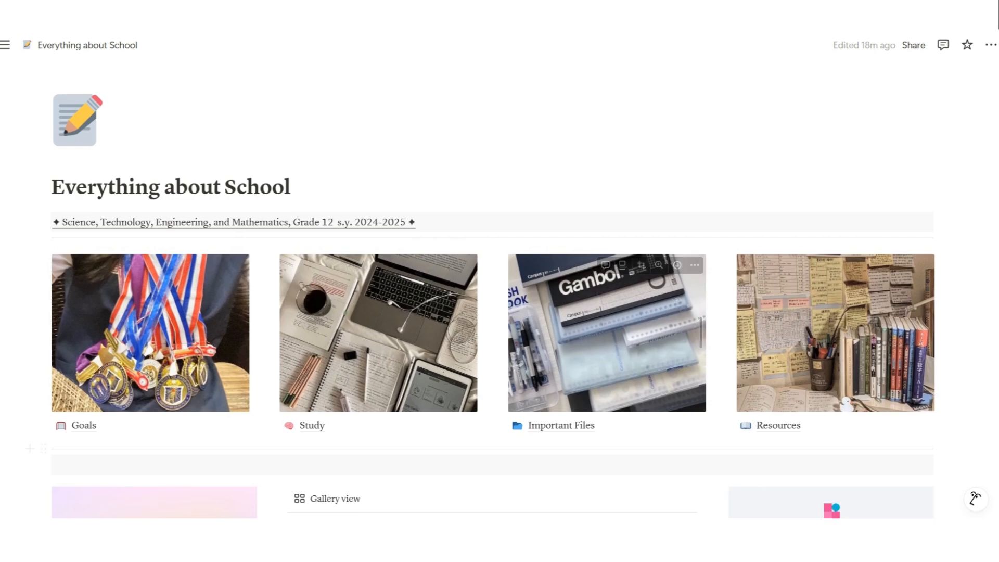
left_click(561, 425)
scroll(499, 313, "down", 1)
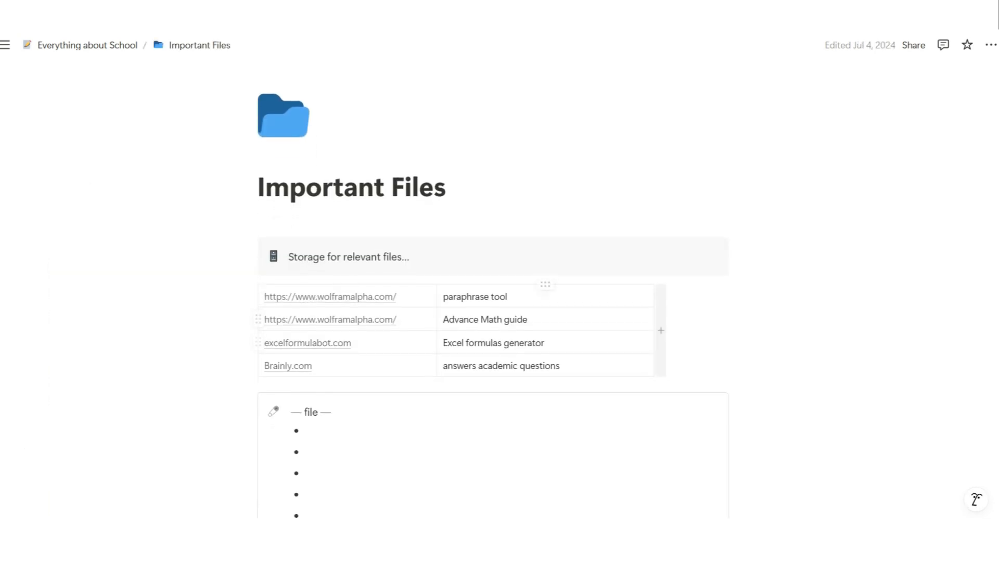
scroll(493, 291, "down", 8)
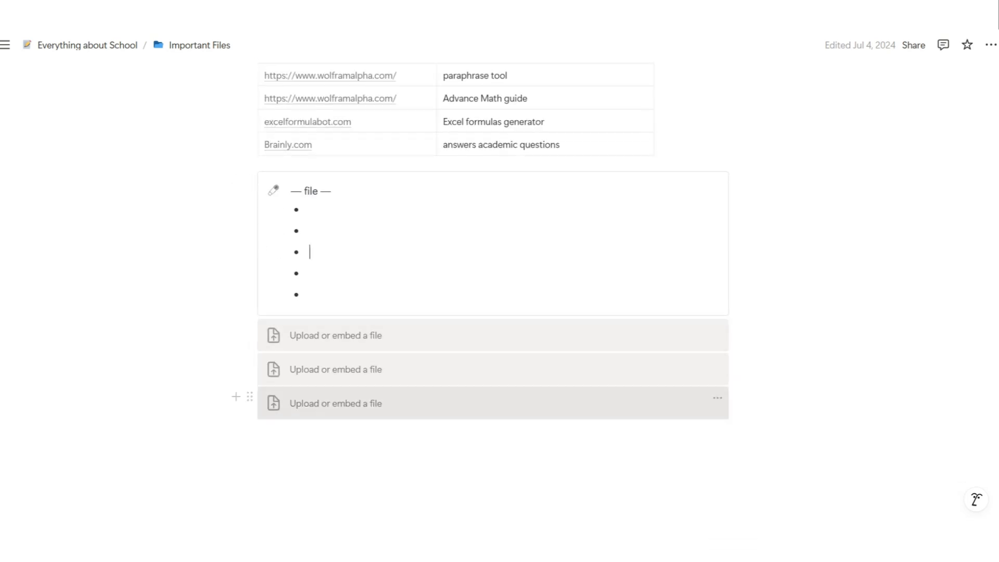
left_click(82, 44)
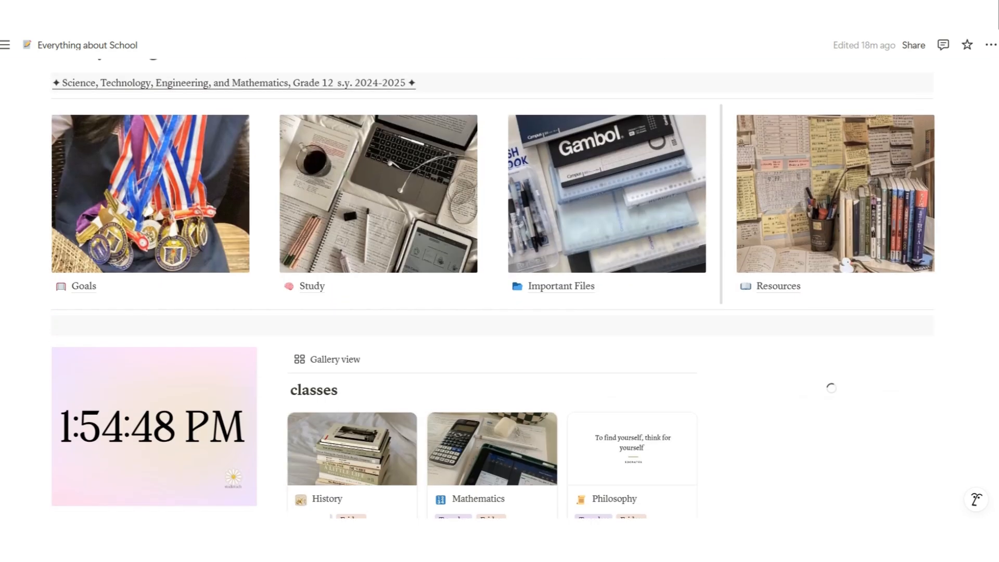
Browse the Resources sub-page and its Professors' Info list, then go back to the parent page
left_click(778, 285)
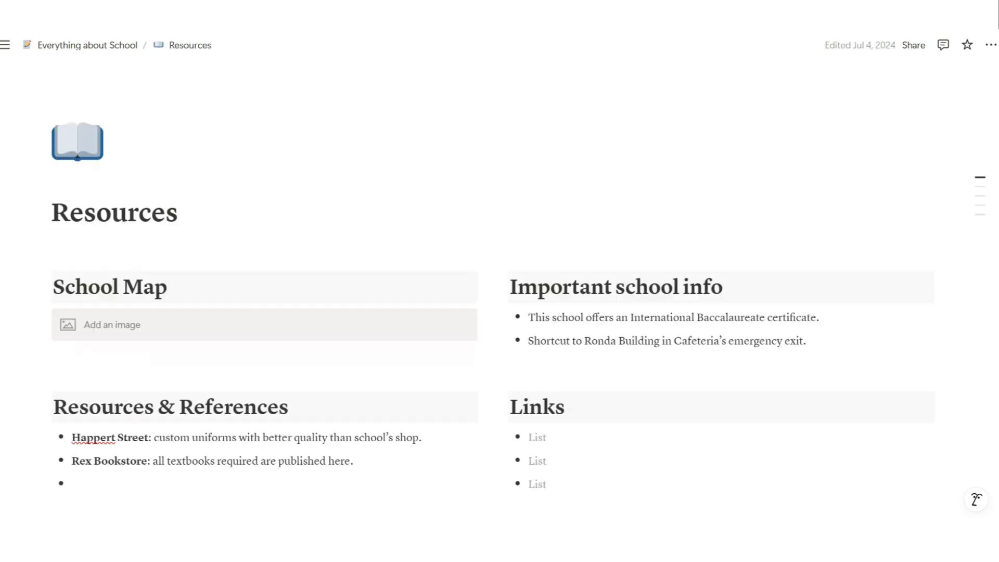
scroll(500, 291, "down", 4)
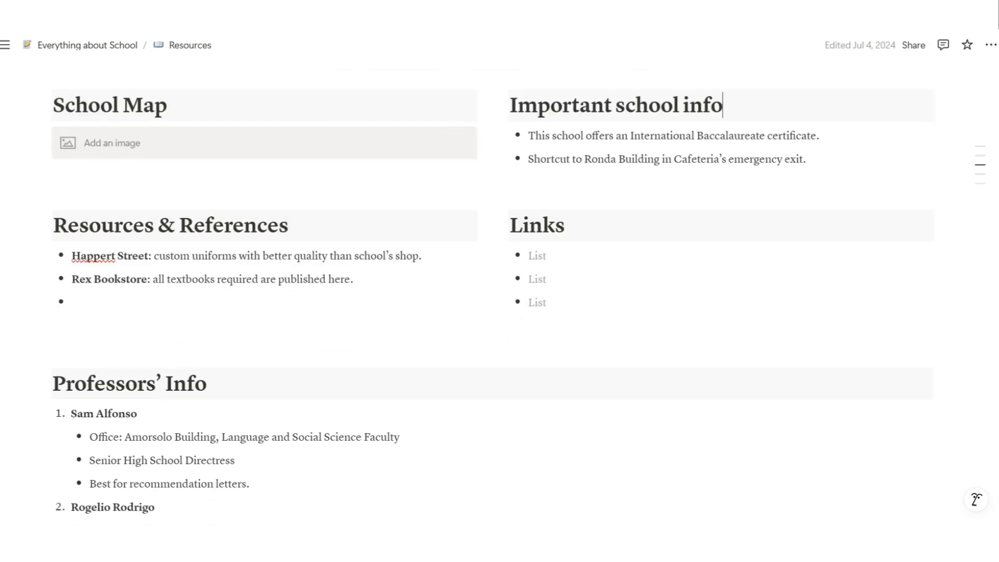
scroll(499, 291, "down", 3)
scroll(499, 292, "down", 6)
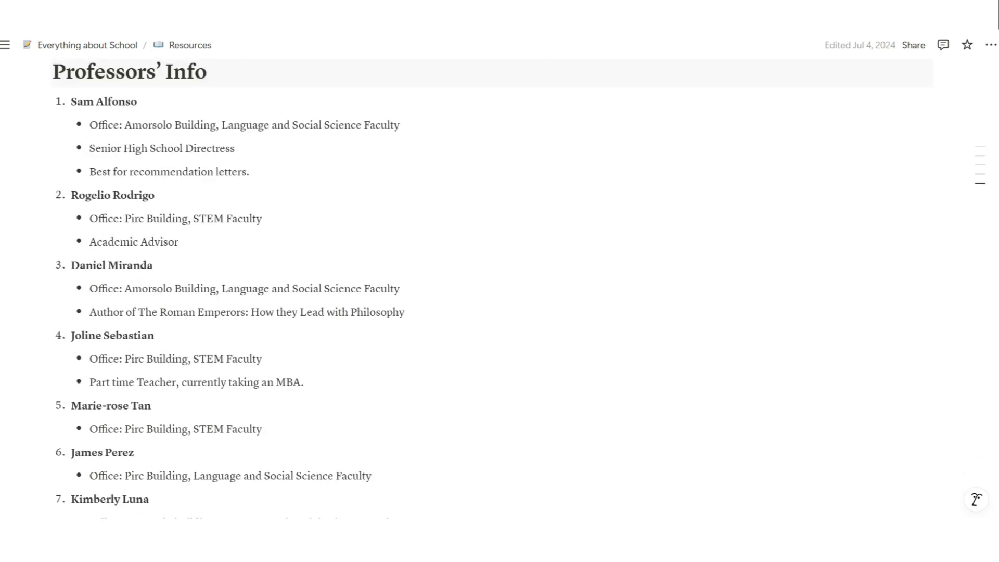
scroll(499, 292, "down", 3)
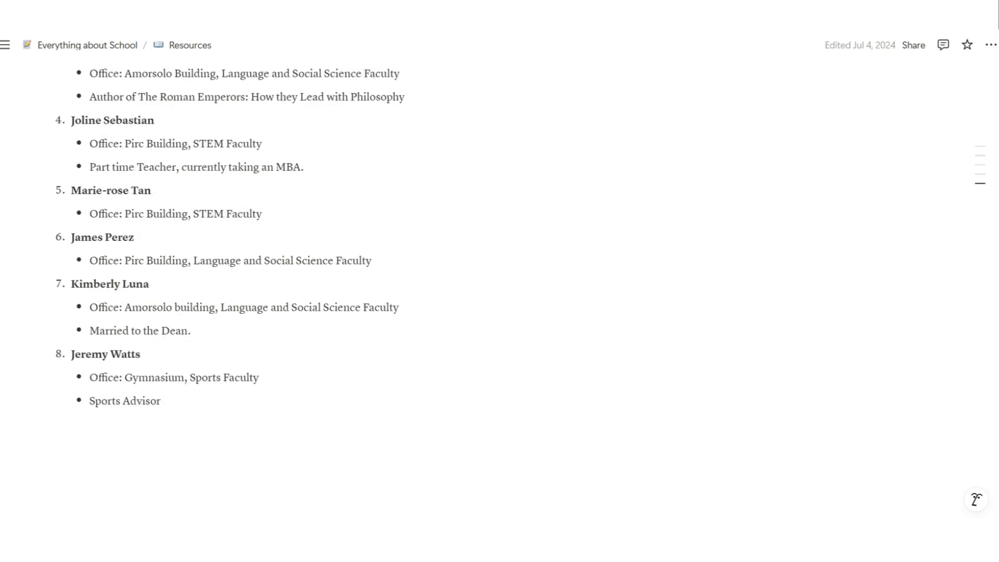
scroll(499, 291, "up", 10)
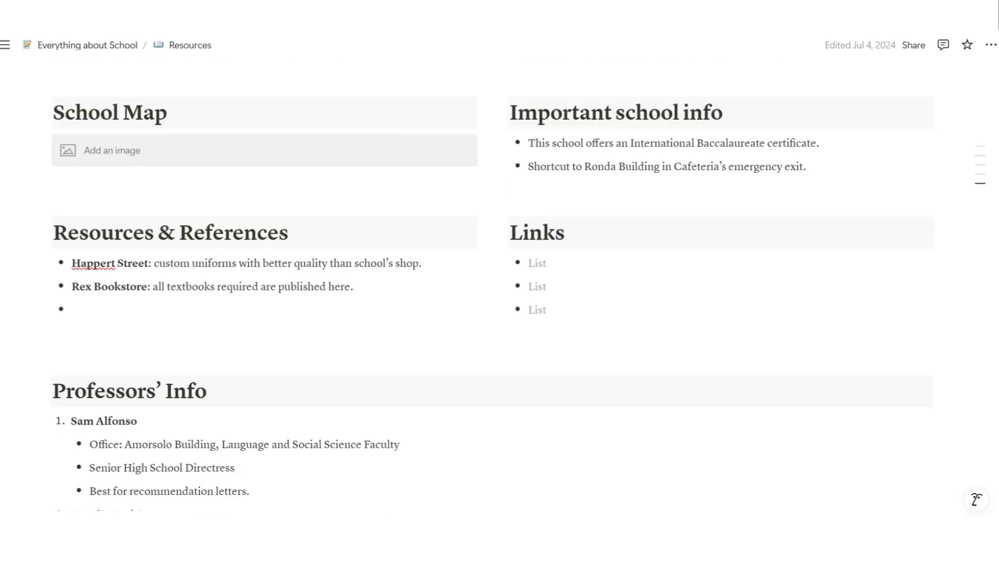
key("alt+Left")
scroll(499, 291, "down", 8)
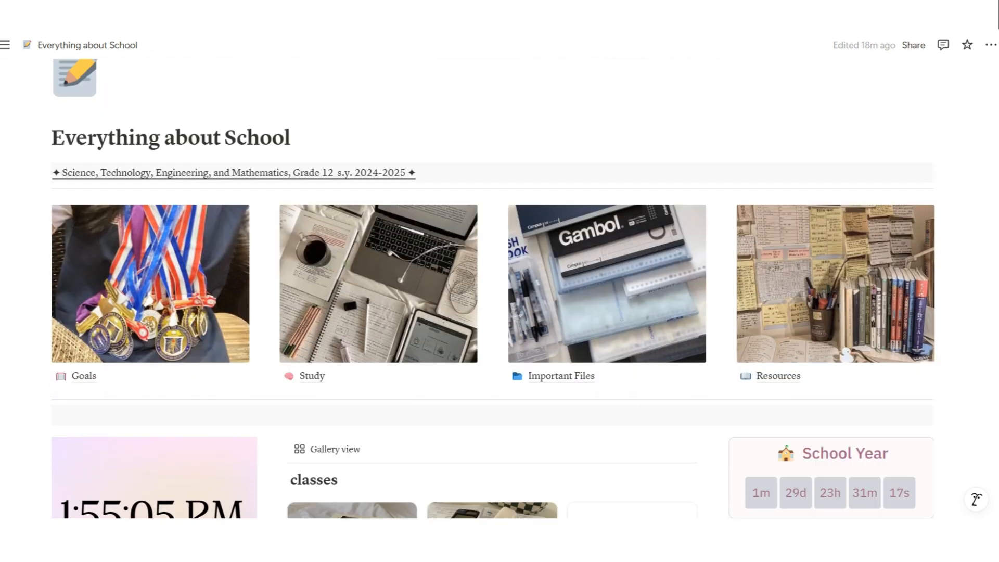
Scroll through the Notion Complete Student Notes & Planner description and Features list
scroll(499, 291, "down", 15)
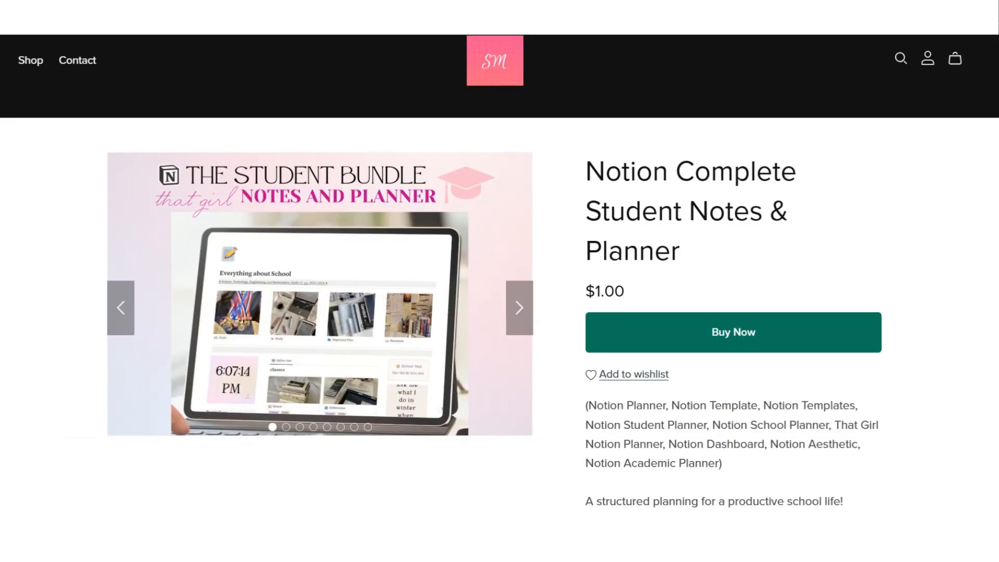
scroll(500, 281, "down", 9)
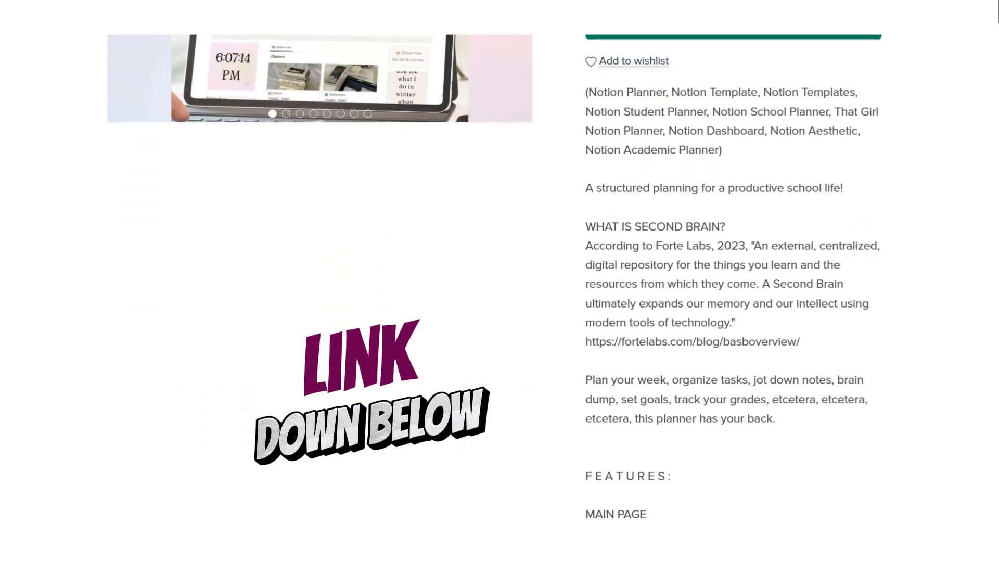
scroll(499, 281, "down", 15)
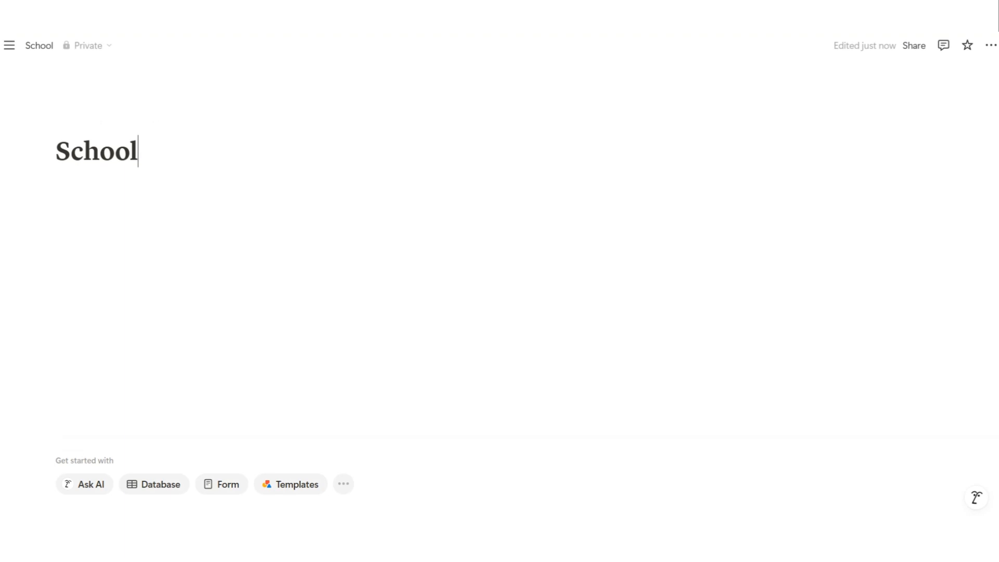
Write the s.y. 2024-2025 subtitle under the title and give it a gray background
left_click(990, 45)
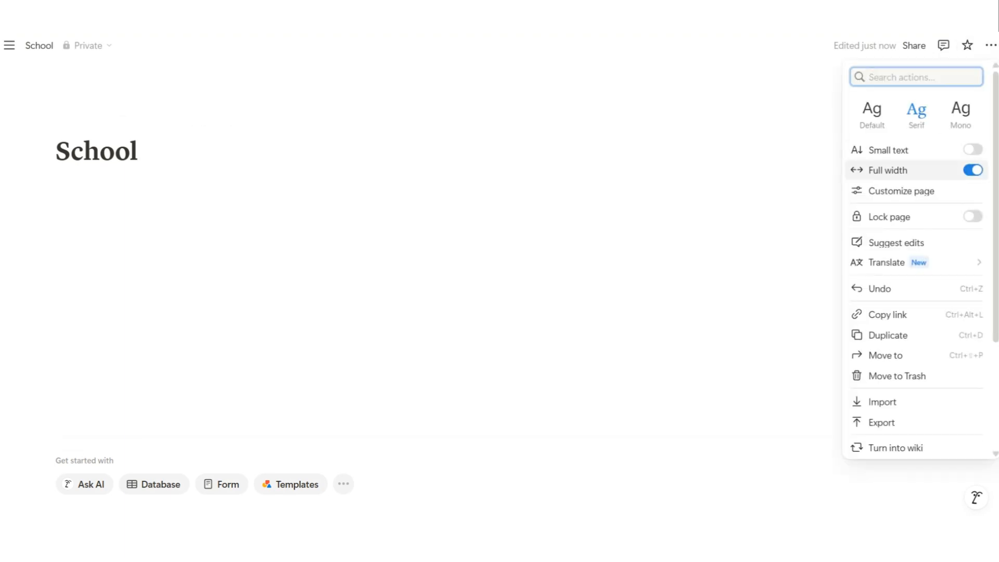
left_click(59, 189)
type("s, s.y. 2024-2025")
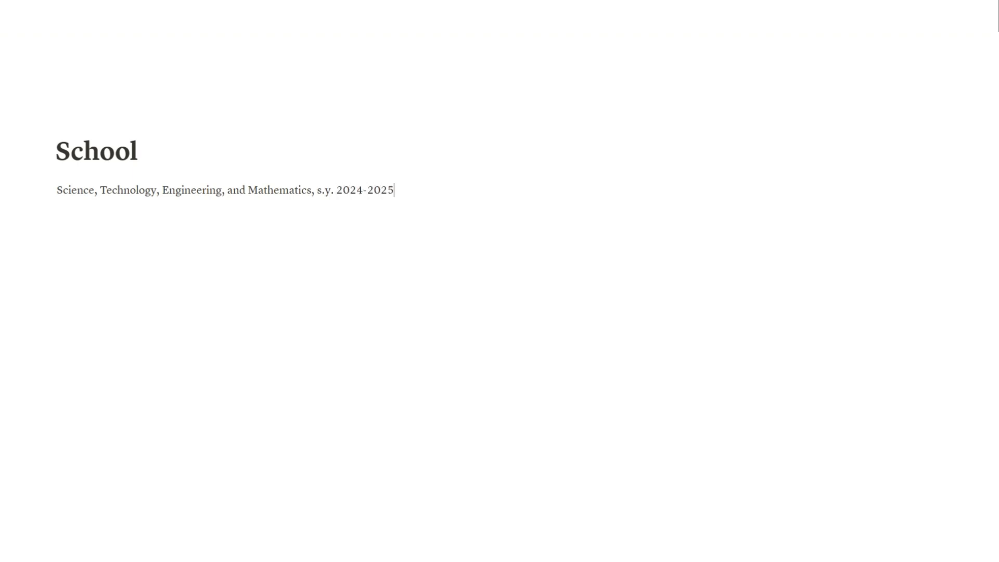
key("Return")
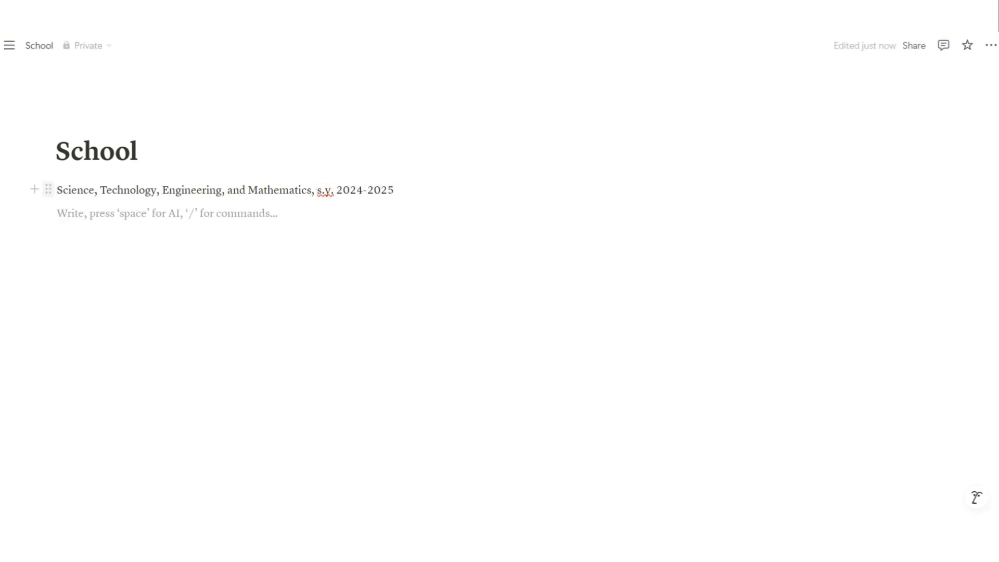
left_click(48, 188)
mouse_move(95, 280)
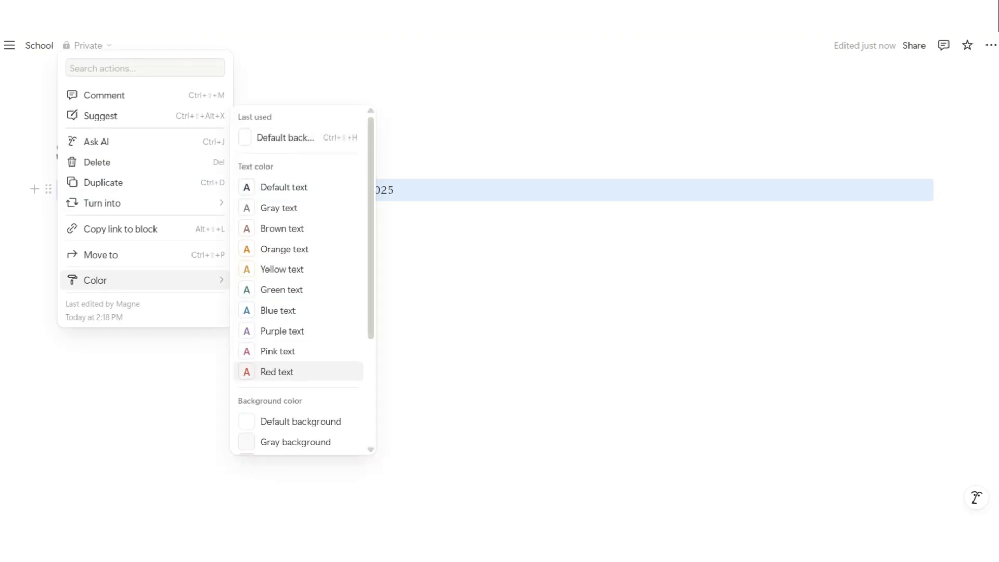
left_click(296, 442)
Insert a divider below the subtitle and add Grade 12 before s.y
left_click(167, 213)
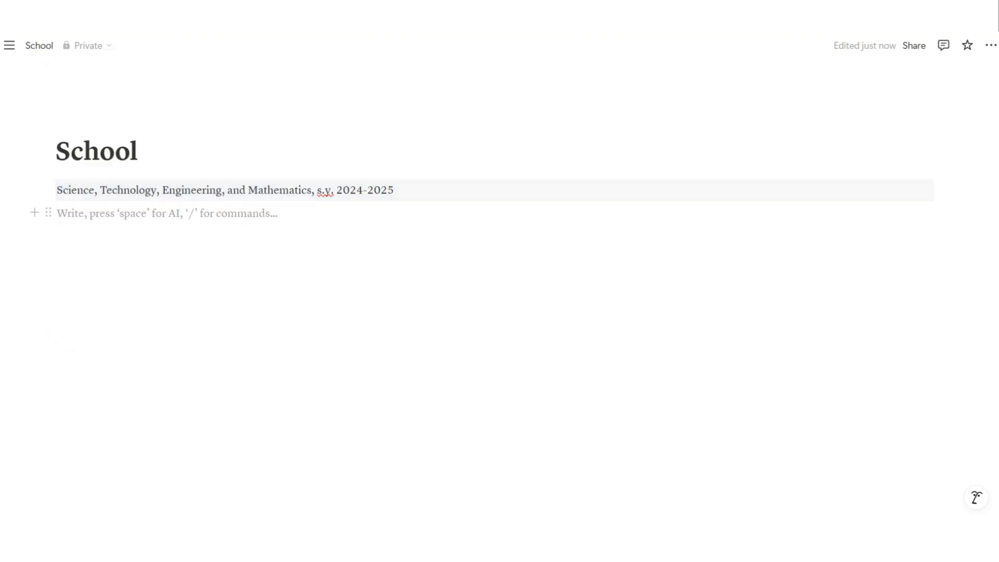
type("/")
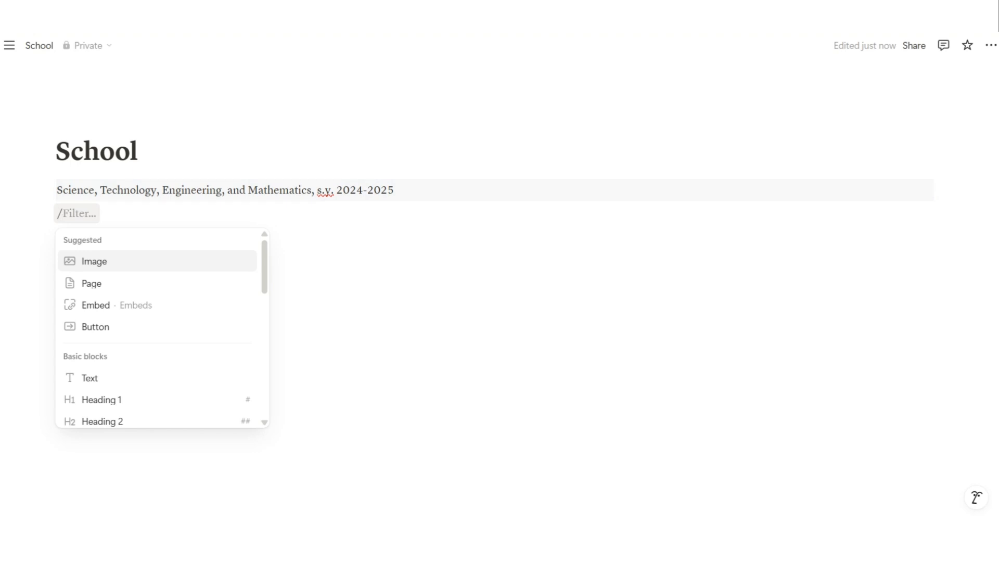
type("divi")
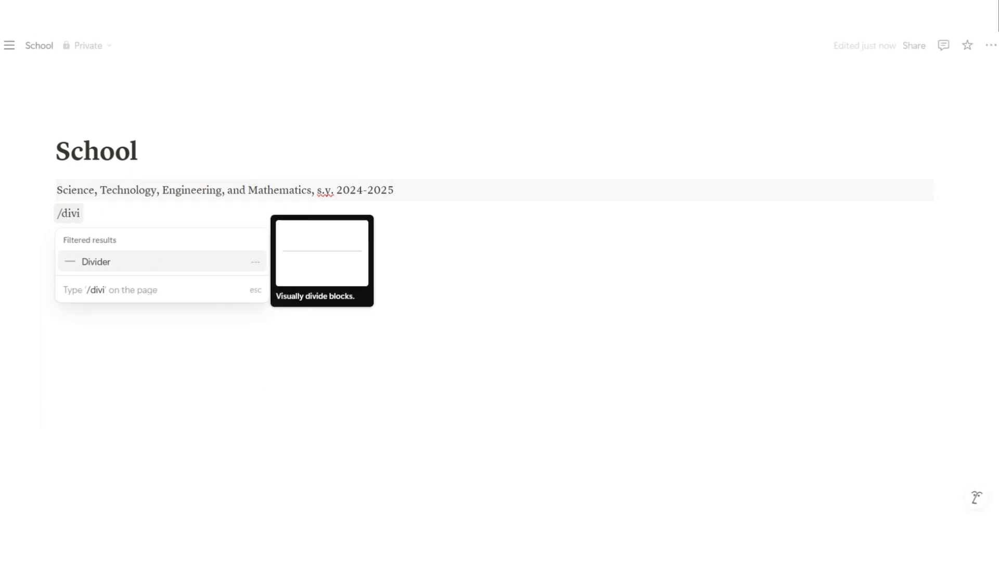
key("Return")
left_click(318, 190)
type("Grade 12")
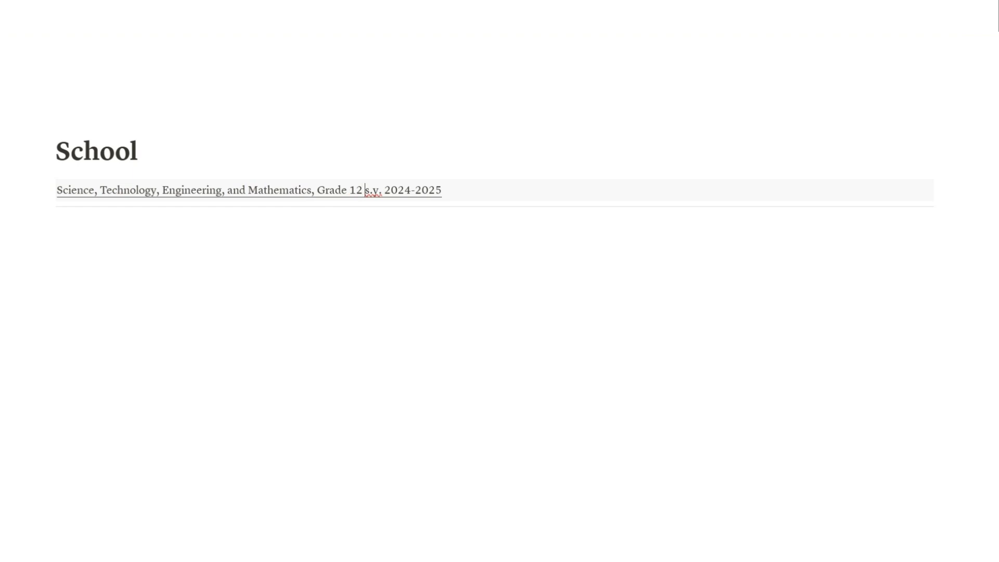
Create the Goals and Study subpages under School with /page
left_click(167, 223)
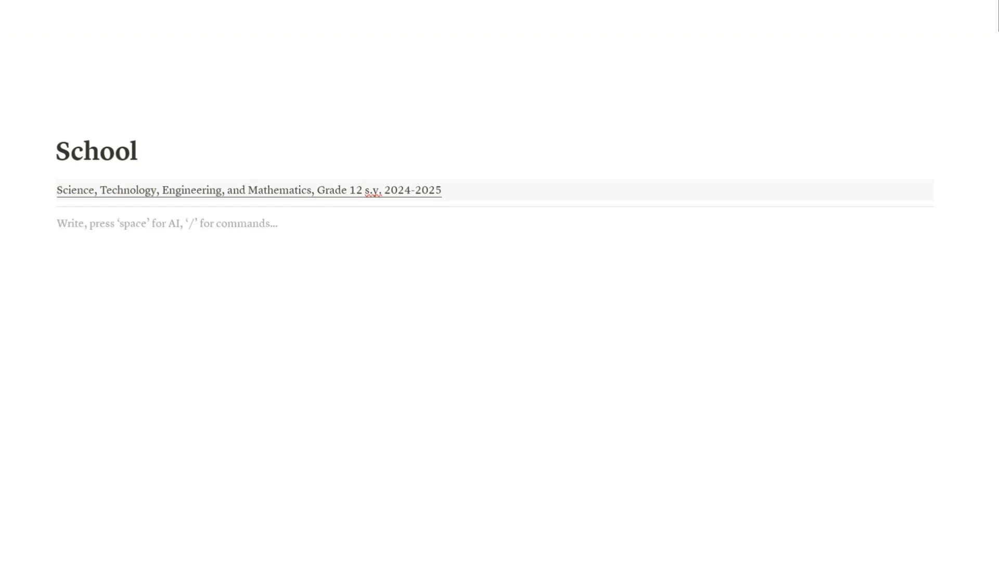
type("/p")
key("Return")
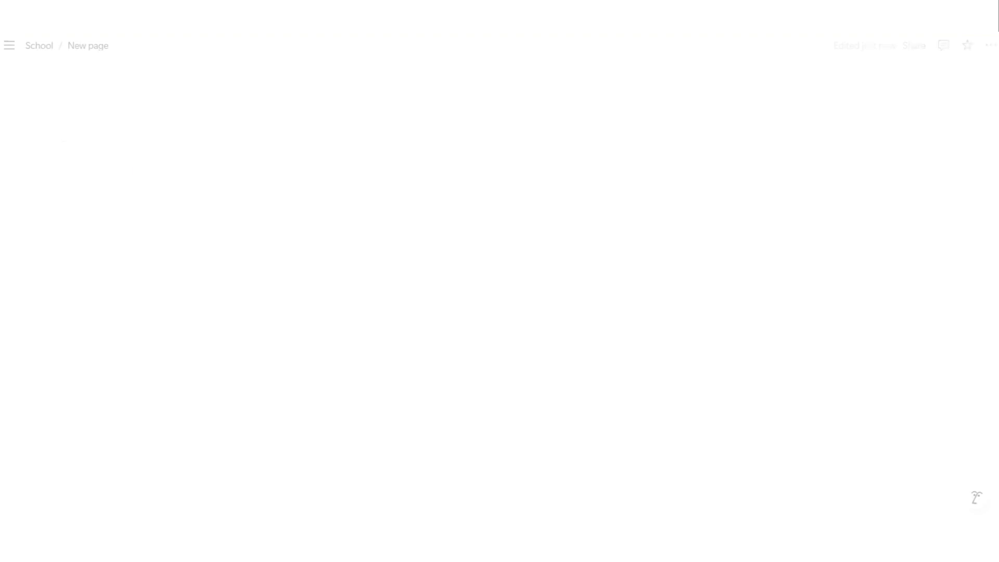
type("Goals")
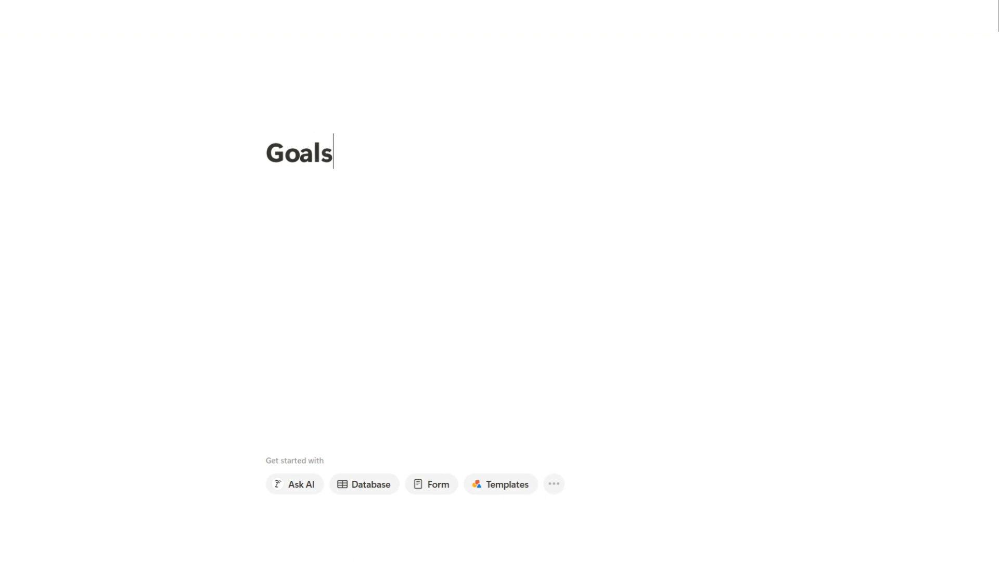
left_click(40, 45)
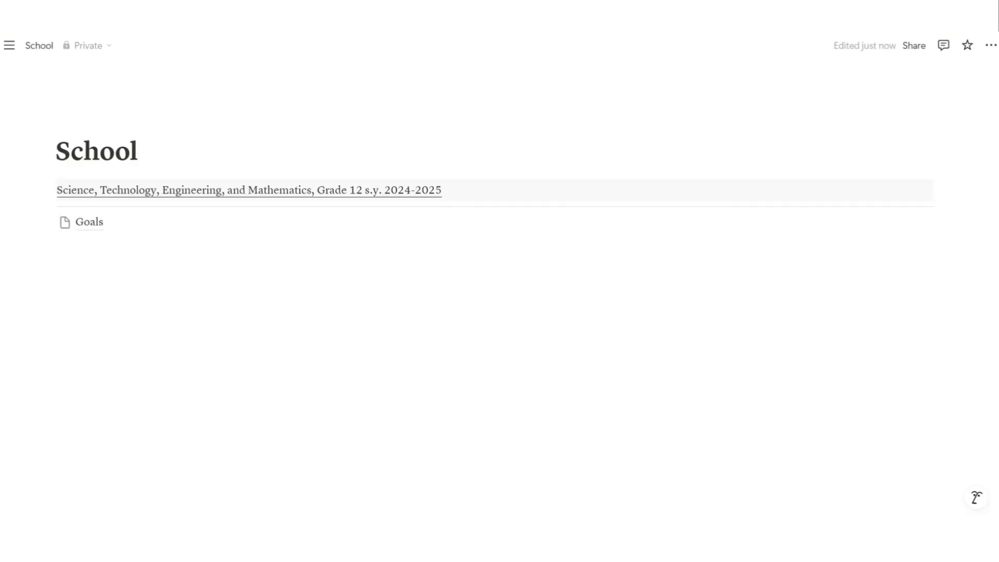
left_click(166, 246)
type("/pa")
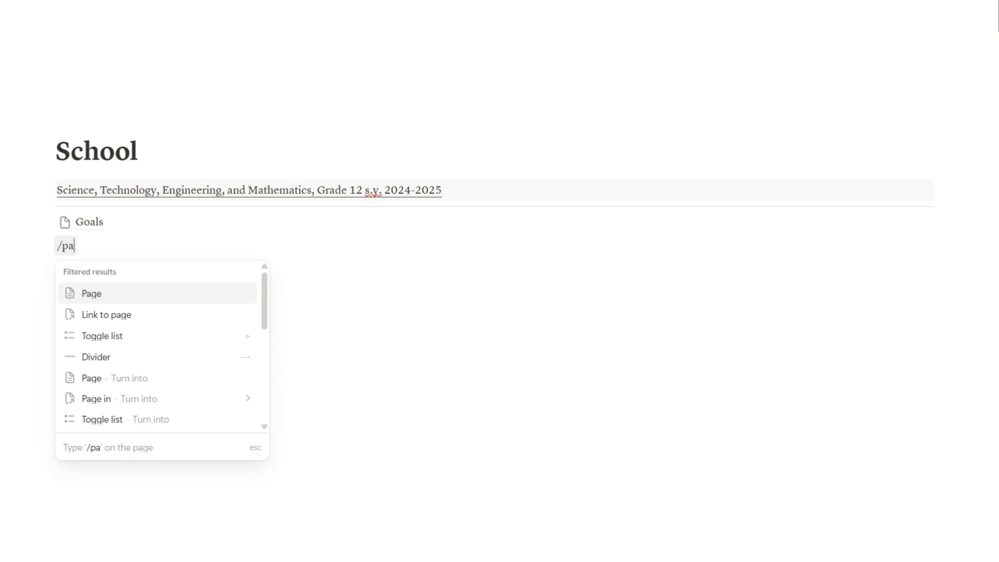
key("Return")
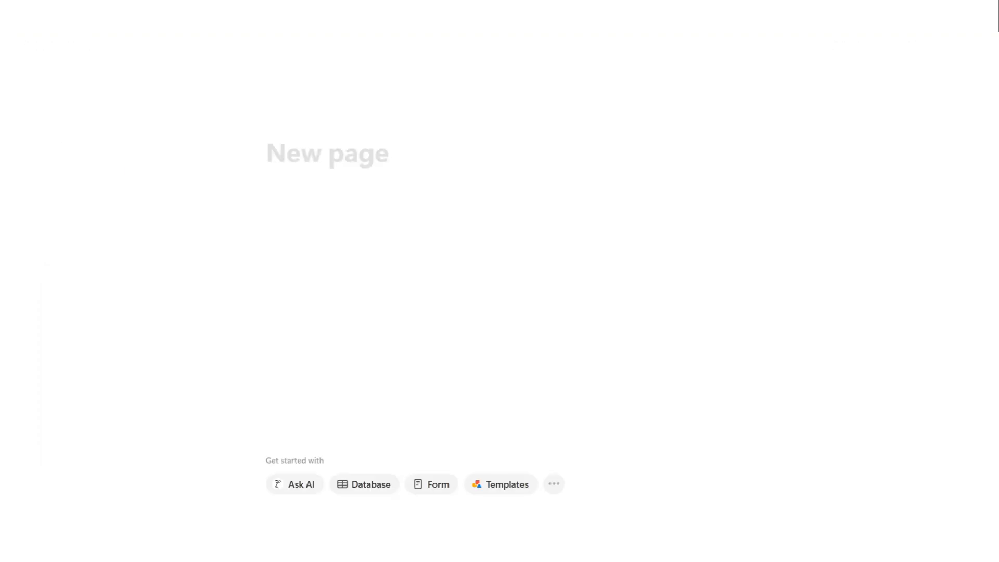
type("S")
key("alt+Left")
left_click(156, 268)
Create the Important Files and Resources subpages under School
type("/")
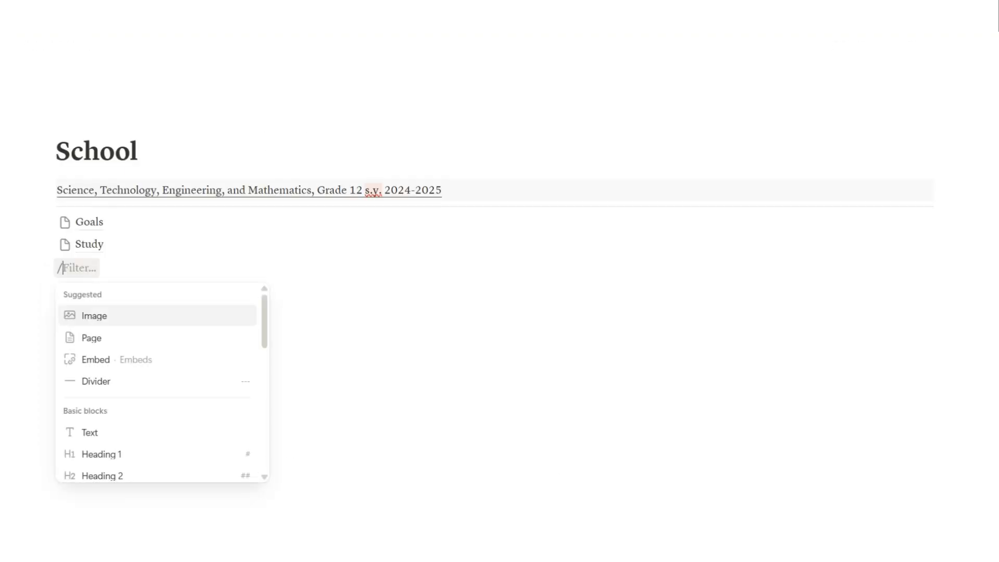
key("Down")
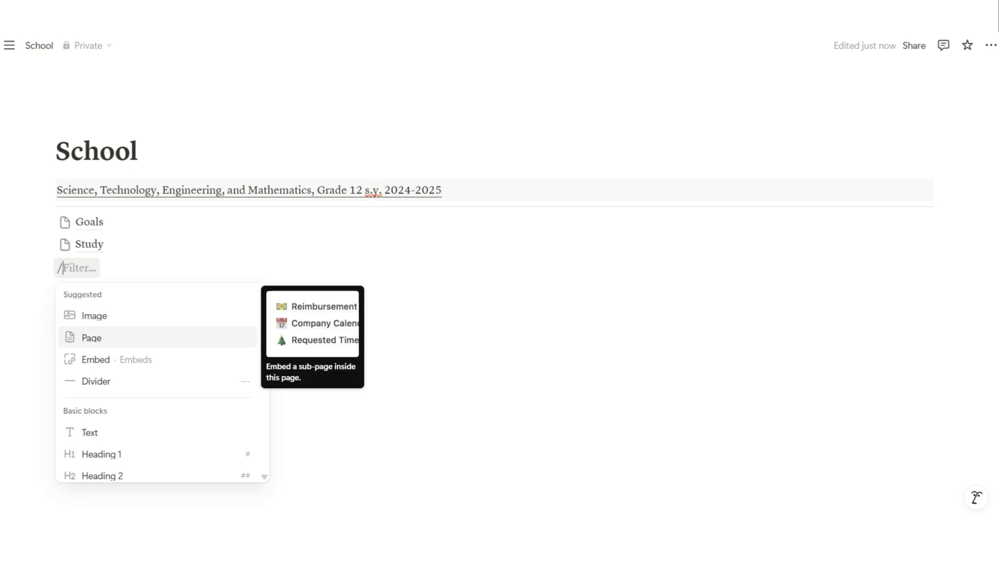
key("Return")
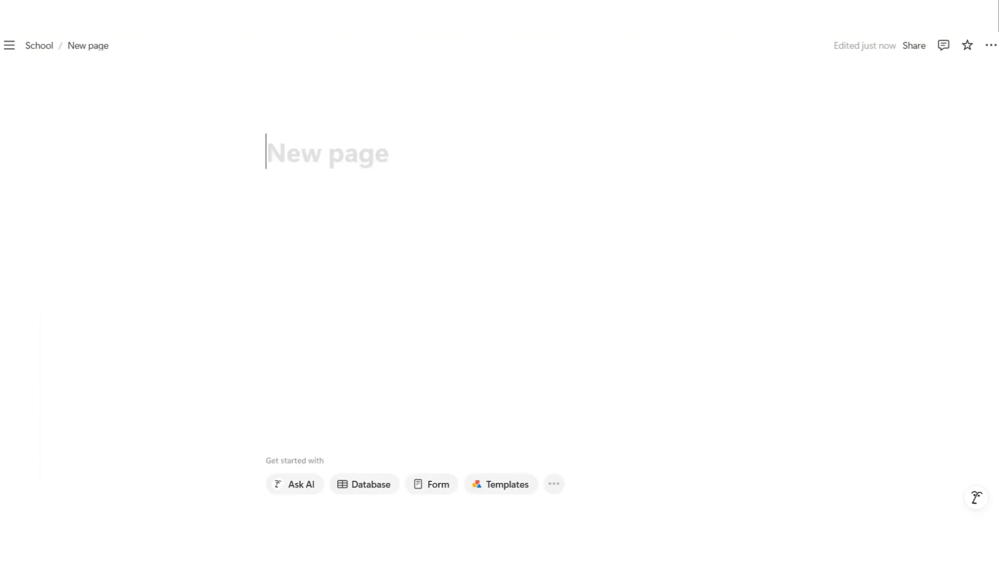
type("Important Files")
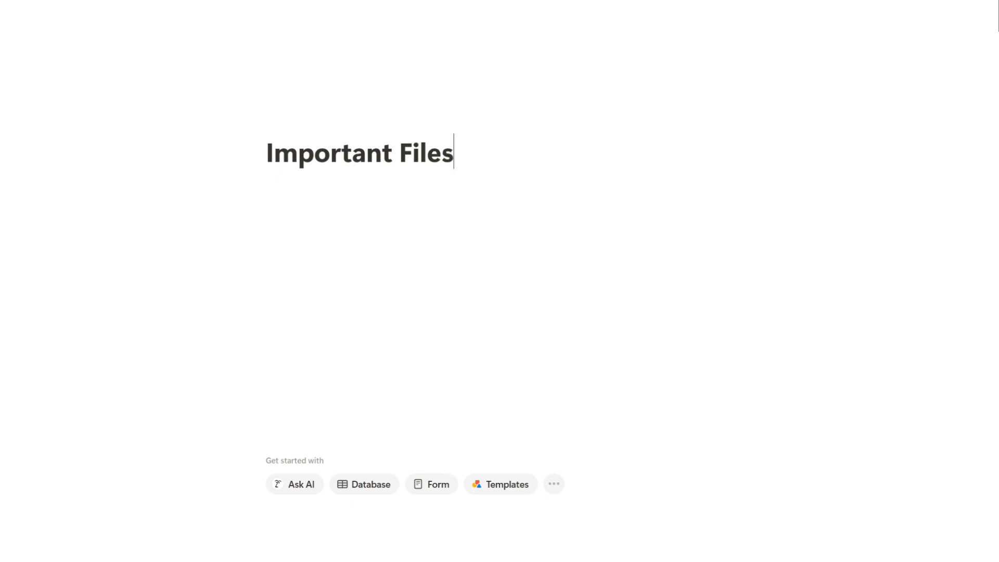
left_click(39, 45)
left_click(57, 289)
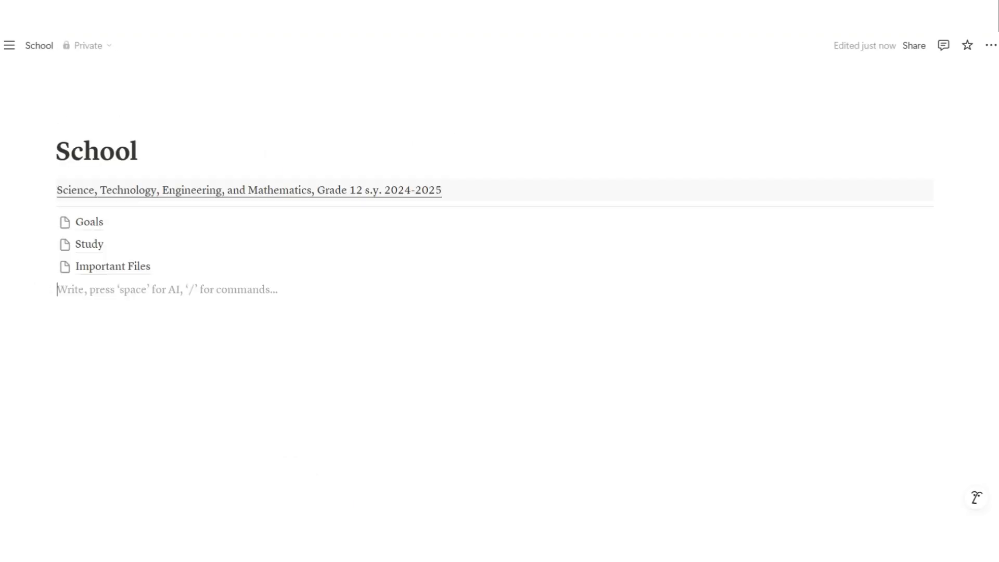
type("/")
key("Down")
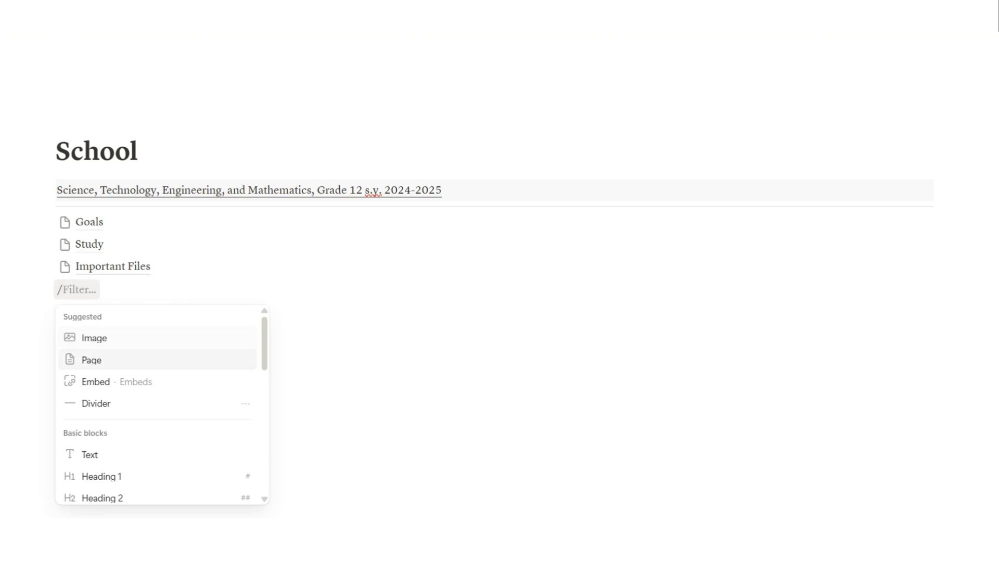
key("Return")
type("Resources")
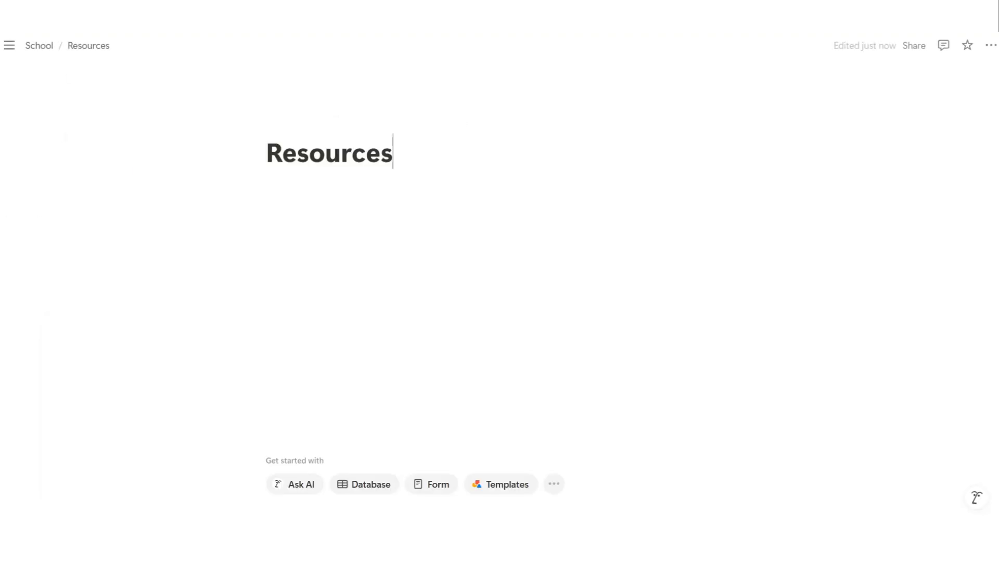
left_click(39, 46)
Drag Important Files, Study and Goals beside Resources into a four-column row
left_click_drag(52, 282, 52, 284)
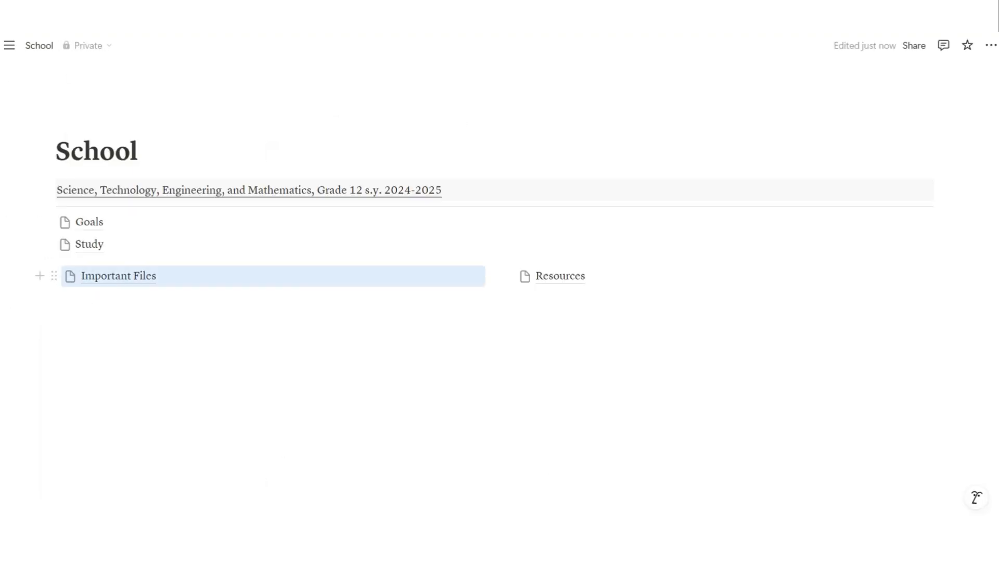
left_click_drag(48, 244, 52, 276)
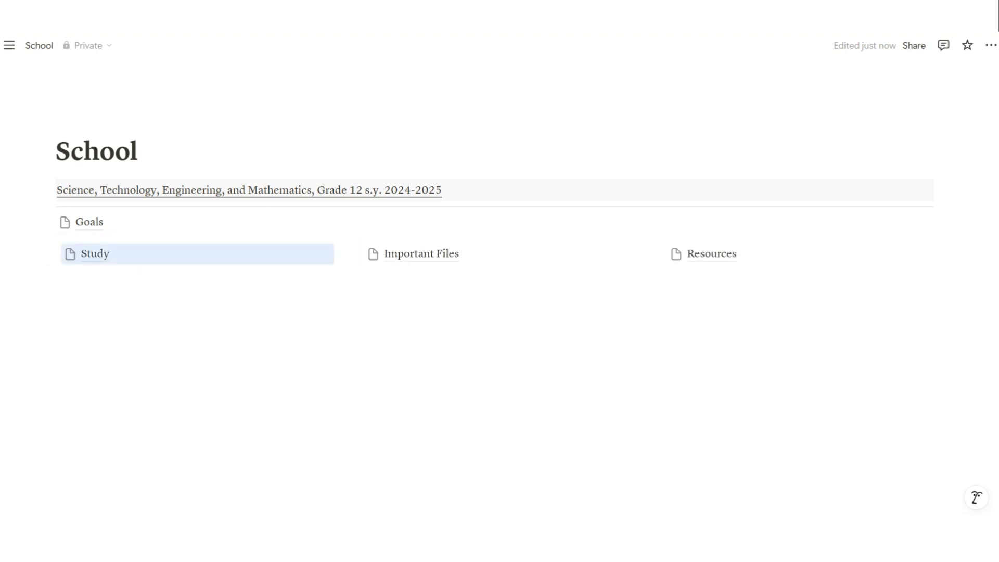
left_click_drag(48, 222, 55, 253)
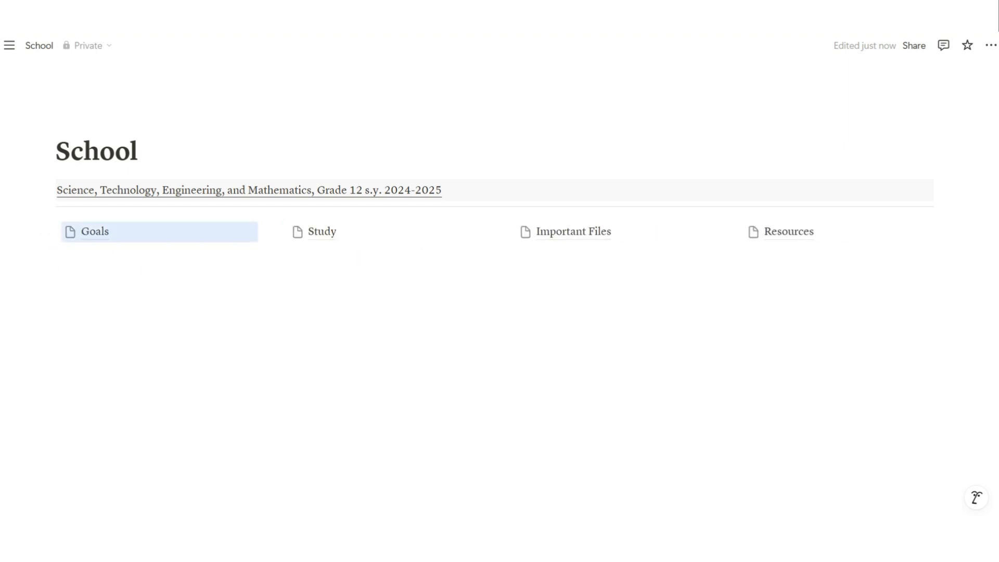
Add an empty block and drag it up into the page-links row
left_click(57, 262)
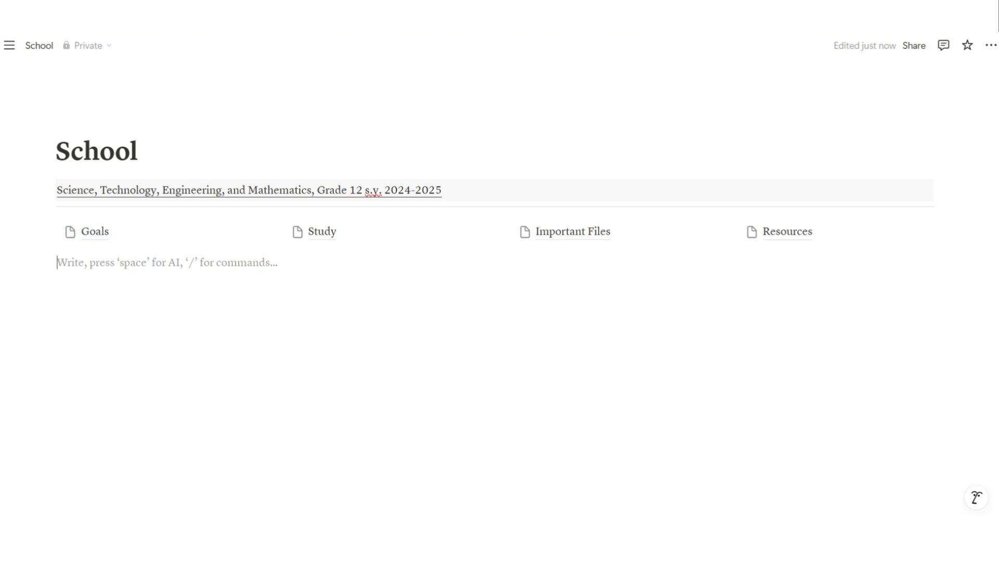
type("/d")
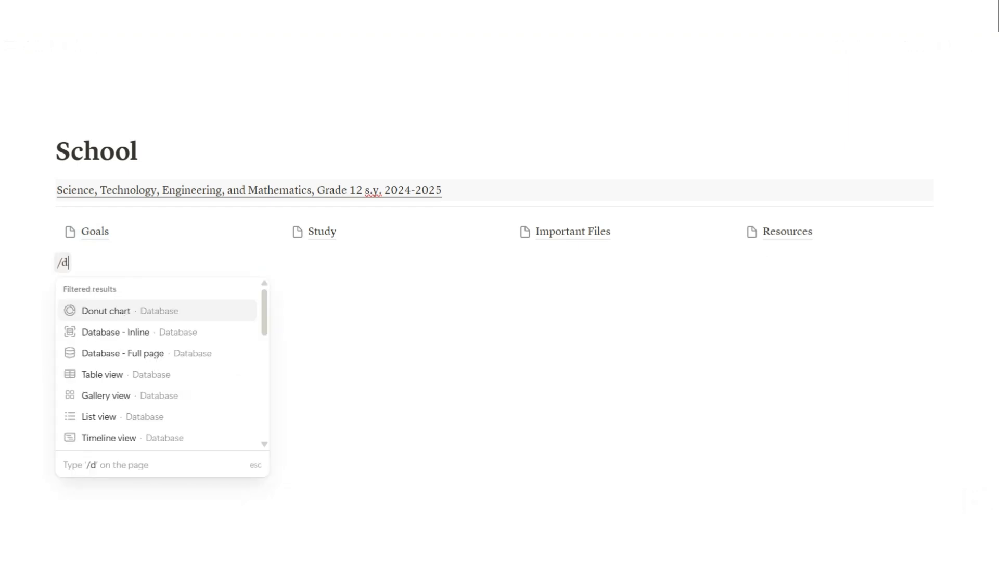
key("BackSpace")
key("BackSpace")
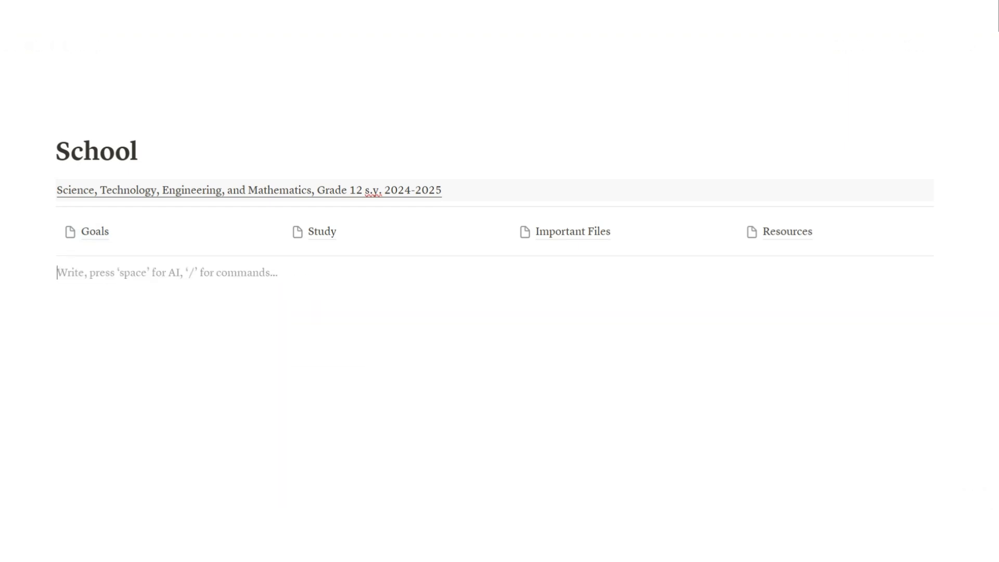
key("Return")
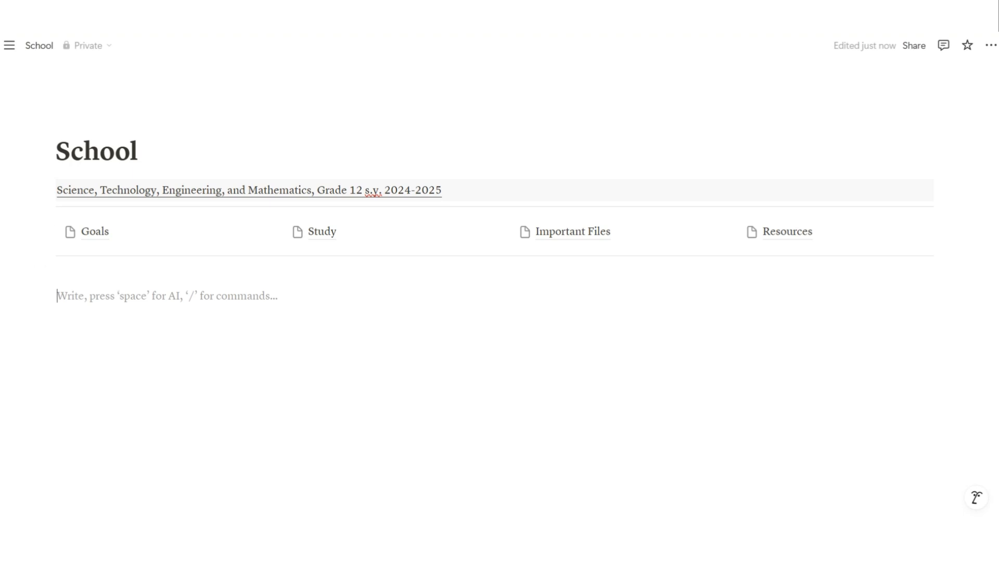
left_click_drag(48, 295, 768, 231)
Add image blocks above the Goals, Study and Important Files links
left_click(93, 232)
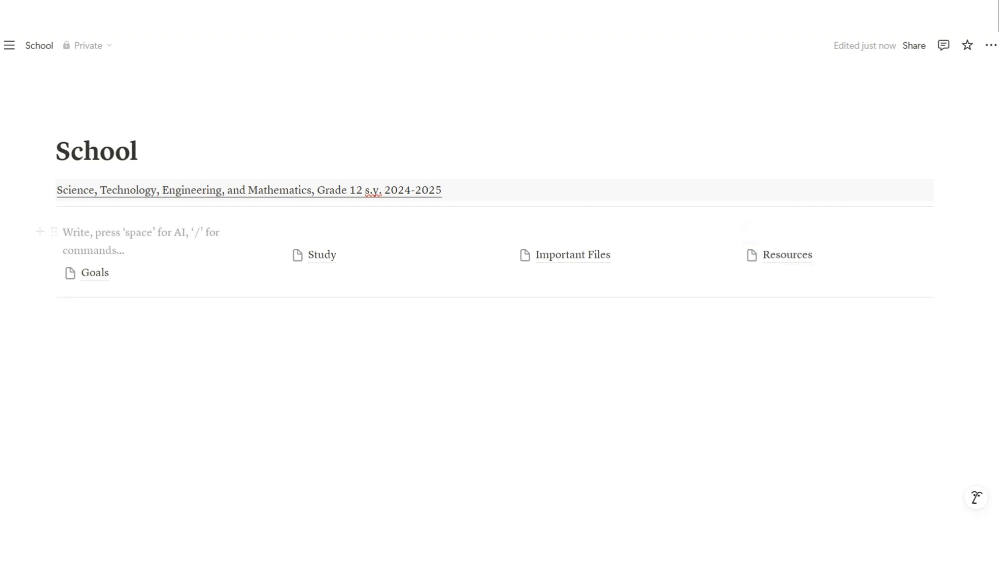
type("/")
key("Return")
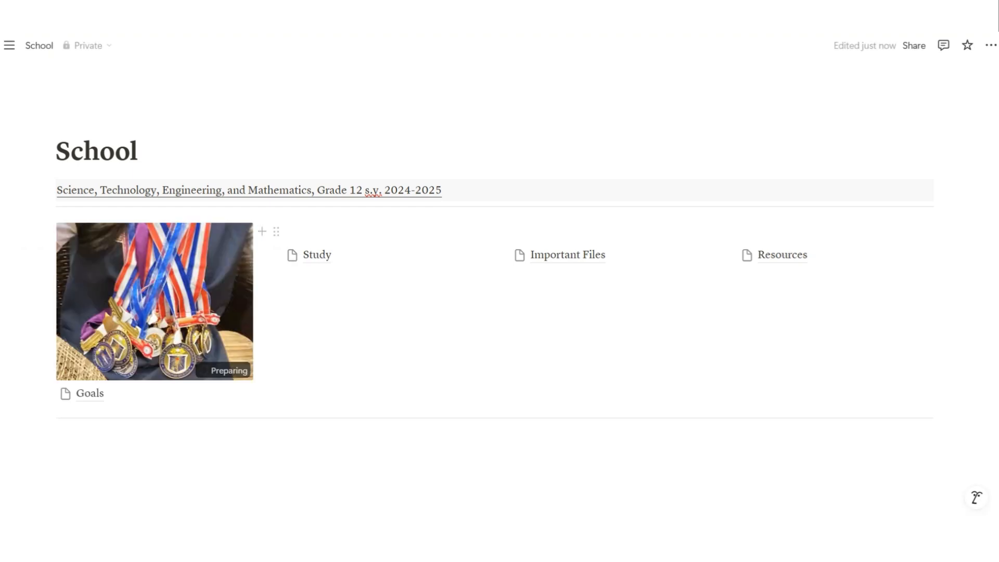
type("/i")
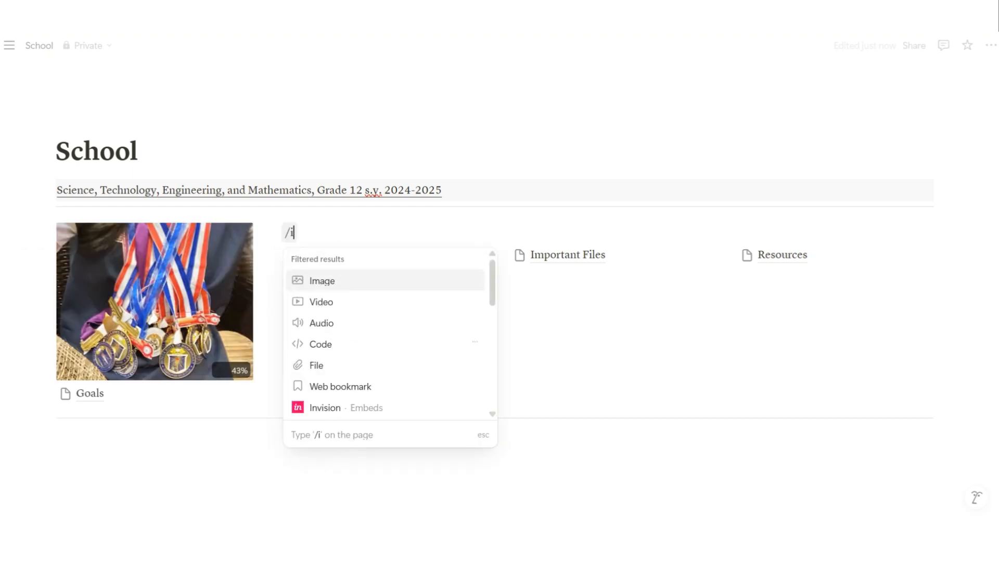
key("Return")
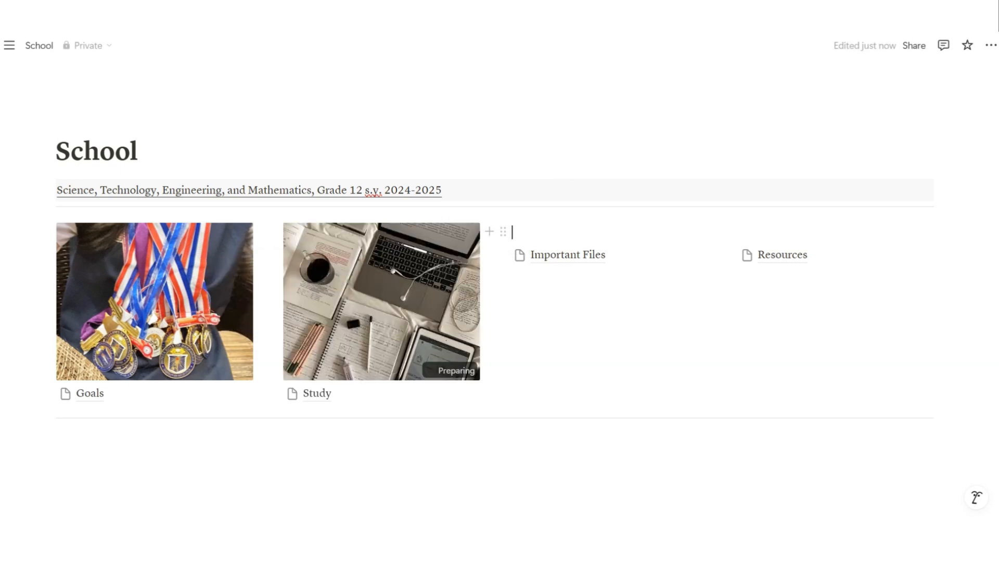
type("/")
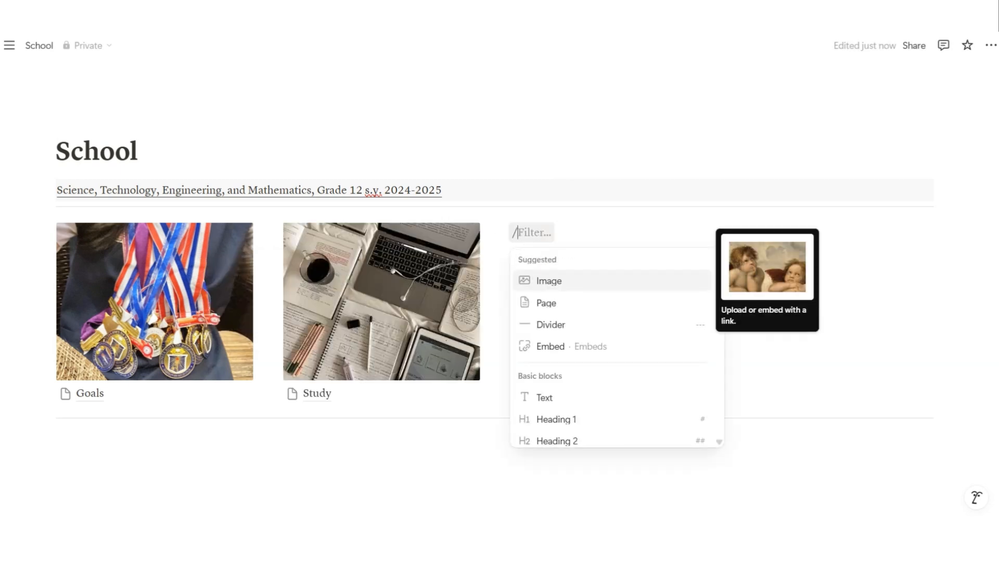
key("Return")
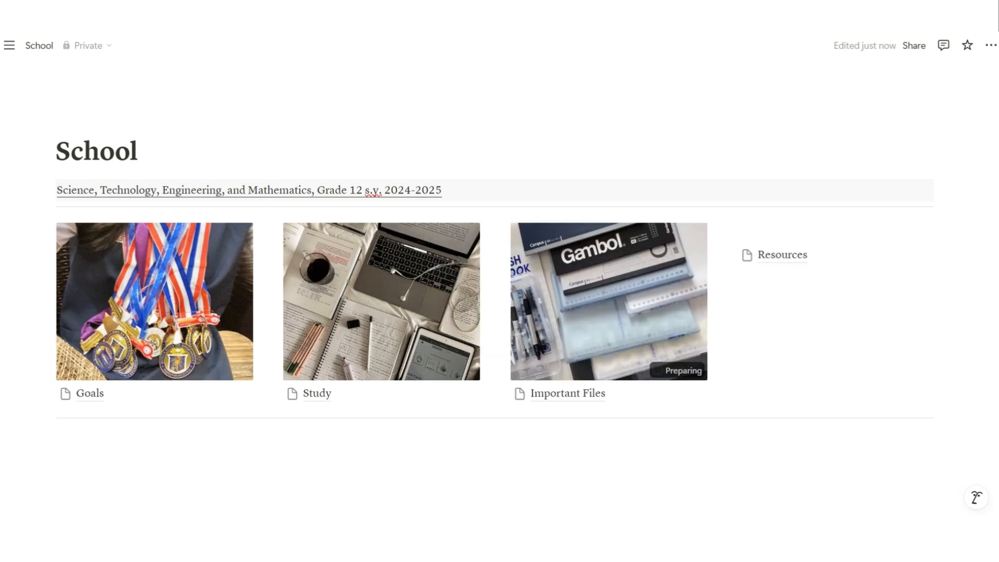
Put a library bookshelf photo above Resources and start a blank line below the divider
type("/i")
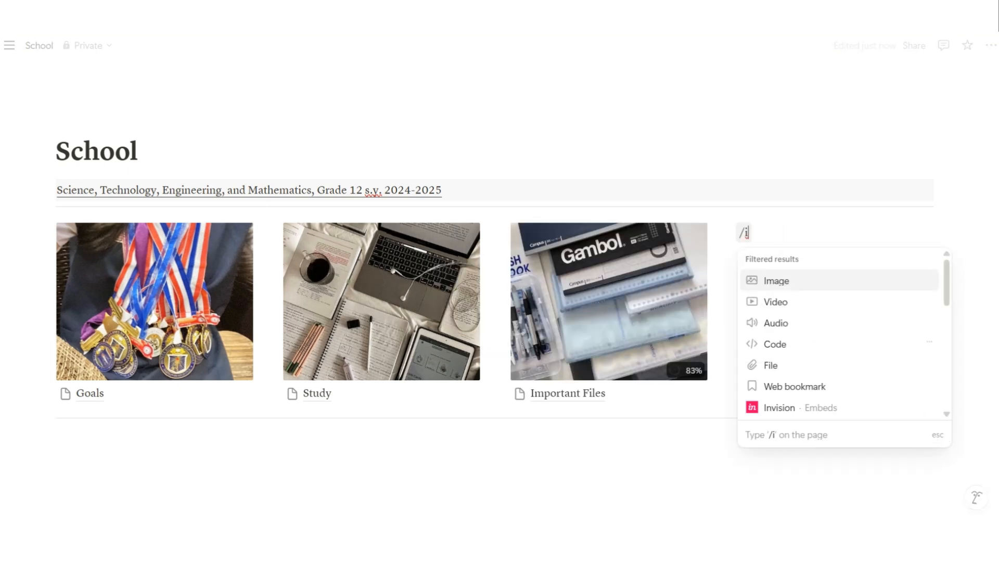
key("Return")
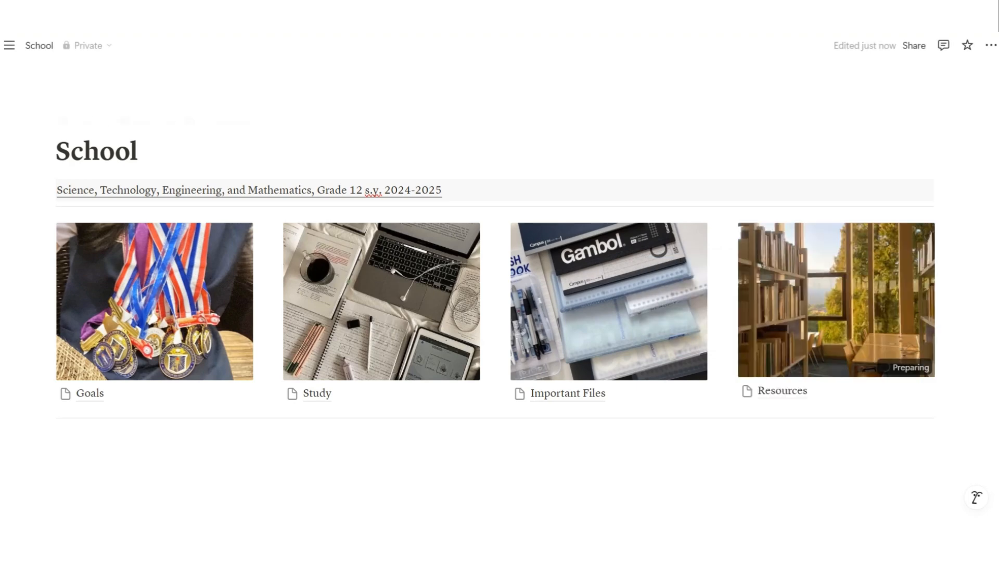
scroll(395, 302, "down", 1)
left_click(166, 390)
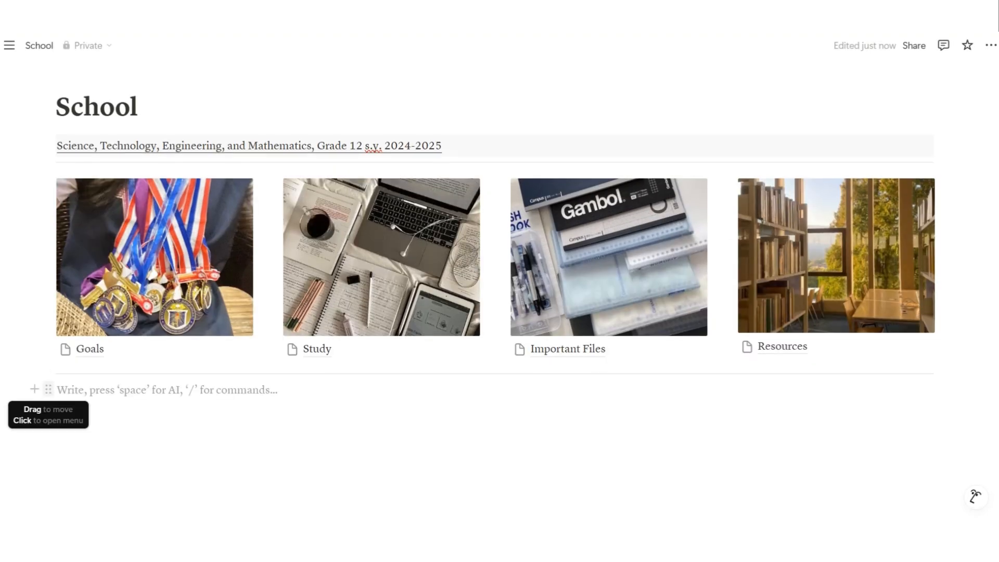
Give the empty line under the picture row a gray background
left_click(48, 389)
mouse_move(99, 470)
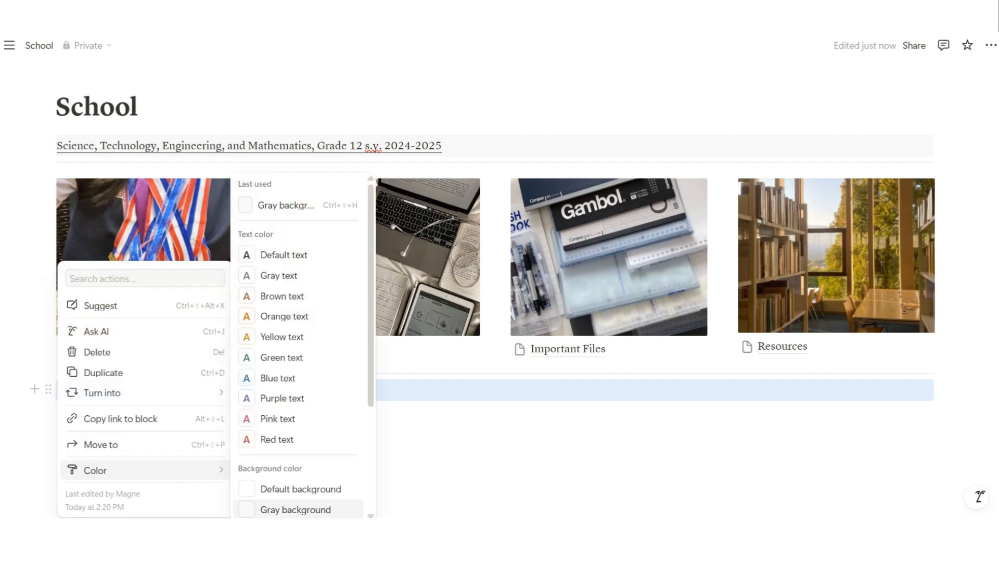
left_click(295, 510)
left_click(167, 391)
Add empty lines below the gray strip and arrange them into three side-by-side columns
key("Return")
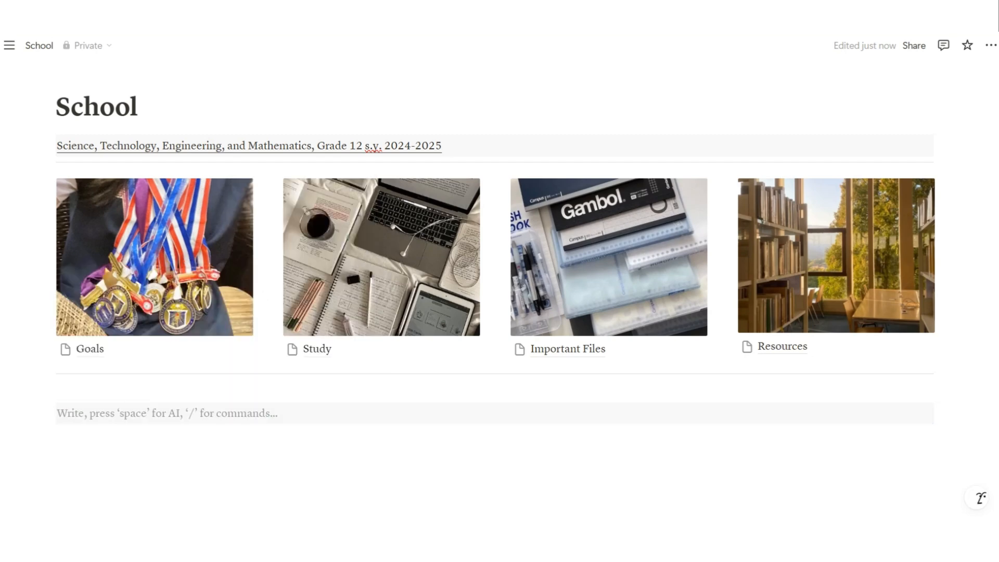
scroll(495, 234, "down", 1)
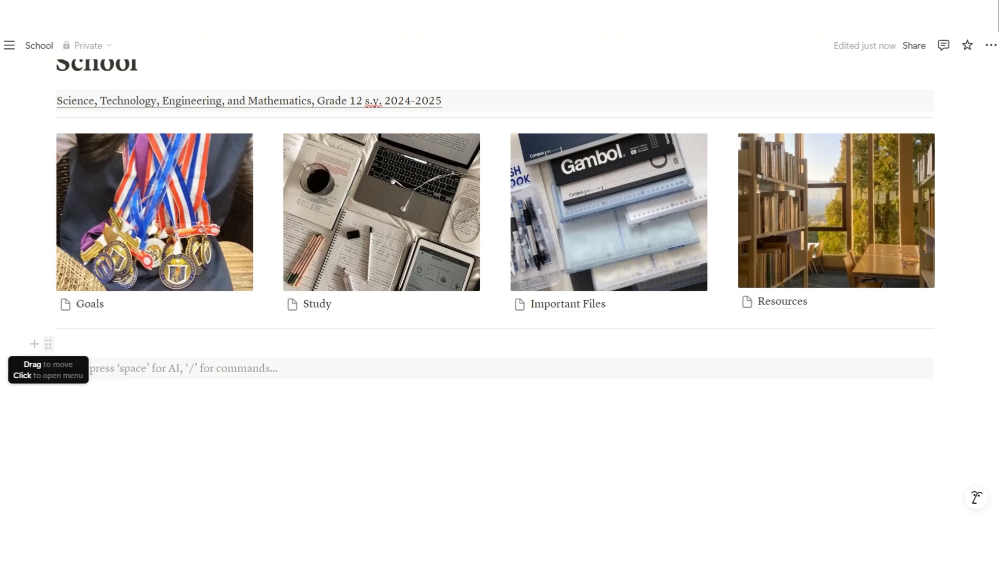
left_click_drag(48, 344, 50, 378)
left_click(58, 369)
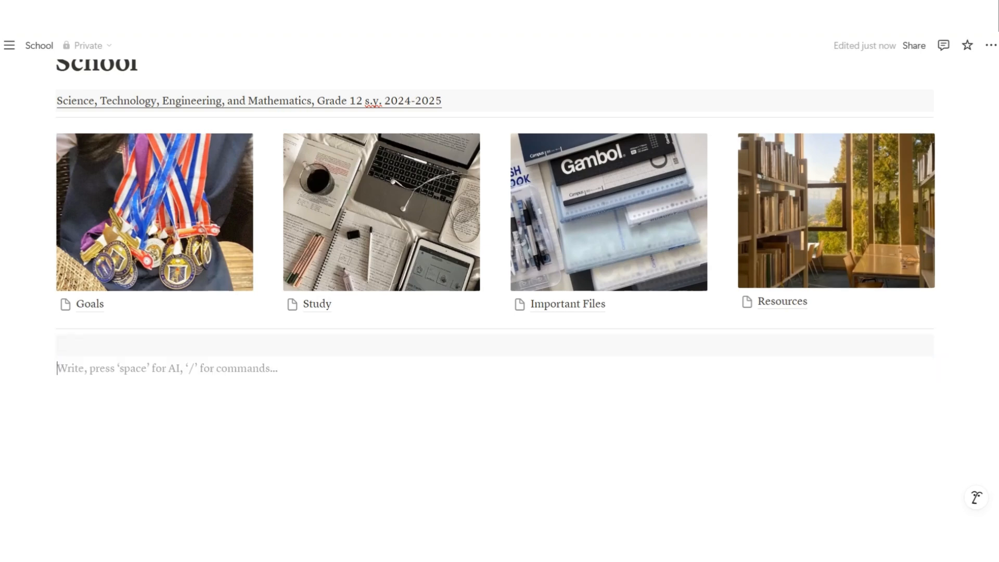
key("Return")
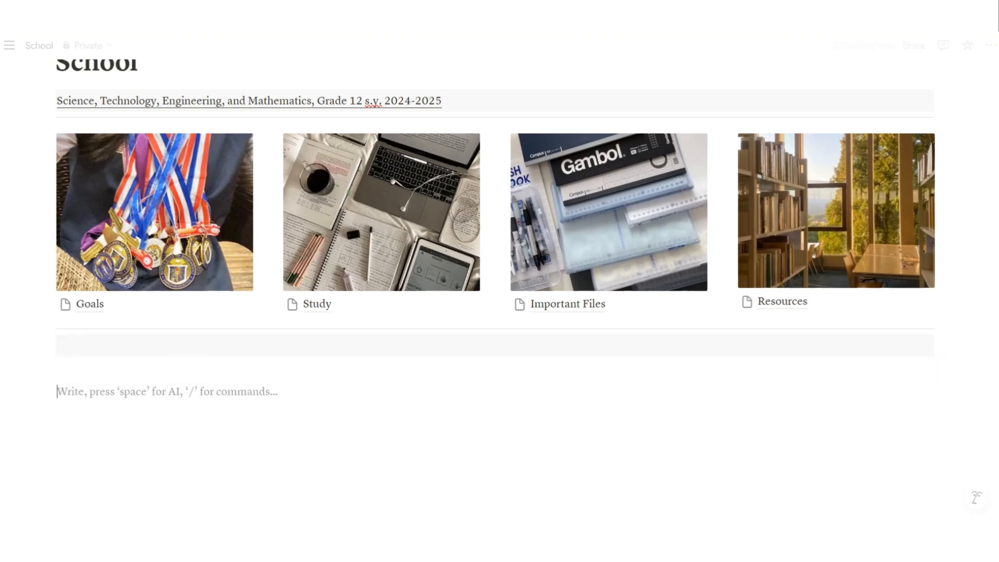
key("BackSpace")
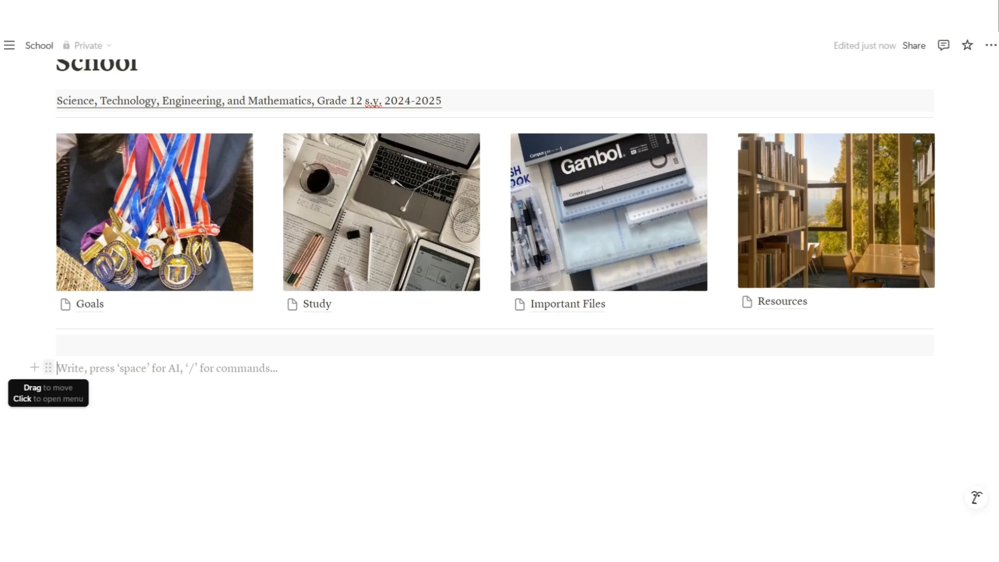
left_click_drag(48, 368, 37, 401)
left_click(58, 377)
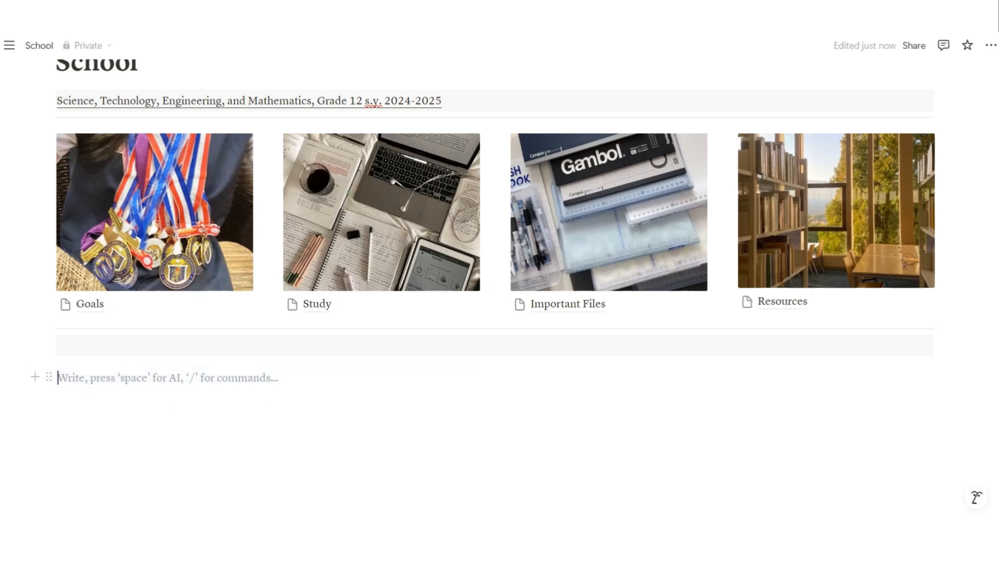
key("Return")
left_click_drag(48, 400, 34, 376)
Insert an embed block in the first column using /emb
left_click(62, 378)
type("/em")
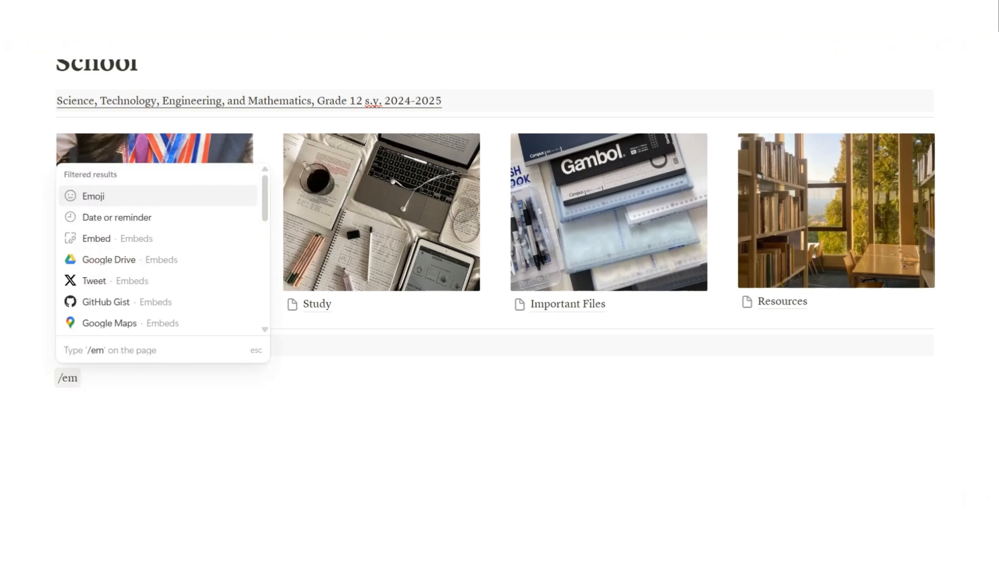
type("b")
key("Return")
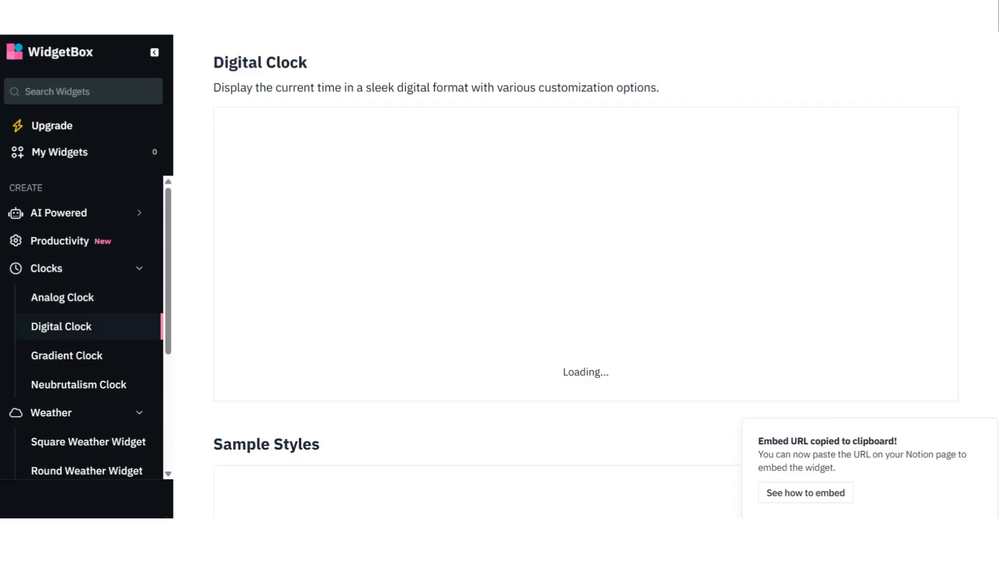
Customize the digital clock with a pale pink #decfcf background
left_click(585, 367)
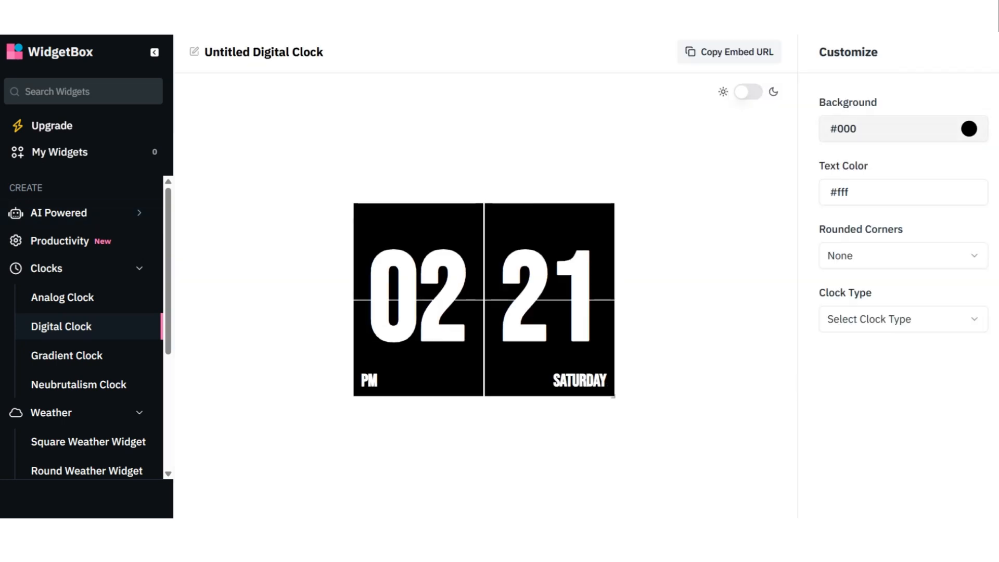
left_click(903, 129)
left_click(834, 158)
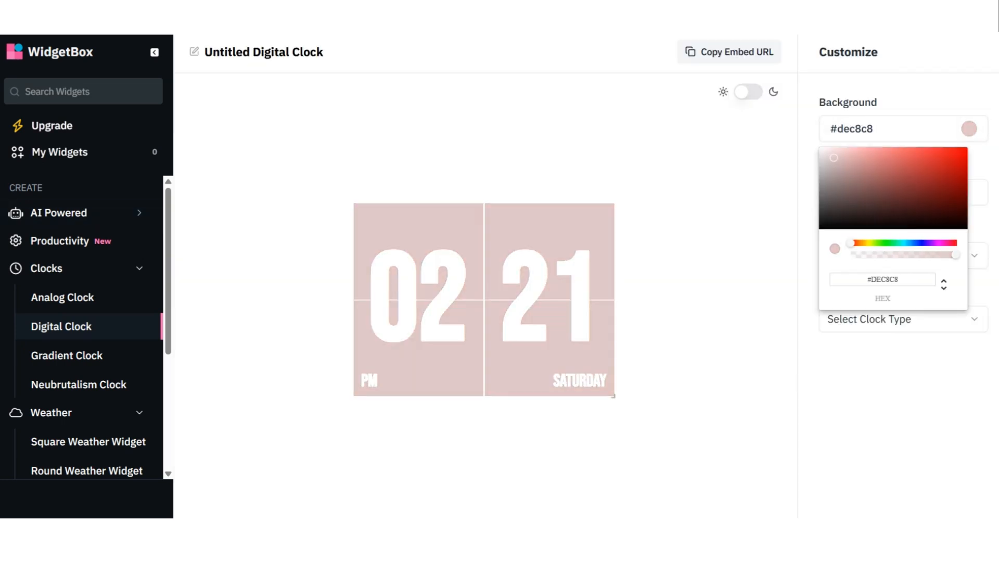
left_click_drag(833, 158, 829, 157)
left_click(976, 192)
Set the clock digits to dark #373232 and copy the clock's embed URL
left_click(968, 192)
left_click(831, 253)
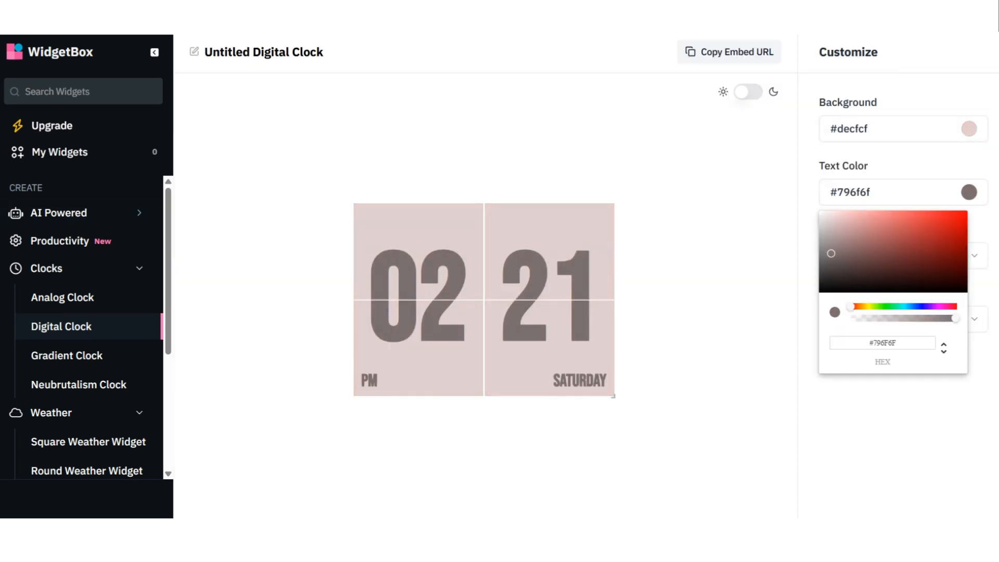
left_click_drag(830, 253, 833, 274)
left_click(893, 426)
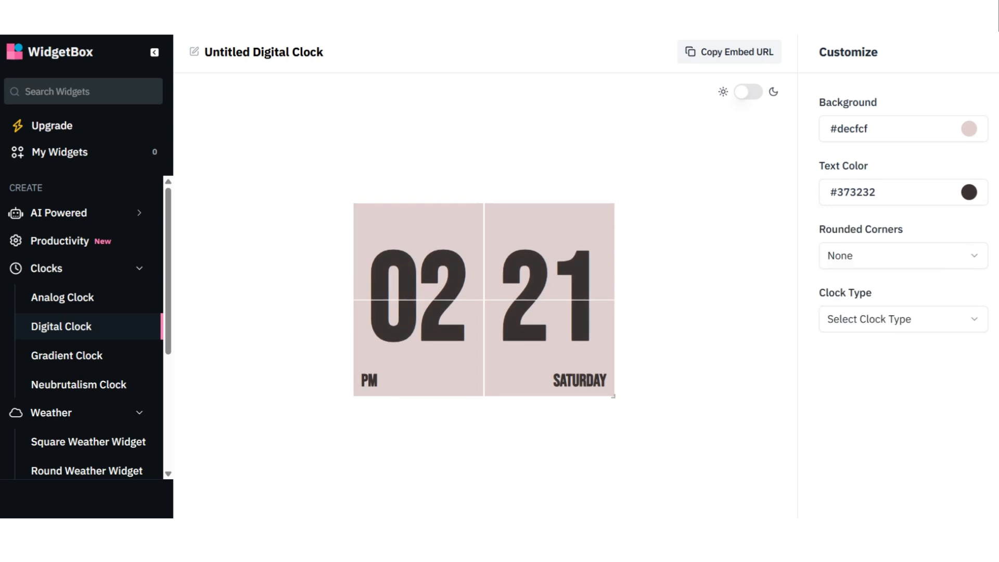
left_click(903, 319)
left_click(903, 319)
left_click(729, 52)
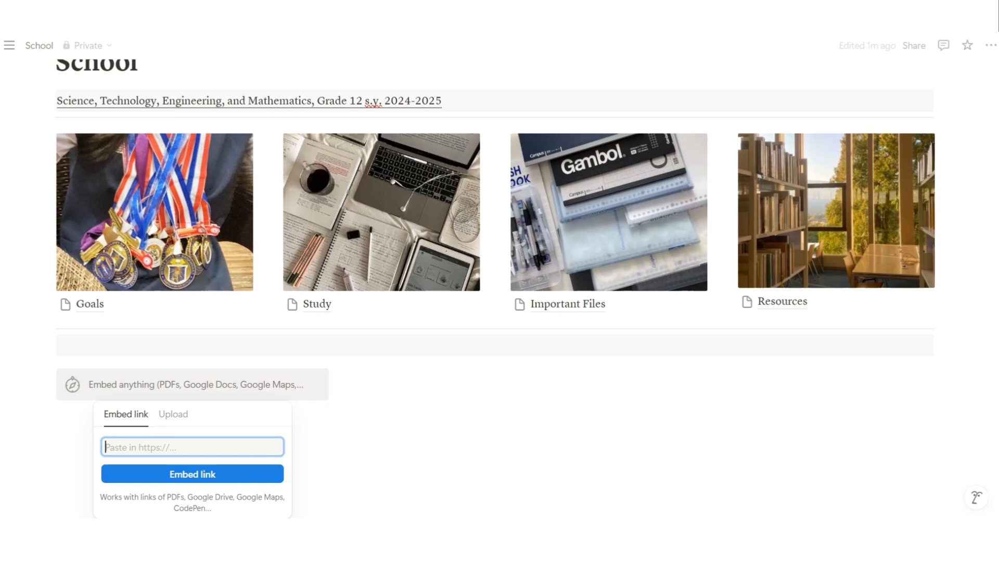
Paste the clock link to embed the pink digital clock in the first column
key("ctrl+v")
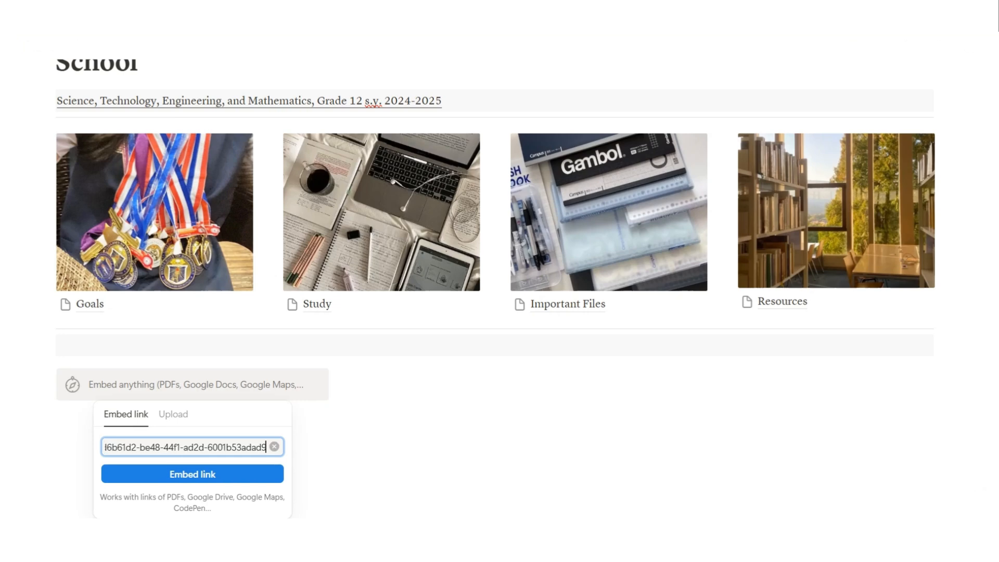
key("Return")
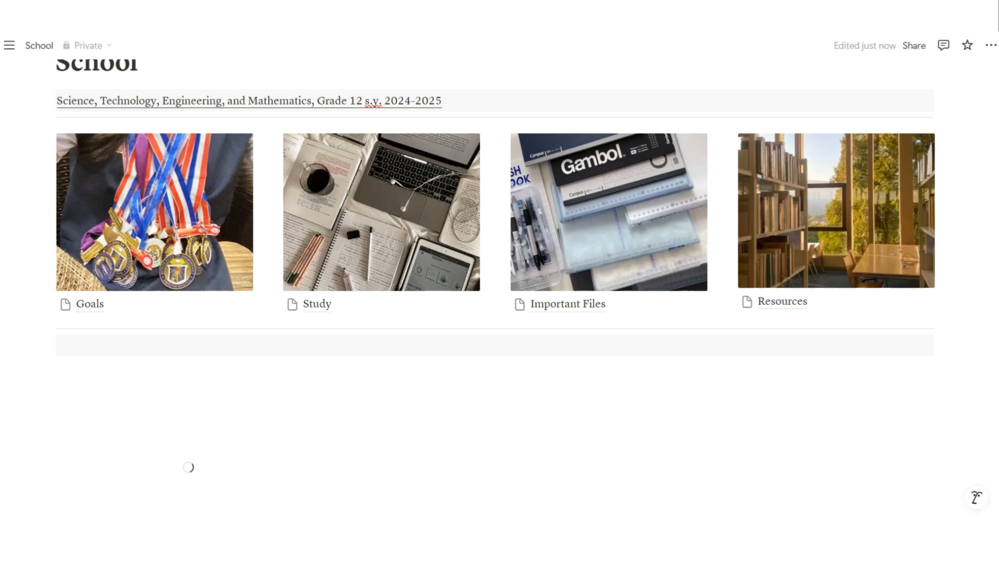
scroll(293, 304, "down", 3)
Add a new empty gallery database titled 'classes' in the second column
left_click(442, 219)
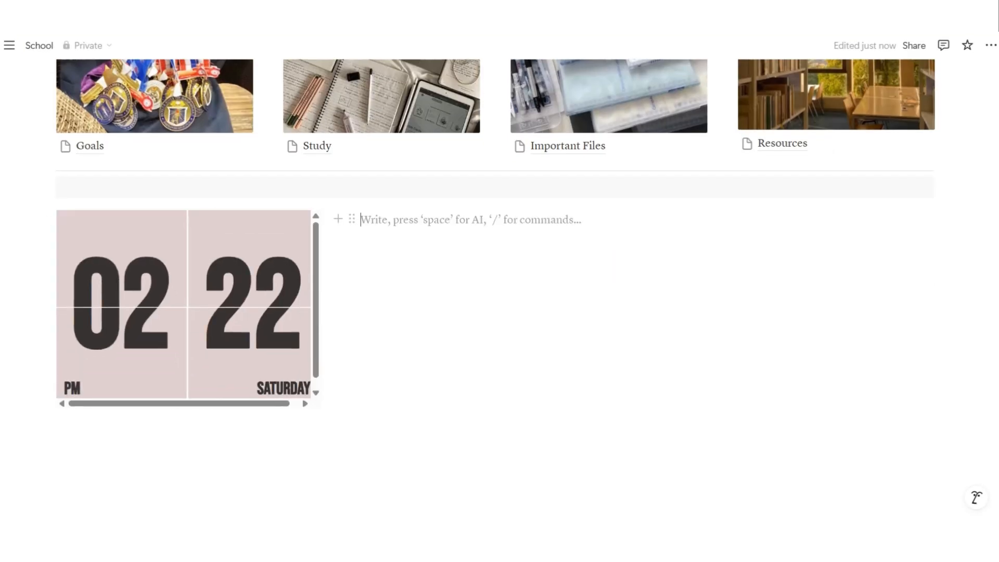
type("/")
scroll(458, 424, "down", 7)
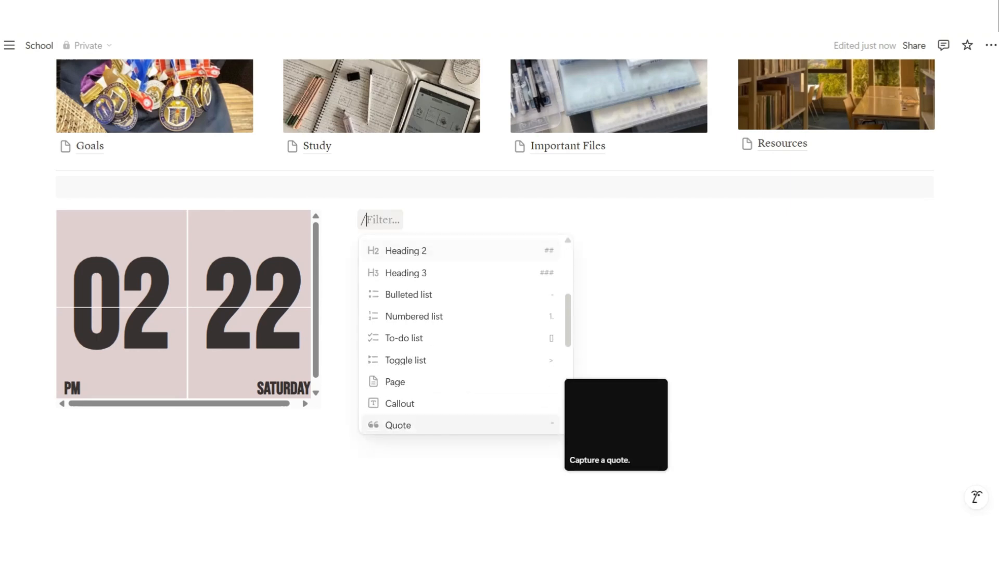
scroll(458, 338, "down", 8)
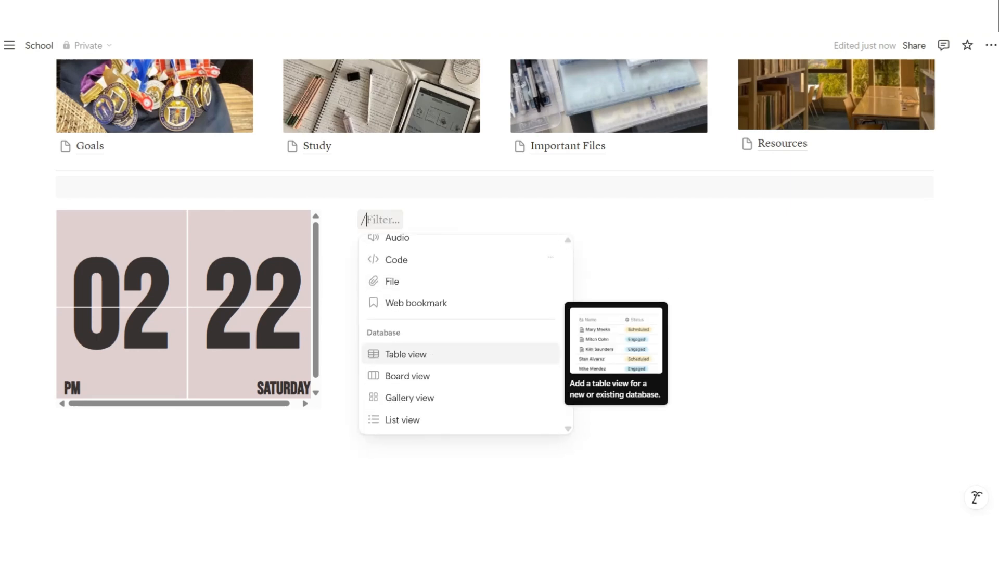
left_click(458, 298)
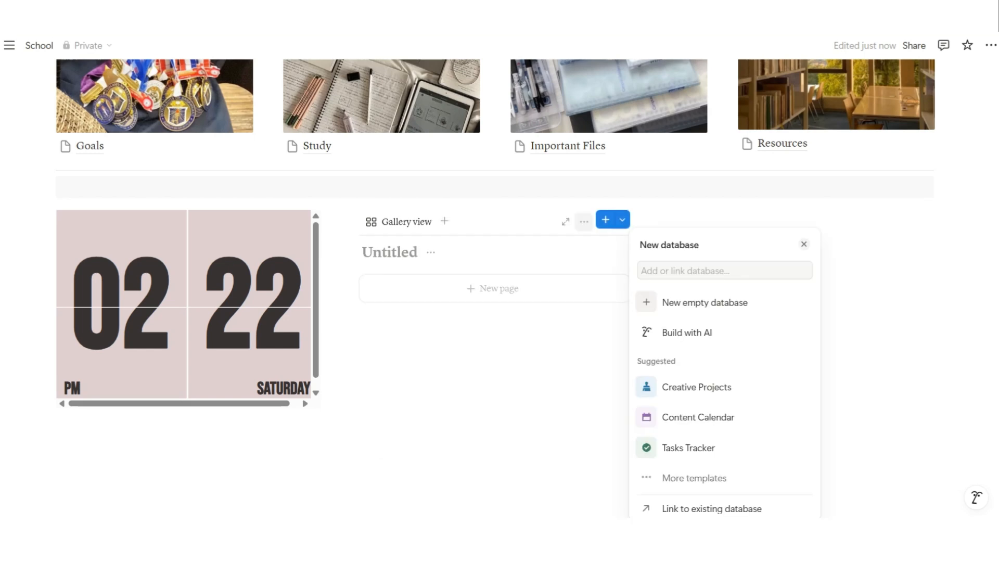
left_click(704, 302)
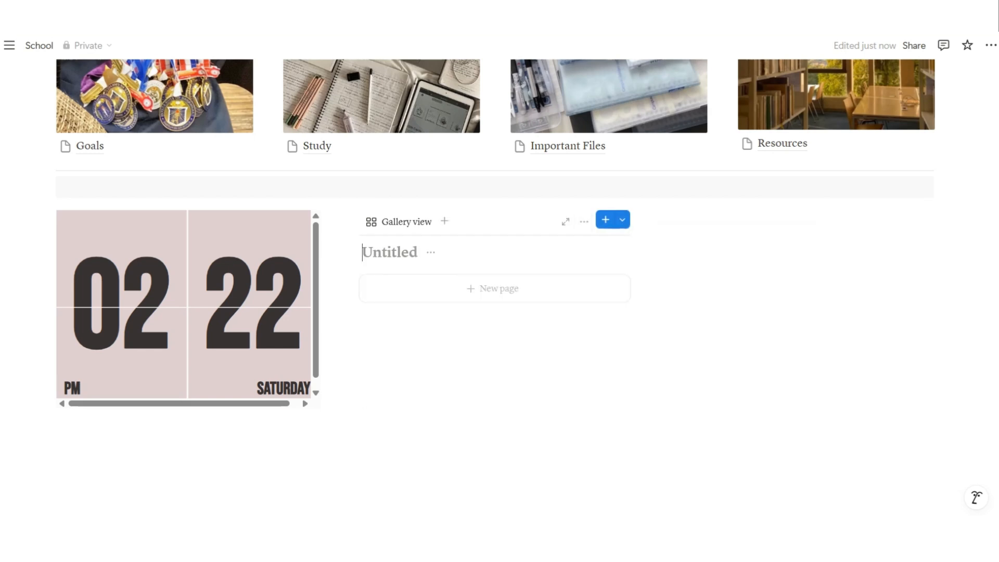
type("classes")
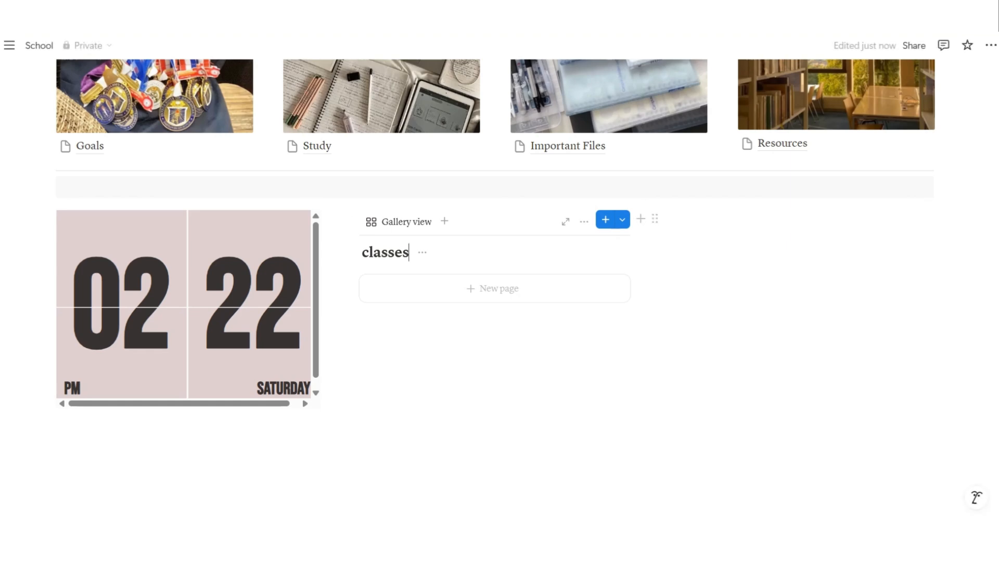
Insert an embed block in the empty third column with /emb
left_click(692, 220)
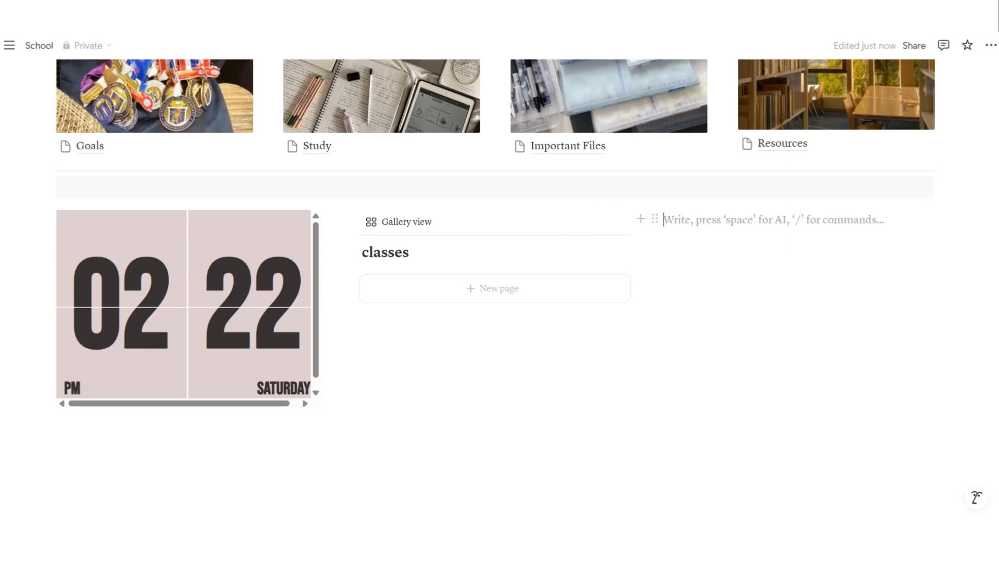
type("/em")
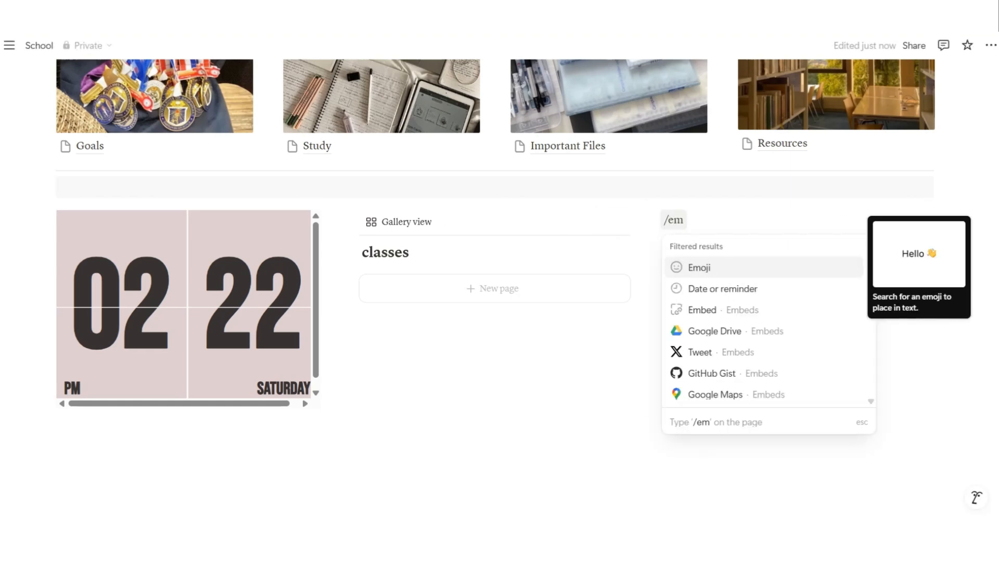
type("b")
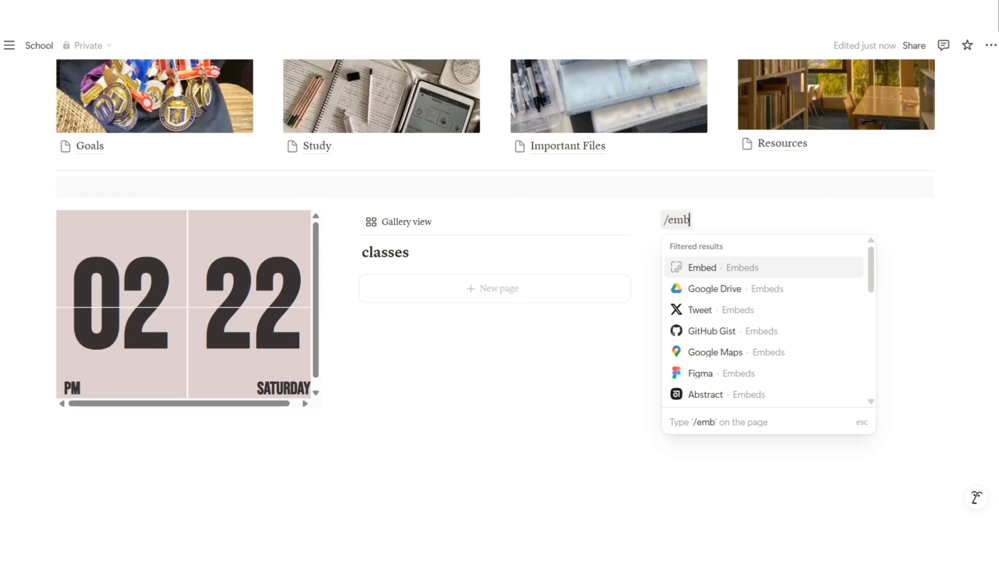
key("Return")
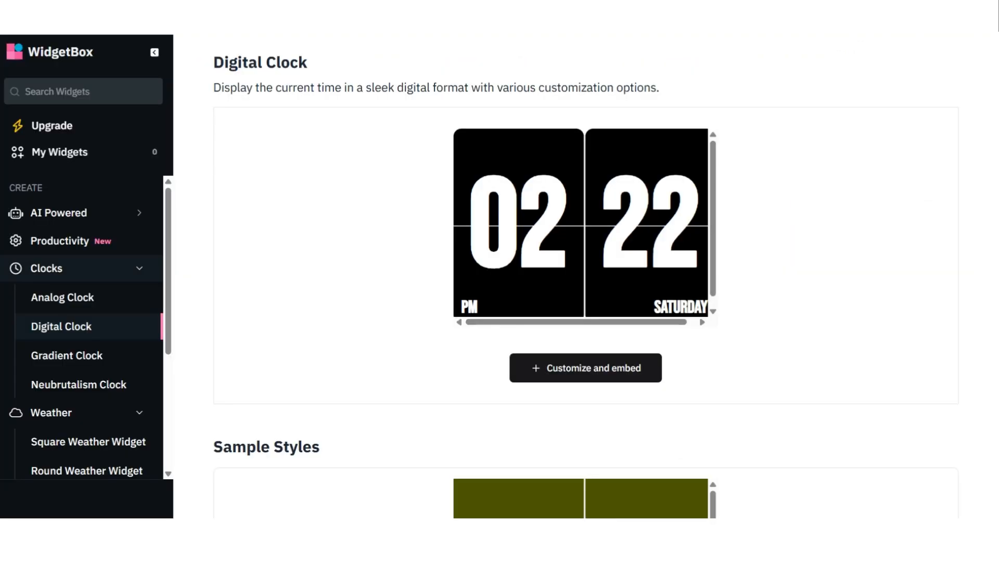
scroll(10, 396, "down", 4)
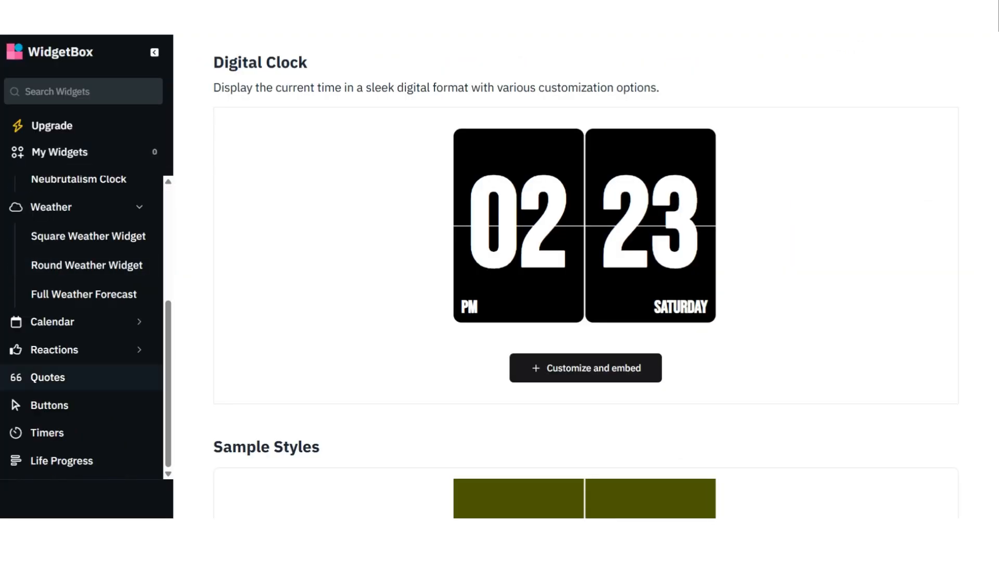
Create a 'School Year' countdown with the event date set to 14 May 2025
left_click(47, 432)
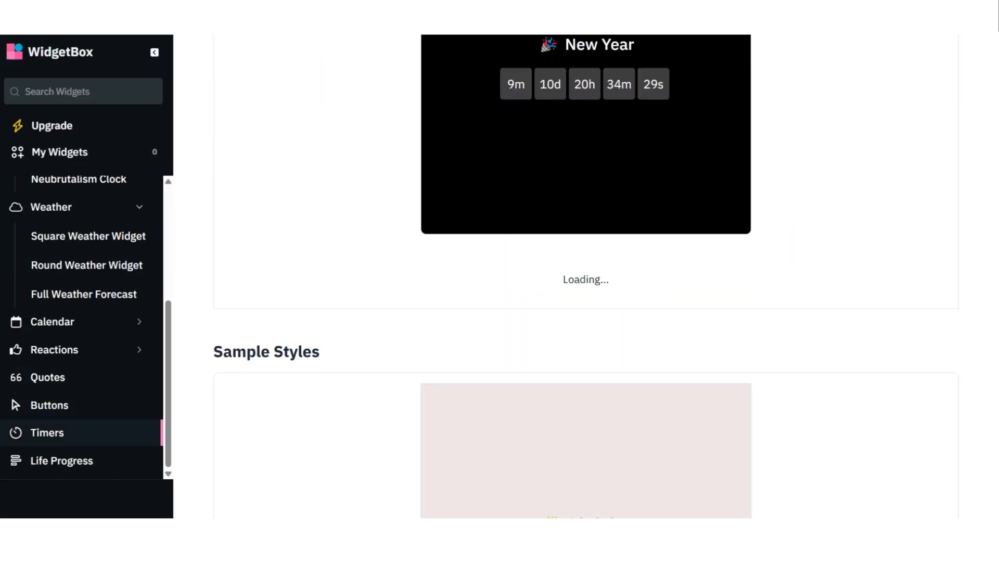
type("School Year")
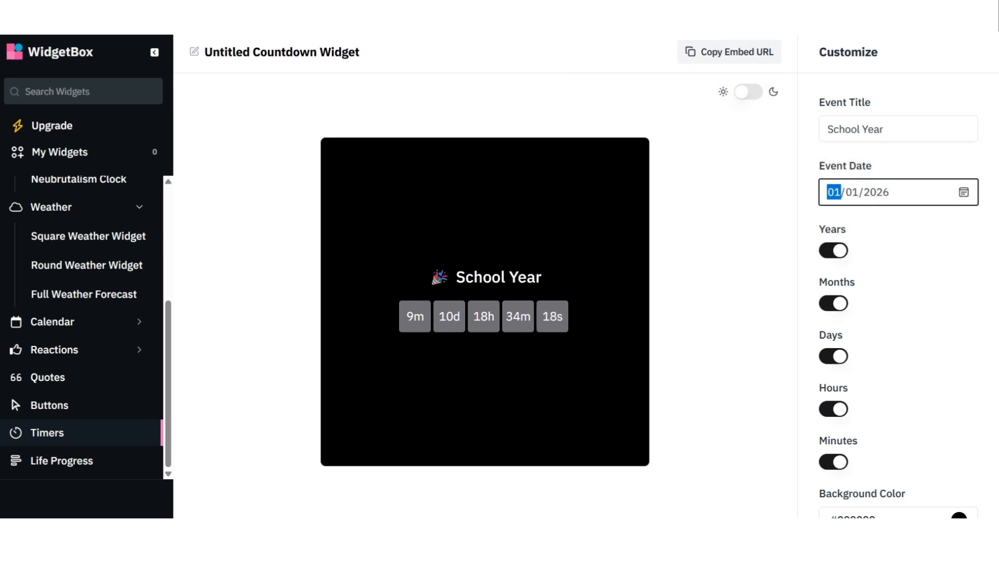
left_click(963, 192)
left_click(926, 223)
left_click(926, 222)
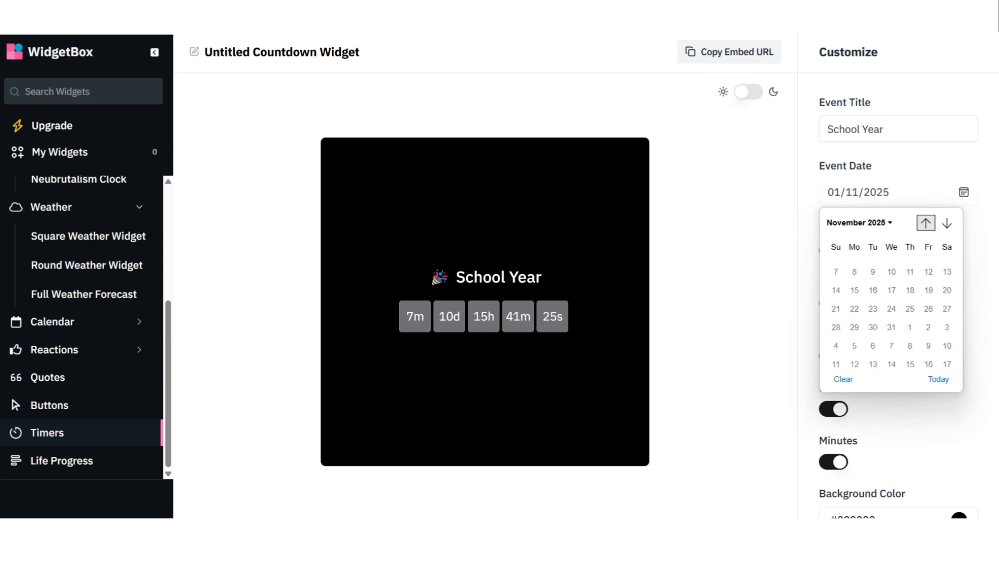
left_click(926, 223)
left_click(926, 223)
left_click(926, 222)
left_click(926, 223)
left_click(925, 223)
left_click(925, 222)
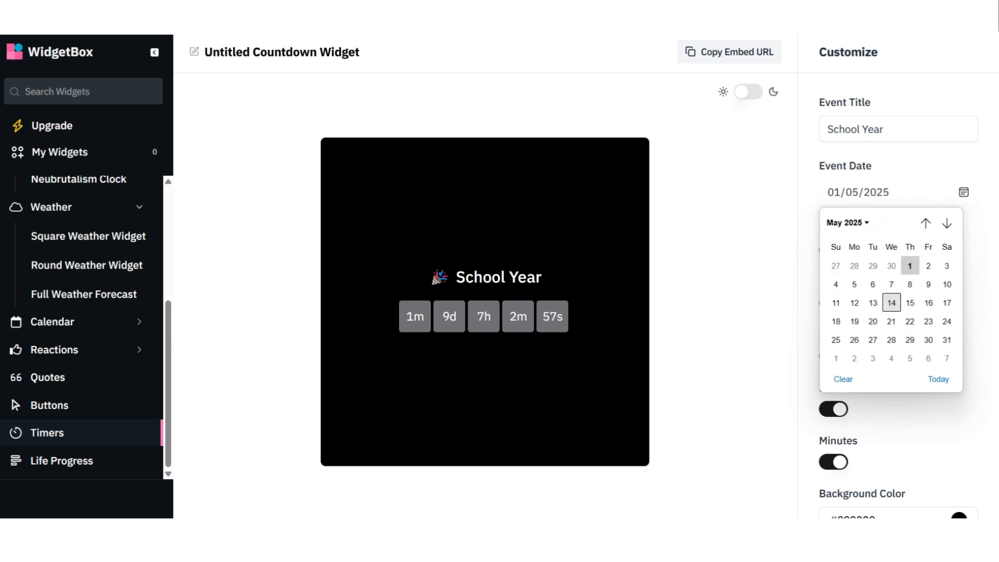
left_click(892, 303)
Change the countdown background from black to pale pink
scroll(898, 313, "down", 5)
left_click(833, 219)
left_click(833, 218)
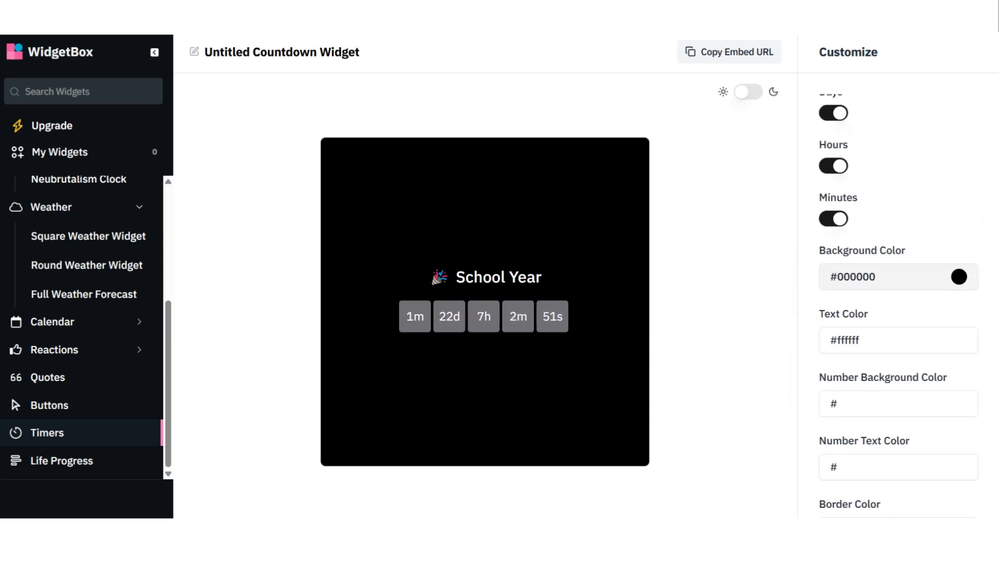
left_click(958, 277)
left_click_drag(848, 321, 828, 308)
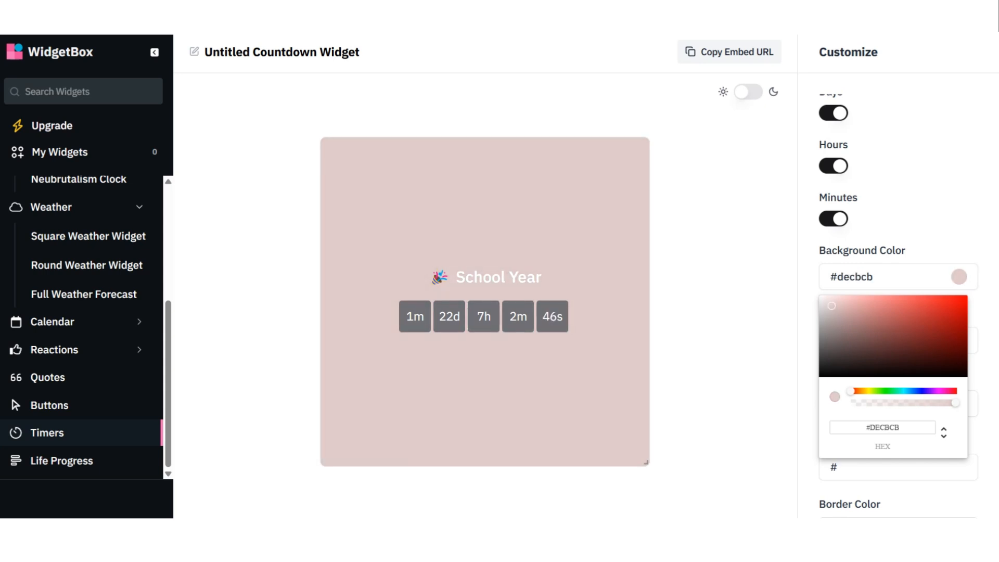
left_click(808, 338)
Replace the party popper icon with the school emoji
scroll(899, 345, "down", 5)
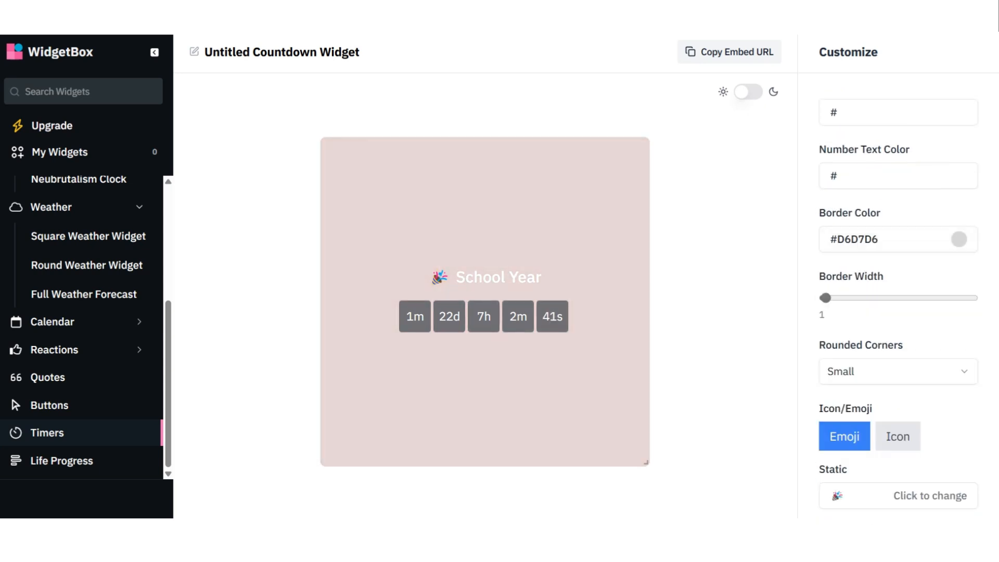
left_click(930, 495)
type("sch")
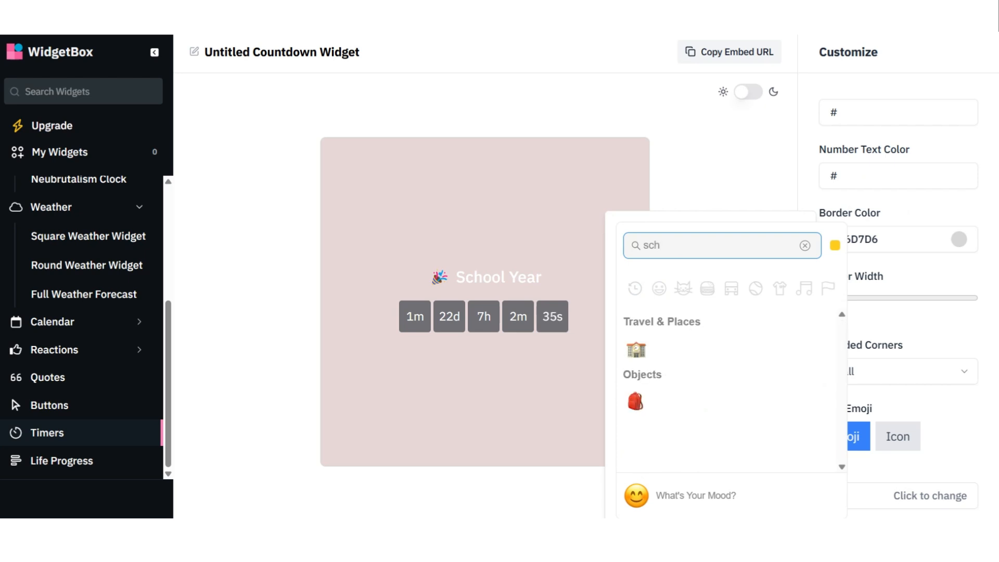
left_click(635, 350)
scroll(926, 395, "up", 5)
scroll(926, 395, "down", 3)
Set the countdown's title text colour to brown #685252
left_click(958, 311)
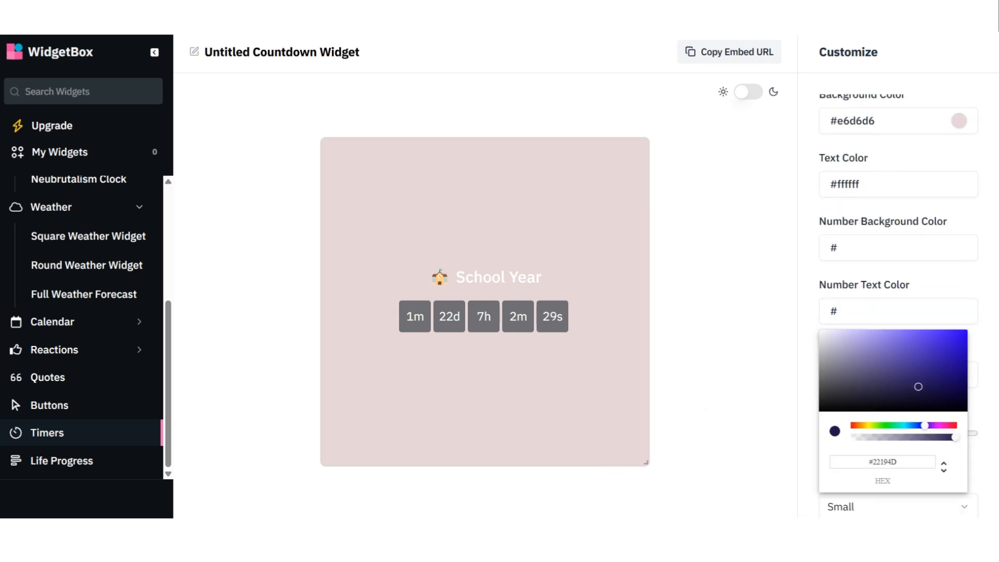
left_click(807, 344)
scroll(898, 312, "up", 7)
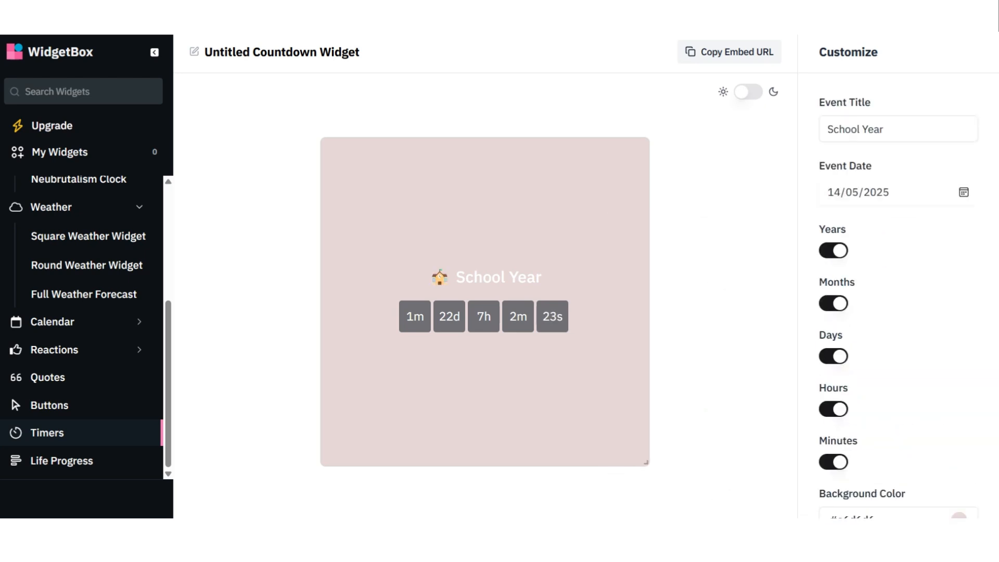
scroll(898, 312, "down", 6)
left_click(959, 259)
left_click_drag(829, 291, 845, 329)
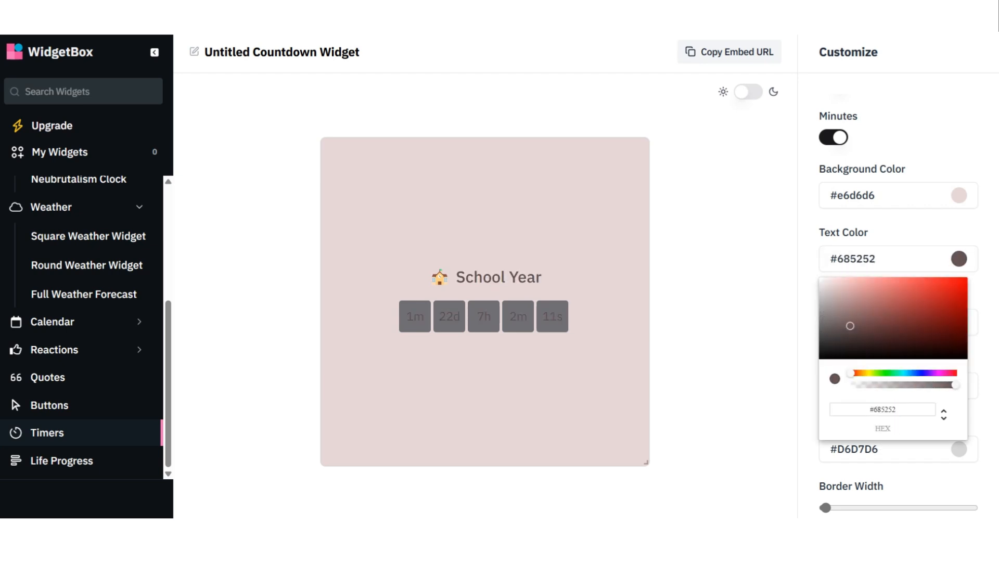
Tint the number tiles a muted rose and copy the countdown's embed URL
left_click(807, 333)
left_click(959, 322)
left_click(924, 437)
left_click(856, 374)
left_click_drag(856, 375, 829, 352)
left_click_drag(923, 436, 943, 437)
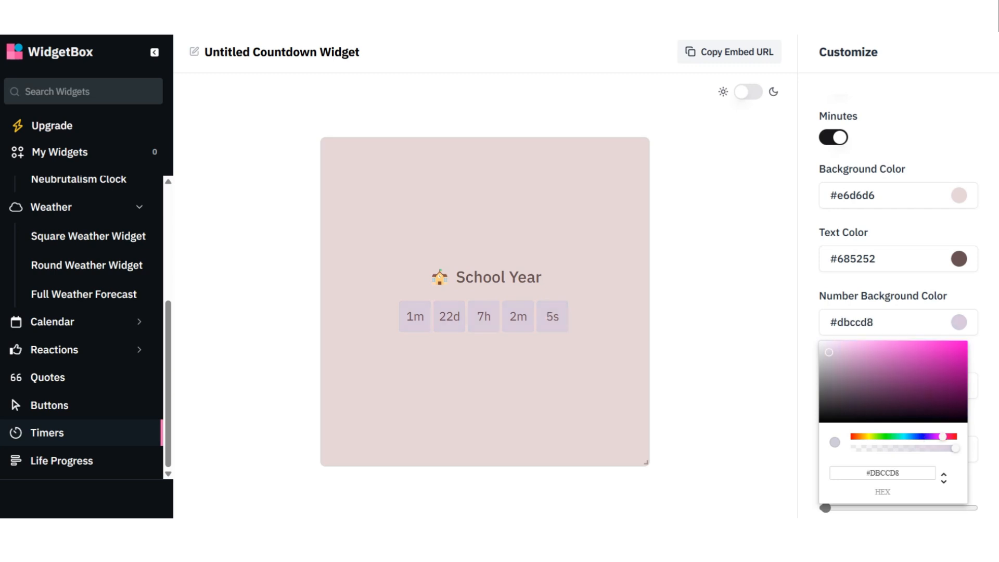
left_click_drag(829, 352, 831, 363)
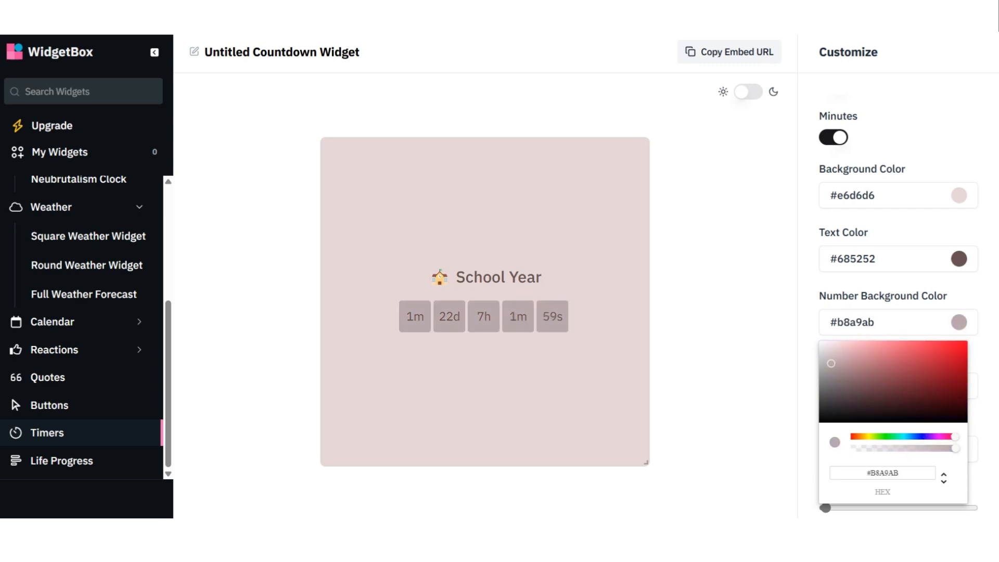
left_click(729, 51)
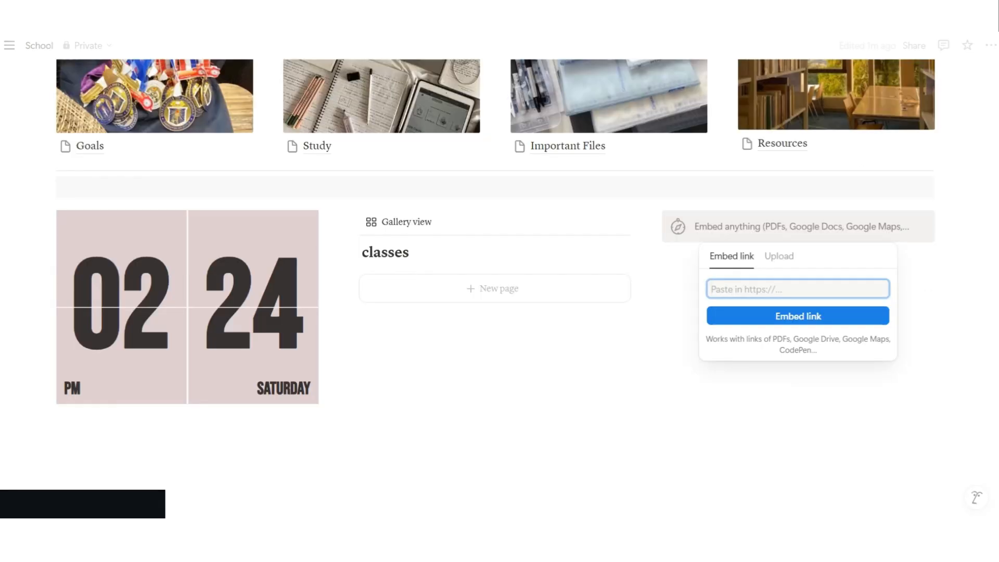
Embed the countdown link in the third column, narrowing the clock and widening the classes gallery
key("ctrl+v")
key("Return")
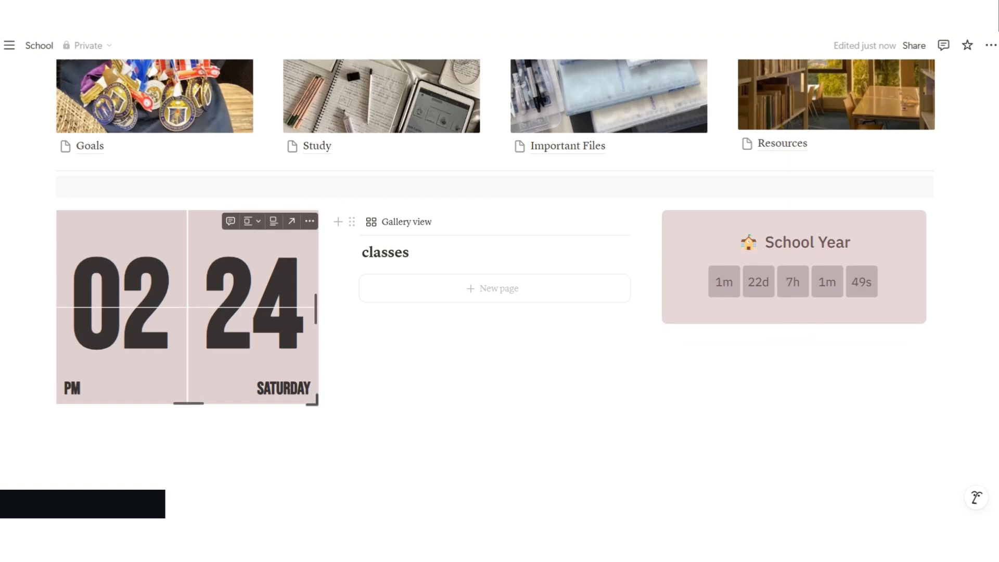
left_click_drag(344, 282, 310, 282)
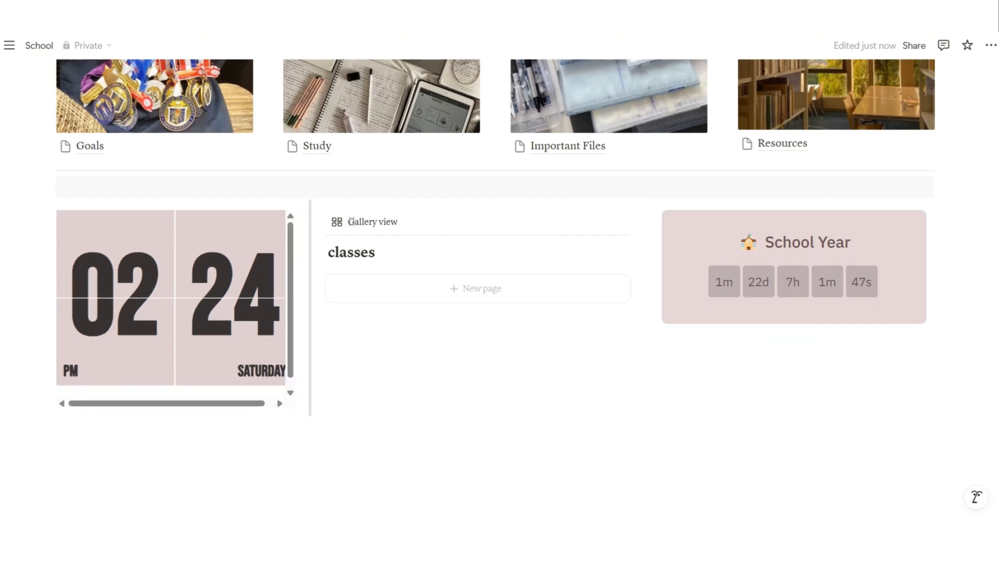
left_click_drag(646, 307, 716, 307)
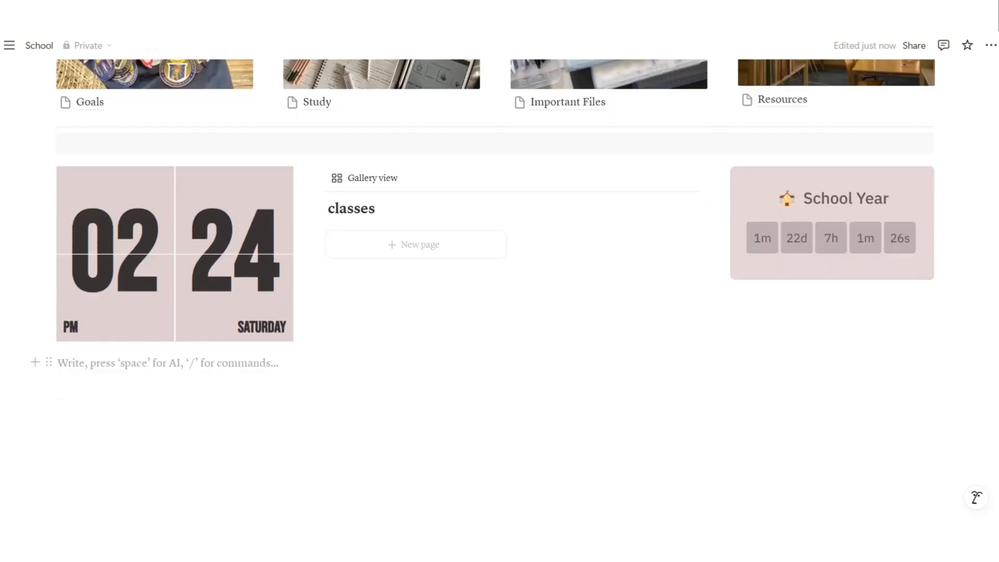
Insert a callout below the clock headed 'Reminders:'
type("/")
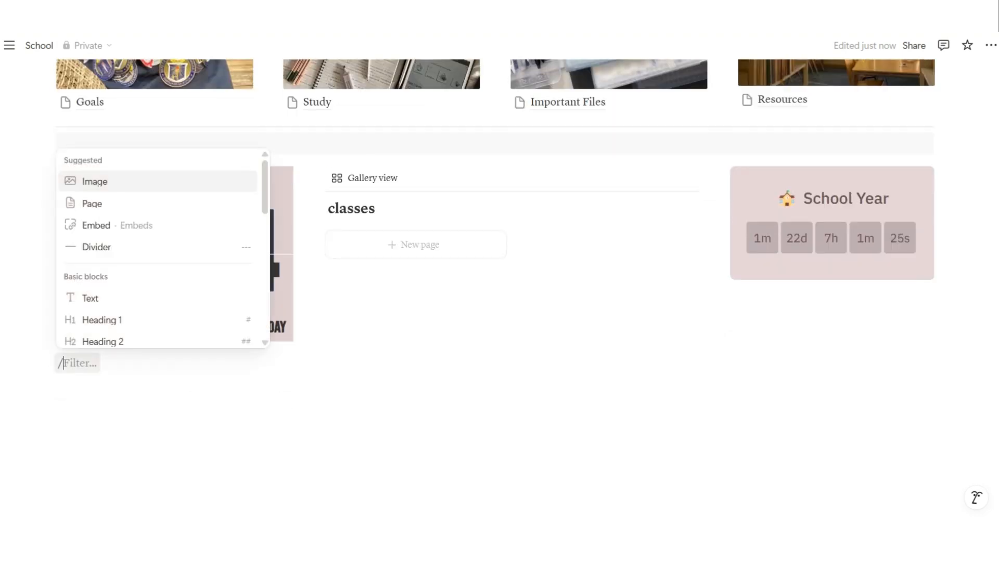
key("Down")
key("Down")
key("Down")
key("Down")
key("Down")
key("Down")
key("Down")
key("Down")
key("Down")
key("Down")
key("Down")
key("Down")
key("Down")
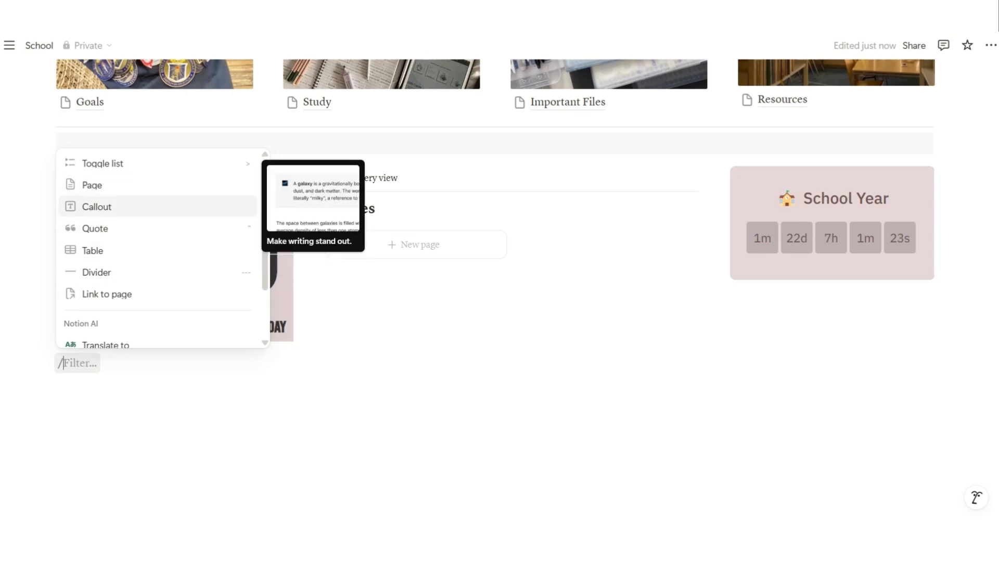
key("Return")
type("Reminders")
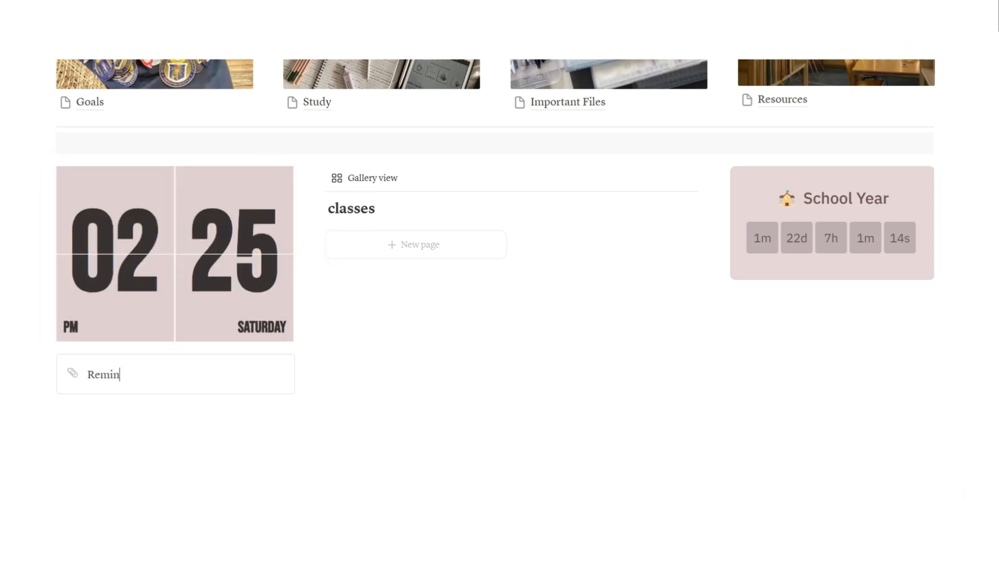
key("Return")
Add to-do items 'Meeting at 4' and 'blah blah blah', then start a third reminder
type("/to")
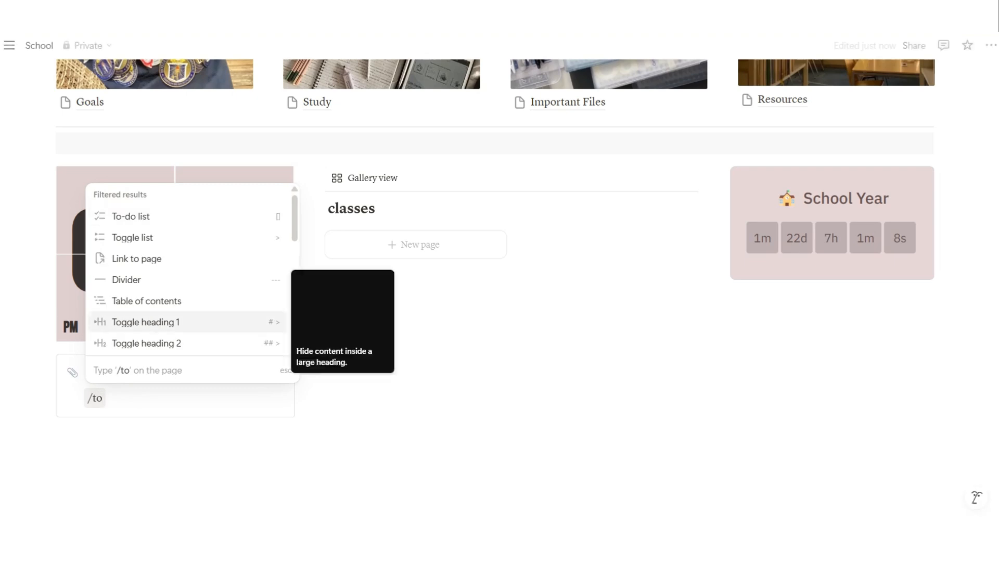
left_click(151, 217)
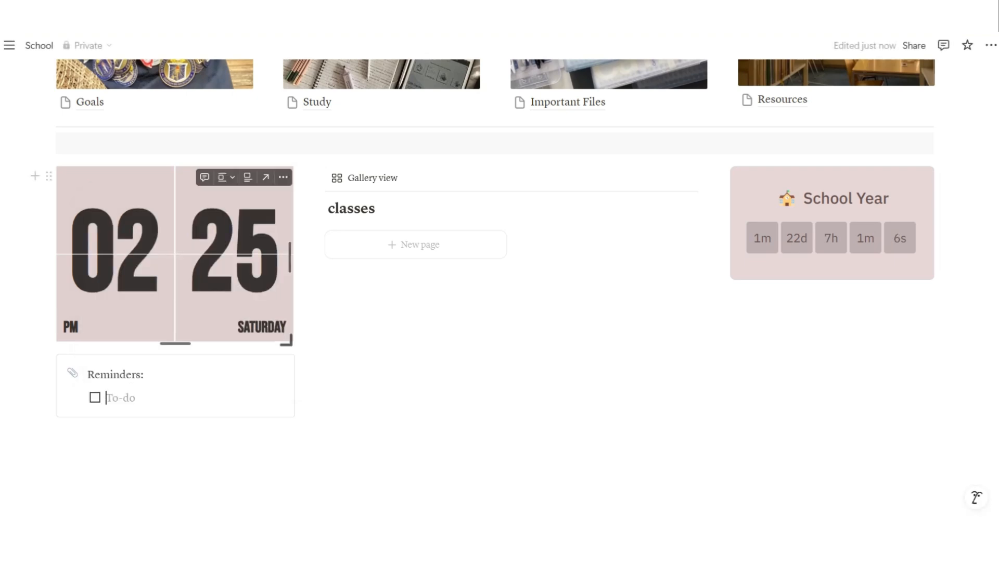
type("Meeting a")
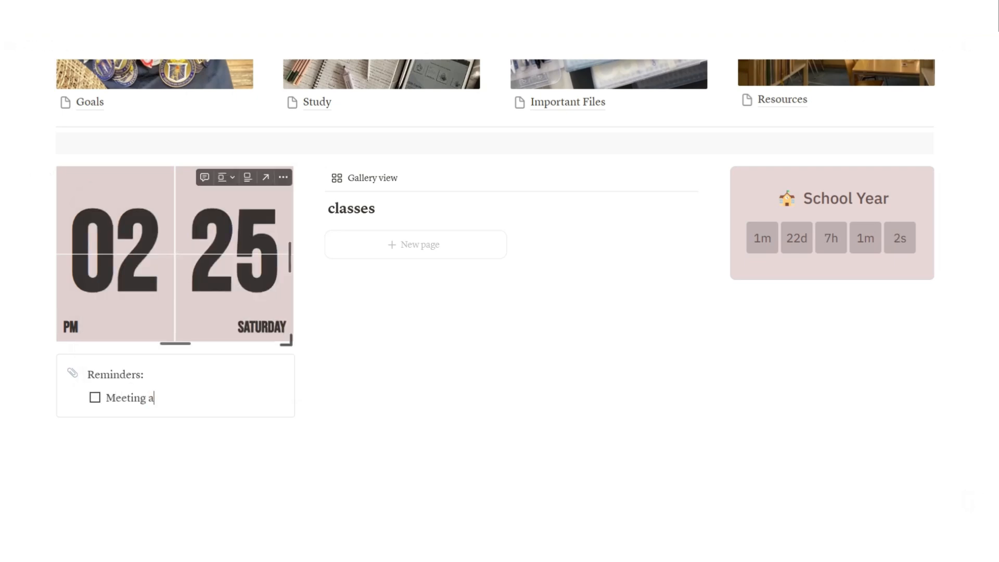
type("t 4 blah blah blah")
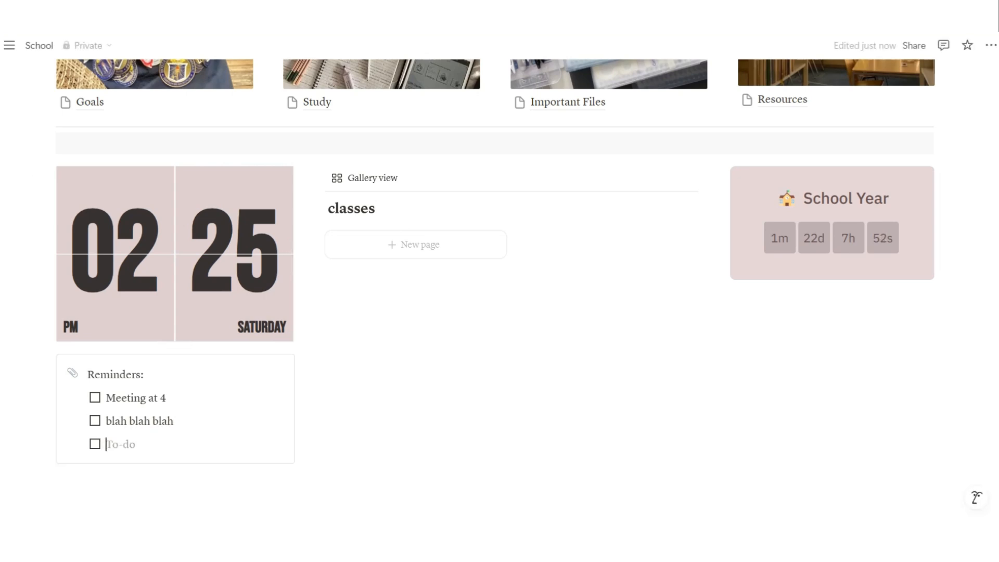
scroll(975, 496, "down", 2)
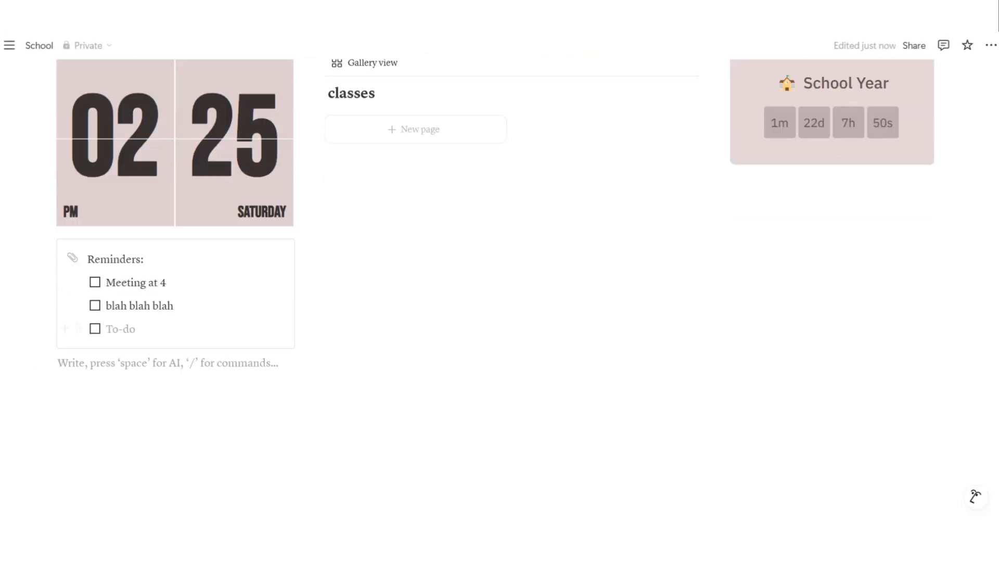
left_click(121, 329)
type("No grade below")
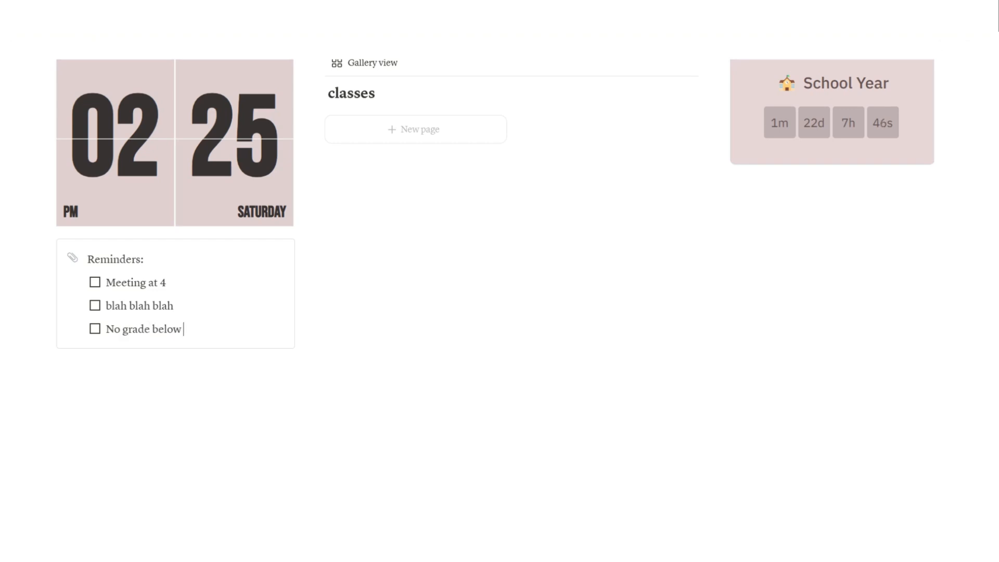
Add an Unsplash 'graduation' photo of an arched corridor below the Reminders callout
type("/")
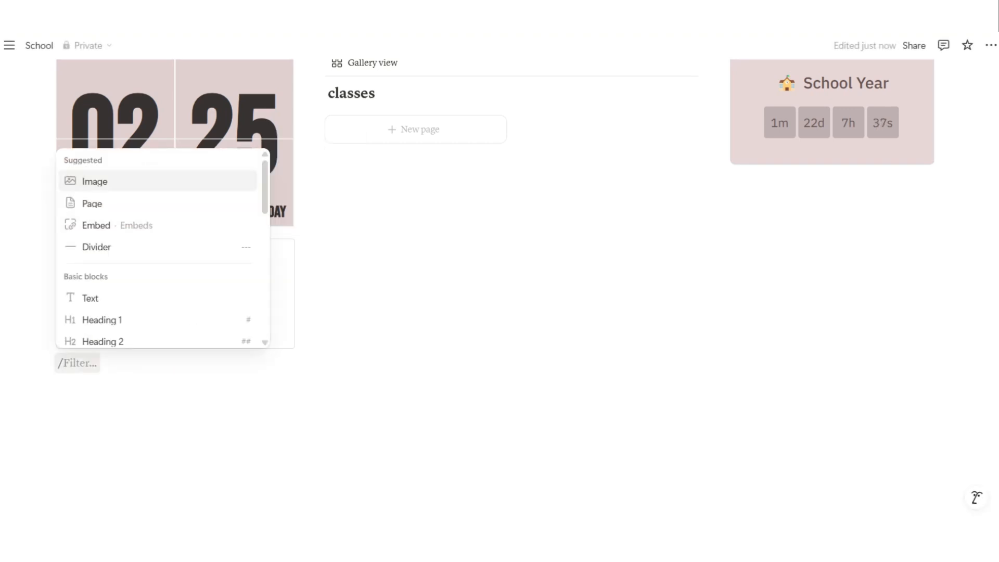
key("Return")
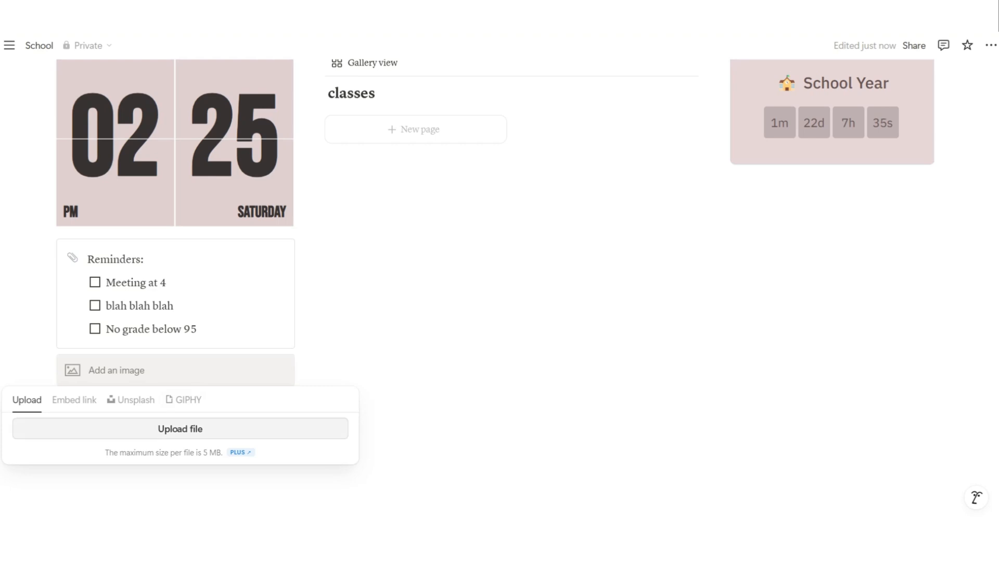
left_click(131, 400)
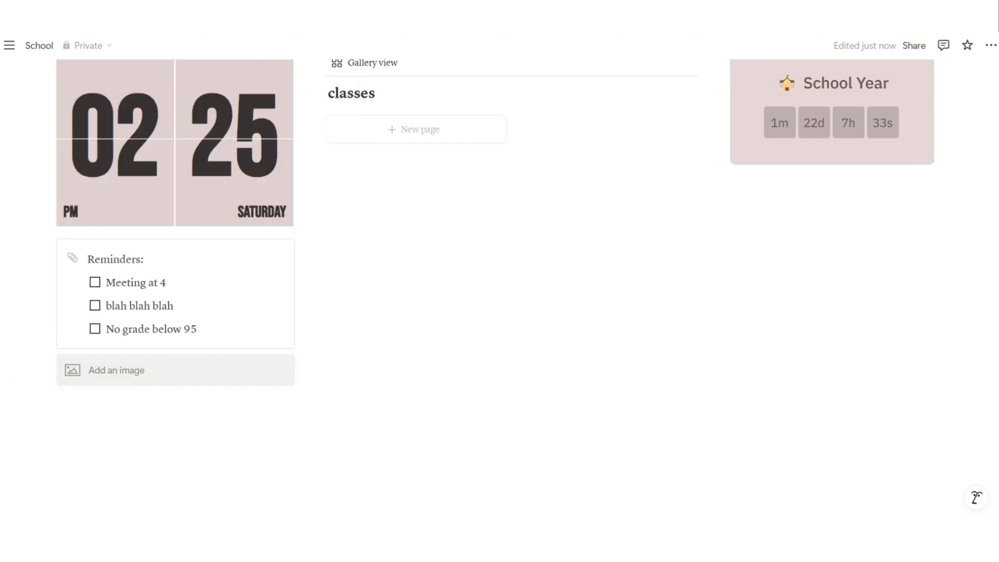
left_click(132, 371)
left_click(131, 400)
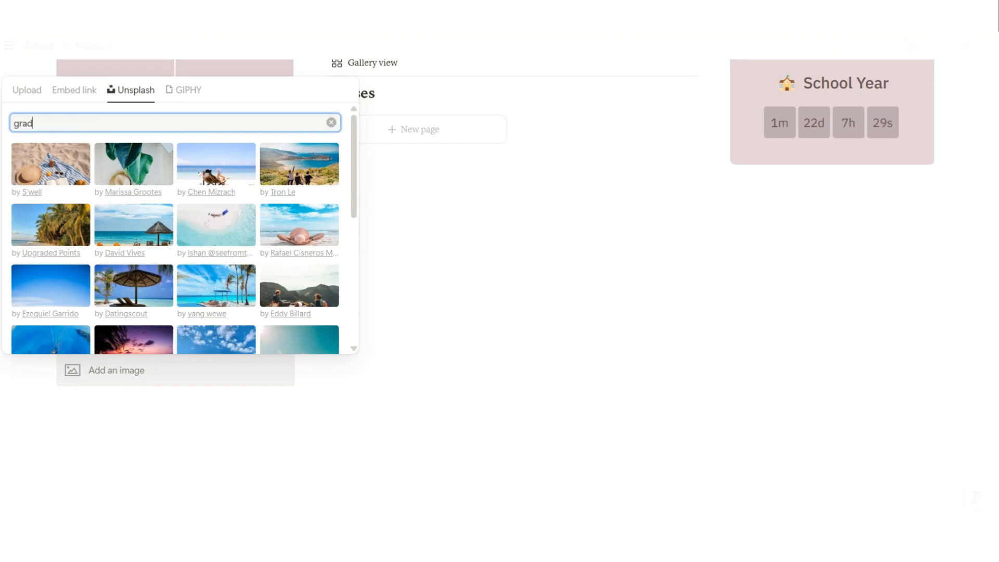
type("graduat")
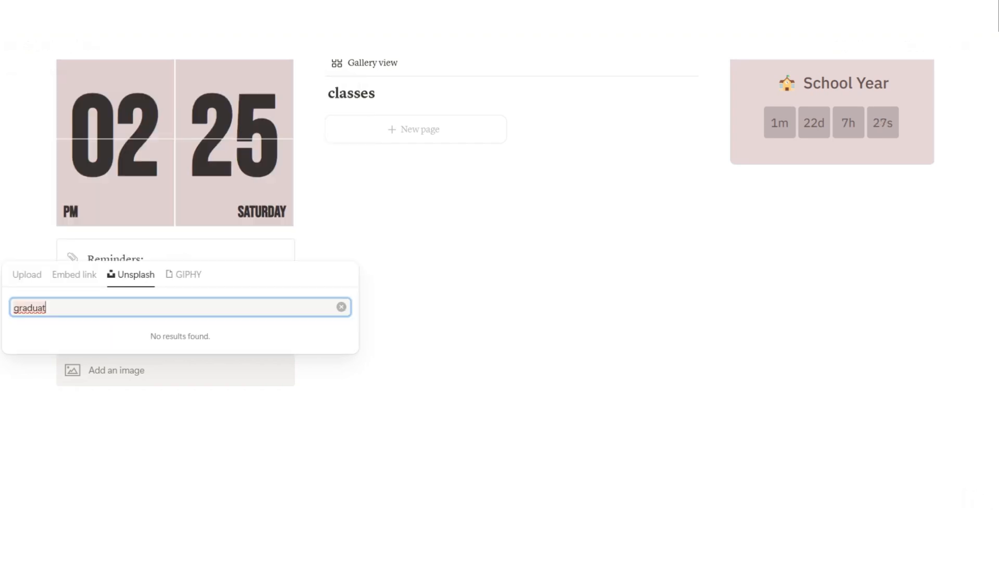
type("ion")
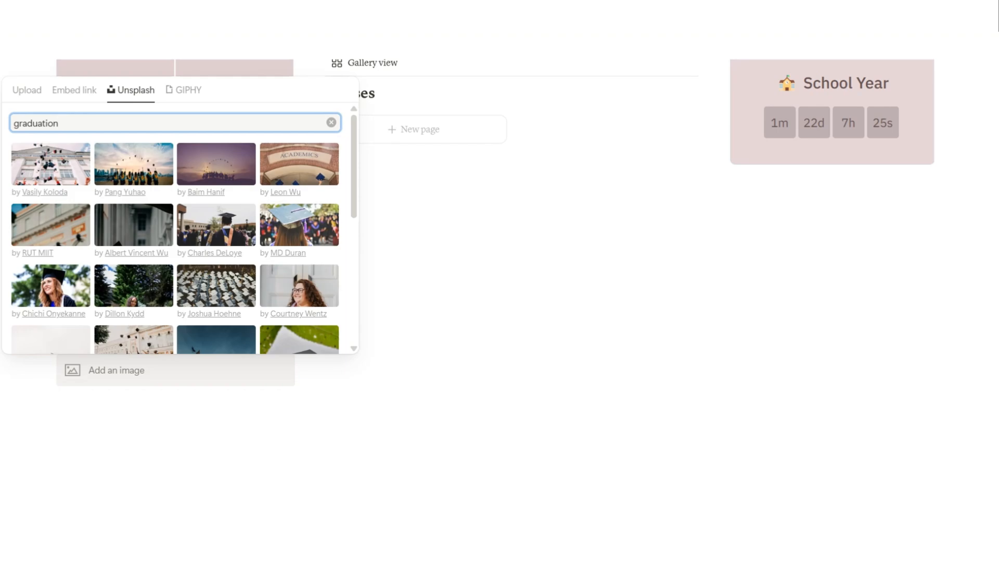
scroll(175, 228, "down", 5)
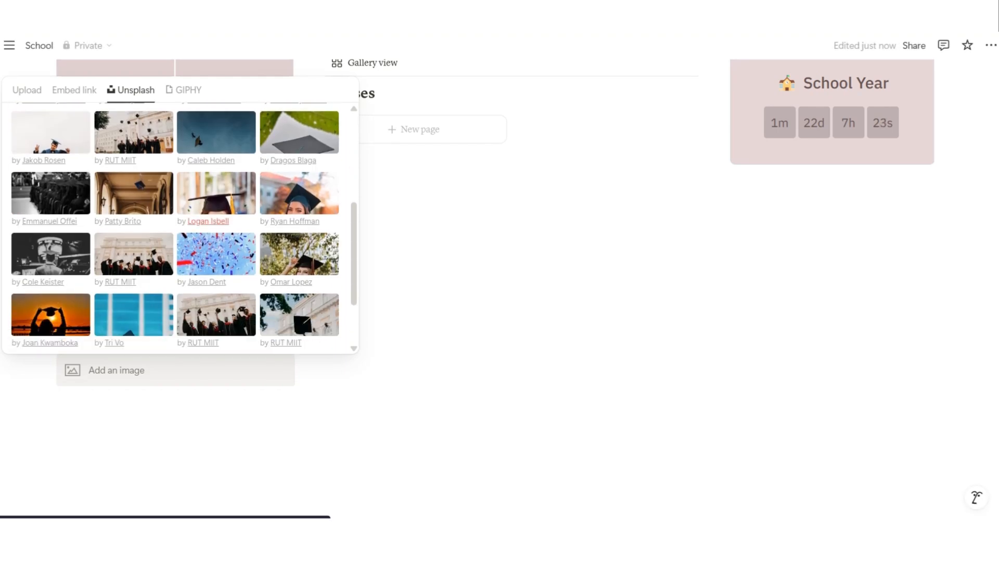
left_click(214, 196)
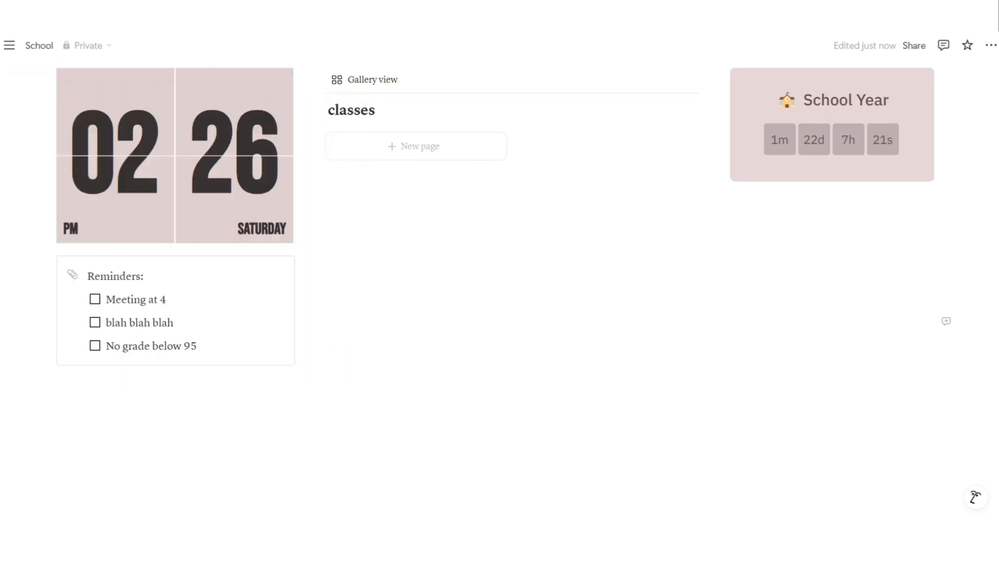
scroll(176, 313, "down", 5)
scroll(176, 312, "up", 2)
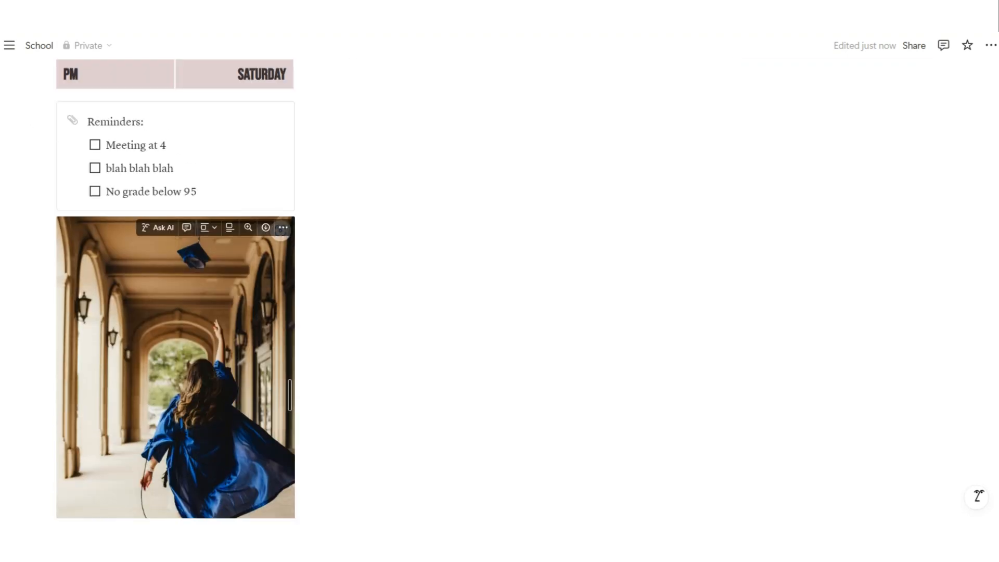
scroll(281, 229, "up", 5)
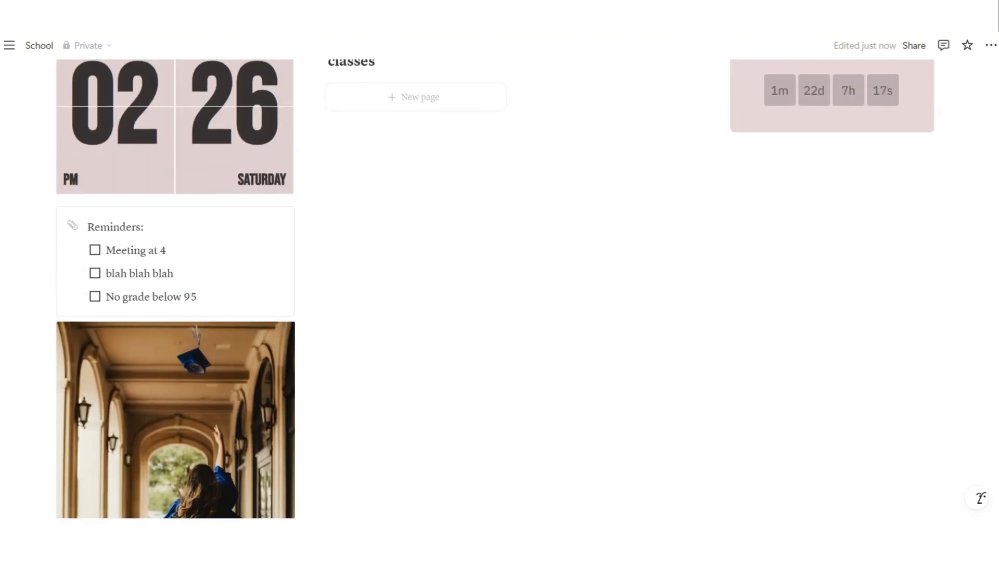
Insert an embed block below the School Year countdown with /em
left_click(831, 282)
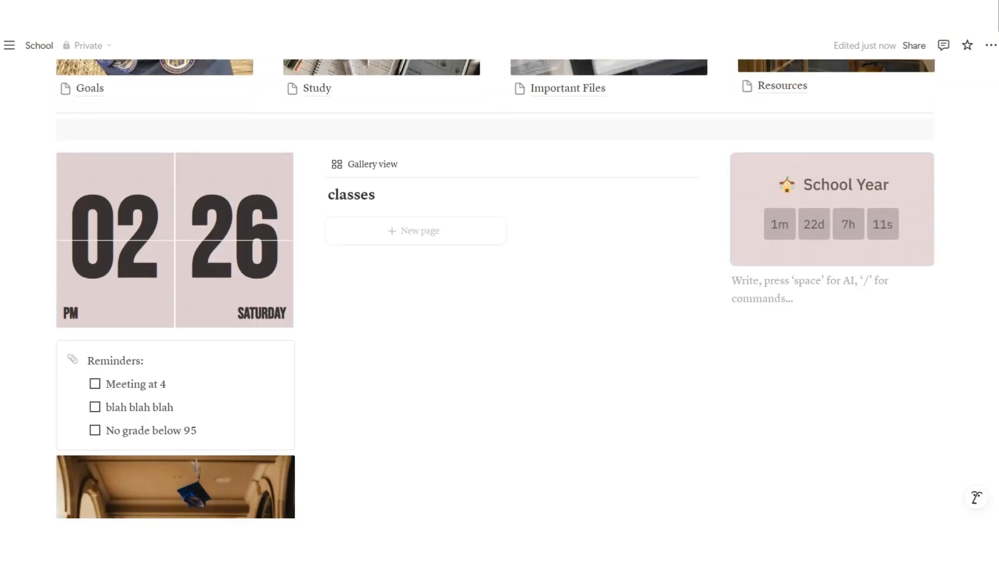
type("/em")
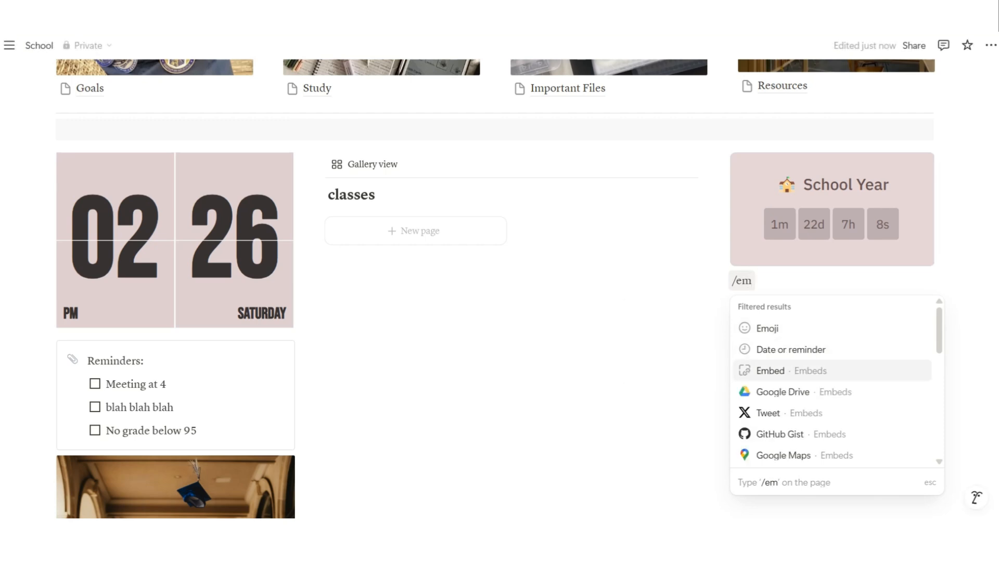
key("Return")
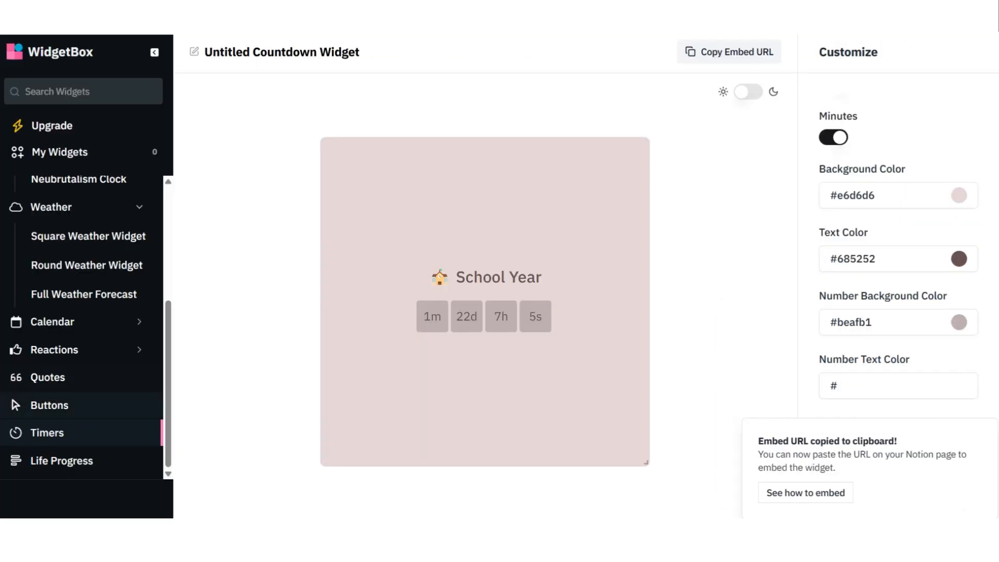
Open the Simple Quote Widget with random quotes and a dusty pink #d9c7c7 background
left_click(31, 377)
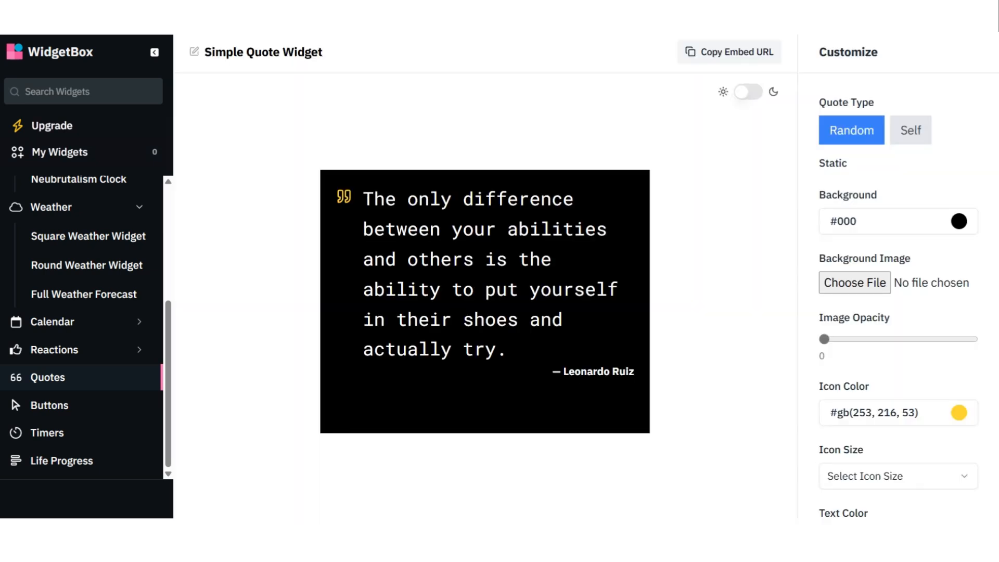
left_click(910, 130)
scroll(899, 302, "down", 10)
scroll(898, 302, "up", 4)
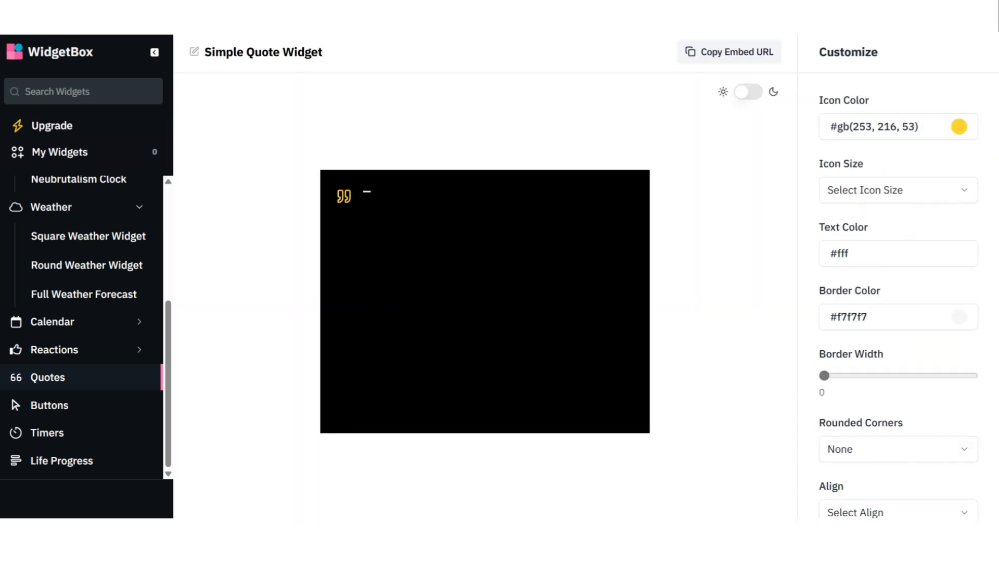
scroll(898, 302, "up", 6)
left_click(852, 130)
left_click(899, 221)
left_click_drag(851, 268, 832, 249)
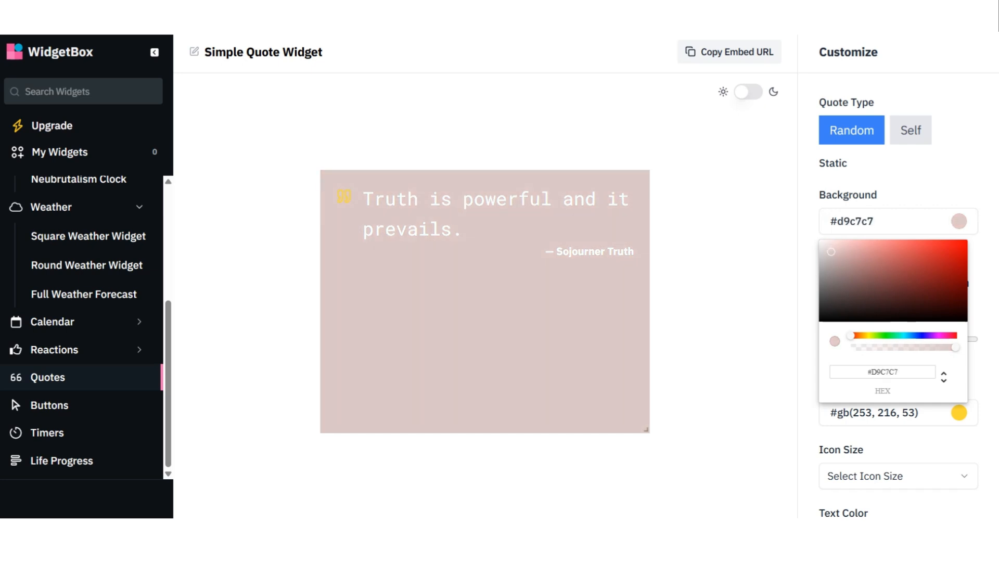
left_click(808, 266)
Set the quote icon colour to muted mauve #978495
scroll(880, 312, "down", 1)
left_click(898, 345)
left_click_drag(851, 384, 834, 398)
left_click(941, 458)
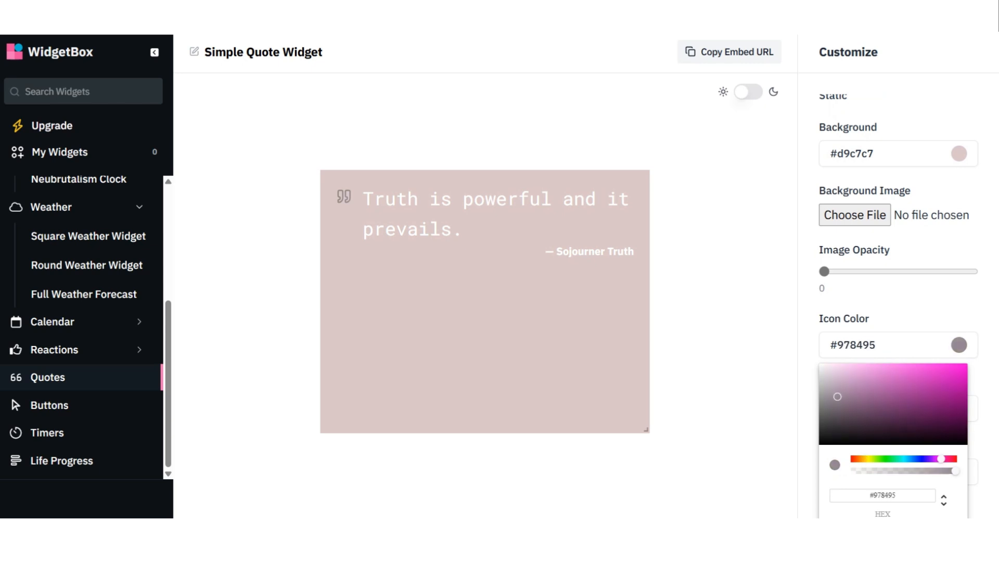
left_click(808, 390)
Make the quote text dark brown #554545 and copy the widget's embed URL
scroll(884, 322, "down", 3)
left_click(898, 318)
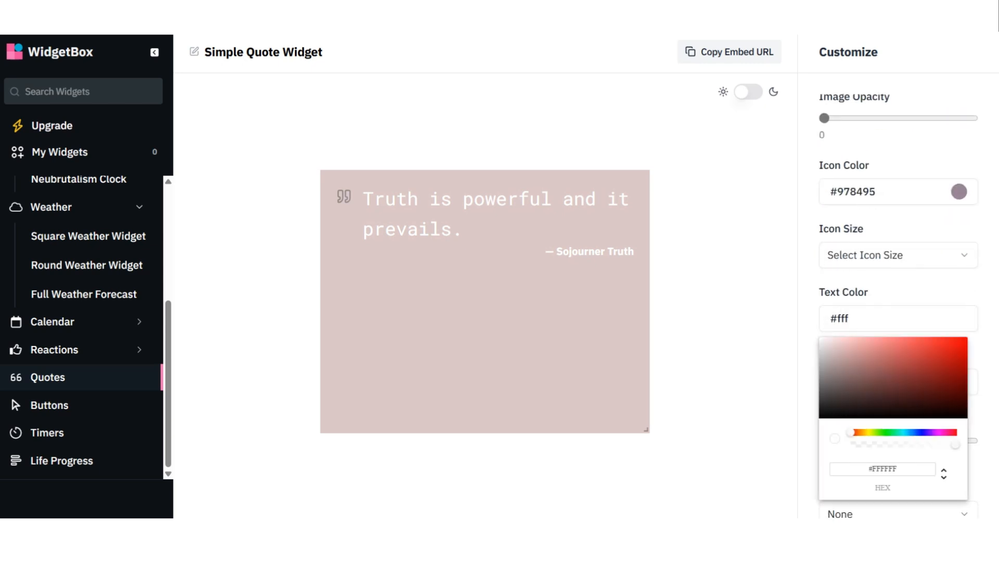
left_click_drag(841, 364, 843, 391)
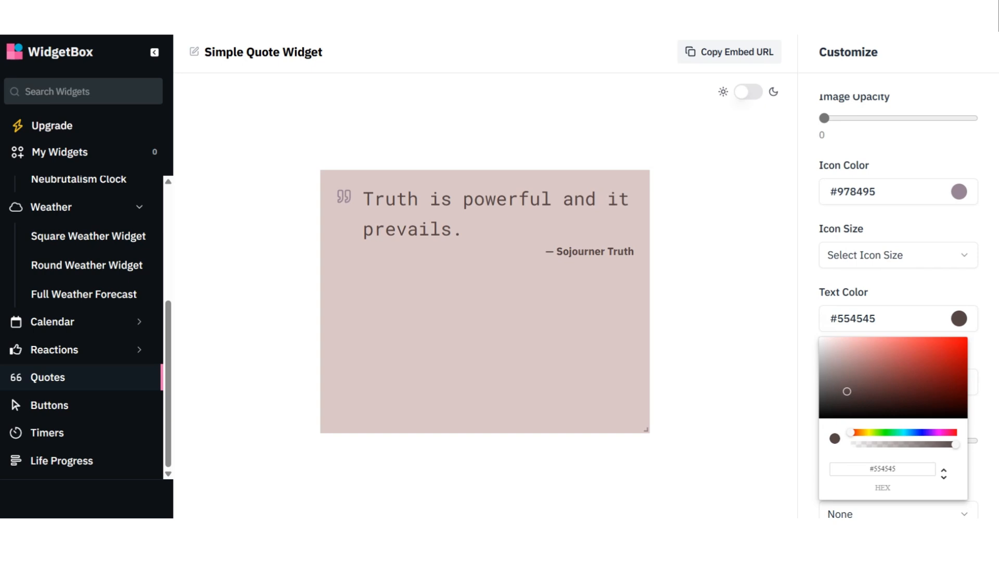
scroll(899, 312, "down", 8)
scroll(898, 312, "up", 12)
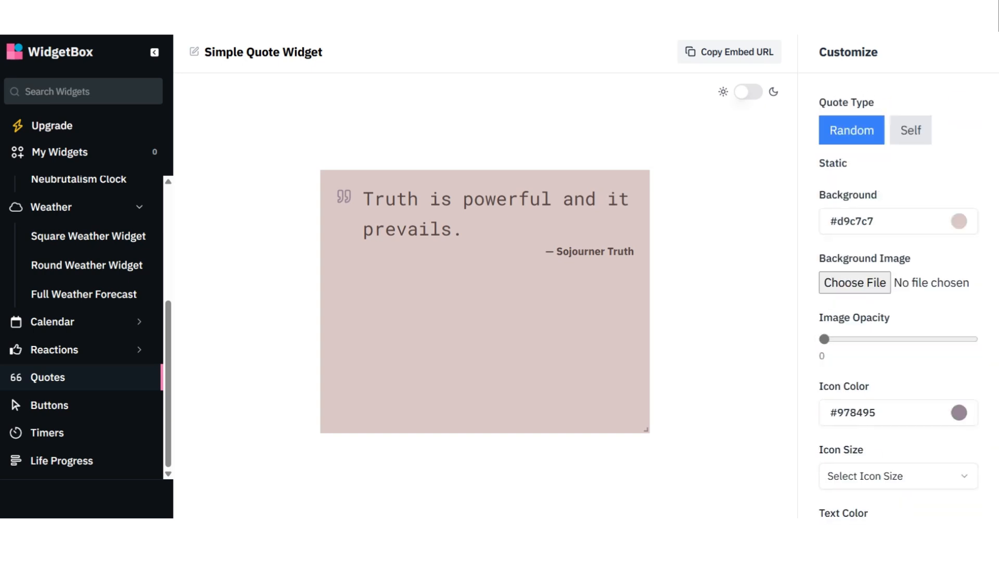
left_click(729, 51)
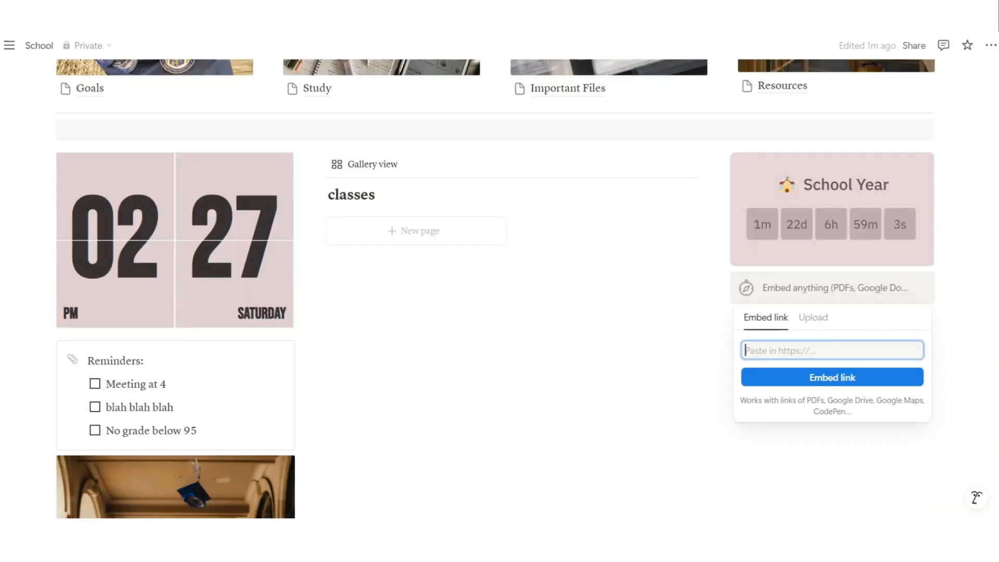
Embed the pasted WidgetBox quote widget link and resize the embed
key("ctrl+v")
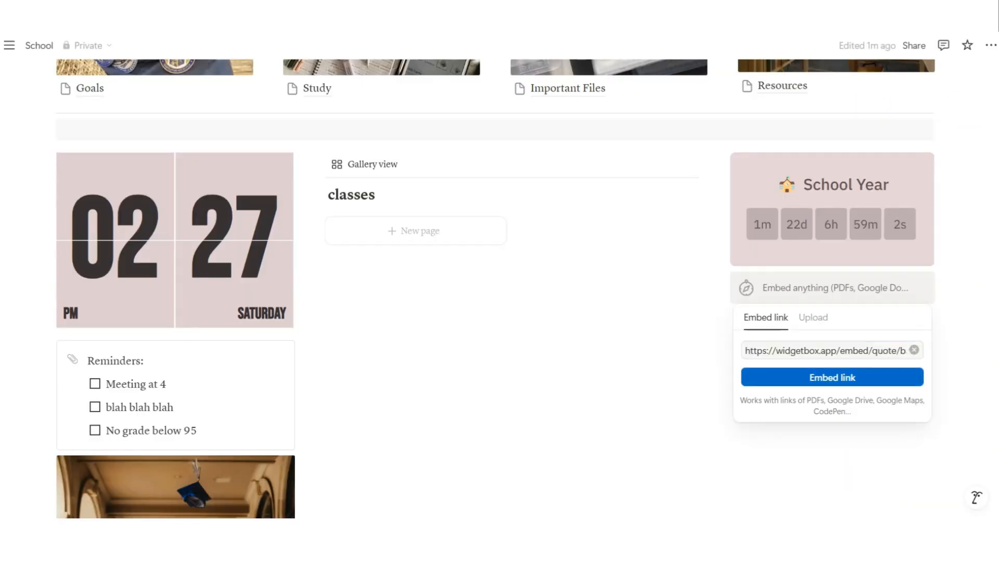
key("Return")
scroll(500, 281, "down", 3)
left_click_drag(832, 377, 832, 491)
Add an image under the School Year countdown using the Unsplash 'award' auditorium photo
scroll(832, 364, "down", 3)
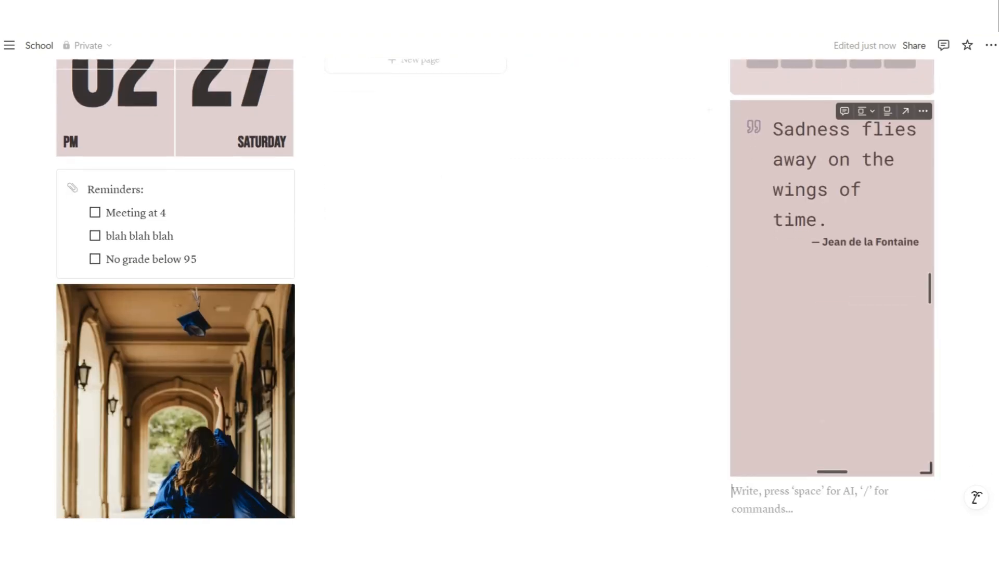
scroll(832, 364, "up", 3)
scroll(832, 364, "down", 2)
left_click_drag(723, 417, 739, 208)
type("/")
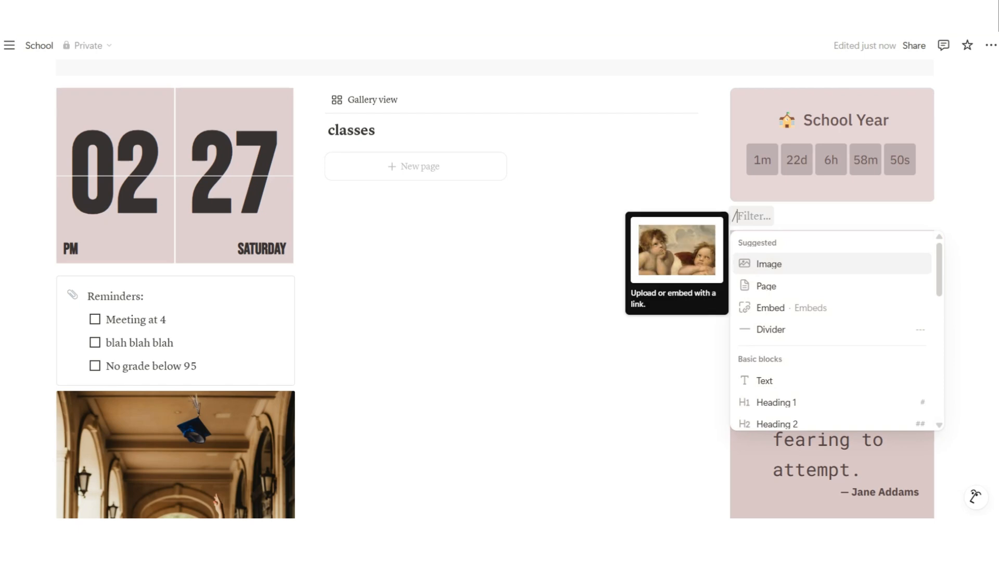
key("Return")
left_click(773, 252)
type("a")
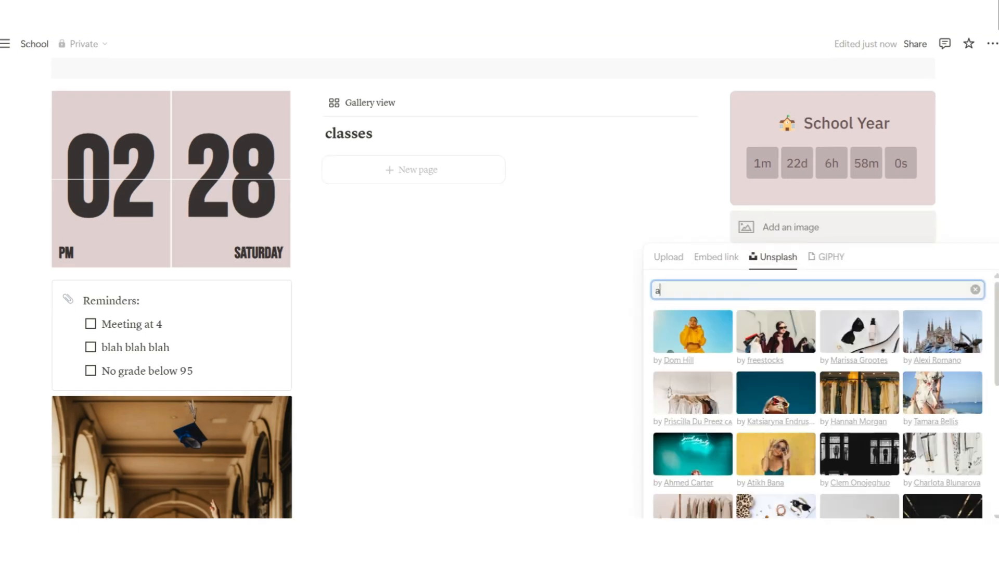
type("ward")
scroll(818, 394, "down", 2)
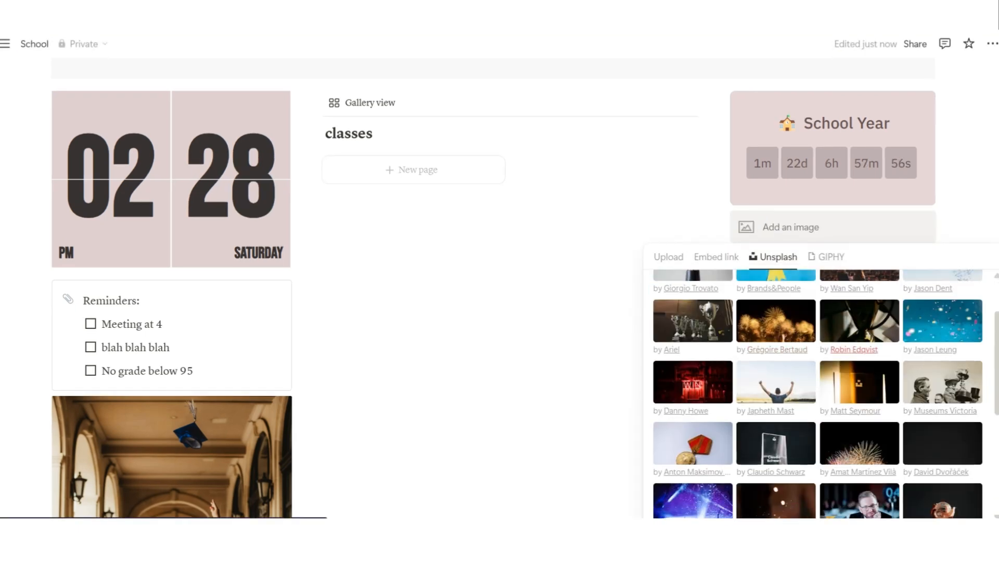
scroll(818, 394, "down", 3)
scroll(818, 394, "up", 5)
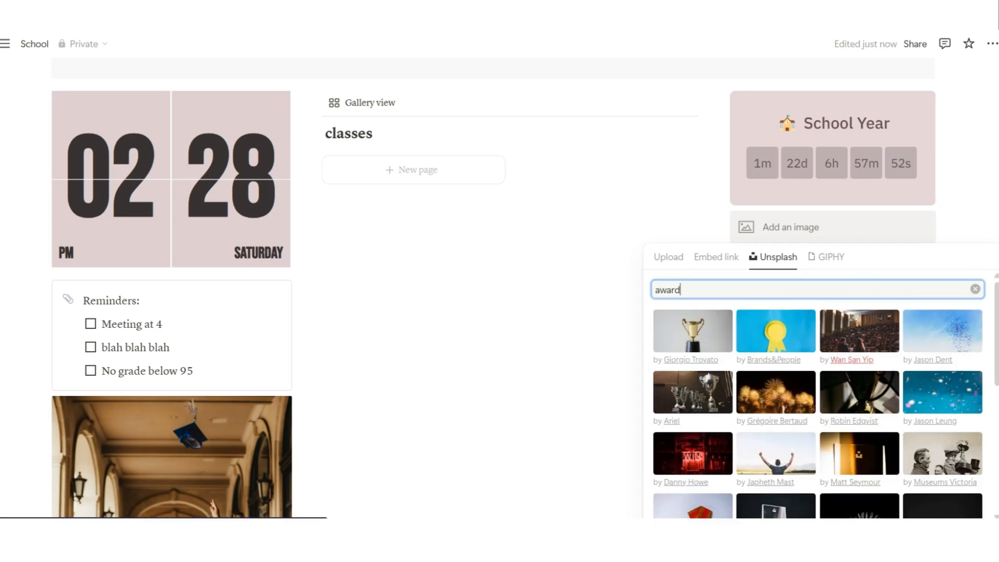
left_click(859, 331)
Select the empty block below the photos and bring up its block options
scroll(859, 332, "down", 2)
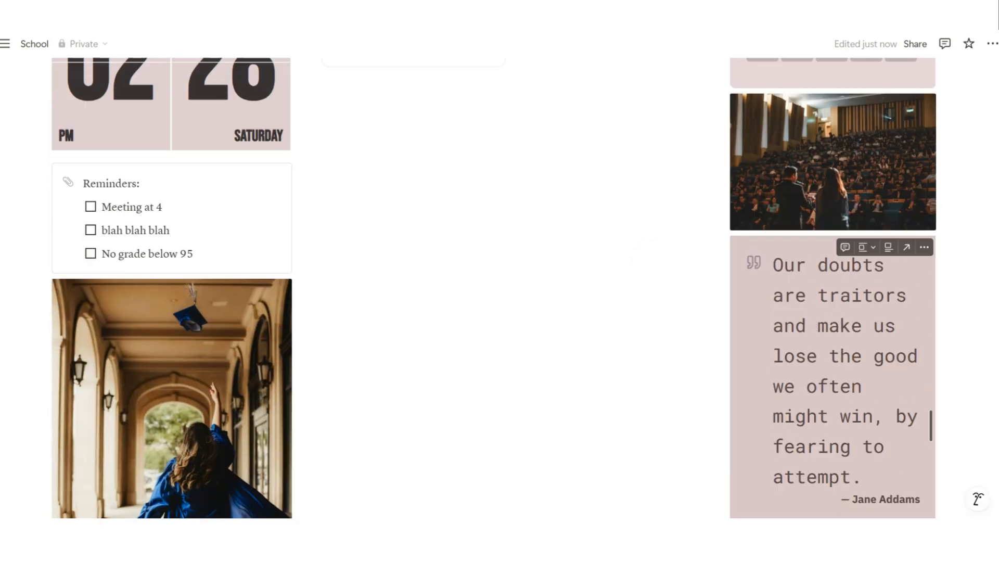
scroll(860, 331, "down", 3)
scroll(859, 332, "up", 5)
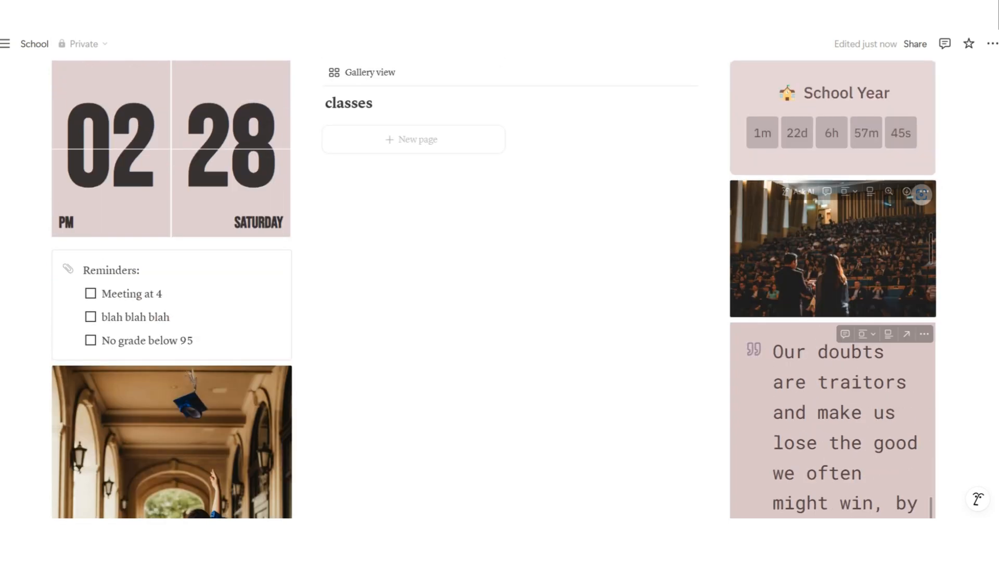
scroll(500, 281, "down", 8)
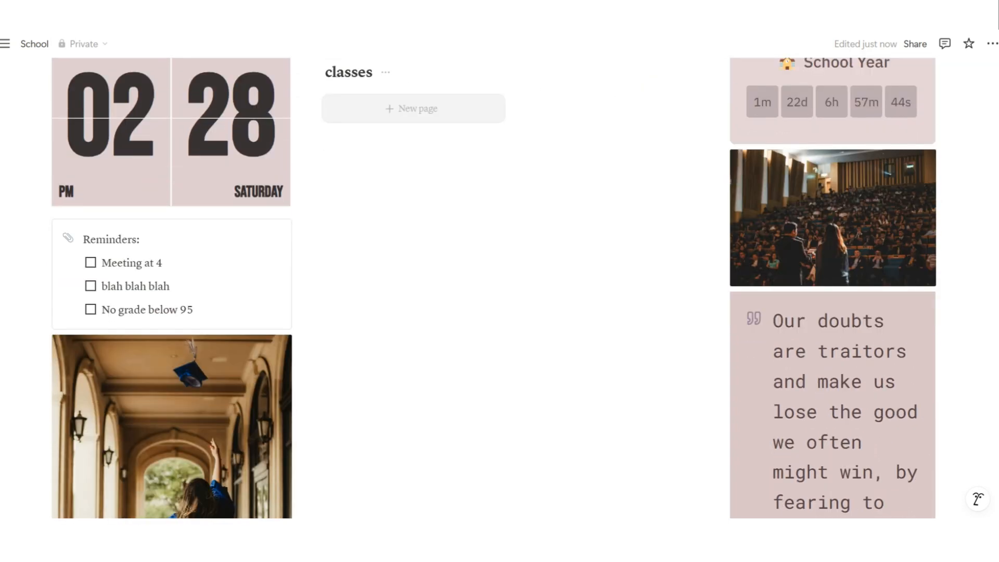
left_click(162, 392)
left_click(44, 367)
Give the empty block a gray background and place a new empty line below it
mouse_move(91, 451)
left_click(292, 511)
left_click(162, 368)
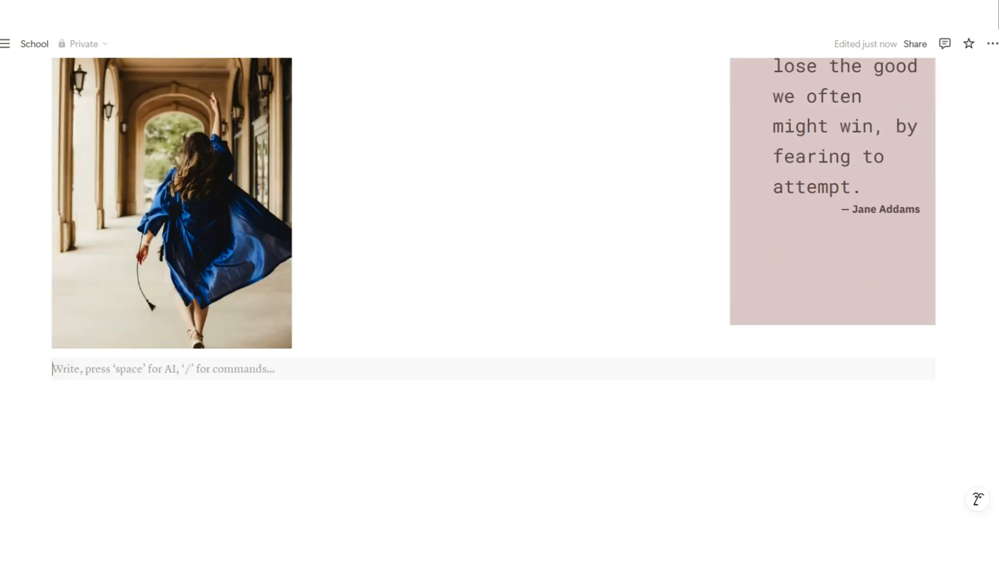
key("Return")
left_click_drag(44, 368, 44, 402)
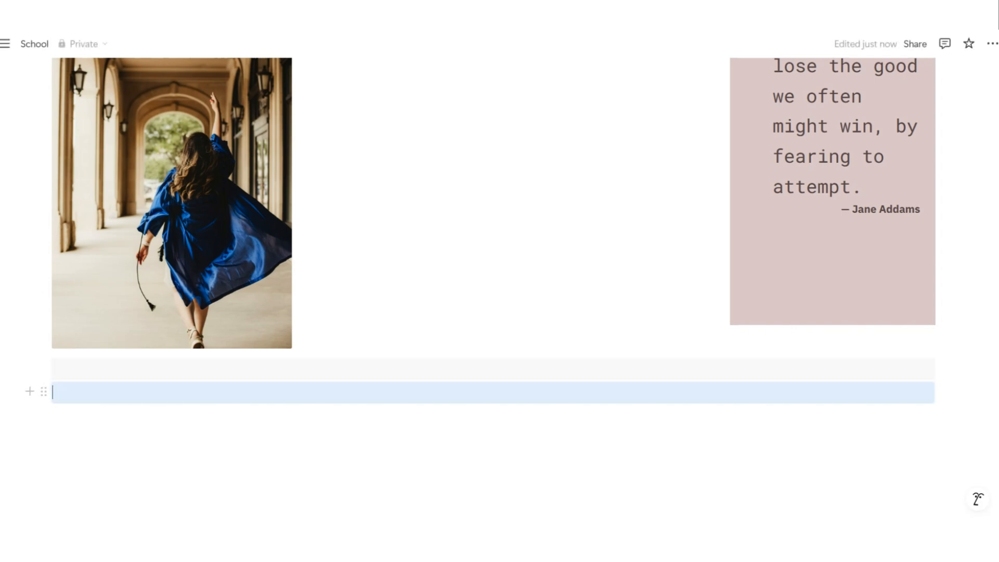
left_click(163, 392)
Insert a table database via the / menu and start its title School Works
type("/")
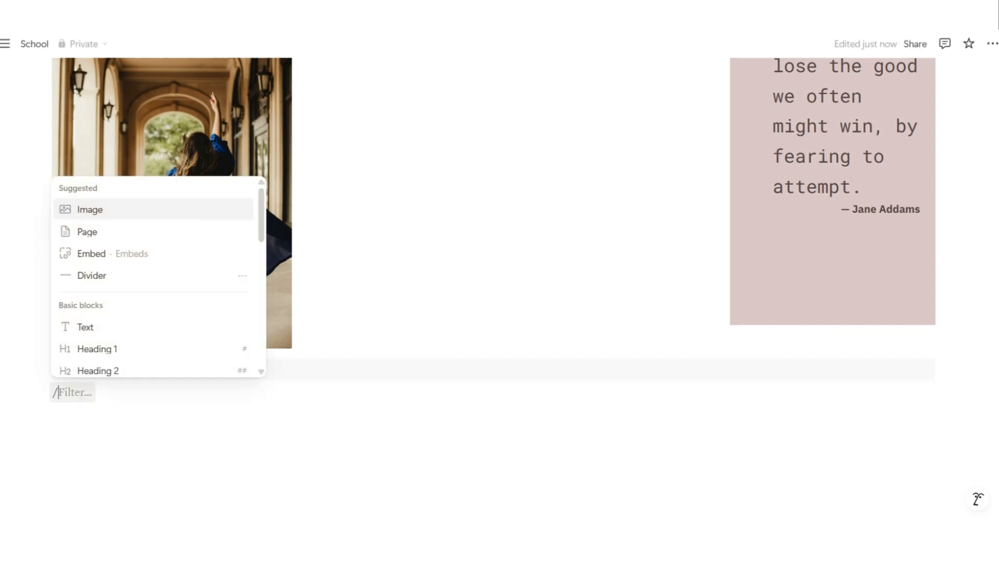
key("Down")
key("Down")
key("Down")
key("Down")
key("Down")
key("Down")
key("Down")
key("Down")
key("Down")
key("Down")
key("Down")
key("Down")
key("Down")
key("Down")
key("Down")
key("Down")
key("Down")
key("Down")
key("Down")
key("Down")
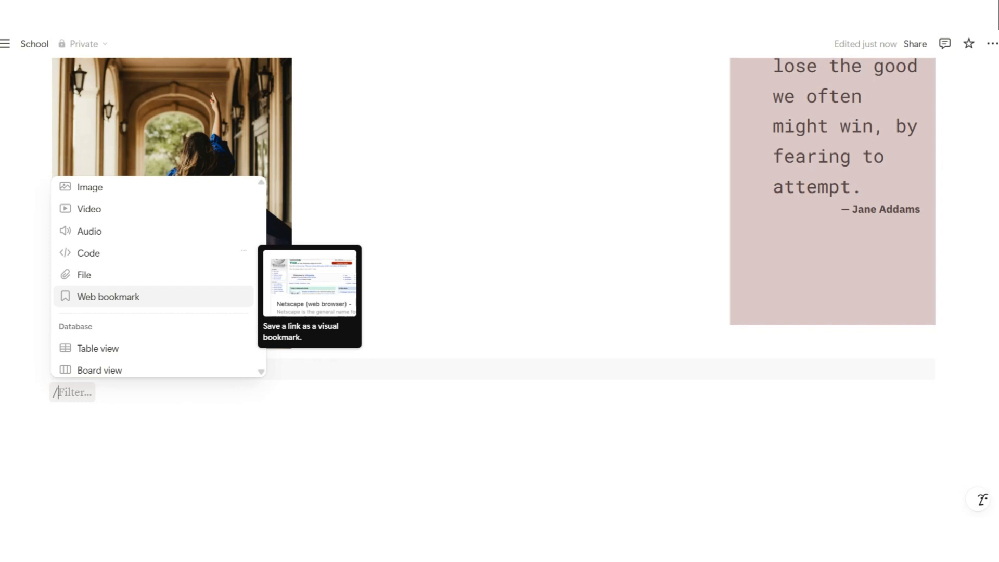
key("Down")
key("Down")
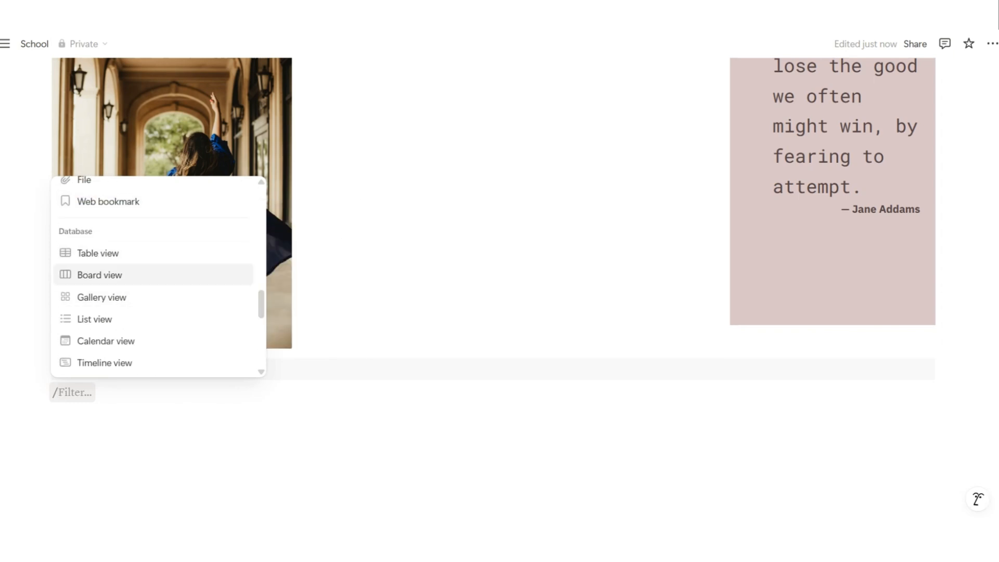
key("Up")
key("Return")
key("Escape")
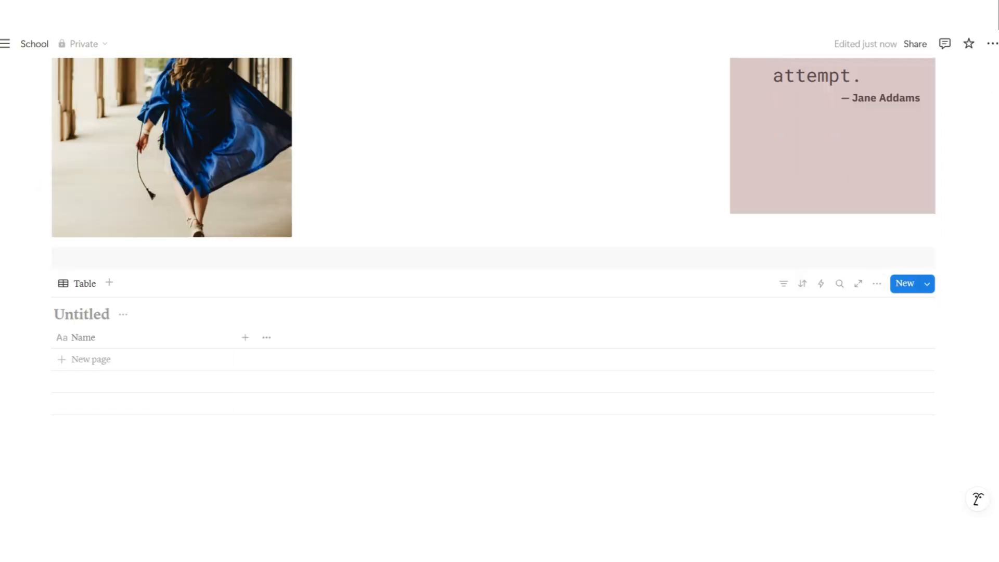
type("School Works")
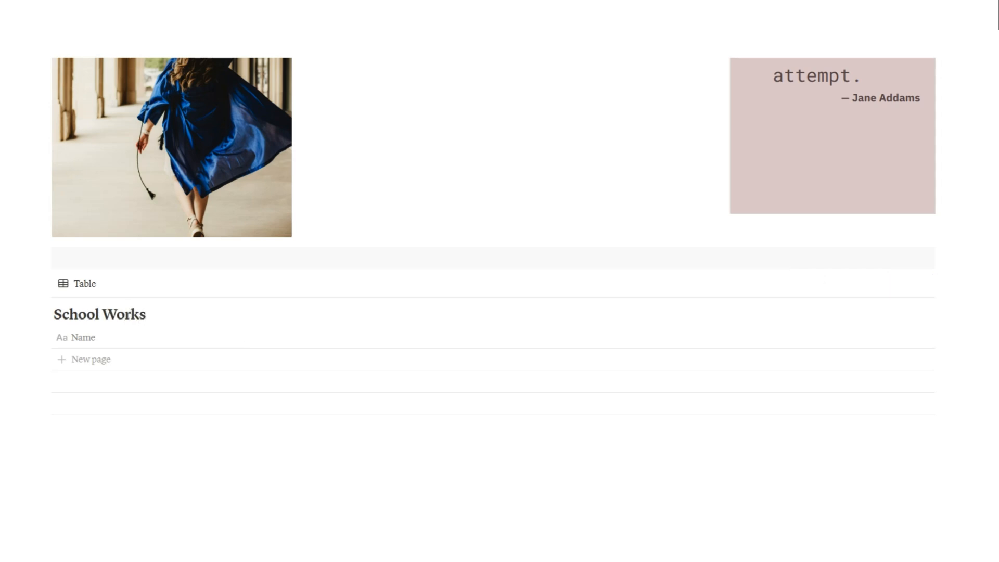
Rename the table's Name column to Task
scroll(104, 333, "down", 1)
left_click(83, 322)
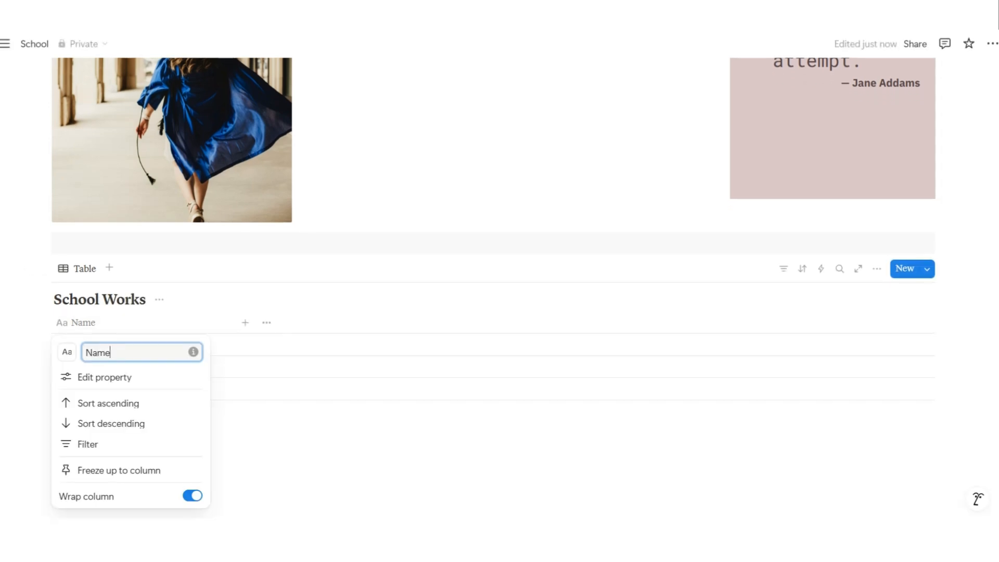
type("Task")
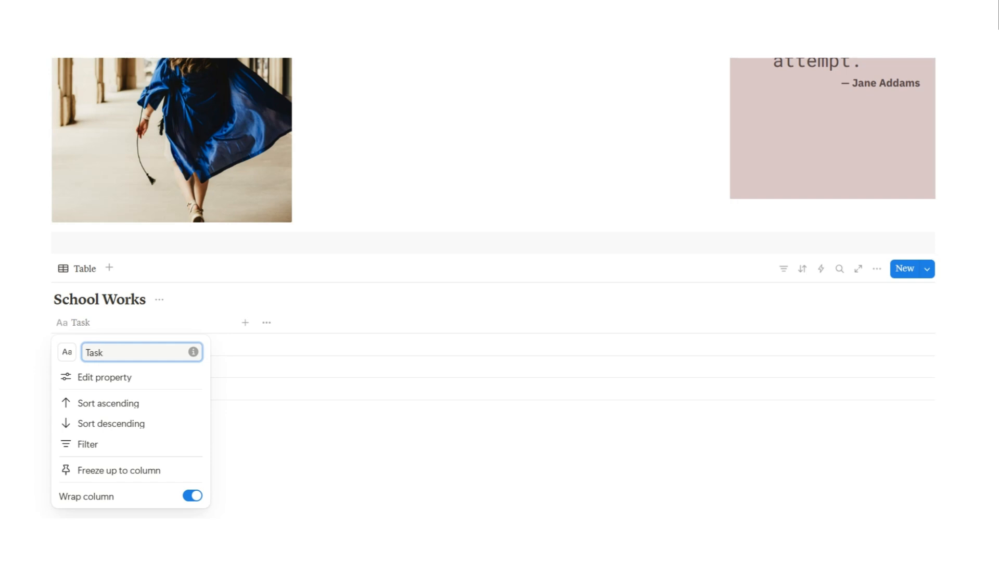
key("Return")
Add a Select property column named Class
left_click(245, 322)
left_click(91, 344)
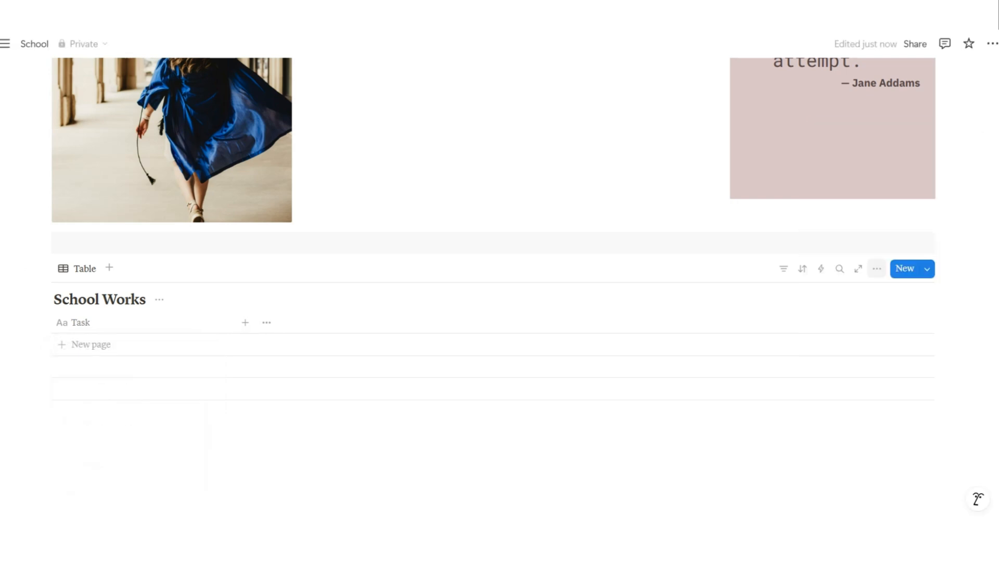
left_click(91, 345)
left_click(245, 322)
left_click(245, 322)
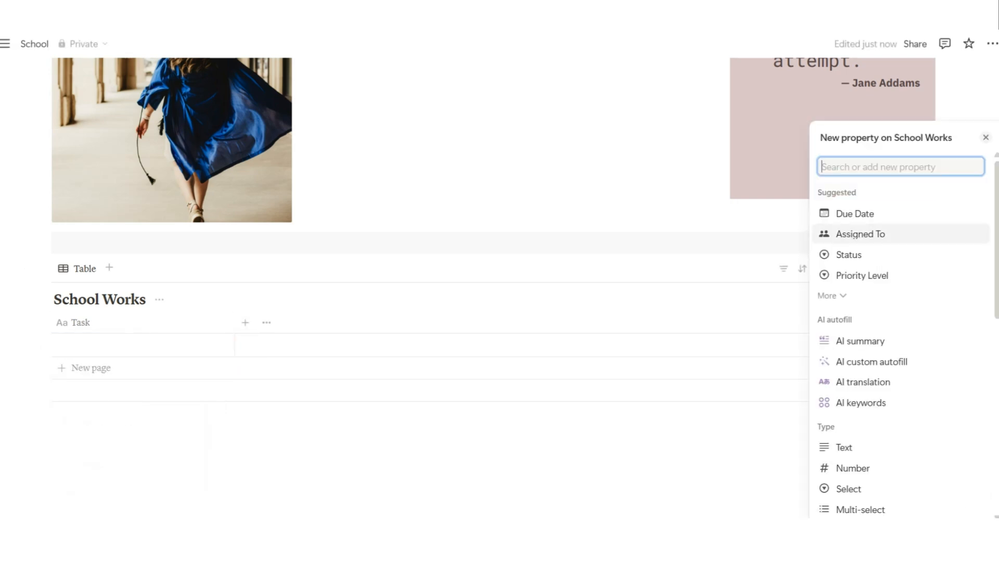
scroll(858, 300, "down", 5)
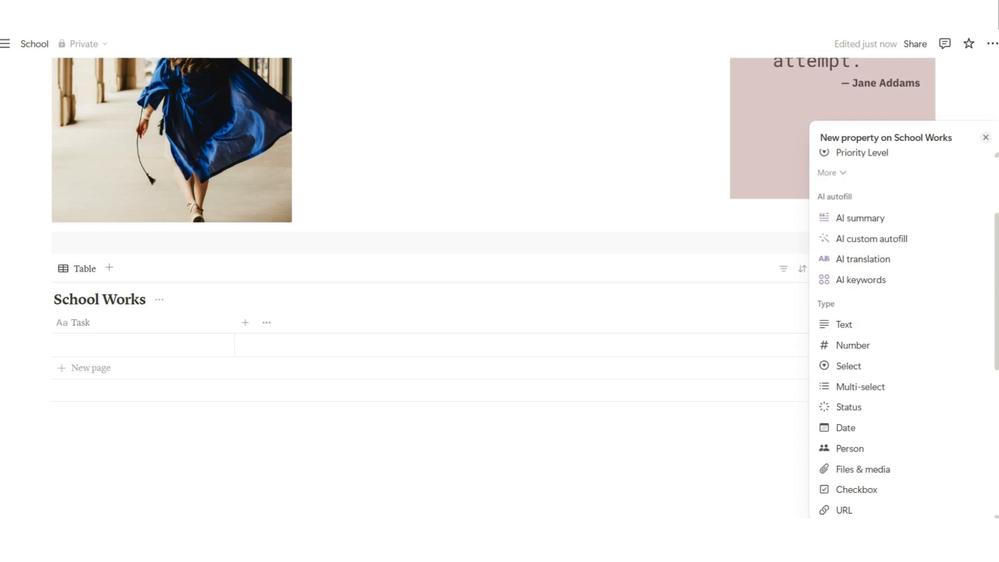
scroll(859, 320, "up", 3)
scroll(859, 320, "down", 3)
left_click(858, 320)
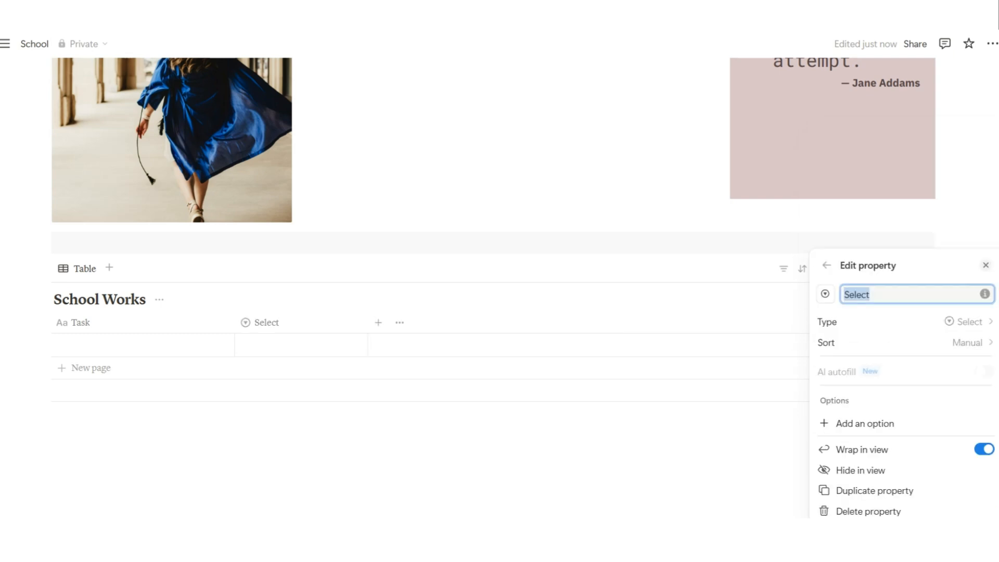
type("Class")
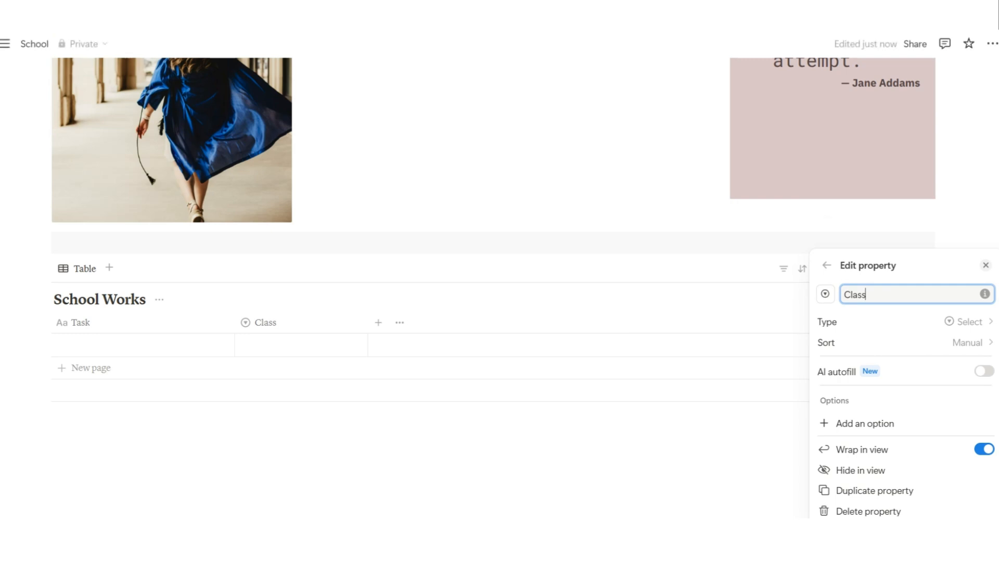
left_click(379, 322)
Add a Task Type column and change its type to Multi-select
left_click(378, 322)
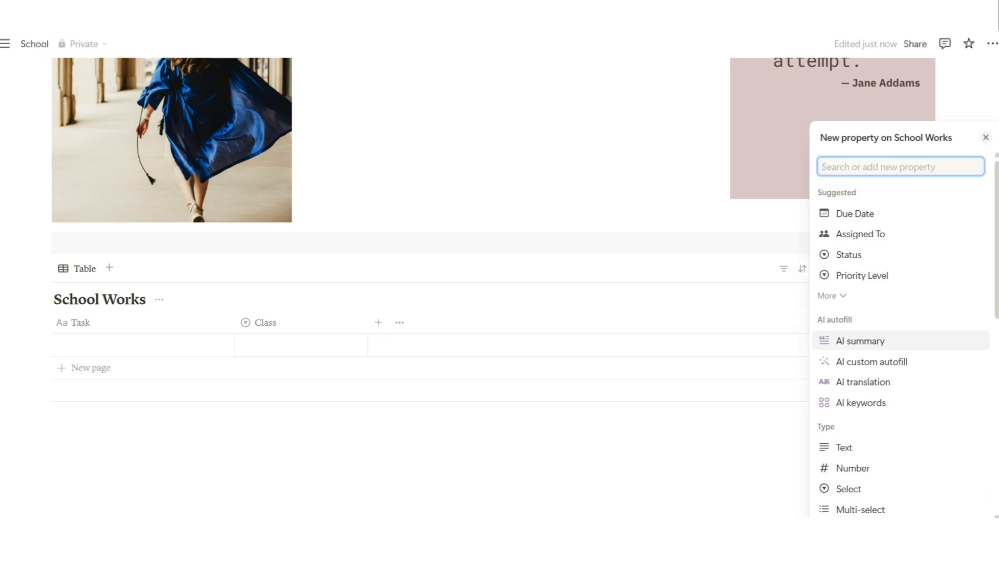
scroll(884, 382, "down", 2)
left_click(854, 390)
type("Task Type")
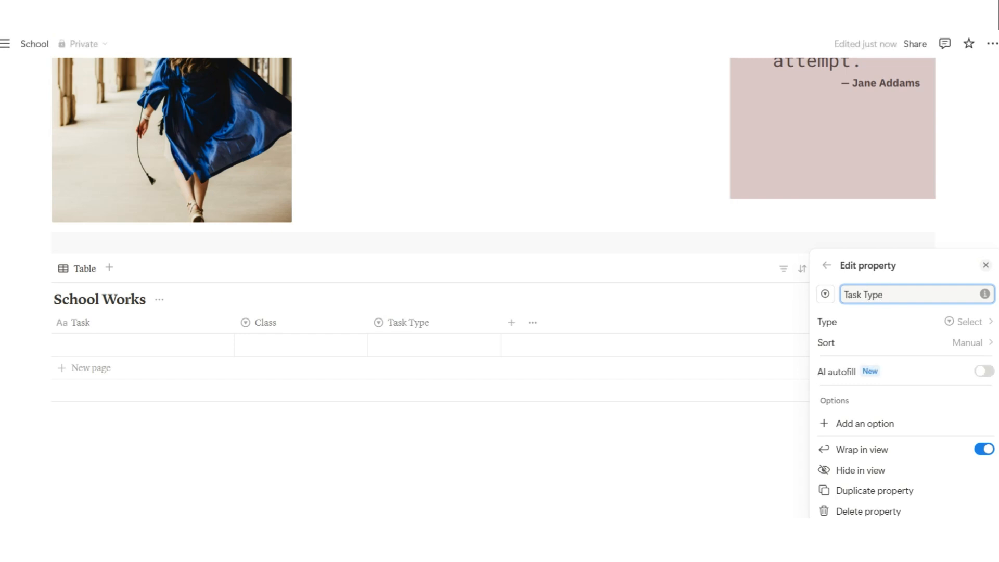
key("Escape")
left_click(416, 323)
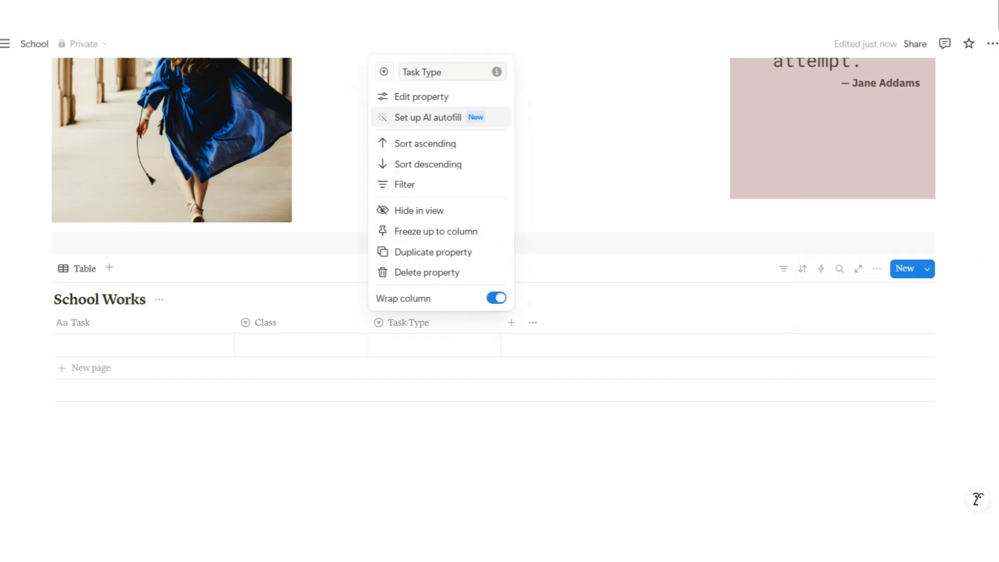
left_click(420, 97)
left_click(884, 300)
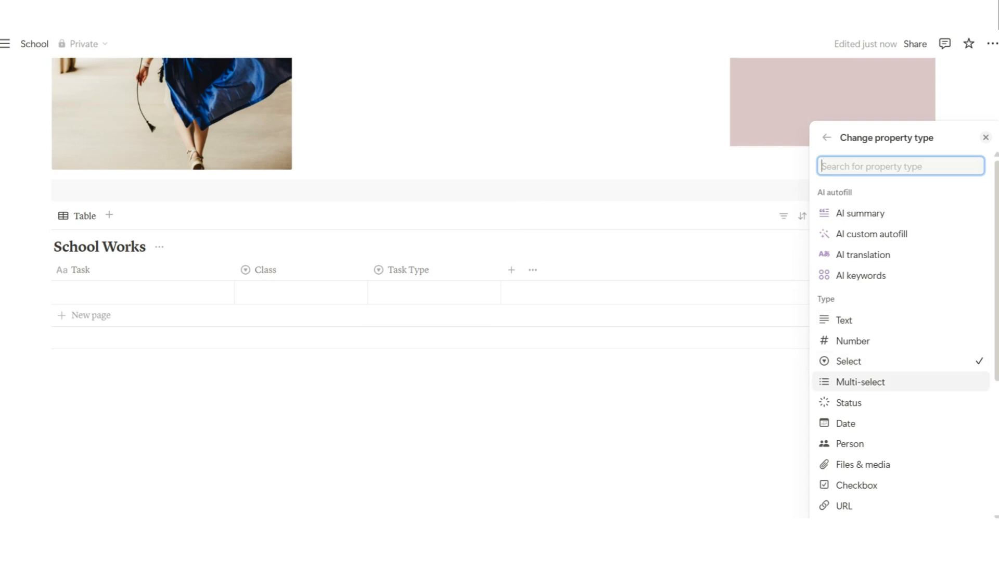
left_click(853, 381)
Add a Due Date column and a Date column named Plan to do
left_click(511, 274)
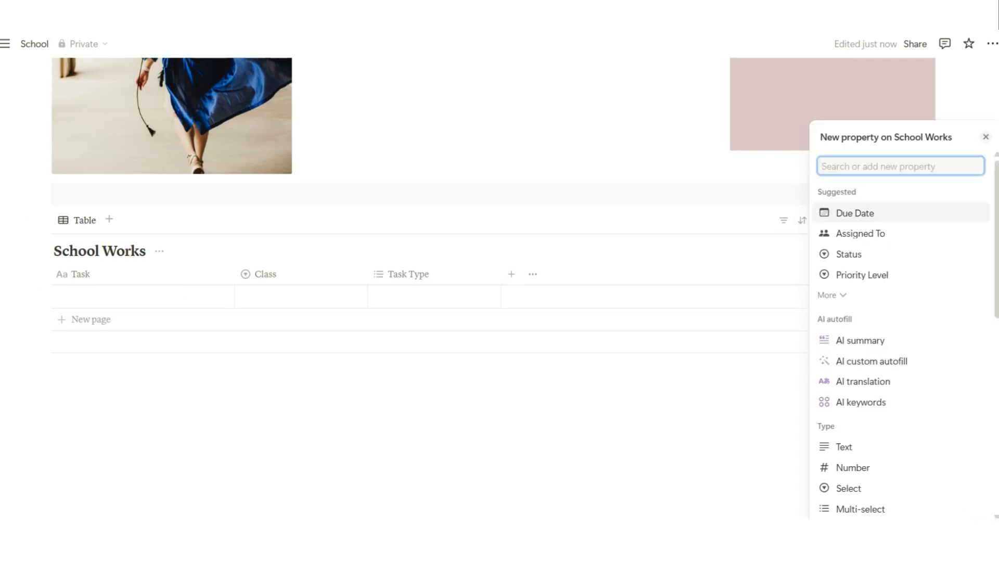
key("Return")
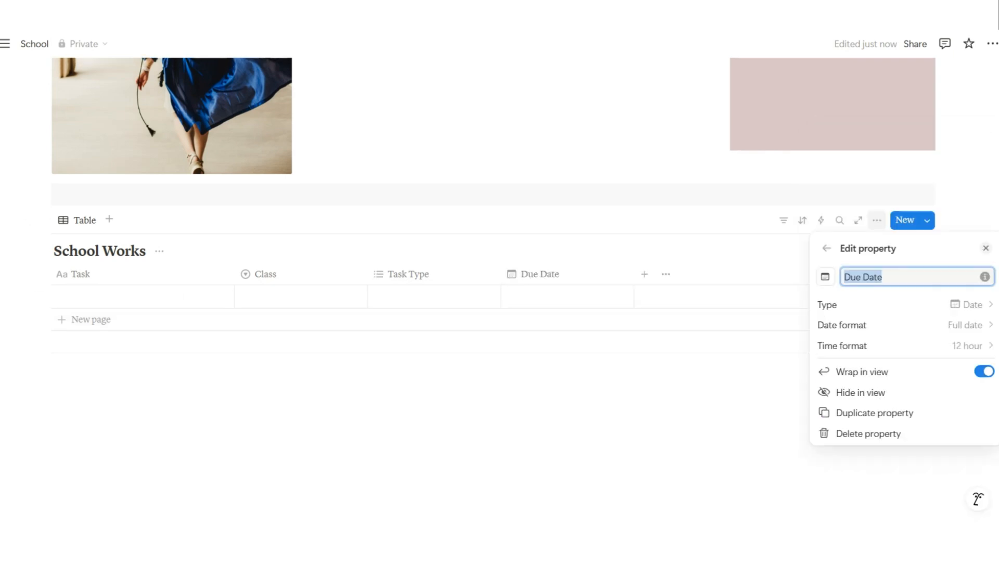
left_click(645, 275)
left_click(645, 274)
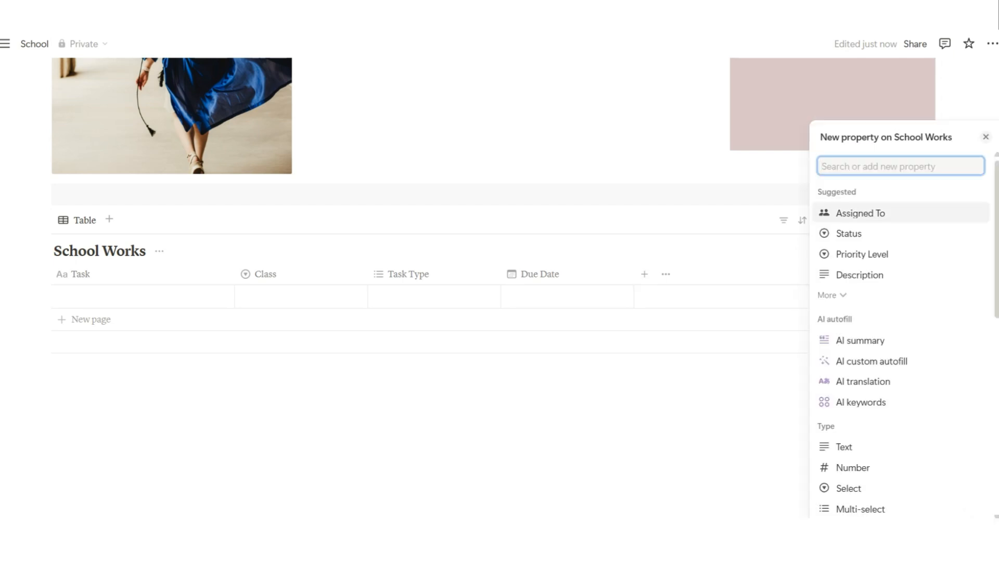
scroll(895, 297, "down", 3)
key("Down")
key("Down")
key("Return")
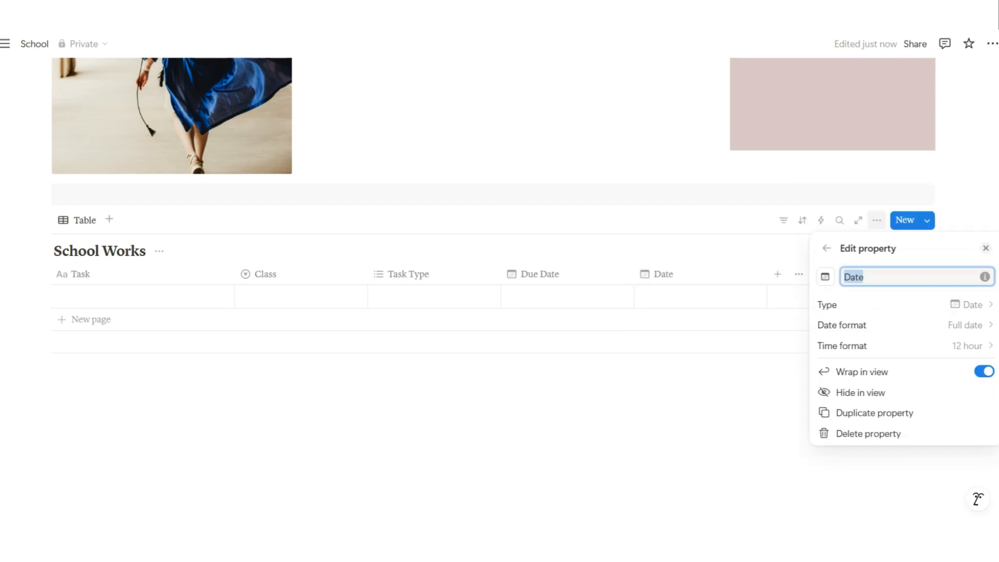
type("Plan to do")
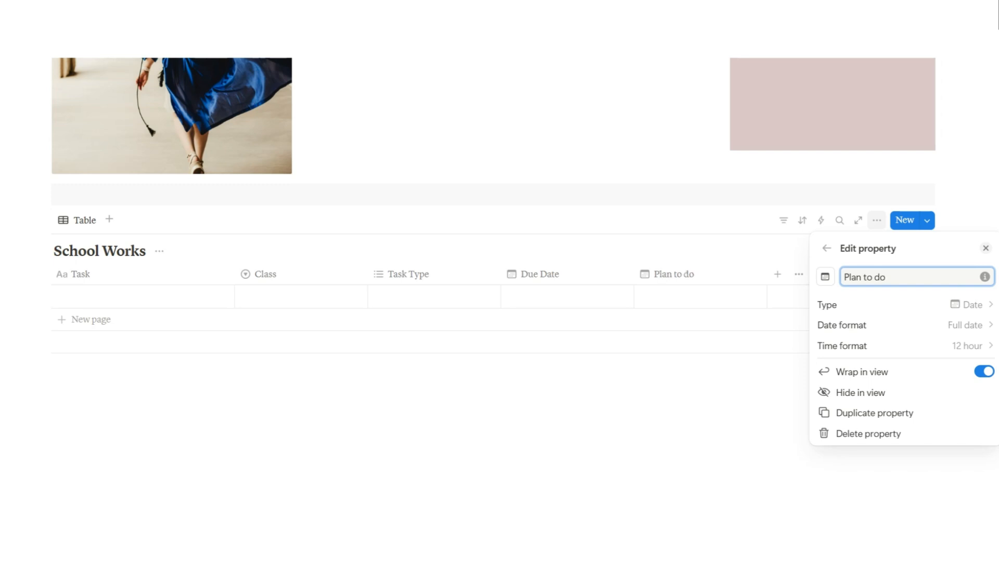
left_click(142, 297)
left_click(143, 296)
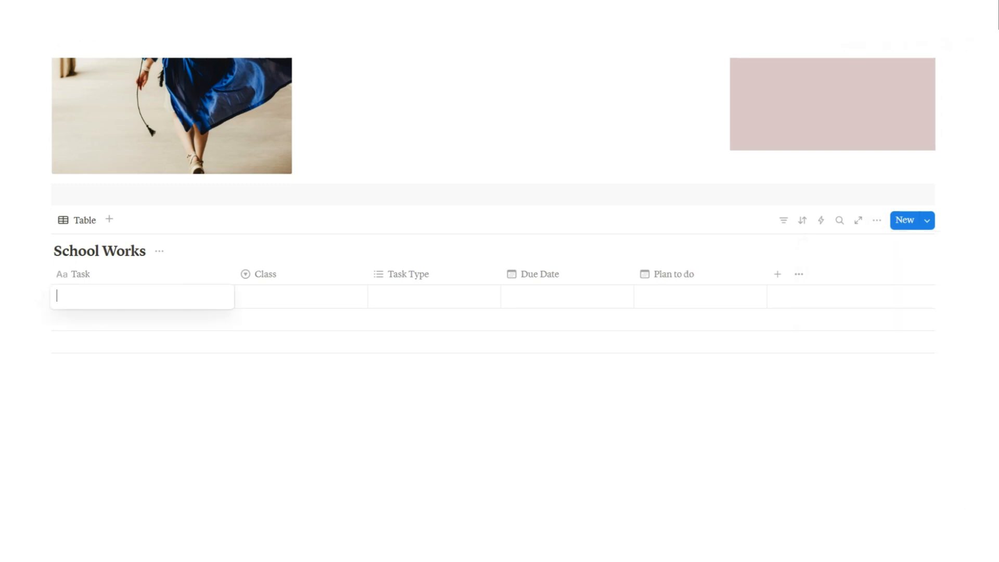
Fill the first row with Task Quiz 2, Class History, Task Type Formative Assessment
type("Quiz 2")
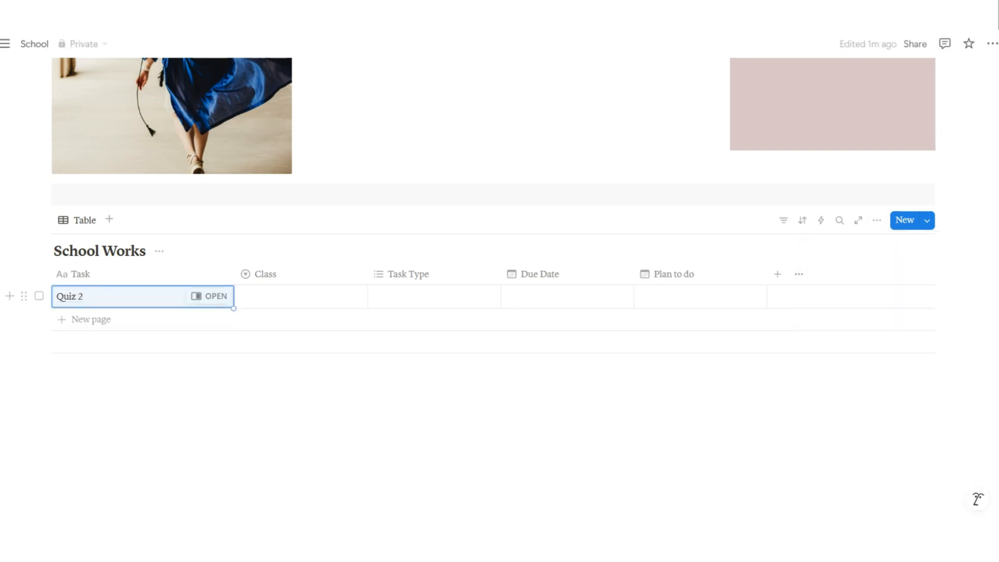
key("Tab")
type("History")
key("Return")
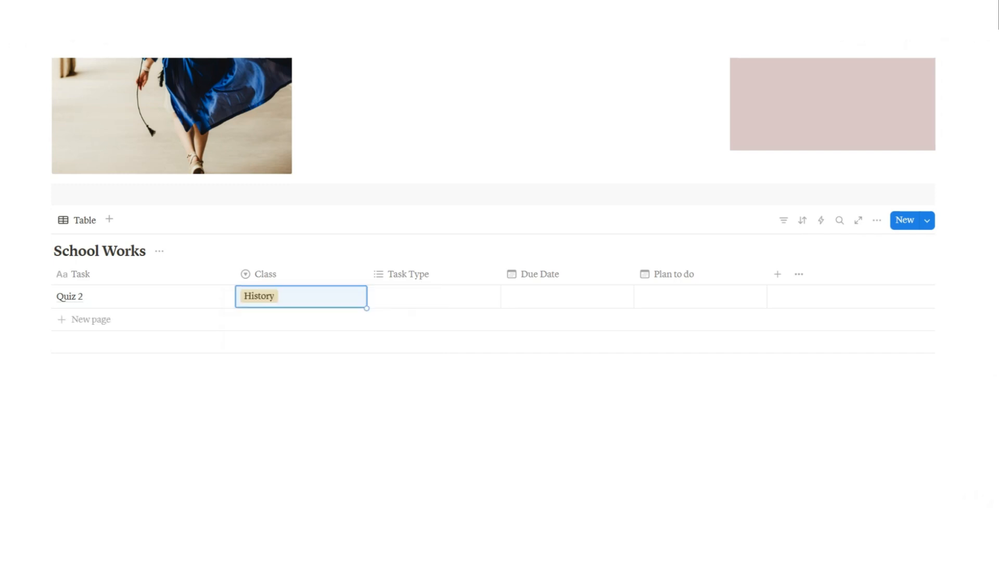
key("Tab")
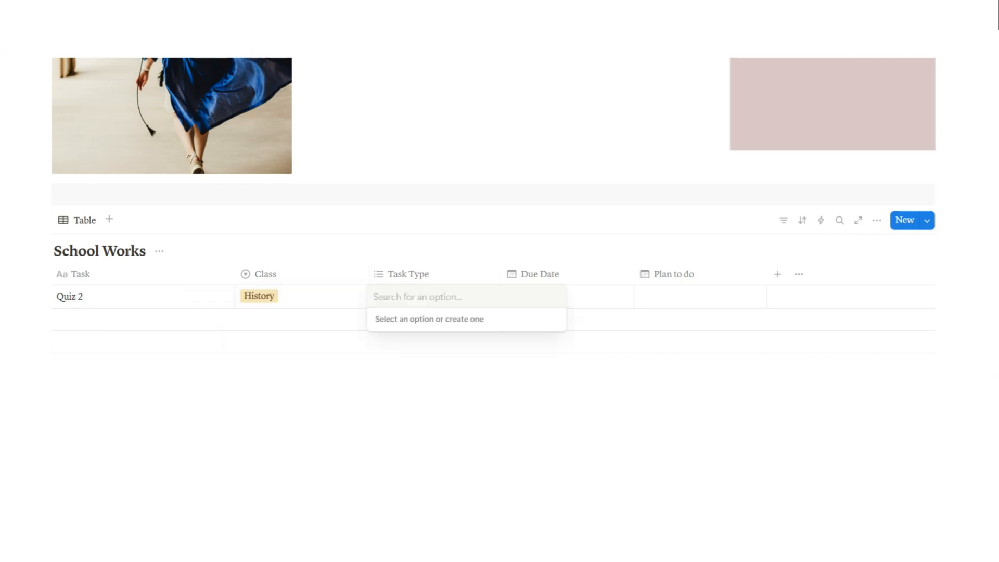
type("Formativ")
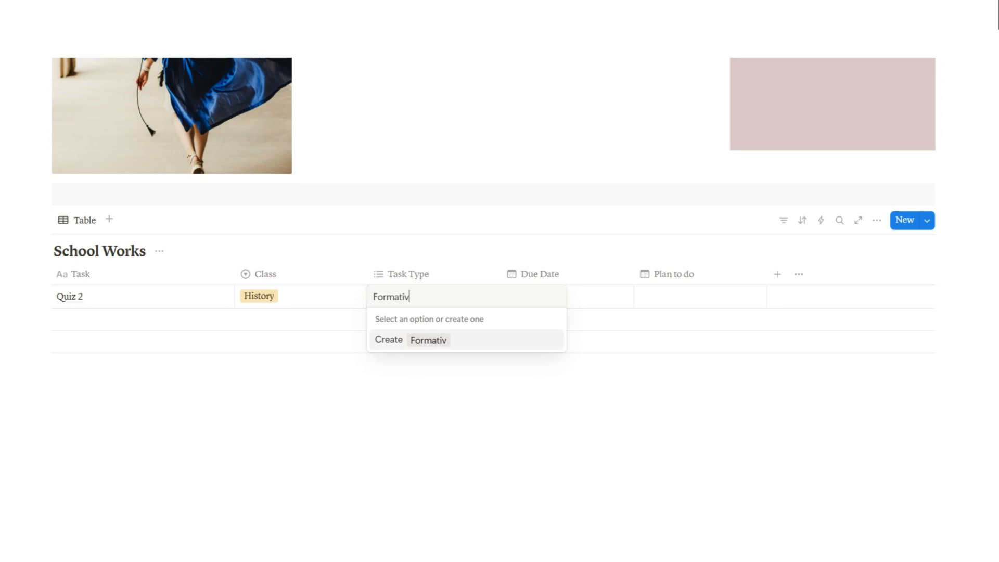
type("e Assessment")
key("Return")
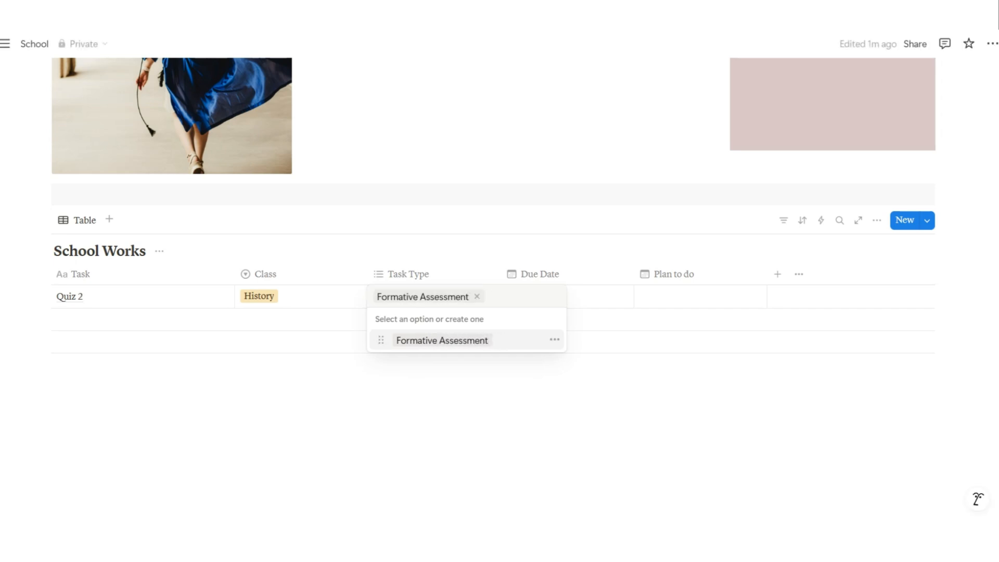
type("Groupwork")
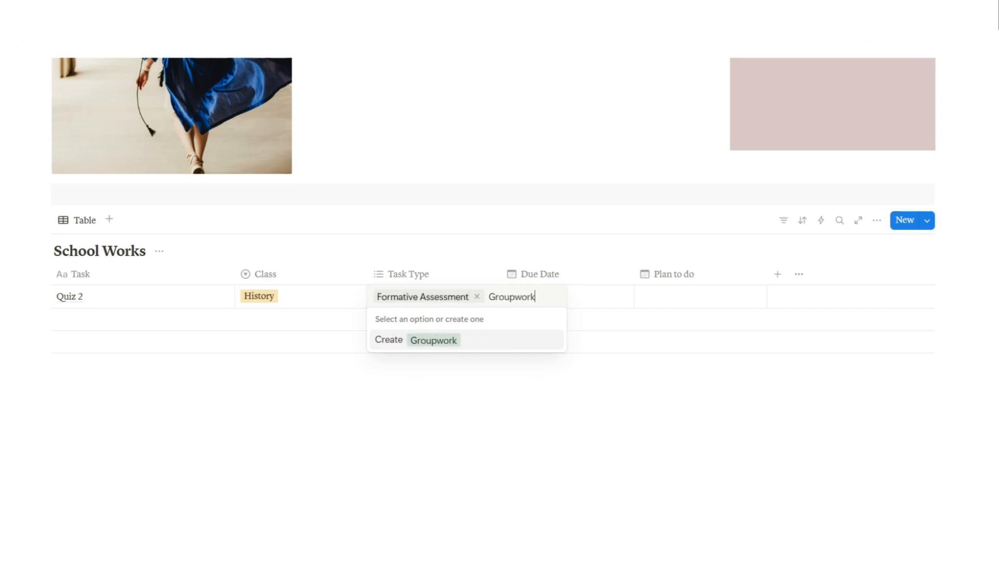
key("Return")
key("Return")
key("Return")
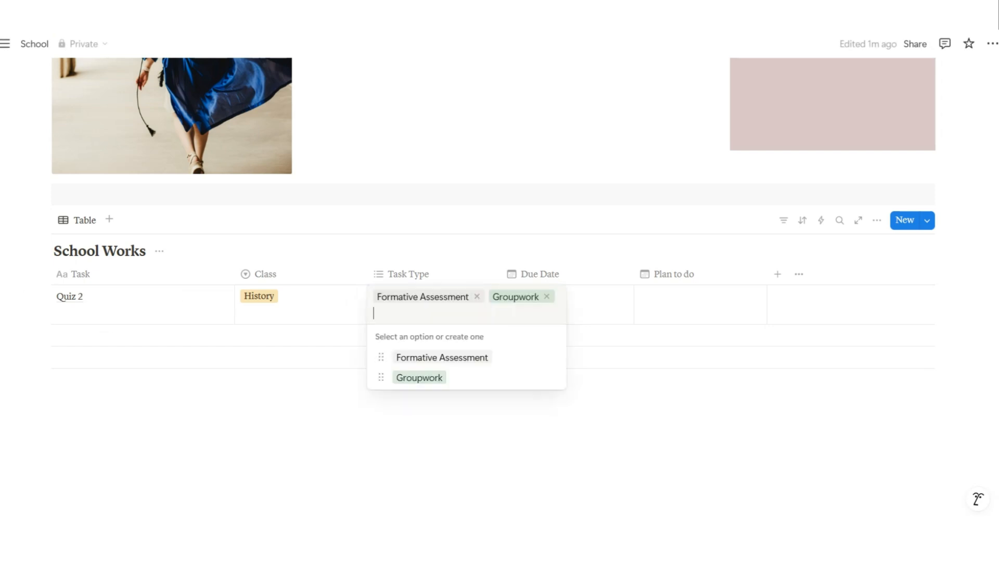
key("BackSpace")
Set the Due Date to March 24, 2025, leave Plan to do empty, and add a second row
left_click(596, 297)
left_click(596, 297)
left_click(547, 336)
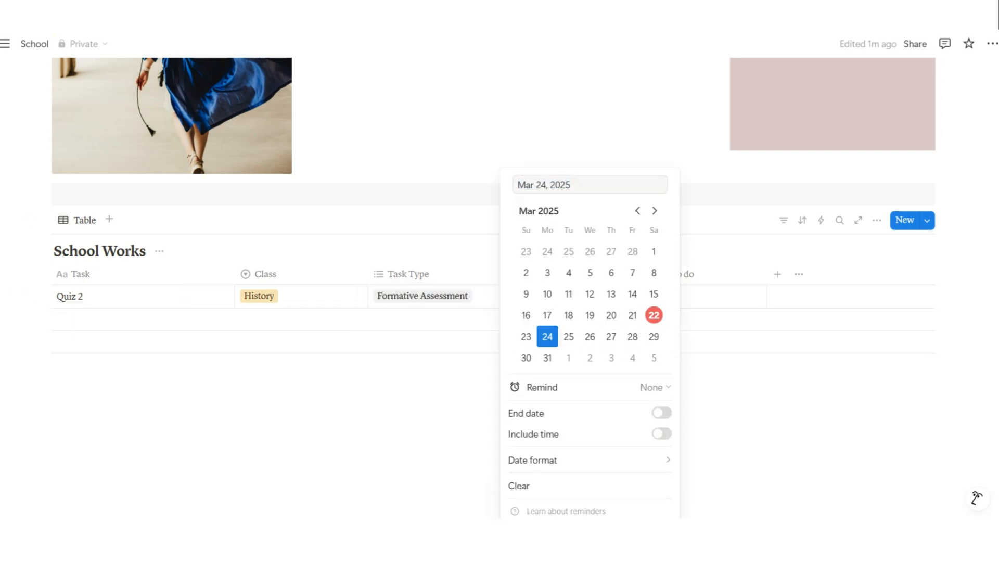
left_click(686, 295)
left_click(686, 295)
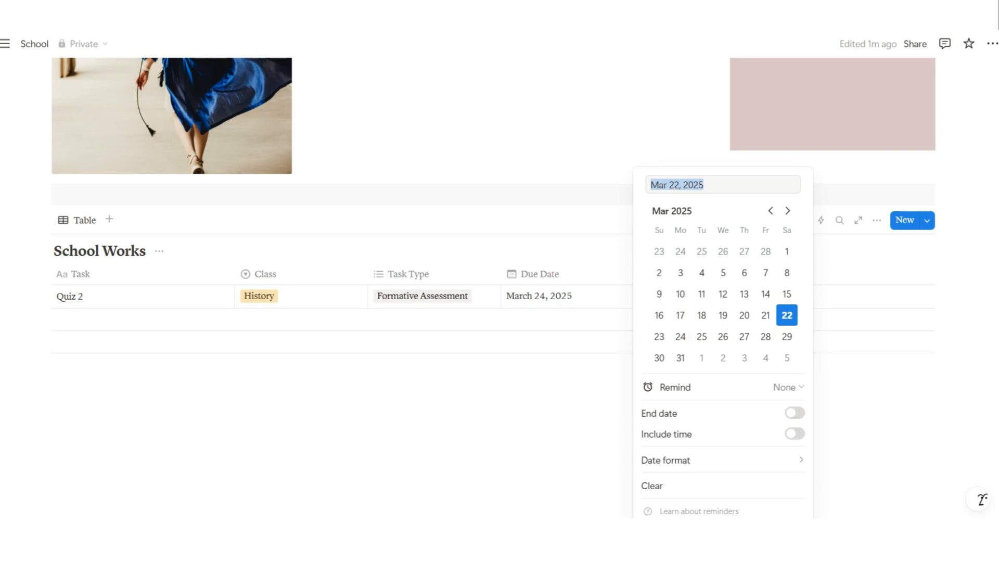
key("Escape")
left_click(86, 319)
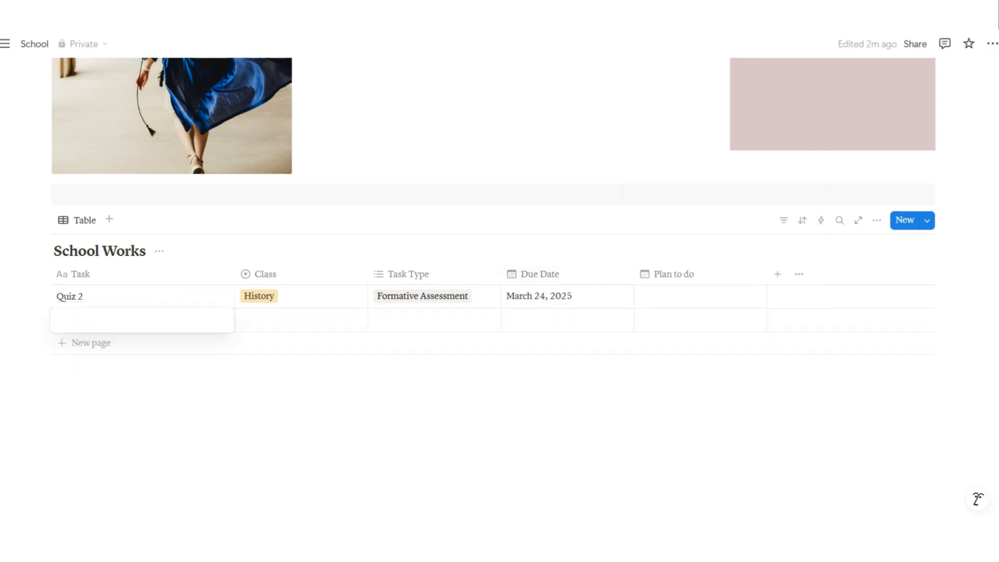
Add a Brochure task with a new English class, tagged Formative Assessment and Groupwork
type("Brochure")
key("Return")
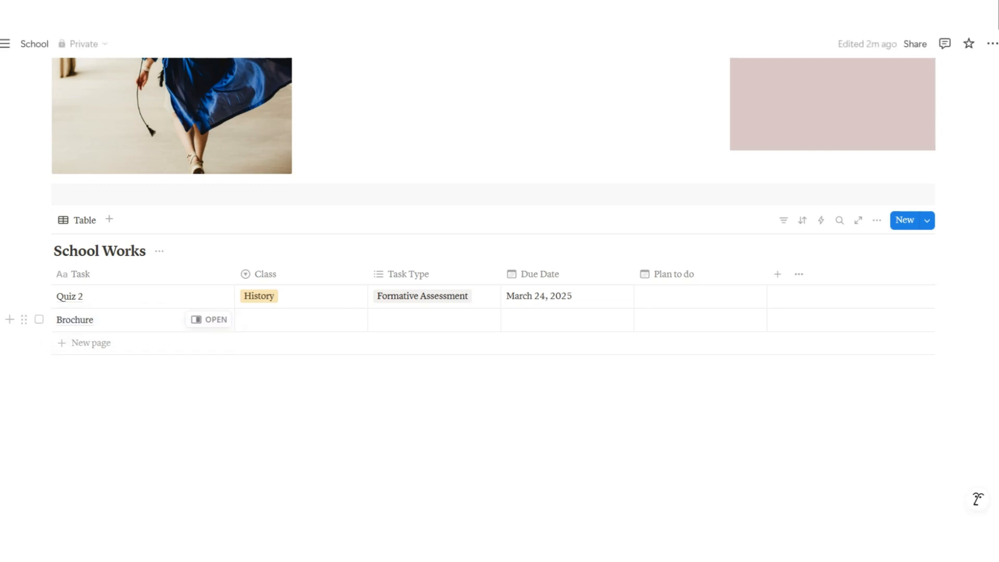
left_click(300, 320)
type("Li")
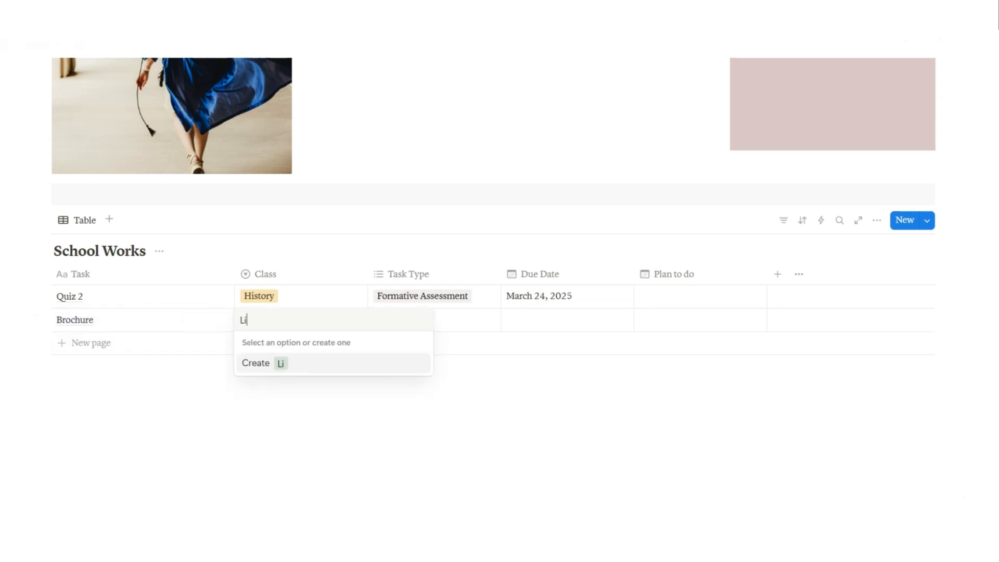
key("BackSpace")
key("BackSpace")
type("English")
key("Return")
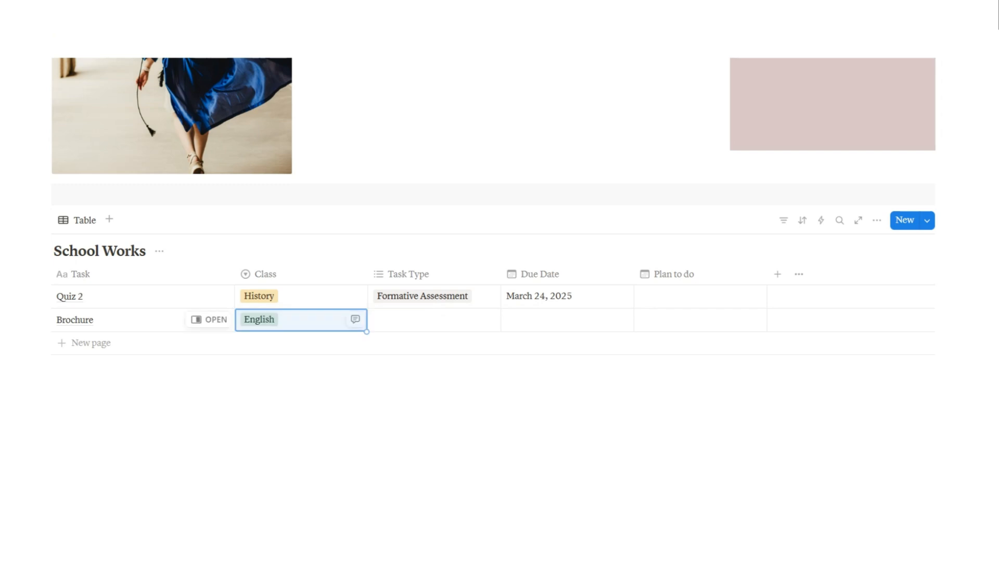
left_click(434, 320)
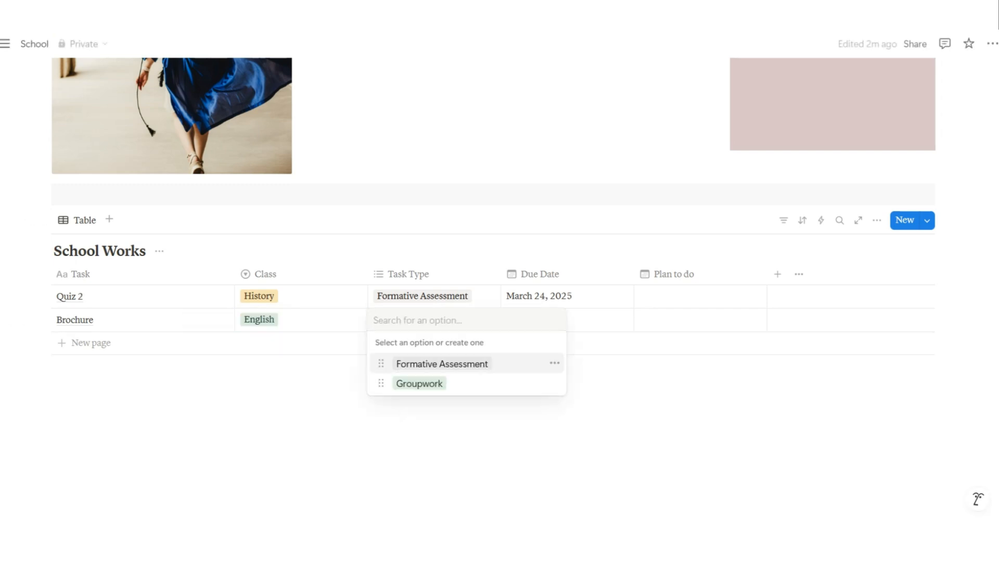
left_click(442, 364)
left_click(437, 384)
left_click(591, 321)
Set Brochure's Due Date to March 29 and its Plan to do date to March 26
left_click(590, 321)
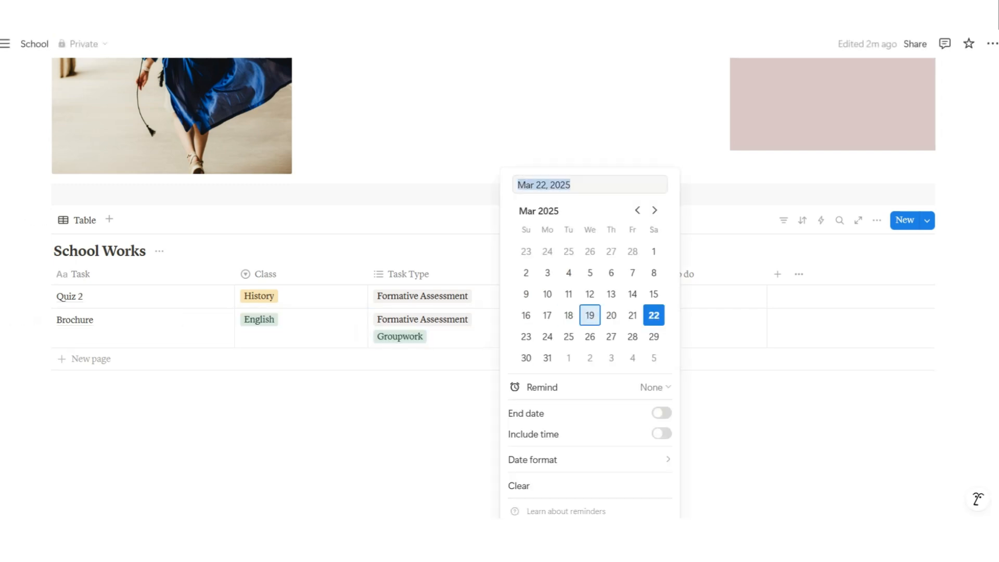
left_click(654, 337)
left_click(722, 318)
left_click(723, 319)
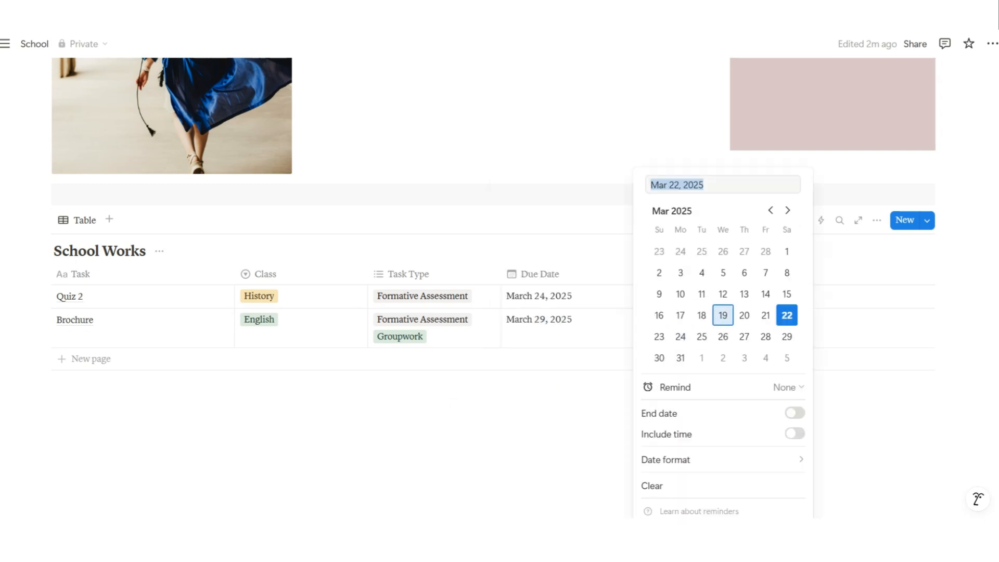
left_click(722, 337)
left_click(631, 274)
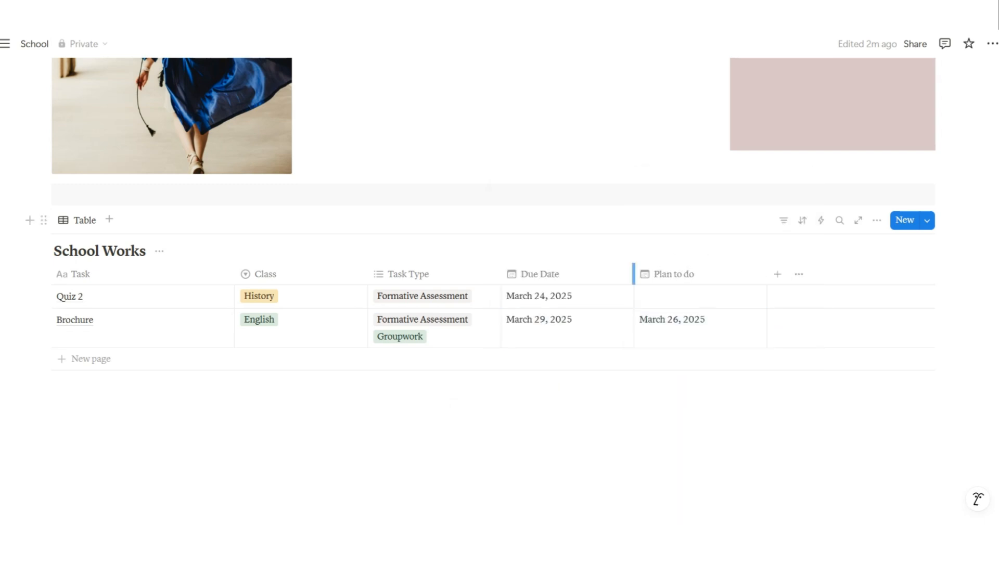
left_click(803, 221)
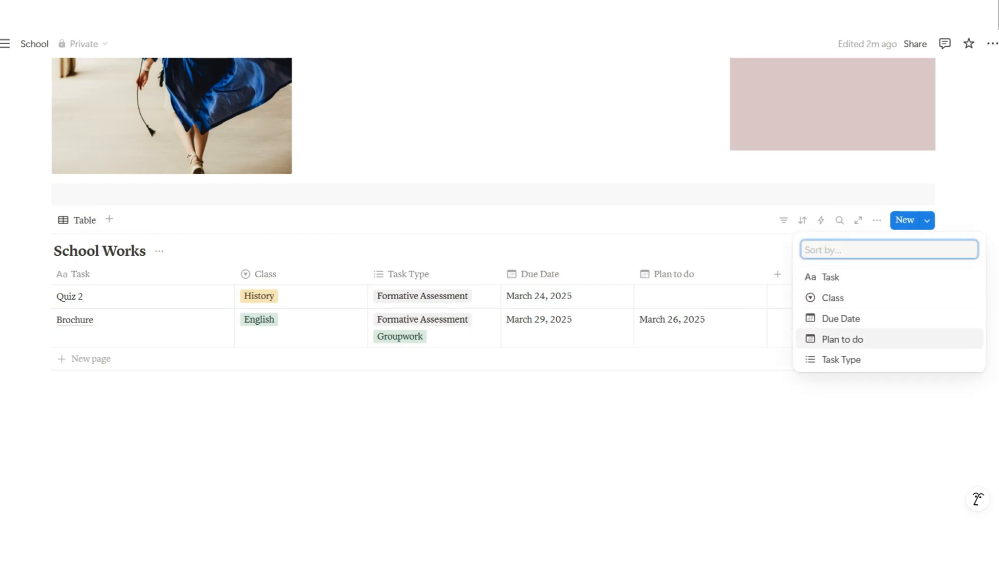
Sort the School Works table by Plan to do, then by Due Date
left_click(843, 339)
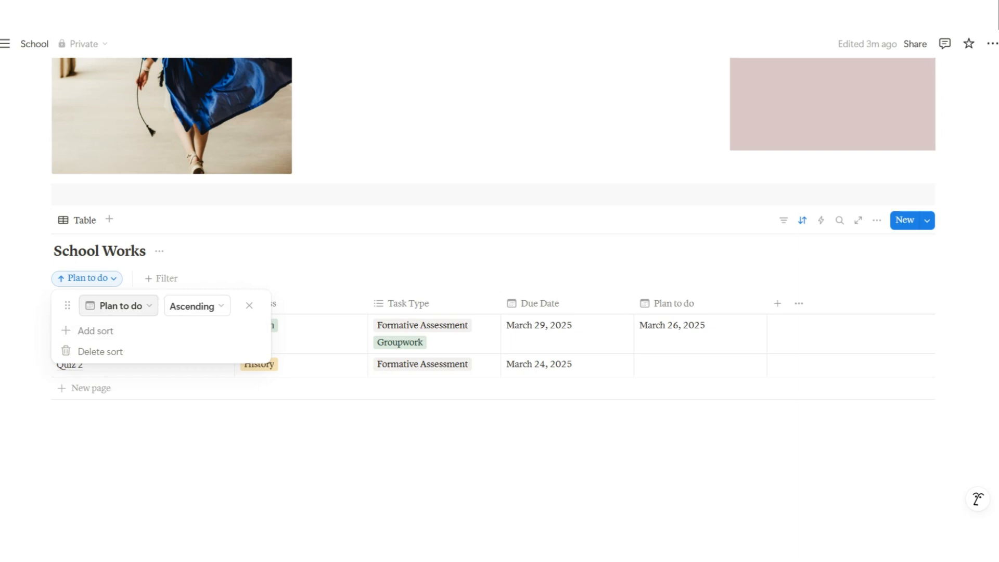
left_click(96, 330)
left_click(102, 215)
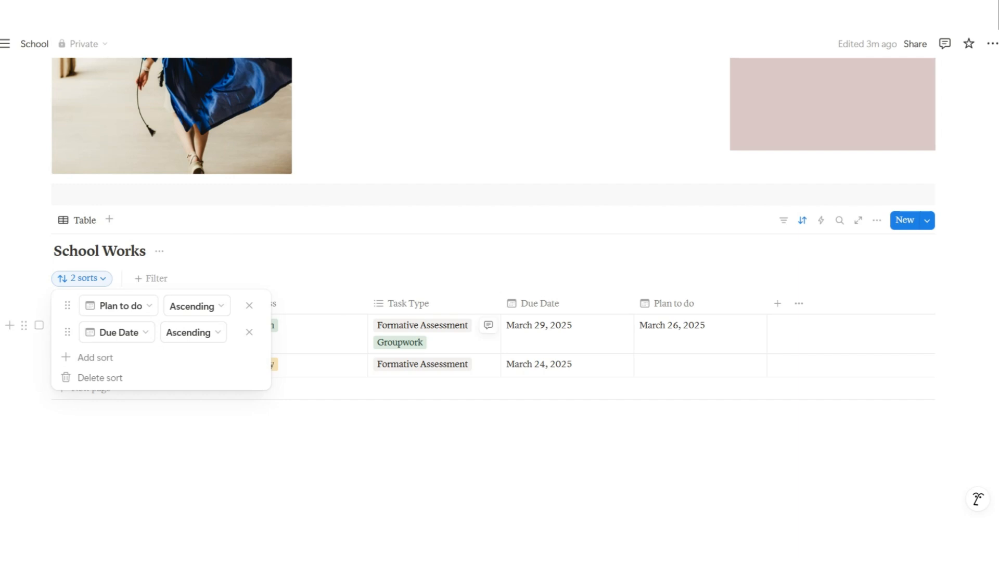
left_click(443, 338)
Add a Presentation task with new class Life Science and new task type Summative Assessment
left_click(318, 366)
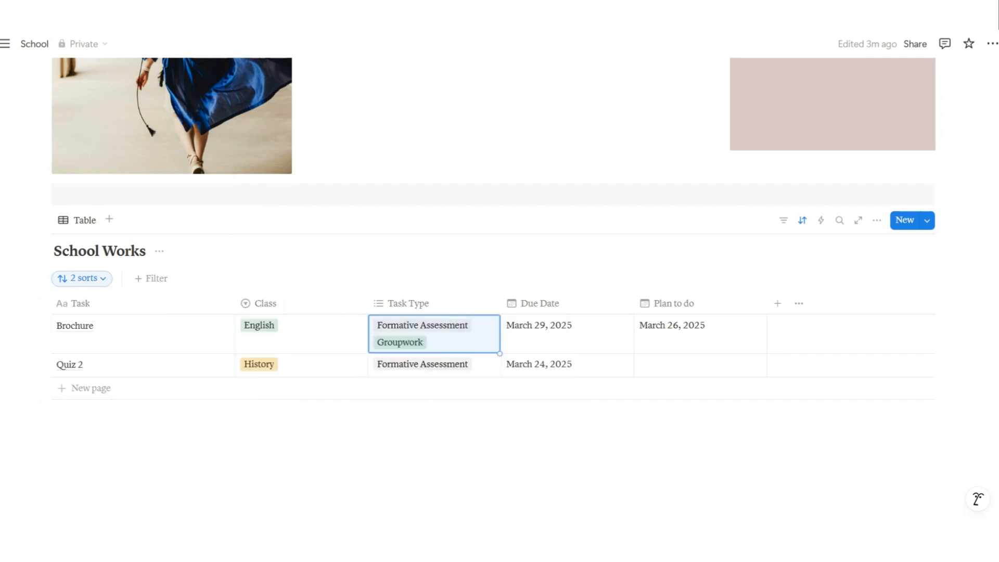
left_click(91, 389)
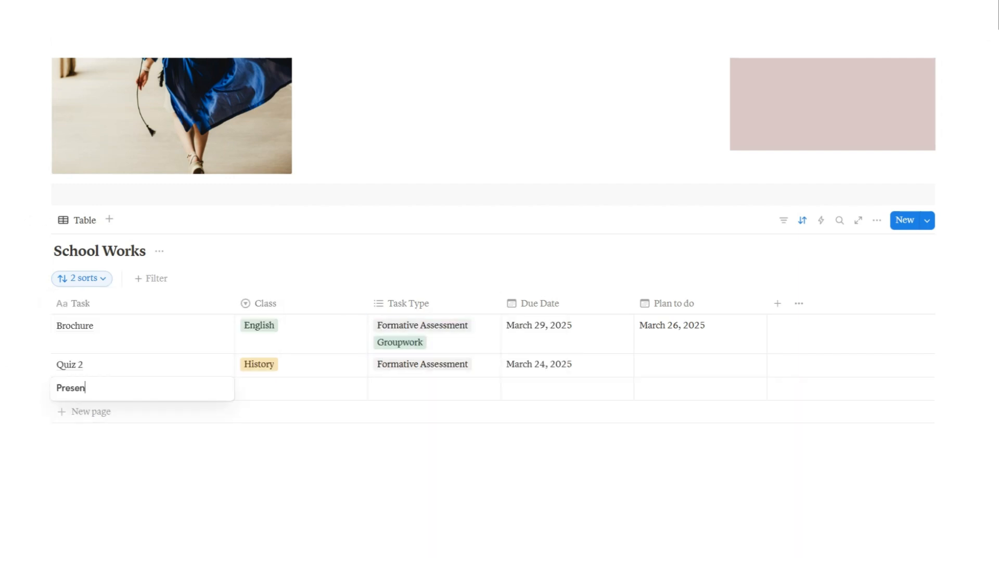
key("Return")
key("Right")
key("Return")
type("Li")
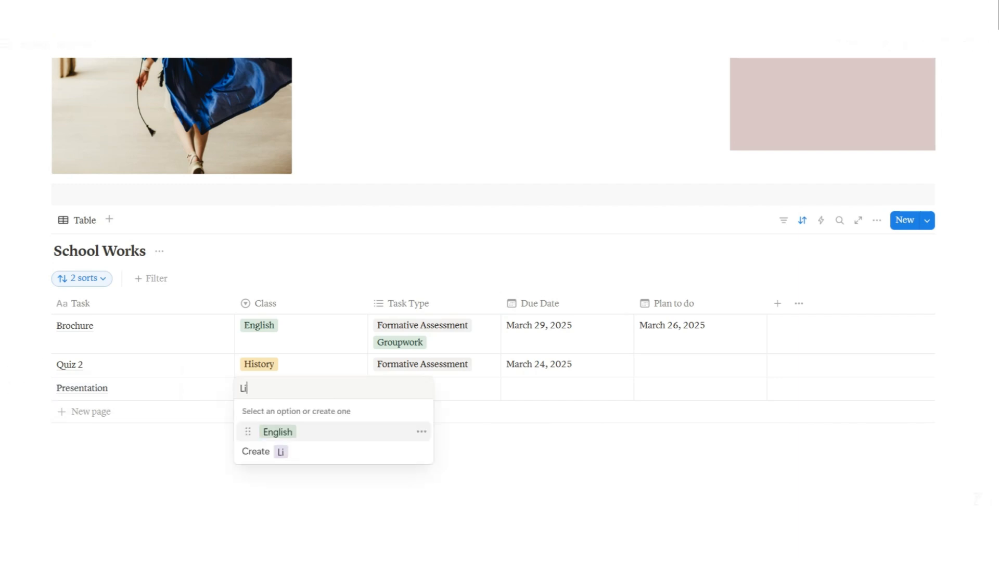
type("fe Science")
key("Return")
key("Right")
key("Return")
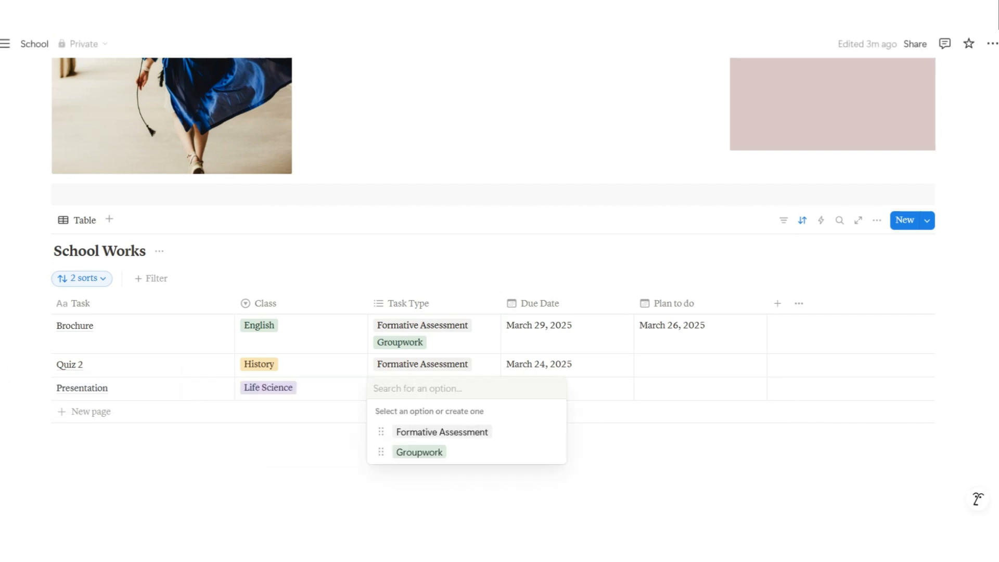
type("Summative Asse")
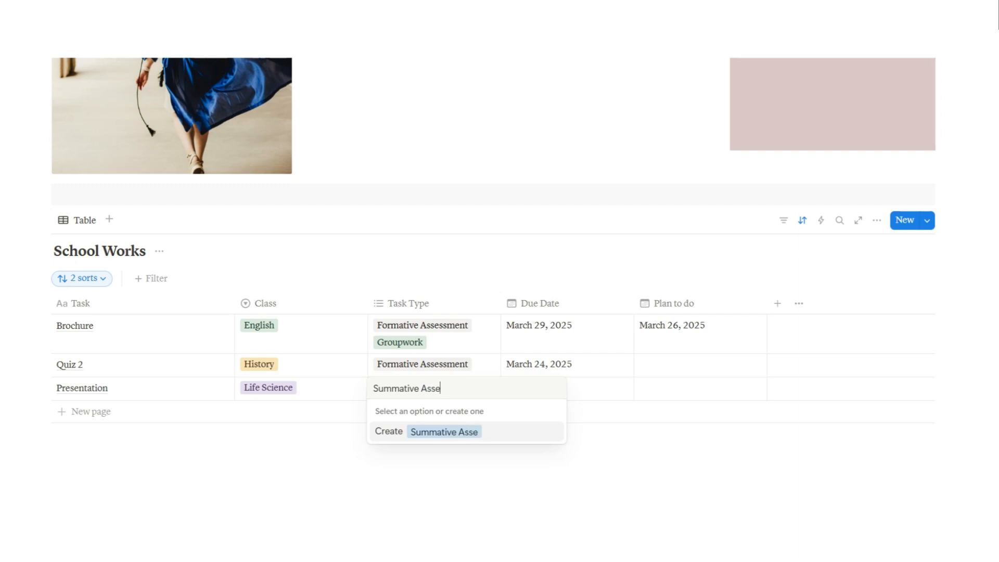
type("ssment")
key("Return")
Set Presentation's Due Date to March 21 and its Plan to do date to March 25
key("Escape")
key("Right")
key("Return")
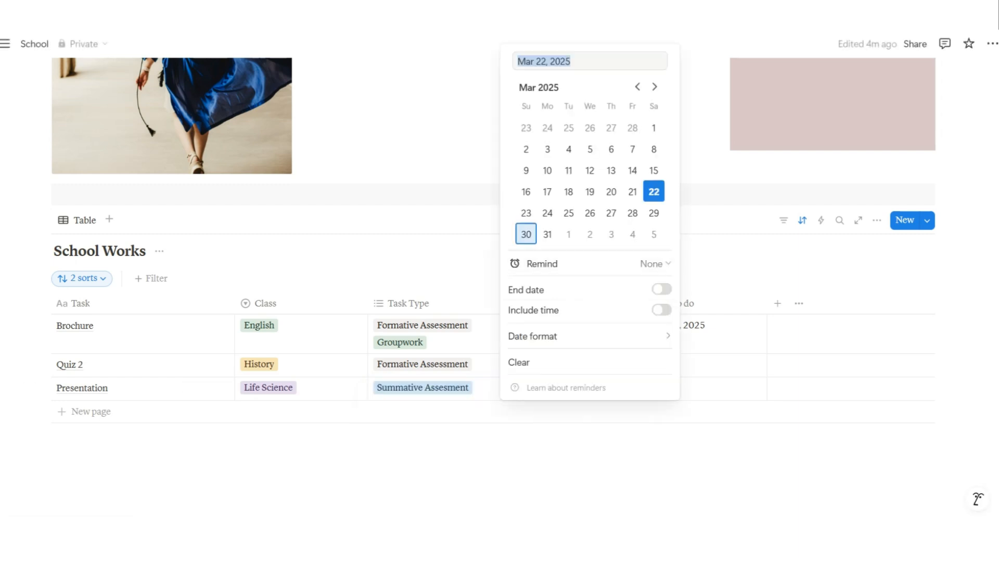
left_click(547, 234)
left_click(718, 389)
left_click(718, 388)
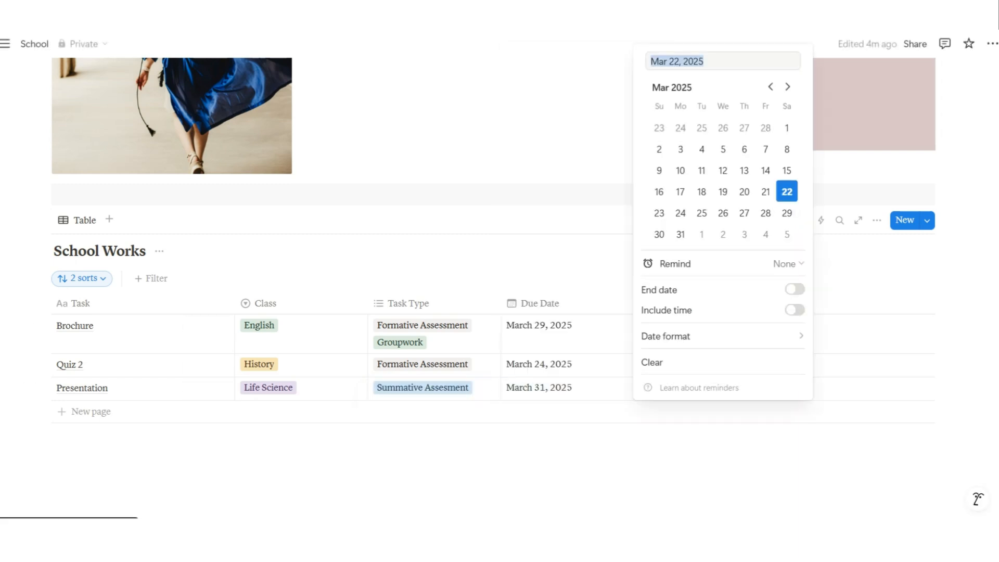
left_click(552, 388)
left_click(552, 388)
left_click(568, 213)
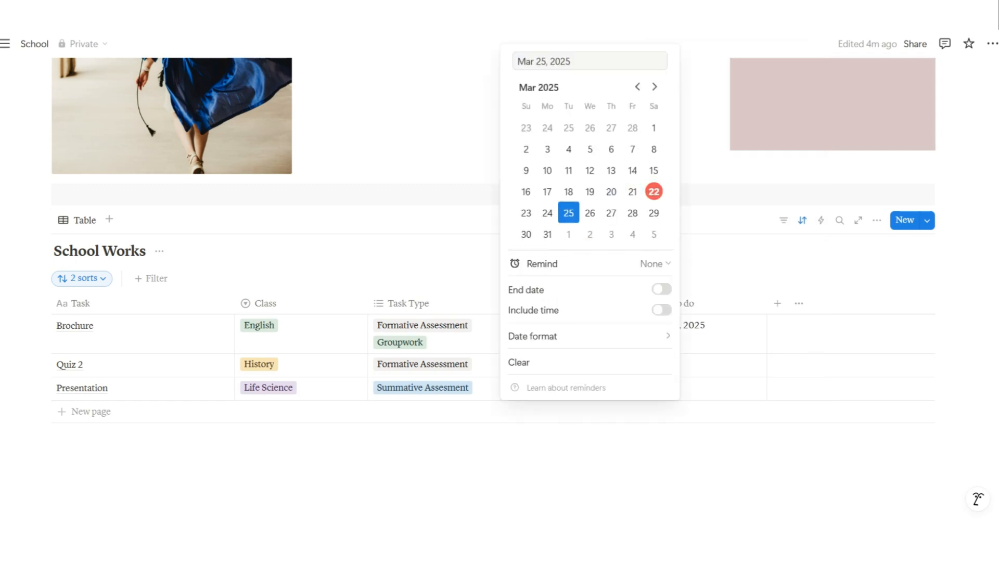
left_click(632, 192)
left_click(676, 364)
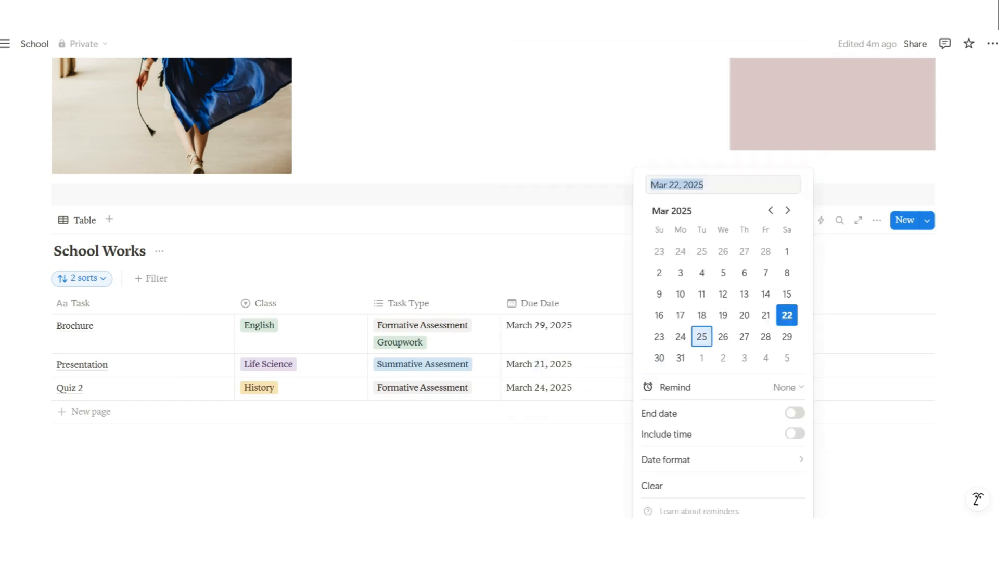
left_click(702, 337)
left_click(842, 346)
scroll(843, 346, "down", 2)
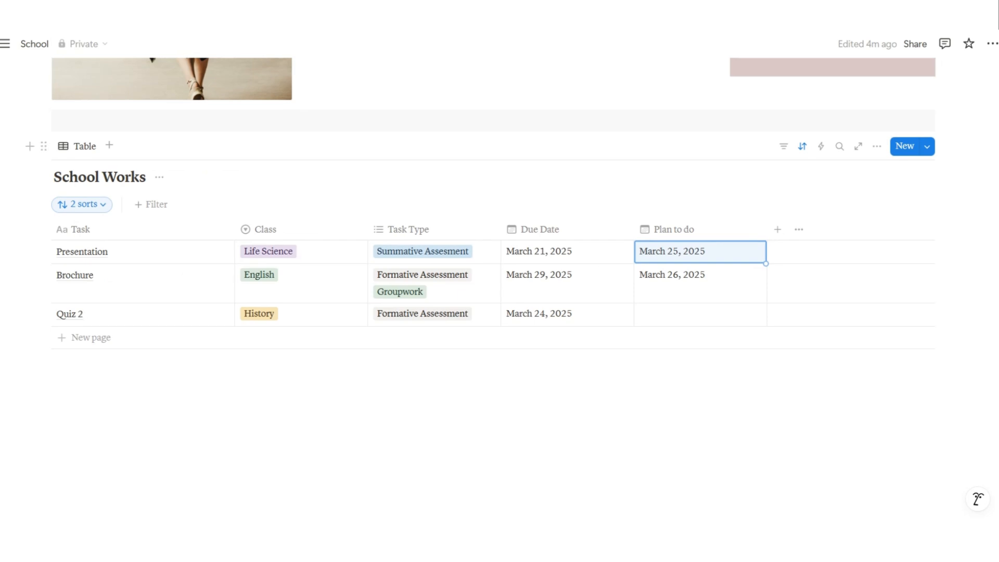
left_click(832, 396)
Add a Class Schedule line below the table and make it a large heading
left_click(91, 338)
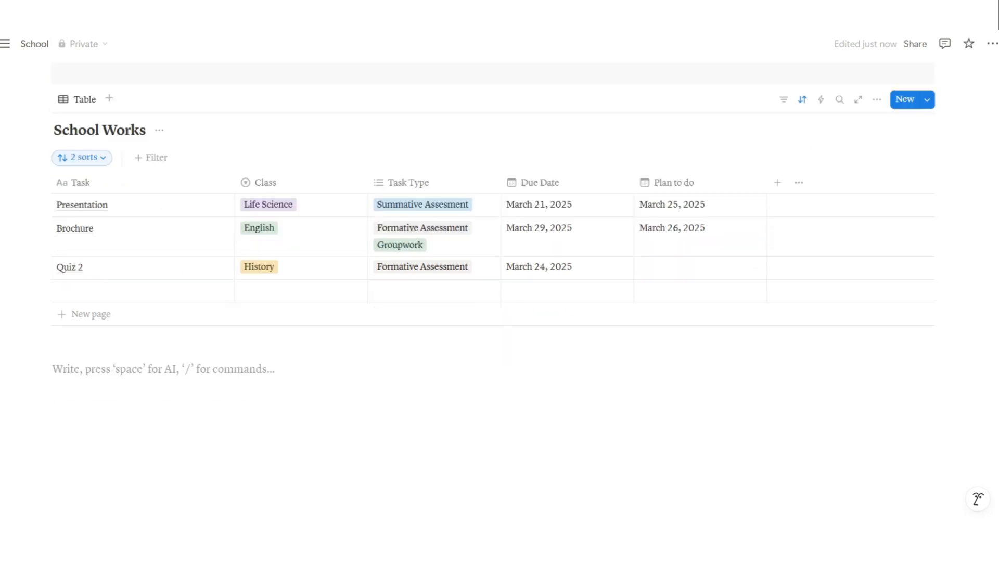
type("Class Schedule")
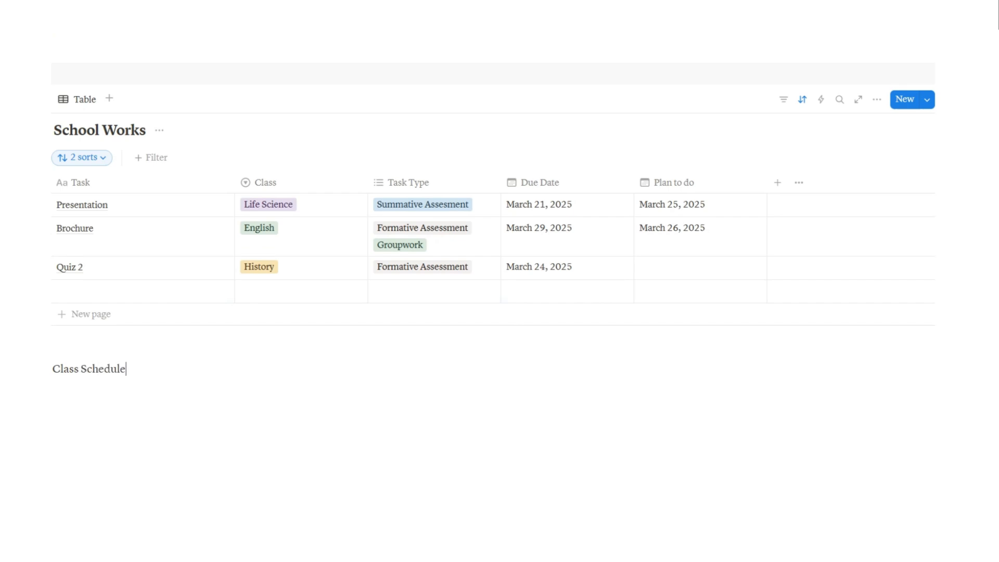
left_click(44, 368)
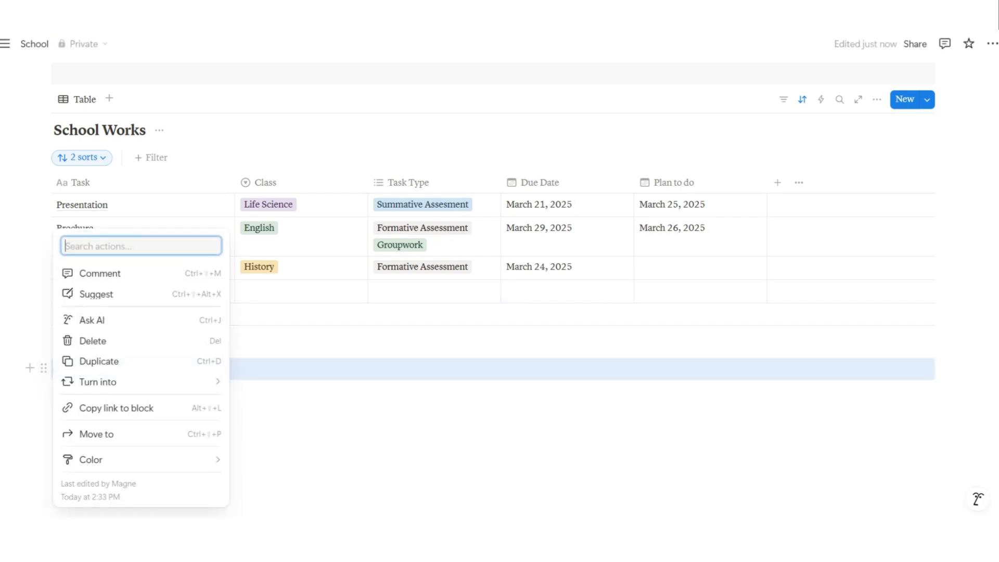
mouse_move(98, 381)
key("Return")
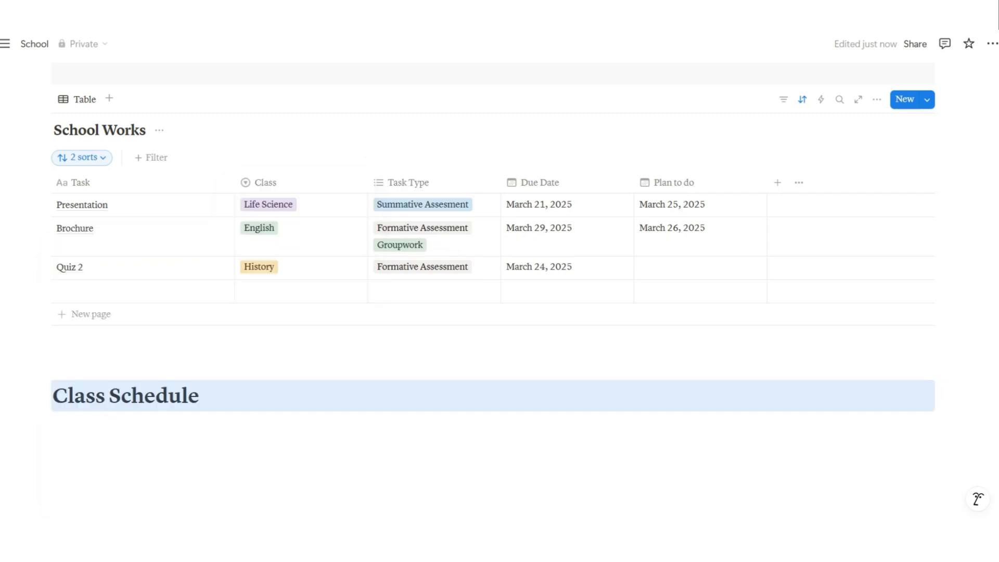
Reposition the Class Schedule heading and start a new line beneath it
left_click(164, 425)
scroll(164, 425, "down", 1)
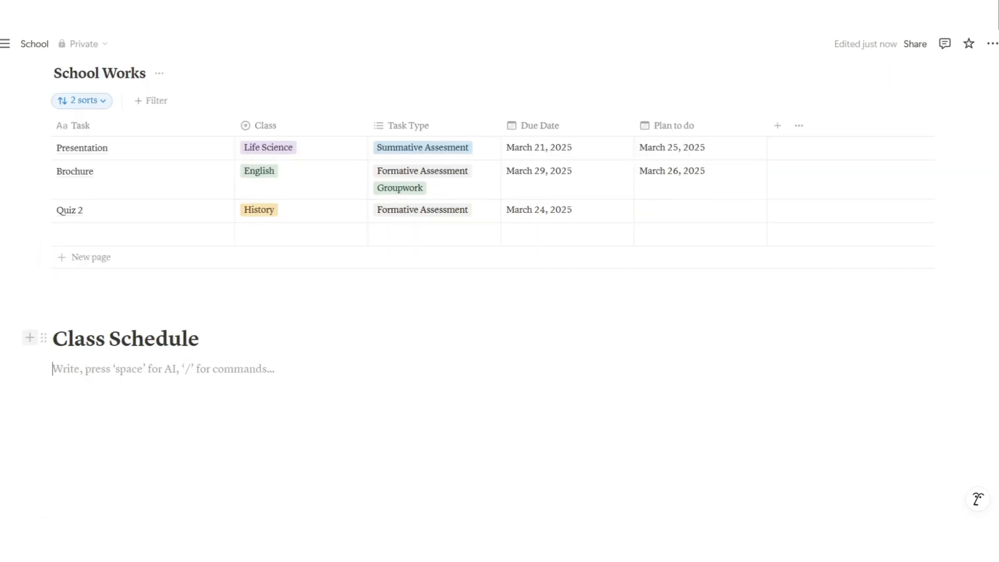
left_click_drag(44, 338, 26, 379)
left_click(104, 394)
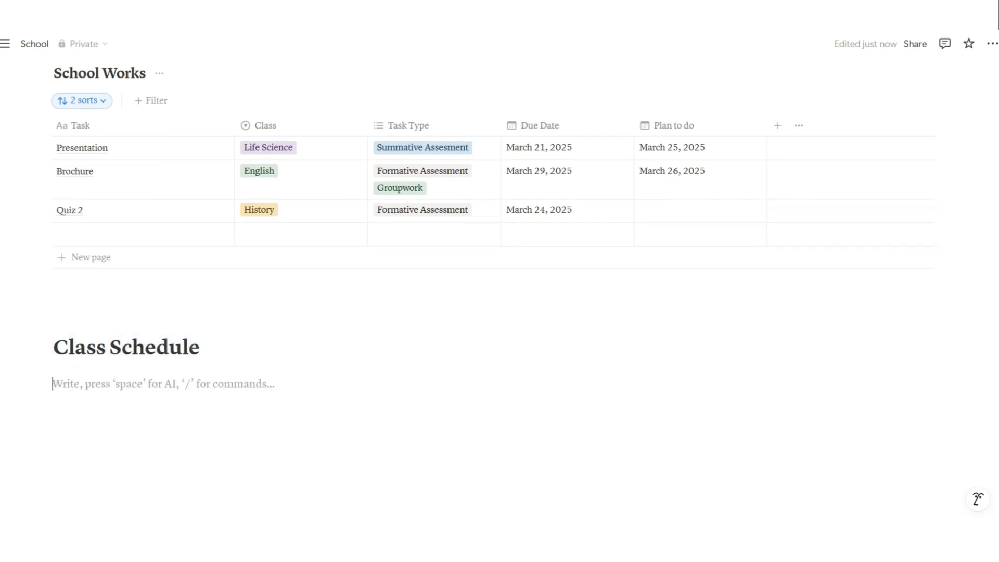
Insert an empty image block and place it as a half-width left column
type("/")
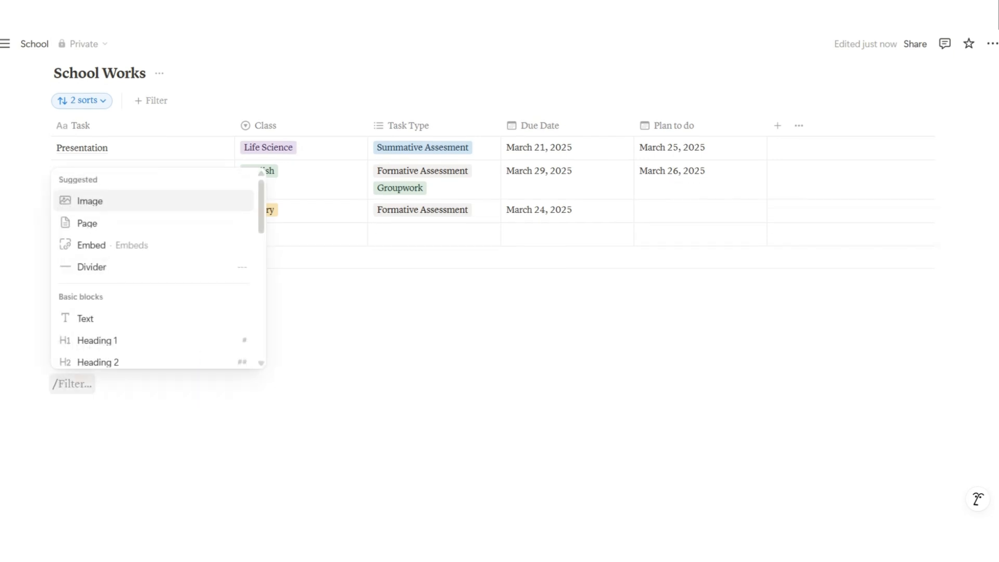
key("Return")
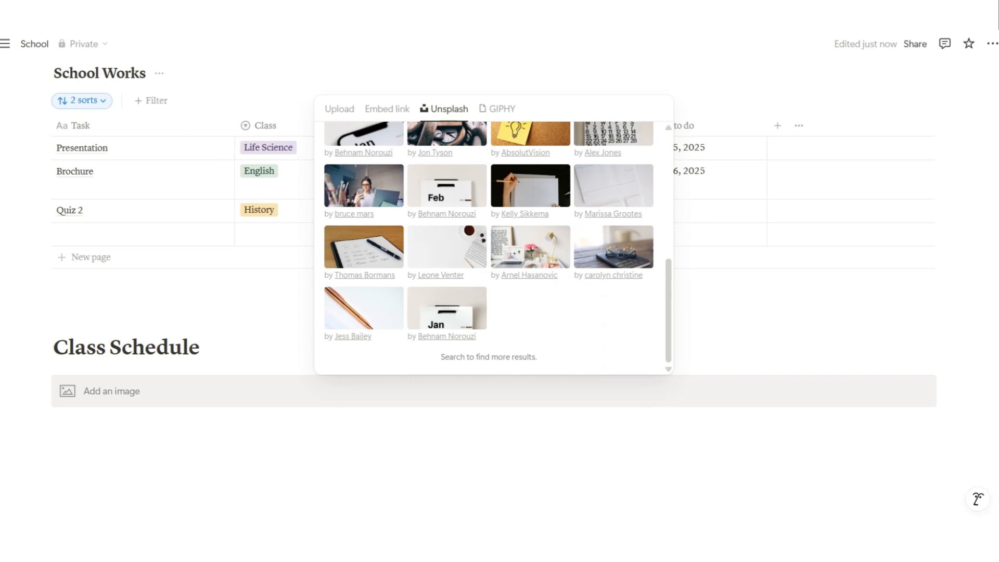
left_click(234, 391)
left_click_drag(43, 385, 96, 367)
left_click(572, 321)
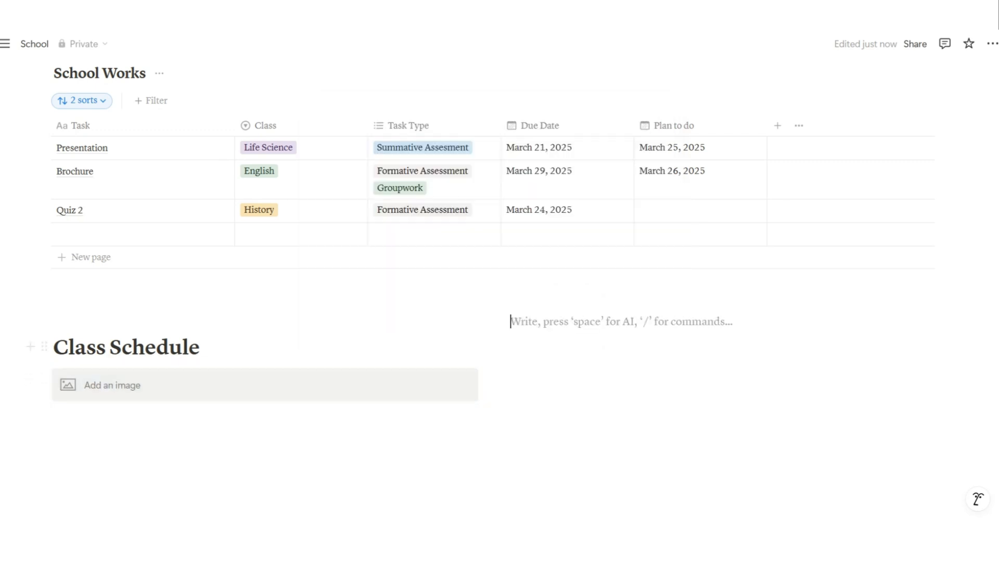
Bring up the slash menu in the empty column and find the Database view options
type("/")
scroll(612, 196, "down", 11)
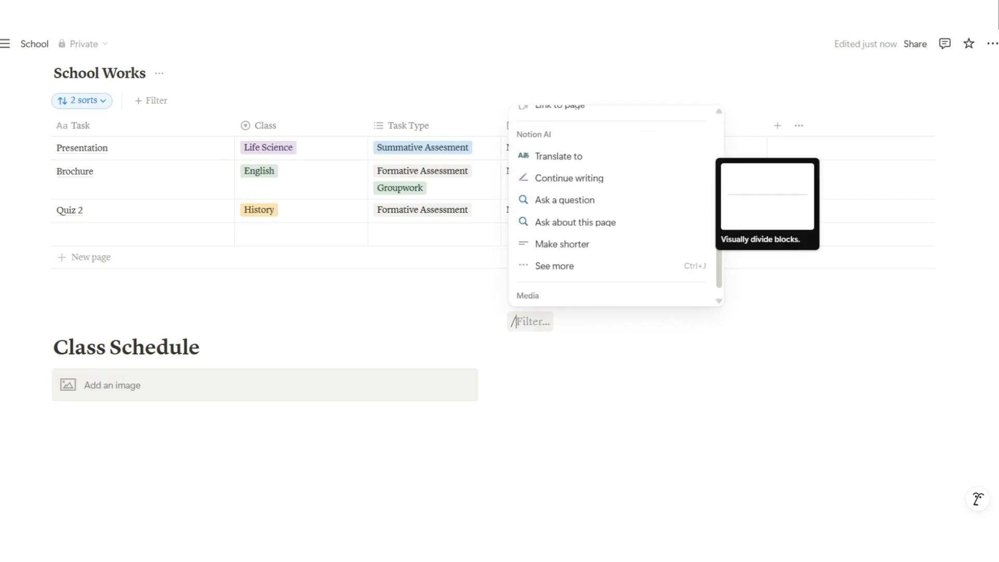
scroll(611, 190, "up", 1)
scroll(611, 180, "up", 3)
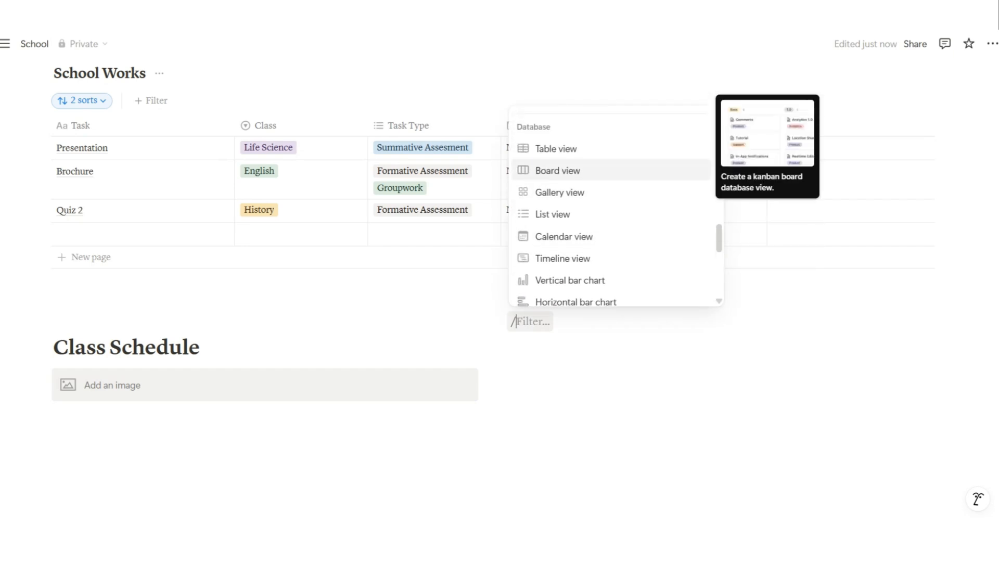
scroll(612, 203, "down", 4)
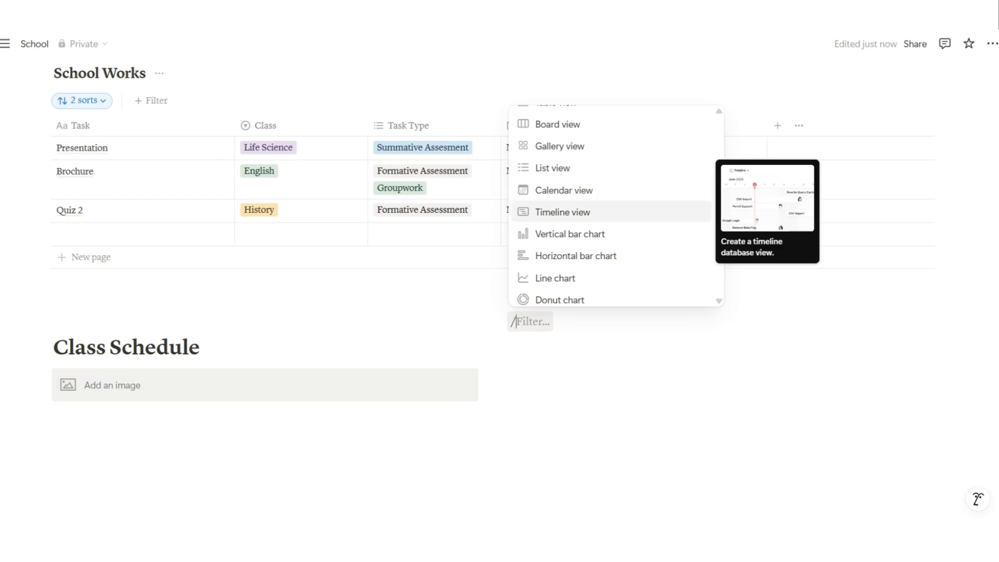
Insert a Calendar view linked to the School Works database by pasting its link
left_click(612, 191)
left_click(830, 80)
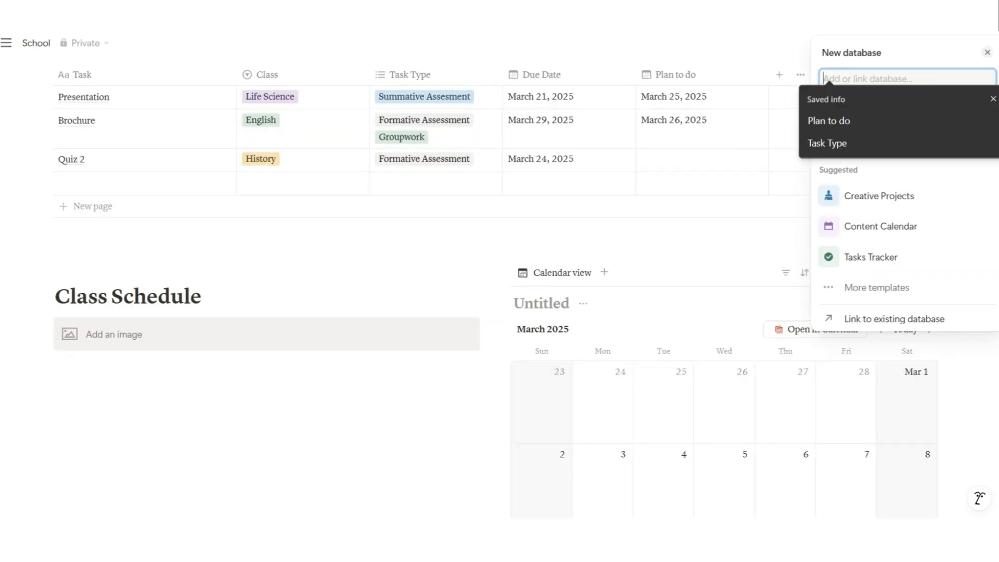
key("ctrl+v")
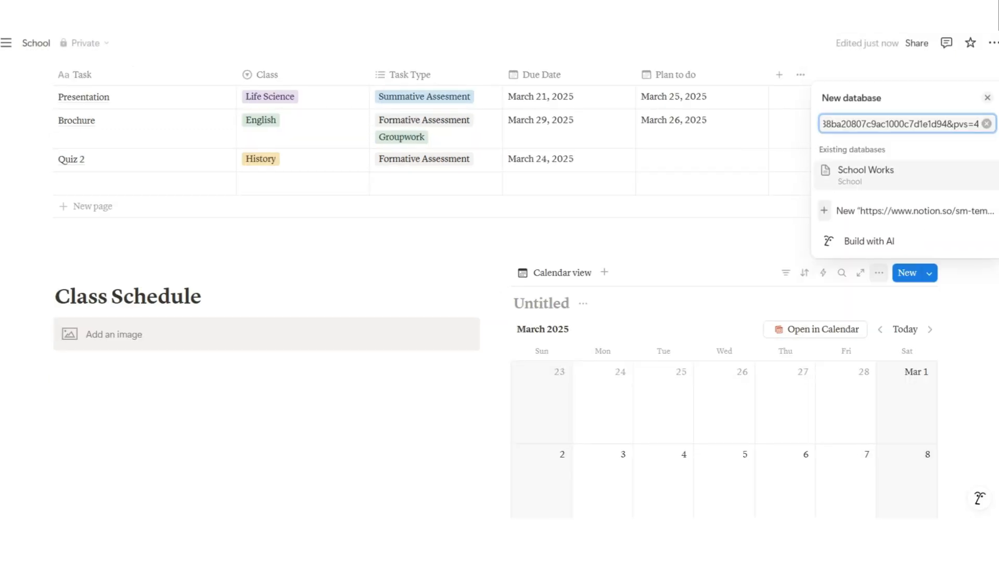
key("Return")
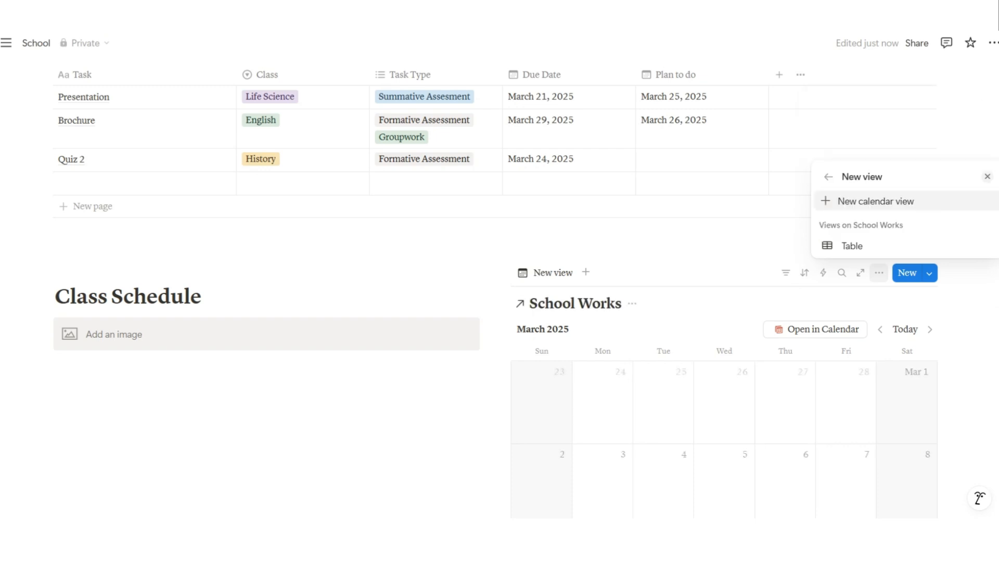
key("Escape")
scroll(723, 287, "down", 6)
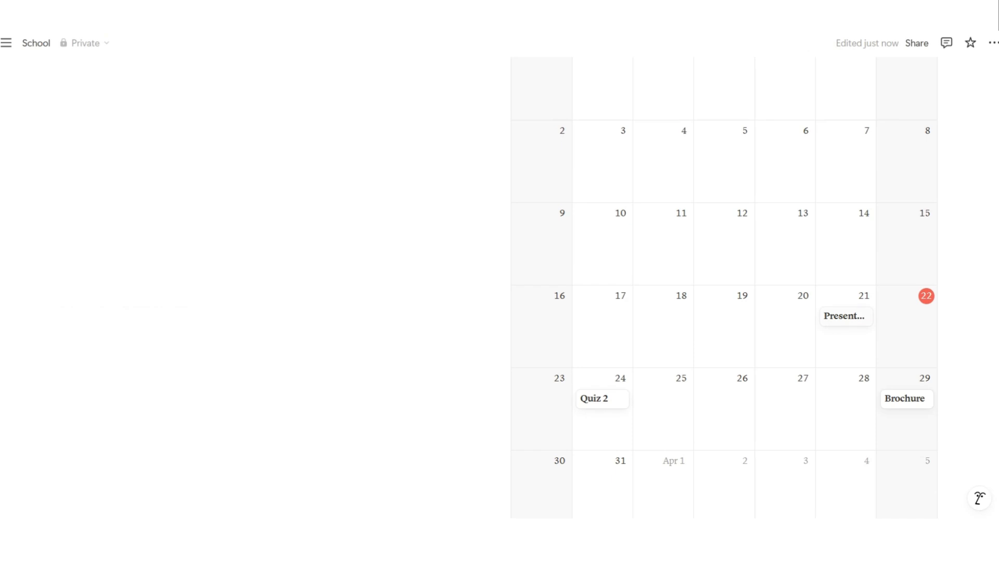
scroll(723, 286, "up", 4)
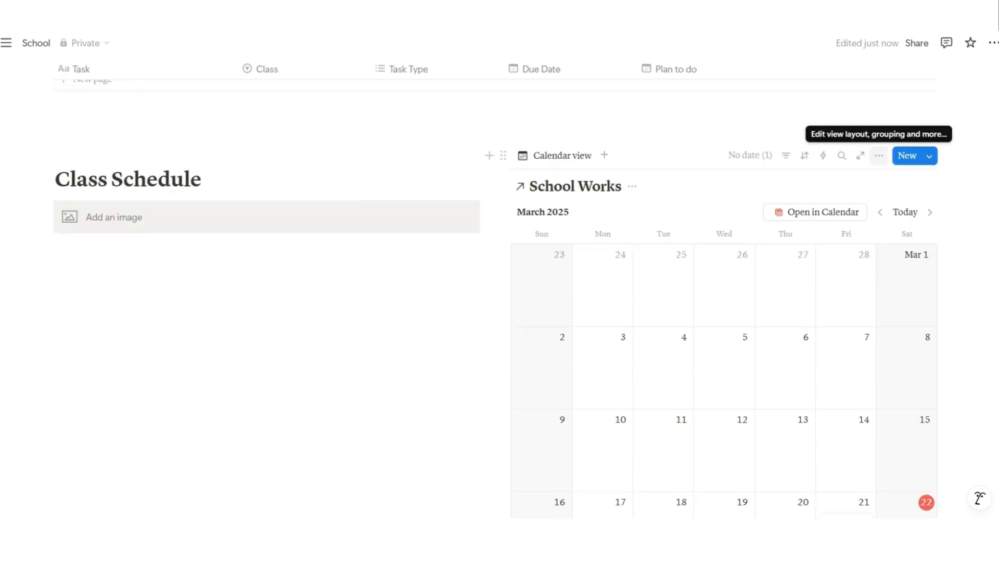
Show the Task Type and Class properties on the calendar entries
left_click(878, 155)
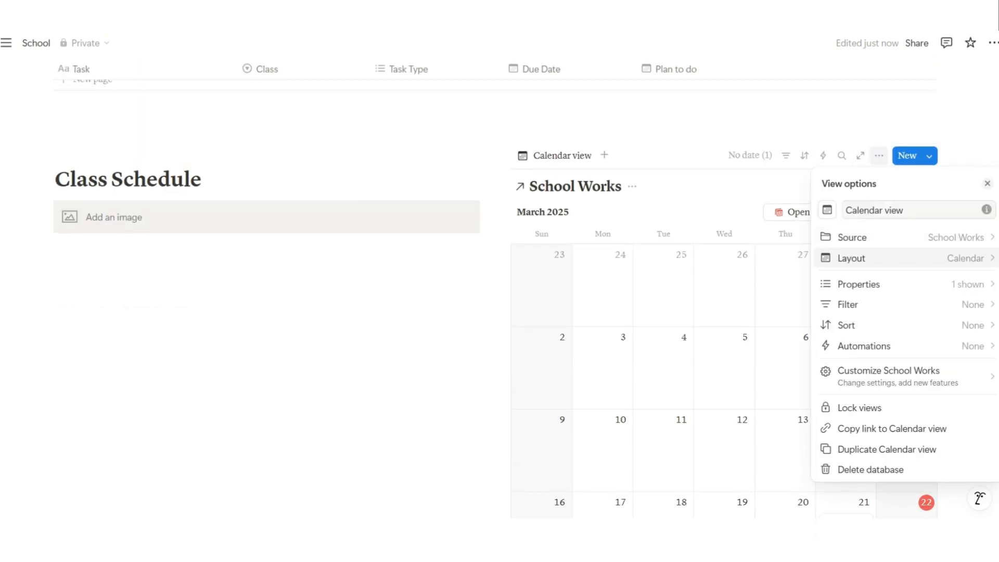
left_click(884, 284)
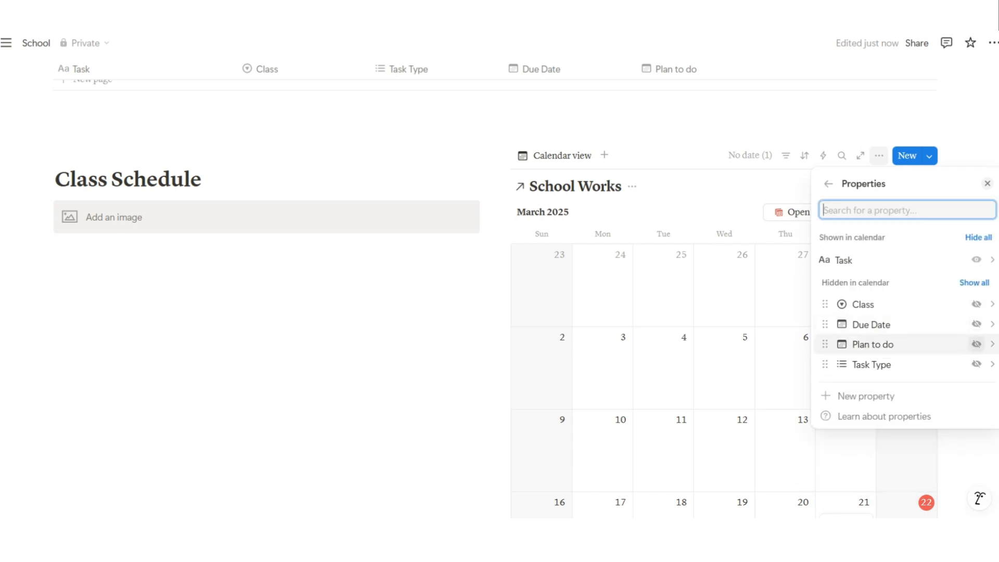
left_click(976, 364)
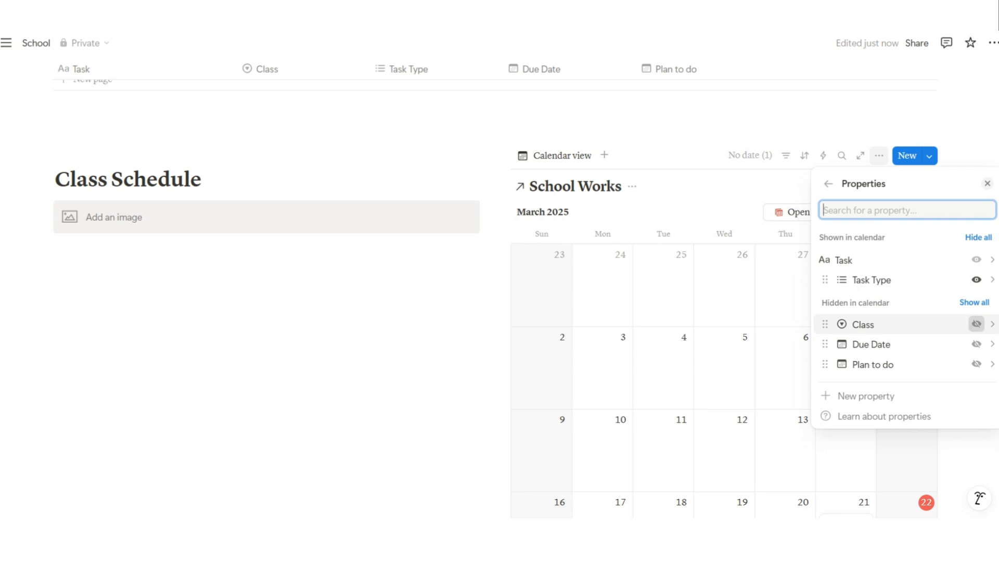
left_click(976, 323)
key("Escape")
scroll(723, 281, "down", 6)
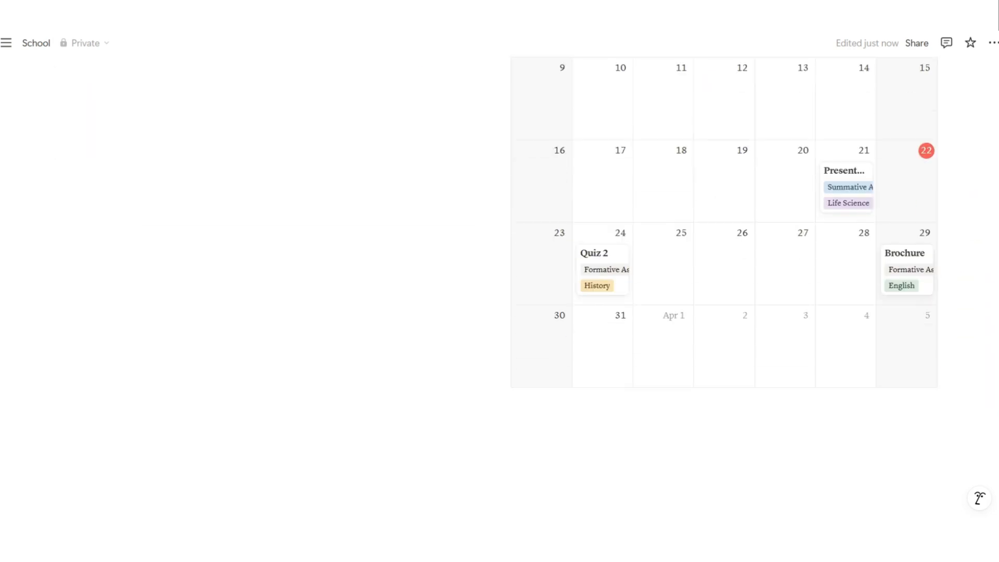
scroll(724, 280, "up", 5)
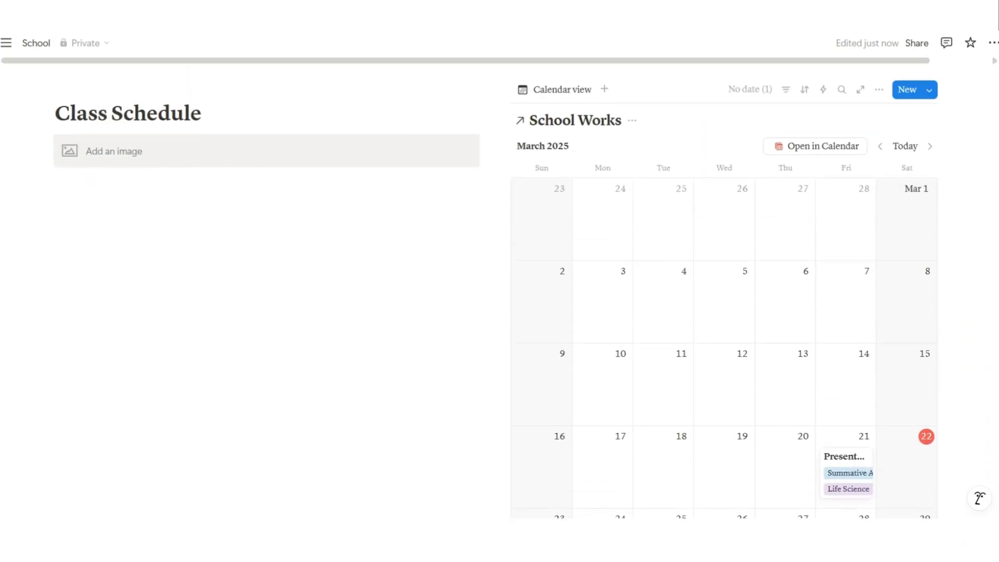
scroll(724, 281, "down", 3)
scroll(723, 281, "up", 5)
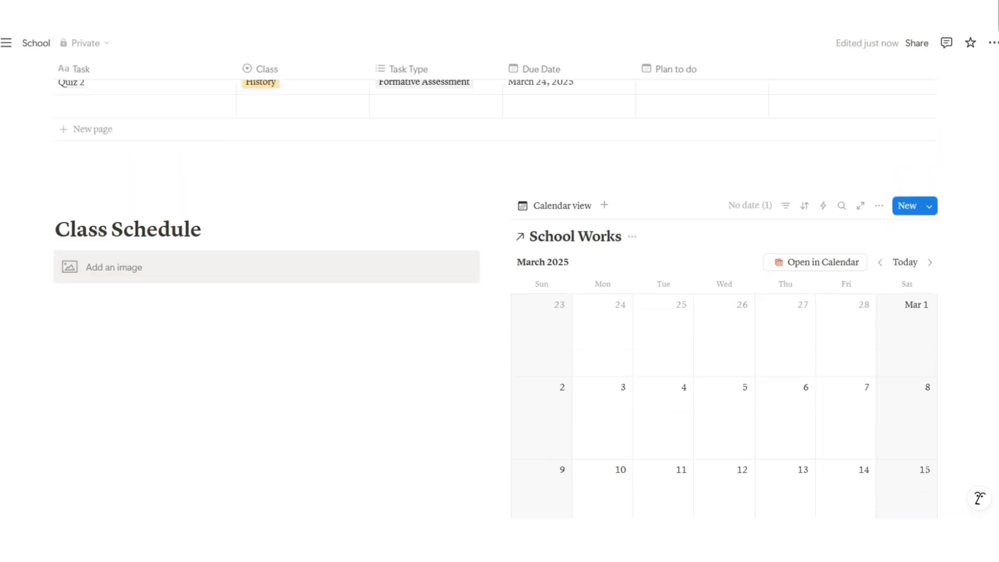
scroll(723, 281, "up", 10)
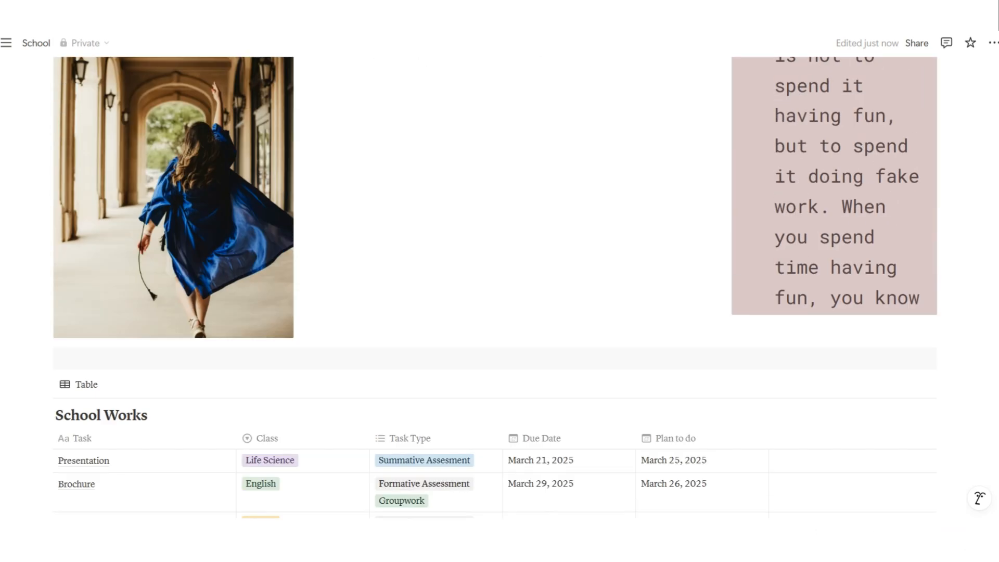
scroll(723, 281, "up", 4)
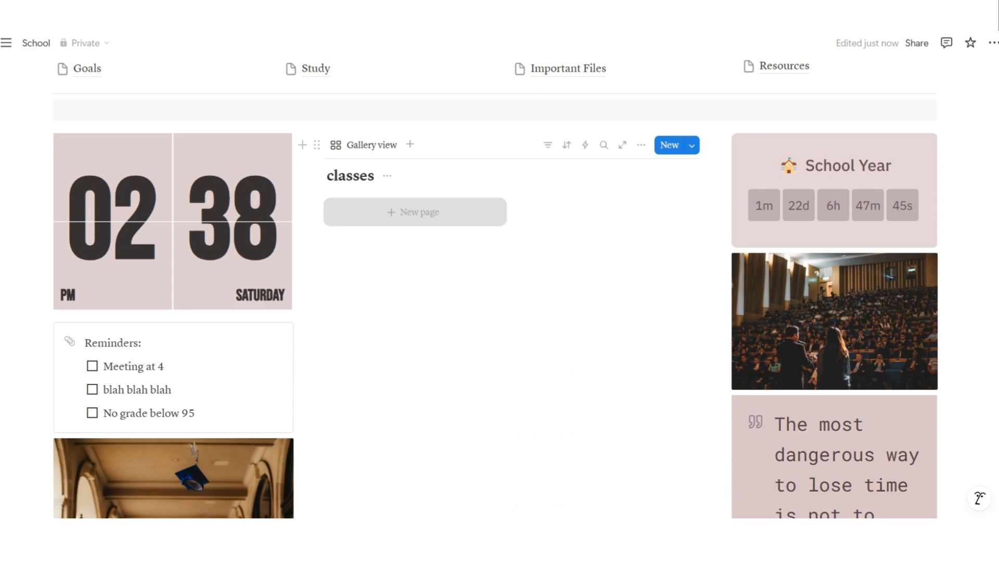
left_click(414, 212)
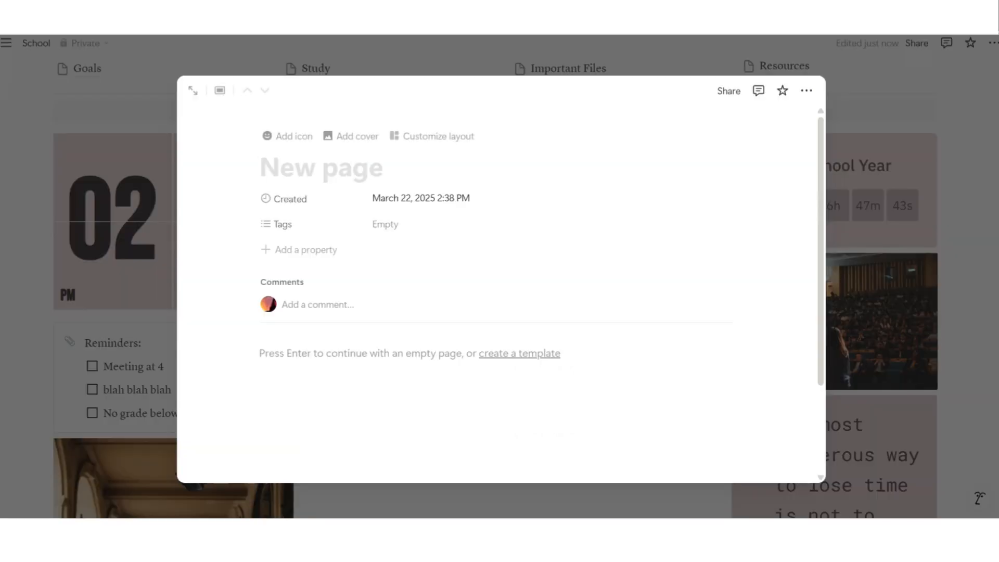
Title the new classes page History and delete its Created property
left_click(193, 90)
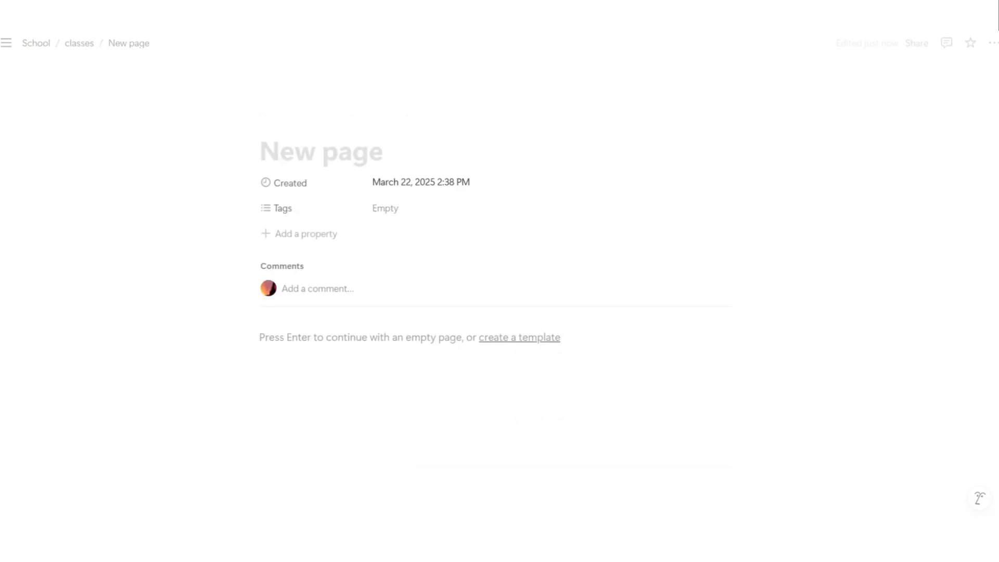
type("History")
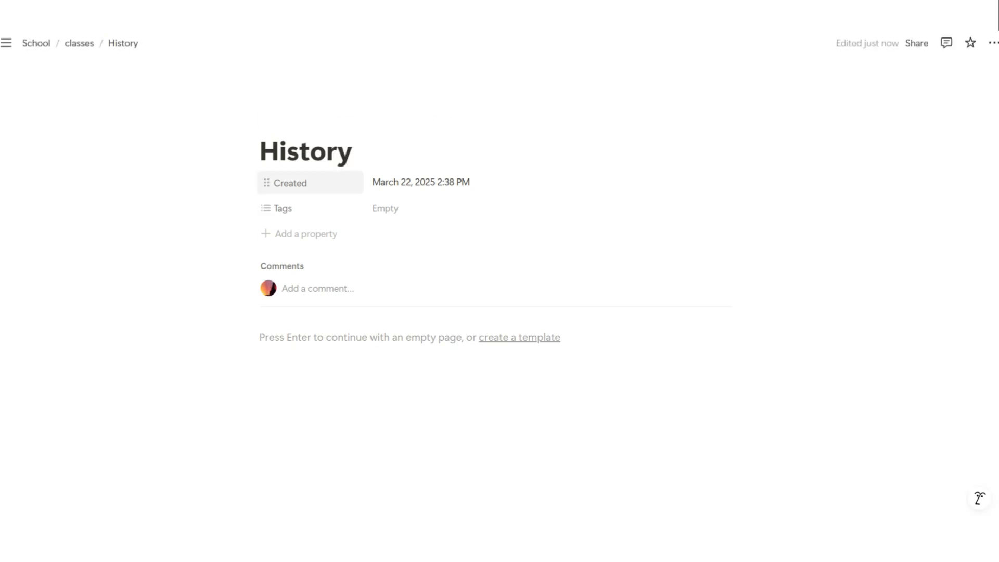
left_click(286, 182)
left_click(316, 295)
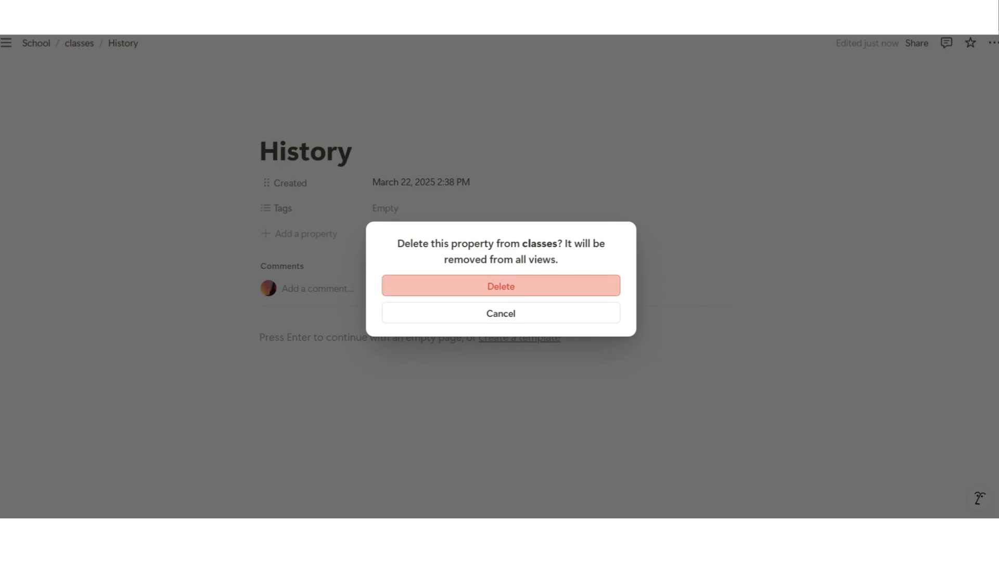
left_click(499, 285)
Rename the Tags property to Schedule and add a new Multi-select property
left_click(283, 183)
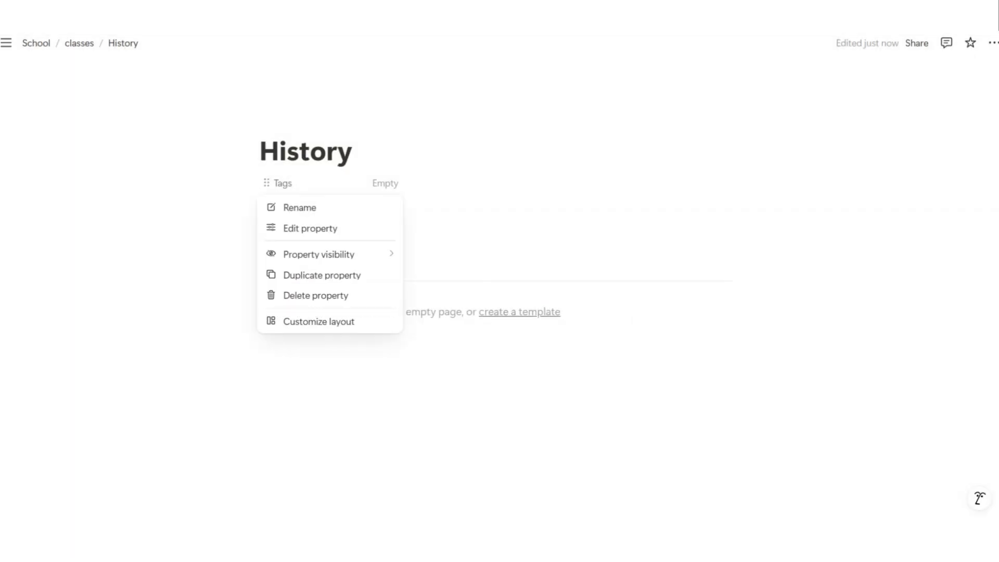
left_click(305, 228)
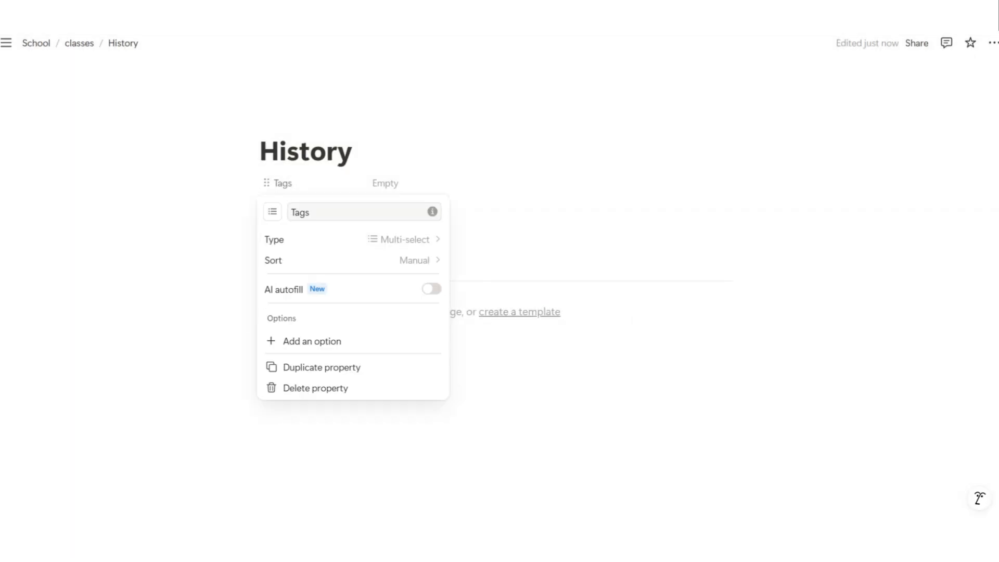
double_click(300, 212)
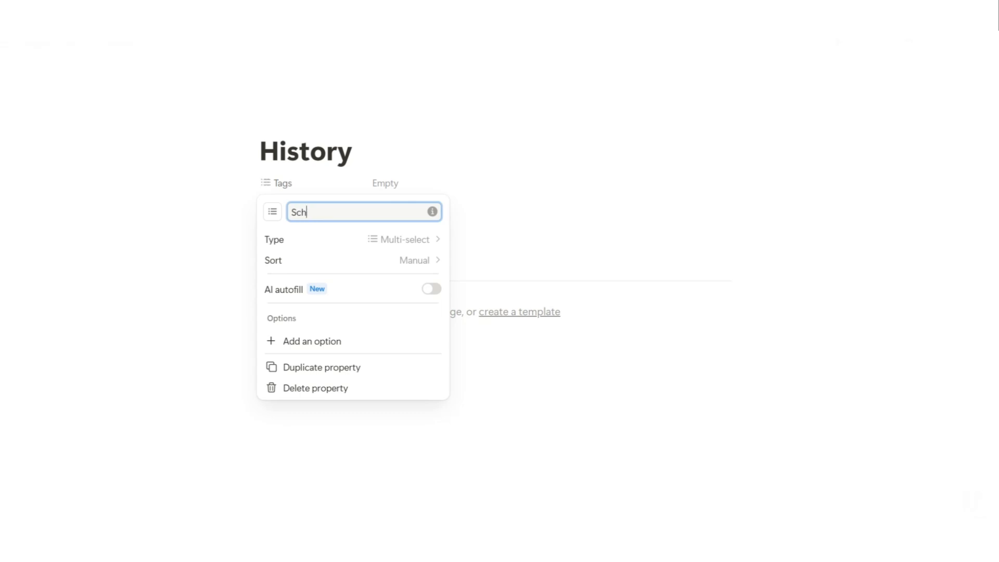
type("Schedule")
key("Return")
left_click(299, 206)
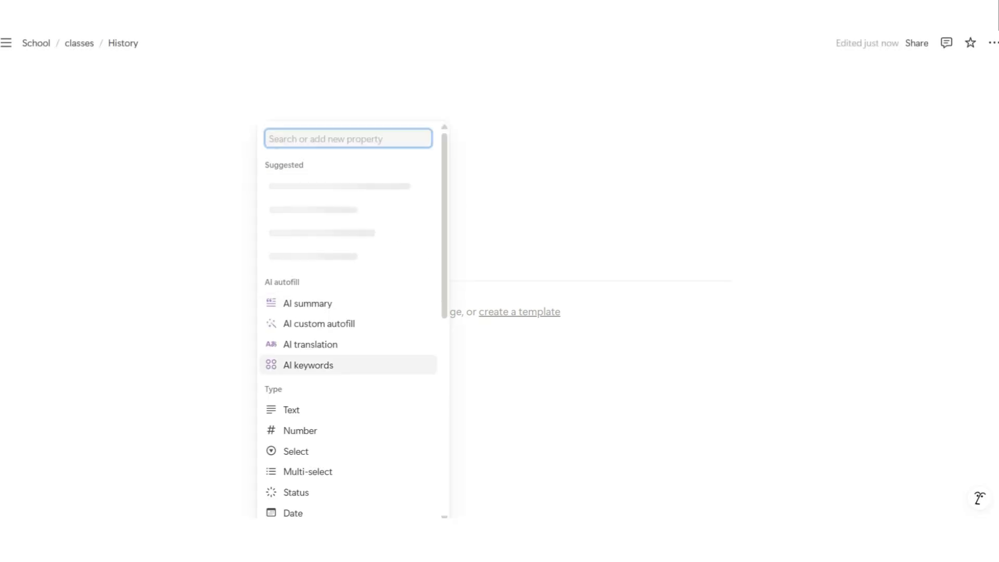
left_click(308, 471)
Name the new property Time and create Monday and Tuesday Schedule options, fixing the Tuesday typo
type("Time")
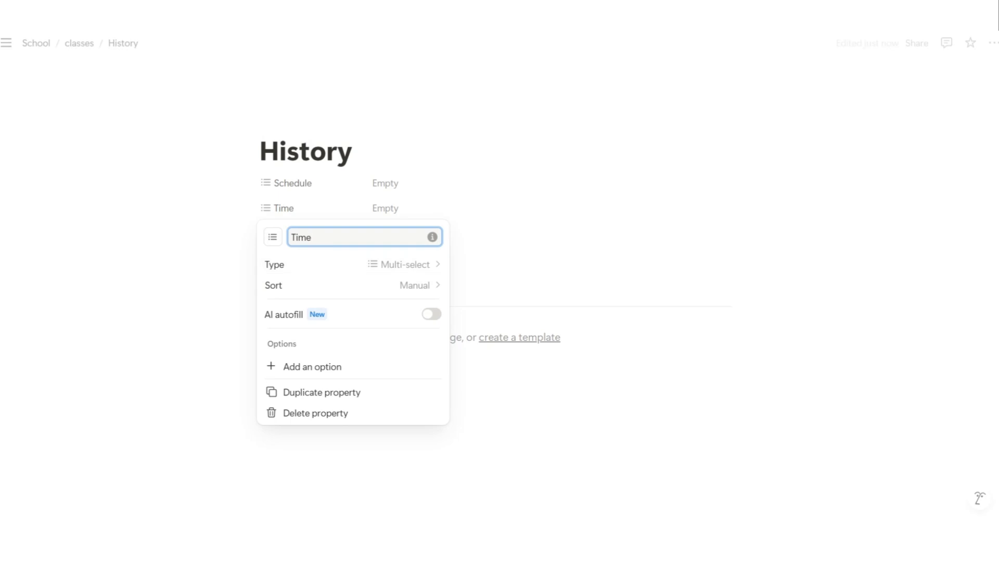
key("Return")
left_click(468, 182)
type("Monday")
key("Return")
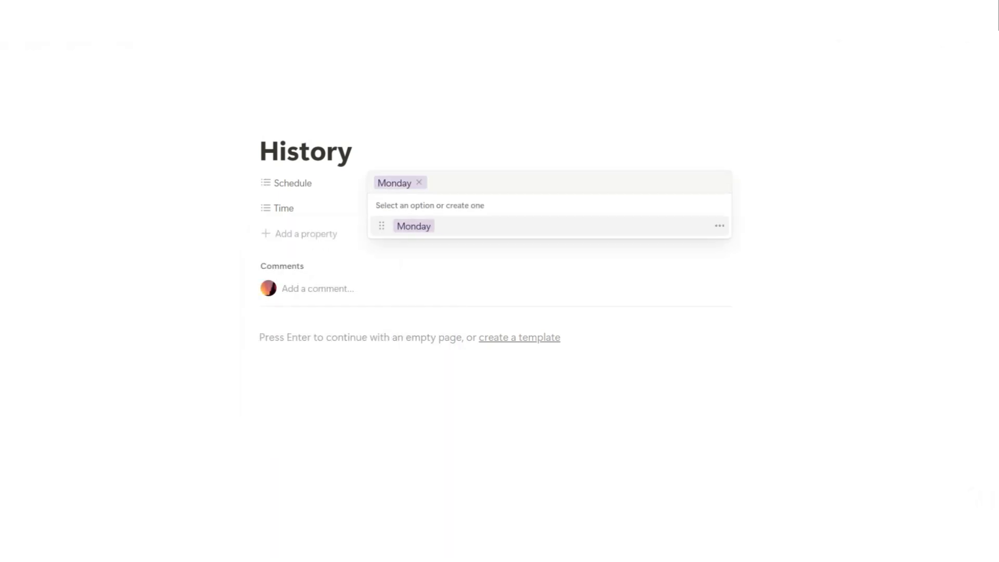
type("Tuesay")
key("Return")
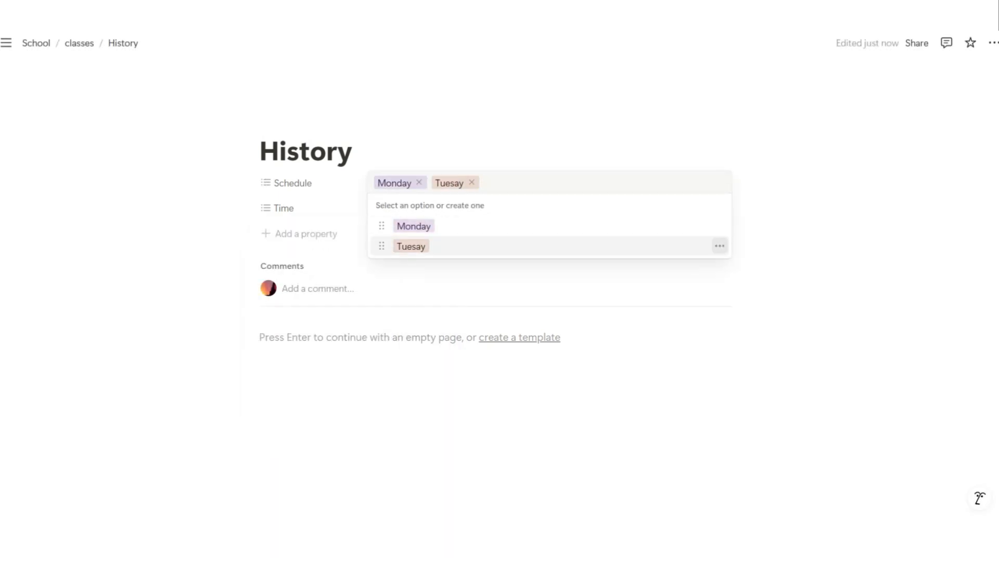
left_click(719, 247)
key("Right")
type("d")
key("Return")
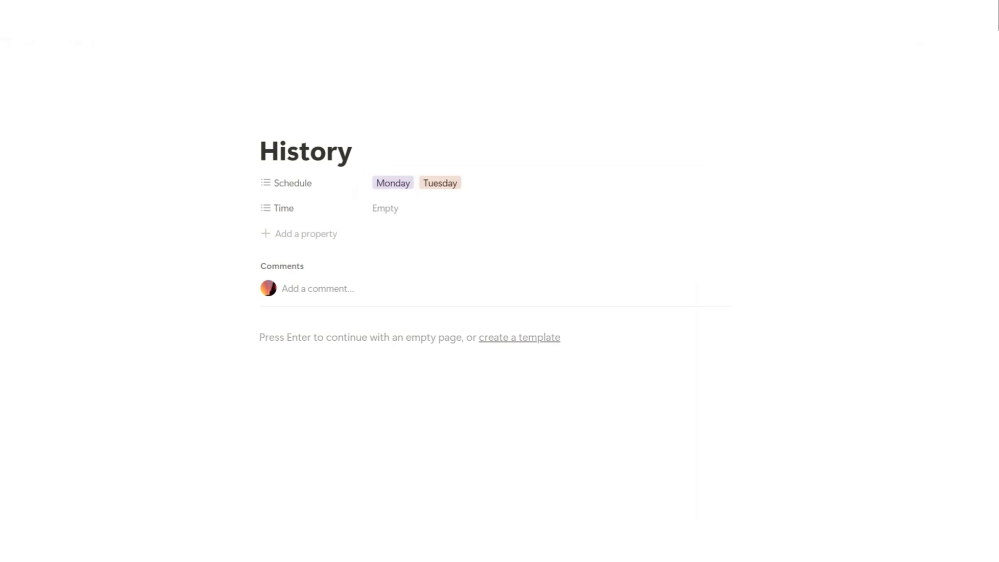
Add Wednesday, Thursday and Friday Schedule options, correcting the Thursday spelling
left_click(718, 182)
type("Wednesday")
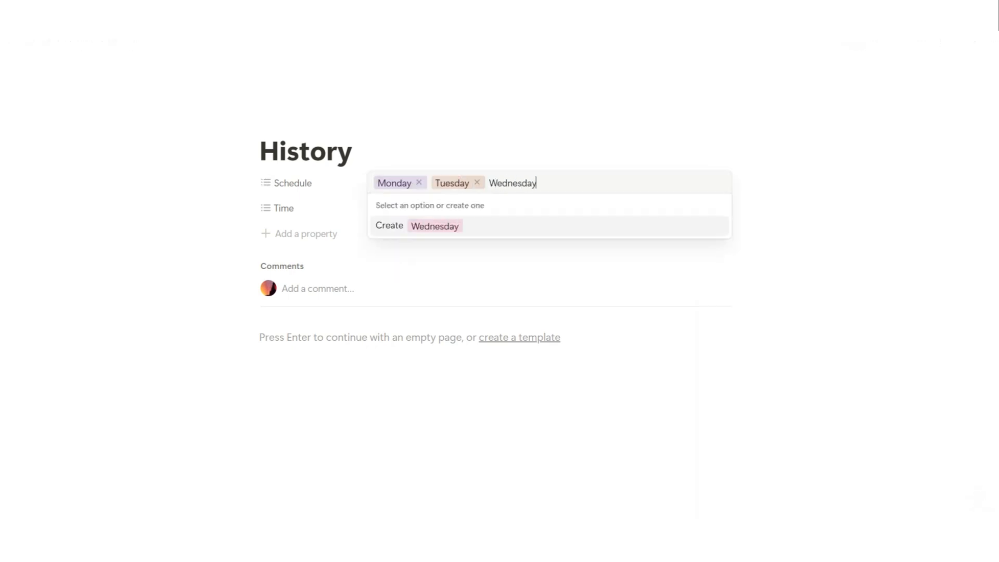
key("Return")
type("Thrusday")
key("Return")
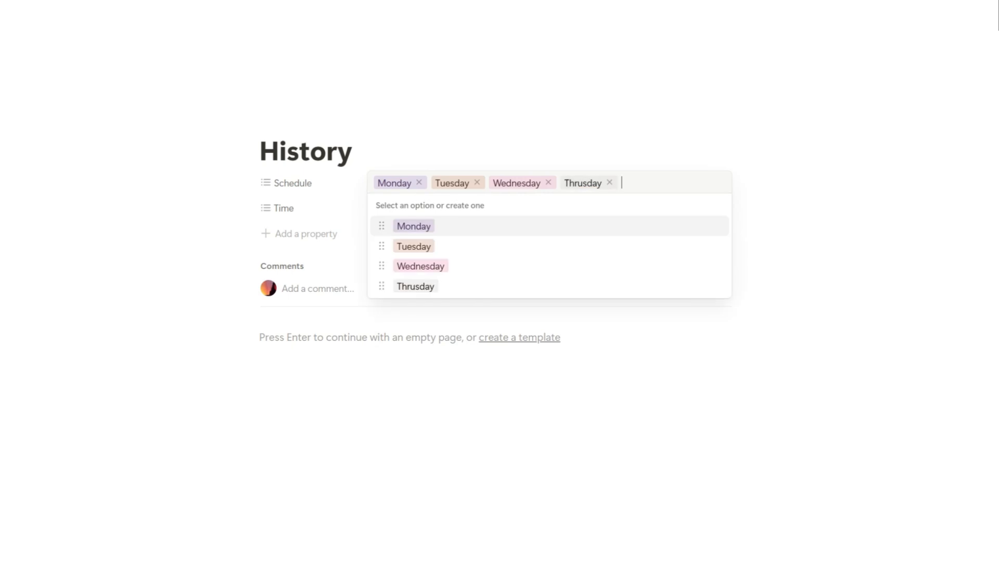
key("BackSpace")
left_click(718, 286)
left_click(742, 248)
key("BackSpace")
key("BackSpace")
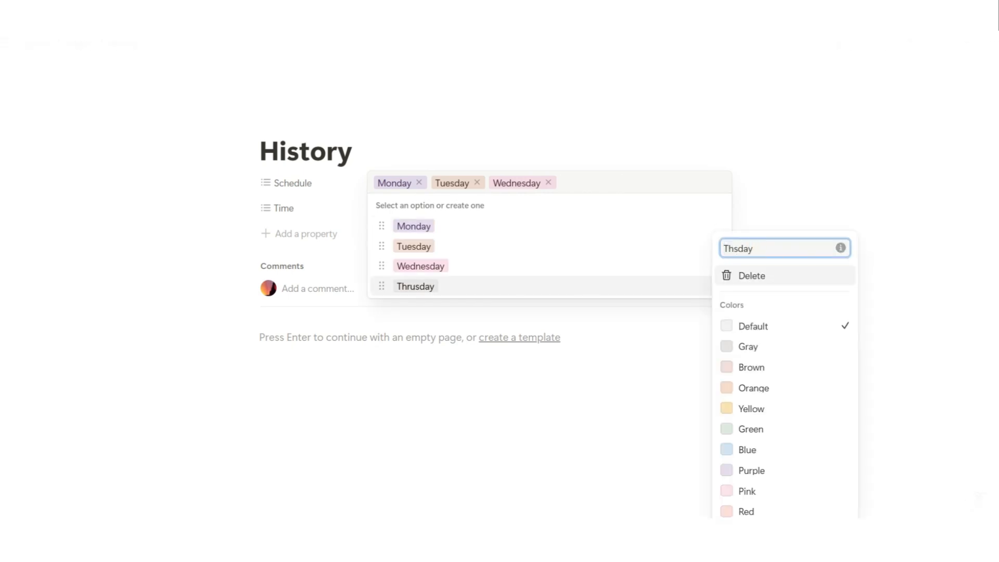
key("Return")
left_click(719, 181)
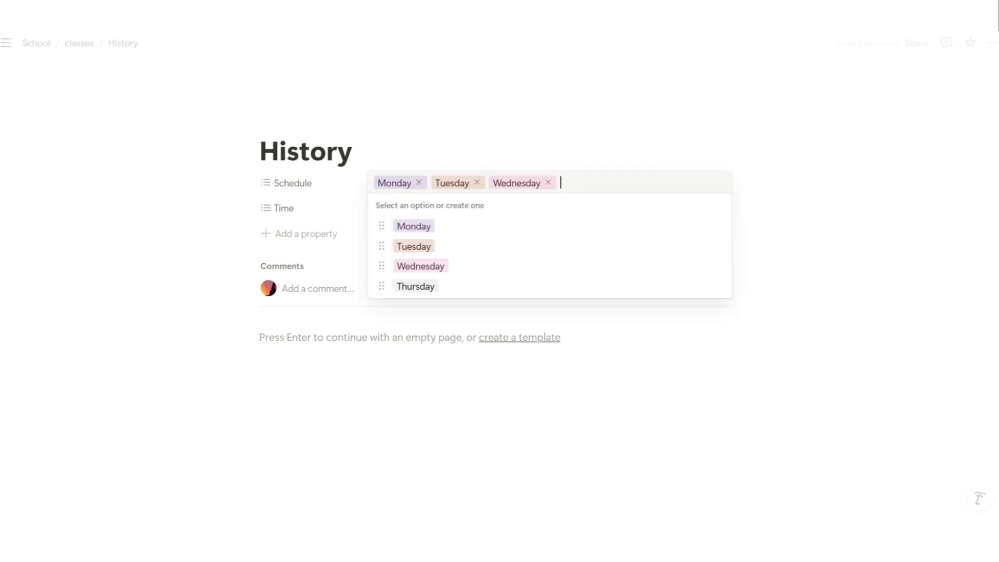
type("Friday")
key("Return")
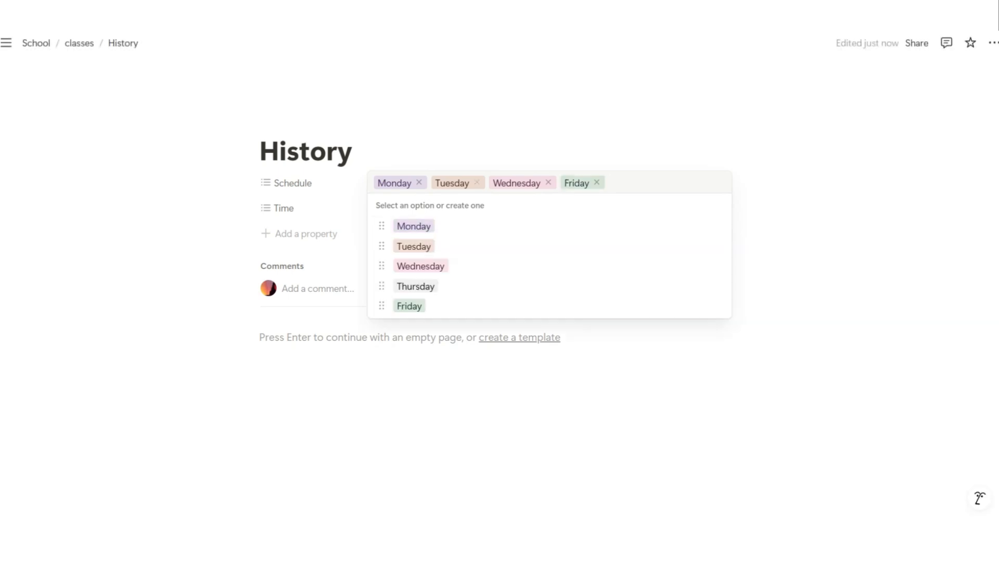
Leave the Schedule as Monday and Thursday, removing Tuesday, Wednesday and Friday
left_click(477, 182)
left_click(491, 183)
left_click(468, 182)
left_click(415, 286)
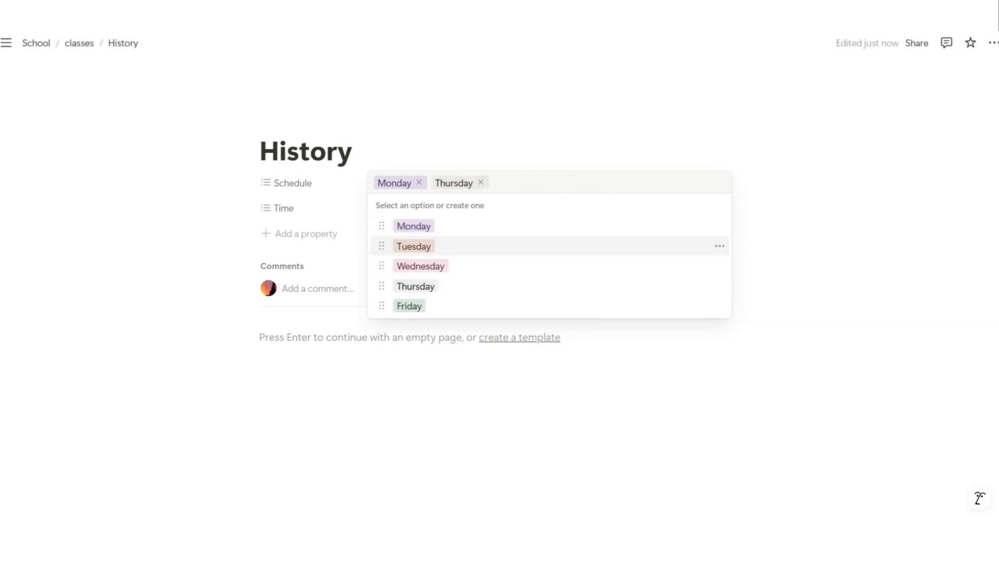
Set Time to a new 7:30 am - 9:00 am option
left_click(395, 208)
type("7")
key("BackSpace")
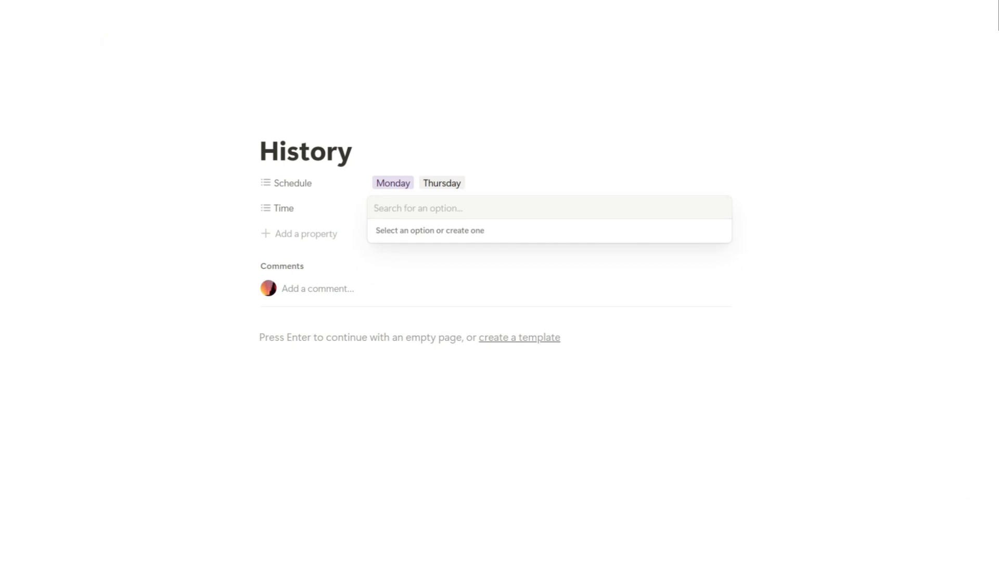
type("7:30 am - 9:00")
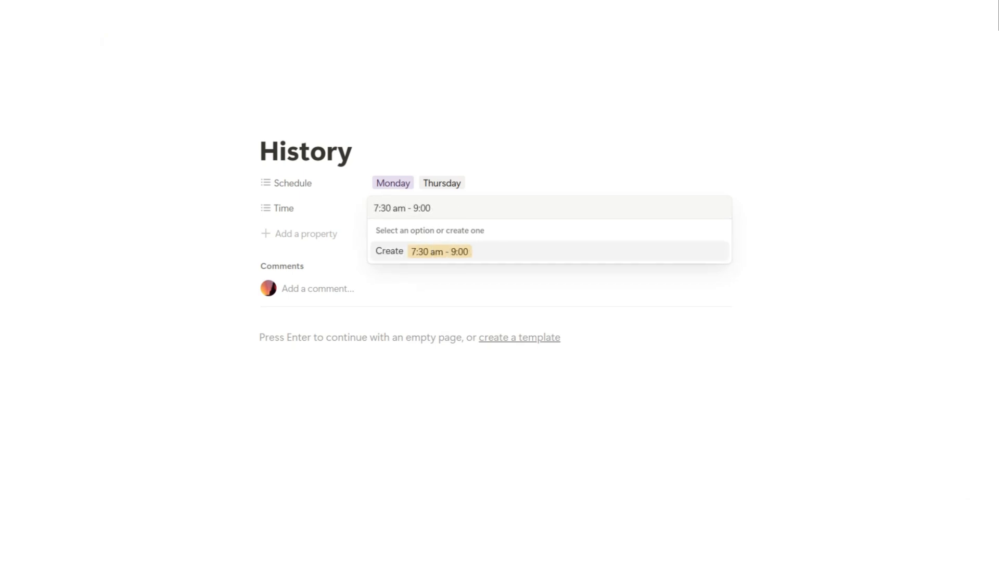
type(" am")
key("Return")
key("Escape")
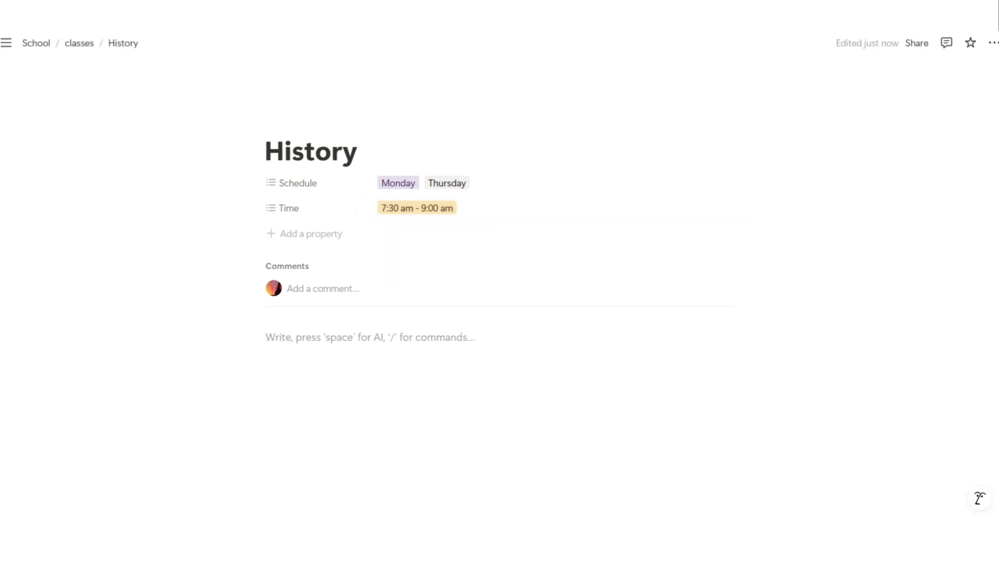
Switch History to full width with the Serif font and arrange its body into two columns
left_click(993, 42)
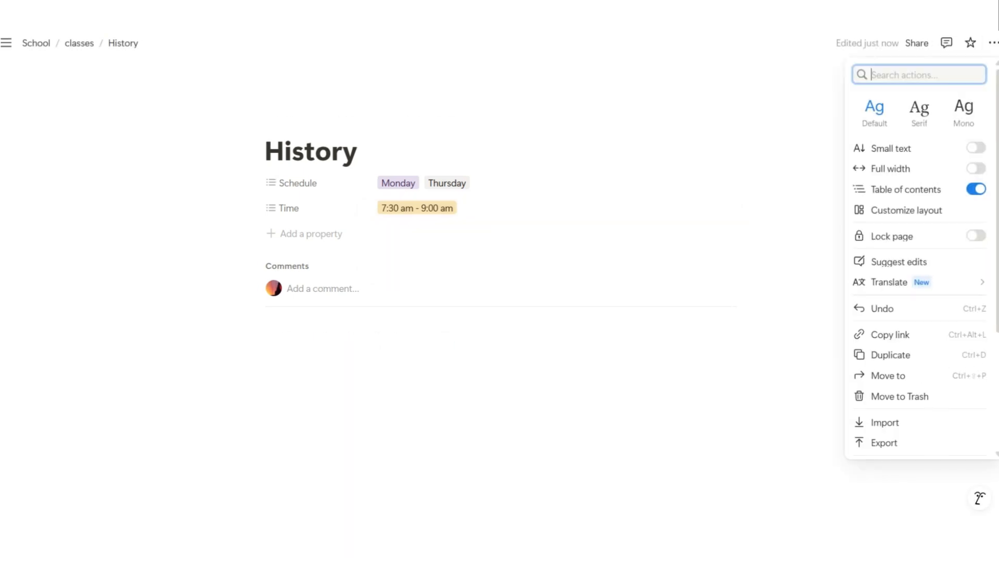
left_click(976, 168)
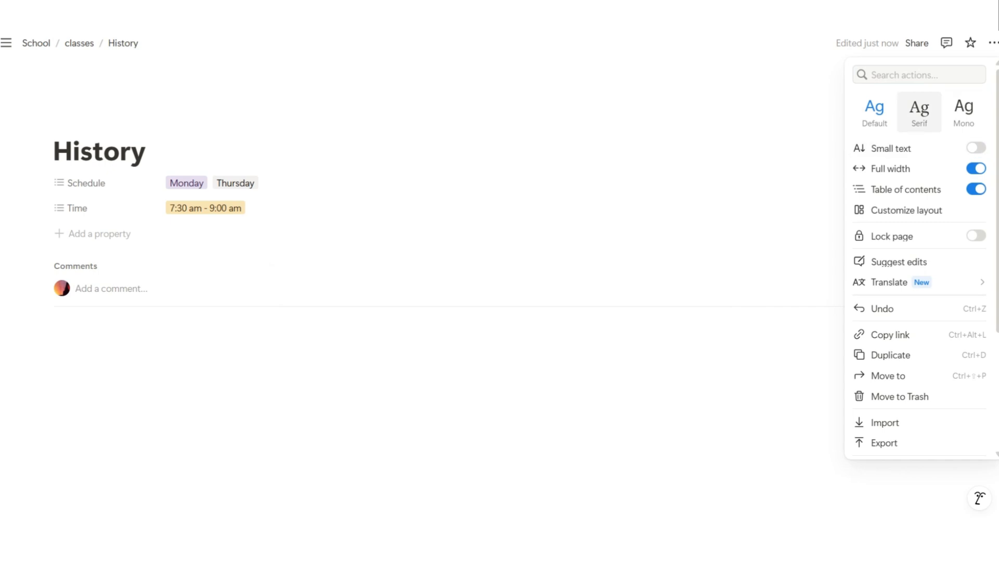
left_click(919, 113)
key("Escape")
key("Return")
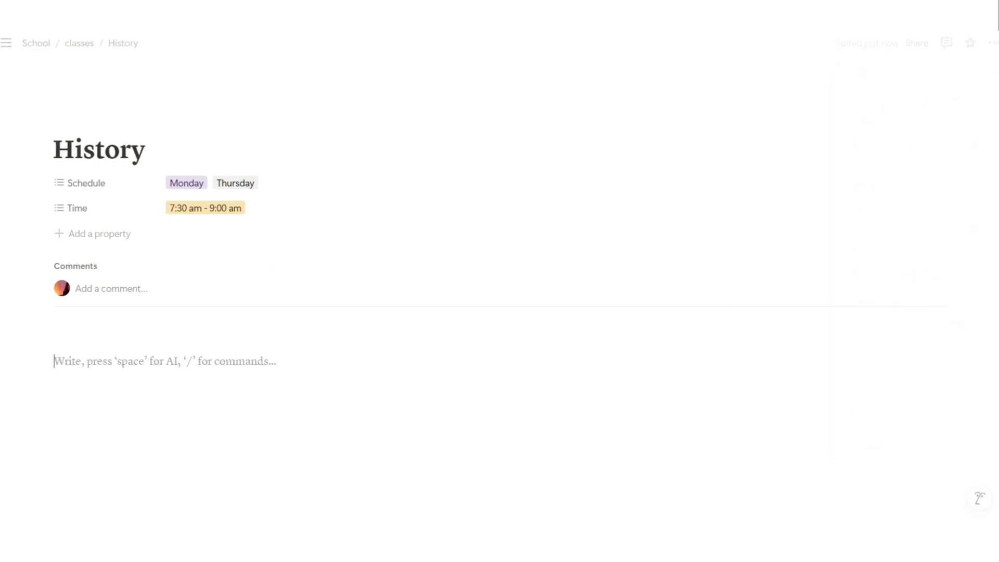
left_click_drag(45, 337, 48, 362)
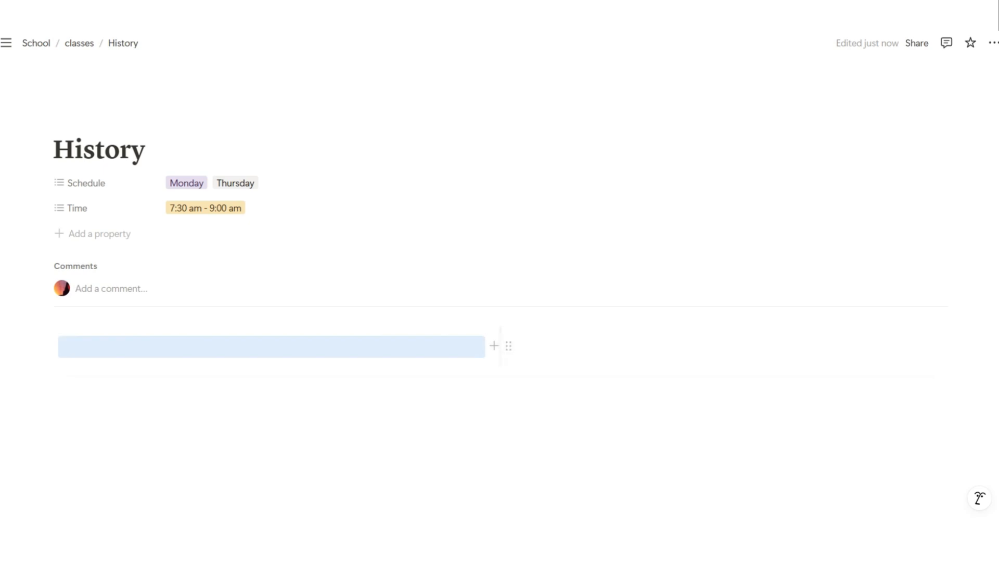
Insert the baroque ceiling painting from an Unsplash 'hist' search in the left column, then start 'Class Info' beside it
left_click(61, 347)
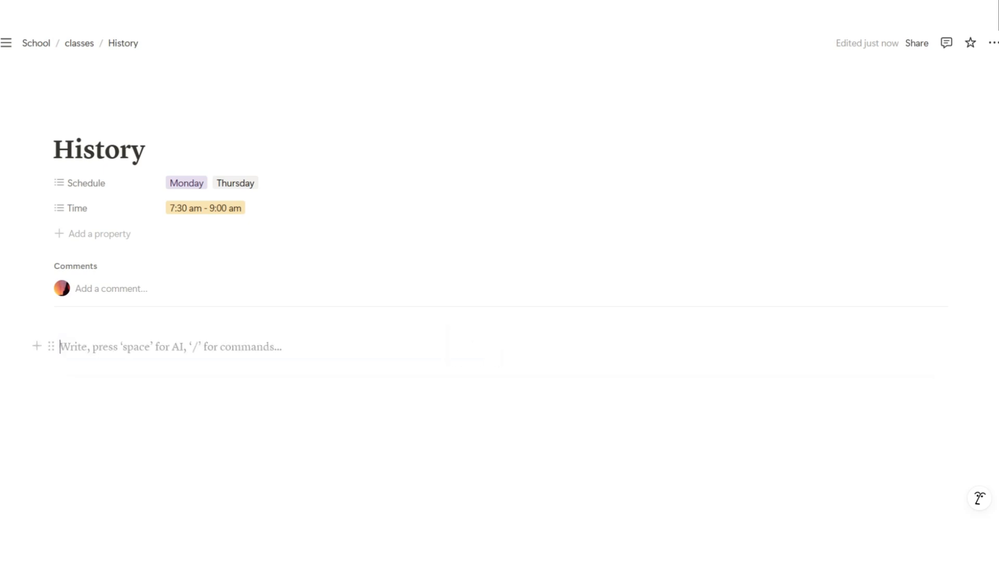
type("/")
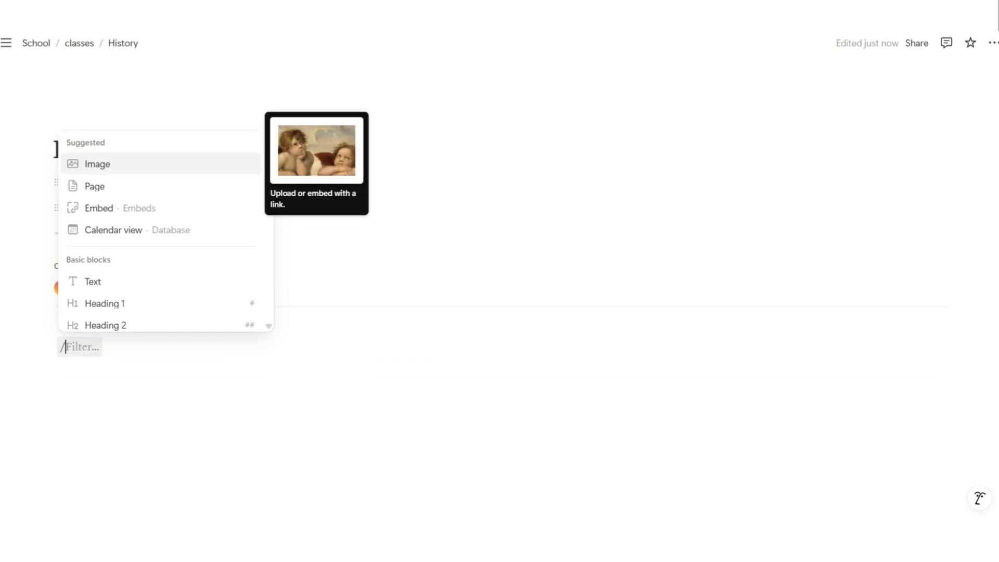
key("Return")
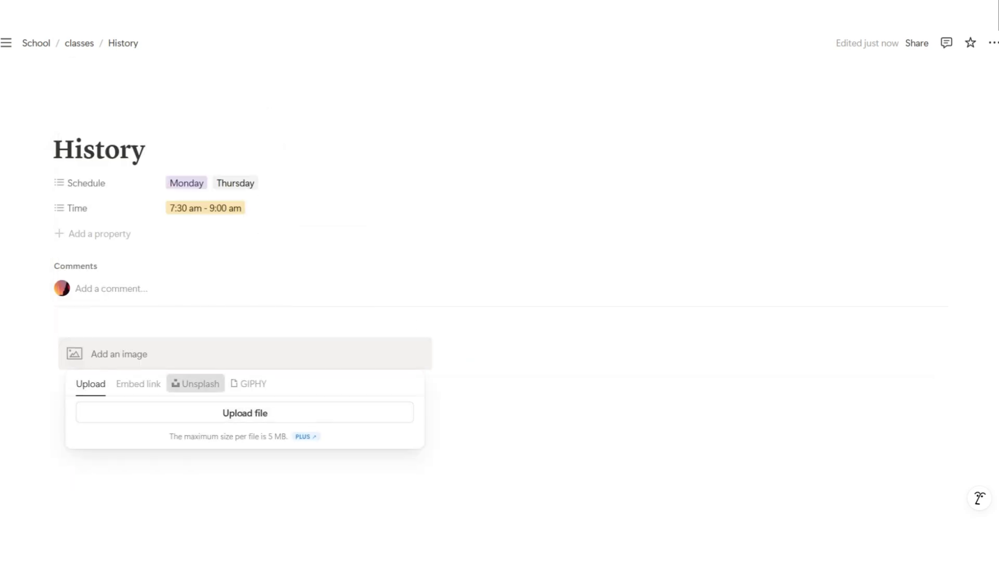
left_click(196, 383)
type("history")
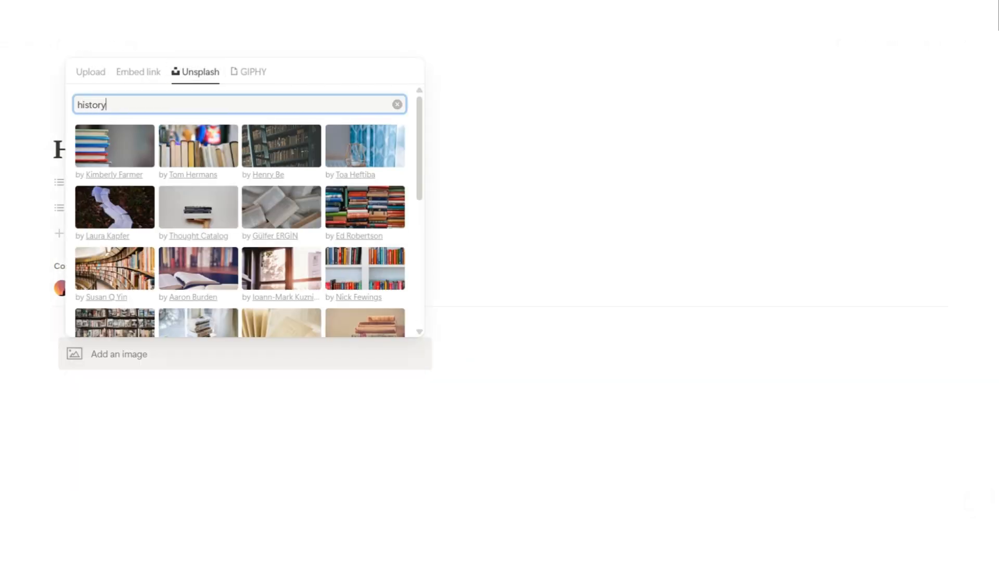
scroll(245, 208, "down", 5)
scroll(244, 208, "up", 3)
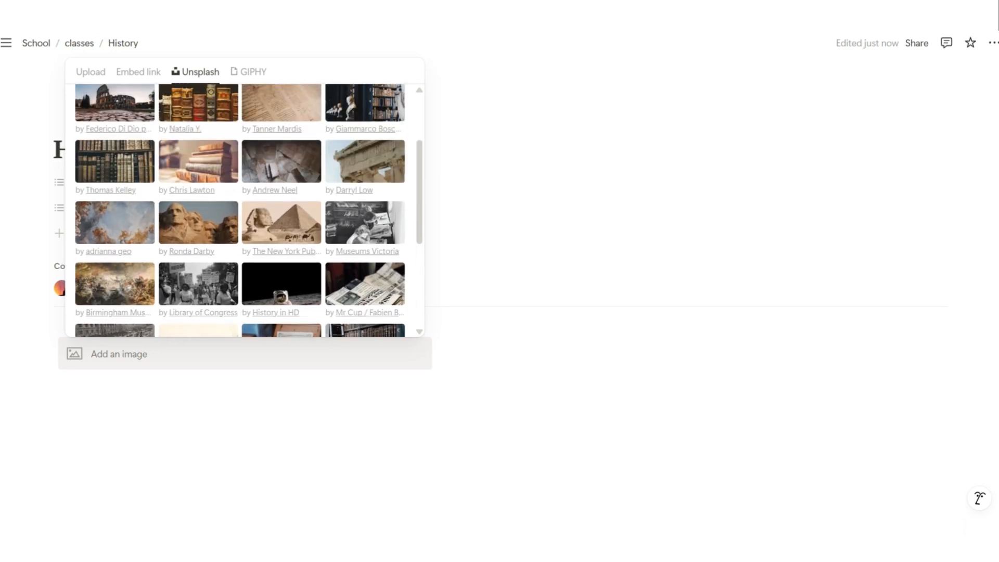
left_click(282, 223)
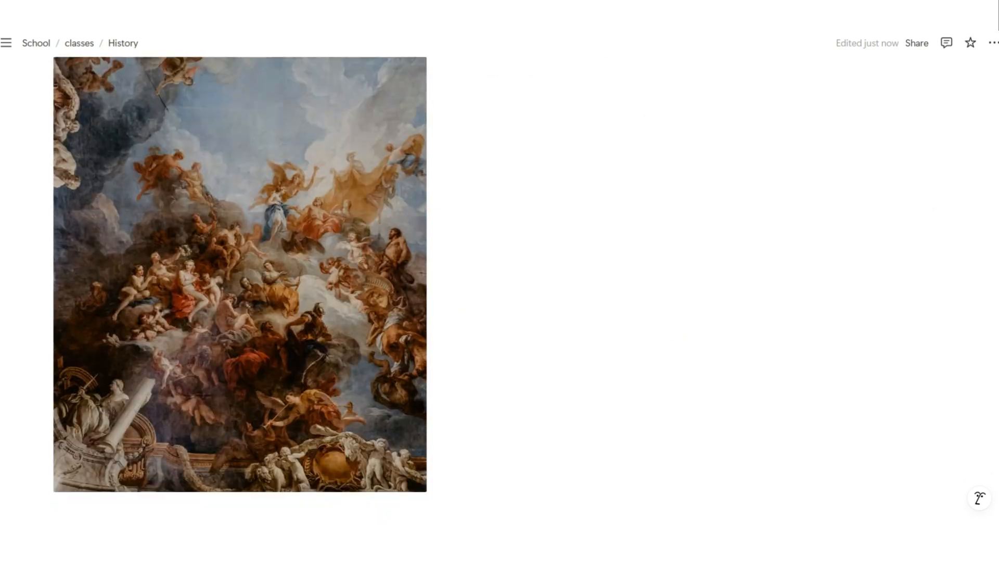
type("Class Info")
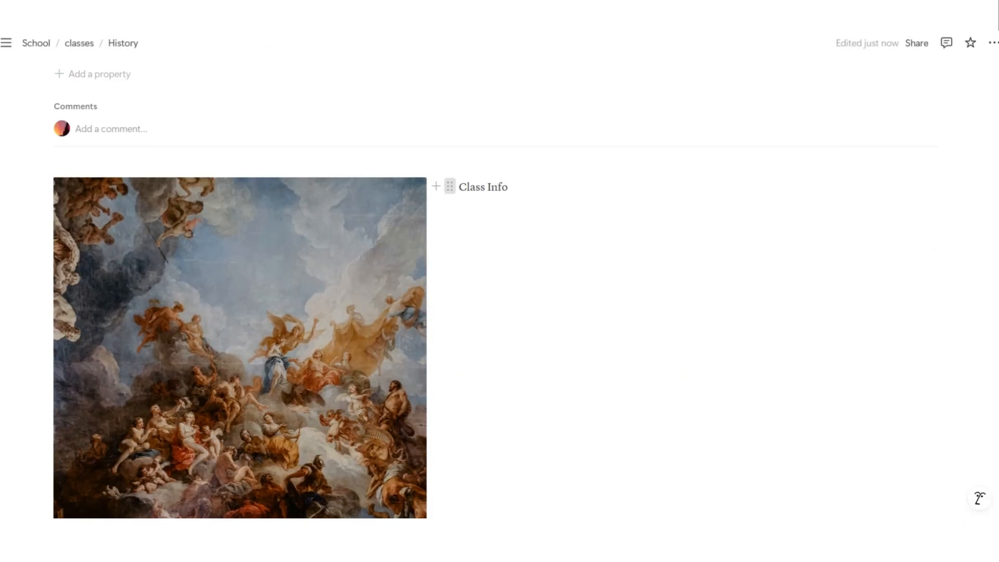
Make Class Info a Heading 1 and add 'Instructor:' and 'Contact Info:' lines beneath it
left_click(450, 186)
mouse_move(290, 198)
left_click(481, 69)
key("Return")
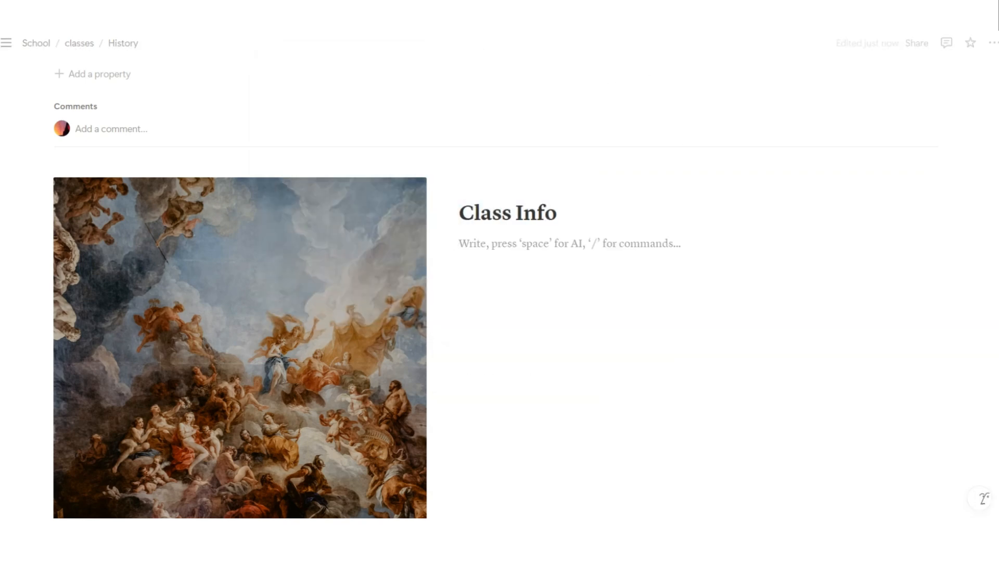
type("Instructor:")
key("Return")
type("Contact")
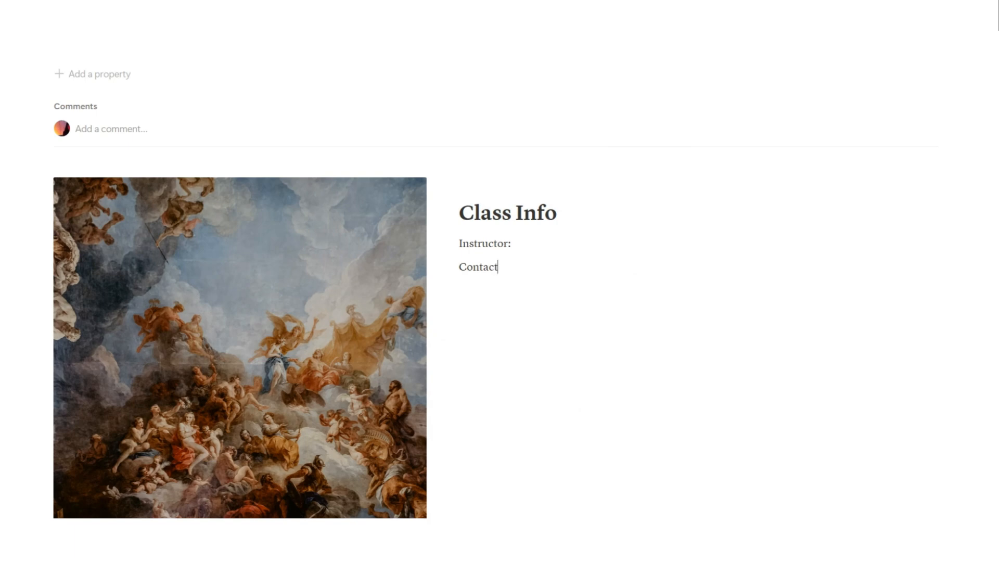
type(" Info:")
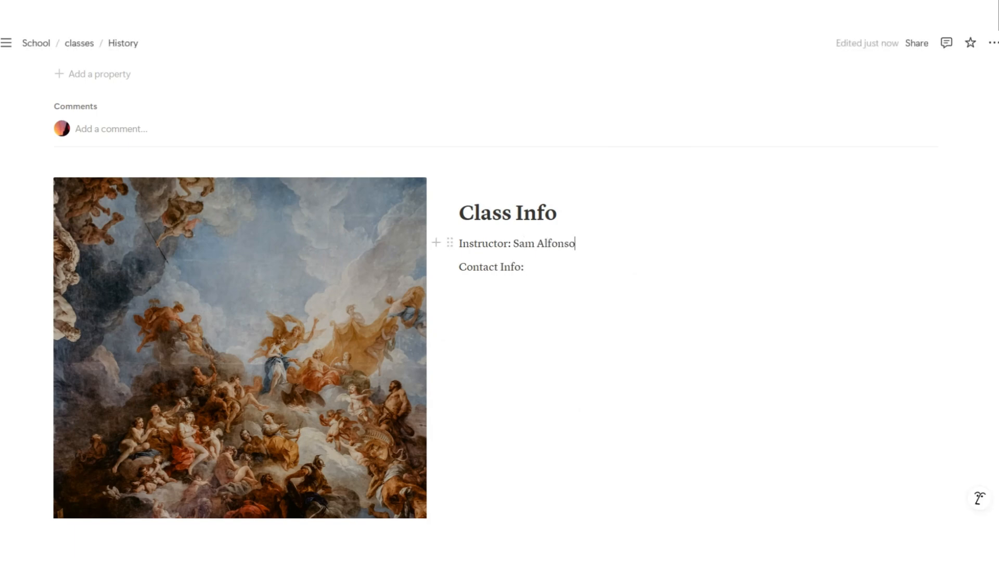
Bold 'Instructor:' and add indented 'Email:' and MS Teams lines under Contact Info
left_click_drag(512, 244, 458, 243)
key("ctrl+b")
left_click(526, 267)
key("Return")
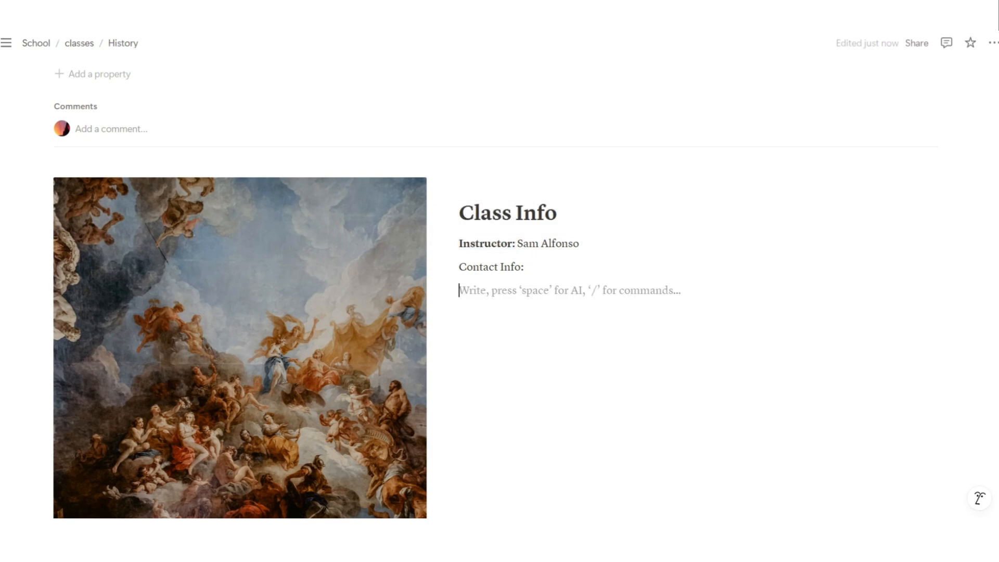
key("Tab")
type("Email:")
key("Return")
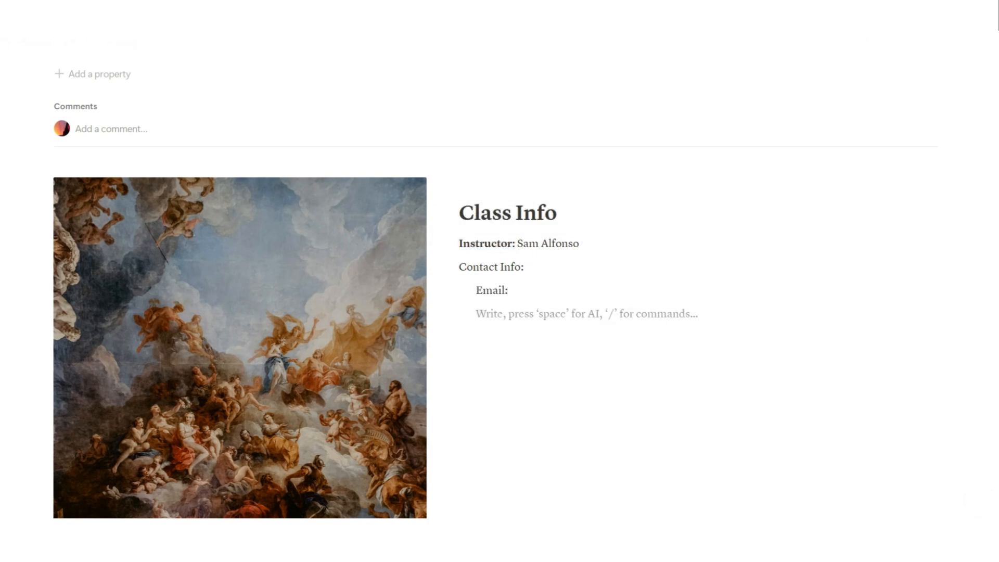
type("MS Teams -")
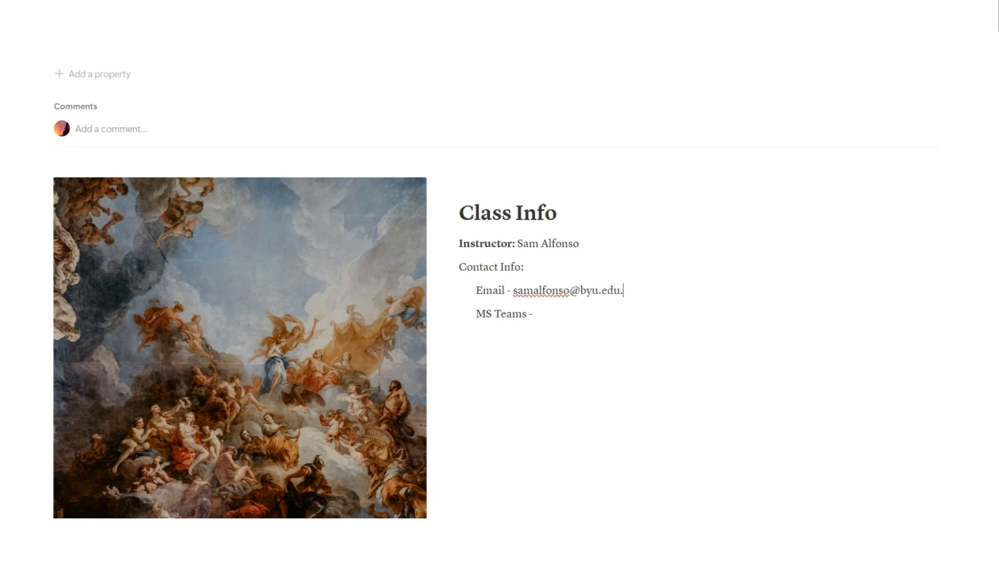
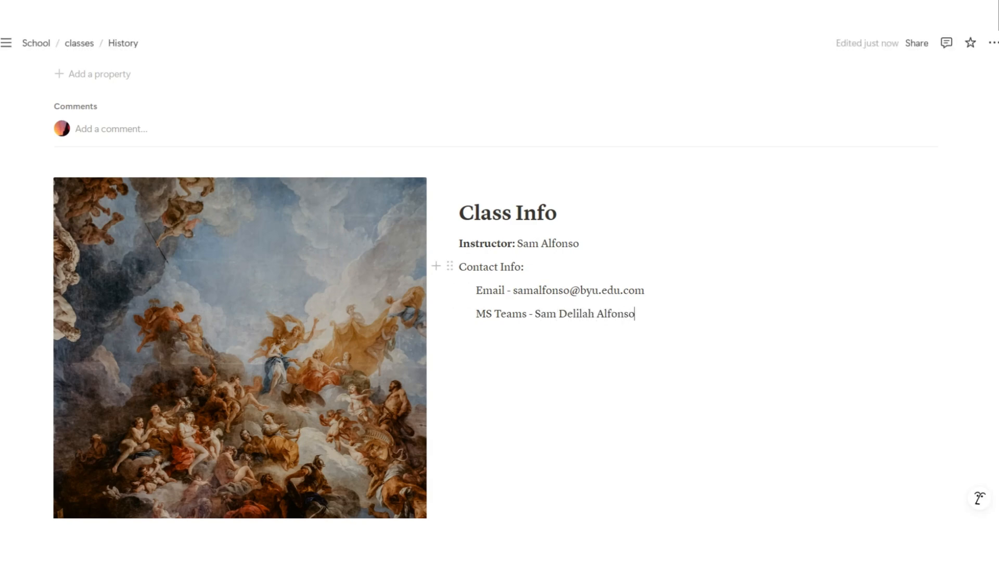
Bold 'Contact Info:' and add top-level 'Office Hours:', 'Learning Platform:' and 'Classroom:' lines
double_click(466, 267)
left_click_drag(526, 267, 459, 267)
key("ctrl+b")
left_click(494, 337)
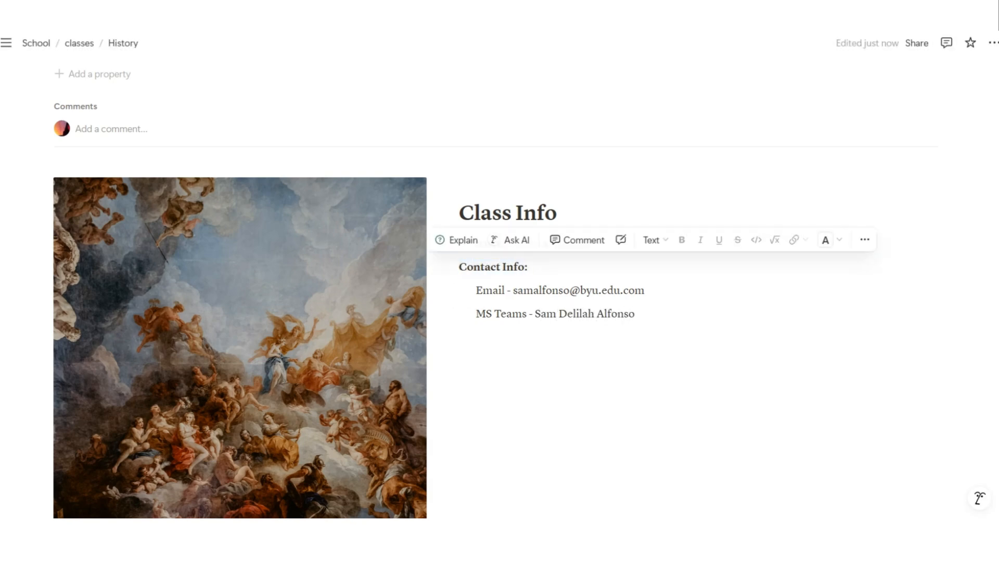
key("shift+Tab")
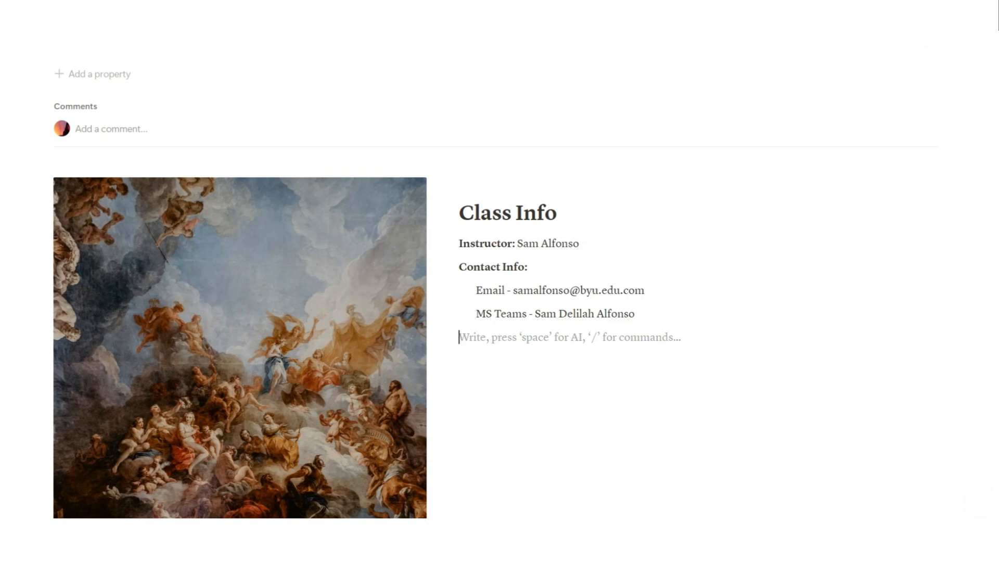
type("Office Hours:")
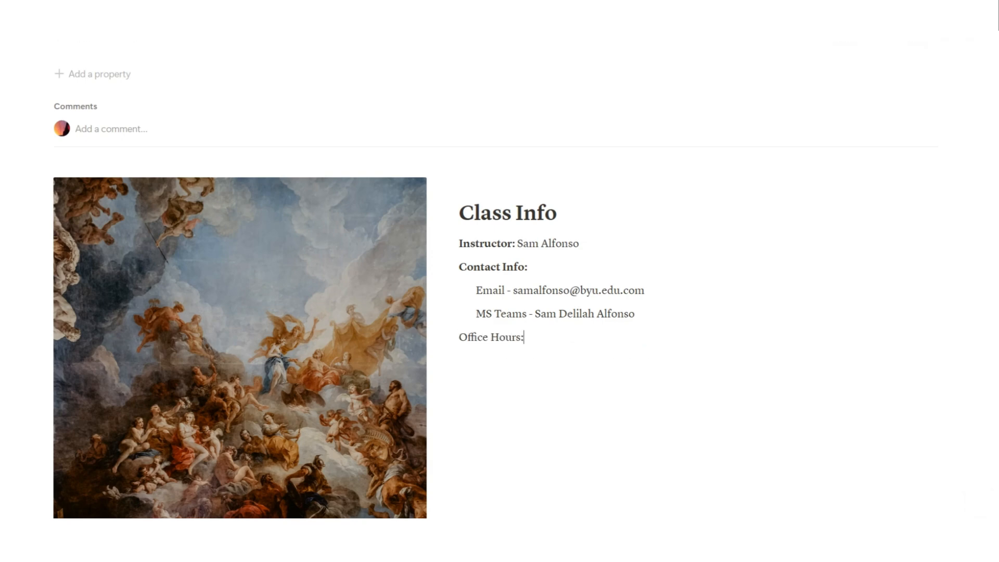
key("Return")
type("Learning Platform:")
key("Return")
type("C")
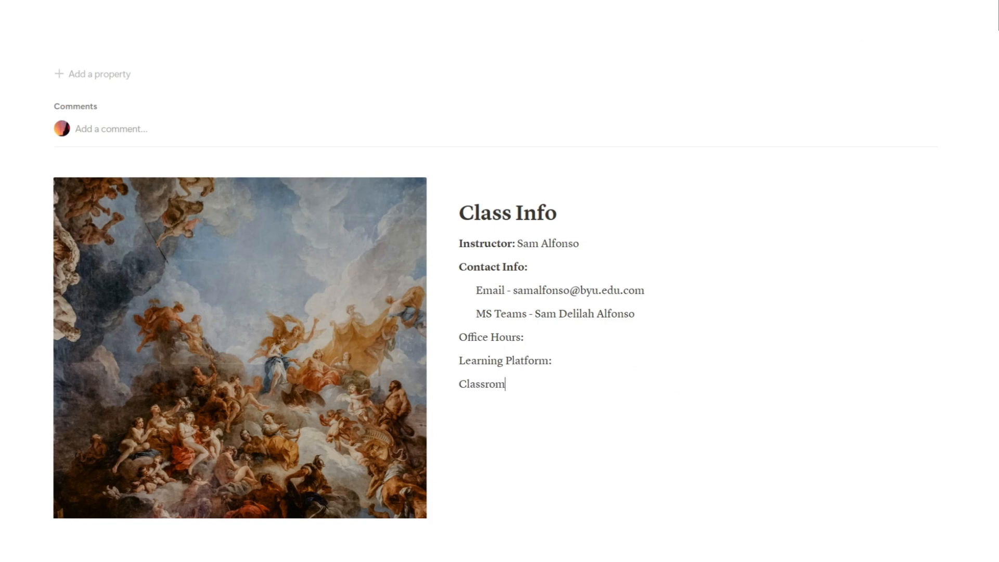
type("lassroom:")
Fix the 'Classrom' typo, bold the three new labels, and start an empty line below
right_click(487, 384)
left_click(505, 393)
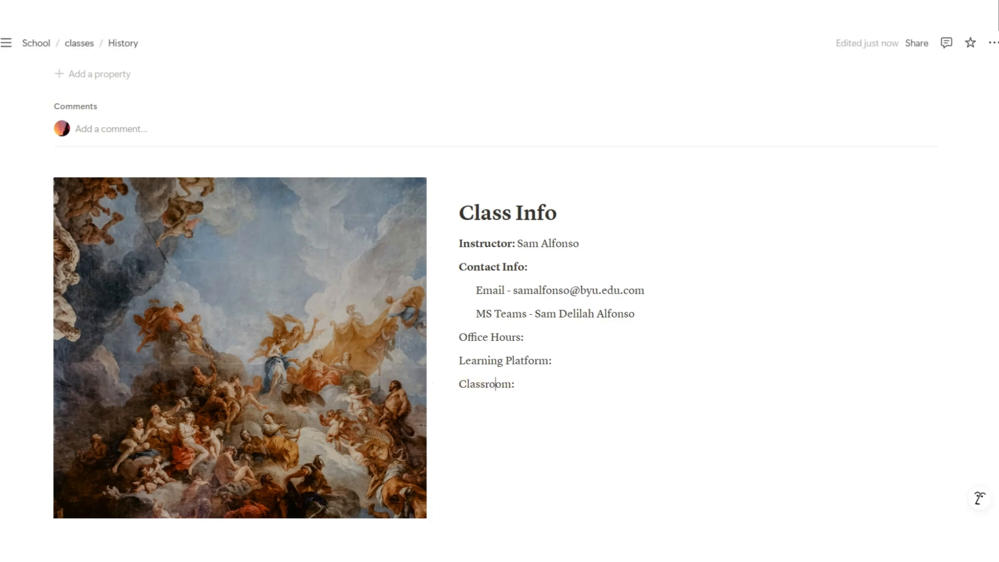
left_click(516, 384)
left_click_drag(516, 384, 459, 337)
key("ctrl+b")
left_click(520, 384)
scroll(520, 384, "down", 3)
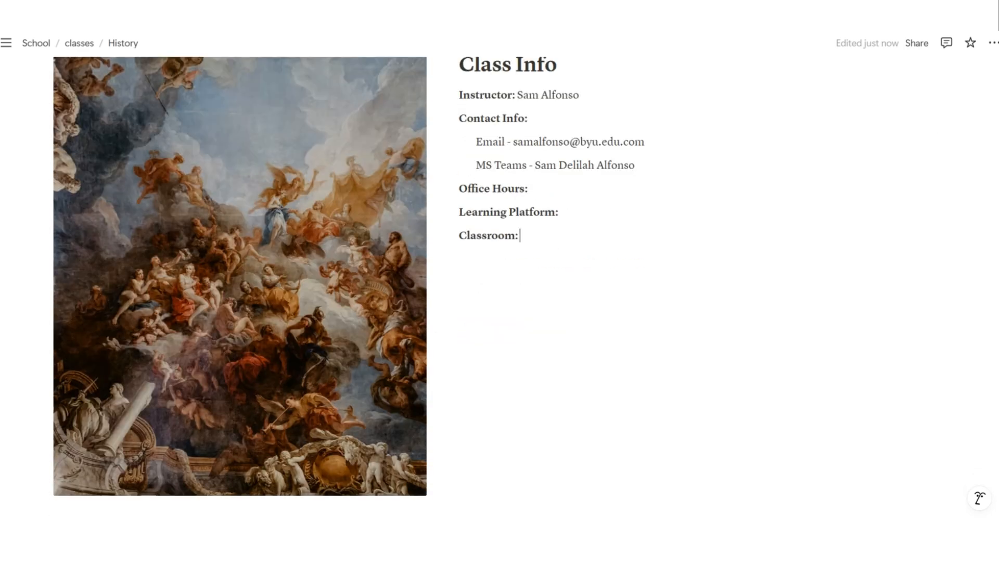
key("Return")
scroll(521, 260, "down", 1)
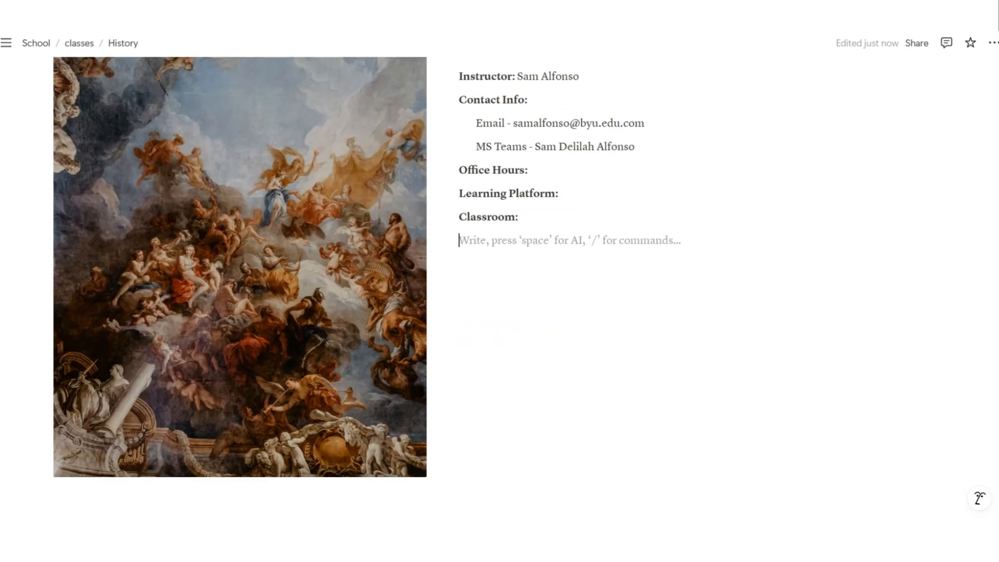
Add an empty spacer block with a gray background below Class Info
key("Return")
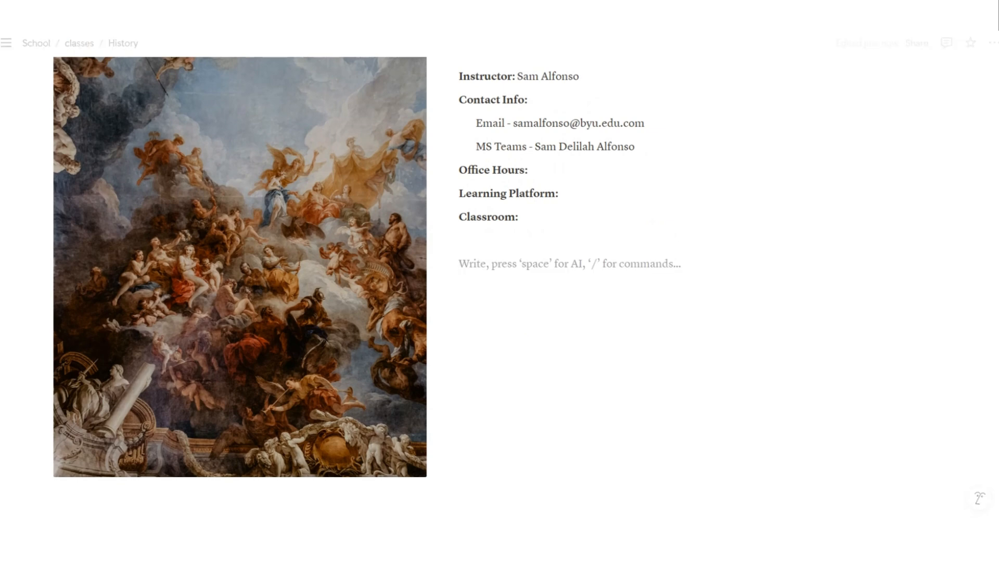
left_click(450, 239)
mouse_move(353, 320)
scroll(508, 404, "down", 1)
left_click(505, 424)
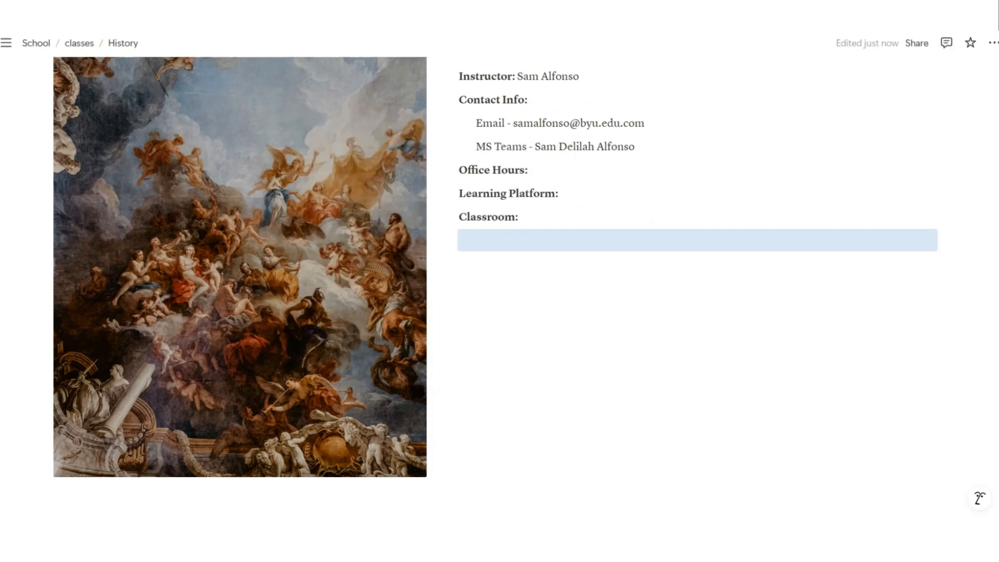
Add a Heading 1 titled 'Topics'
left_click(521, 264)
type("/")
left_click(509, 450)
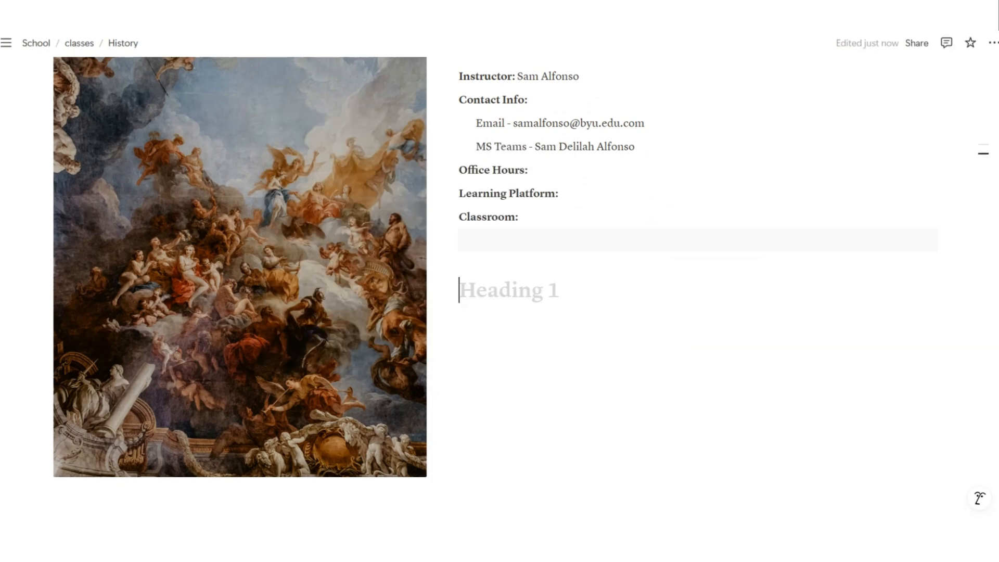
type("t")
key("BackSpace")
type("Topics")
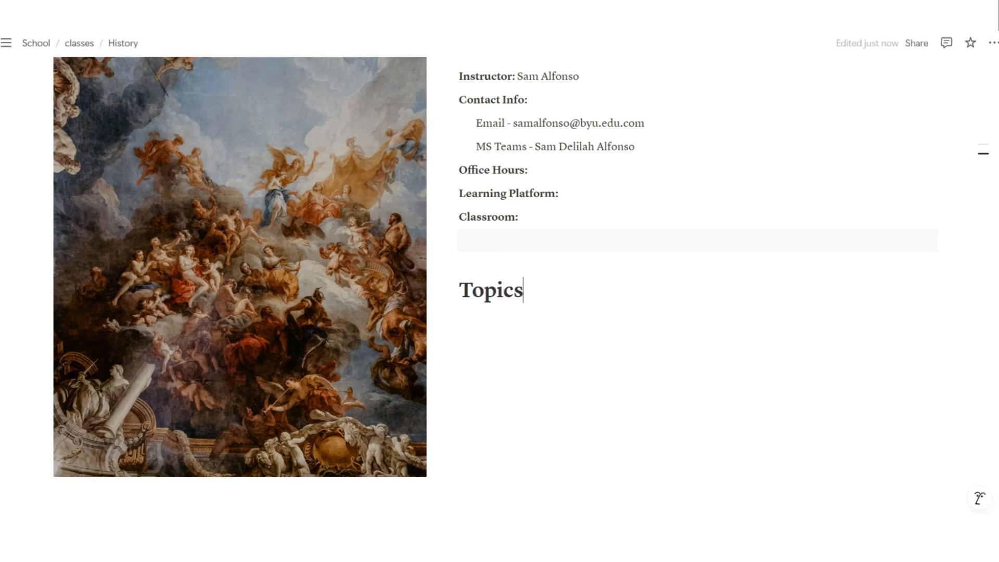
key("Return")
Create a 'Module 1:' toggle containing 'Subtopic 1:' and 'Subtopic 2:' lines
type("/tog")
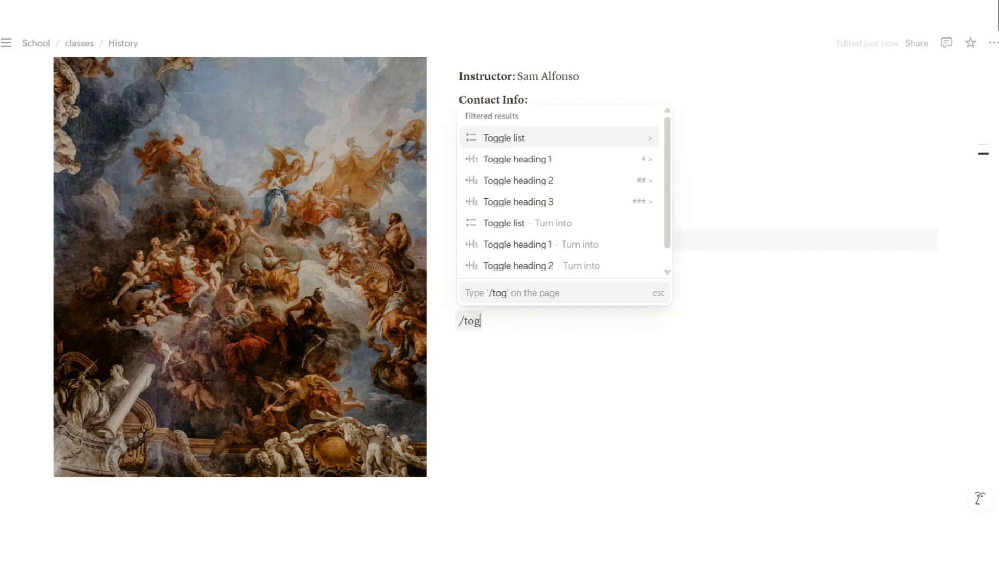
key("Return")
type("Le")
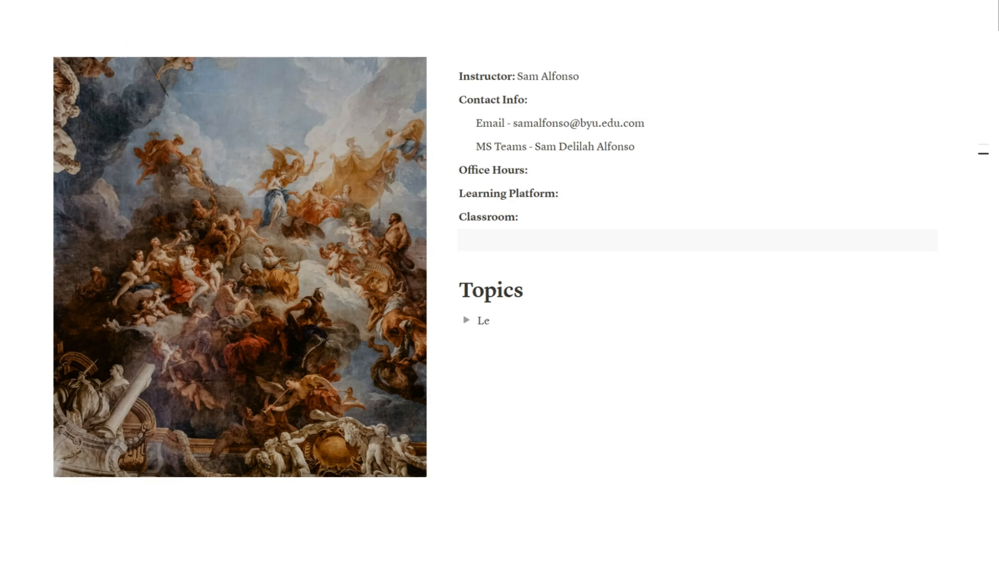
key("BackSpace")
key("BackSpace")
type("Mo")
left_click(467, 320)
left_click(512, 343)
type("Subtop")
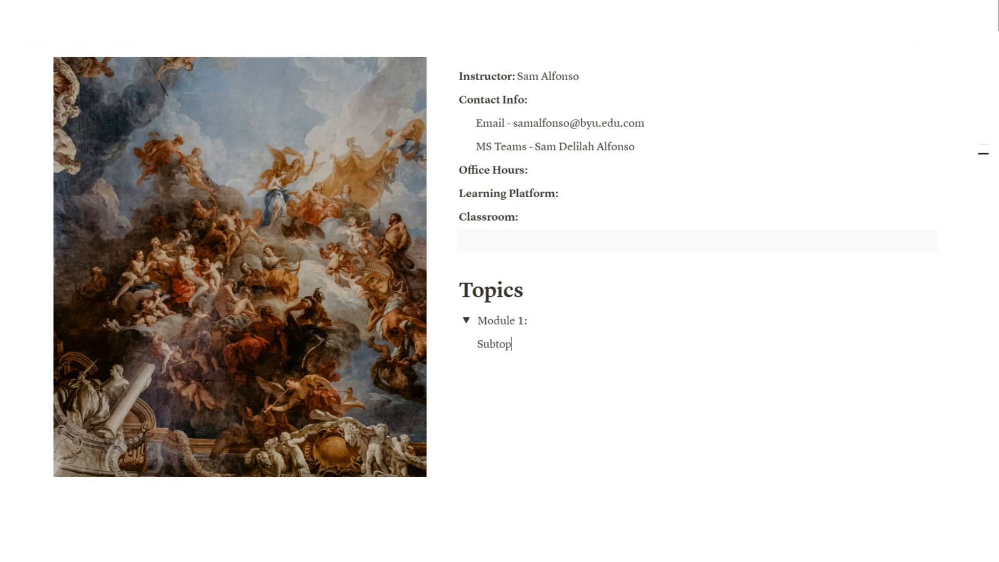
type("ic 1:")
key("Return")
type("Subtop")
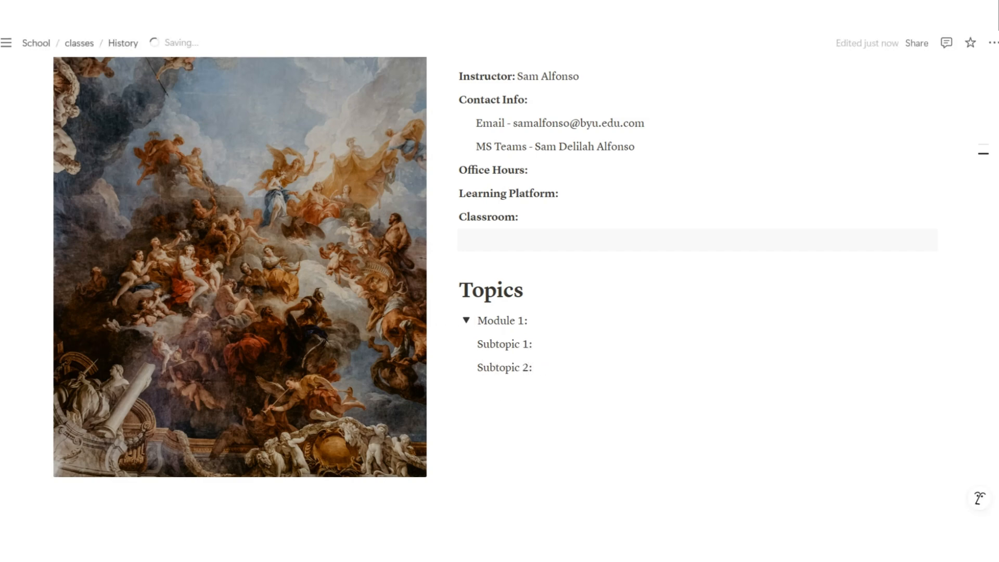
Duplicate the Module 1 toggle twice and renumber the copies 'Module 2:' and 'Module 3:'
left_click(450, 319)
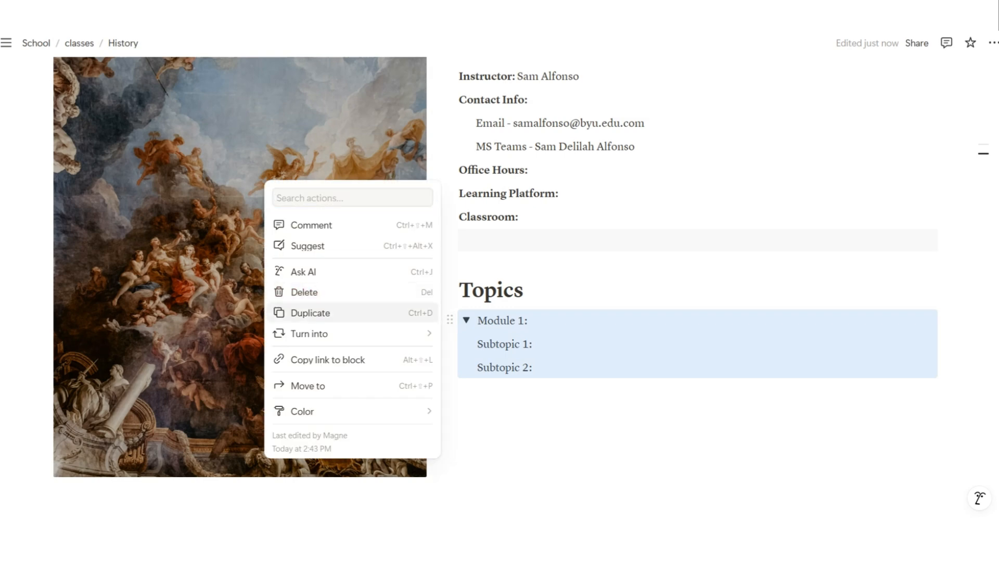
left_click(294, 312)
left_click(524, 344)
key("BackSpace")
type("2:")
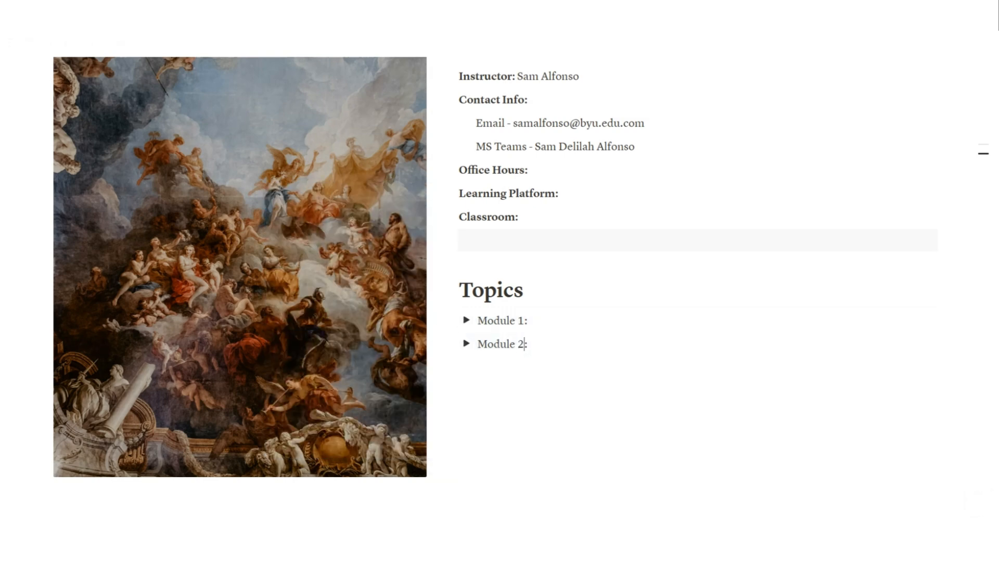
left_click(449, 343)
left_click(310, 336)
left_click(523, 367)
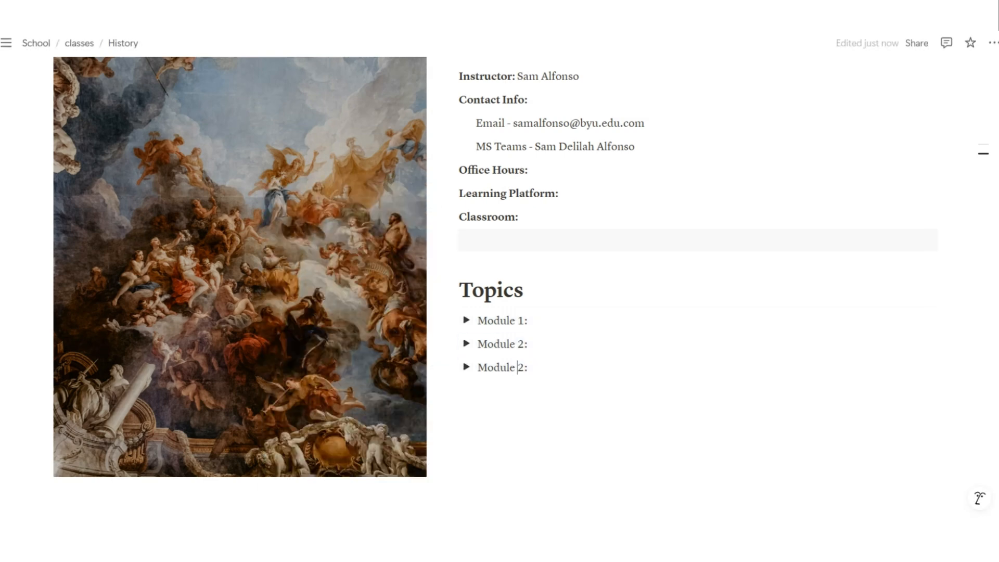
key("BackSpace")
Add a new empty block below the module toggles
scroll(499, 260, "down", 2)
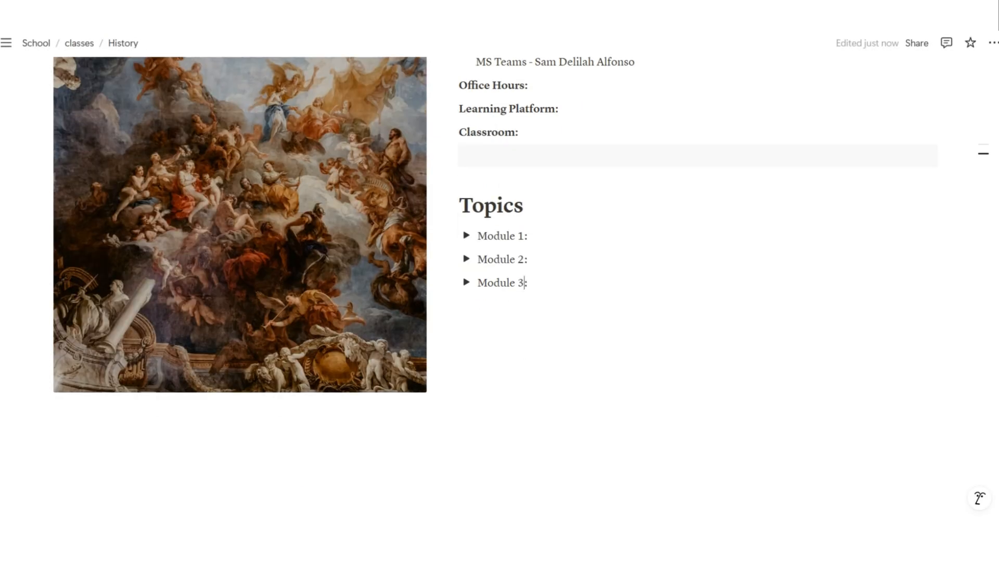
left_click(512, 307)
key("Return")
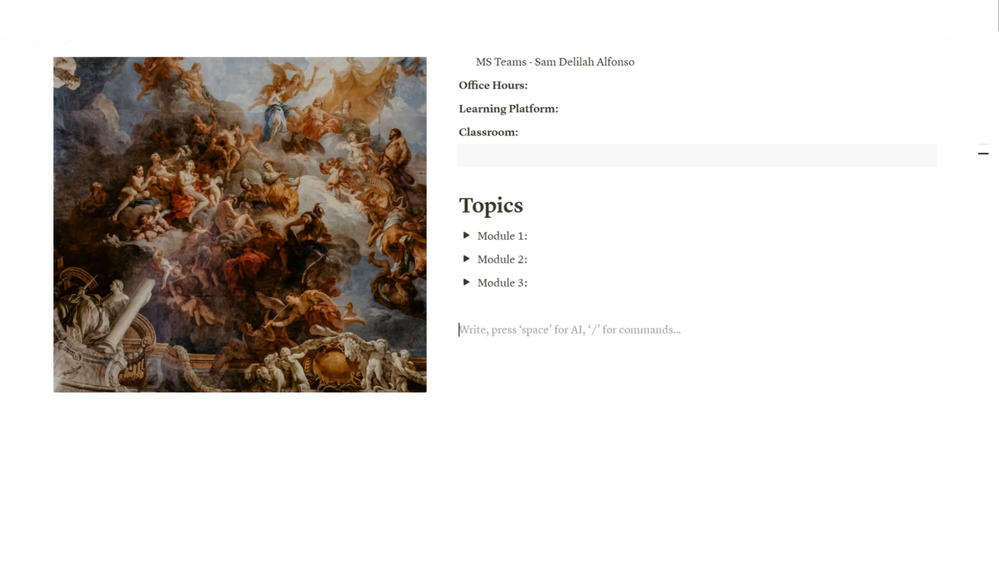
left_click(446, 306)
Give the empty block a gray background and add a Heading 1 'Class Notes' below it
left_click(504, 510)
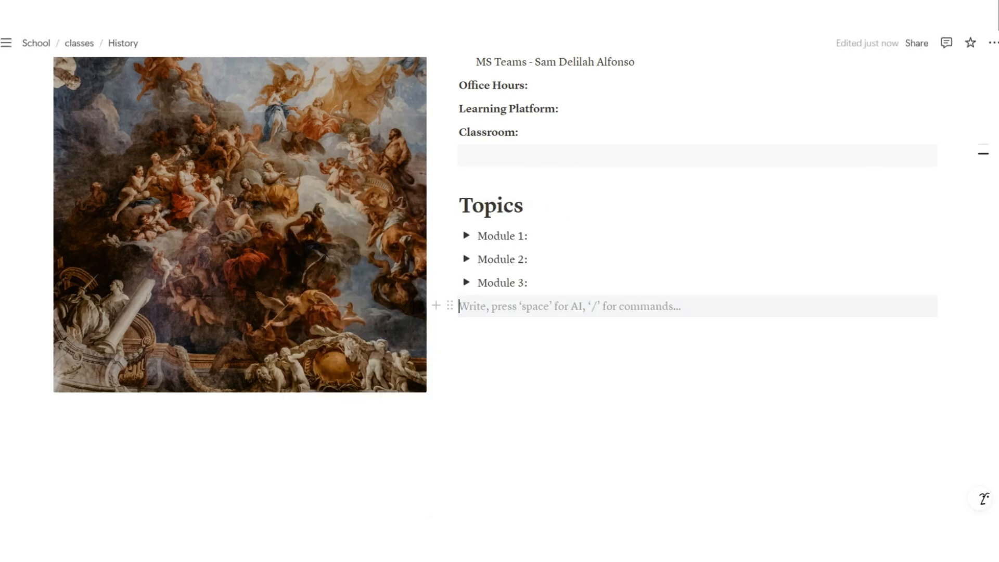
key("Return")
type("/")
key("Down")
key("Down")
key("Down")
key("Down")
key("Down")
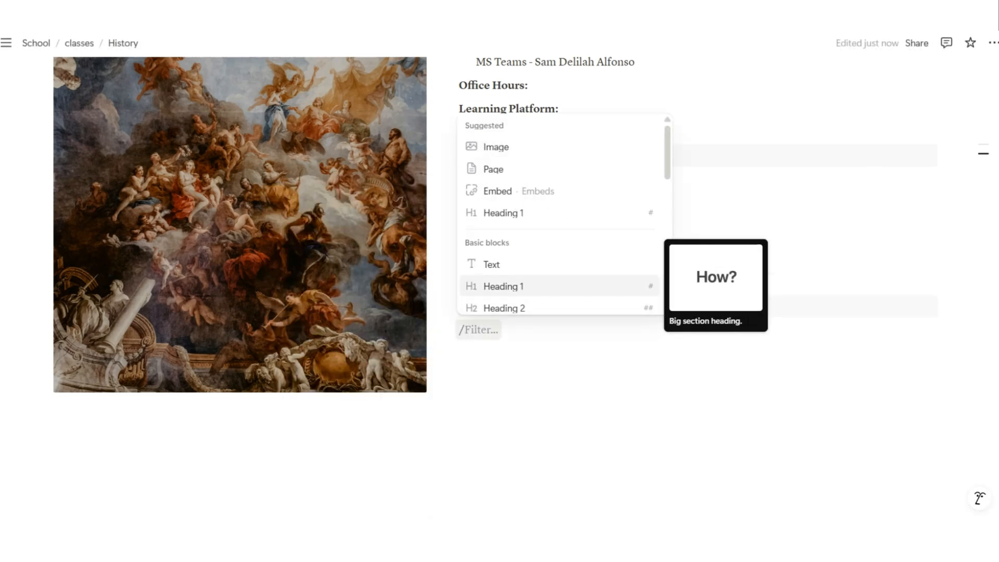
key("Return")
type("Class")
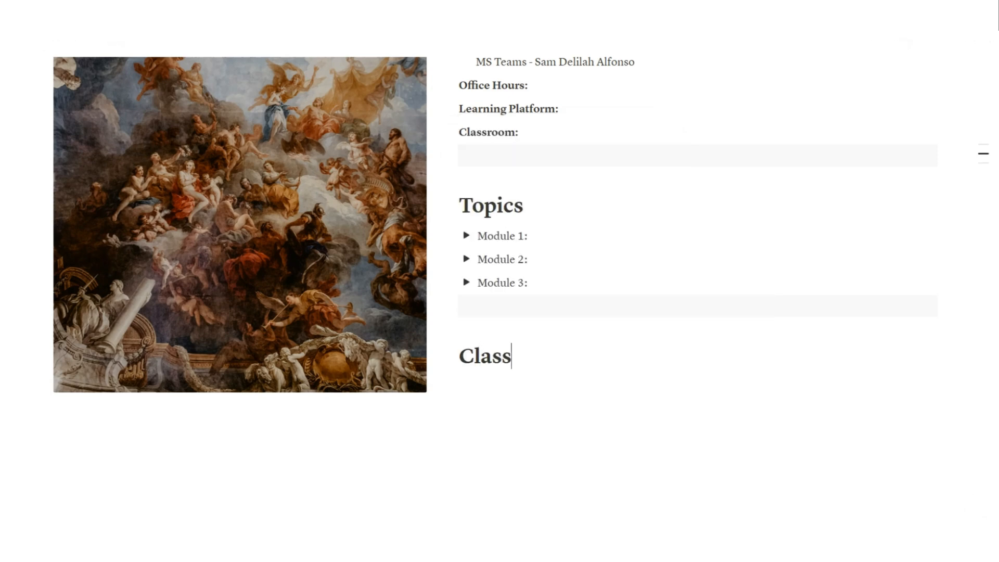
type(" Notes")
key("Return")
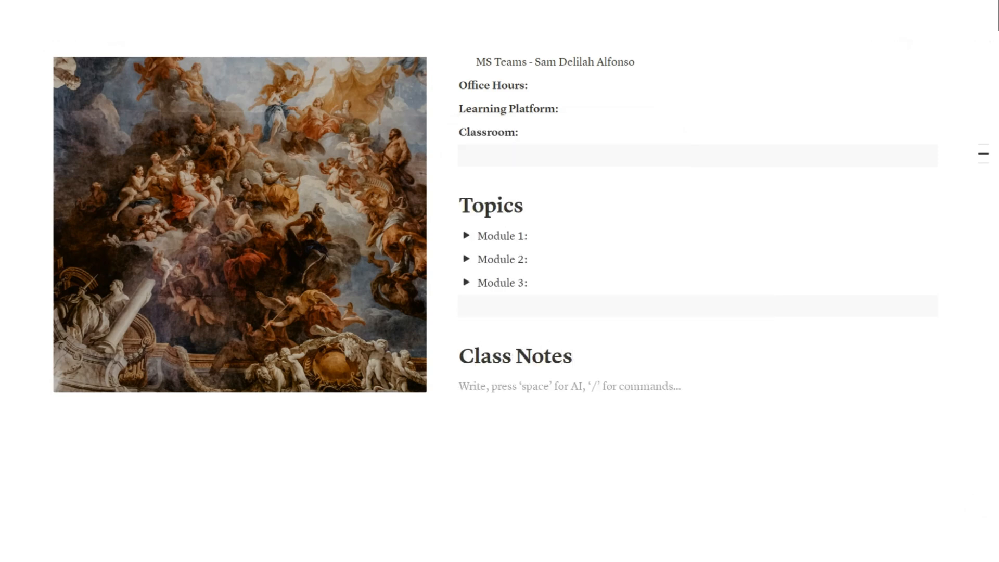
Insert a new empty list database named 'History Notes' with a 'Module 1' page, opened alongside
type("/")
scroll(559, 321, "down", 6)
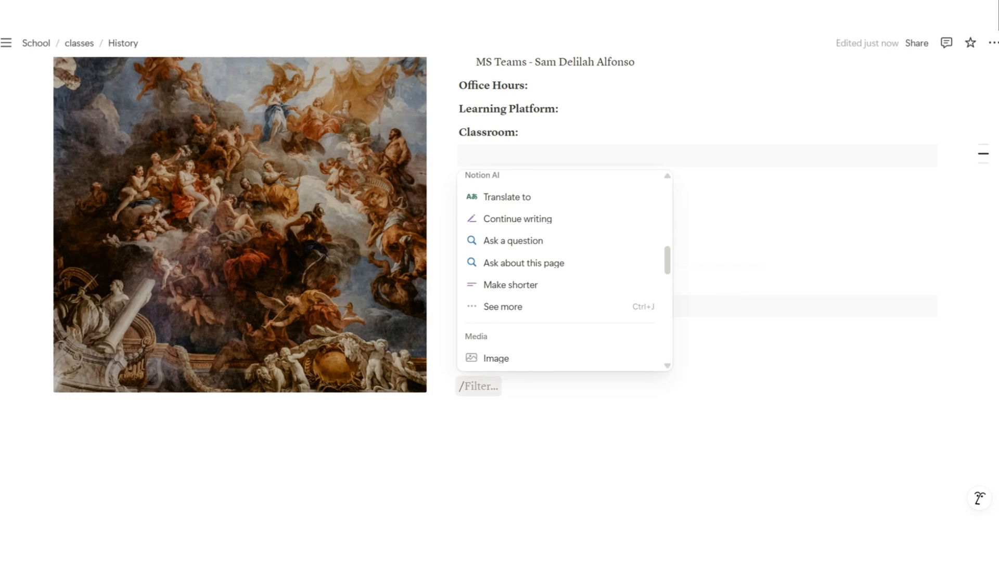
scroll(560, 321, "down", 7)
scroll(559, 321, "up", 1)
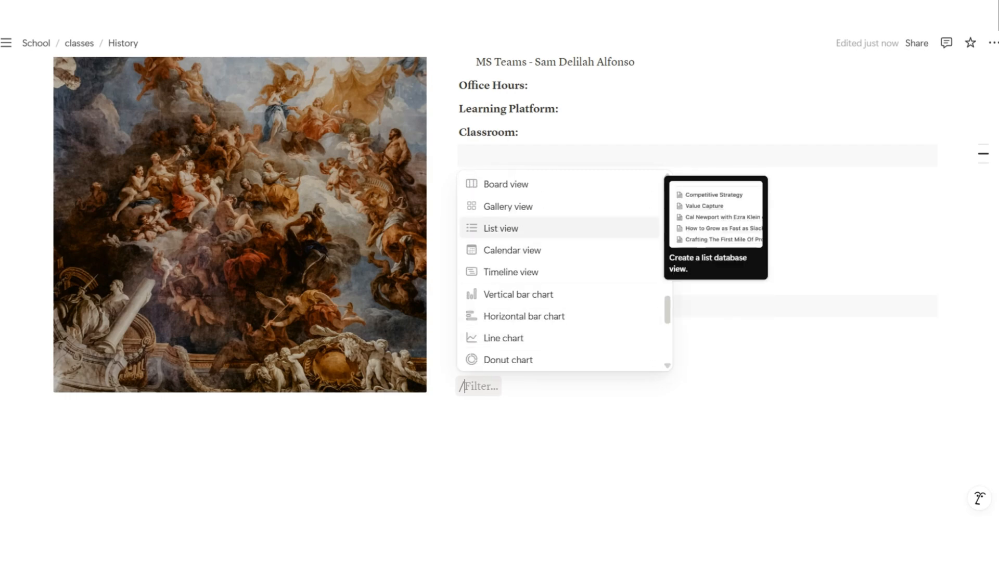
key("Return")
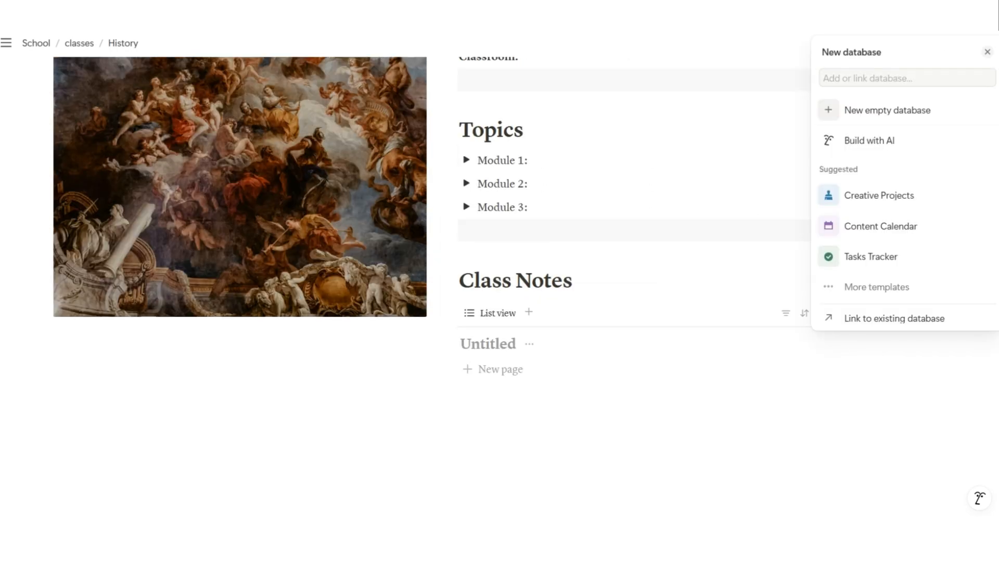
left_click(907, 78)
left_click(888, 110)
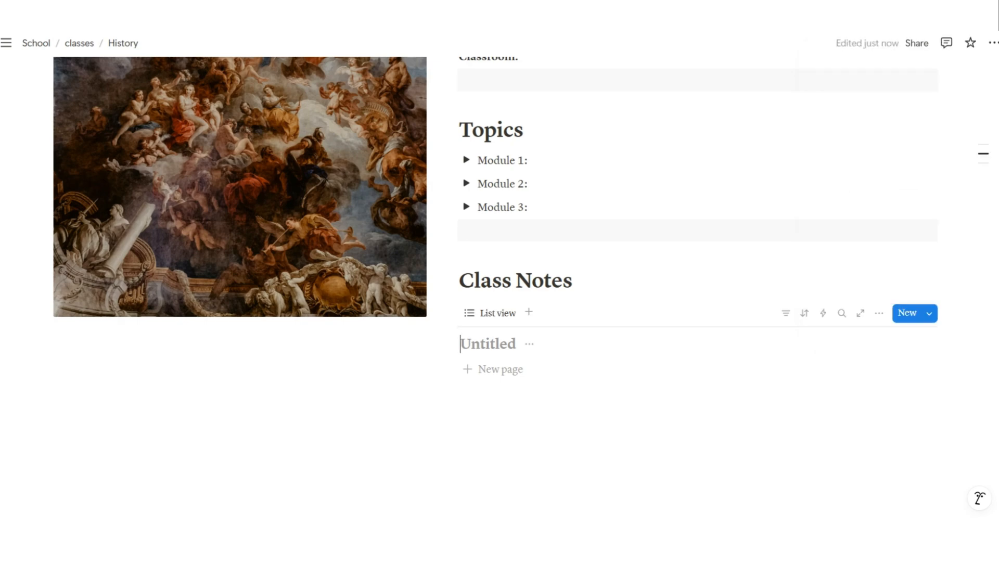
type("History Notes")
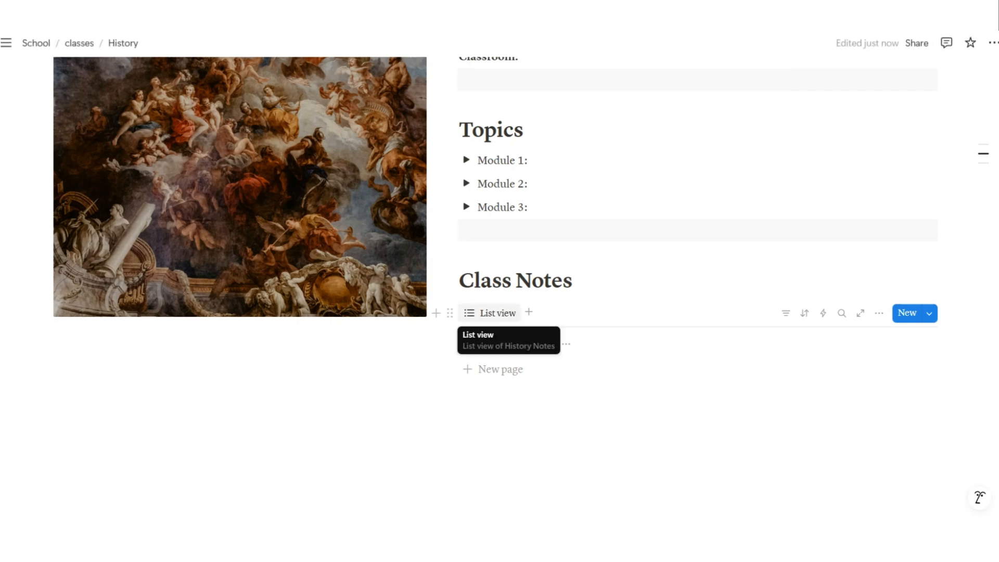
left_click(500, 369)
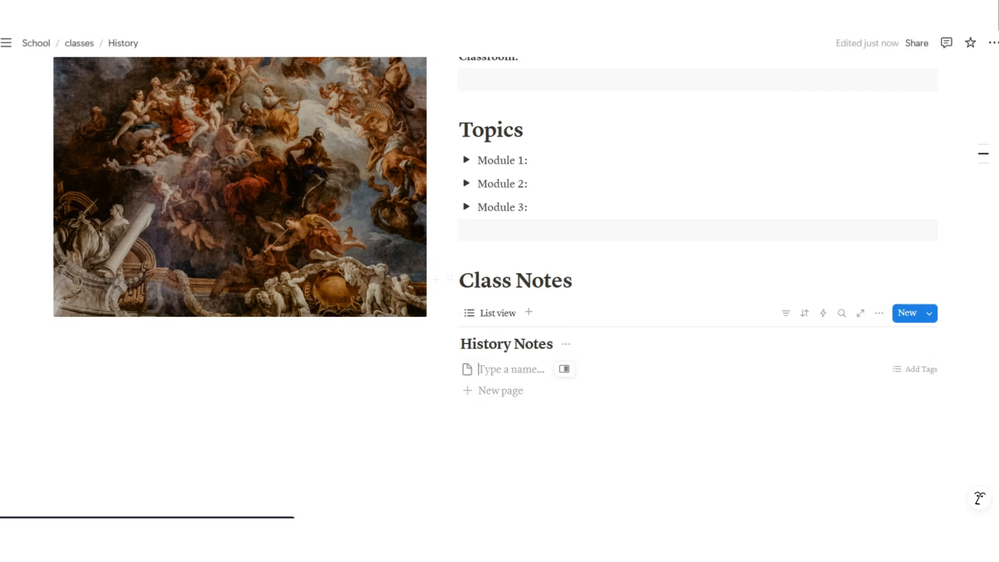
type("Module 1")
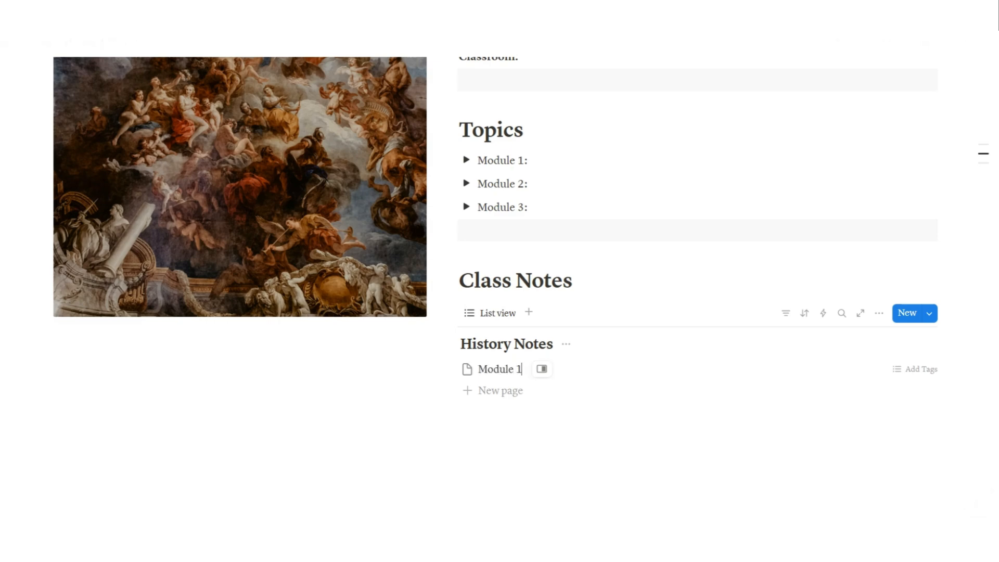
key("Escape")
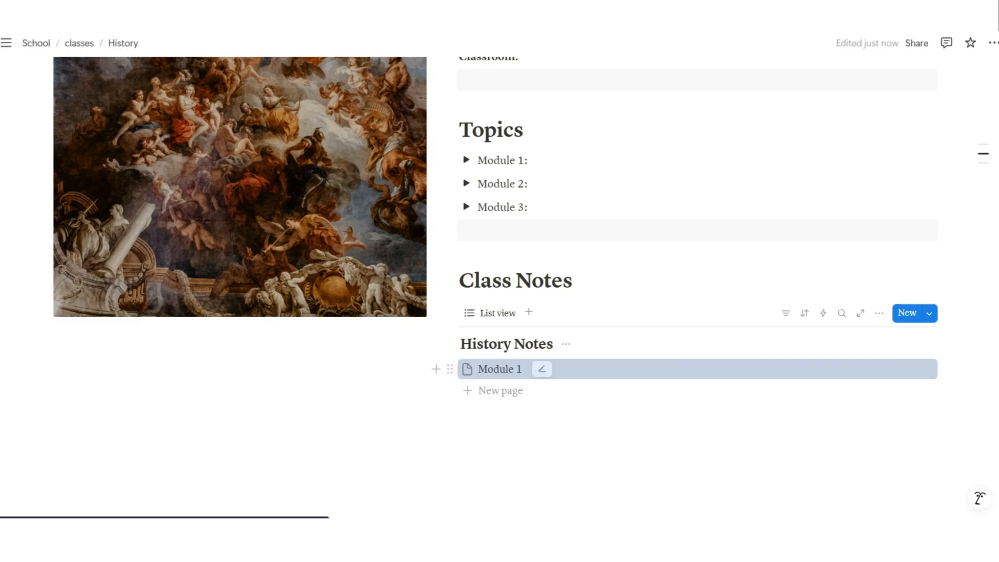
left_click(499, 369)
Delete the Created property and turn Tags into a date property named Lecture Date
left_click(581, 126)
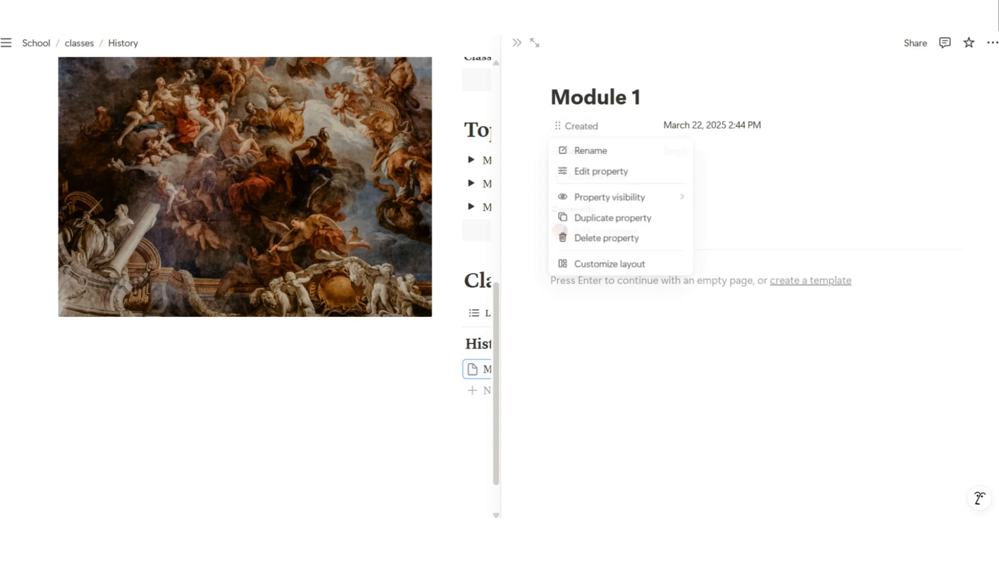
left_click(607, 238)
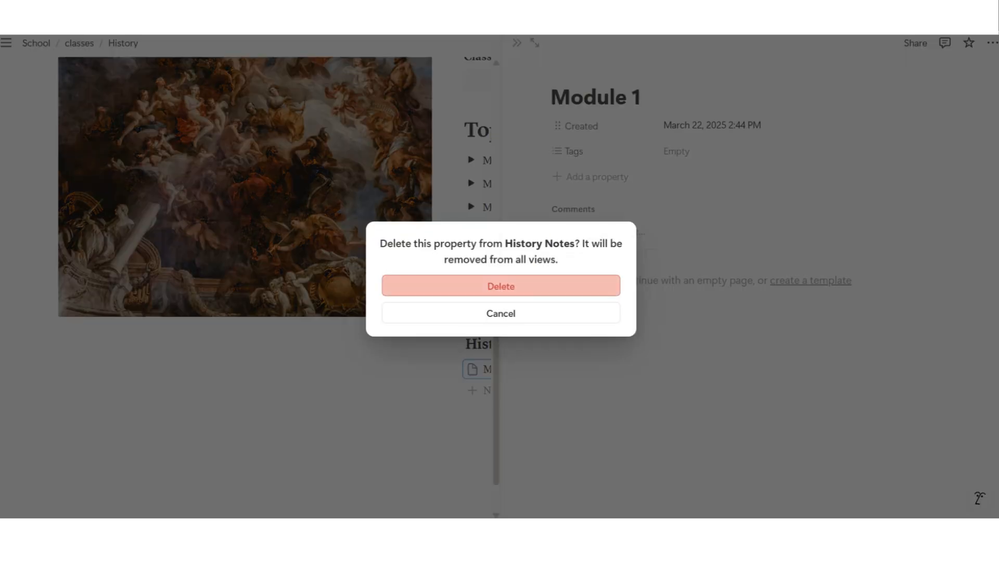
left_click(501, 285)
left_click(574, 126)
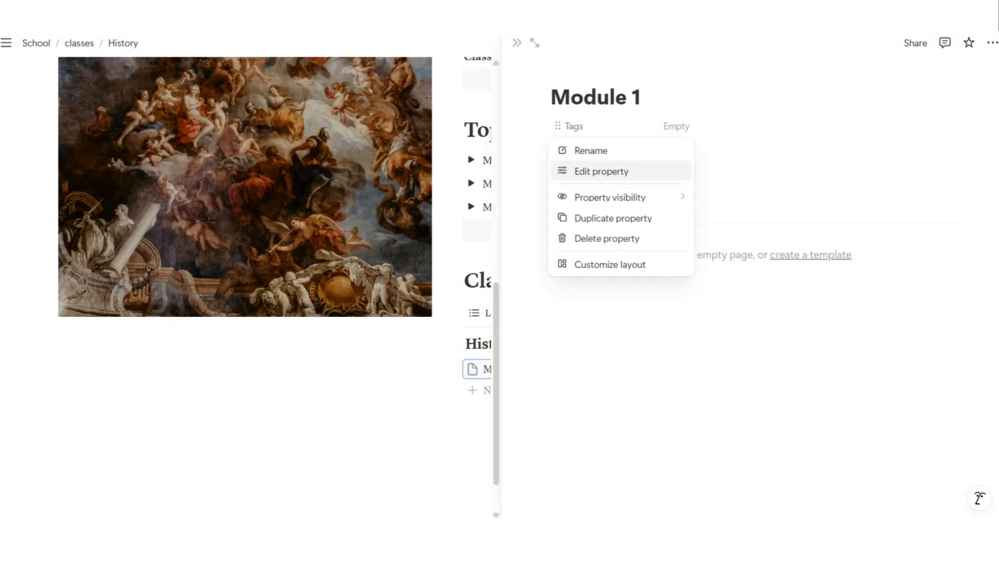
left_click(602, 171)
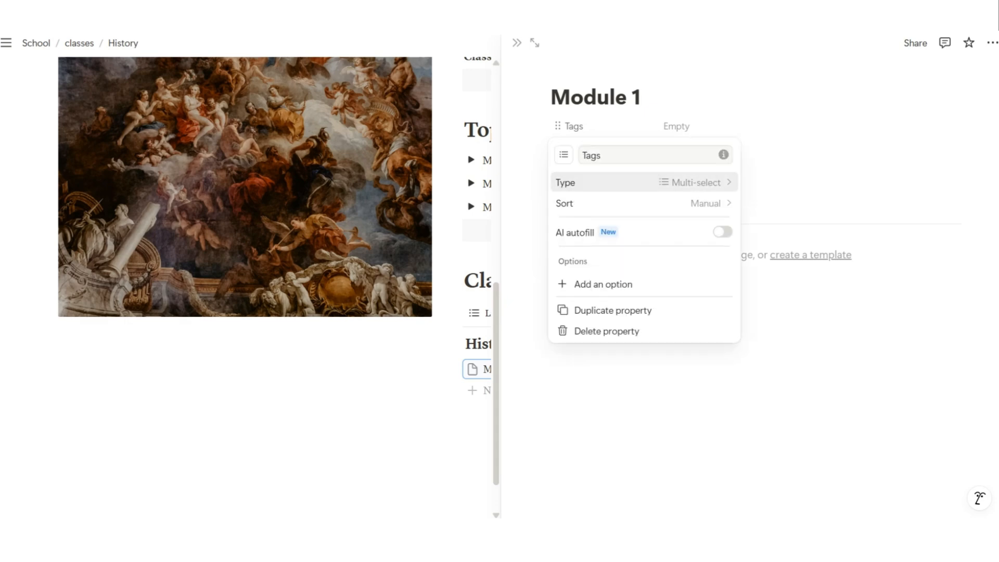
left_click(598, 182)
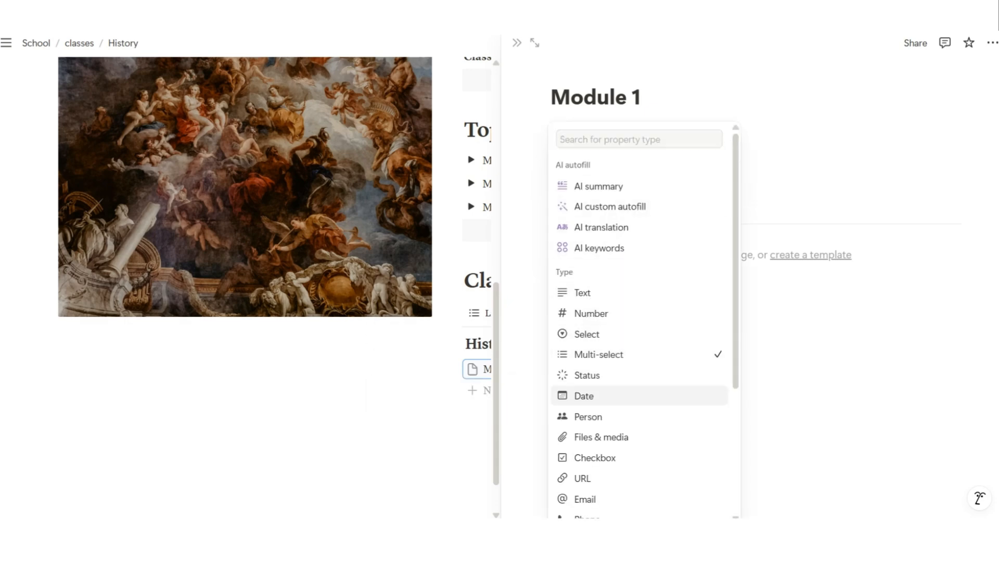
key("Return")
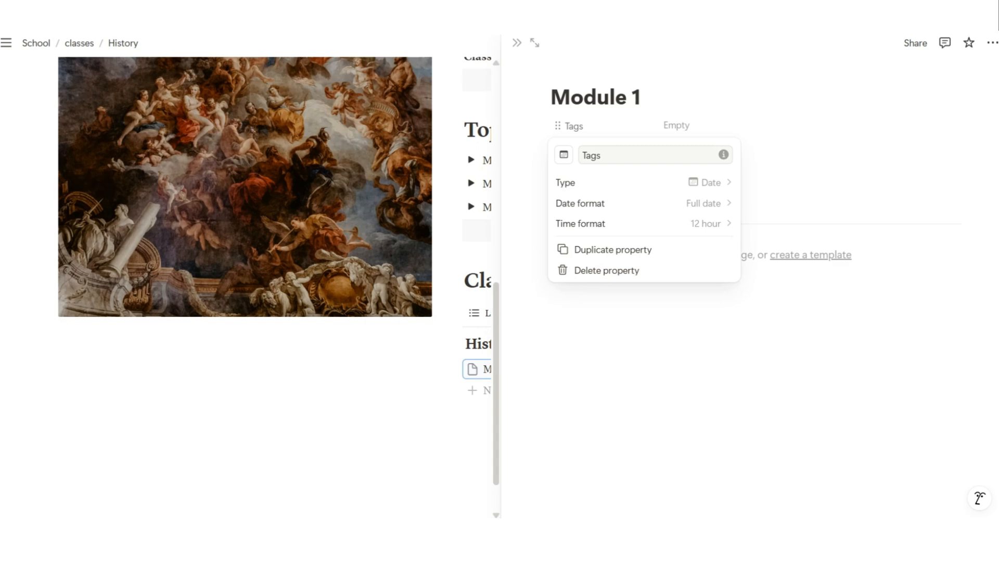
left_click(602, 155)
type("Lecture Date")
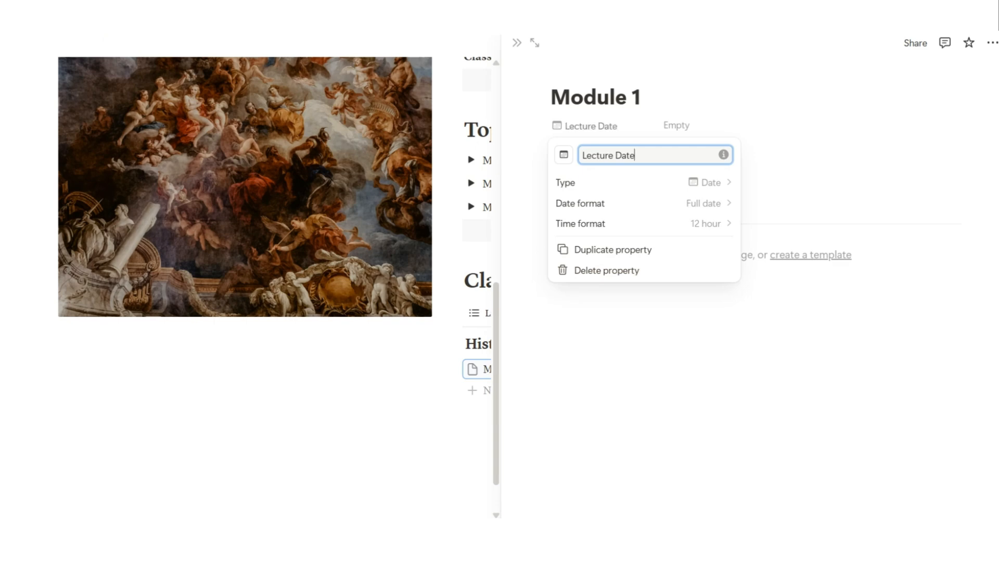
Set Module 1's Lecture Date to March 21, 2025 and close the page preview
left_click(770, 126)
left_click(729, 126)
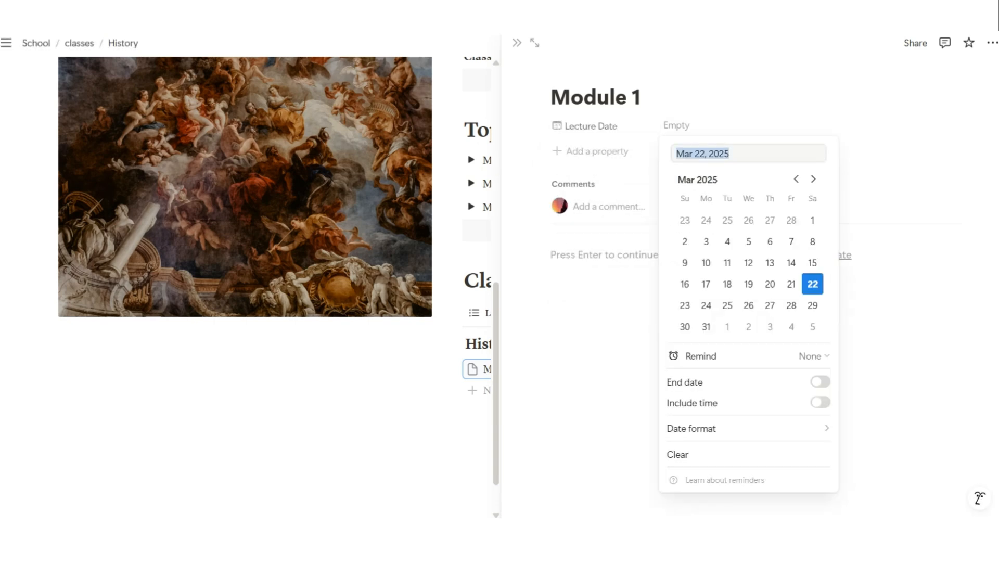
left_click(791, 283)
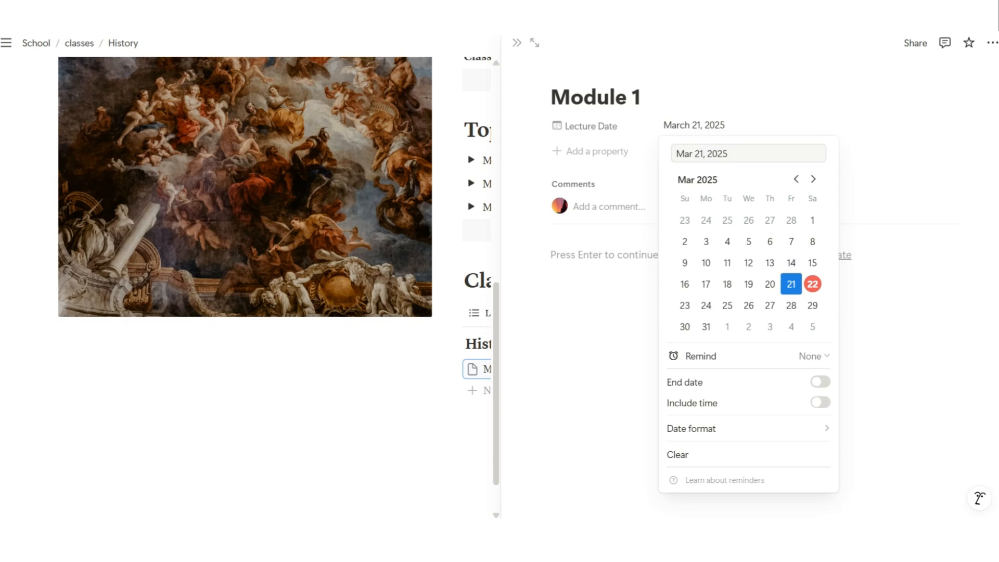
key("Escape")
key("Escape")
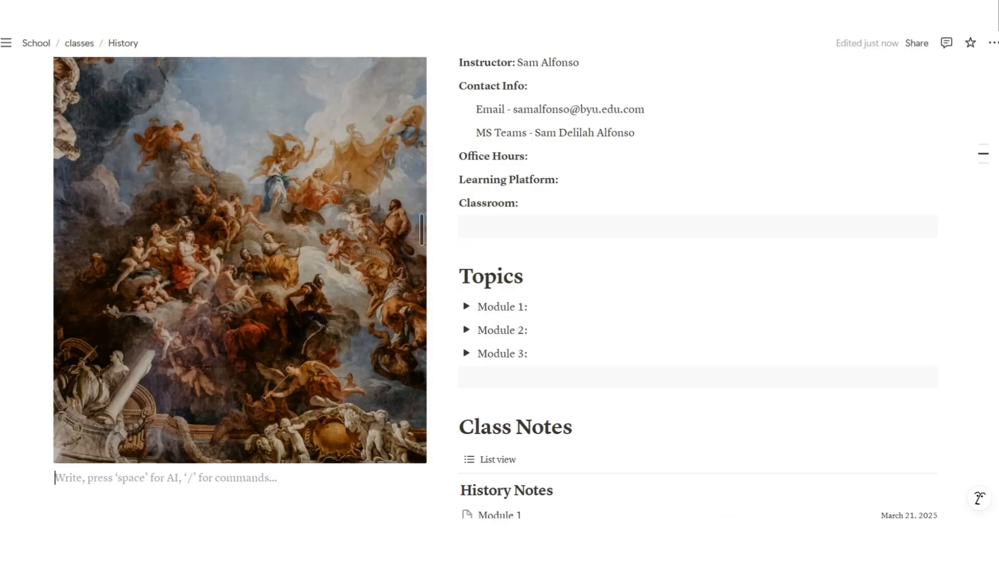
Add a Heading 1 'Class Information' with the bullet 'Attendance are graded' beneath it
type("/")
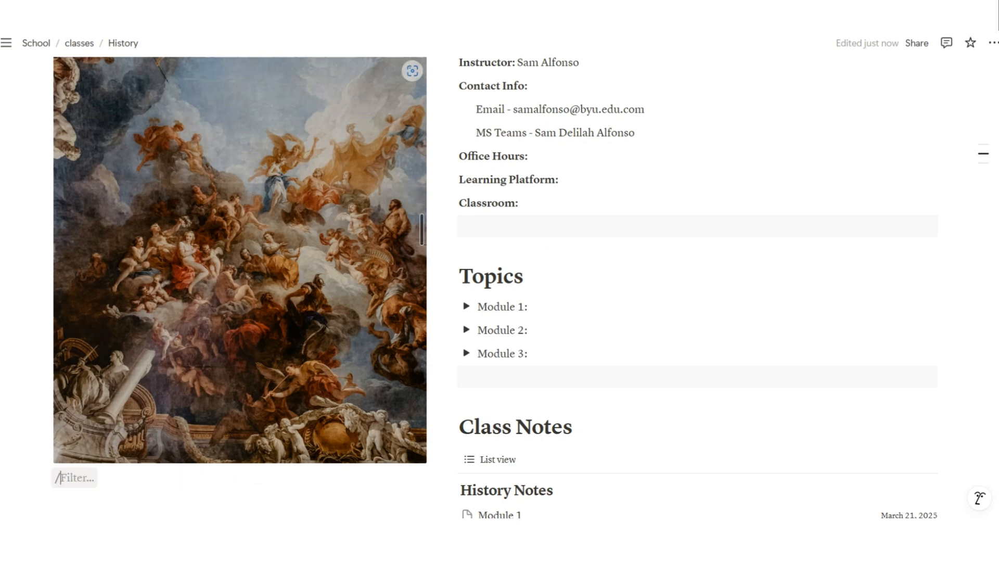
key("Return")
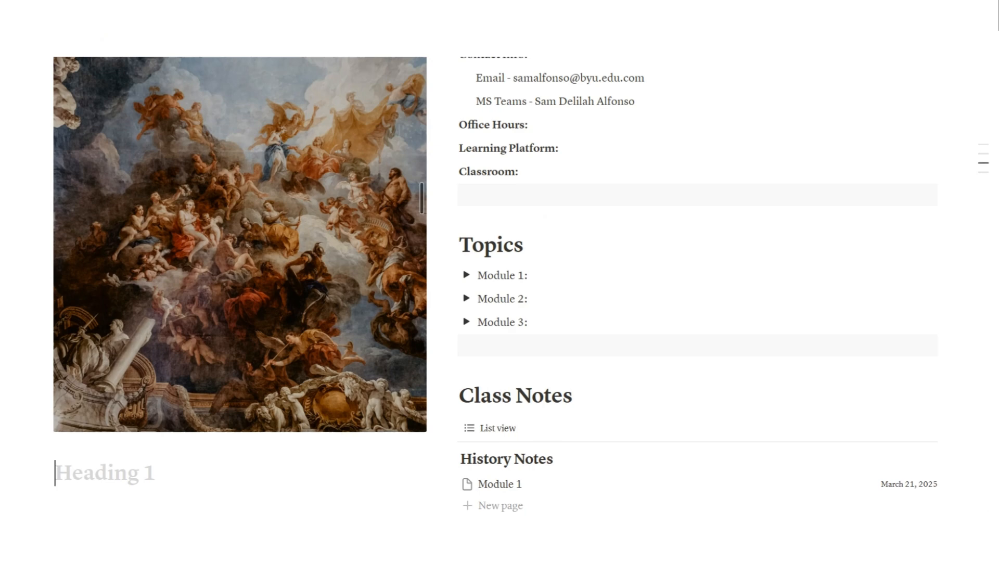
type("Cl")
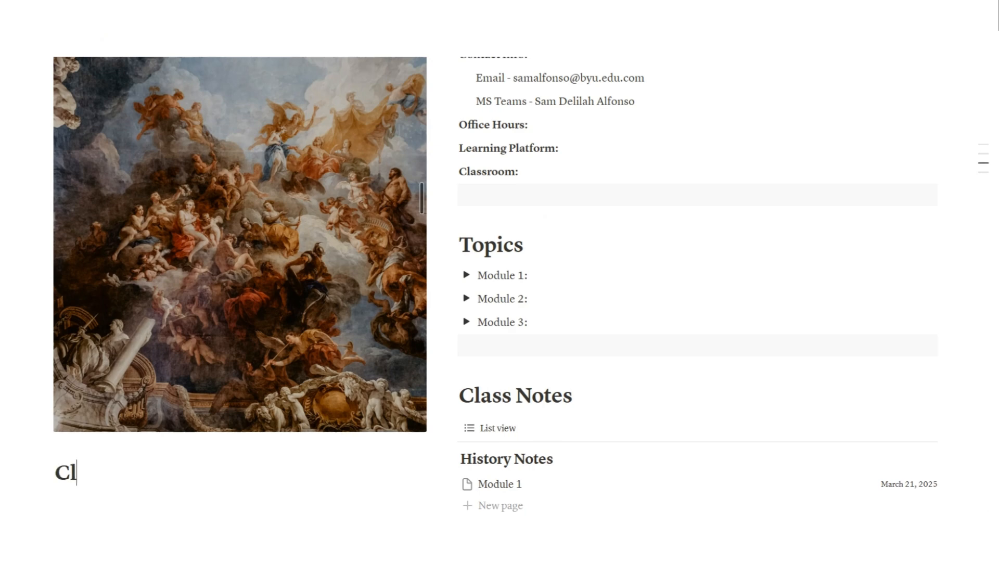
type("ass Inf")
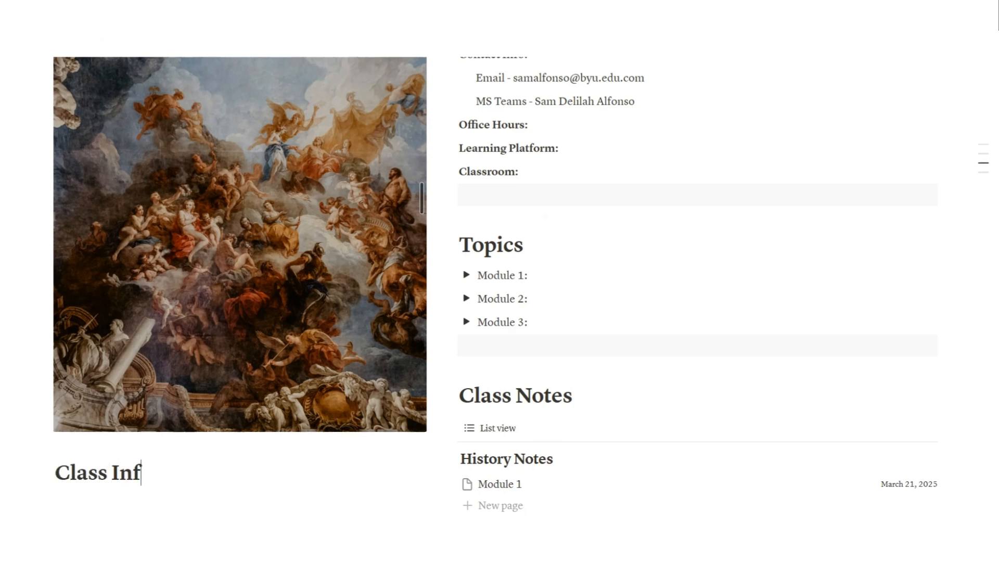
type("ormation")
scroll(500, 281, "down", 3)
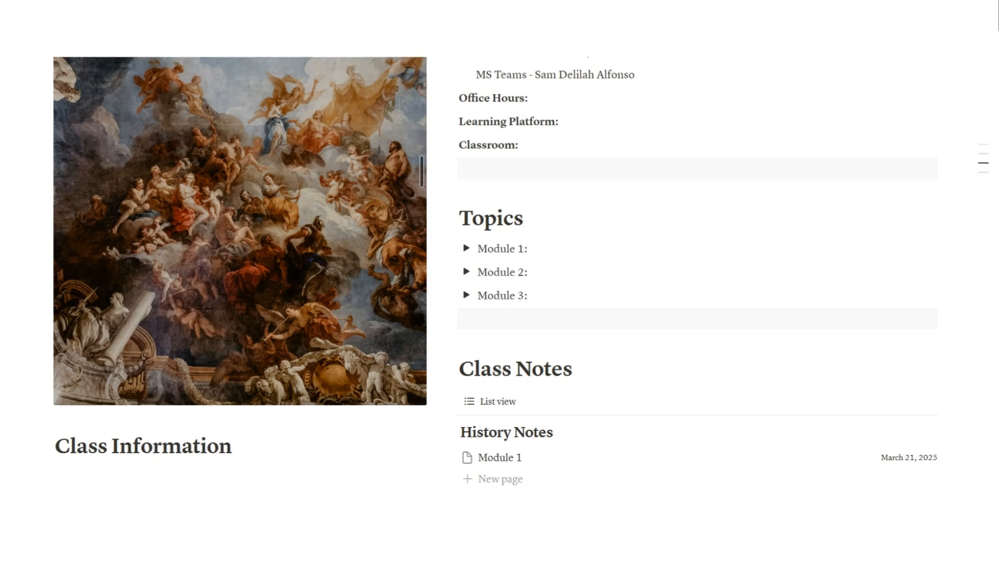
key("Return")
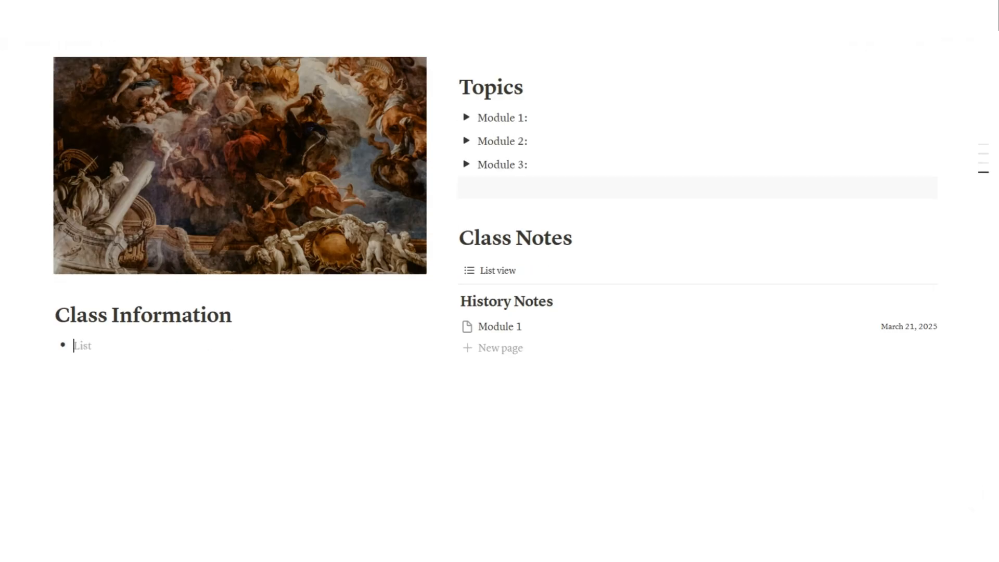
type("Attendance are ")
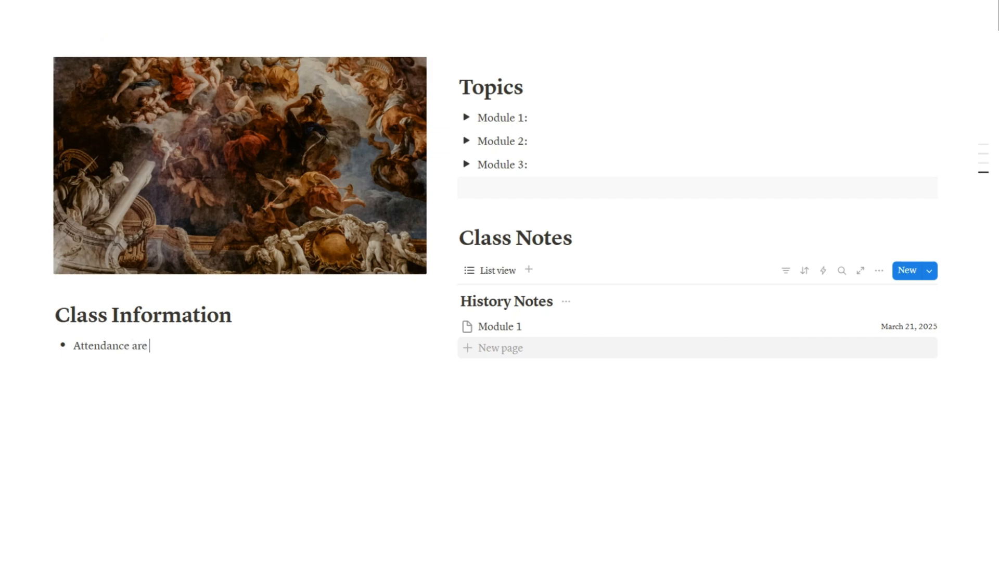
type("graded")
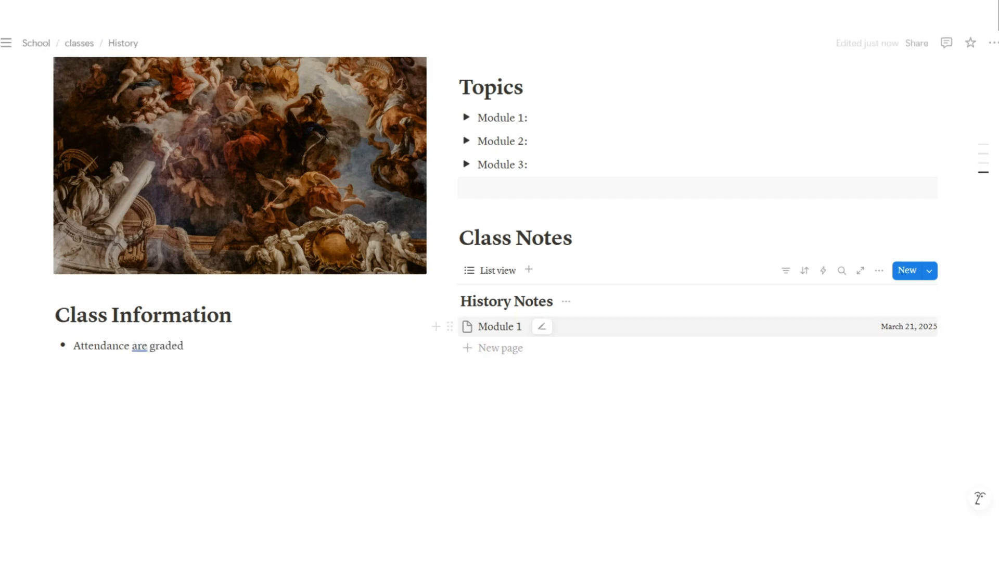
key("Return")
key("Return")
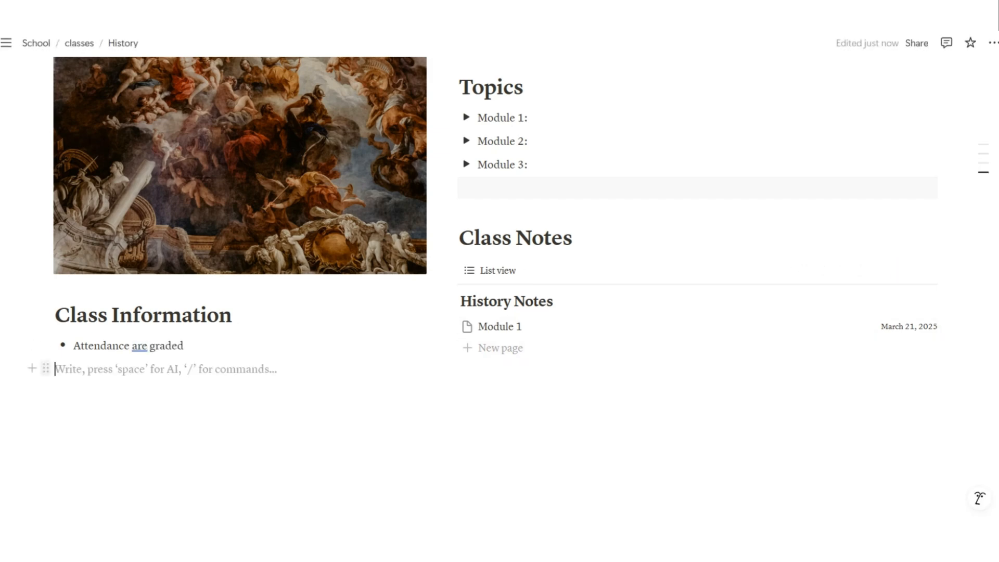
Add a gray-background spacer block and a new Heading 1 block below it
left_click(45, 368)
mouse_move(67, 448)
left_click(291, 509)
left_click(166, 400)
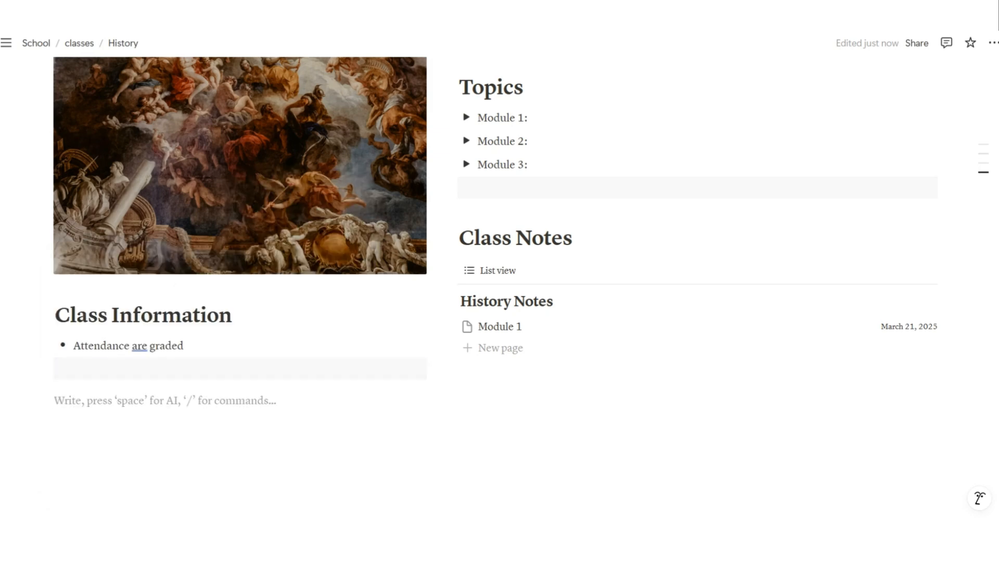
type("/")
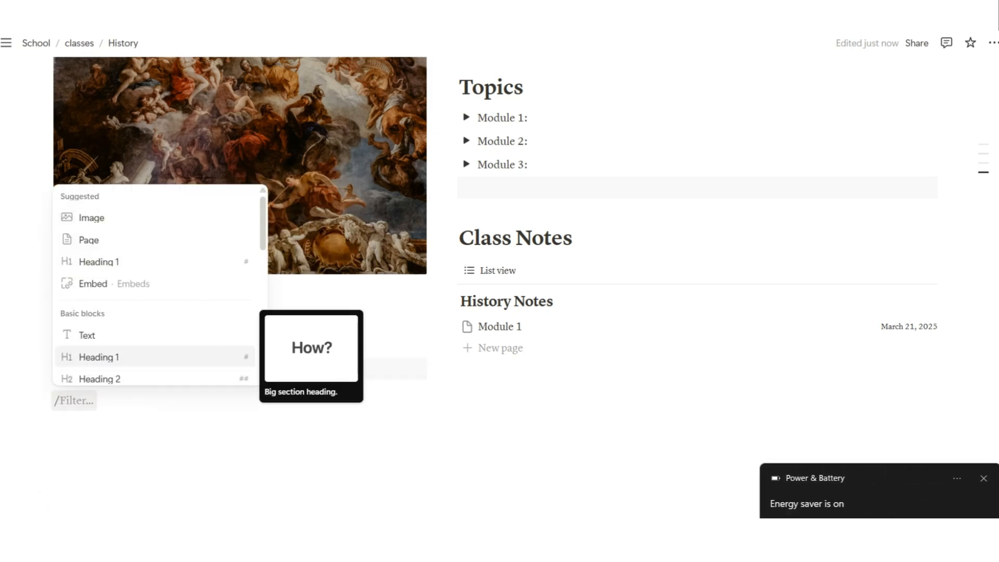
left_click(156, 357)
Add a 'Links' heading, turn it into Heading 2, and move it into the left column
type("Links")
key("Return")
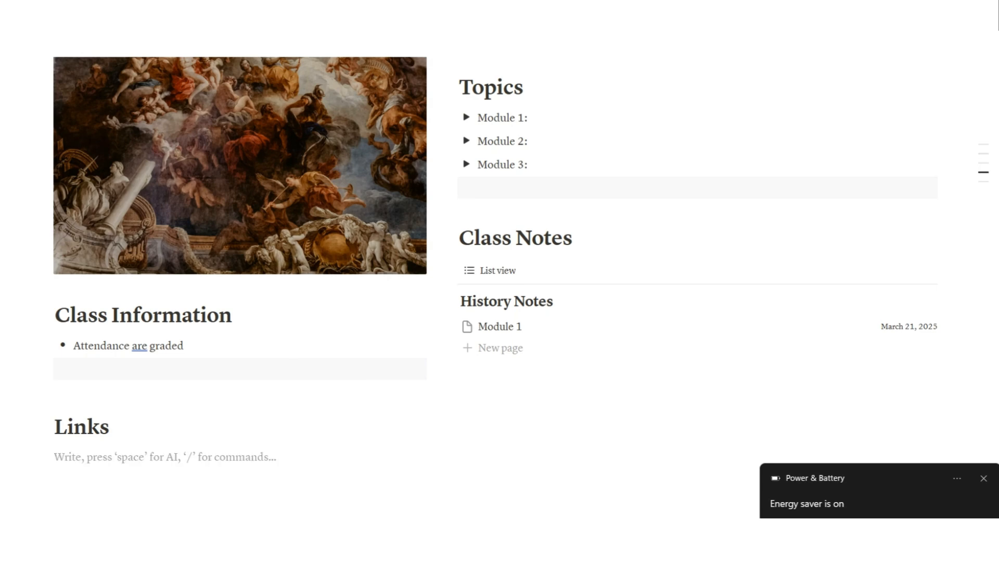
left_click(45, 387)
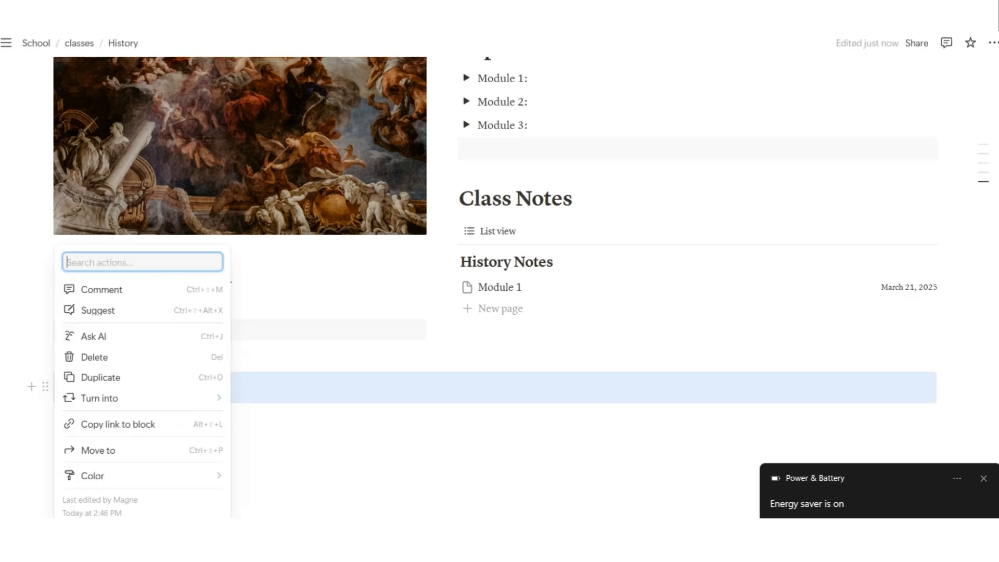
mouse_move(104, 397)
left_click(271, 224)
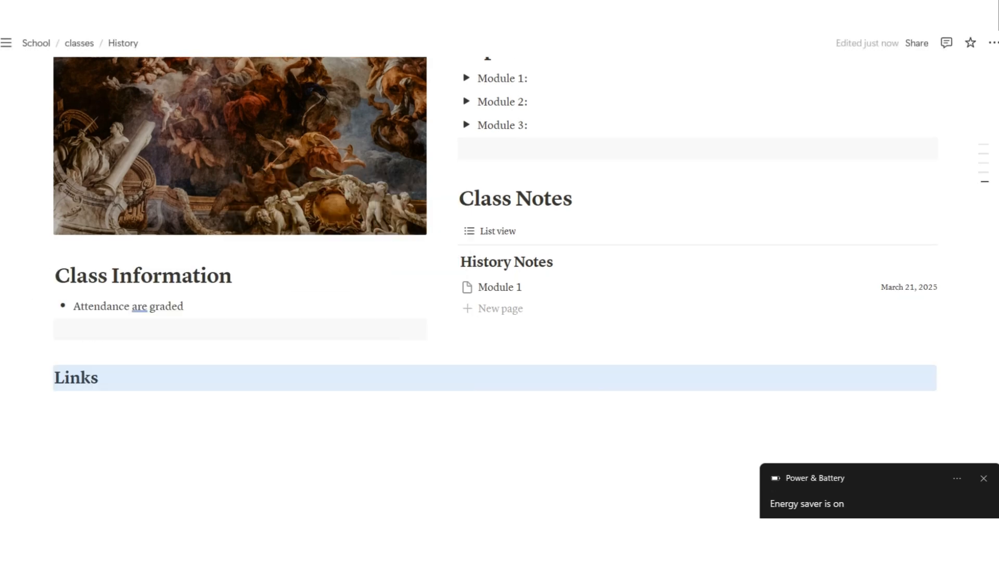
left_click_drag(46, 377, 78, 345)
Duplicate the grey spacer block and move the copy below the columns
left_click(130, 329)
left_click(130, 404)
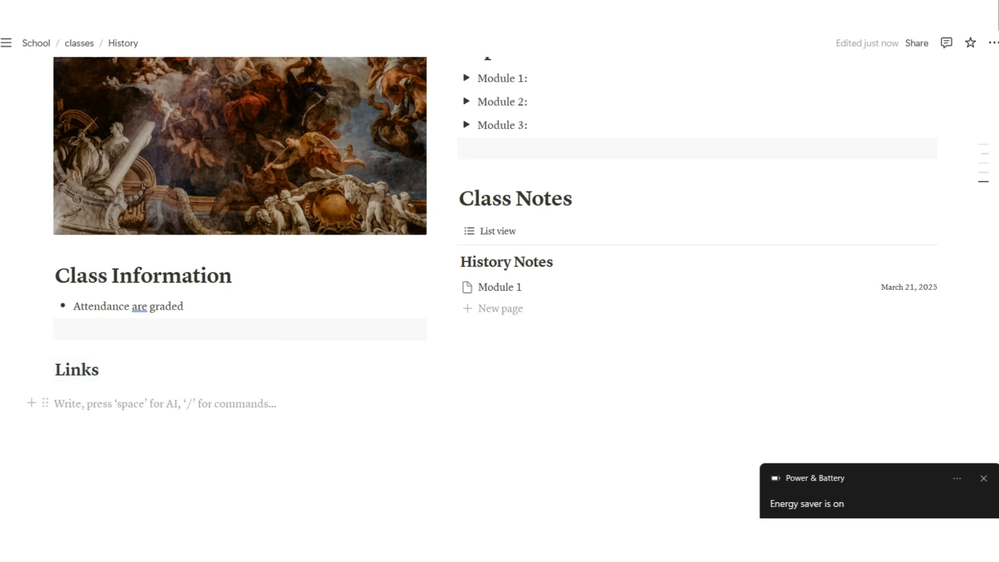
left_click(45, 329)
left_click(98, 311)
left_click_drag(45, 352, 64, 385)
Add an empty bullet under Links with the grey block directly beneath it
left_click(130, 403)
type("-")
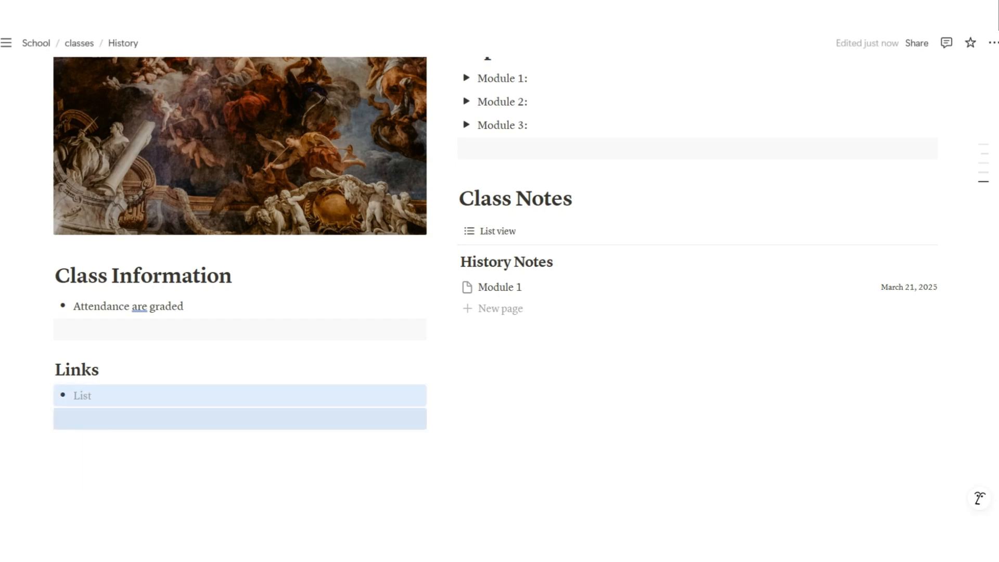
left_click(130, 419)
key("Return")
left_click_drag(46, 442, 58, 411)
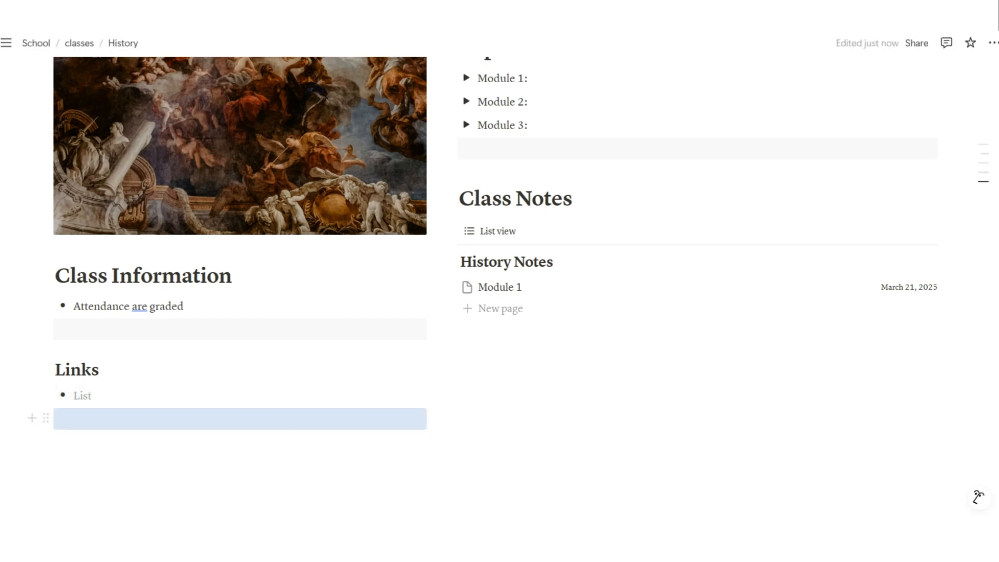
Start a new Heading 1 on the line below
left_click(130, 442)
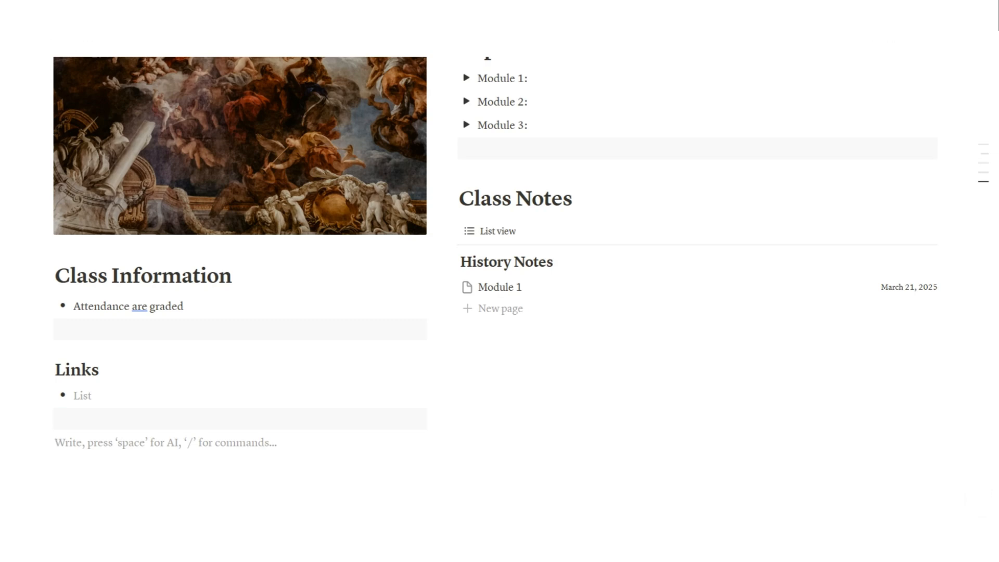
type("/")
key("Down")
key("Down")
key("Down")
key("Down")
key("Down")
Make the line a Heading 1 titled 'Curriculum' with a new line below it
key("Return")
type("Curriculum")
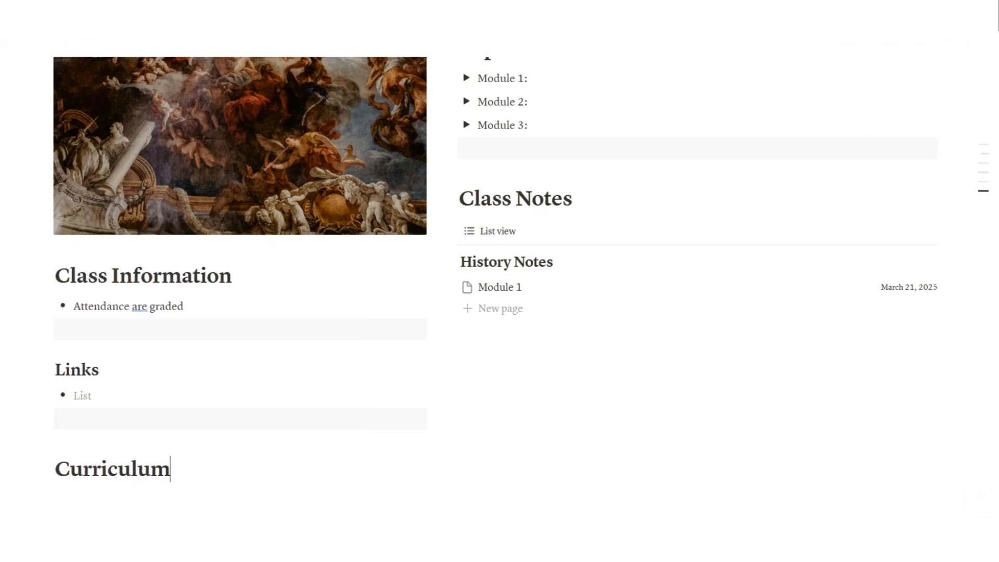
scroll(500, 281, "down", 2)
key("Return")
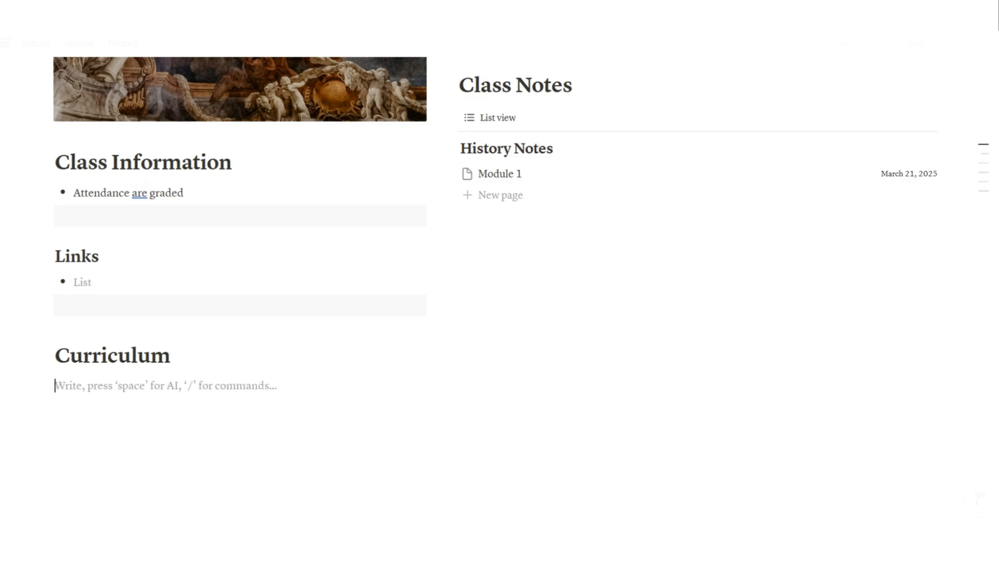
scroll(240, 323, "up", 7)
scroll(240, 323, "down", 8)
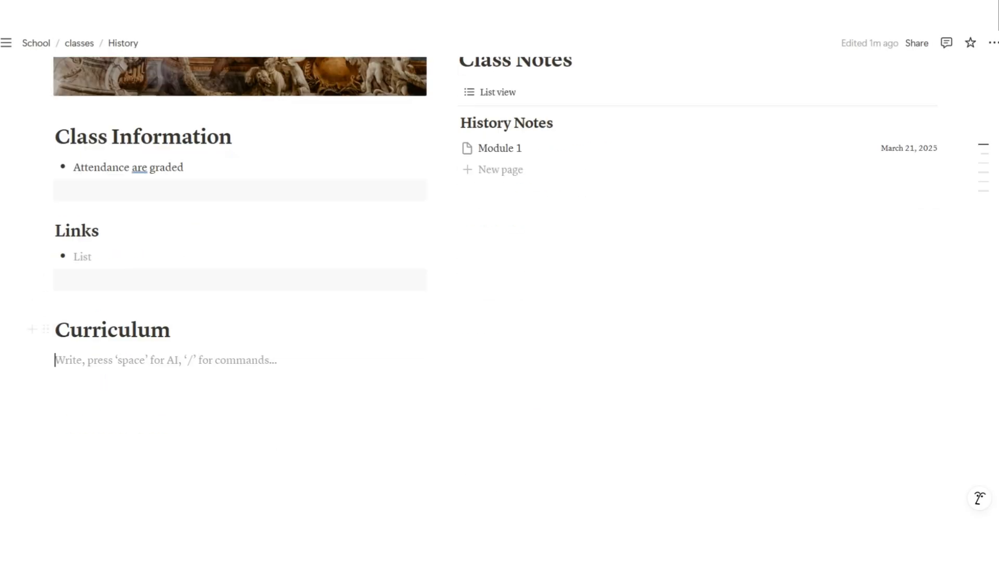
Insert a table named 'Course' with a narrower Name column and a 'Performance Task' row
type("/")
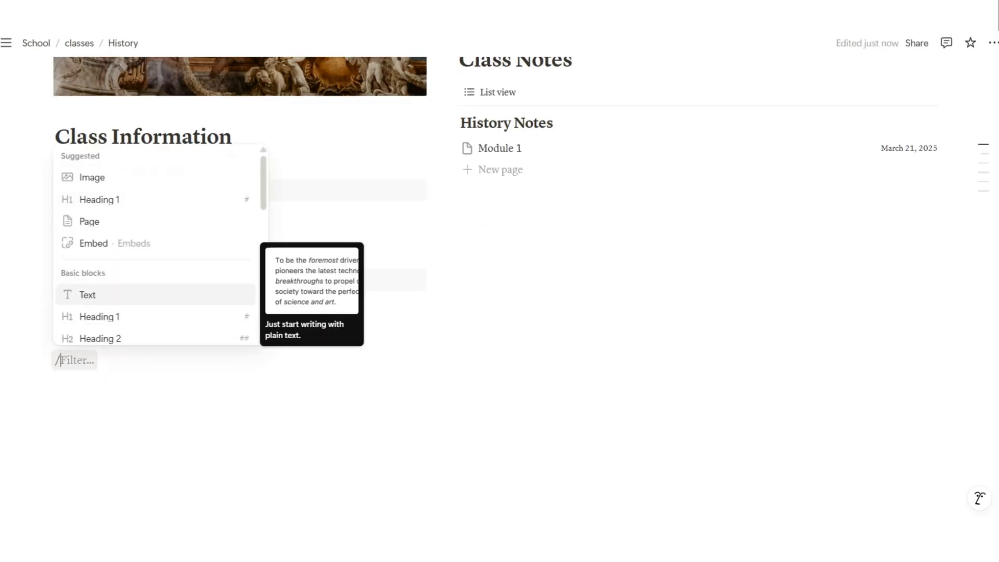
scroll(155, 260, "down", 13)
scroll(155, 244, "up", 4)
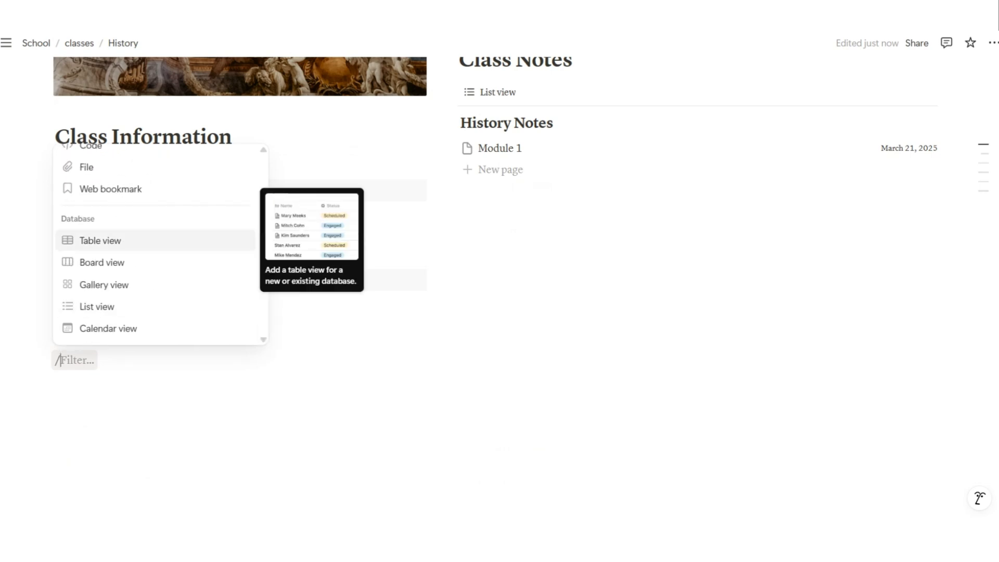
left_click(155, 240)
left_click(480, 301)
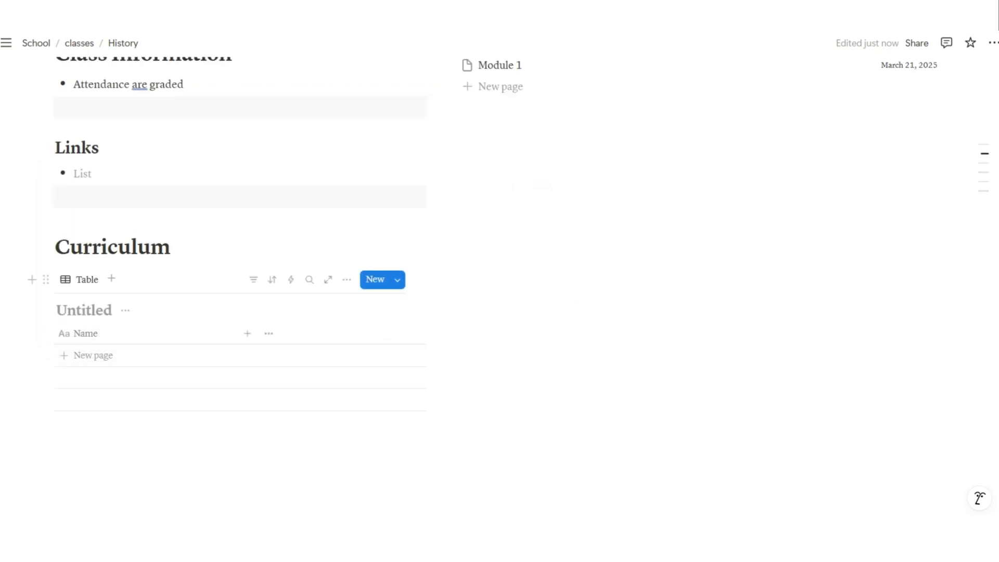
type("Course")
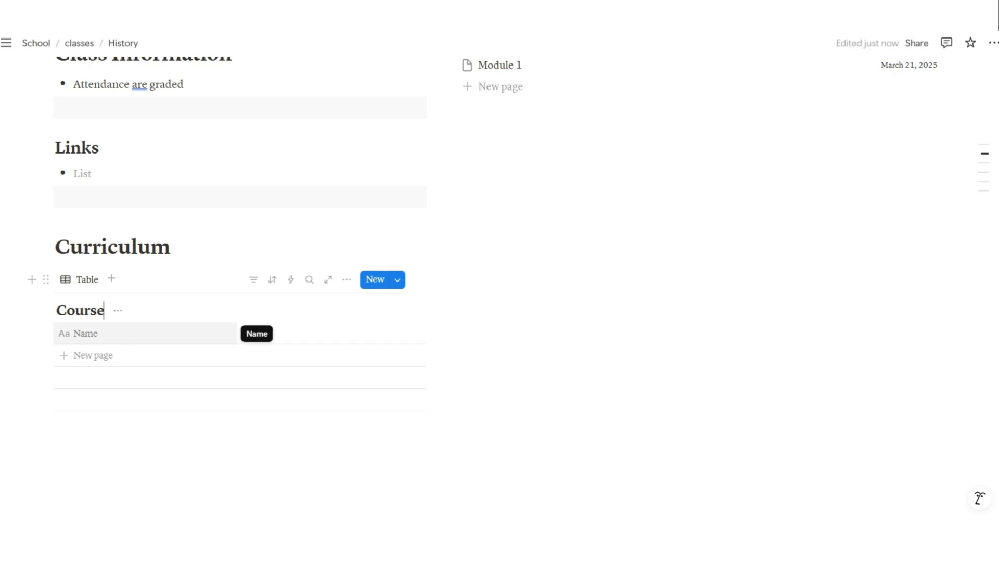
left_click_drag(238, 334, 203, 333)
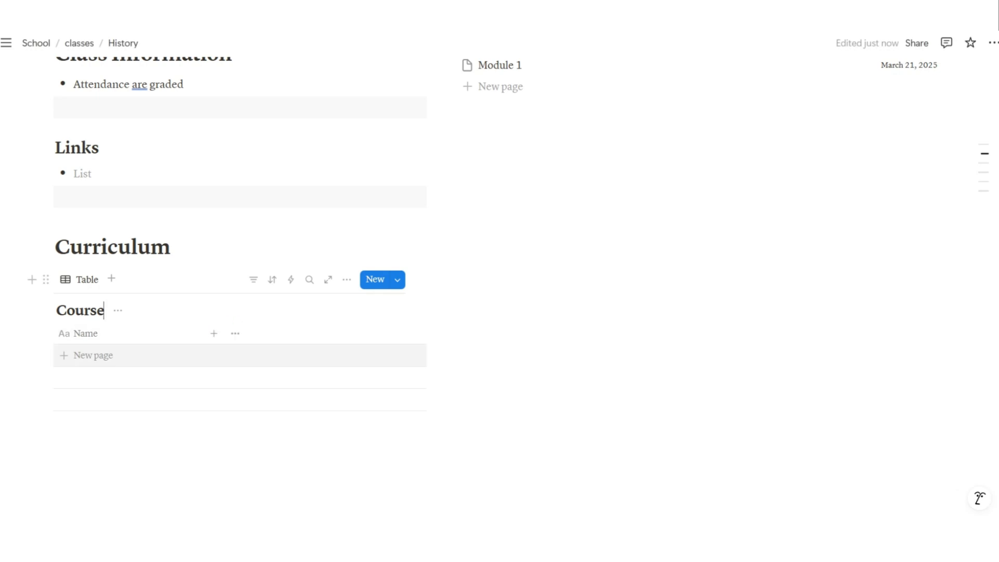
left_click(86, 355)
type("Performance Task")
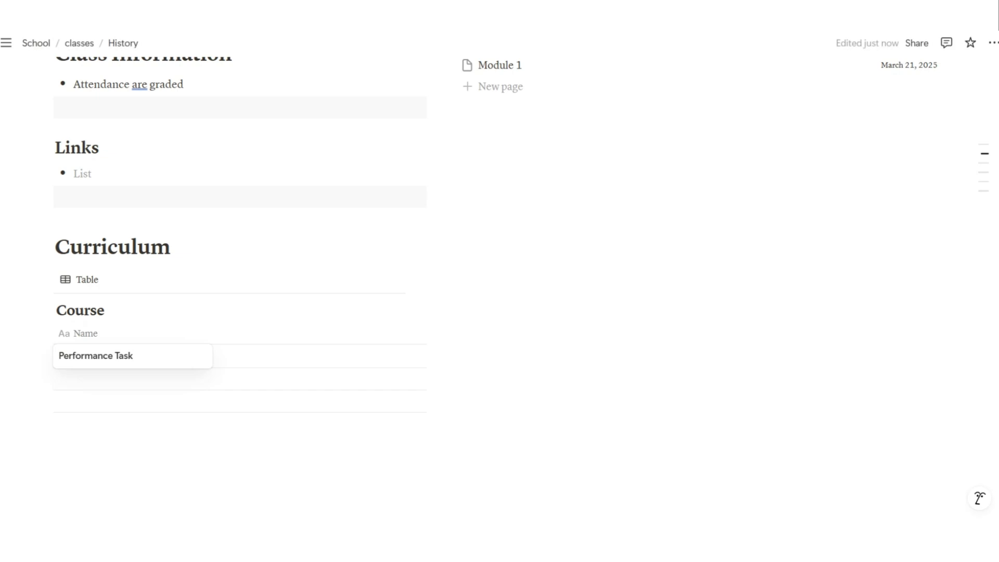
key("Escape")
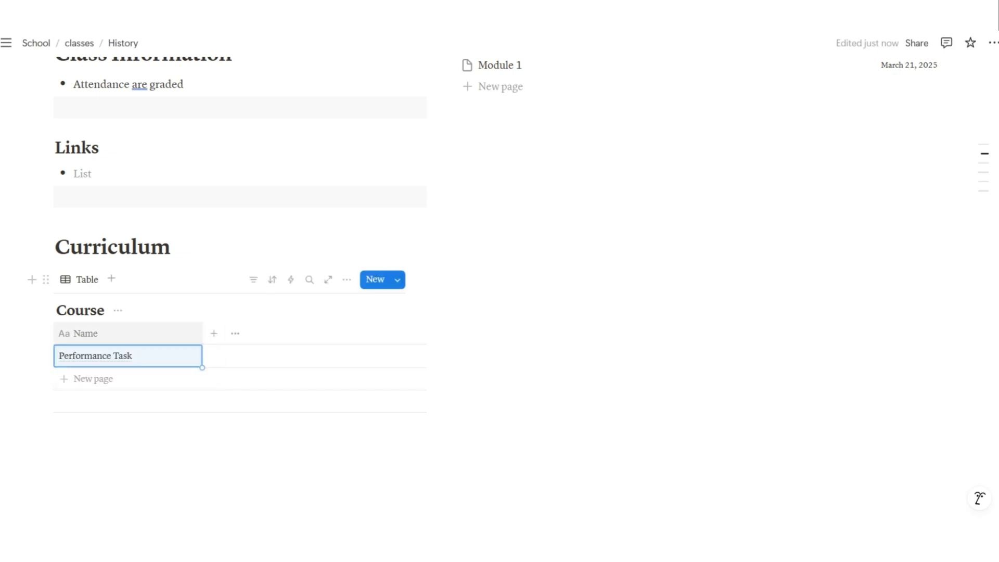
Add a narrow Number column named 'Percentage' to the Course table
left_click(190, 333)
type("Percentage")
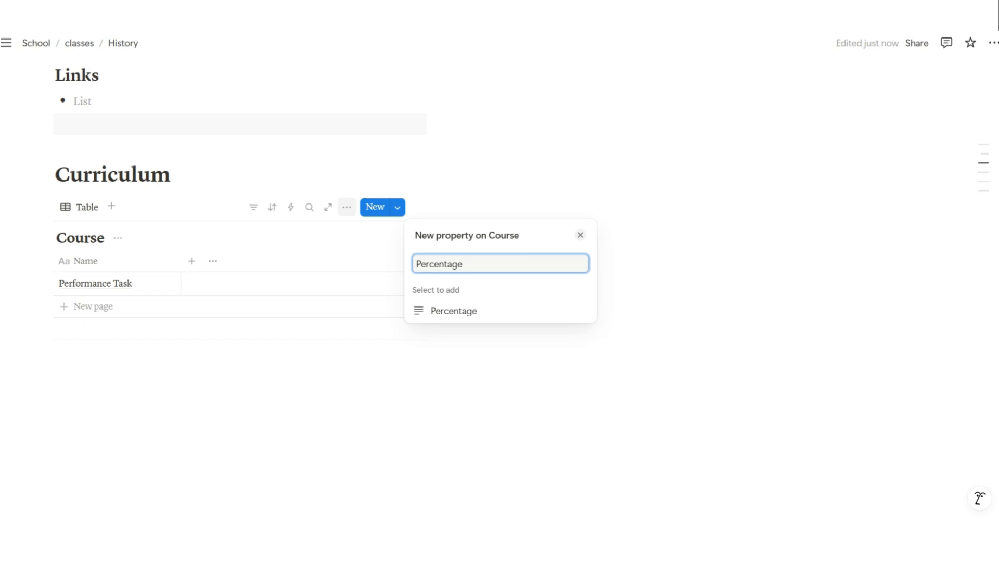
key("ctrl+a")
key("BackSpace")
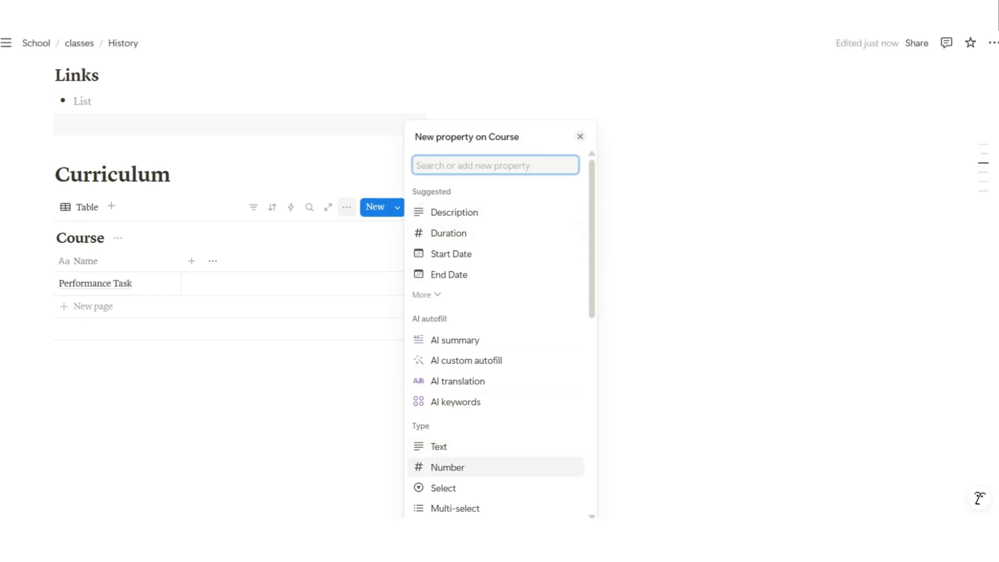
left_click(448, 468)
type("Percentage")
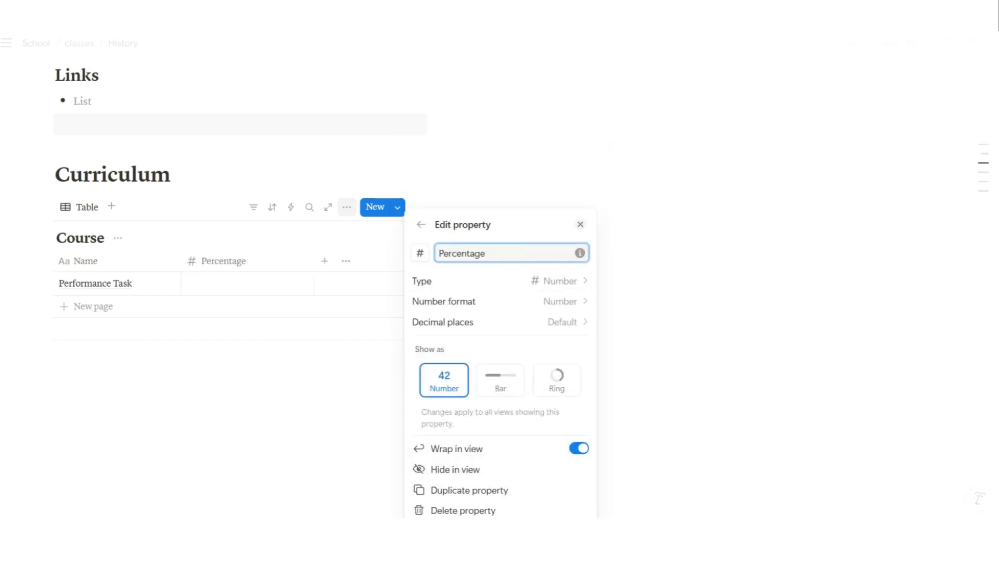
key("Escape")
left_click_drag(289, 265, 274, 266)
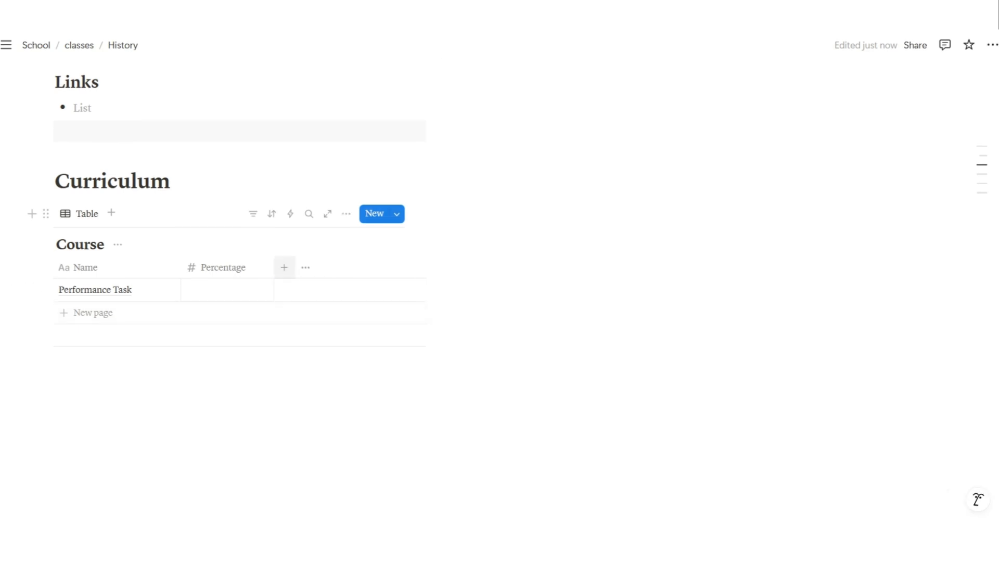
Add a narrow text column named 'Notes' to the Course table
left_click(284, 268)
left_click(439, 212)
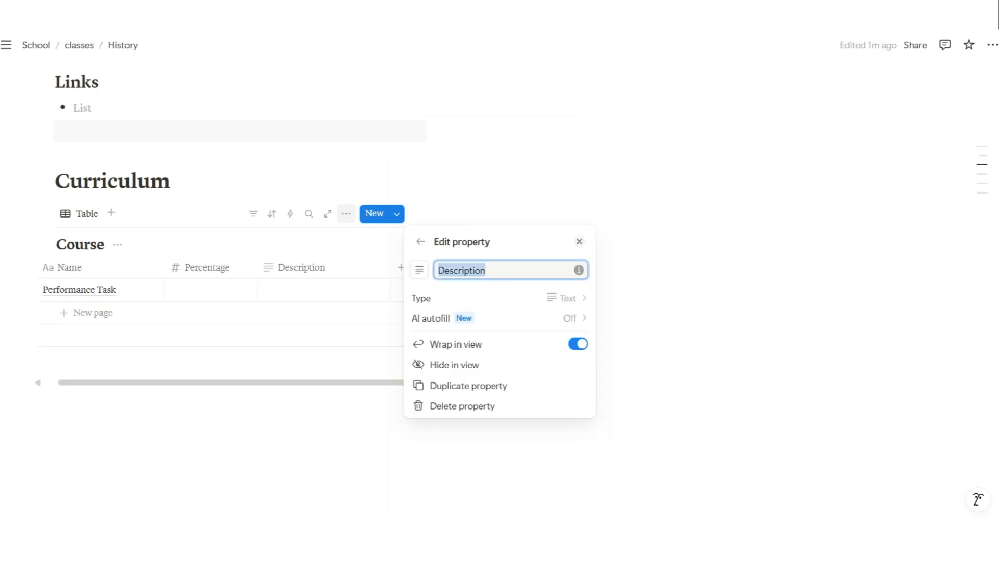
type("Notes")
key("Escape")
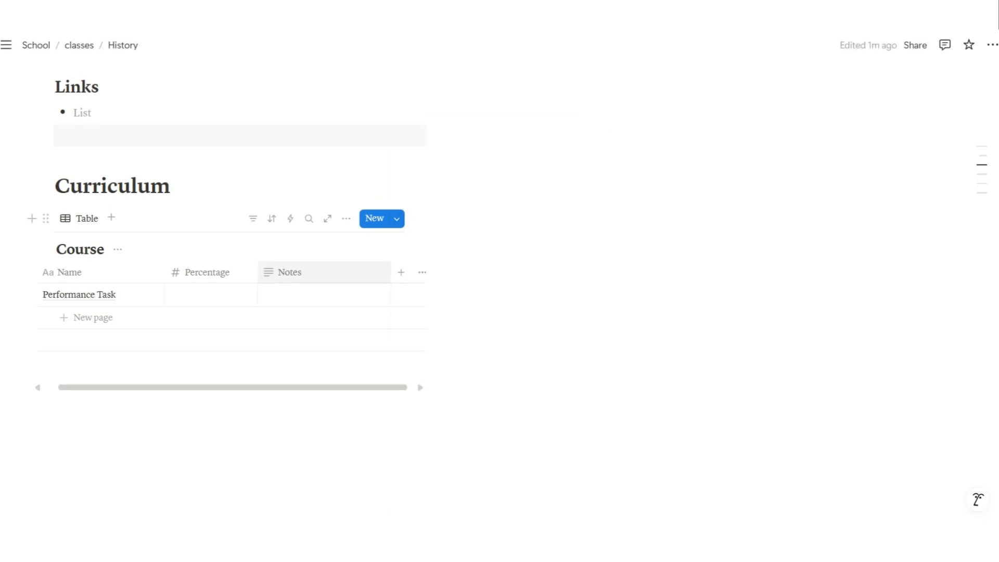
left_click_drag(391, 272, 357, 272)
Add 'Exam' and 'Written Work' rows to the Course table
left_click(93, 317)
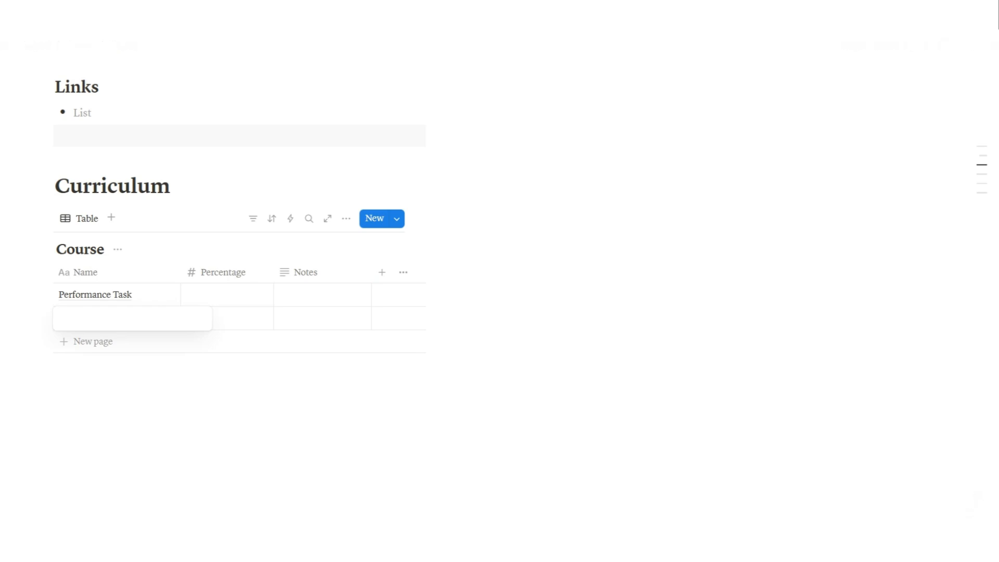
type("Exam")
key("Return")
type("Written Work")
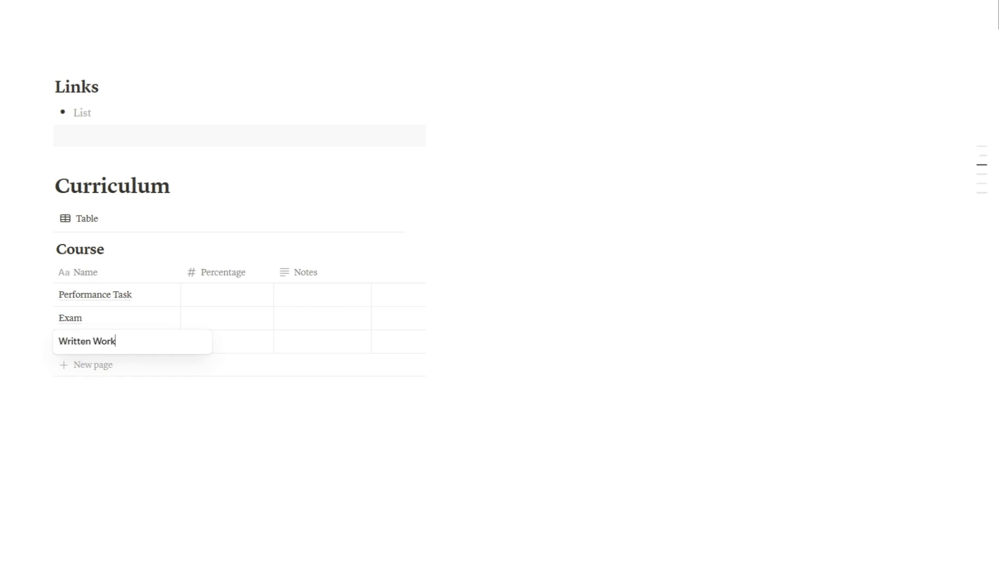
key("Return")
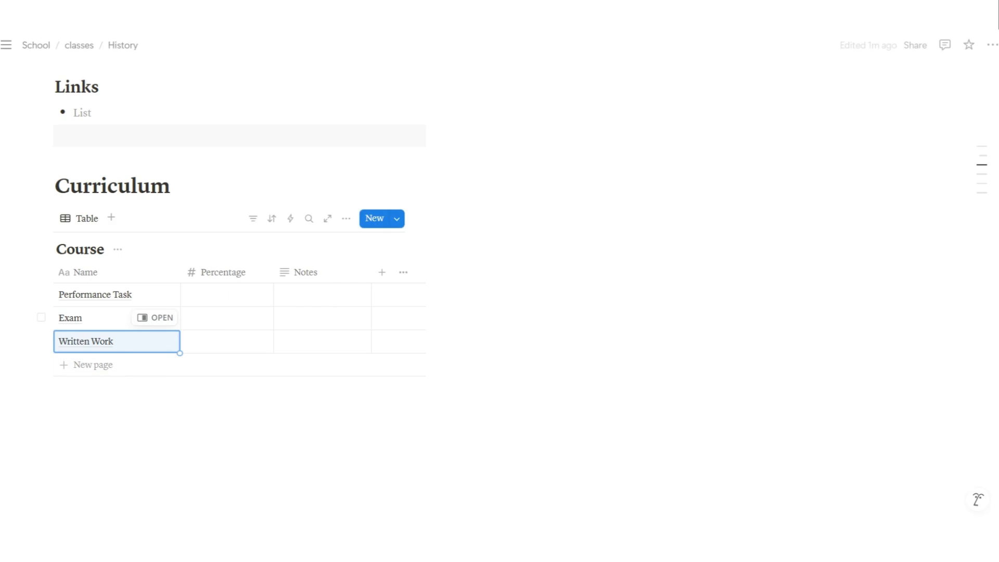
Enter Percentage values 45, 30 and 25 for the three rows
left_click(227, 295)
type("45")
key("Return")
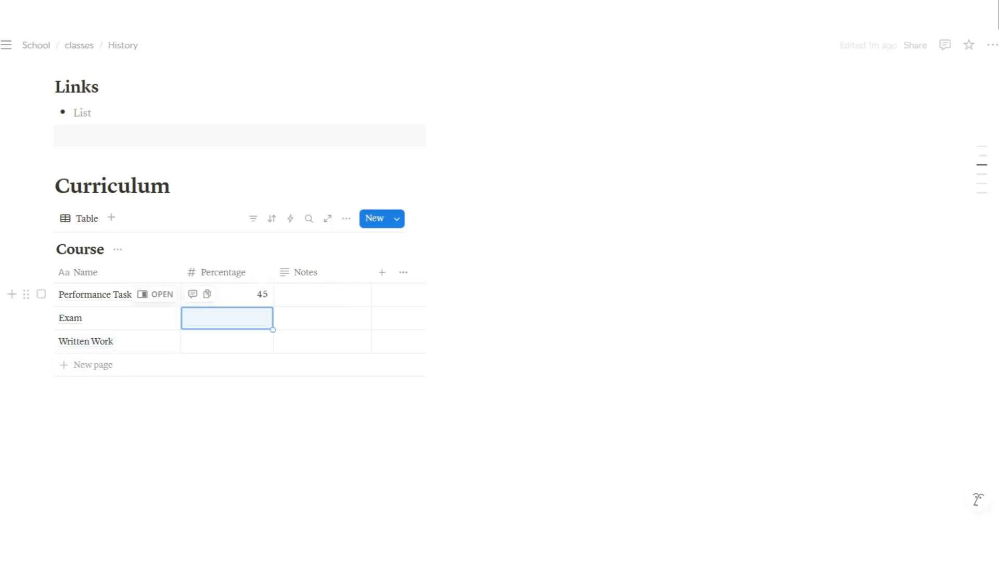
type("30")
key("Return")
type("25")
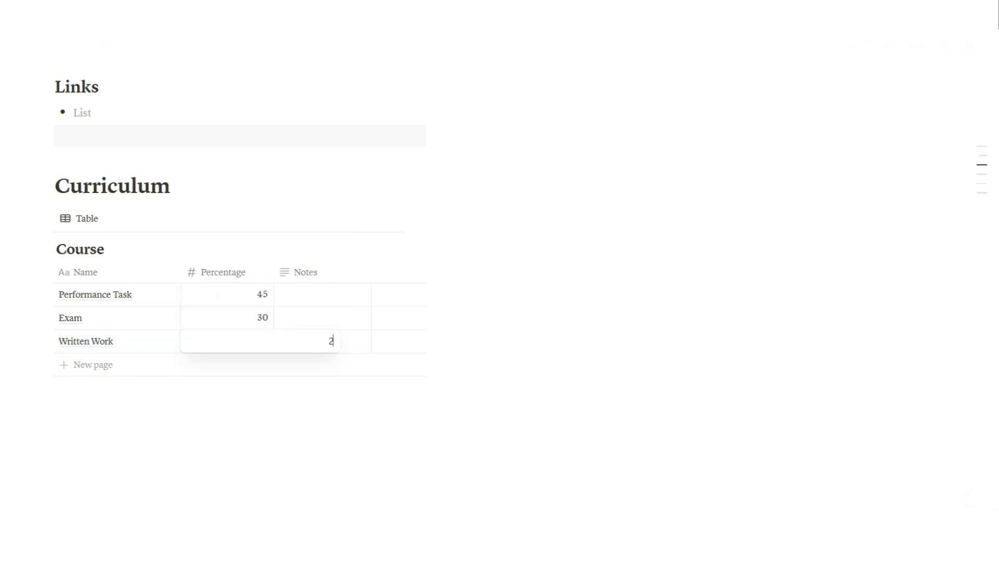
key("Return")
Format the Percentage column as percent and enter .45 for Performance Task
left_click(223, 272)
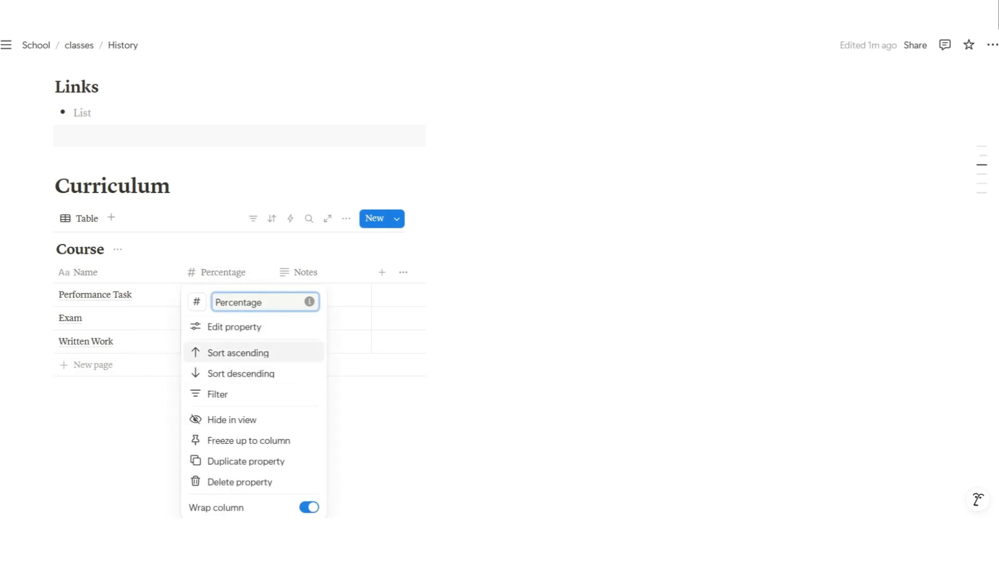
left_click(229, 326)
left_click(526, 302)
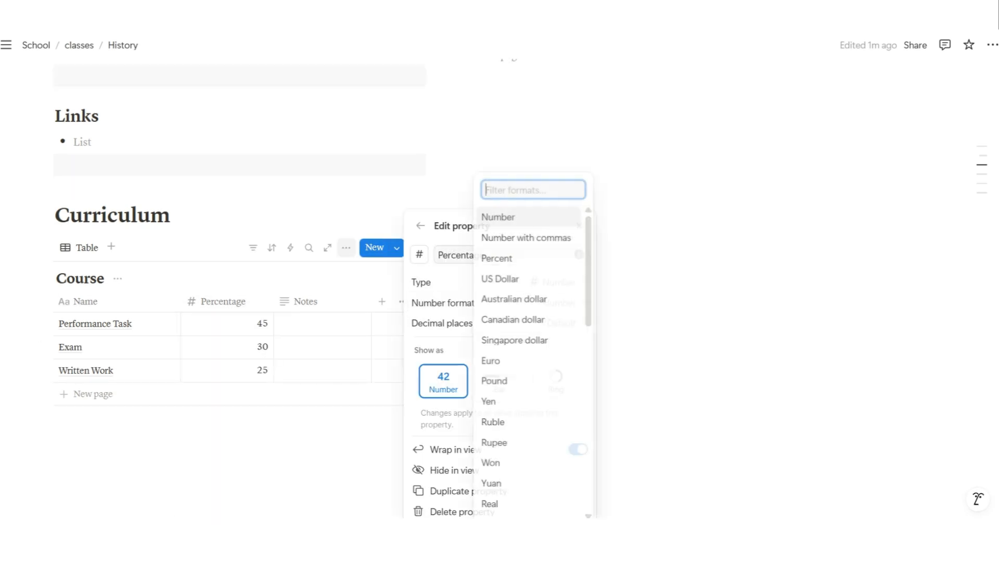
left_click(515, 259)
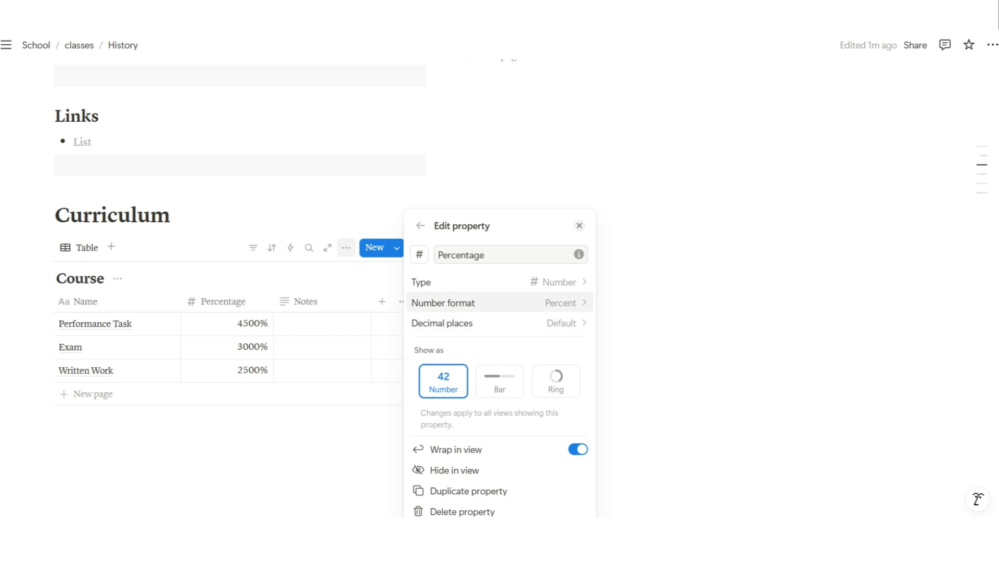
left_click(244, 325)
left_click(244, 326)
type(".")
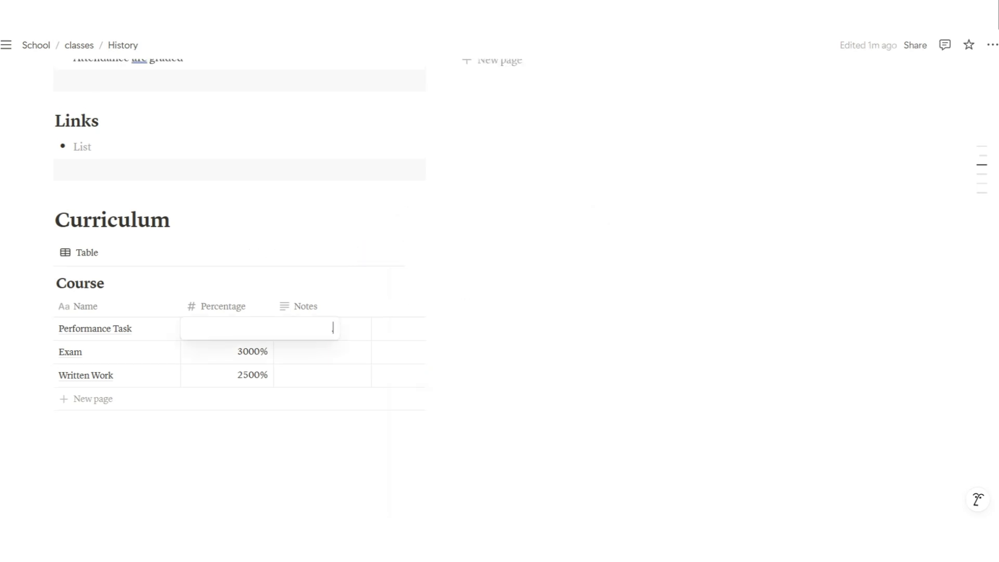
type("45")
key("Return")
Set the Percentage column to show no decimal places
left_click(245, 328)
key("Escape")
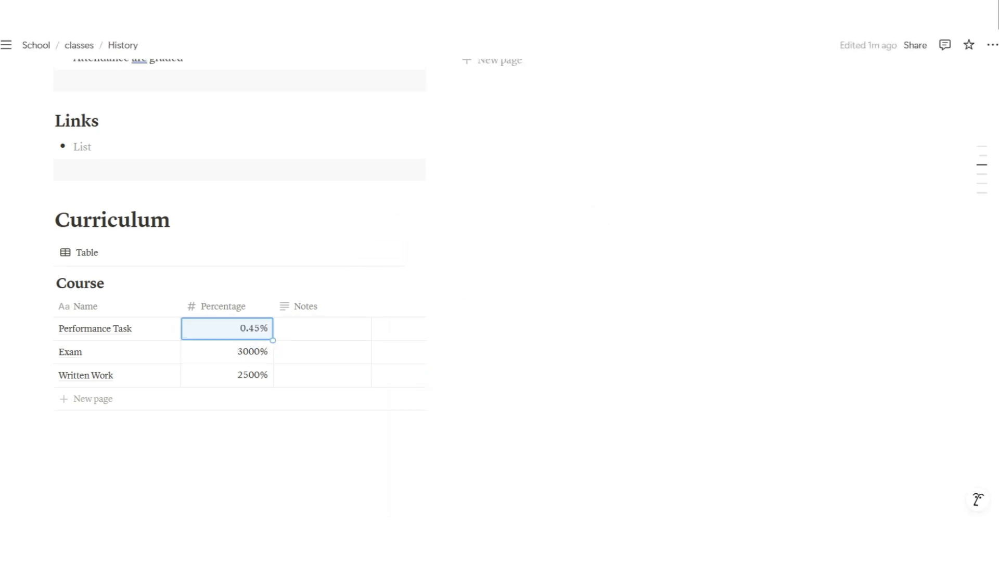
left_click(244, 328)
key("Escape")
left_click(223, 306)
left_click(234, 100)
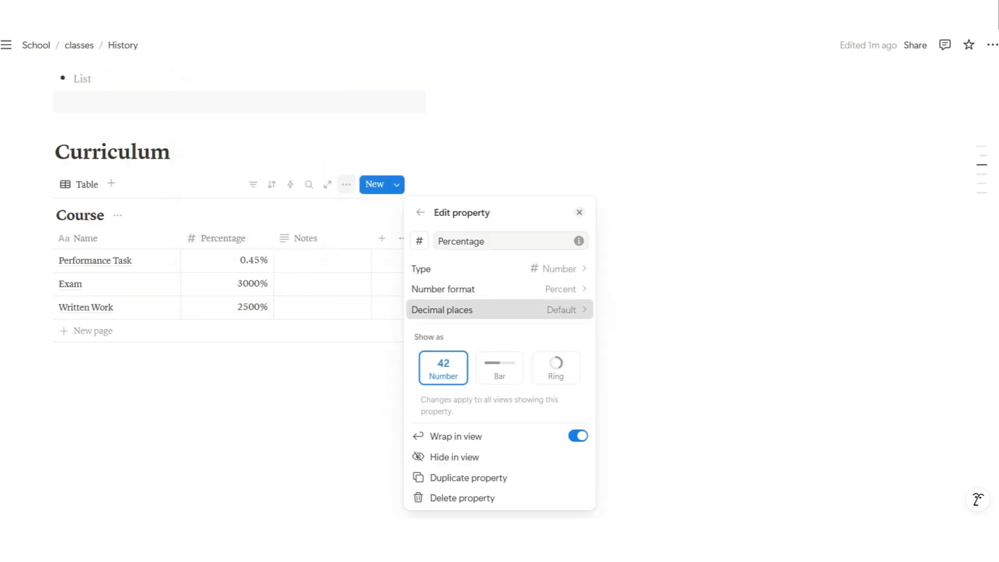
left_click(494, 309)
left_click(437, 352)
left_click(579, 212)
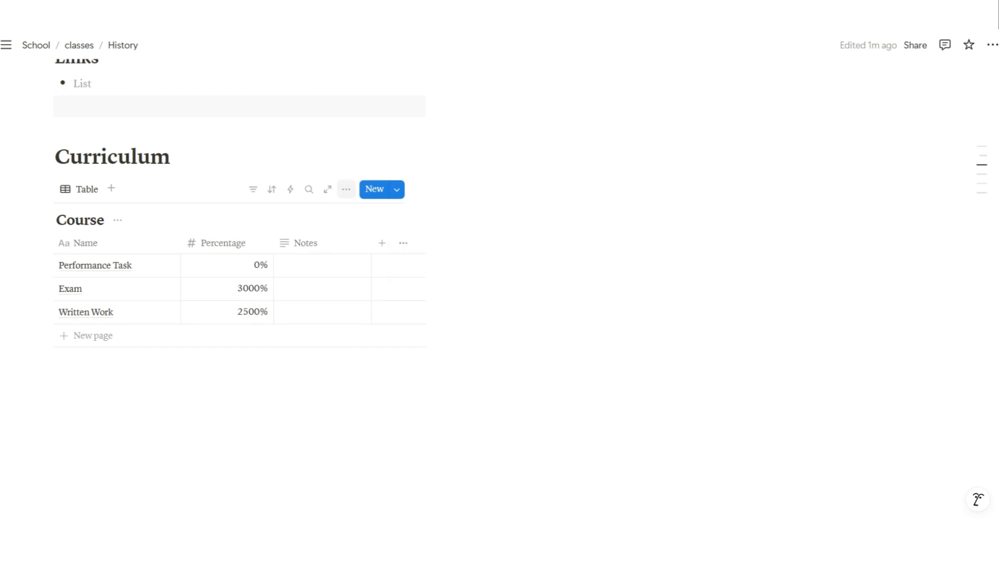
Re-enter the percentages as 45%, 30% and 25%
left_click(234, 265)
key("ctrl+a")
type("45")
key("Return")
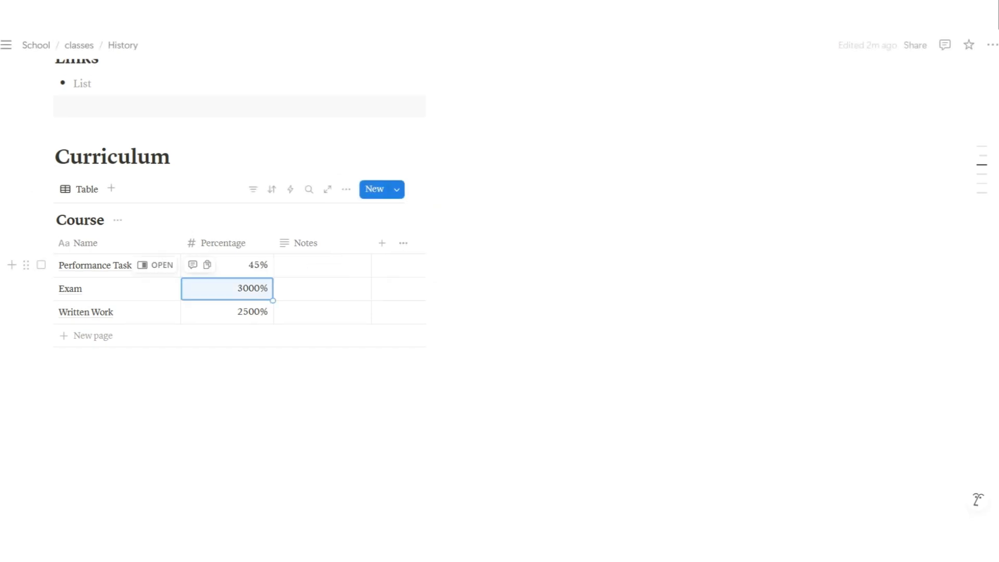
key("Return")
type("30")
key("Return")
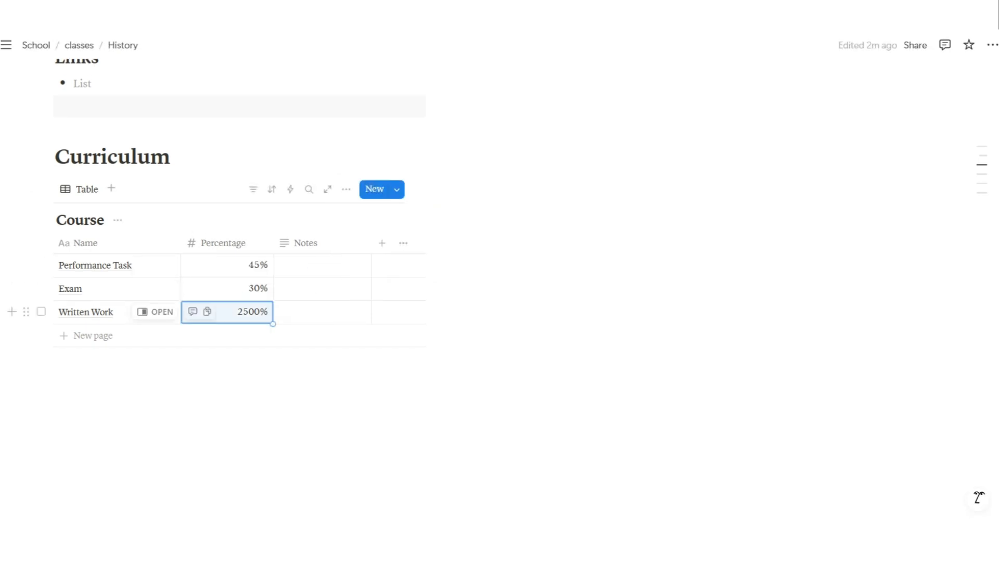
key("Return")
type("25")
key("Return")
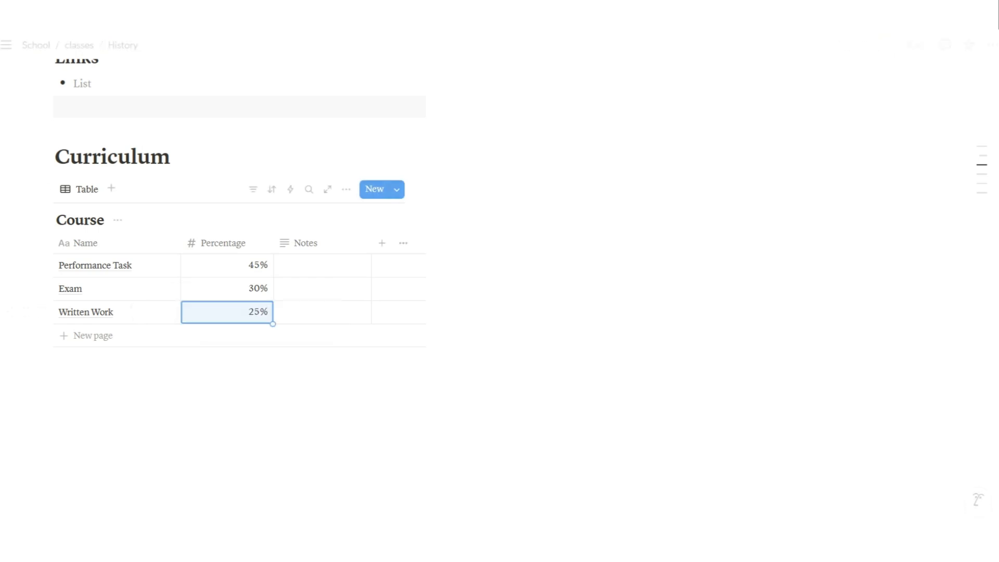
Show the sum of the Percentage column in the table footer
left_click(244, 357)
mouse_move(245, 402)
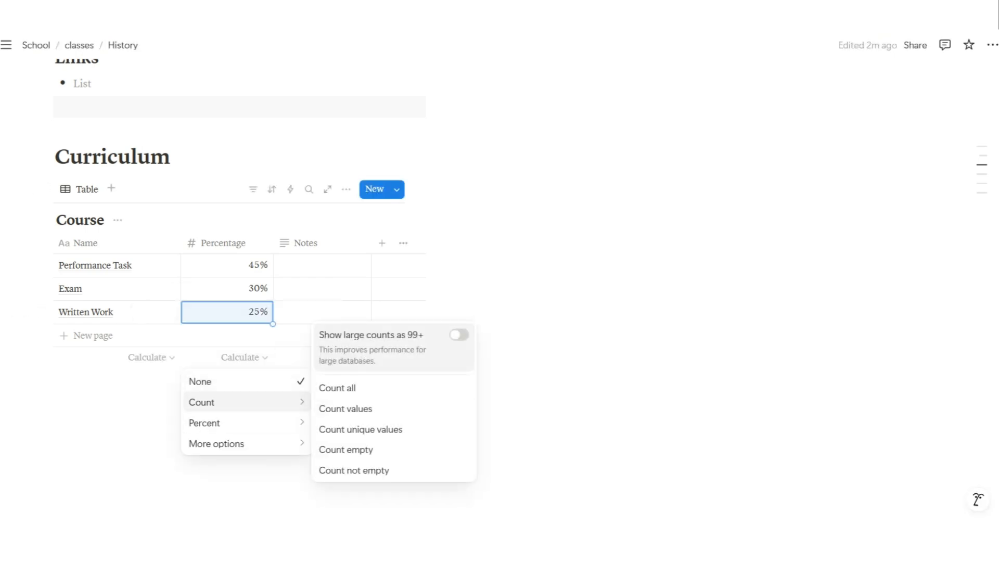
left_click(337, 388)
left_click(250, 358)
mouse_move(216, 443)
left_click(328, 392)
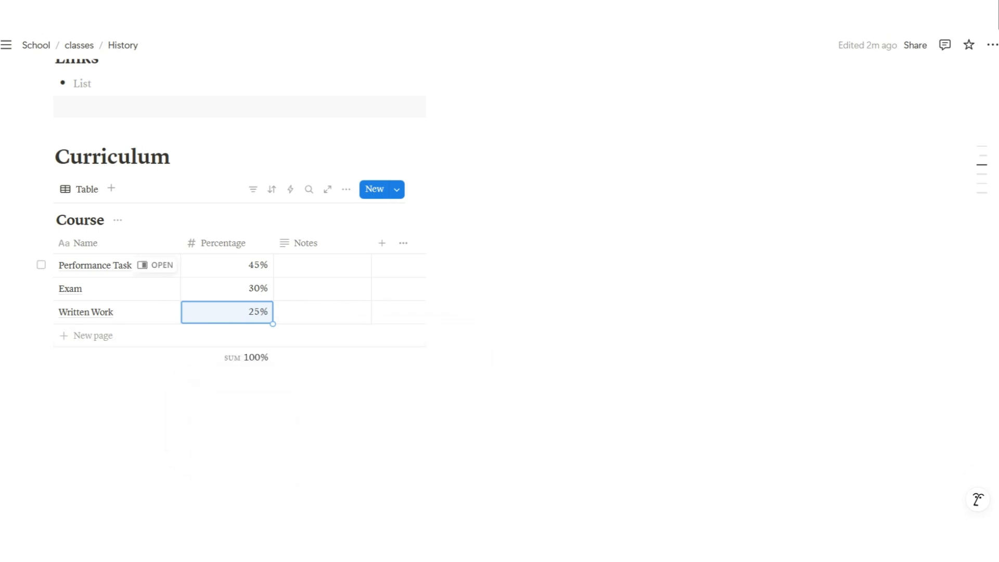
Fill in Notes: '2 every Terms', '3 midterm exams', 'Formative and Summative assessments'
left_click(322, 265)
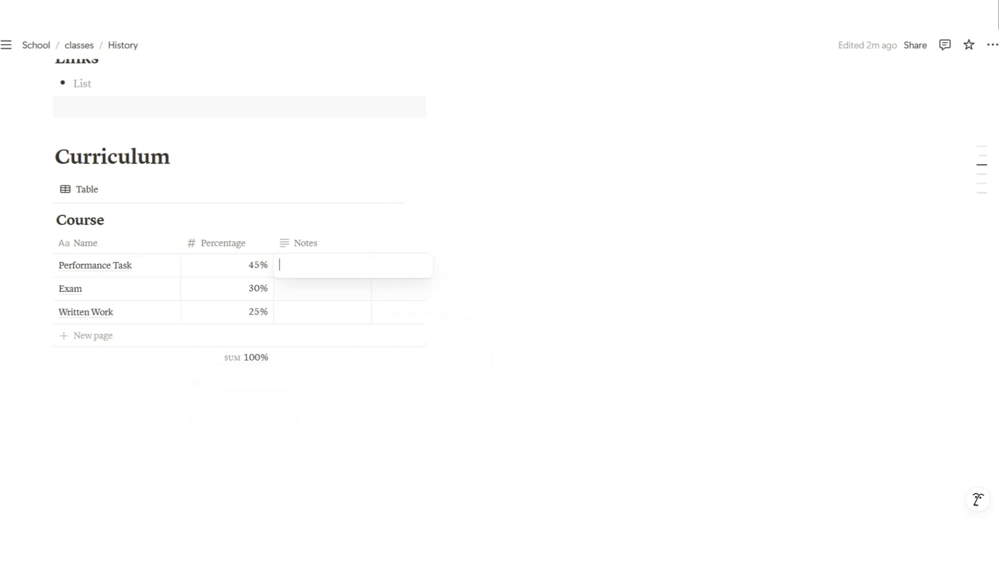
type("2 ee")
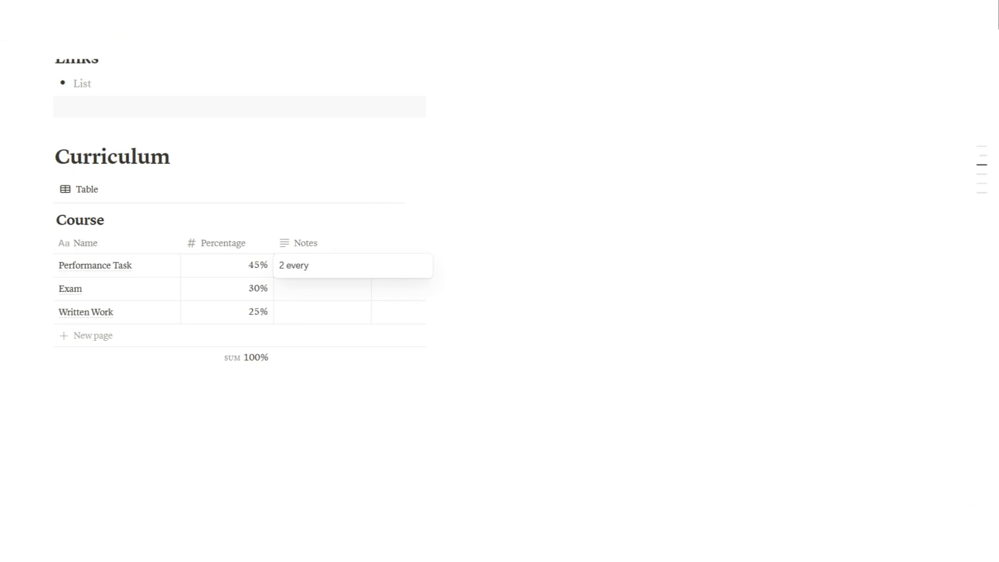
type("ery  Terms")
key("Return")
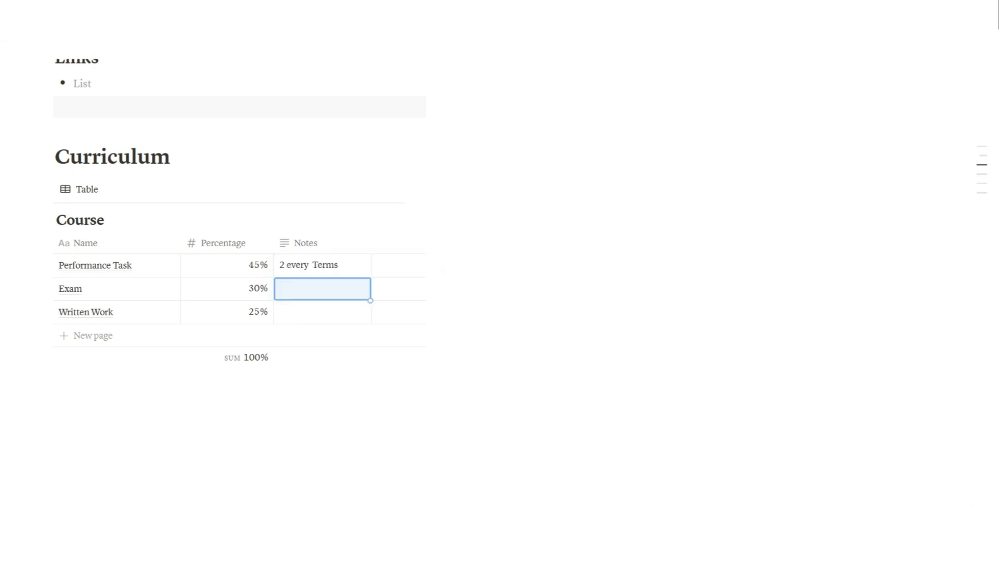
type("3 midterm exams")
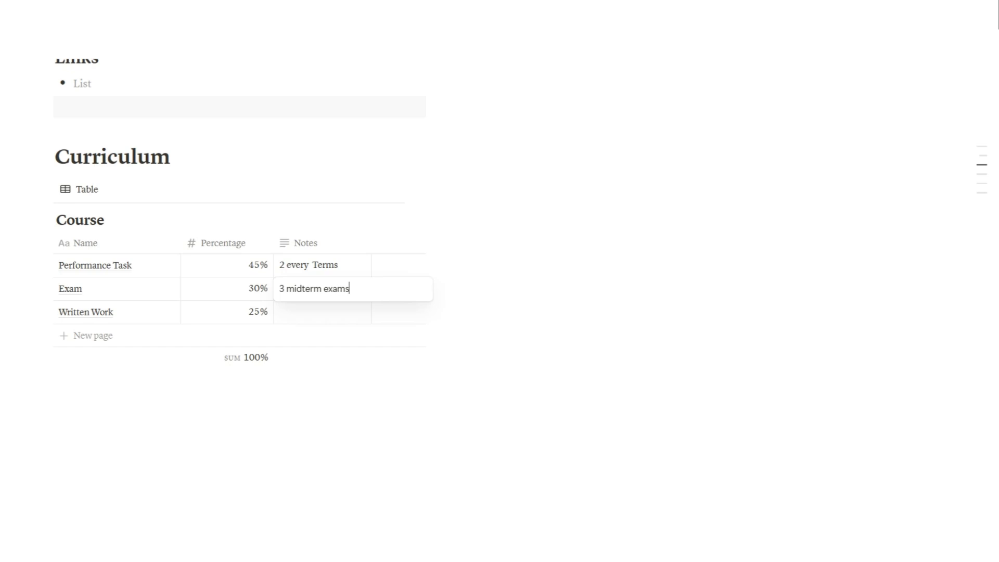
left_click(323, 312)
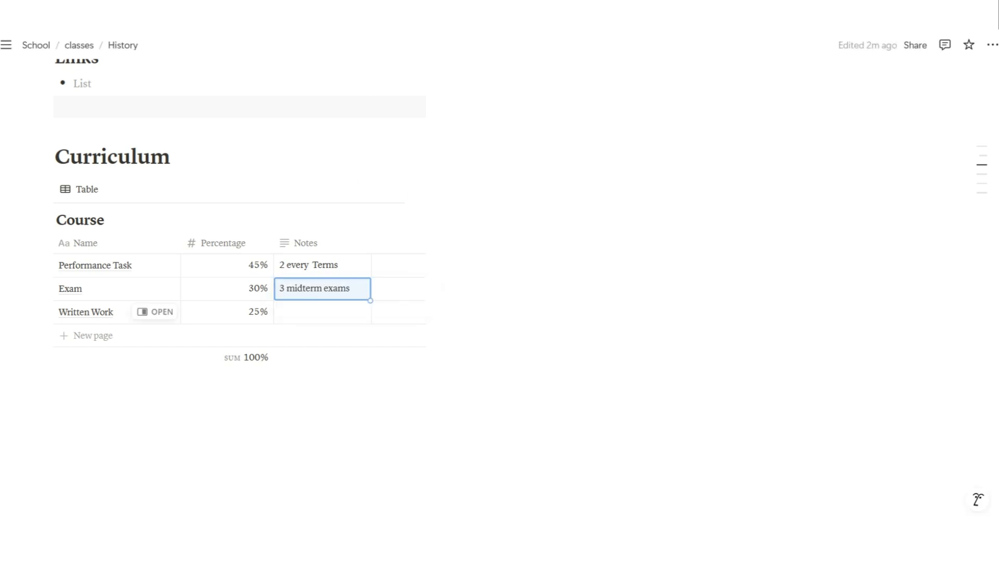
left_click(322, 312)
type("Formative and Summ")
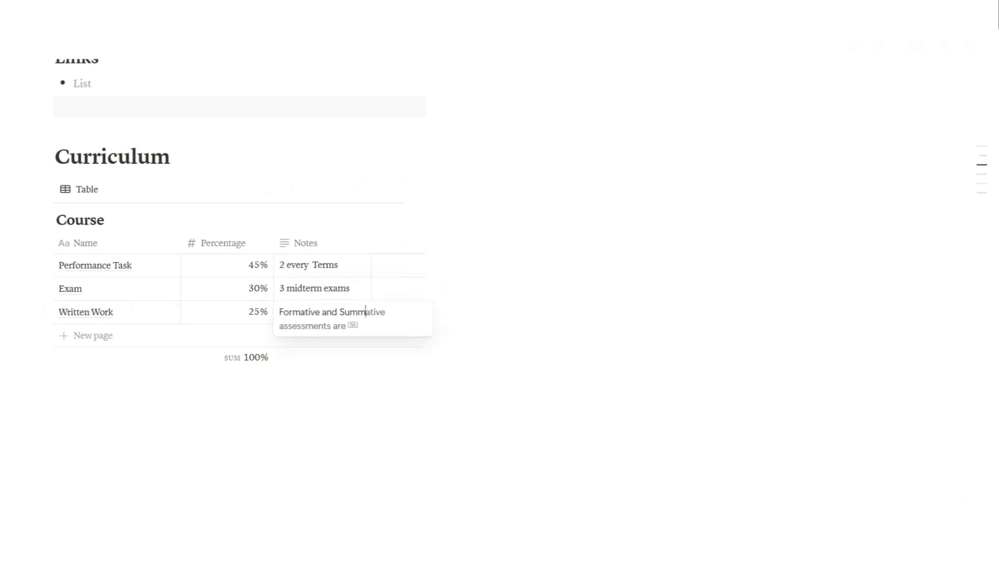
key("Tab")
key("Escape")
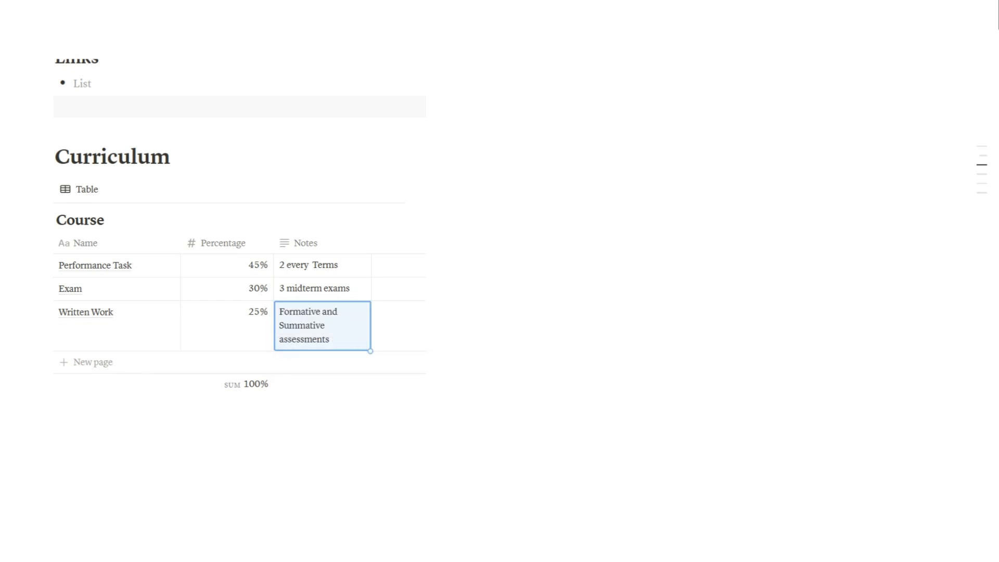
scroll(500, 281, "up", 2)
key("Escape")
scroll(500, 281, "up", 4)
scroll(494, 281, "down", 2)
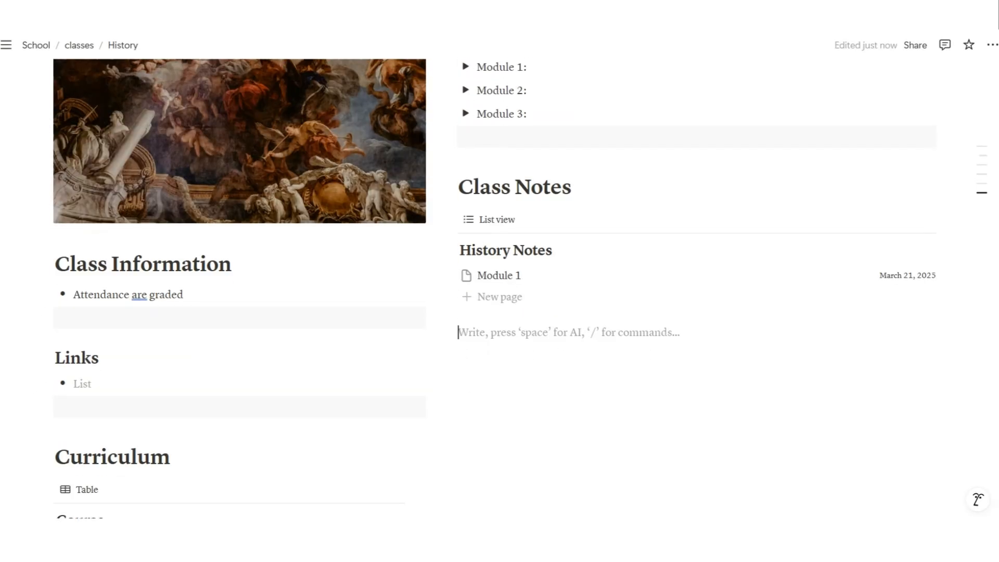
Duplicate the empty block under Links, move it below History Notes, and add a blank line beneath the grey spacer
left_click(45, 401)
left_click(103, 378)
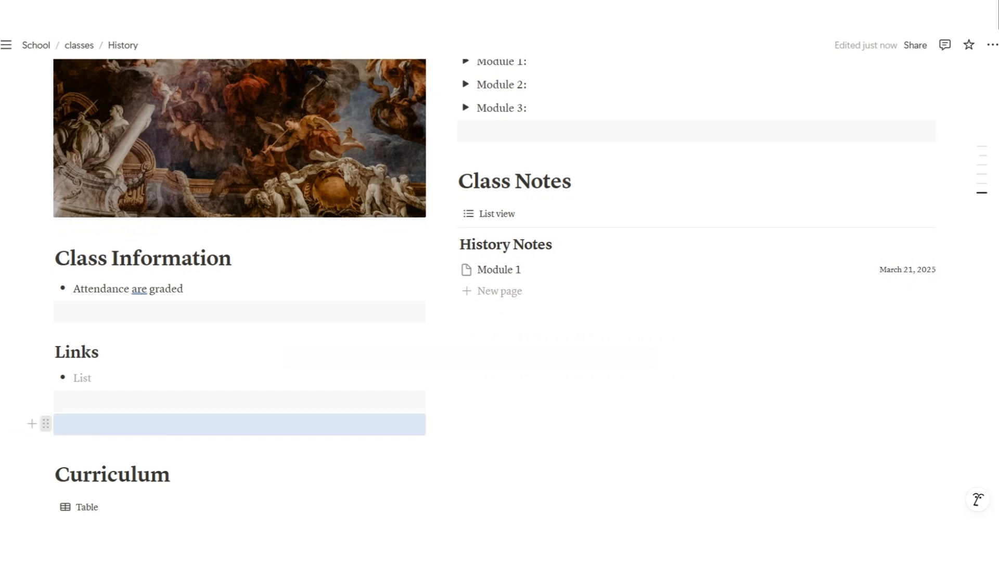
left_click_drag(45, 423, 520, 344)
left_click(546, 325)
key("BackSpace")
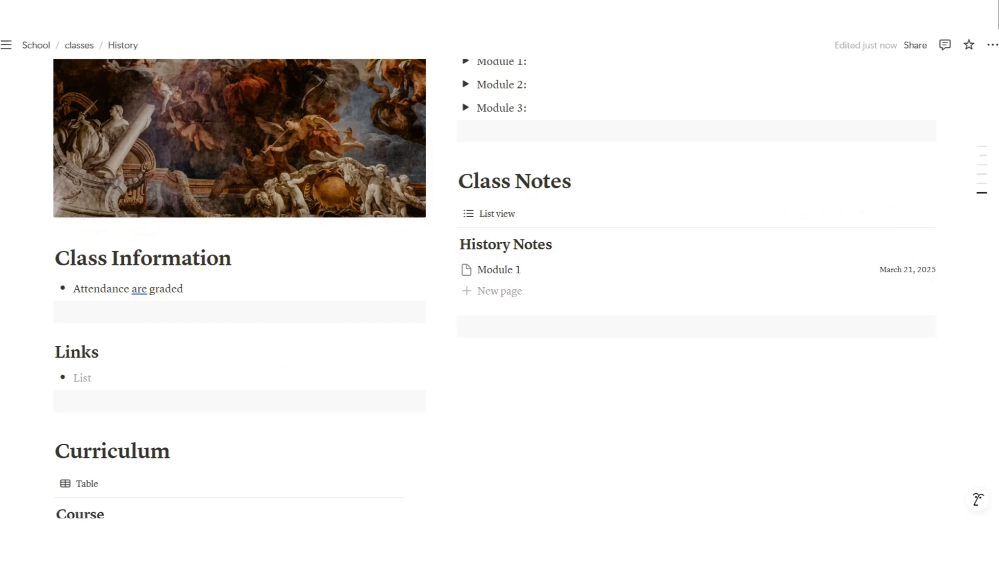
left_click(547, 326)
key("Return")
left_click_drag(449, 326, 452, 358)
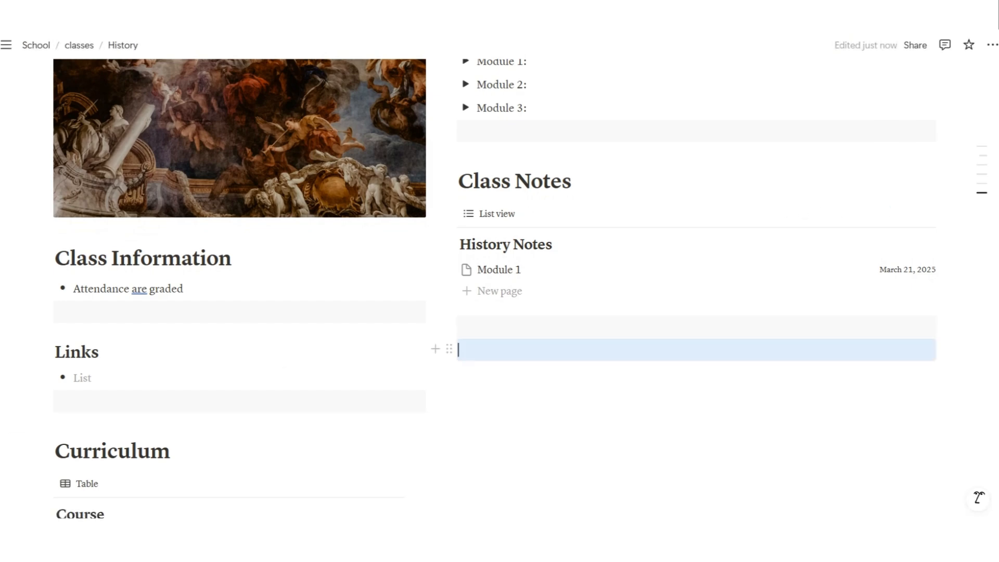
Insert a table linked to the existing School Works database
type("/tab")
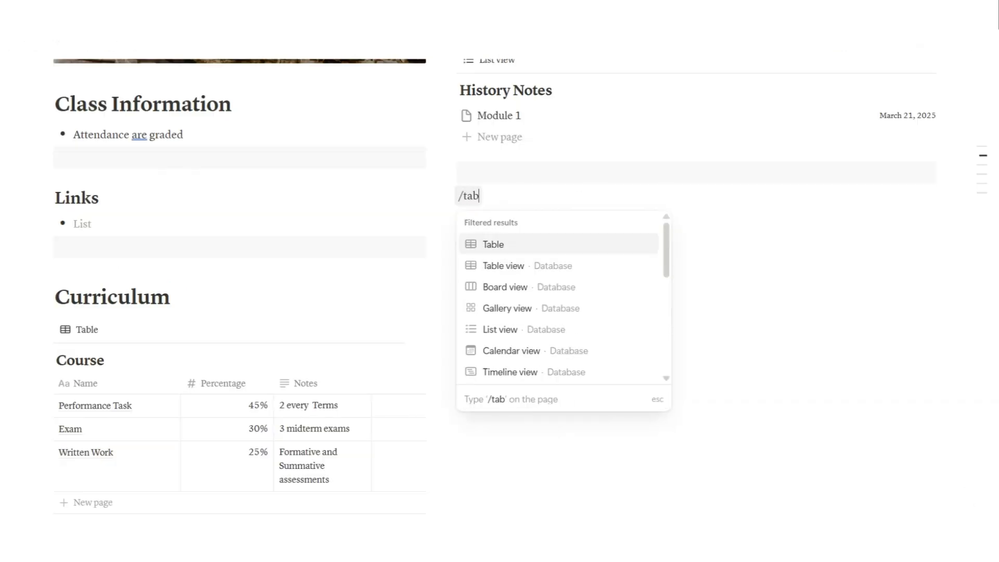
key("Down")
key("Return")
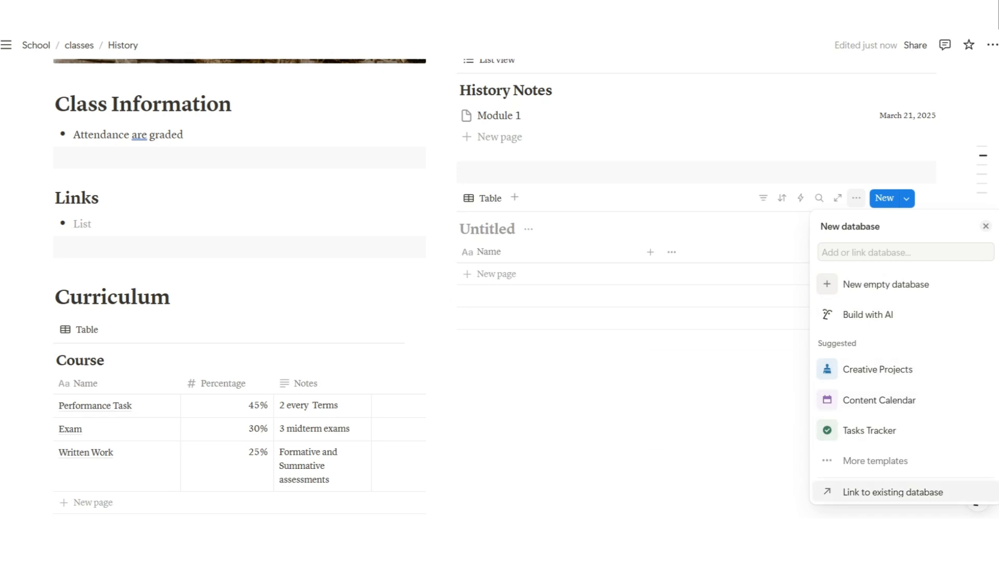
left_click(893, 492)
left_click(865, 394)
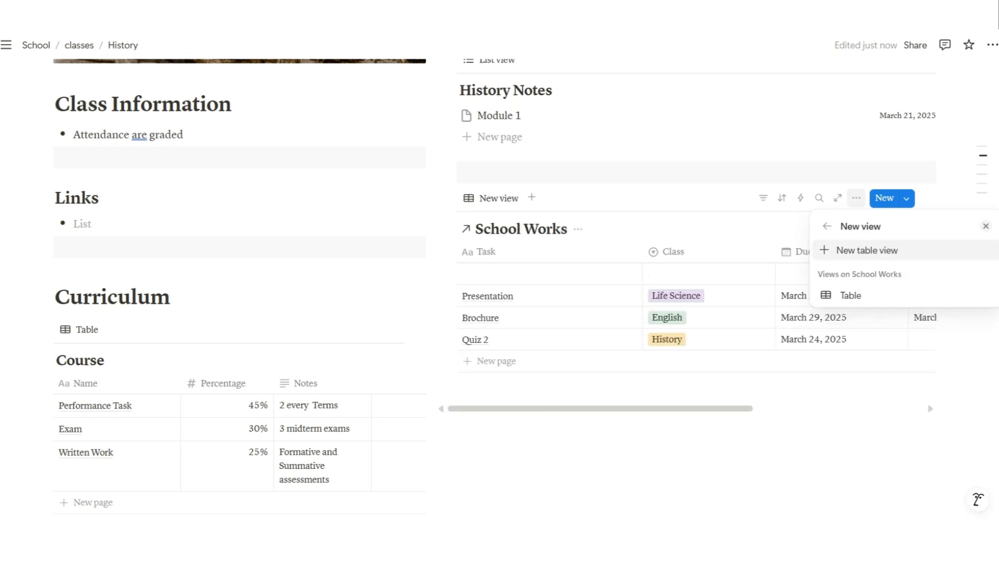
left_click(851, 295)
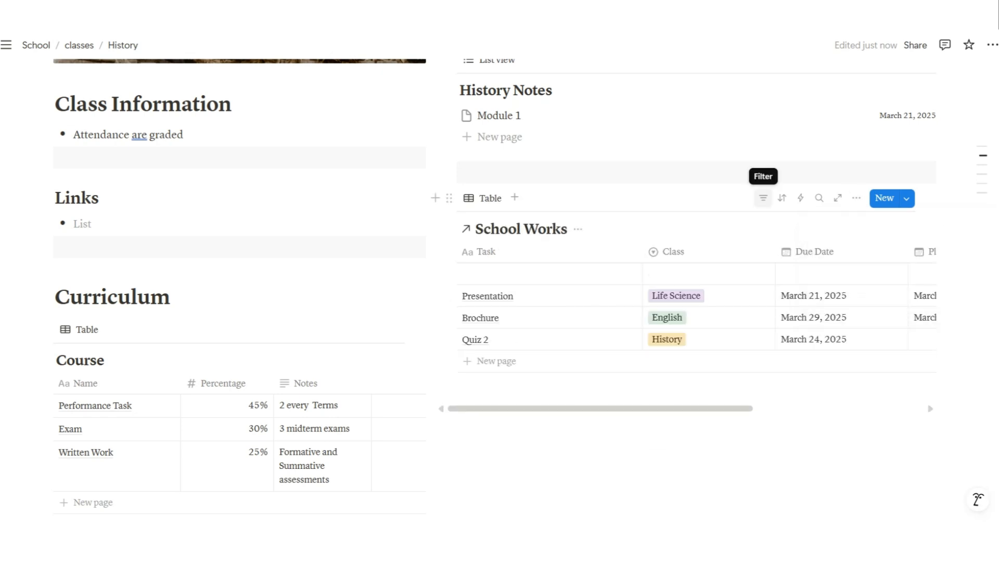
Filter the linked table to Class is History
left_click(763, 199)
left_click(795, 275)
left_click(494, 326)
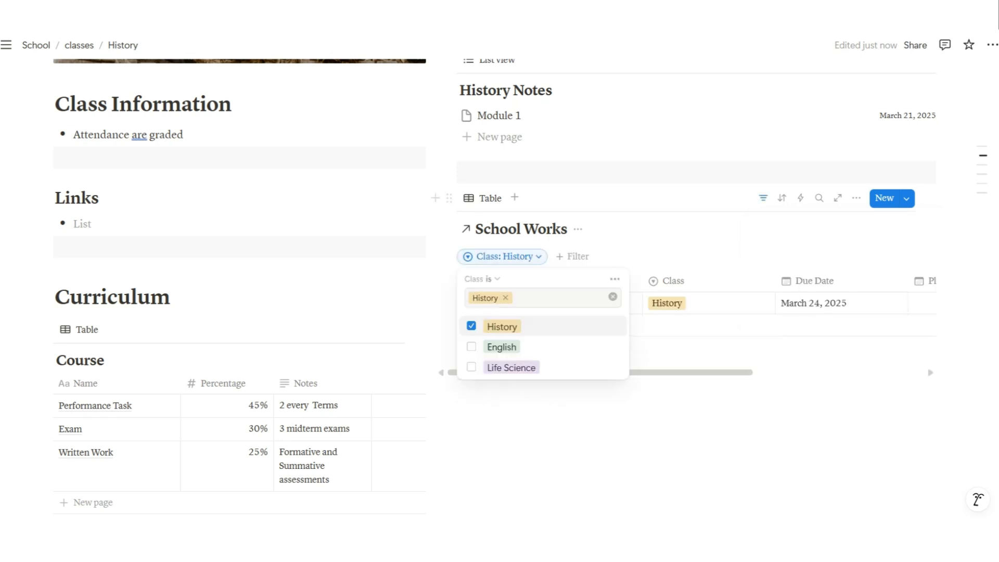
key("Escape")
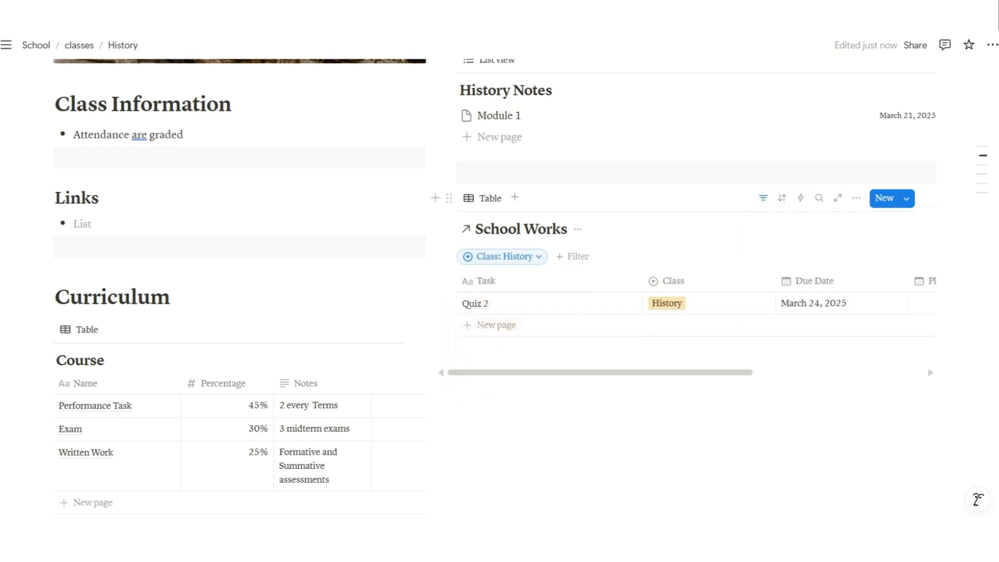
Hide the Class property in the linked table
left_click(856, 197)
left_click(858, 283)
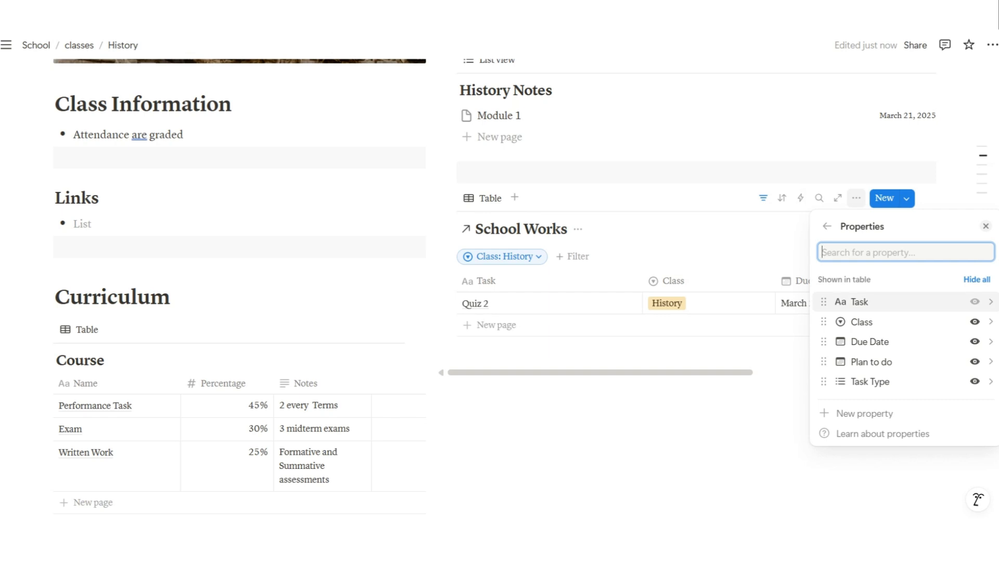
left_click(975, 322)
key("Escape")
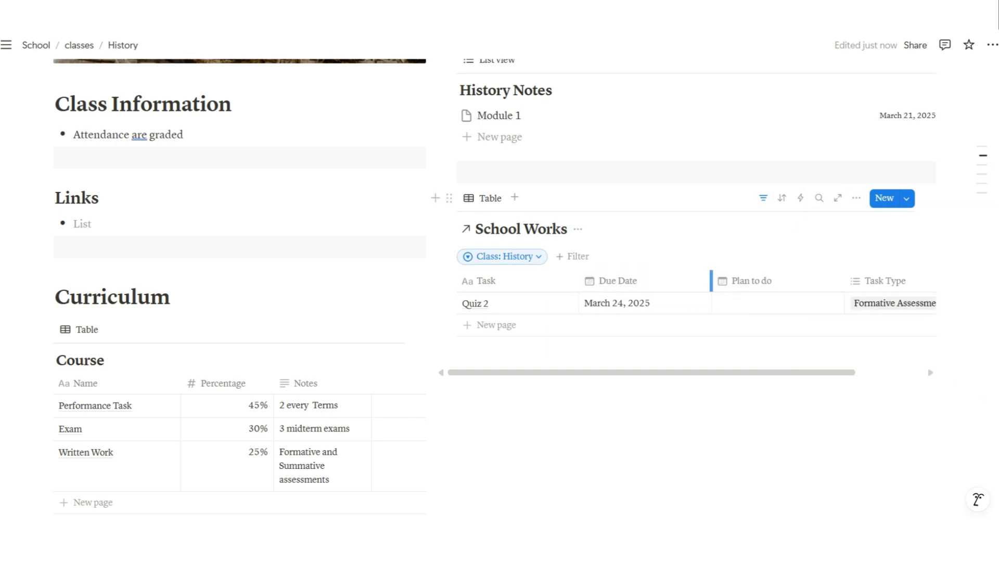
Narrow the Due Date and other columns and hide the filter bar
left_click_drag(711, 281, 680, 281)
left_click_drag(813, 281, 771, 281)
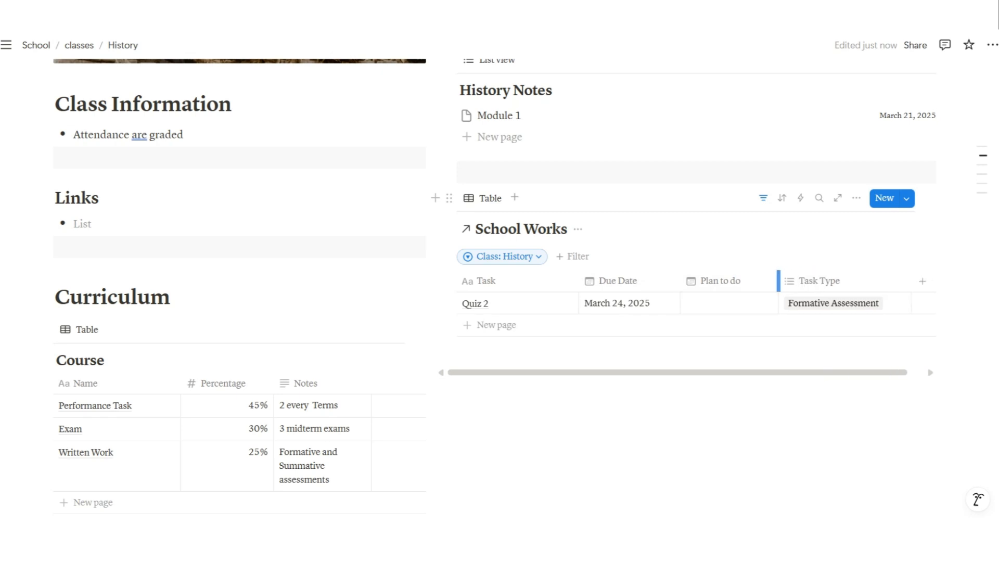
left_click_drag(903, 281, 887, 281)
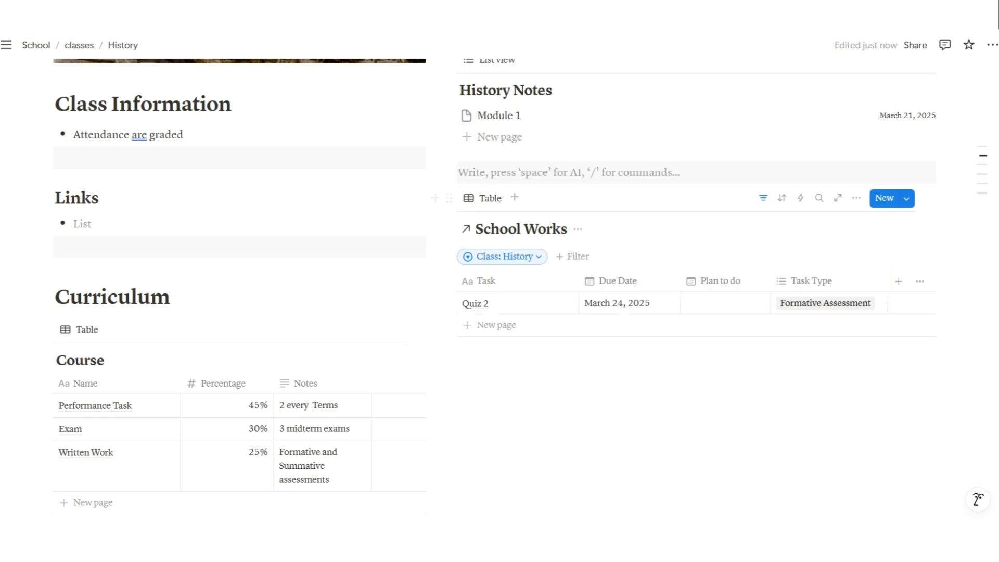
left_click(762, 198)
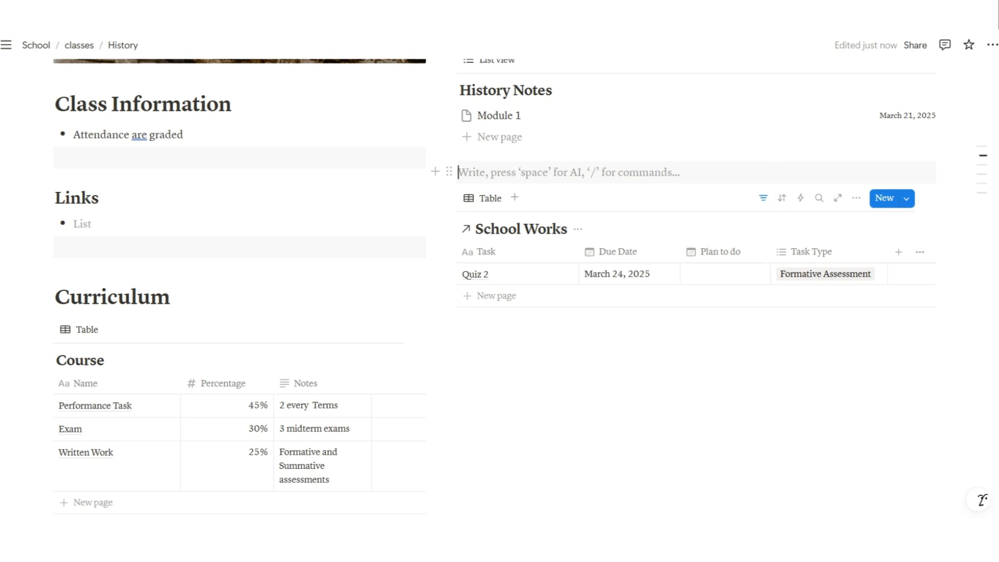
scroll(696, 177, "up", 14)
scroll(696, 177, "down", 14)
scroll(696, 177, "up", 14)
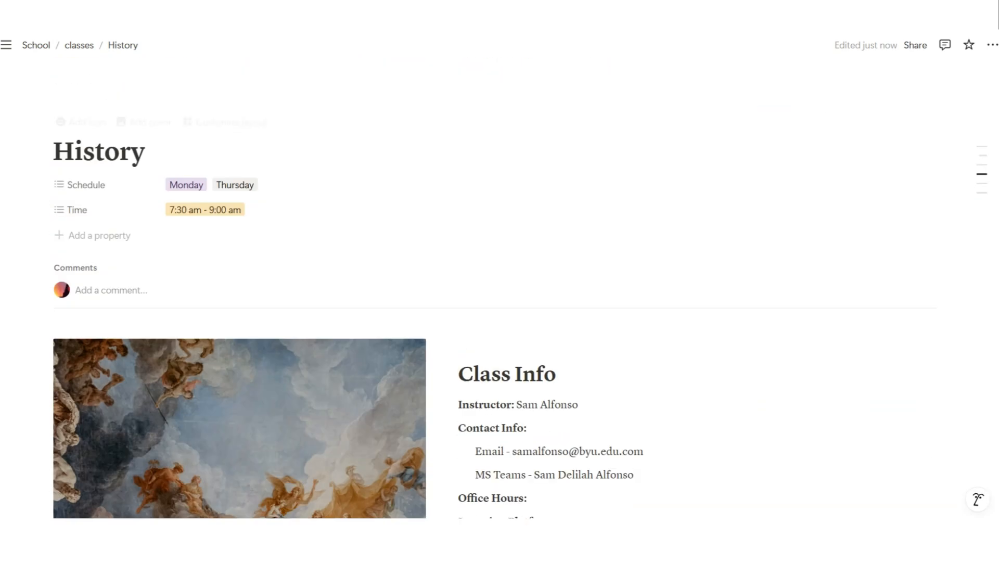
Back in the classes gallery, duplicate the History page three times
left_click(79, 45)
left_click(255, 168)
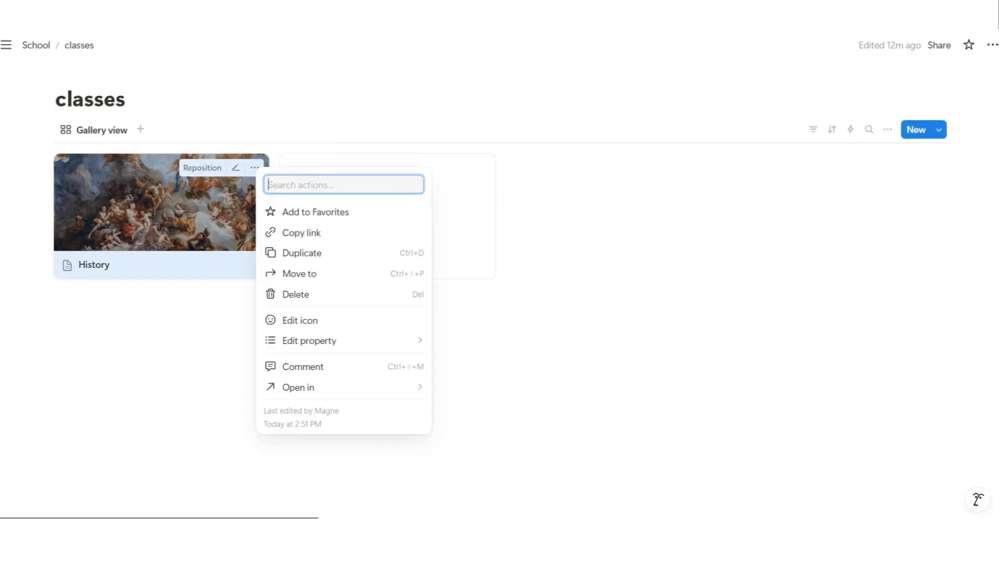
left_click(301, 253)
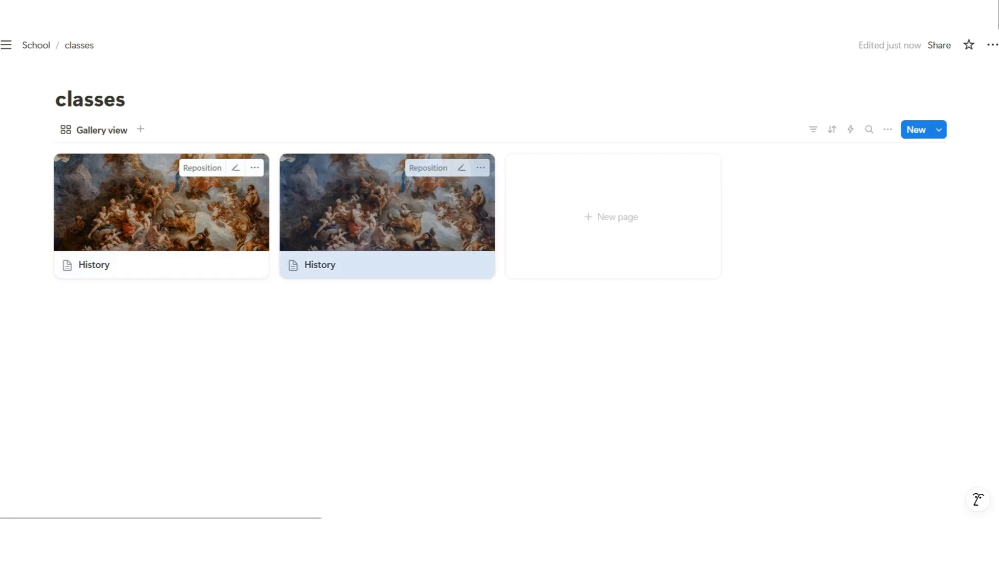
left_click(480, 167)
left_click(527, 251)
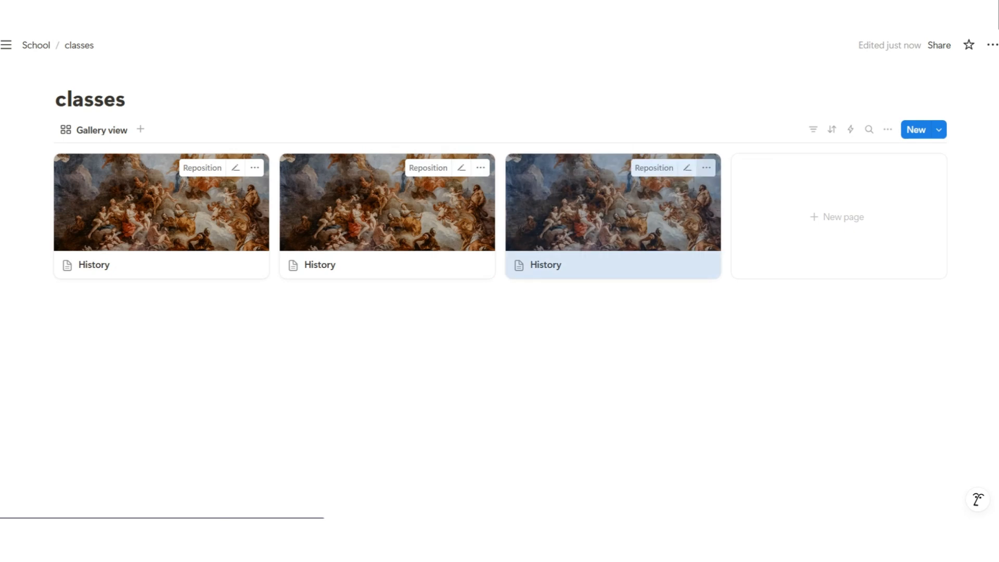
left_click(706, 168)
left_click(754, 250)
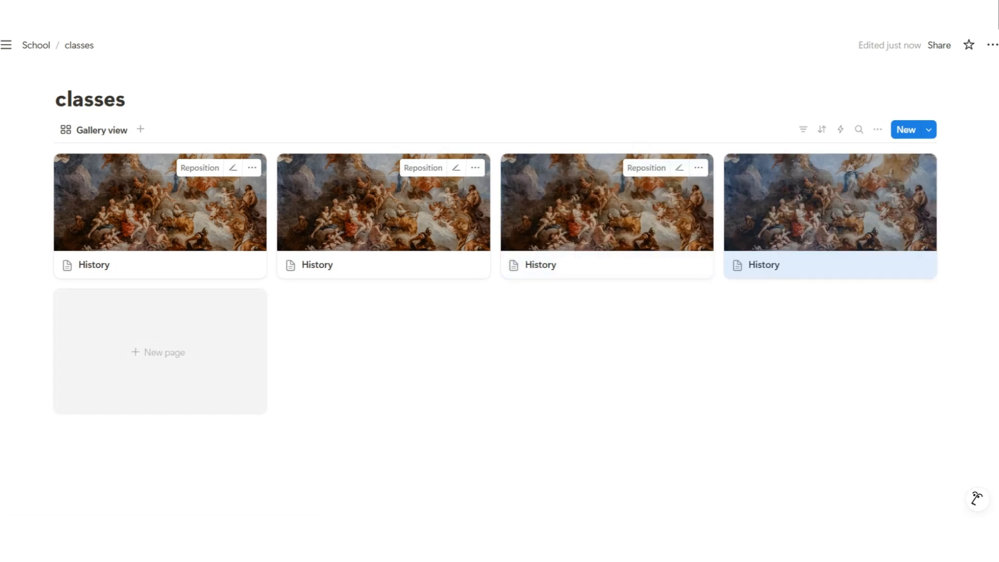
Make three more History duplicates, then open the second History card in a preview
left_click(922, 167)
left_click(866, 259)
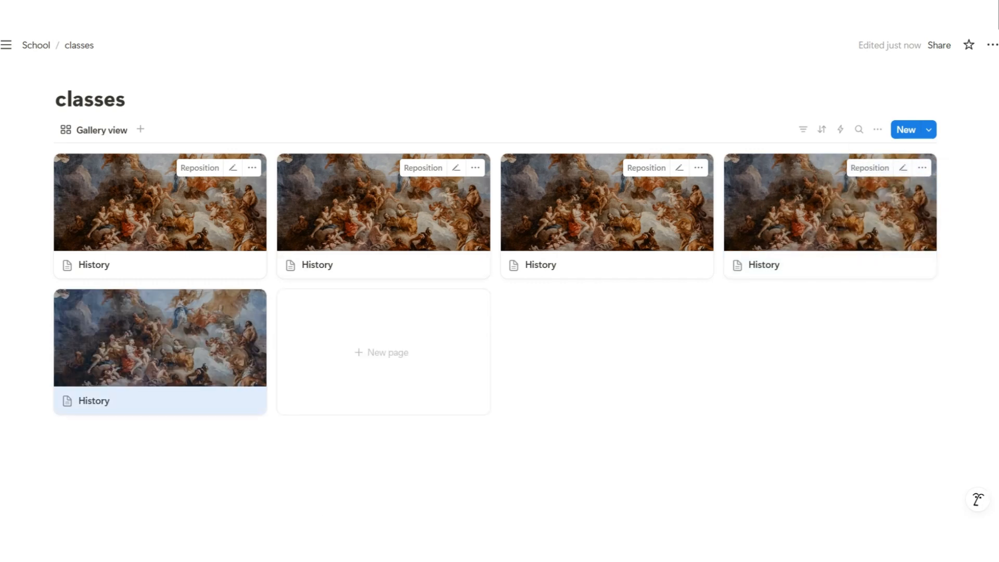
left_click(252, 304)
left_click(300, 342)
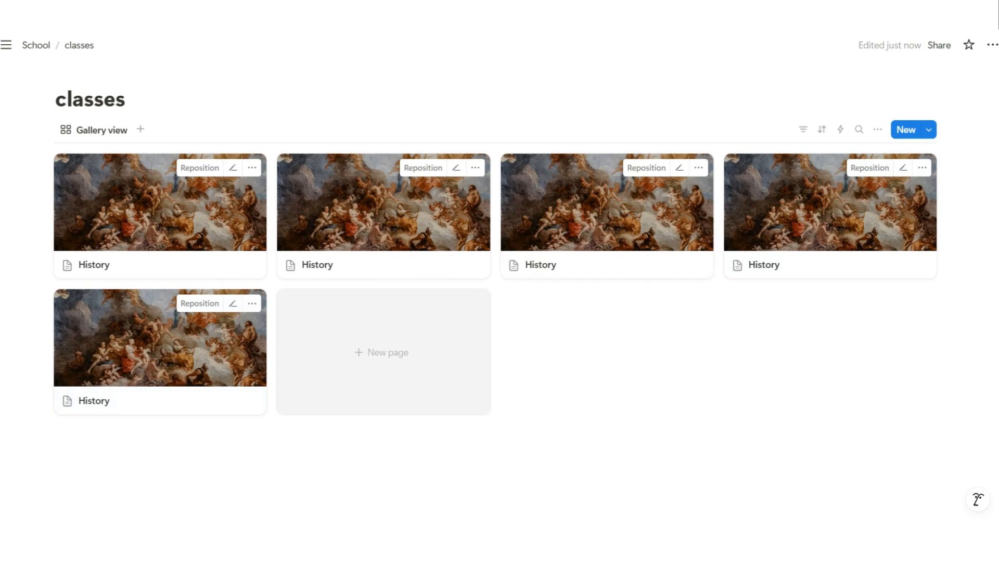
left_click(476, 303)
left_click(525, 342)
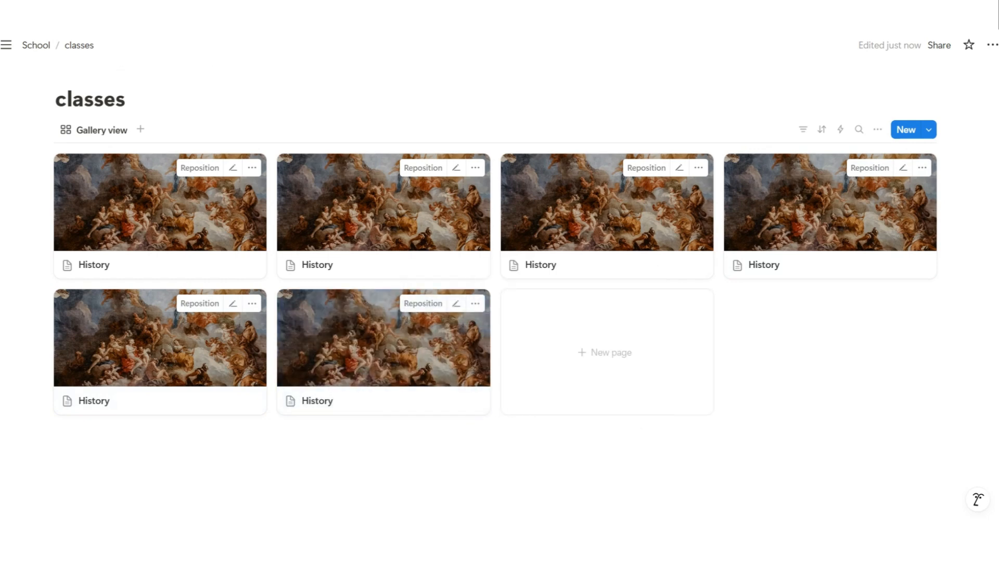
left_click(392, 255)
Change the School Works table's Class filter from History to English
scroll(499, 312, "down", 10)
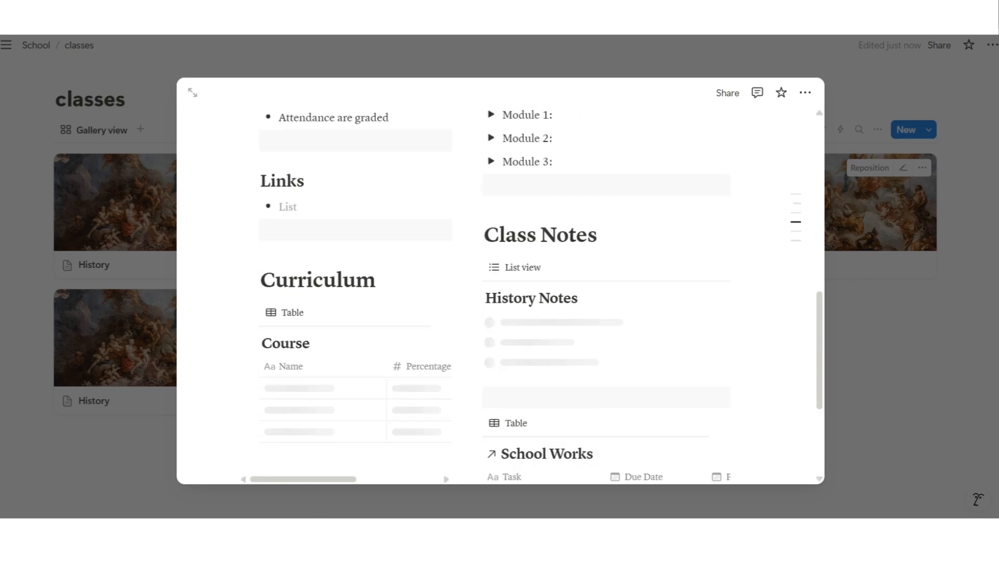
scroll(593, 312, "right", 2)
left_click(663, 245)
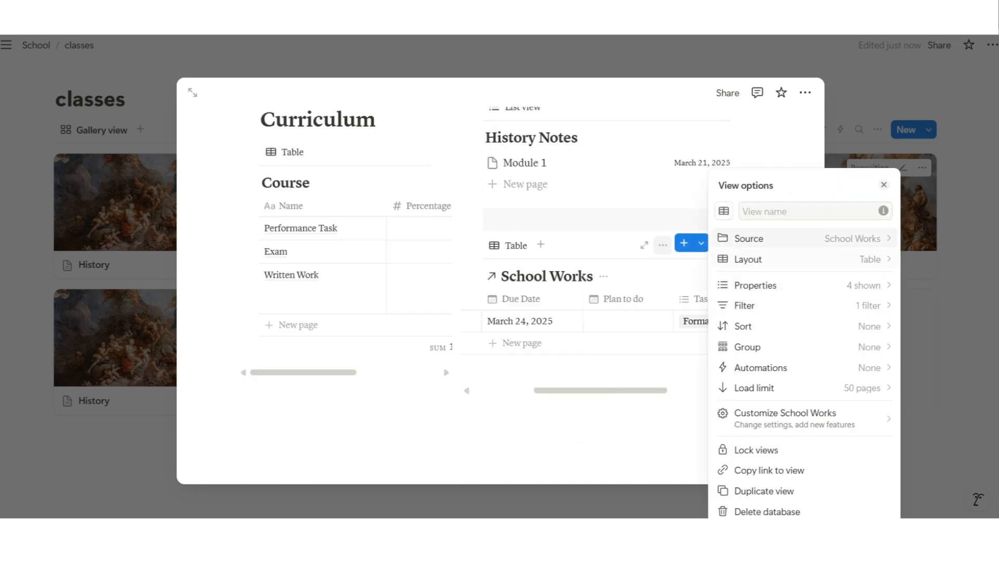
left_click(754, 305)
left_click(783, 298)
left_click(783, 367)
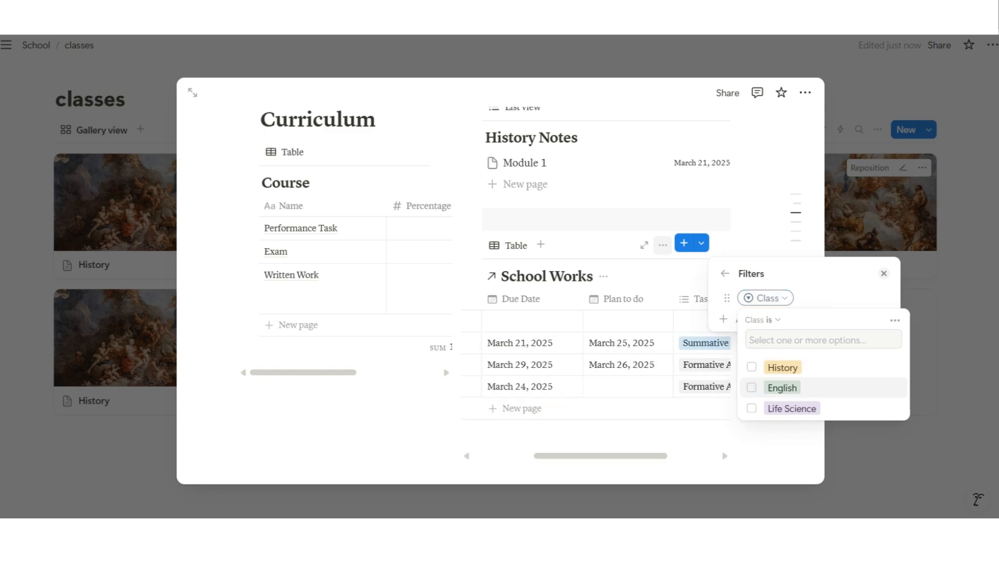
left_click(782, 388)
left_click(572, 437)
Replace the image beside Class Info with an Unsplash 'english' image
scroll(438, 364, "up", 10)
scroll(437, 355, "down", 3)
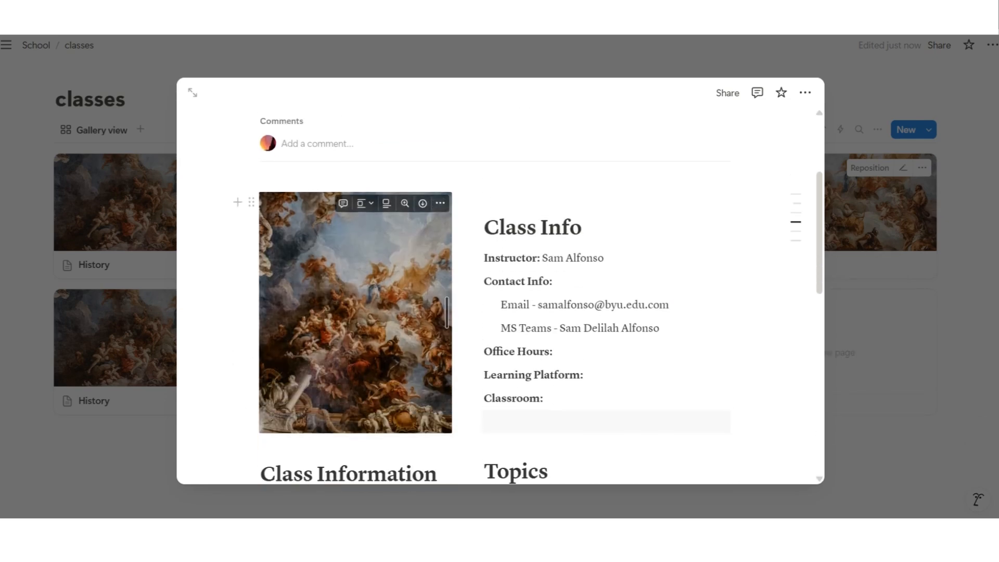
left_click(440, 203)
left_click(479, 486)
left_click(305, 446)
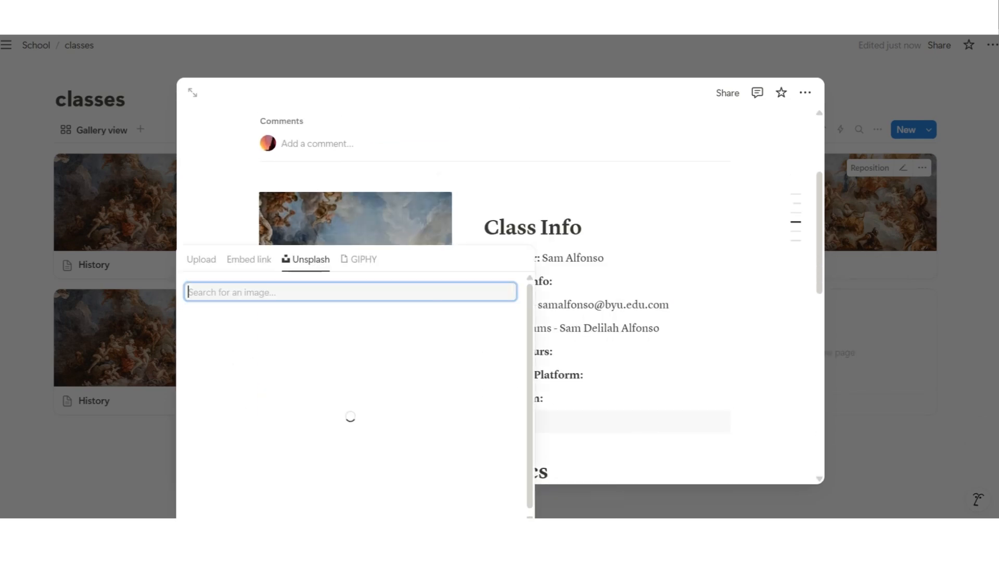
type("english")
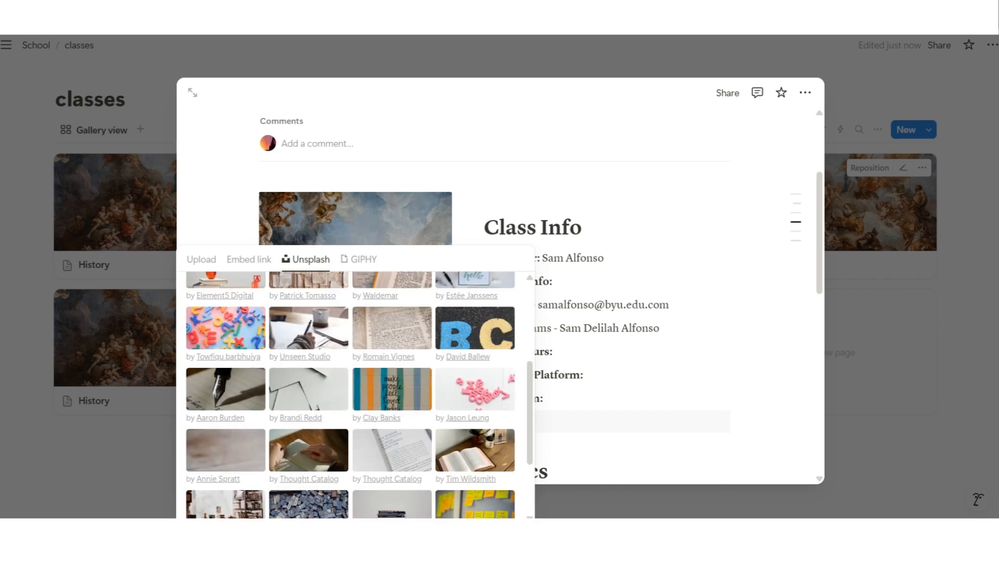
key("Escape")
scroll(780, 249, "down", 1)
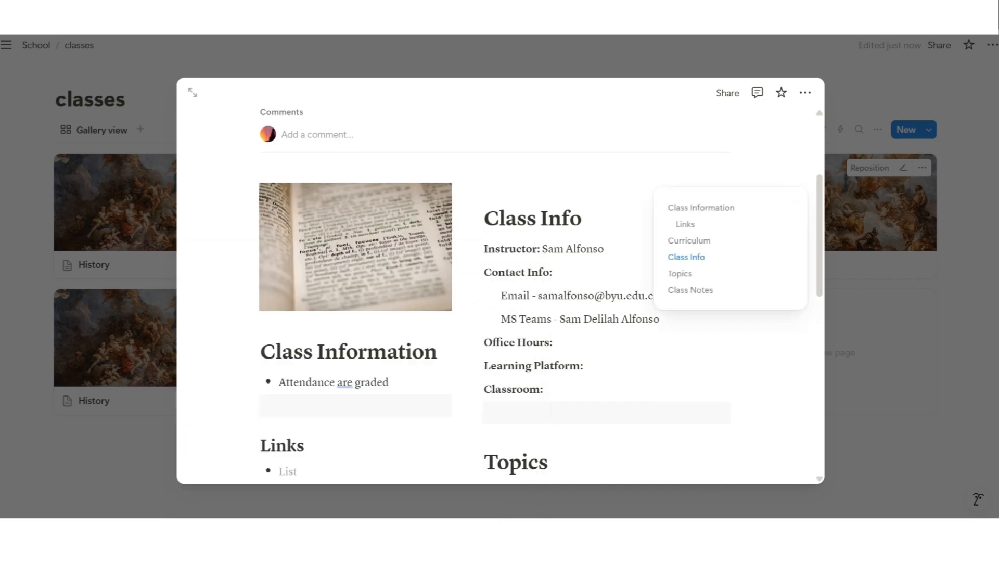
left_click(874, 270)
From the School page, retitle a History copy to English and replace its instructor's name
left_click(36, 46)
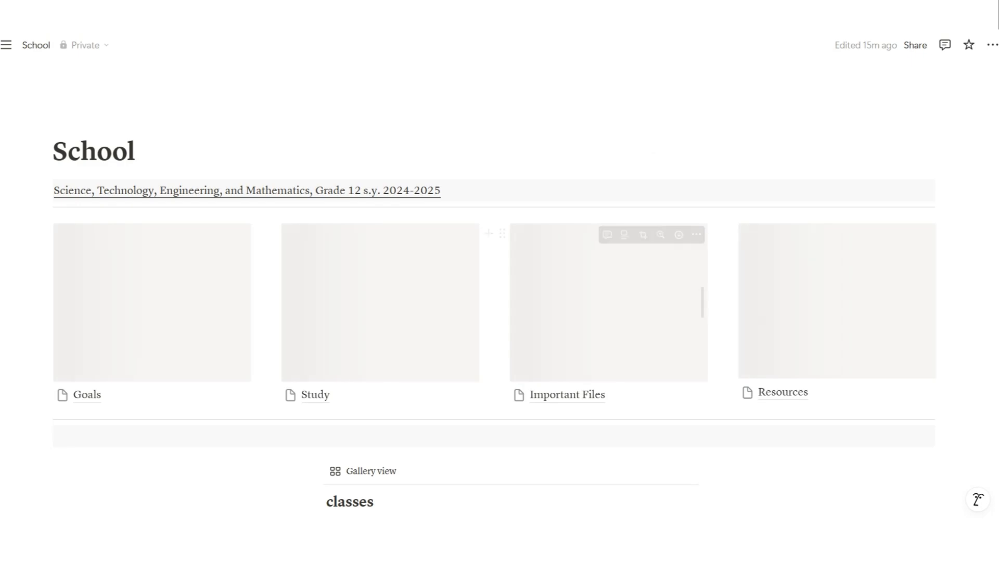
scroll(650, 286, "down", 15)
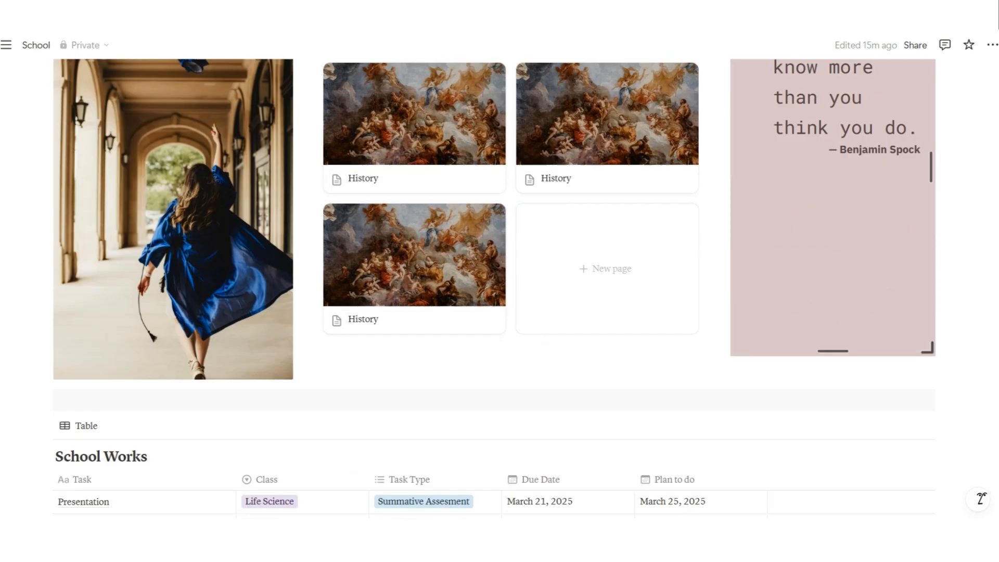
scroll(650, 286, "up", 5)
left_click(608, 180)
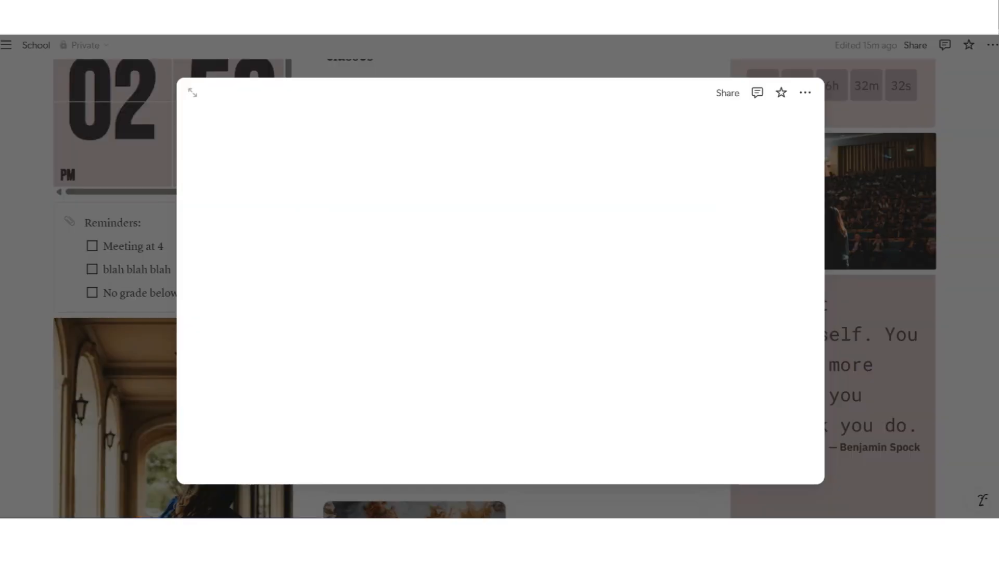
double_click(301, 167)
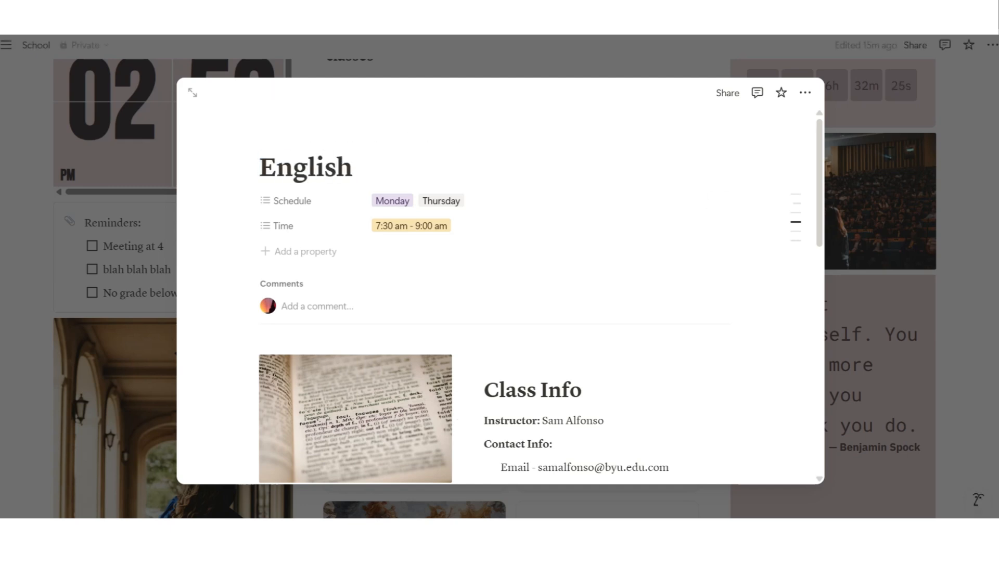
key("ctrl+shift+Left")
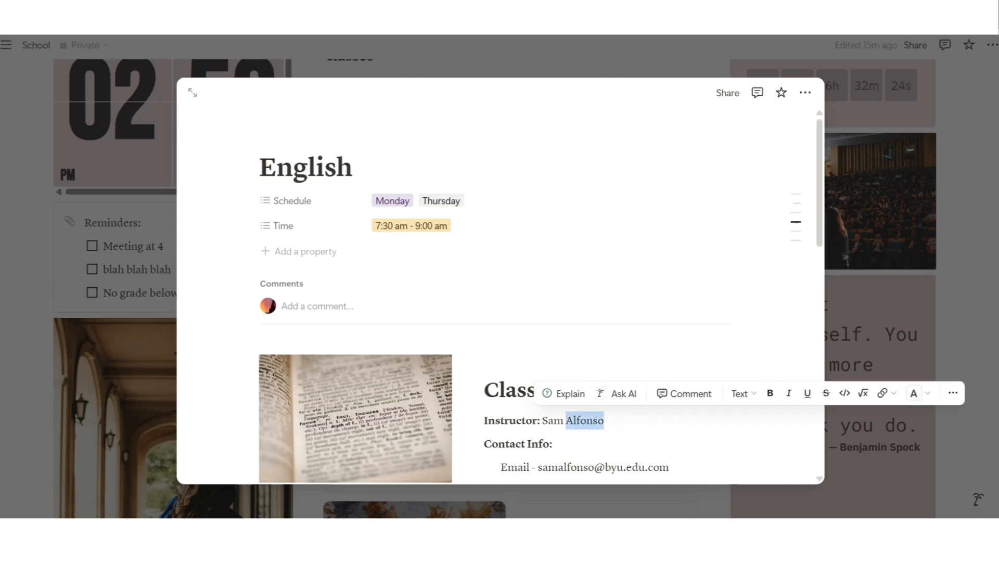
key("ctrl+shift+Left")
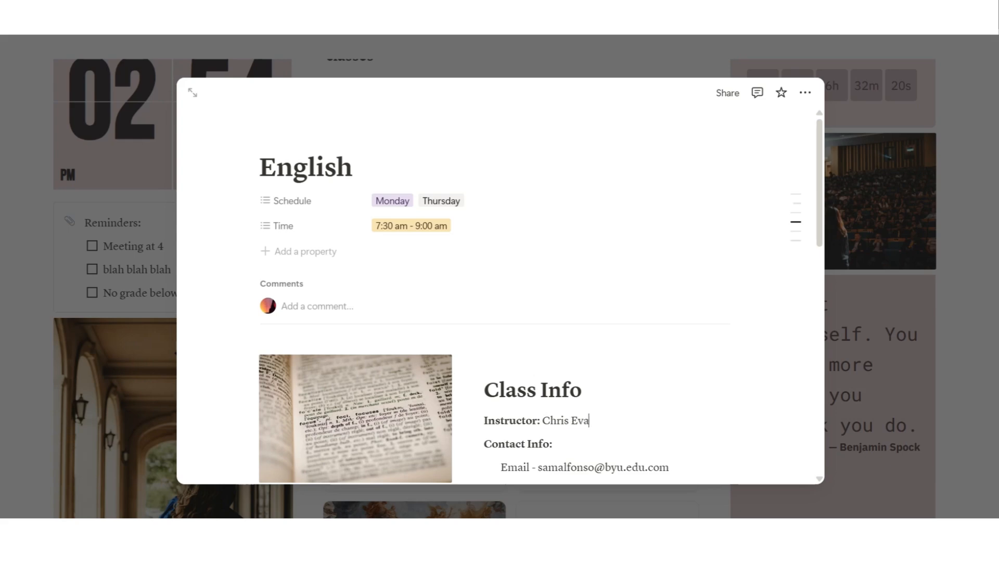
key("Escape")
scroll(499, 281, "down", 15)
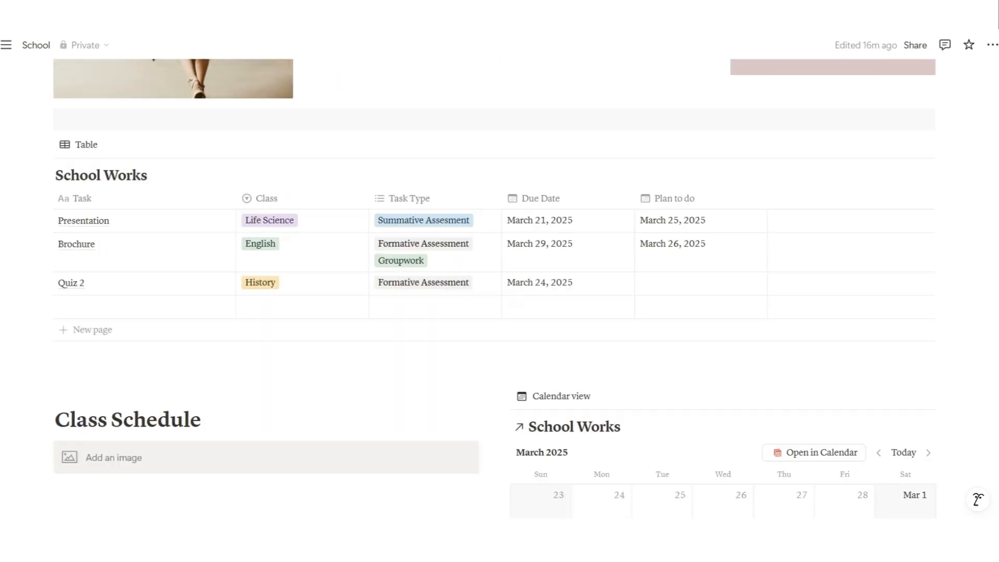
scroll(499, 281, "up", 15)
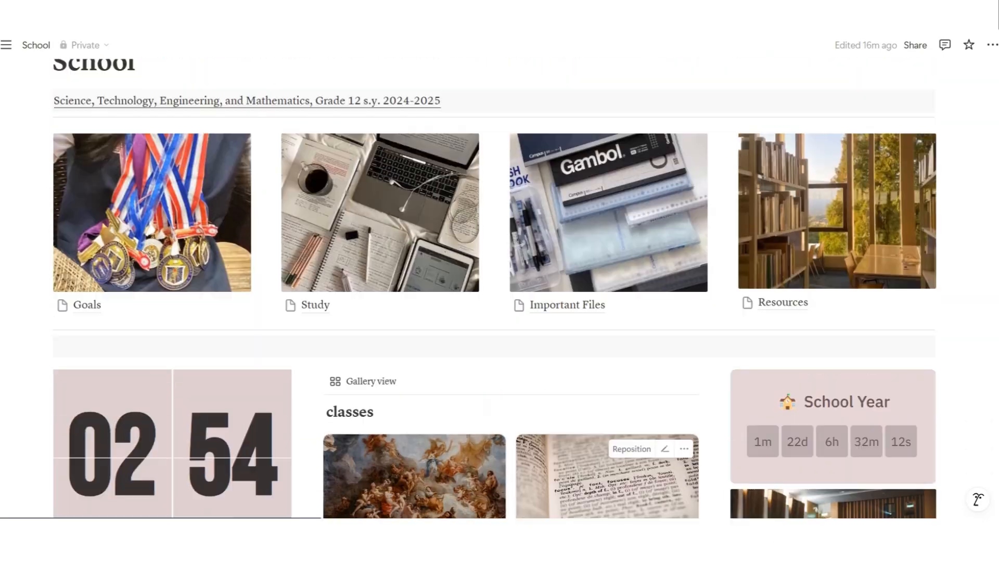
Set the Goals page to full width with the Serif font
left_click(87, 306)
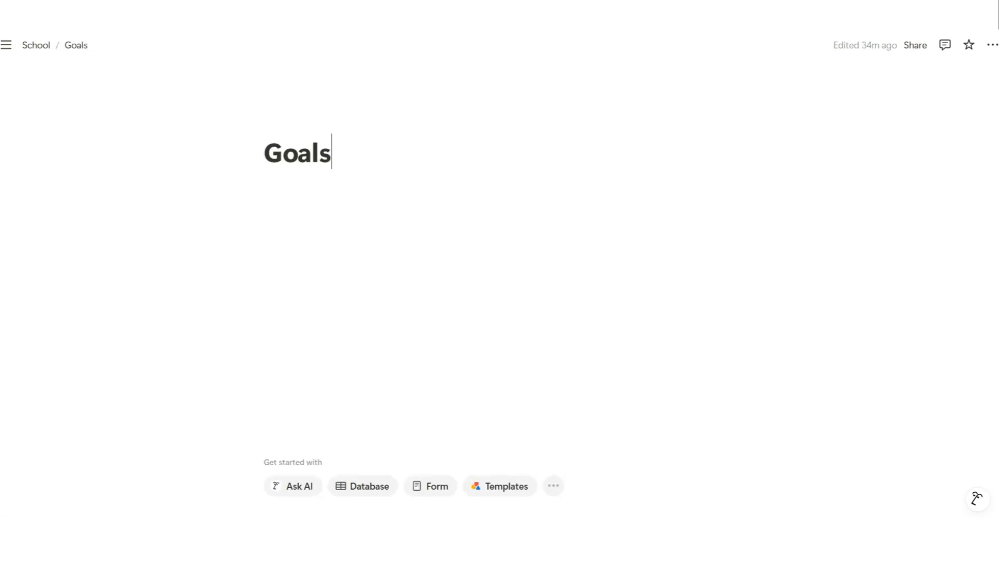
left_click(992, 45)
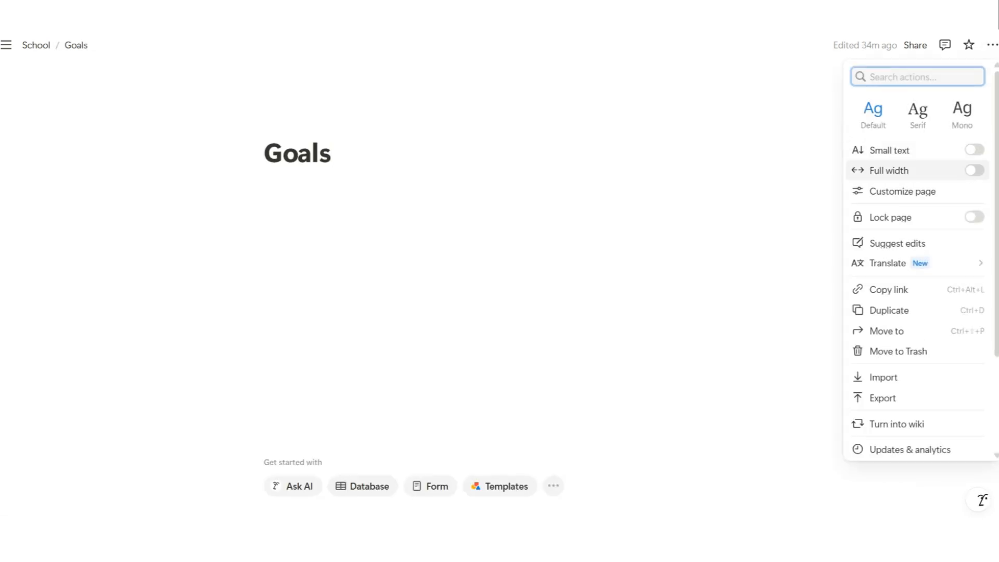
left_click(974, 170)
left_click(917, 110)
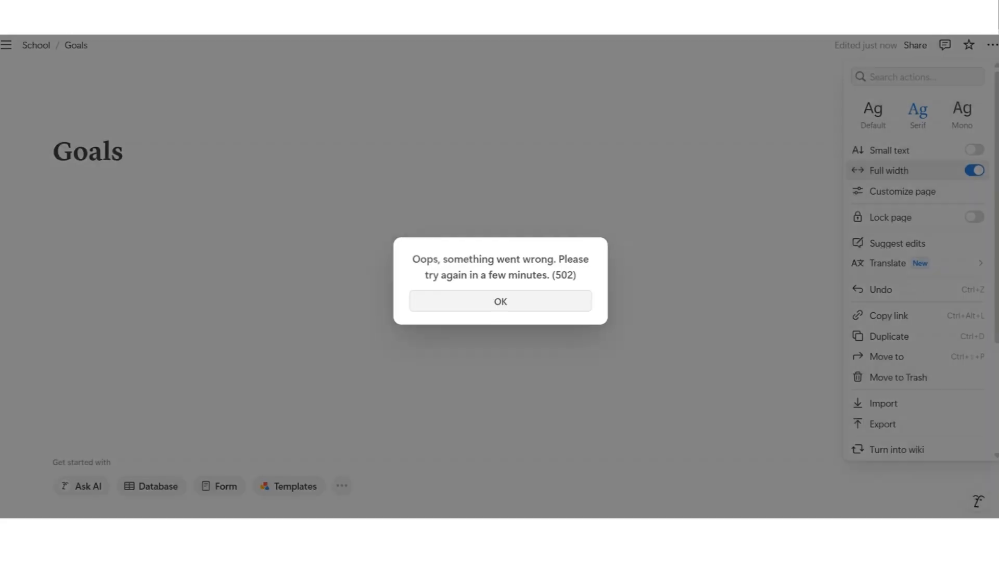
left_click(500, 301)
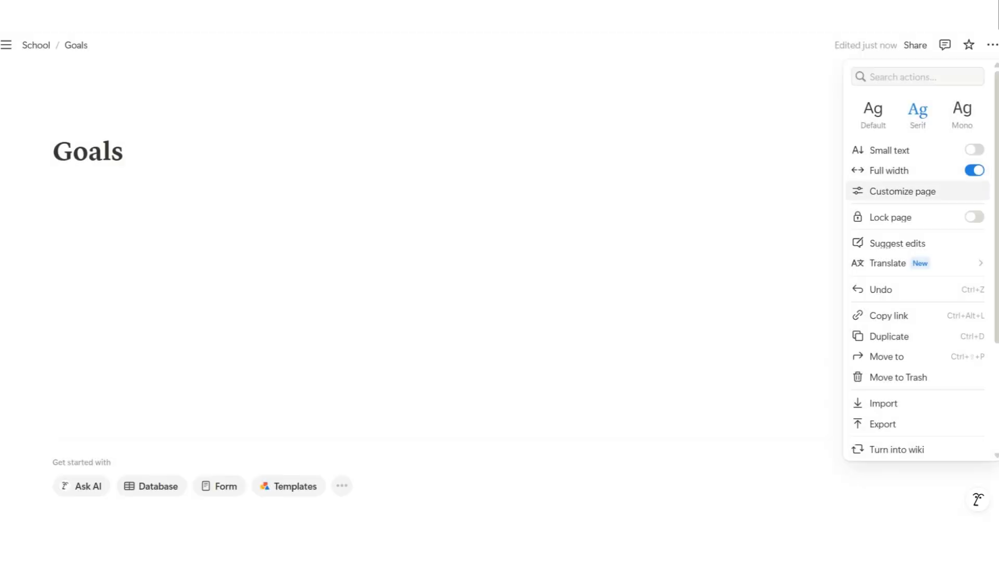
left_click(703, 156)
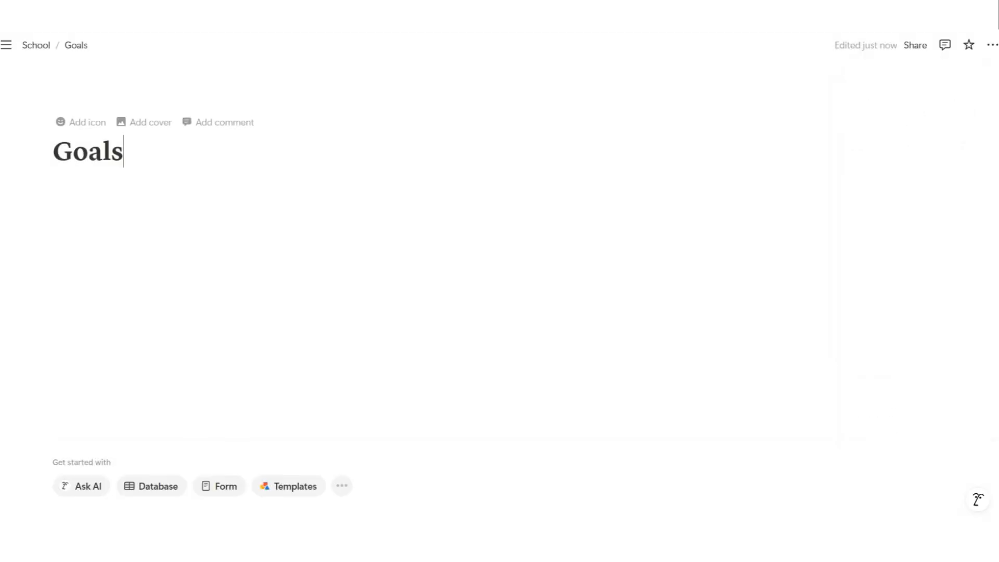
Add a Heading 1 block reading 'Goals' below the page title
key("Return")
type("/")
left_click(145, 377)
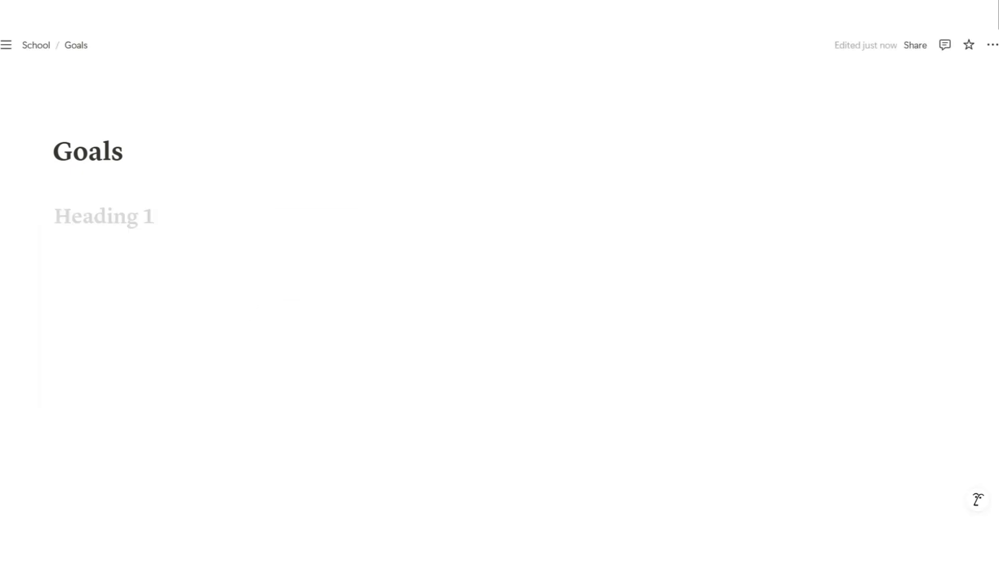
type("Goals")
key("Return")
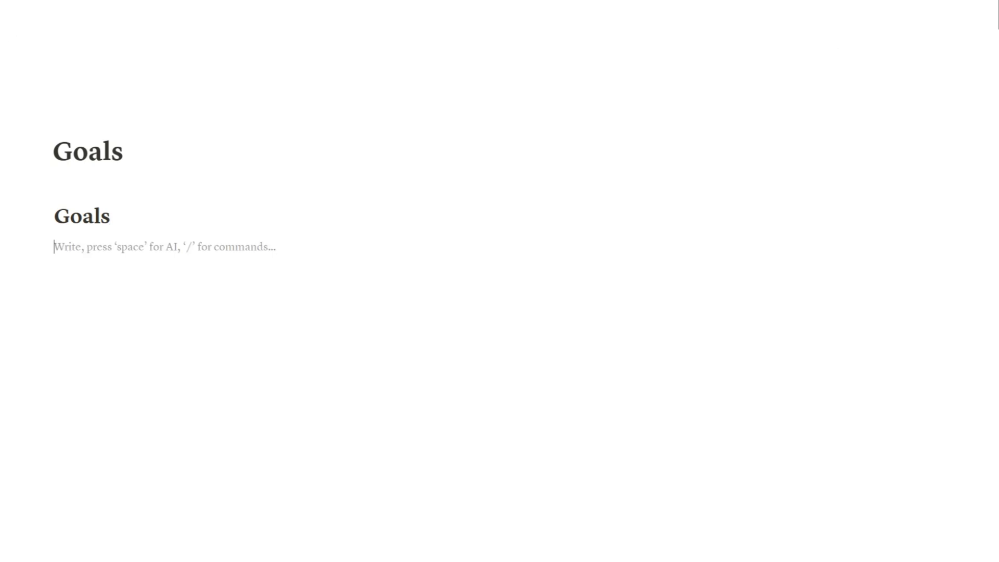
Arrange Goals in two columns with a Plan of Action Heading 1 on the right
left_click_drag(42, 216, 26, 249)
left_click(572, 201)
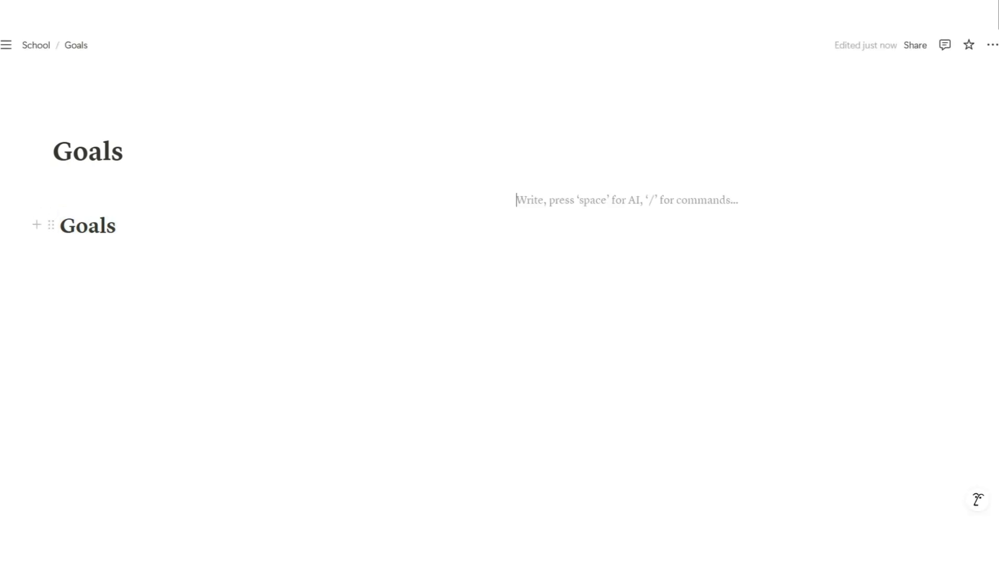
type("/")
key("Down")
key("Return")
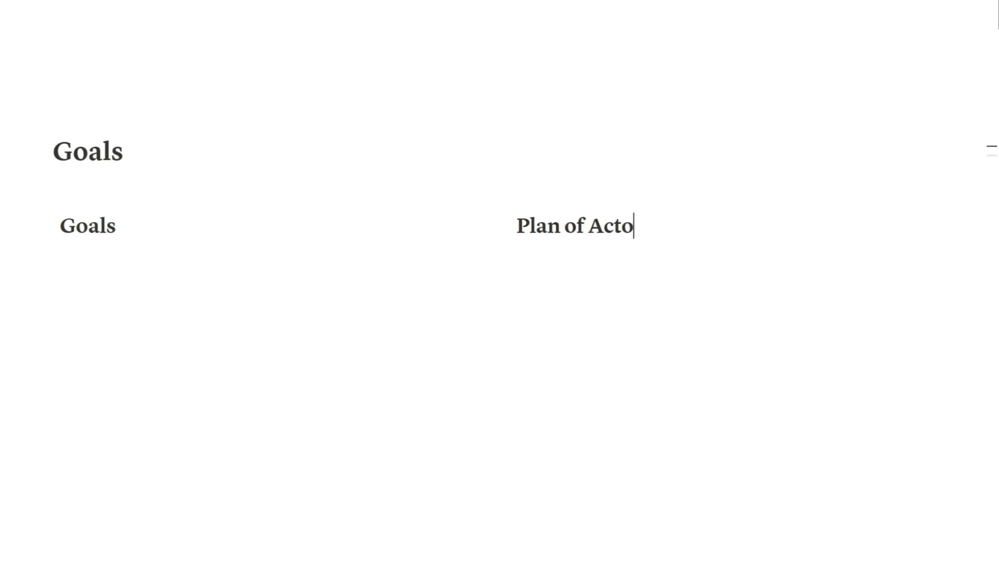
Add to-dos 'Valedicatorian/Summa Cum Laude' and 'Student Council Member' under the Goals heading
left_click(164, 262)
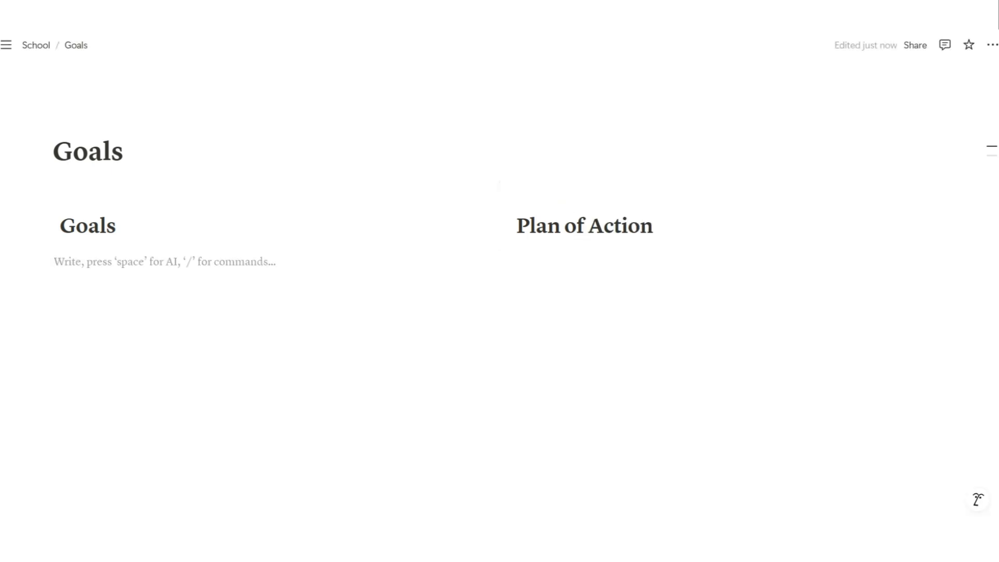
type("/to")
key("Return")
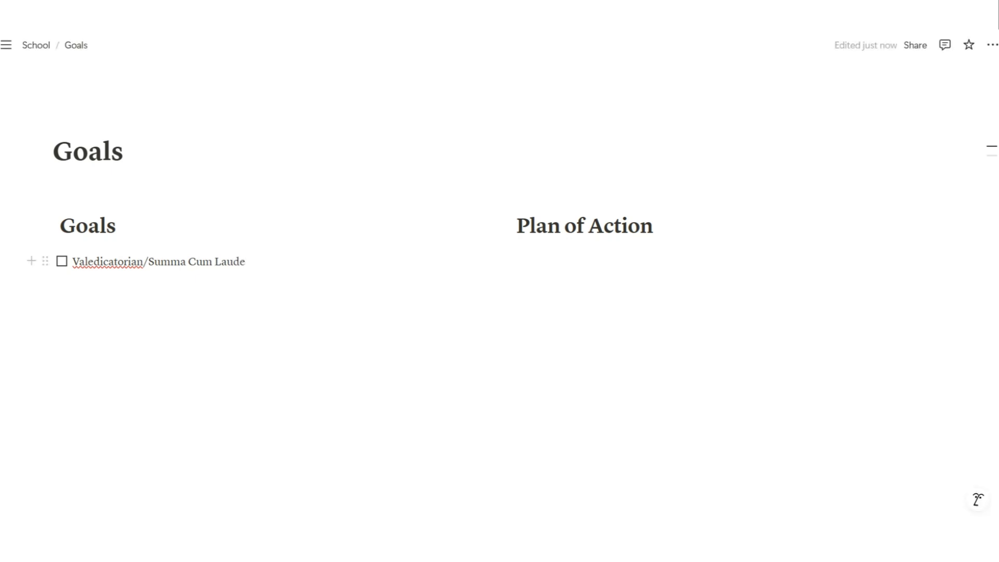
key("Return")
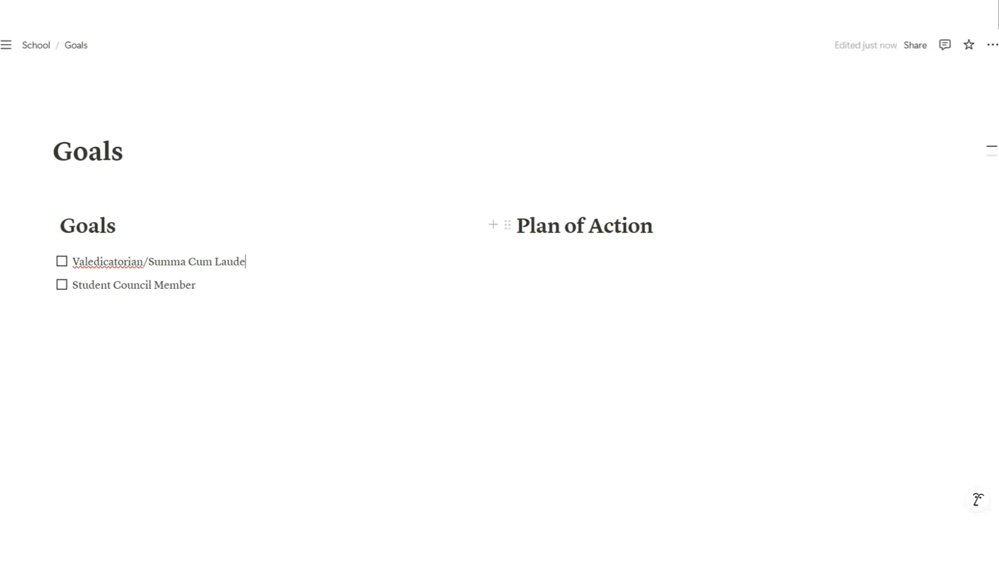
left_click(654, 226)
key("Return")
left_click_drag(110, 330, 73, 245)
Add to-dos 'Study Group' and 'Join orgs and clubs' under Plan of Action
left_click(588, 256)
type("/")
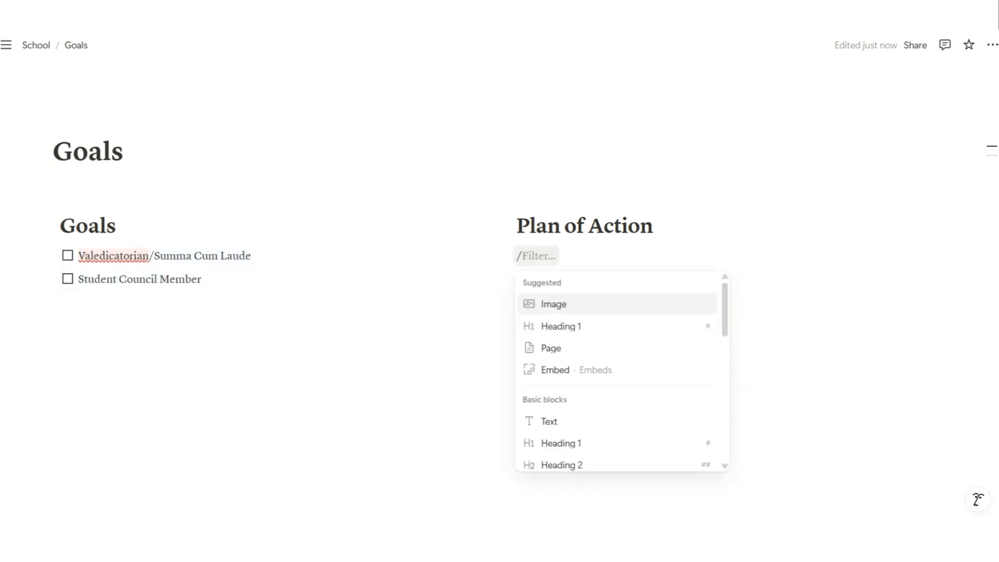
type("to")
key("Return")
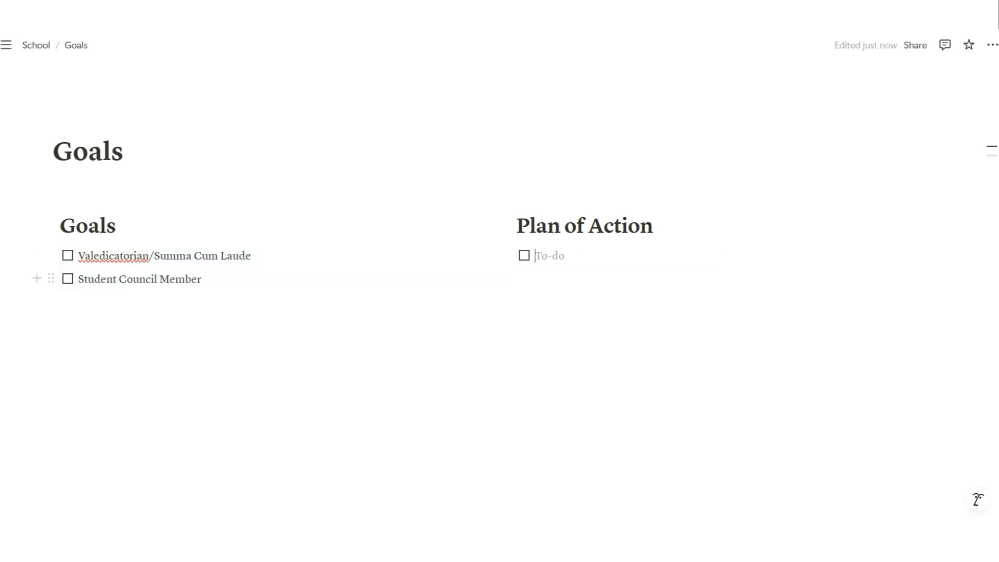
type("Study Group")
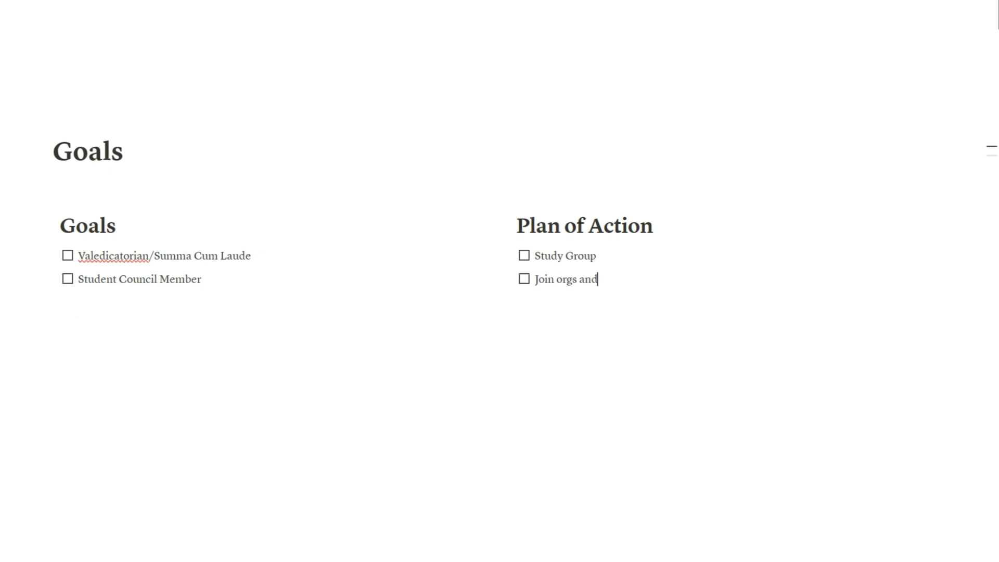
left_click(77, 316)
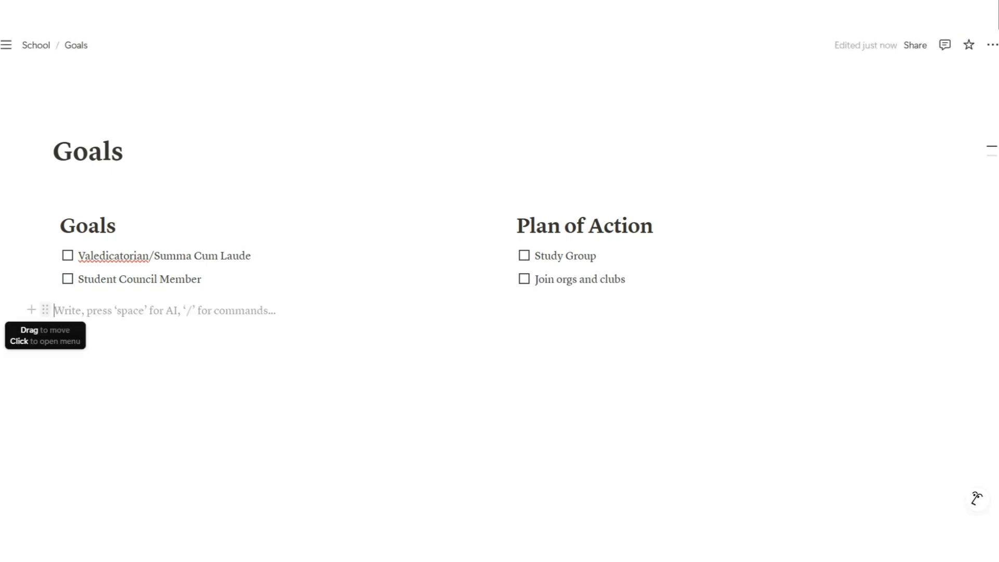
Add a Grade Tracker Heading 1 below the two columns
type("/")
key("Down")
key("Down")
key("Down")
key("Down")
key("Down")
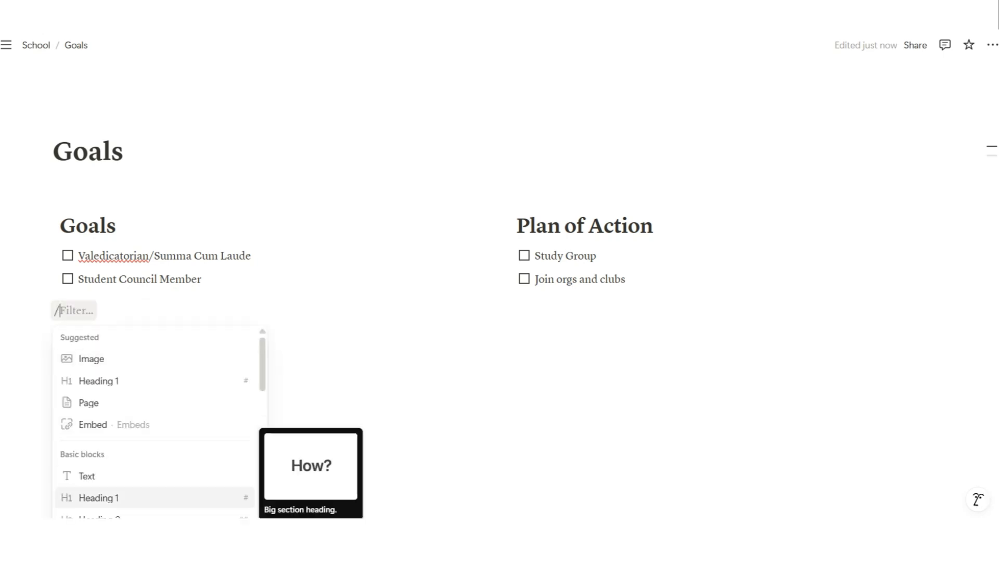
key("Return")
Give the Goals heading a gray background and pink text
left_click(51, 225)
mouse_move(99, 316)
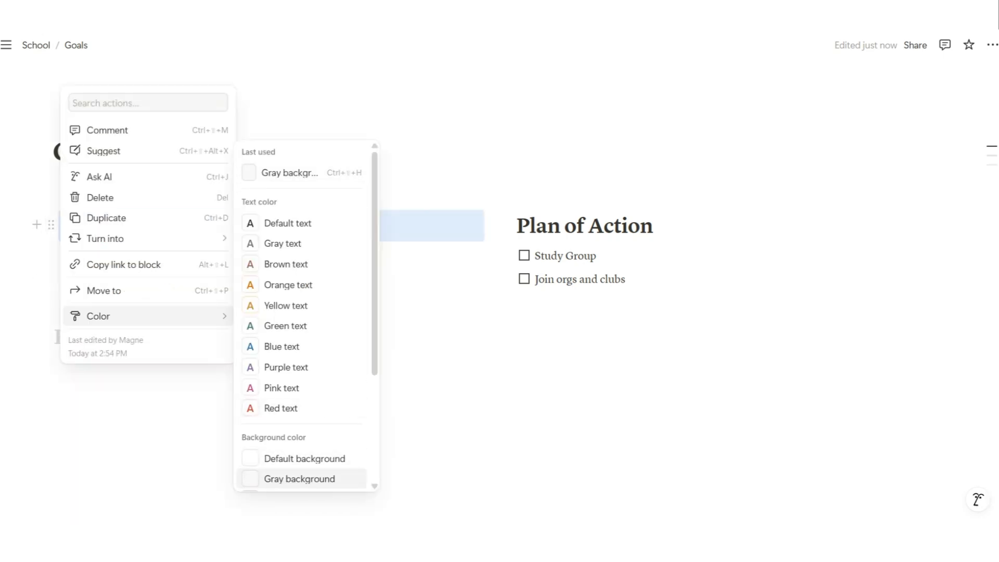
left_click(300, 478)
double_click(89, 226)
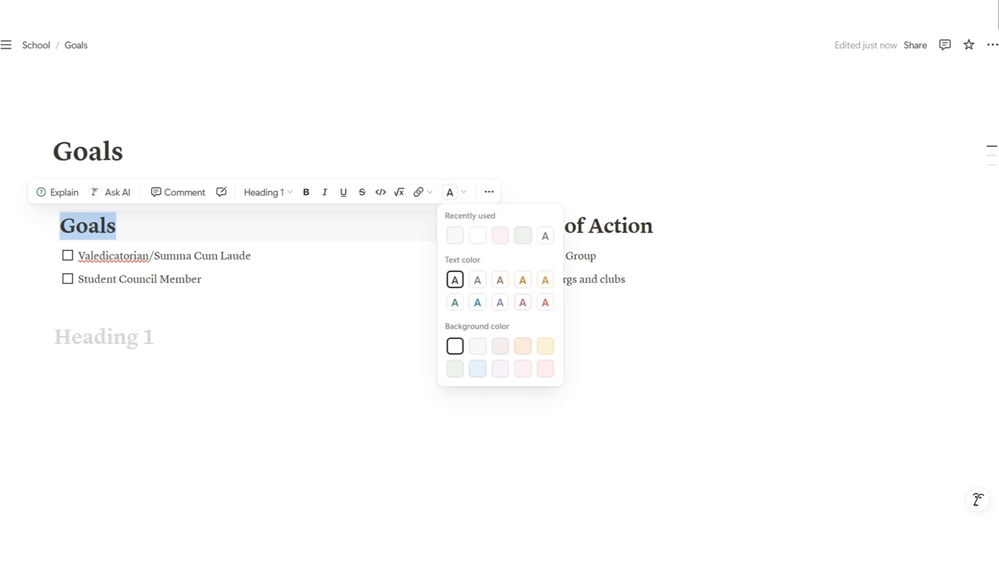
left_click(522, 301)
left_click(501, 255)
Give the Plan of Action heading a gray background and pink text
left_click(507, 225)
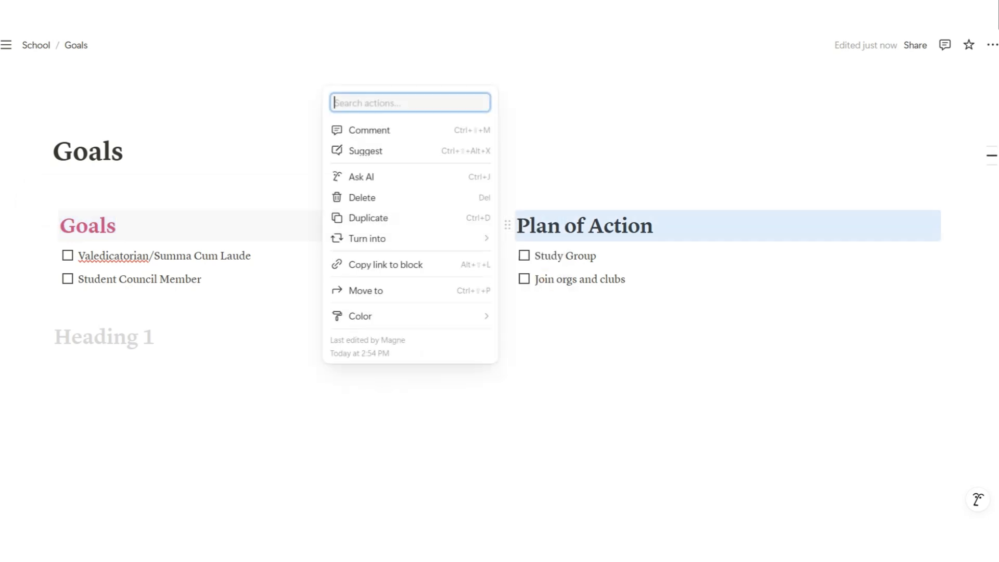
mouse_move(357, 314)
scroll(557, 411, "down", 2)
left_click(556, 416)
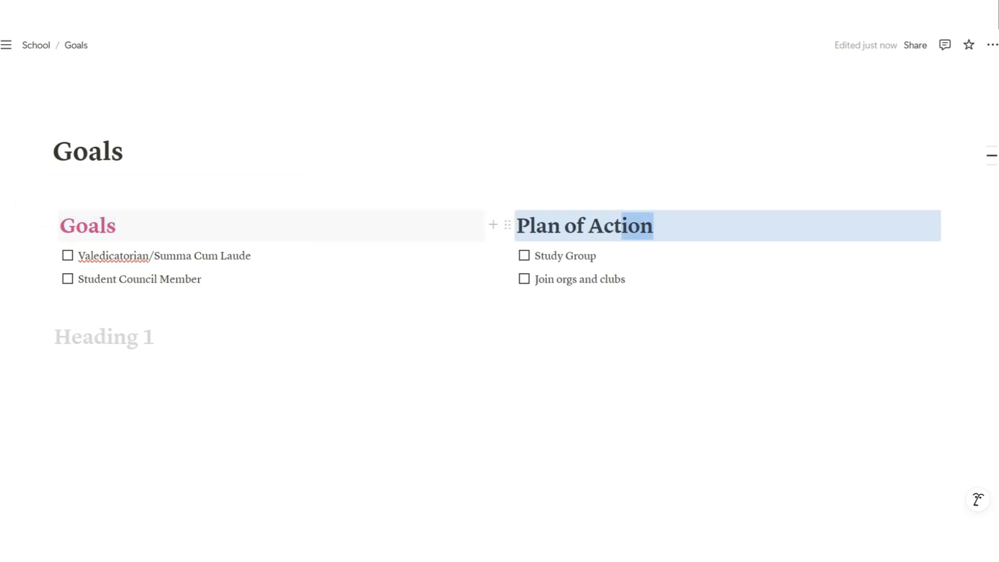
left_click_drag(621, 225, 517, 226)
left_click(911, 192)
left_click(959, 297)
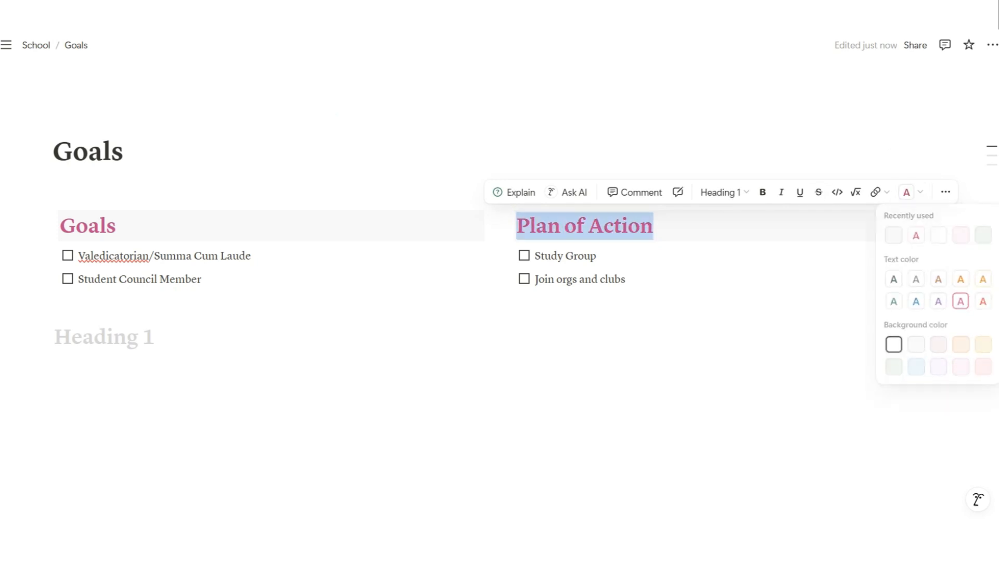
type("g")
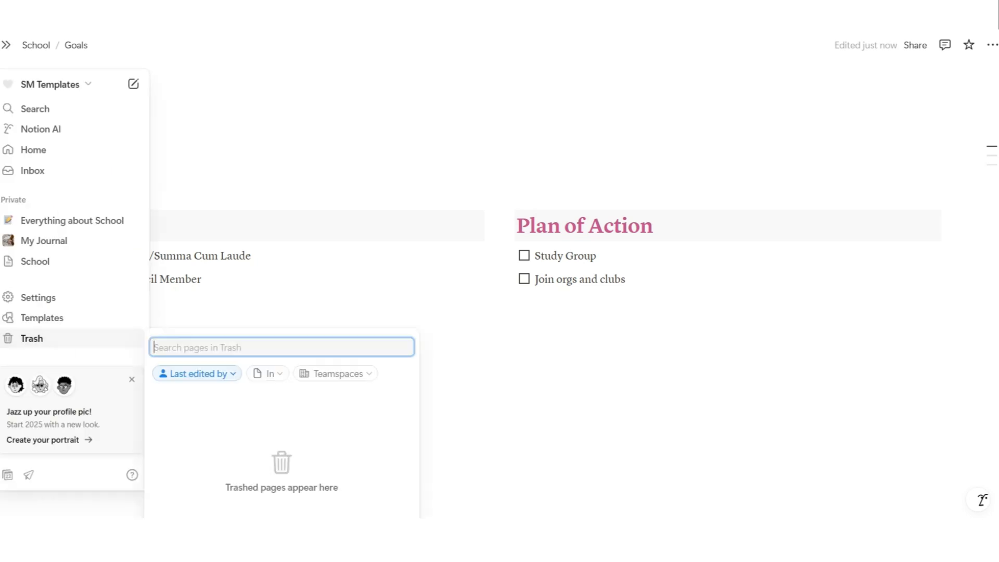
key("Escape")
Give the Grade Tracker heading a pink background and pink text
left_click(46, 336)
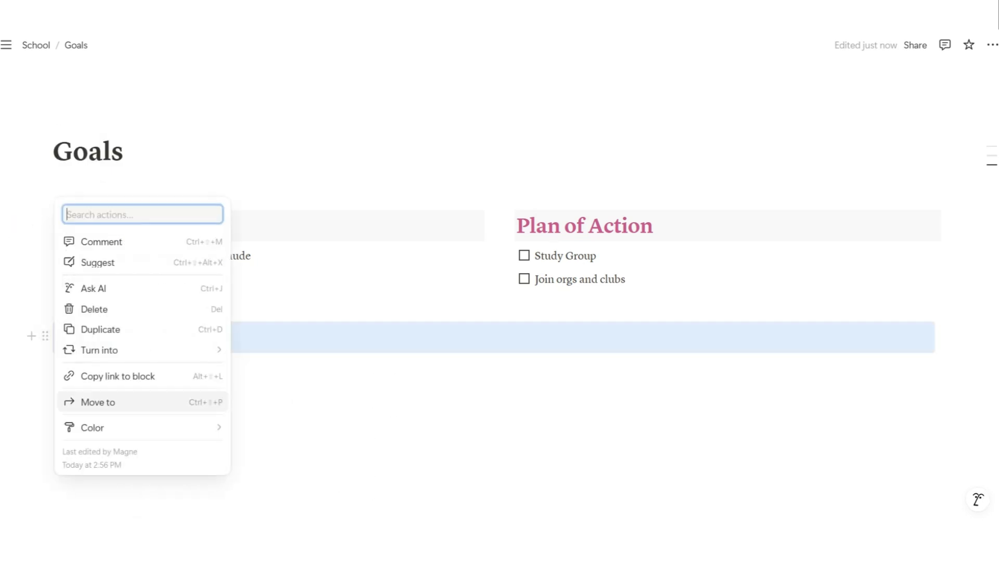
mouse_move(94, 427)
scroll(276, 404, "down", 3)
left_click(294, 489)
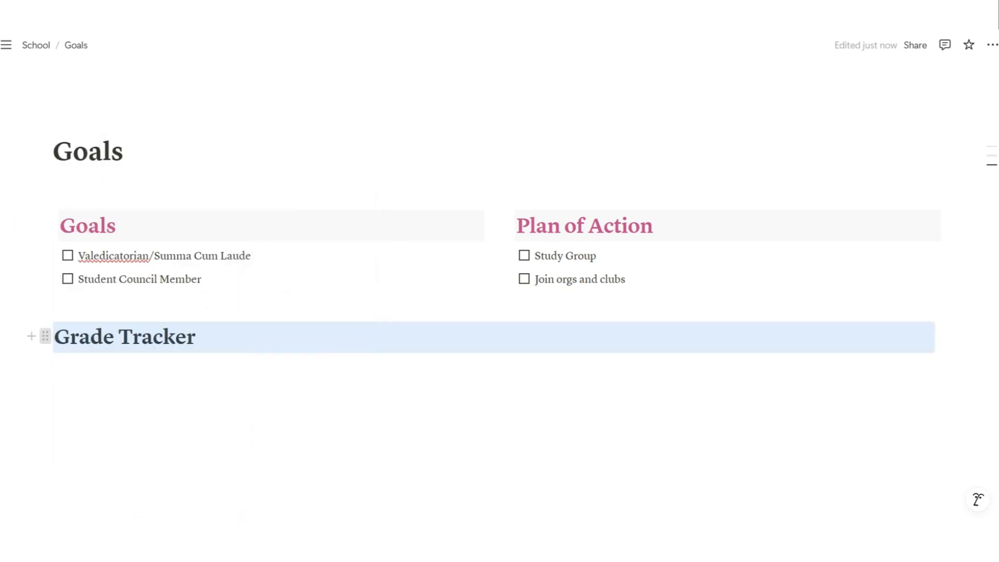
left_click(45, 336)
scroll(276, 404, "down", 3)
left_click(291, 491)
left_click(260, 395)
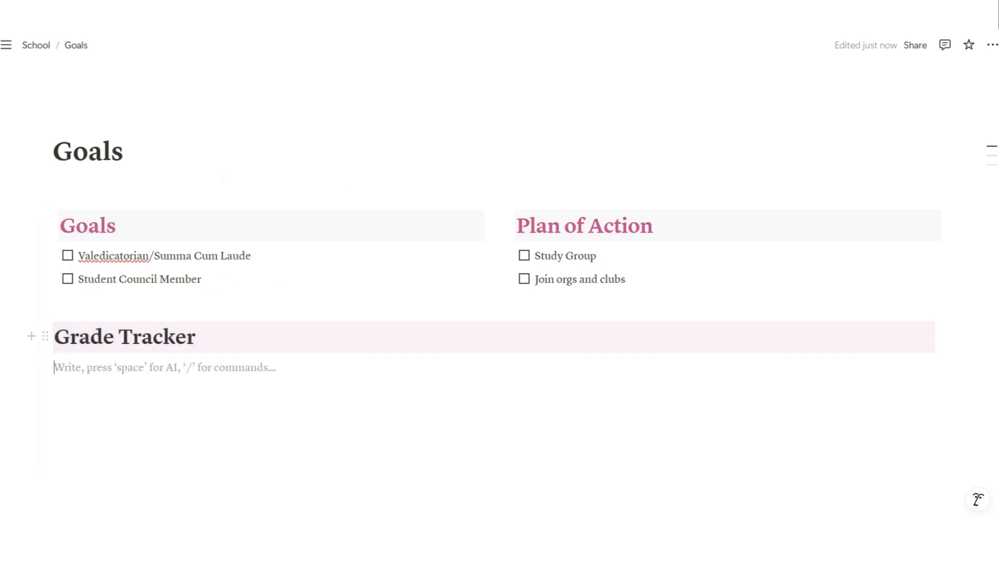
left_click_drag(197, 337, 55, 337)
left_click(450, 303)
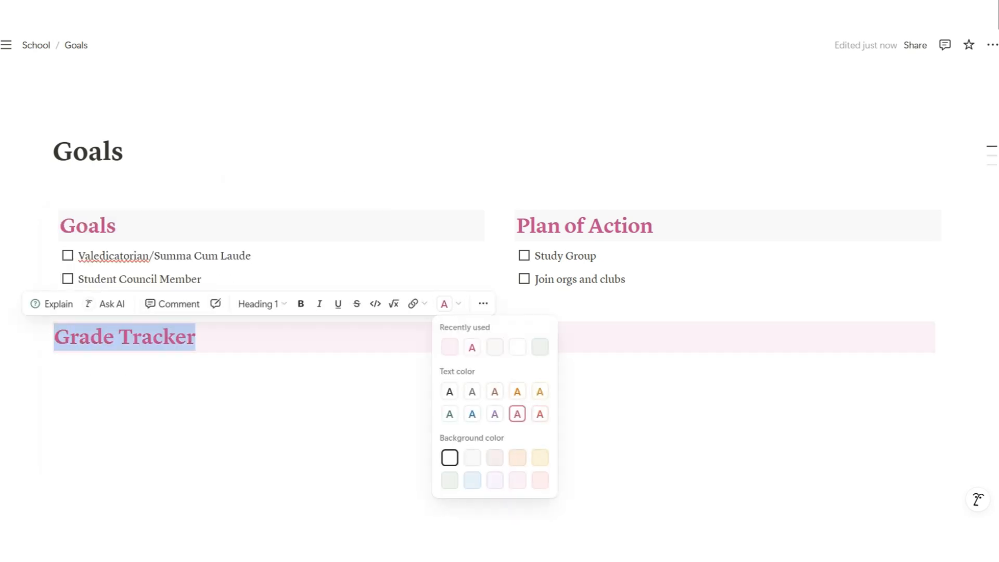
left_click(517, 414)
left_click(61, 225)
Switch the Goals and Plan of Action heading backgrounds from gray to pink
left_click(51, 224)
mouse_move(100, 314)
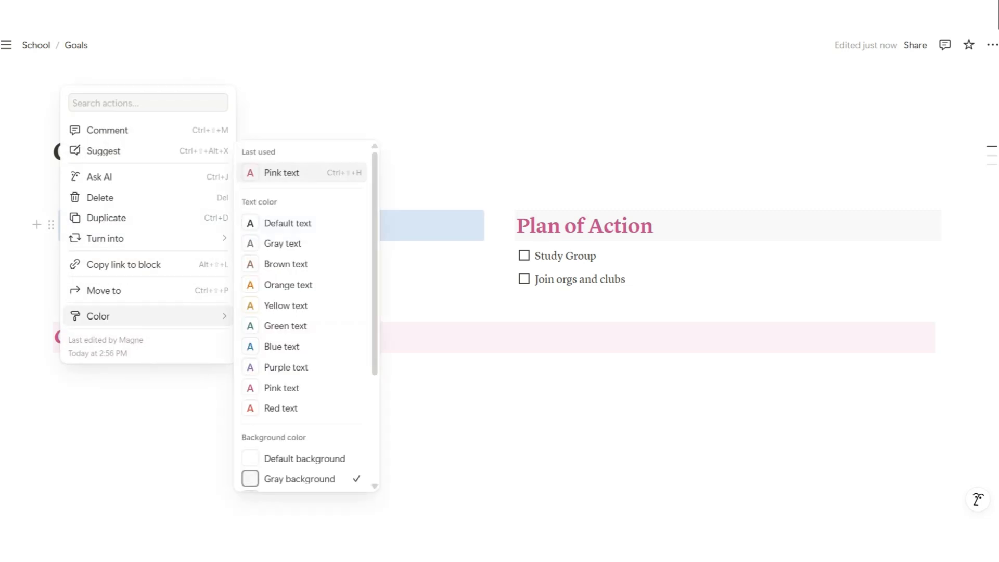
scroll(306, 338, "down", 3)
left_click(292, 457)
left_click(507, 225)
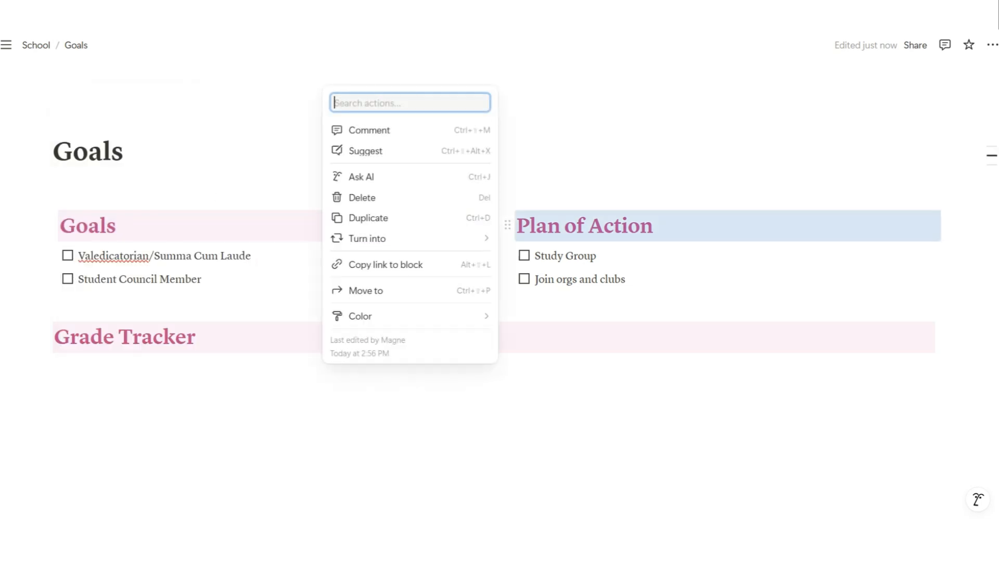
mouse_move(357, 315)
scroll(568, 335, "down", 3)
left_click(535, 458)
Insert an empty database table titled 'Predicted Grades' under Grade Tracker
type("/ta")
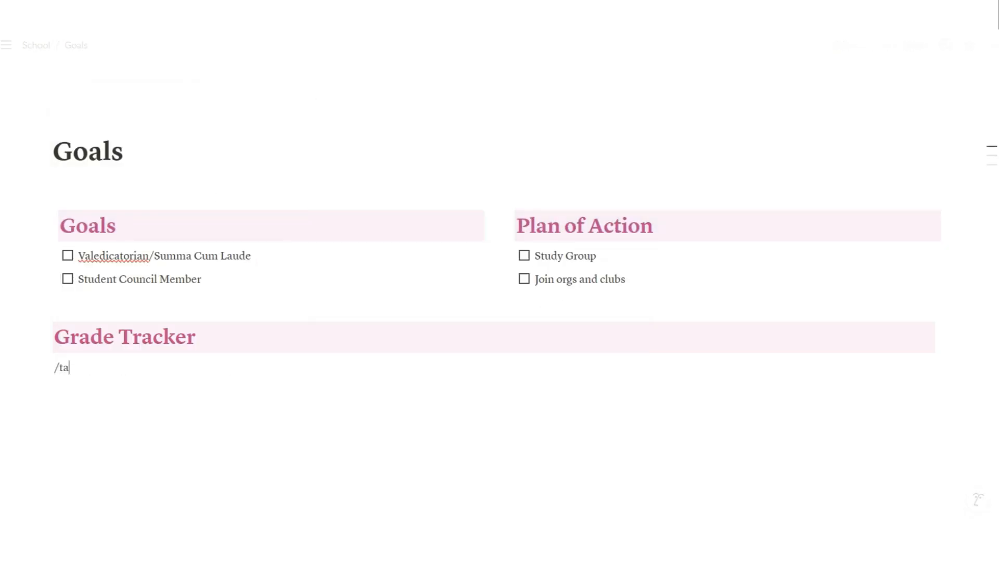
key("BackSpace")
key("BackSpace")
key("BackSpace")
type("/tab")
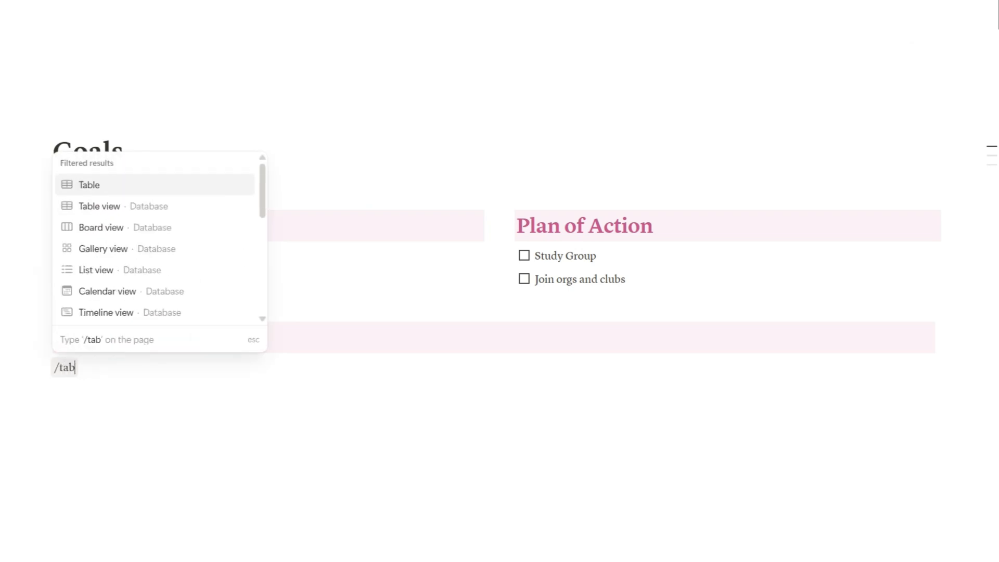
key("Return")
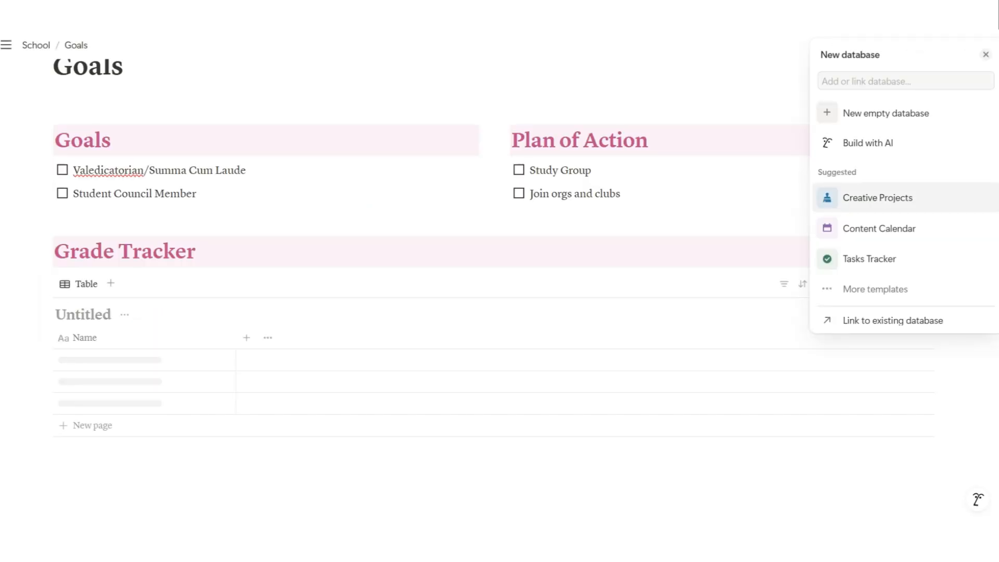
left_click(885, 113)
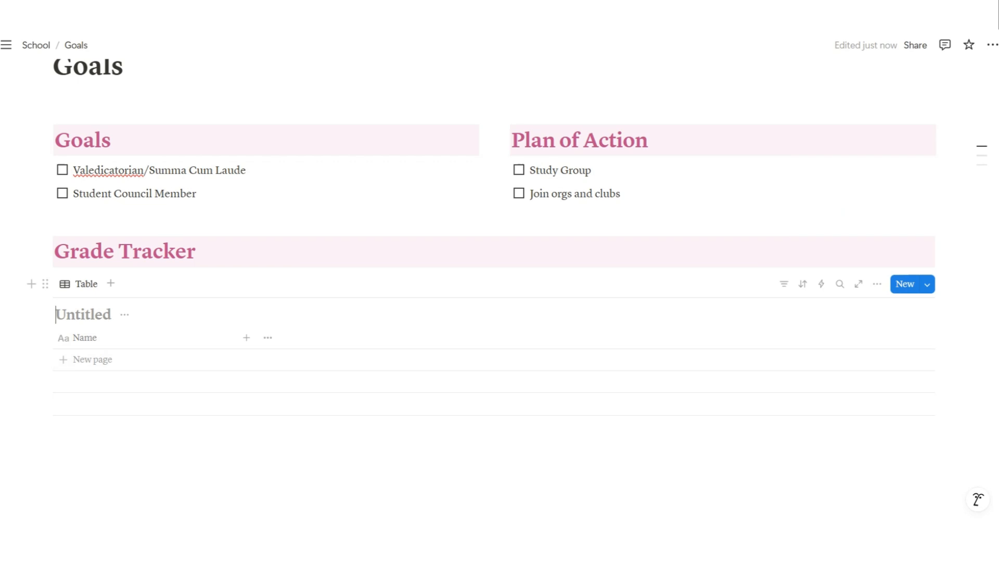
type("Pred")
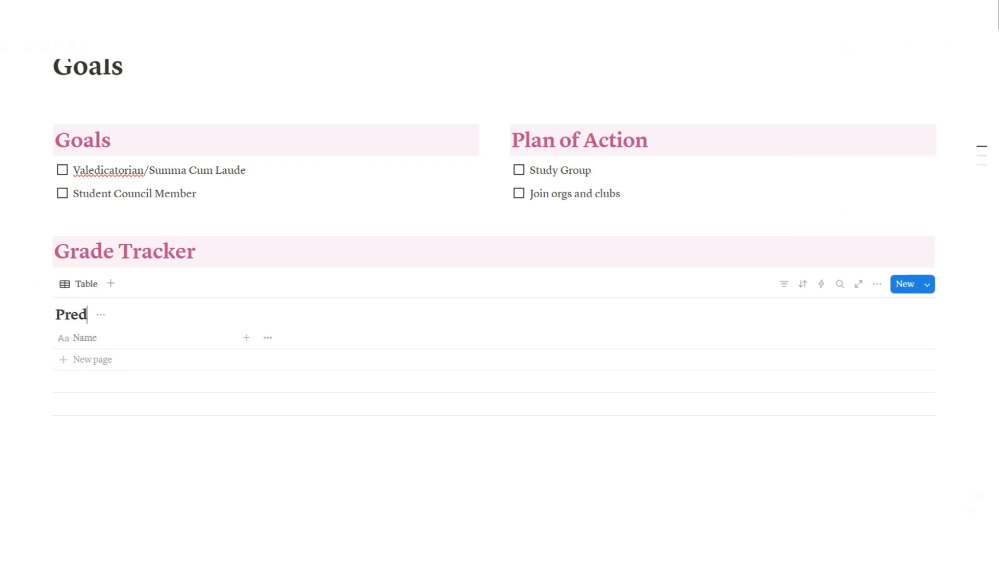
type("icted Grades")
Add a row and rename the table's Name column to 'Subject'
left_click(93, 359)
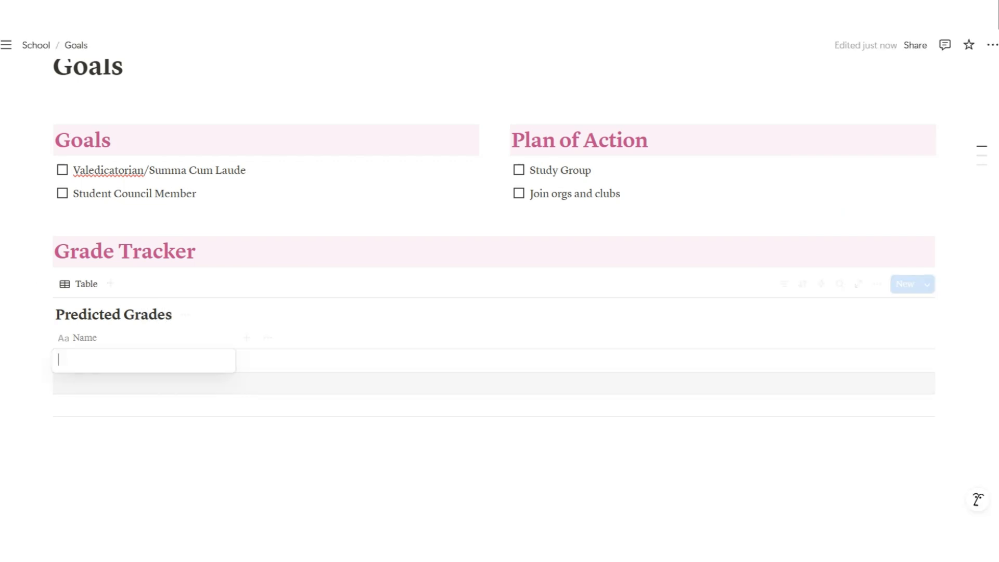
left_click(85, 338)
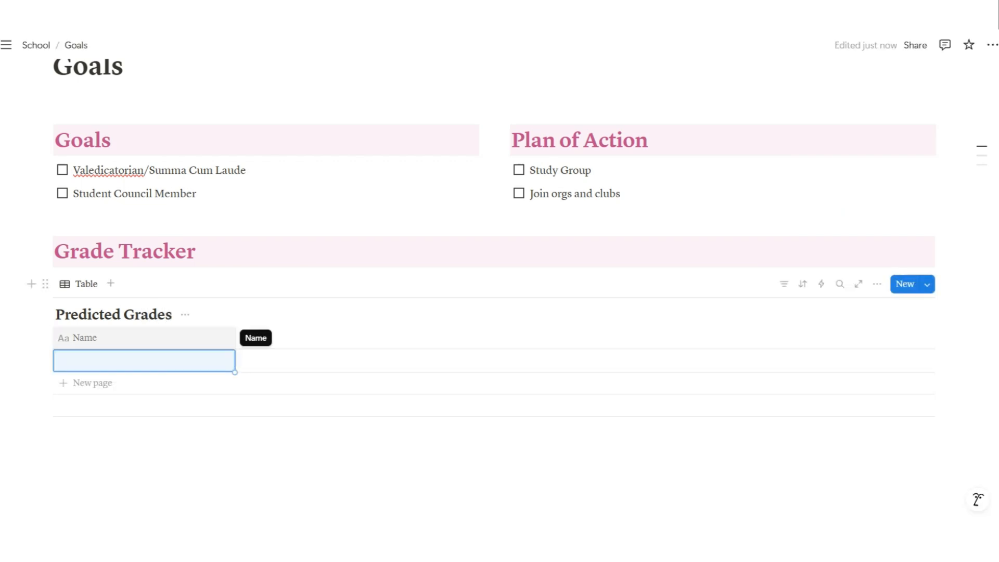
left_click(246, 338)
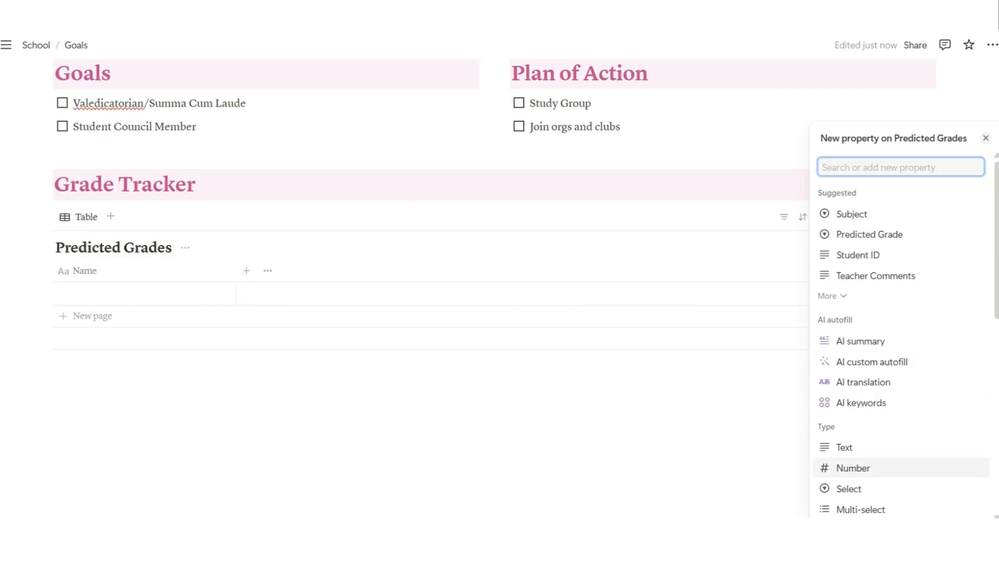
scroll(901, 442, "down", 1)
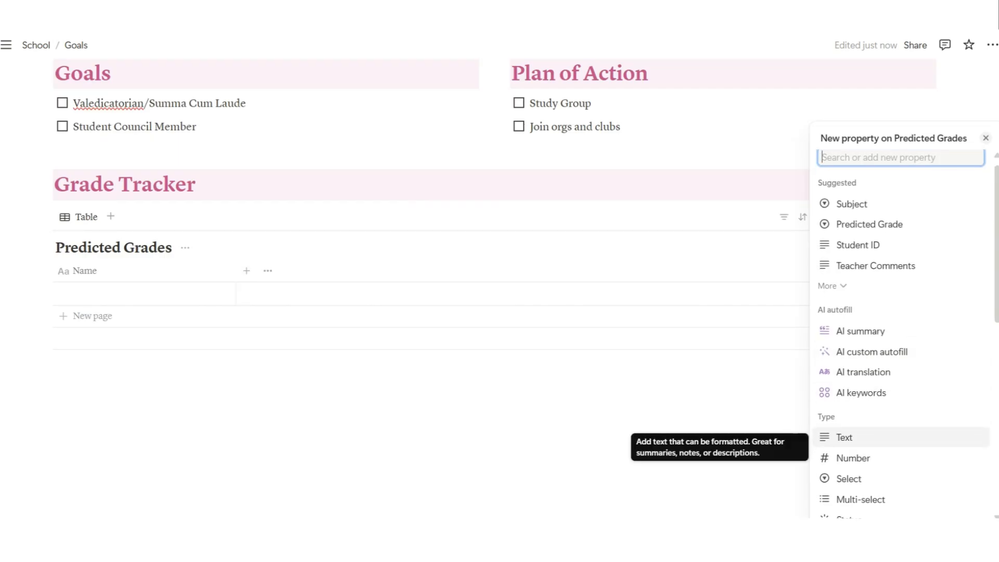
scroll(902, 426, "down", 2)
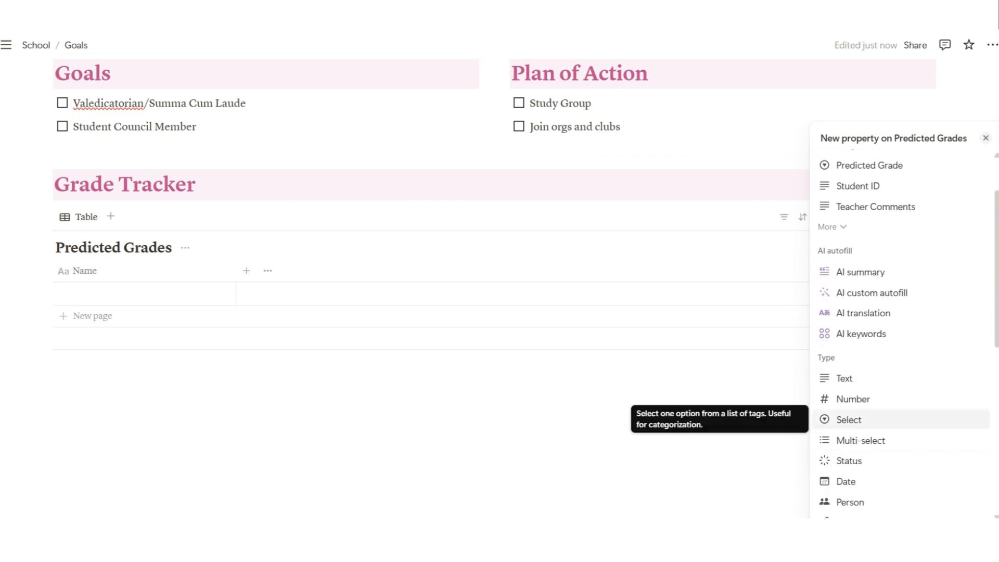
left_click(150, 294)
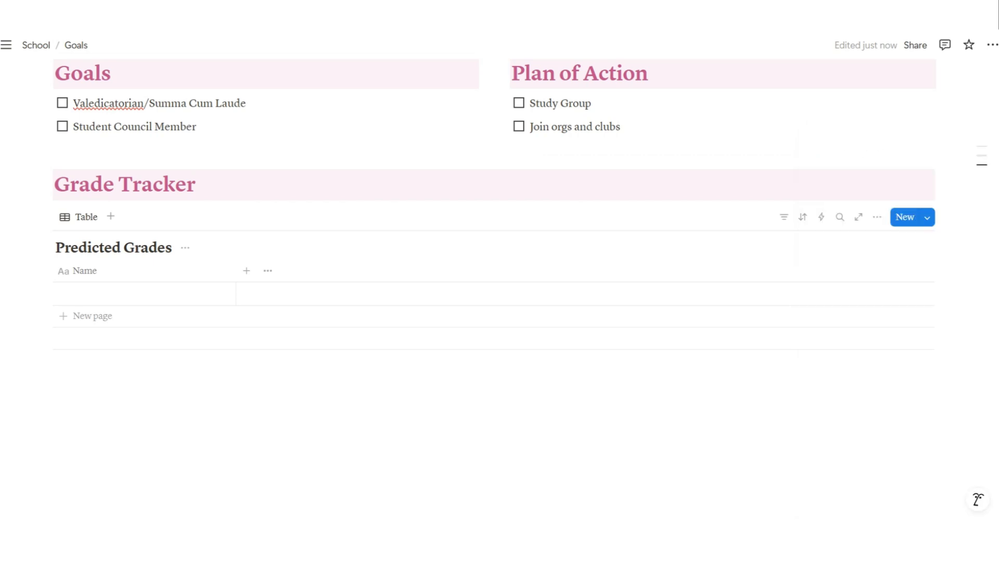
left_click(144, 294)
left_click(119, 270)
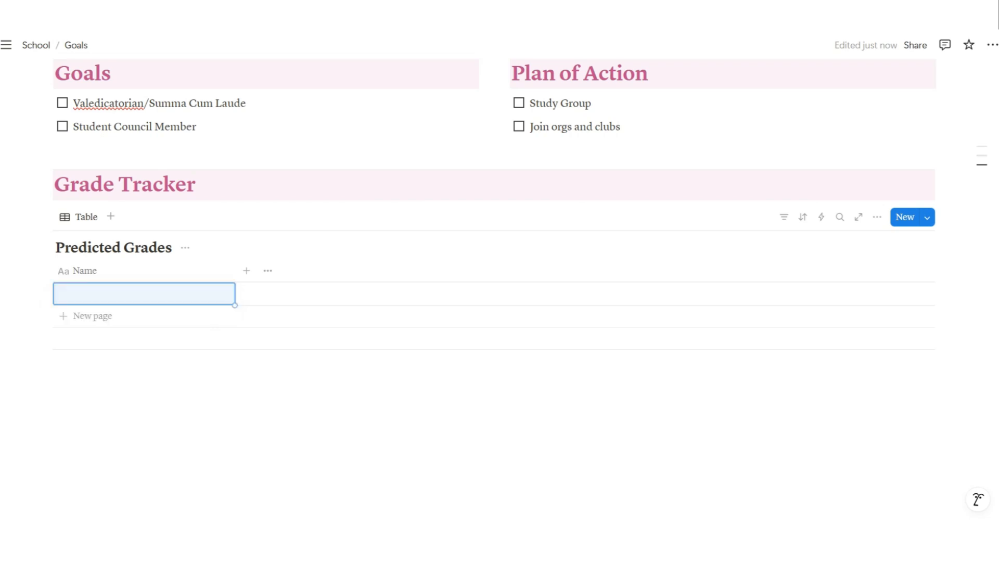
left_click(120, 270)
type("S")
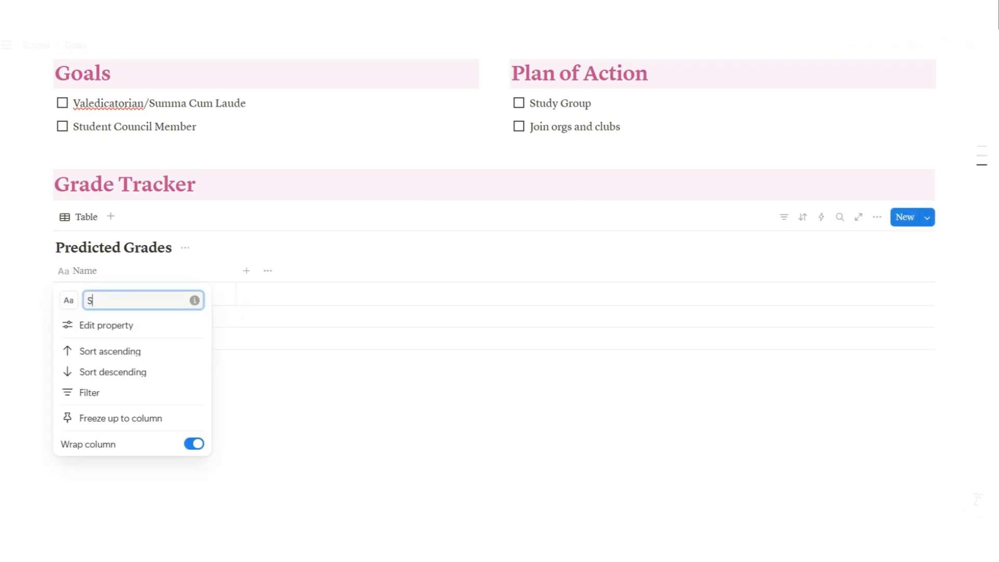
type("ubject")
key("Return")
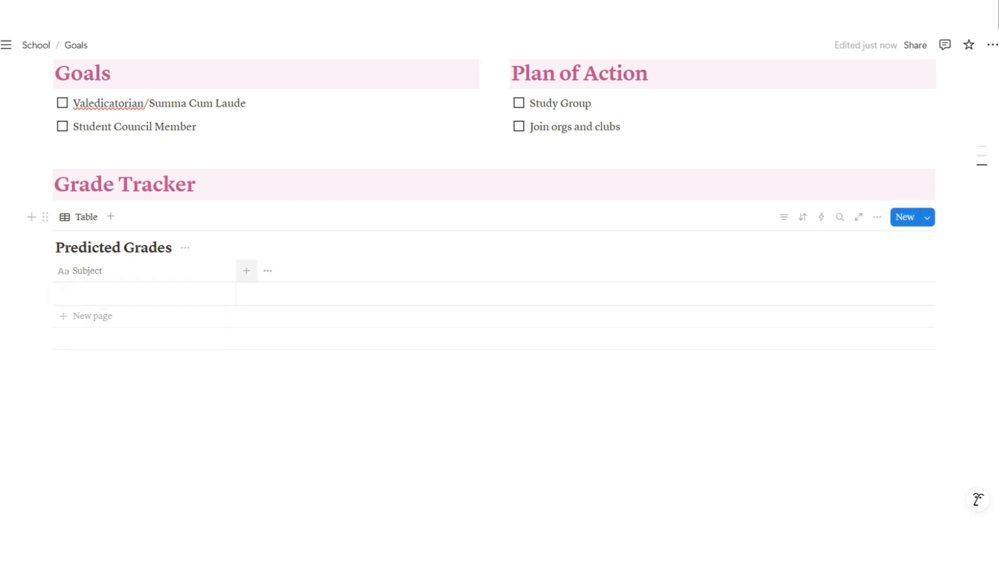
Narrow the Subject column and enter History and English as the first two rows
left_click_drag(235, 270, 155, 270)
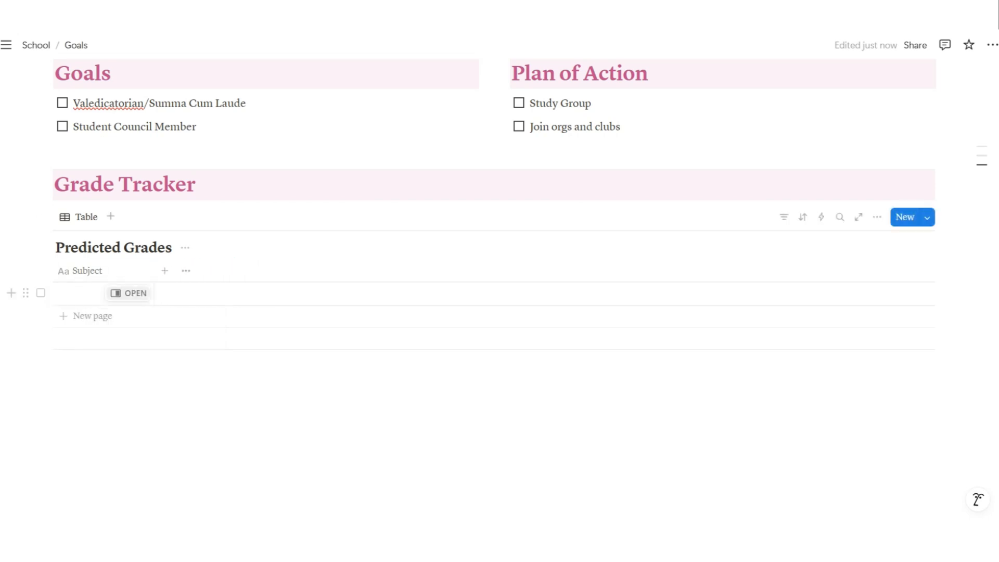
left_click(92, 316)
key("Escape")
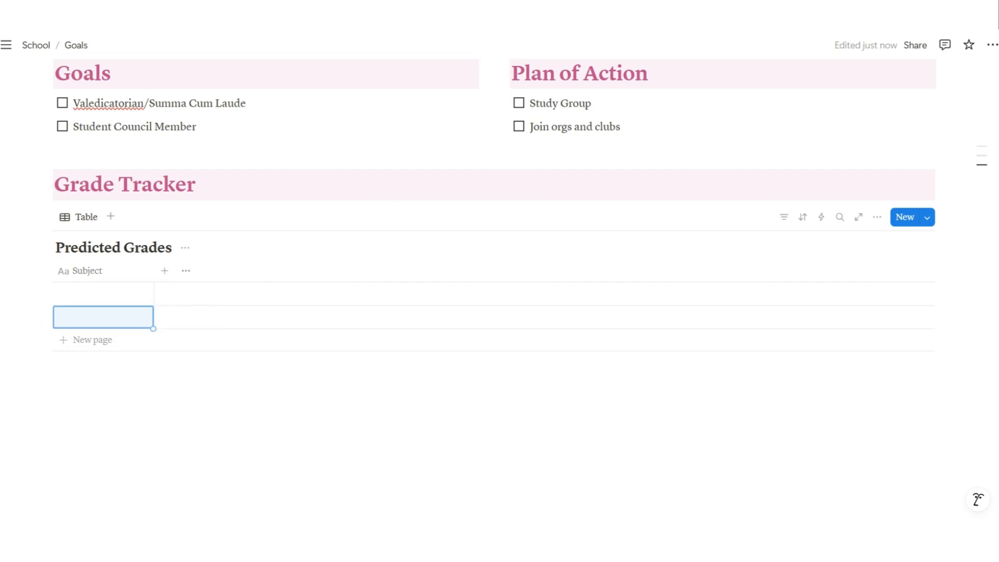
left_click(104, 293)
type("HIsto")
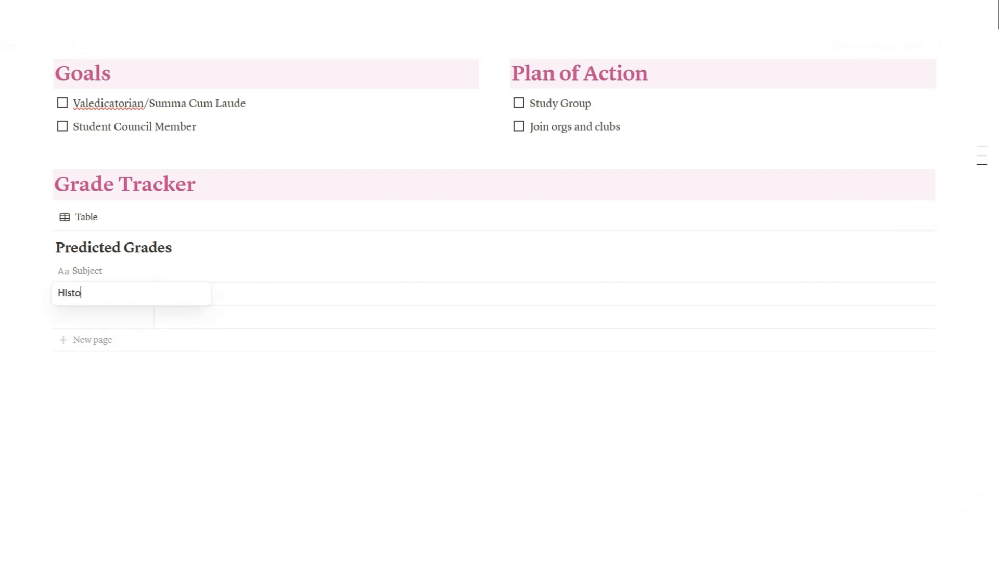
key("BackSpace")
key("BackSpace")
key("BackSpace")
key("BackSpace")
type("istory'")
key("BackSpace")
key("Return")
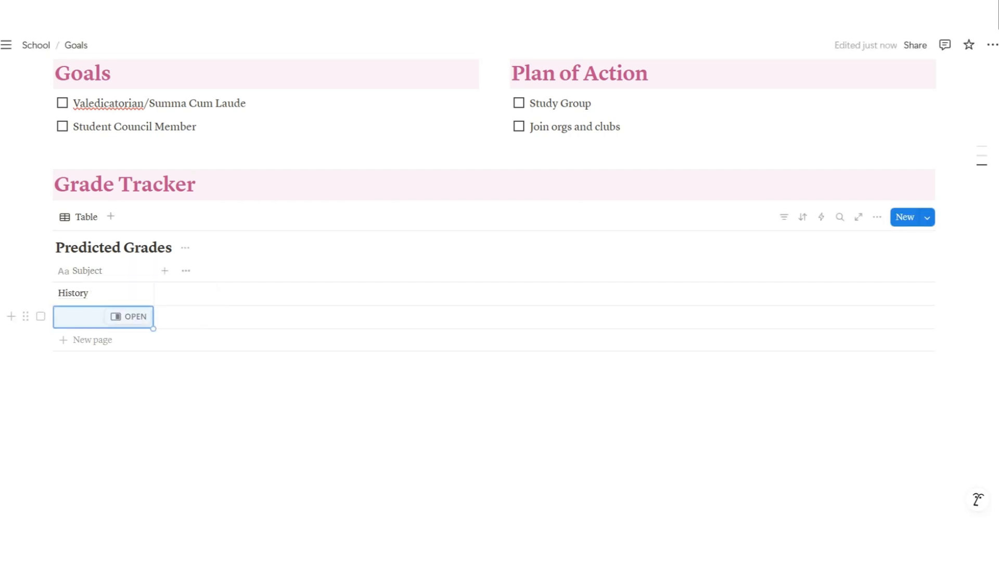
type("English")
key("Return")
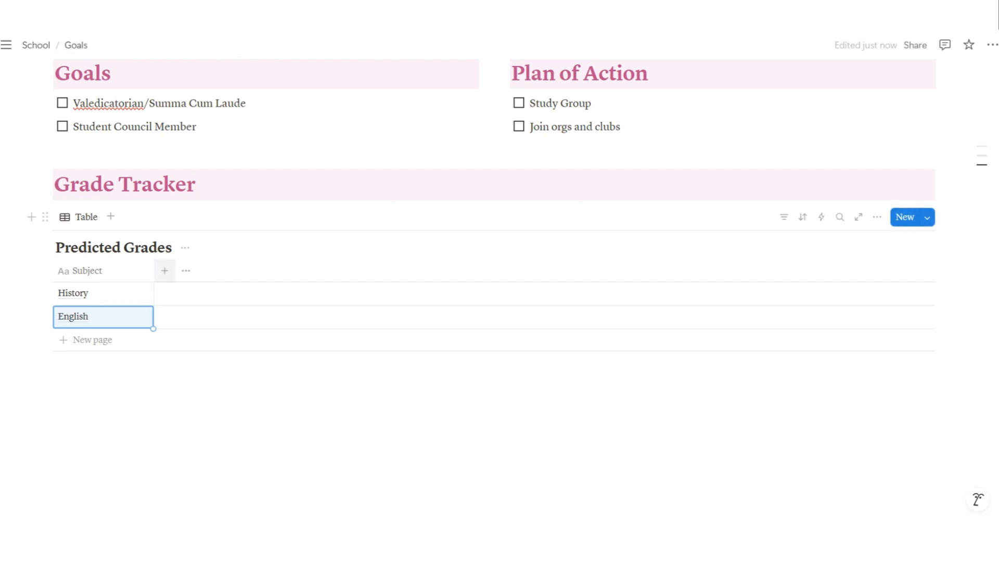
left_click(165, 270)
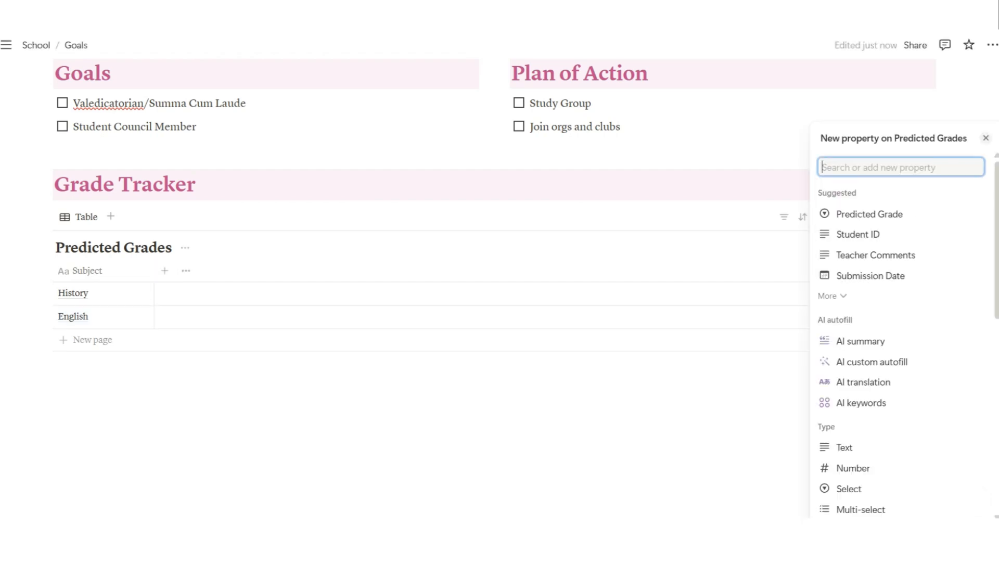
Add a Number column to the Predicted Grades table and name it 'Written Work'
scroll(874, 404, "down", 2)
left_click(861, 364)
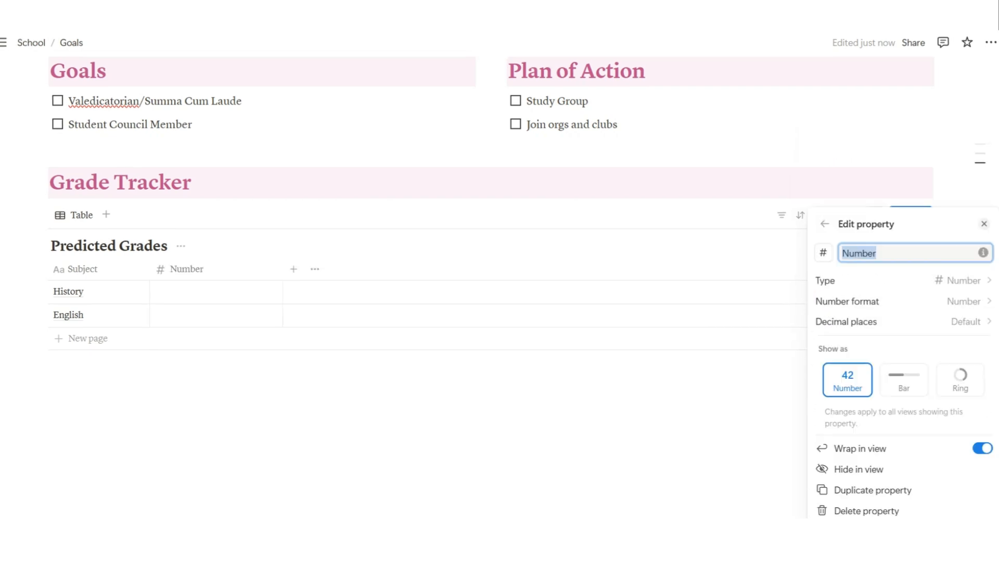
type("W")
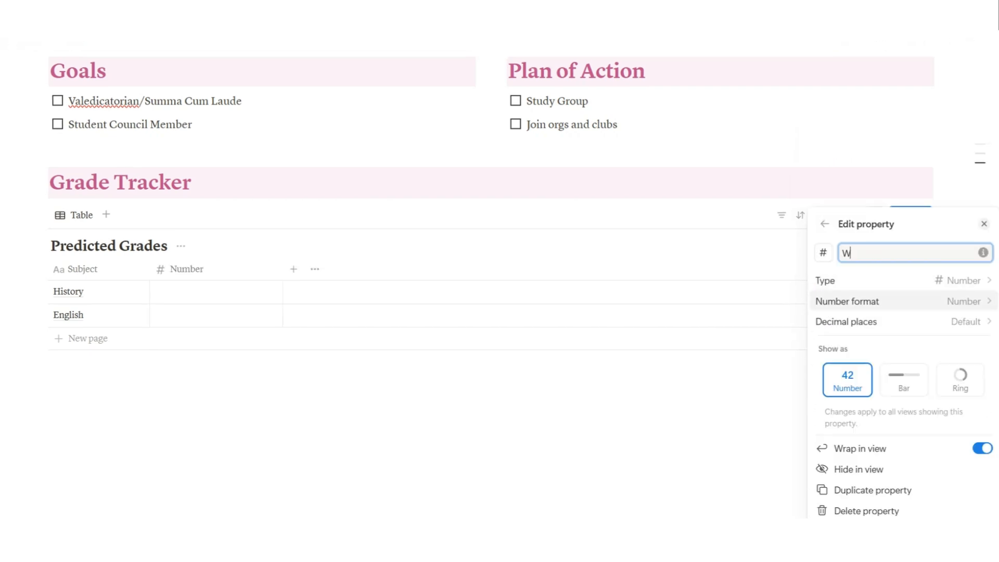
type("ritten Work")
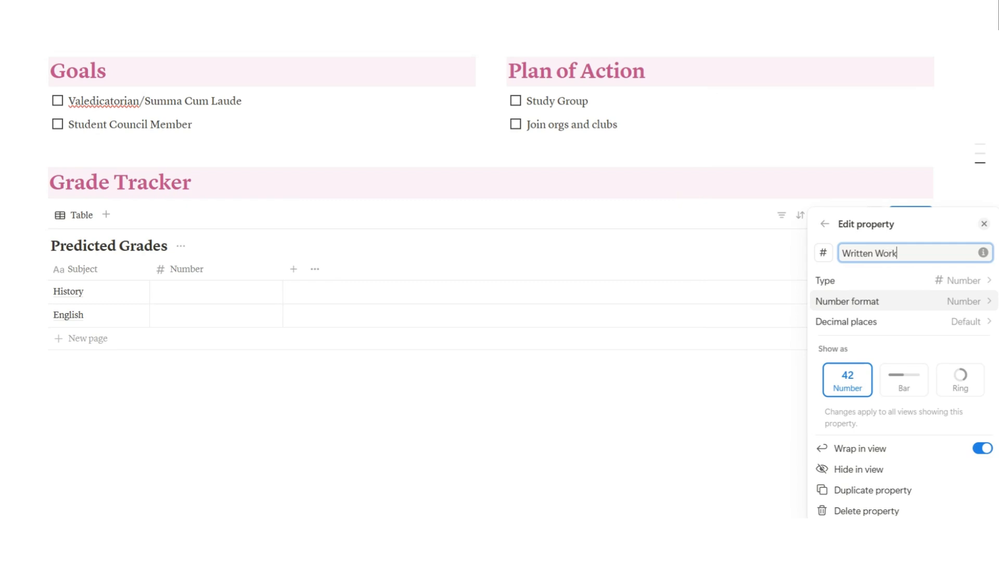
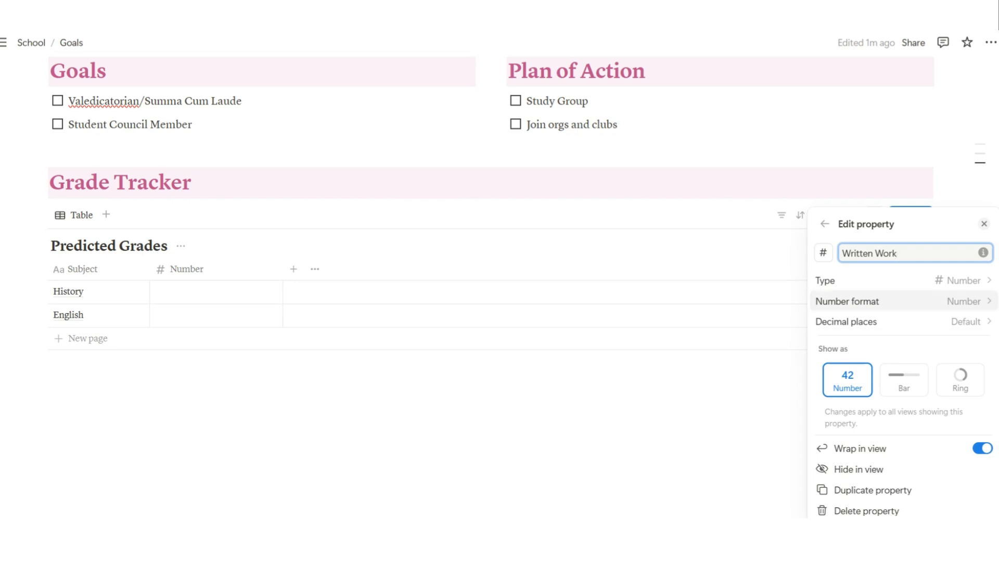
Try the ring display on Written Work, then revert it to a plain number
left_click(904, 302)
key("Escape")
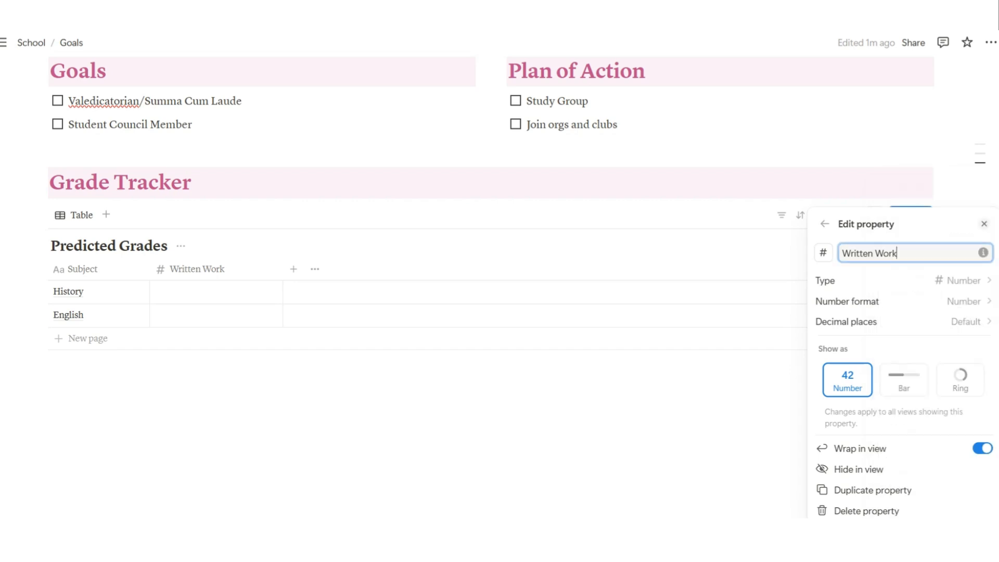
left_click(960, 380)
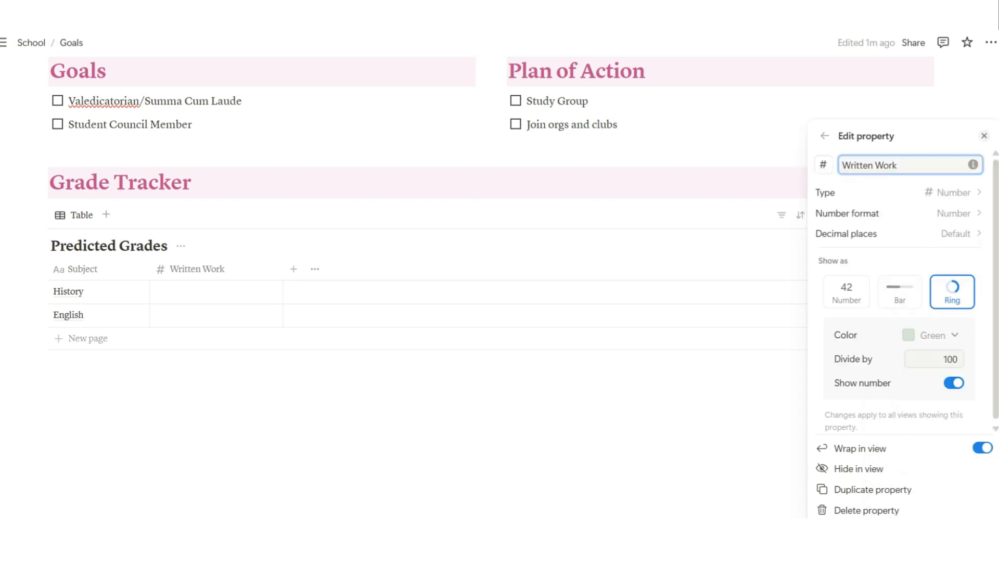
left_click_drag(943, 360, 953, 360)
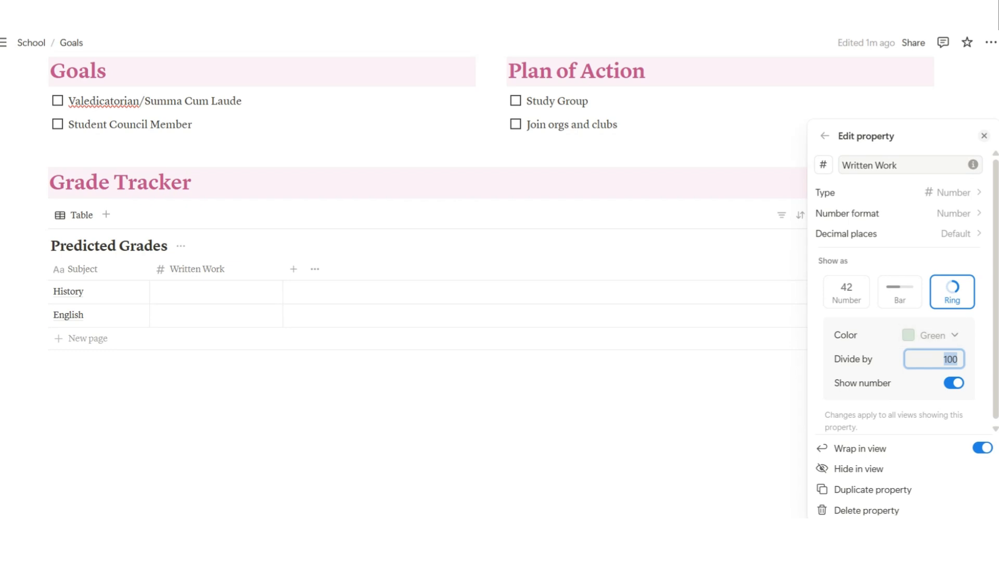
left_click(846, 292)
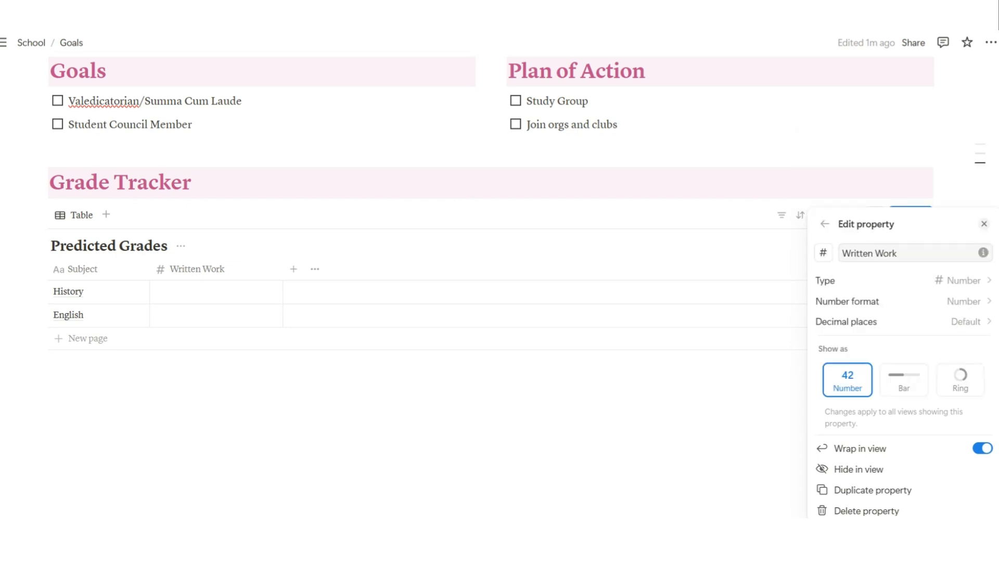
left_click(125, 292)
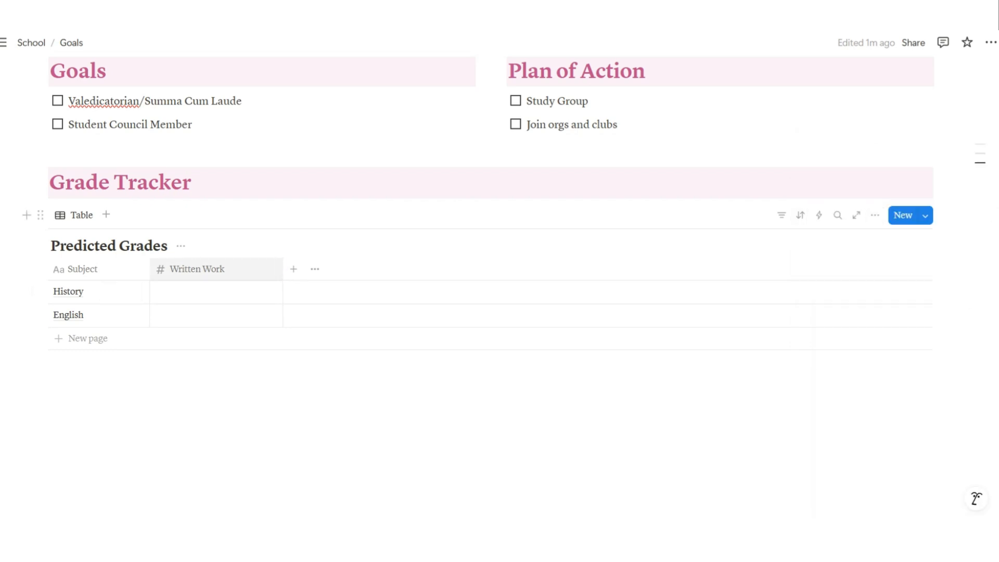
Narrow Written Work and add a narrowed Number column named 'no. of items'
left_click_drag(284, 269, 233, 269)
left_click(244, 269)
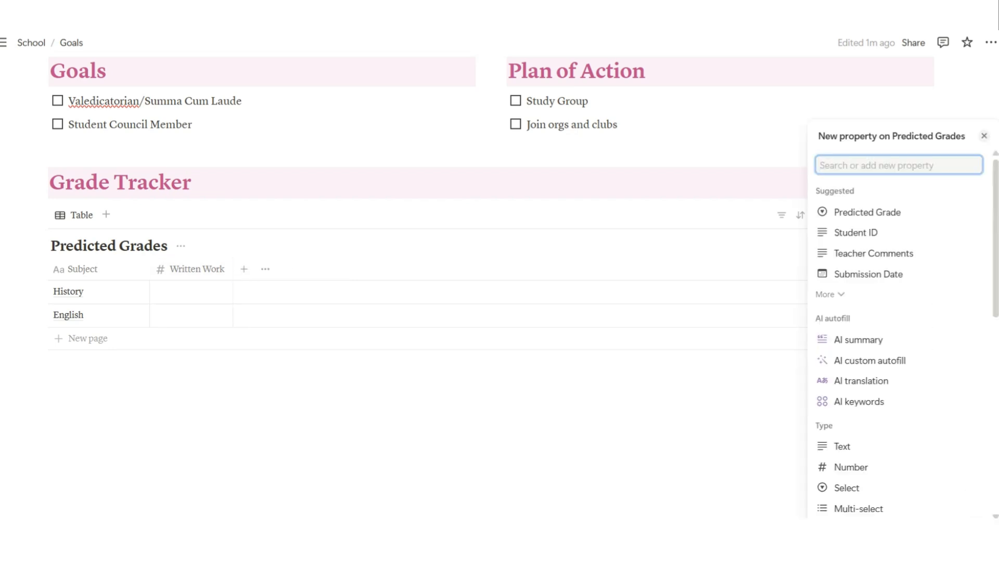
left_click(851, 467)
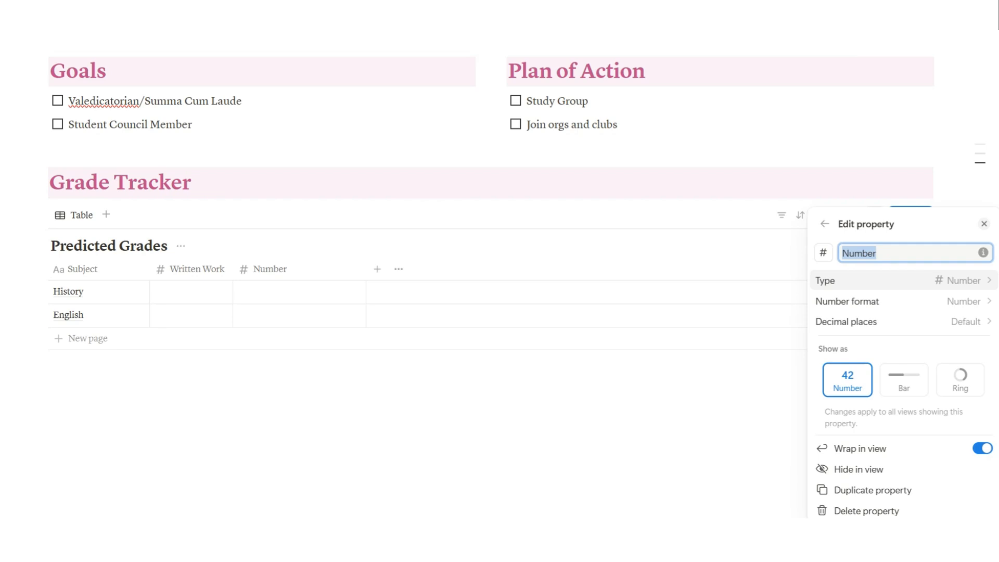
type("no")
type(". Items")
type("of")
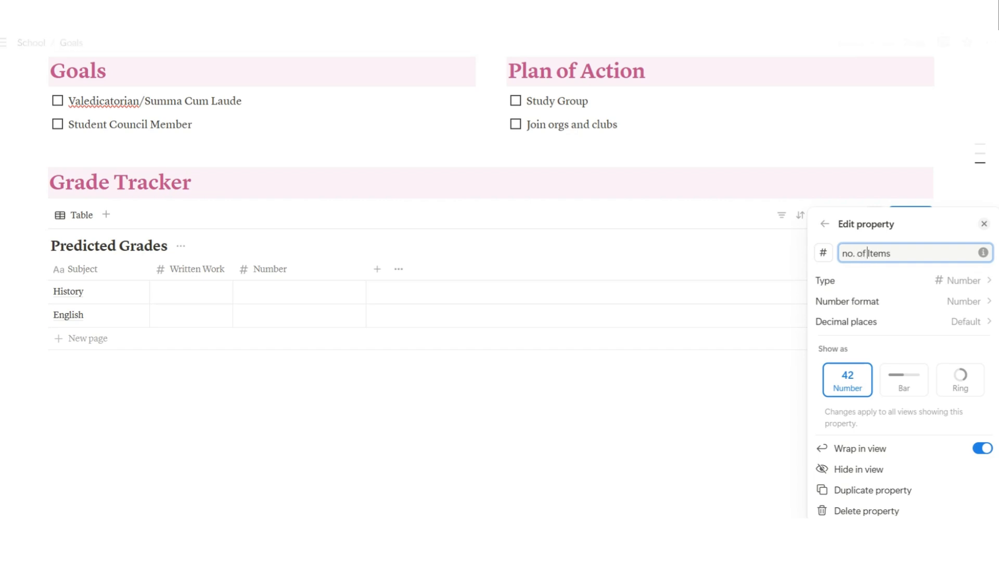
key("Delete")
type("i")
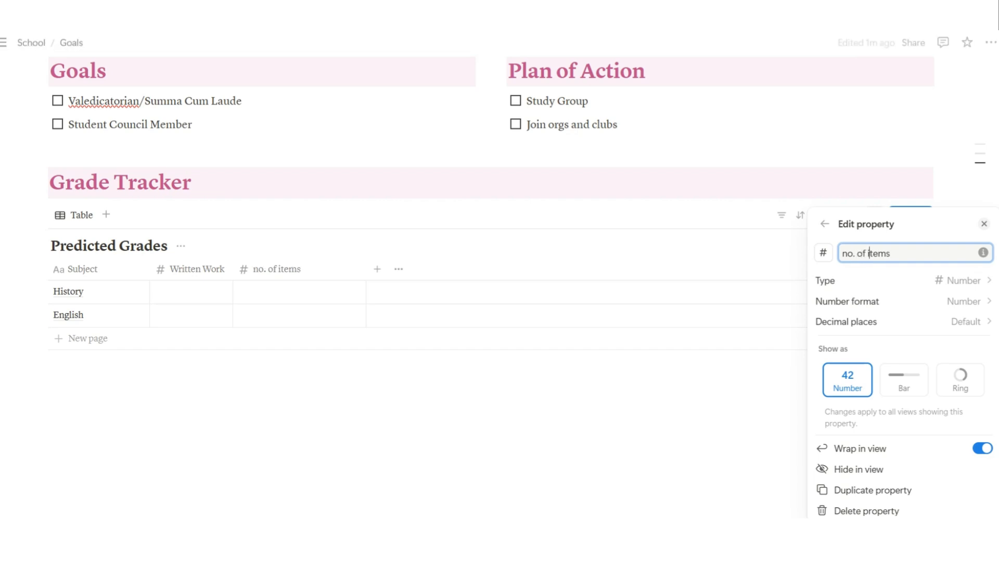
key("Escape")
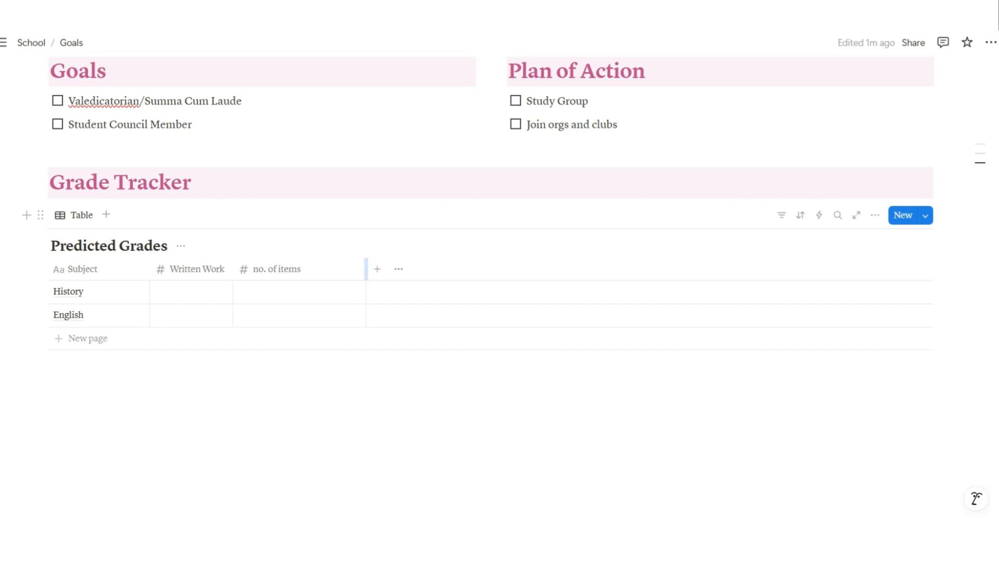
left_click_drag(366, 268, 307, 269)
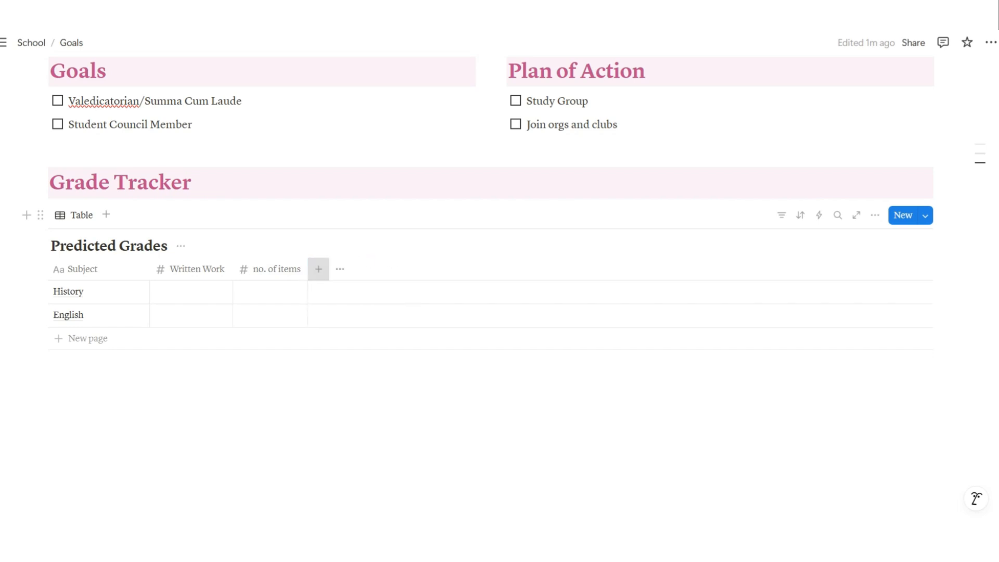
Add a Number column named 'Performance Task' and make it narrower
left_click(319, 268)
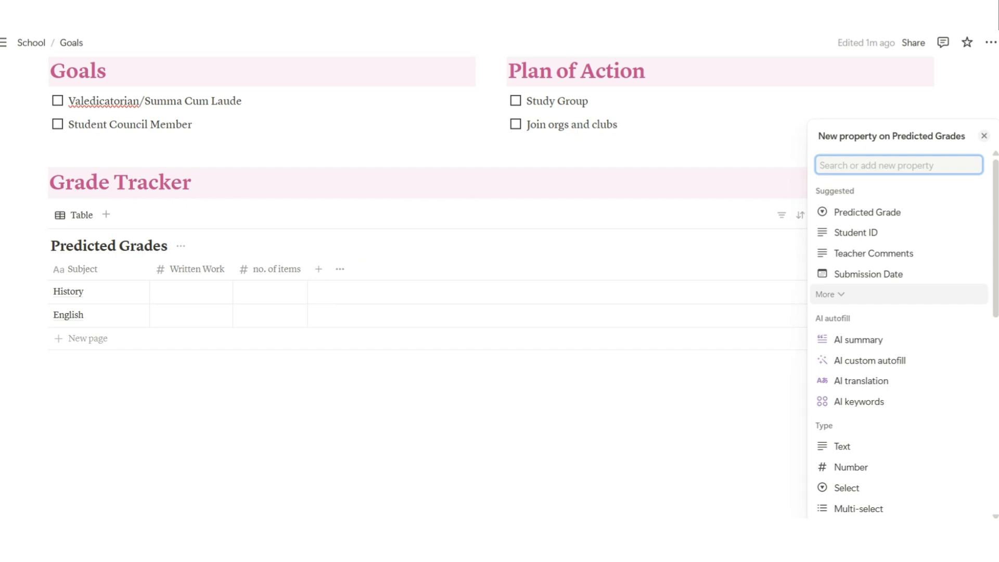
type("P")
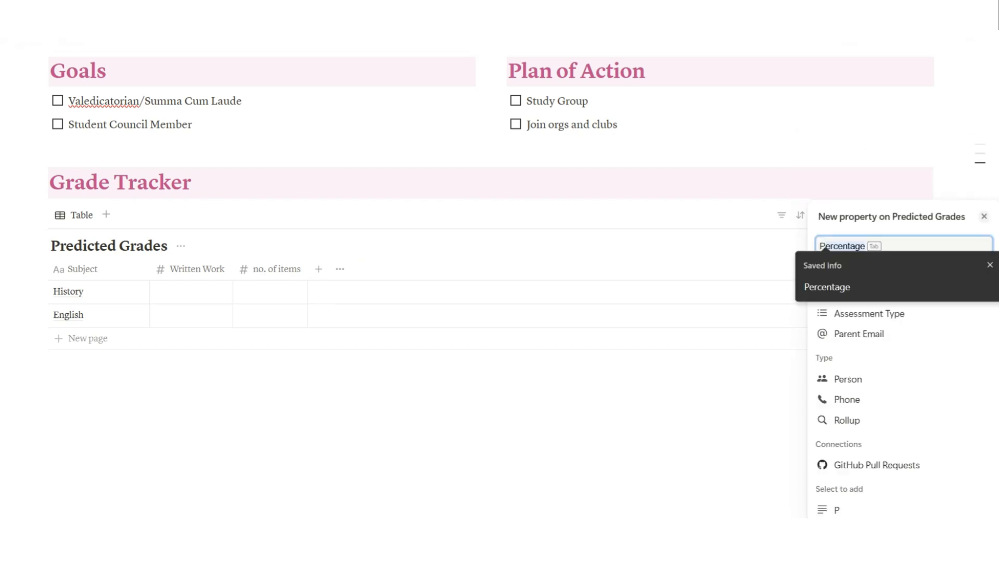
type("erforman")
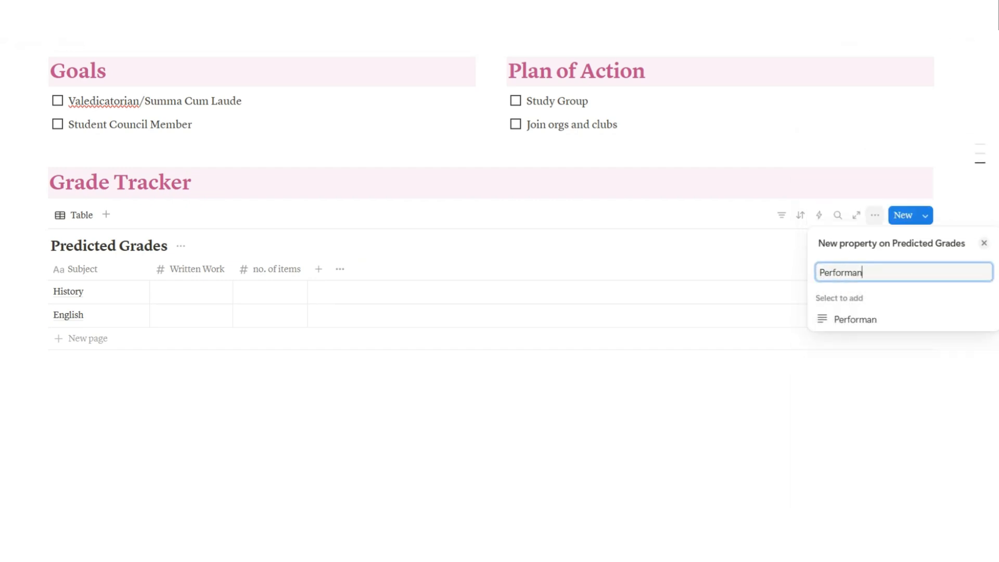
type("ce Task")
key("BackSpace")
key("BackSpace")
key("BackSpace")
key("BackSpace")
key("BackSpace")
key("BackSpace")
key("BackSpace")
key("BackSpace")
key("BackSpace")
key("BackSpace")
key("BackSpace")
key("BackSpace")
key("BackSpace")
key("BackSpace")
key("BackSpace")
key("BackSpace")
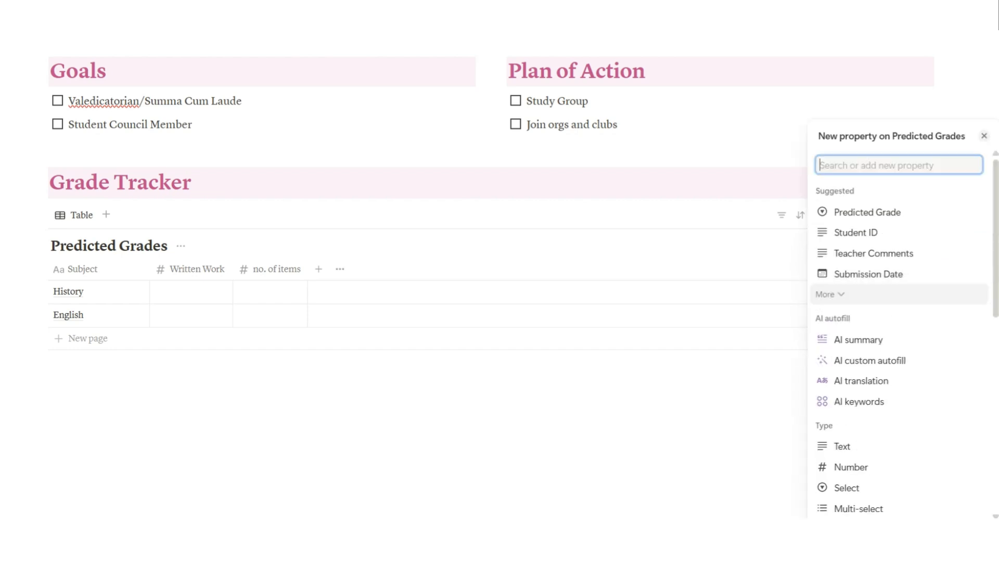
left_click(851, 467)
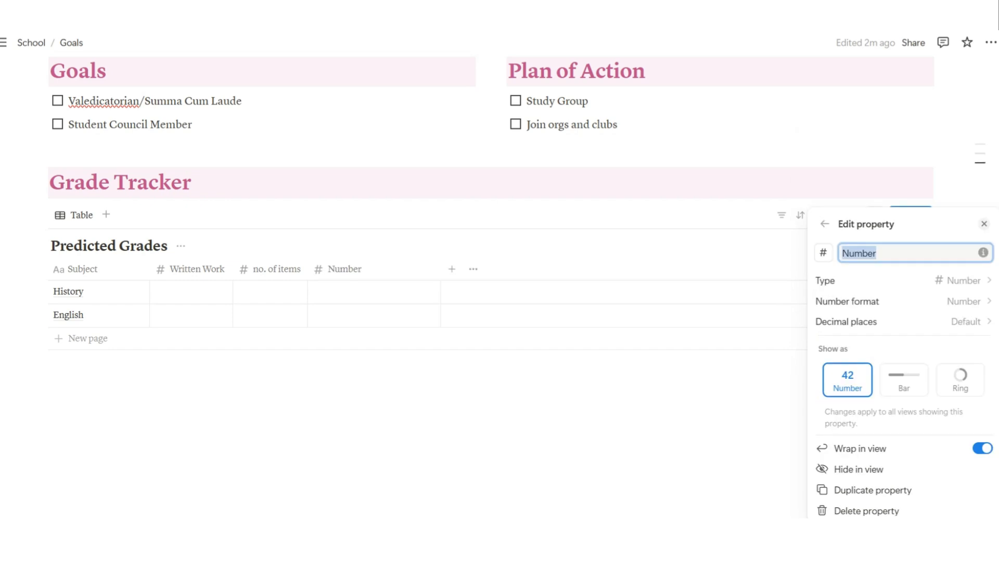
type("Performan")
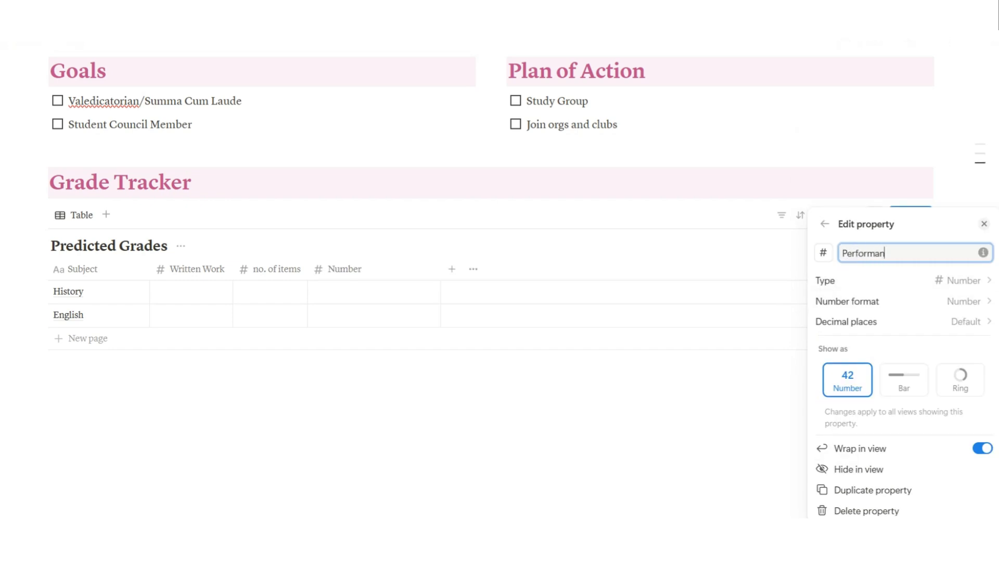
type("ce Task")
left_click(451, 269)
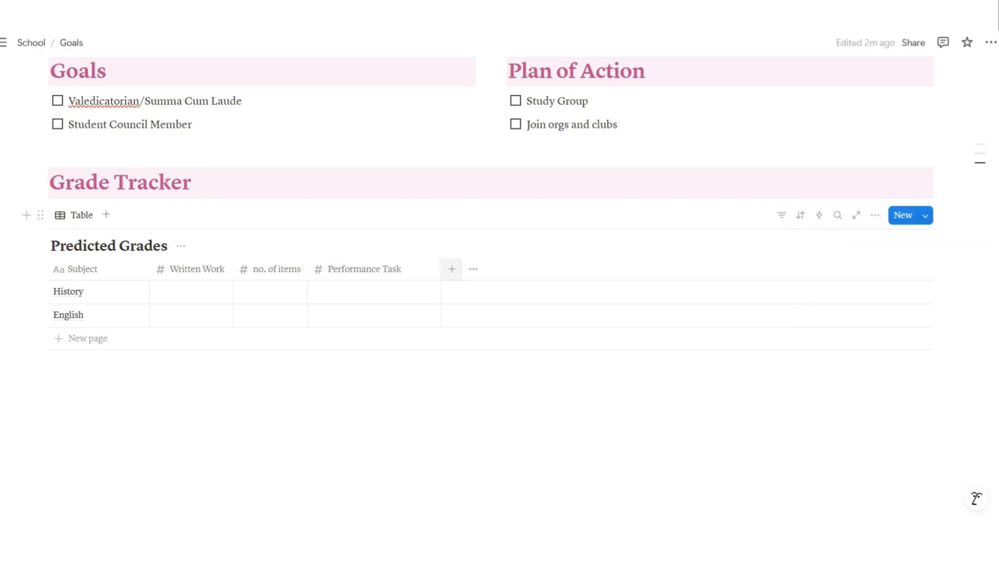
left_click(432, 269)
left_click(452, 269)
left_click_drag(441, 269, 407, 269)
Add a narrowed Number column named 'PT items'
left_click(418, 269)
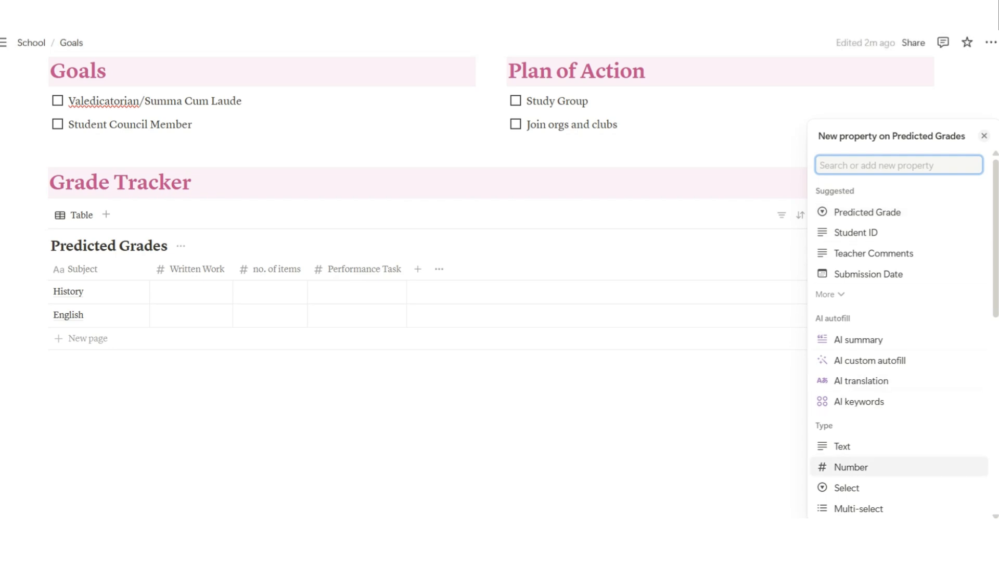
left_click(850, 466)
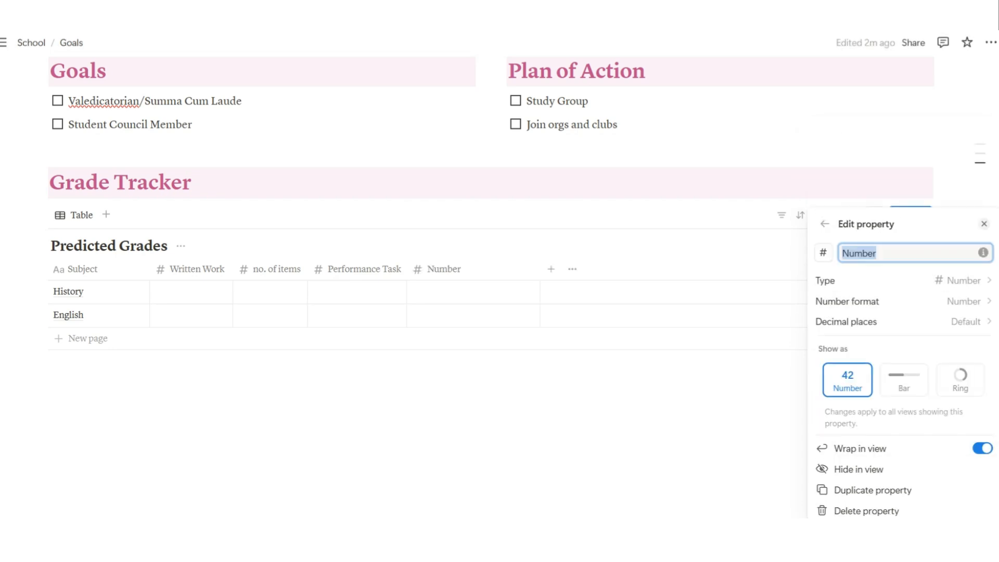
type("no. of items")
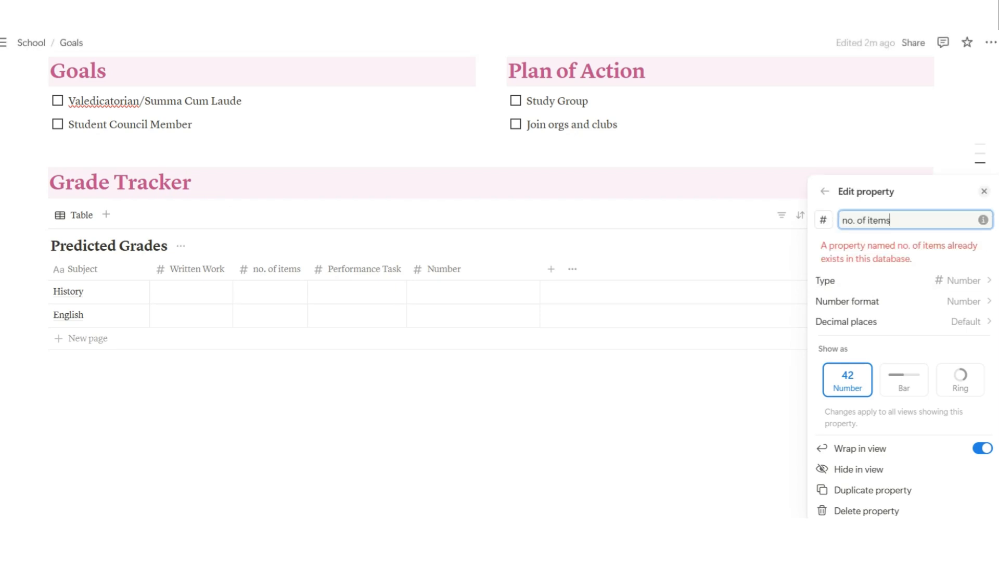
key("BackSpace")
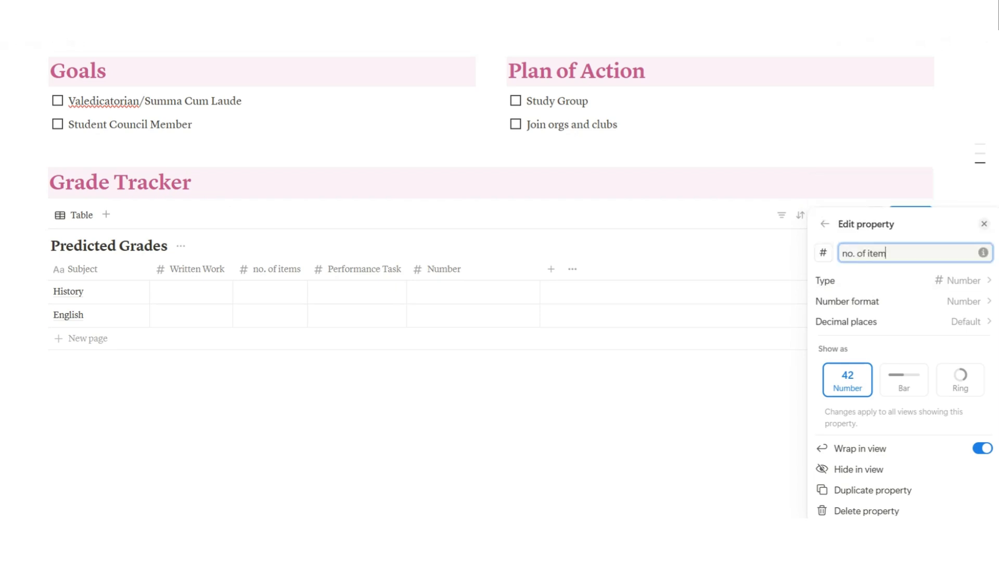
type("s")
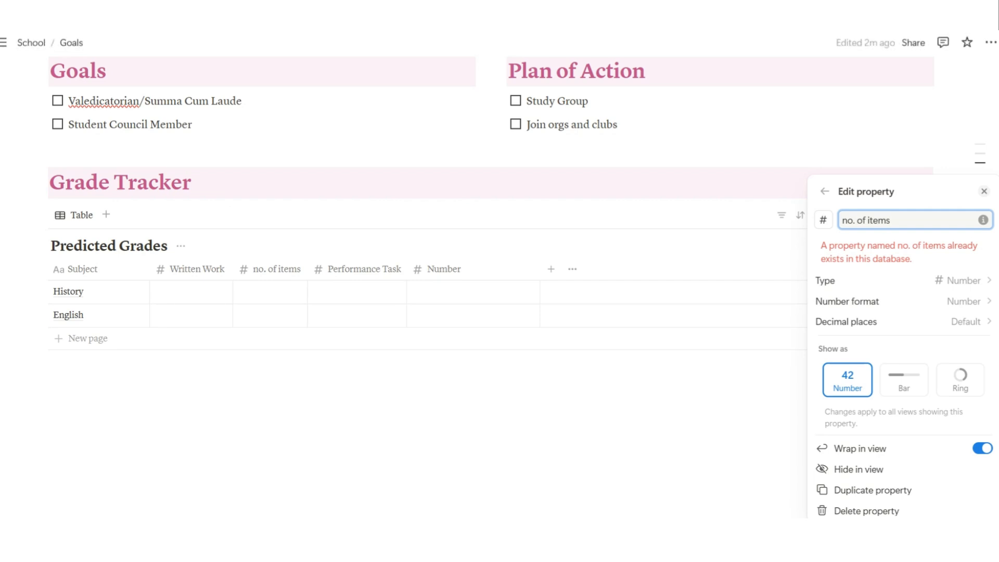
left_click_drag(843, 220, 866, 220)
type("PT")
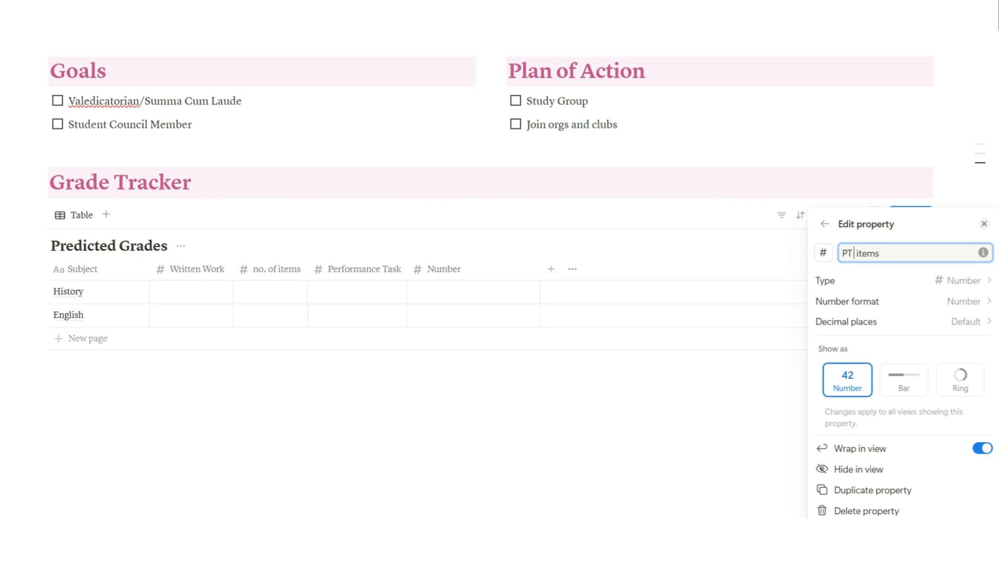
left_click(582, 396)
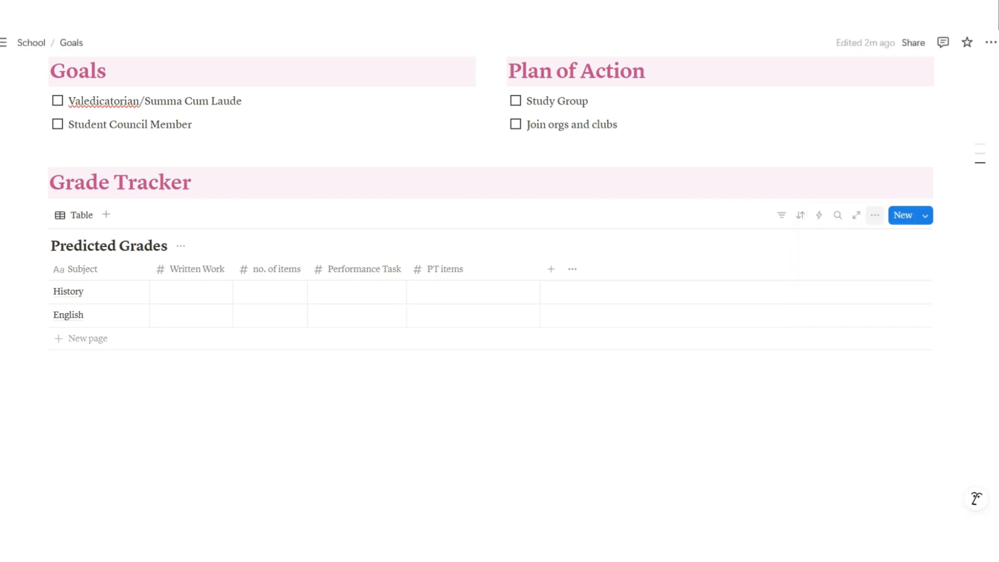
left_click_drag(540, 269, 474, 268)
Rename the 'no. of items' column to 'WW items' and narrow it slightly
left_click(270, 269)
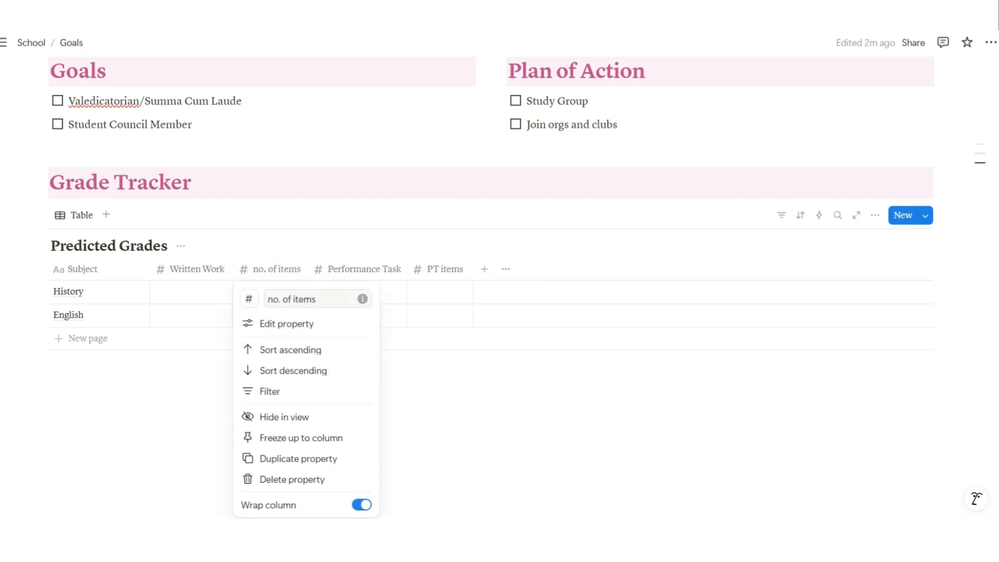
left_click_drag(291, 299, 252, 299)
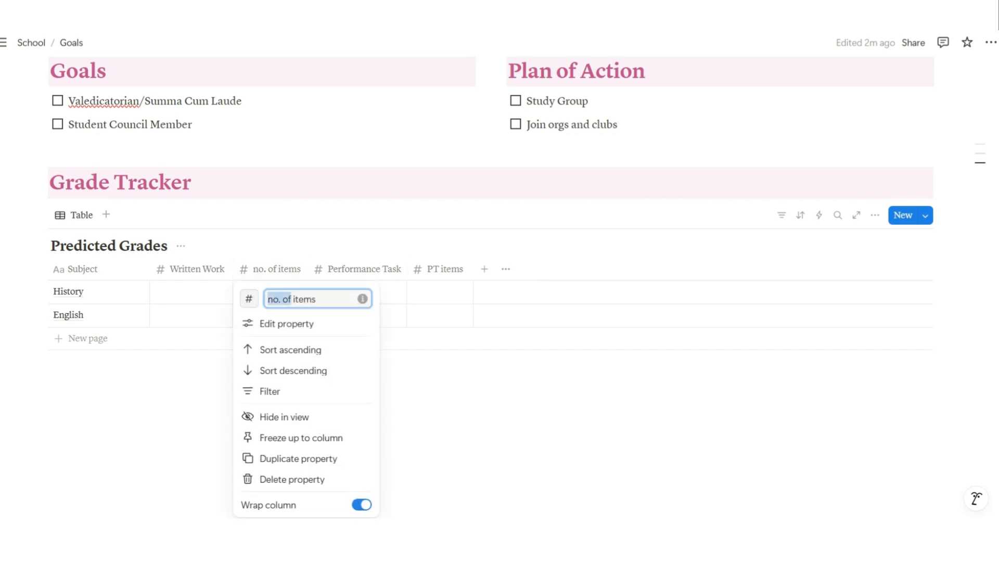
type("WW")
key("Return")
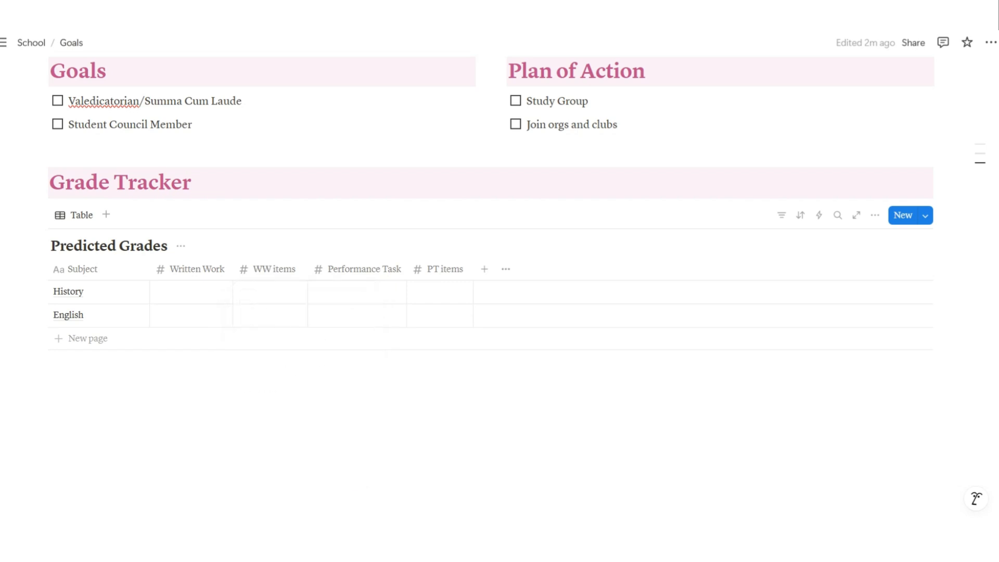
left_click_drag(308, 269, 302, 269)
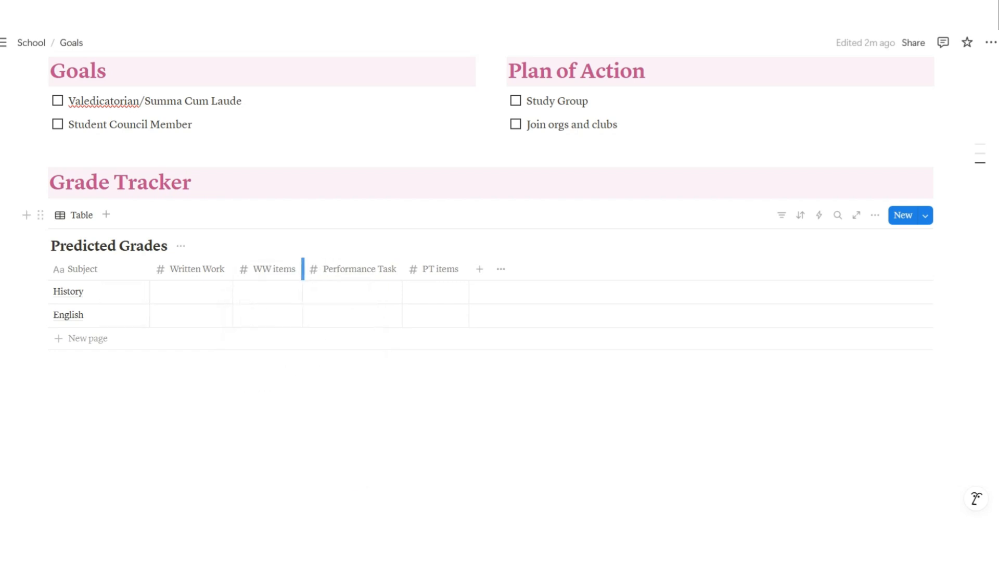
Add a Number column named 'Examination' and narrow it
left_click(479, 269)
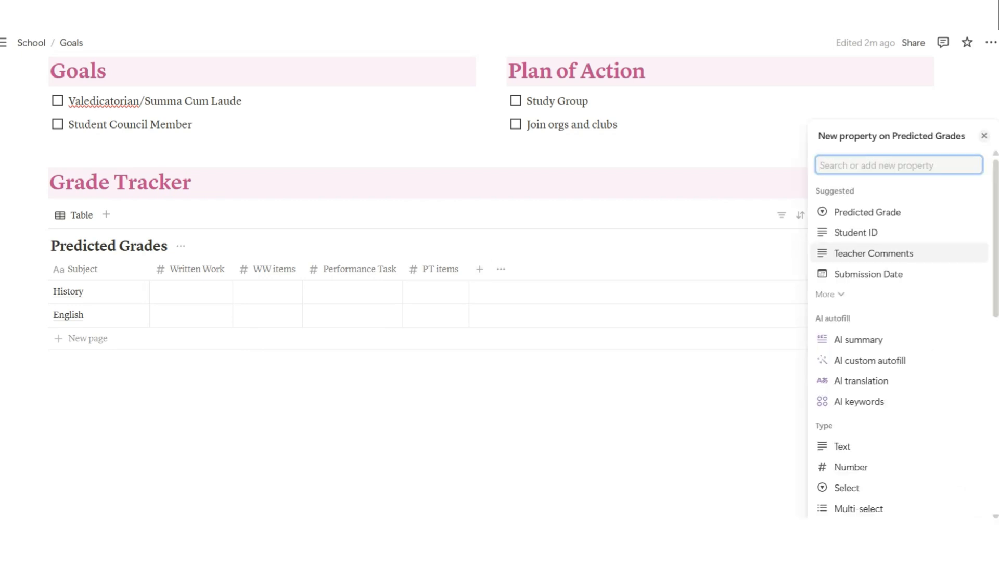
left_click(851, 466)
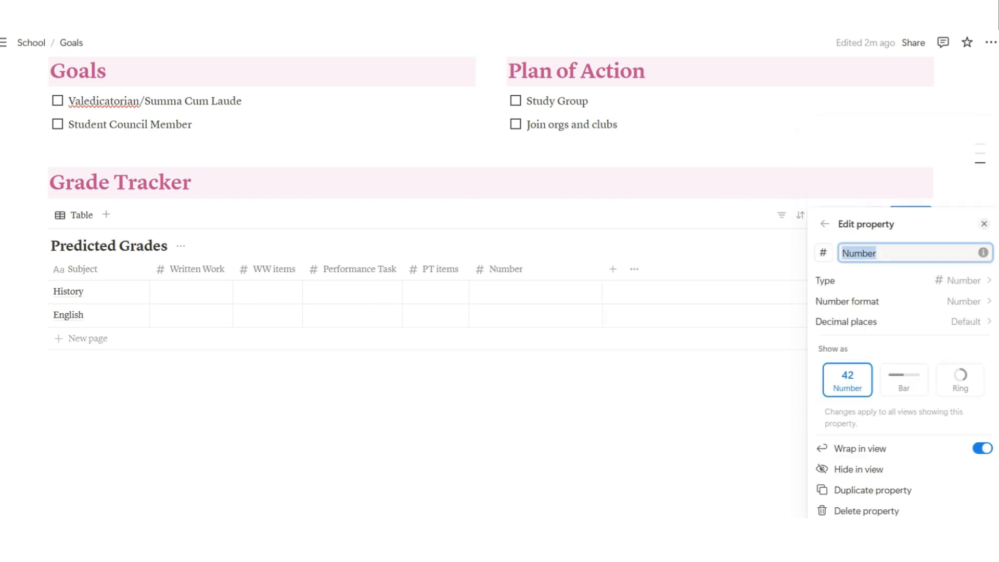
type("Exam")
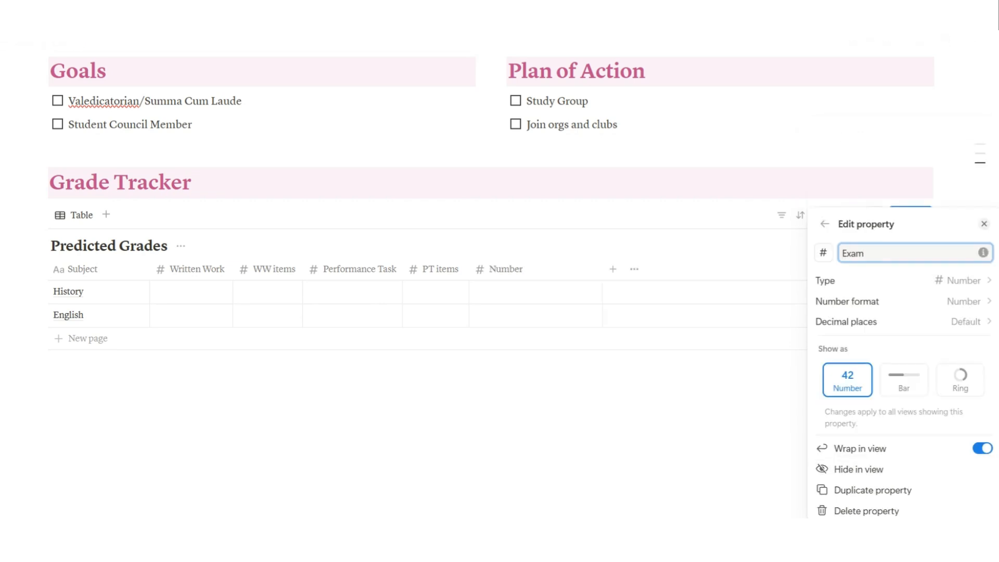
type("inatin")
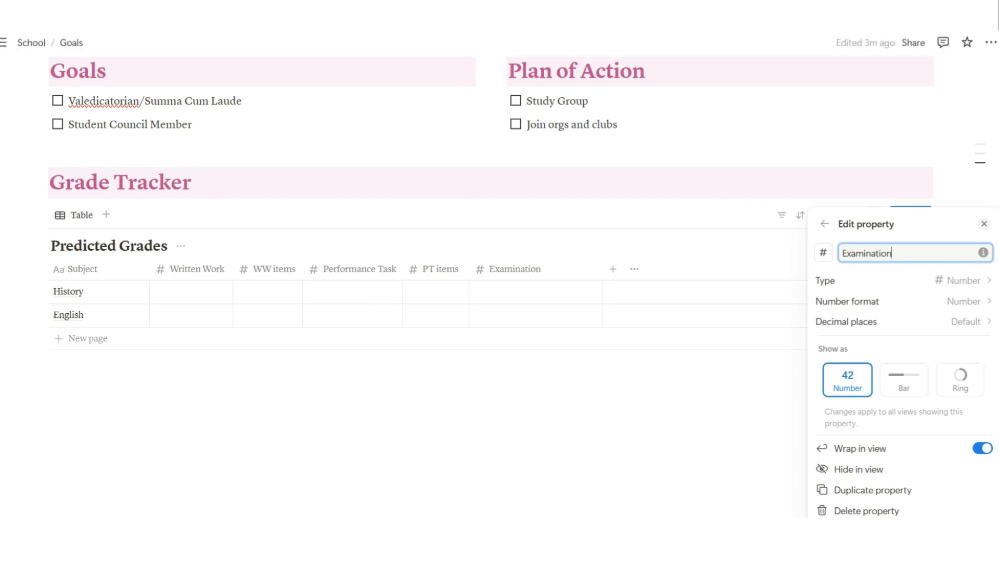
key("Escape")
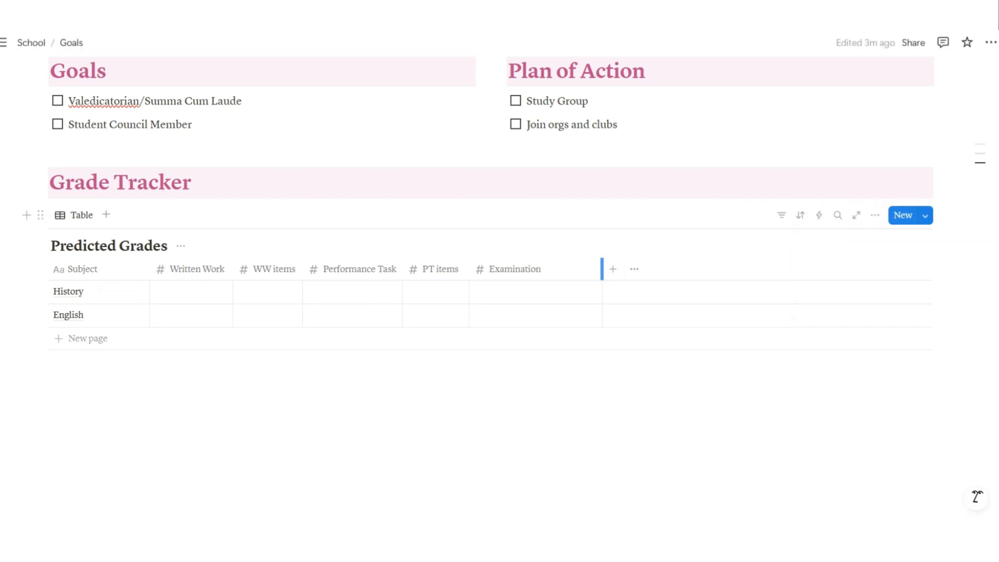
left_click_drag(602, 269, 551, 269)
left_click_drag(550, 275, 547, 283)
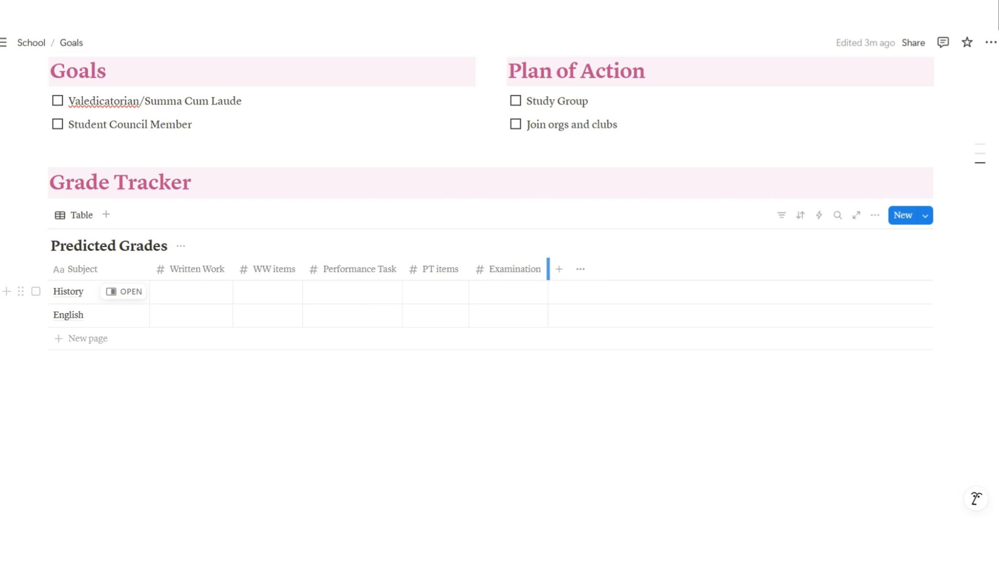
Add a narrowed Number column named 'E items'
left_click(559, 269)
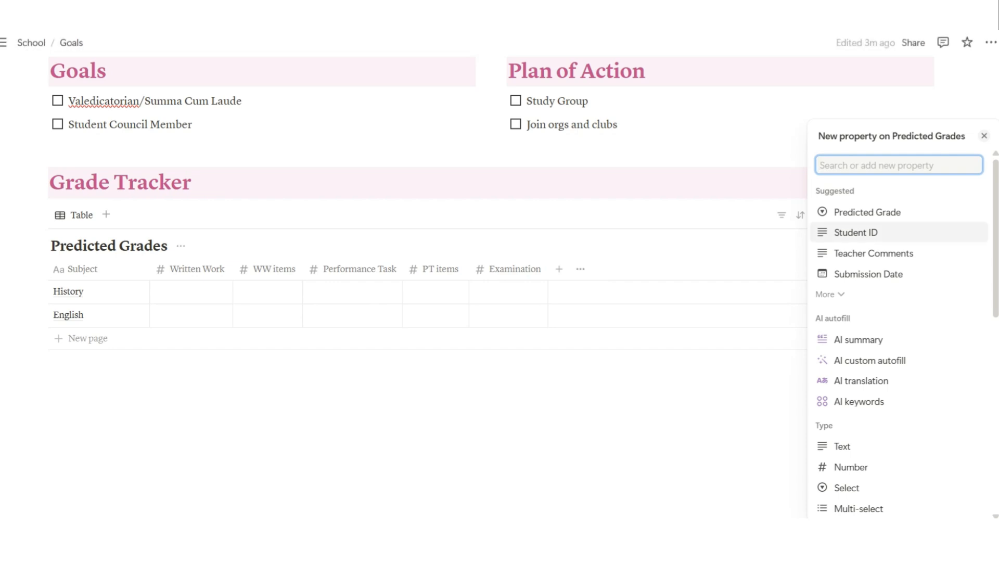
left_click(851, 466)
type("E ")
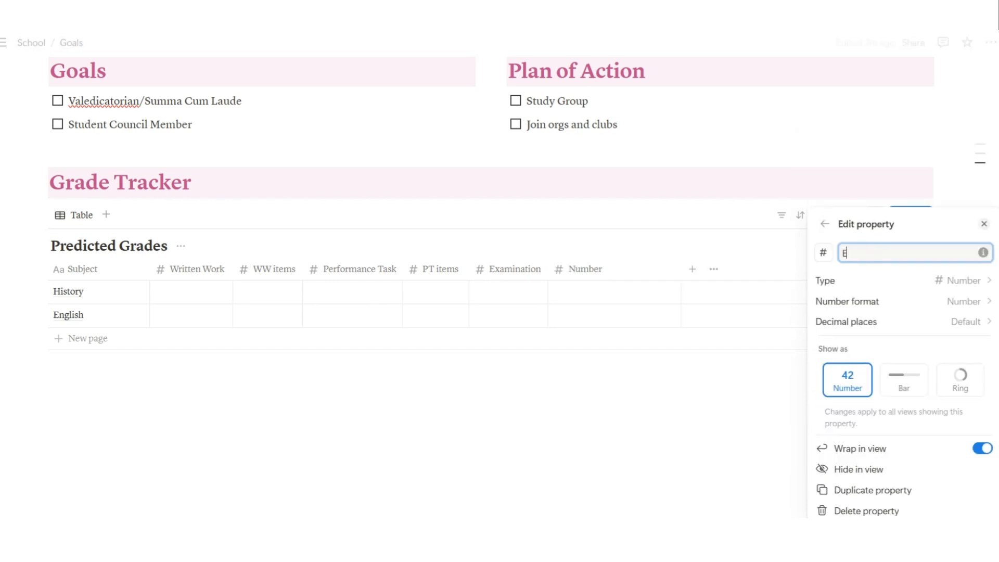
type("i items")
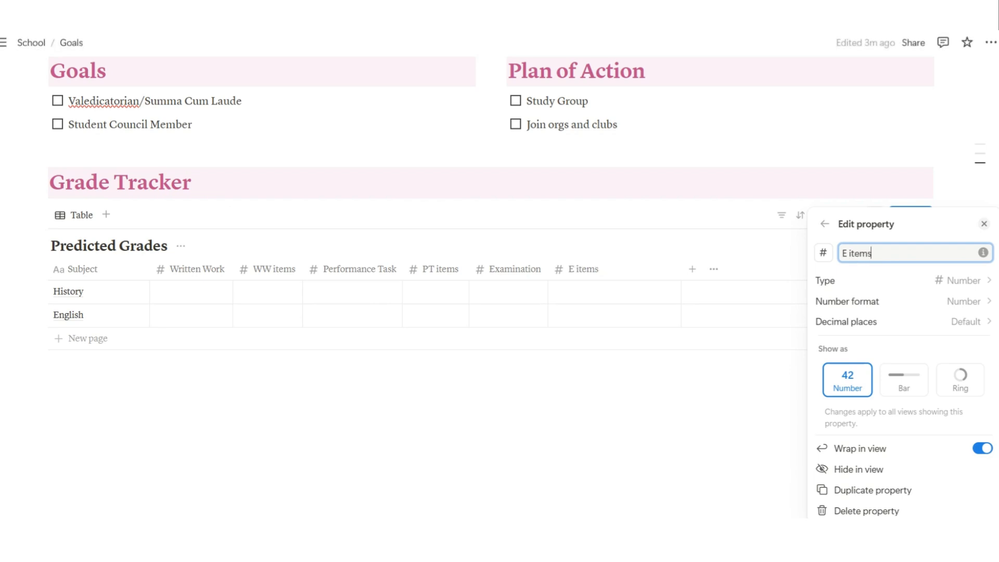
key("Escape")
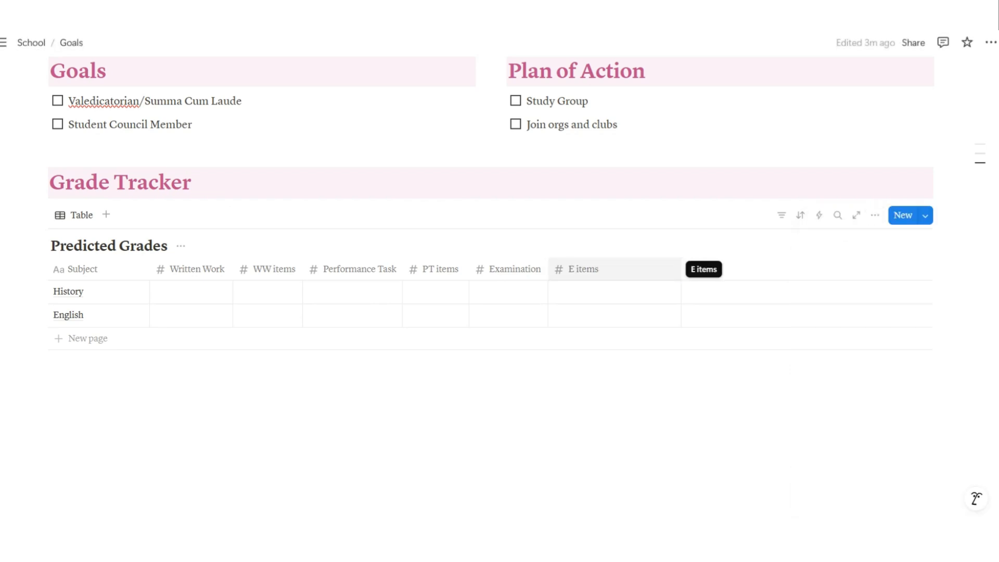
left_click_drag(682, 269, 614, 269)
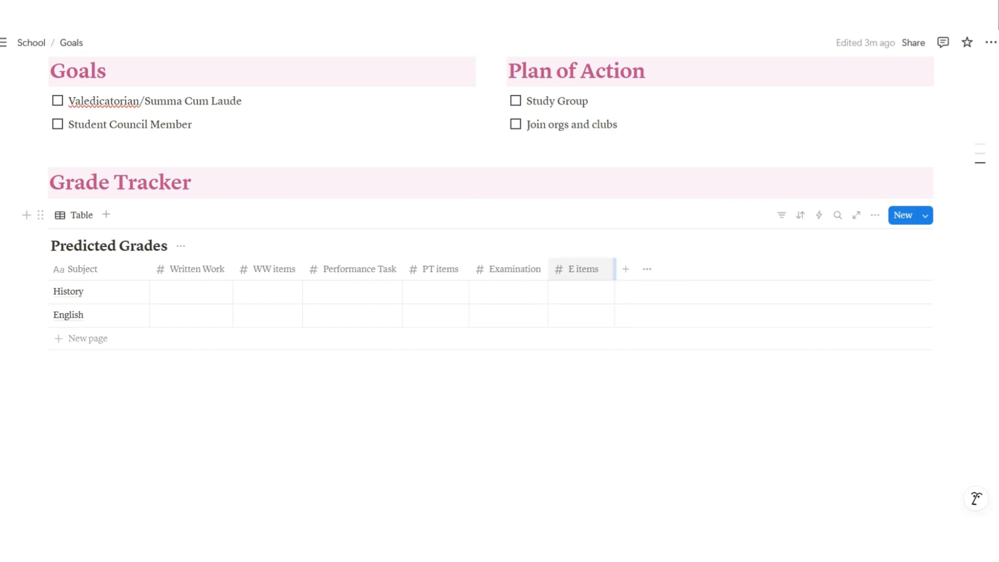
left_click(626, 269)
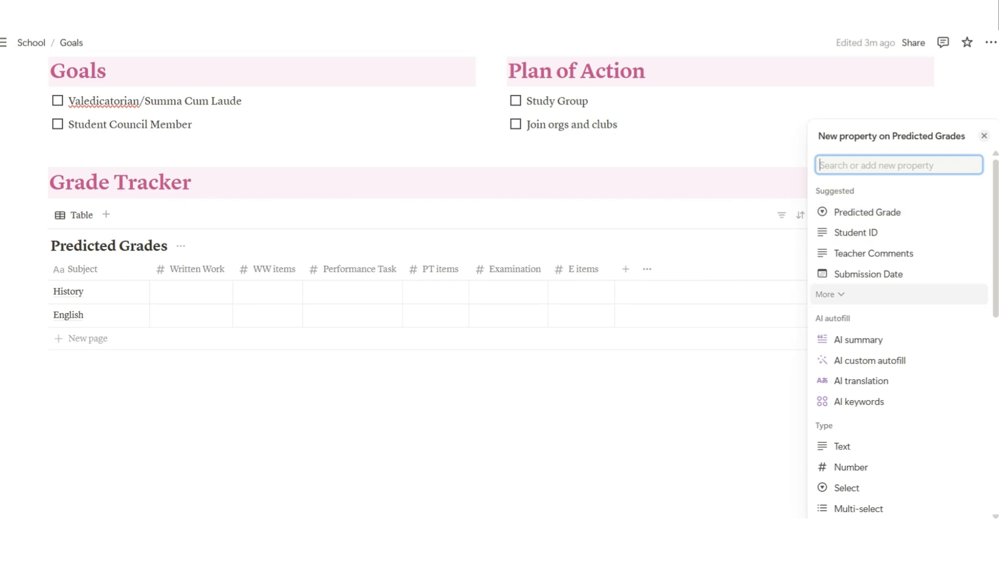
Set the new column after E items to the Formula type
scroll(885, 339, "down", 5)
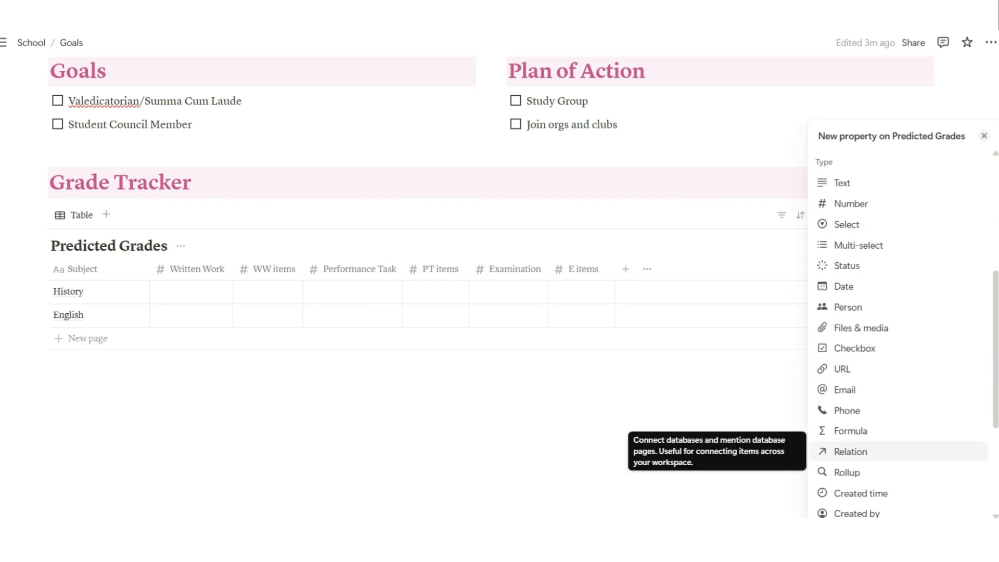
left_click(850, 431)
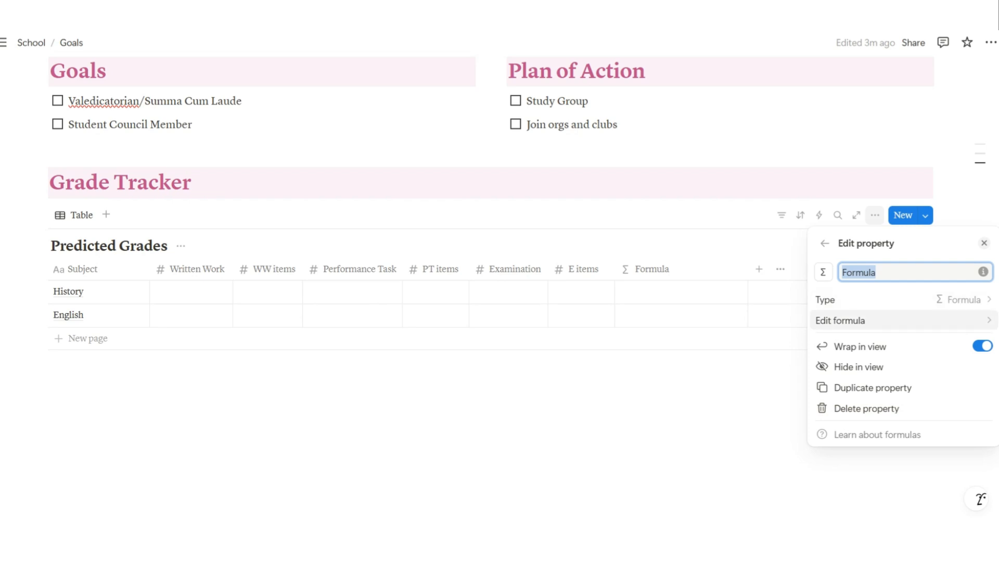
Start the formula with Written Work/WW items*0.3+
left_click(853, 320)
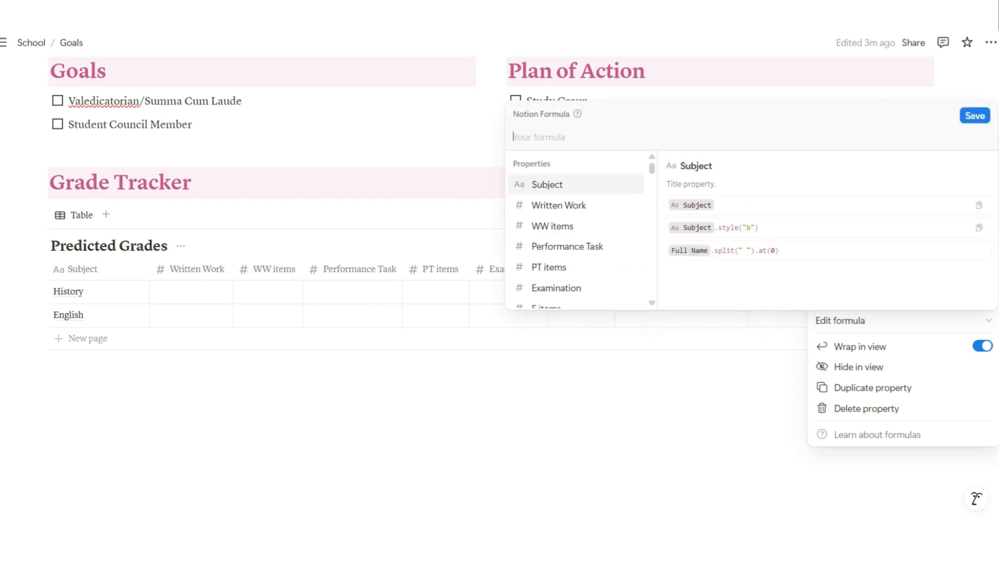
key("Return")
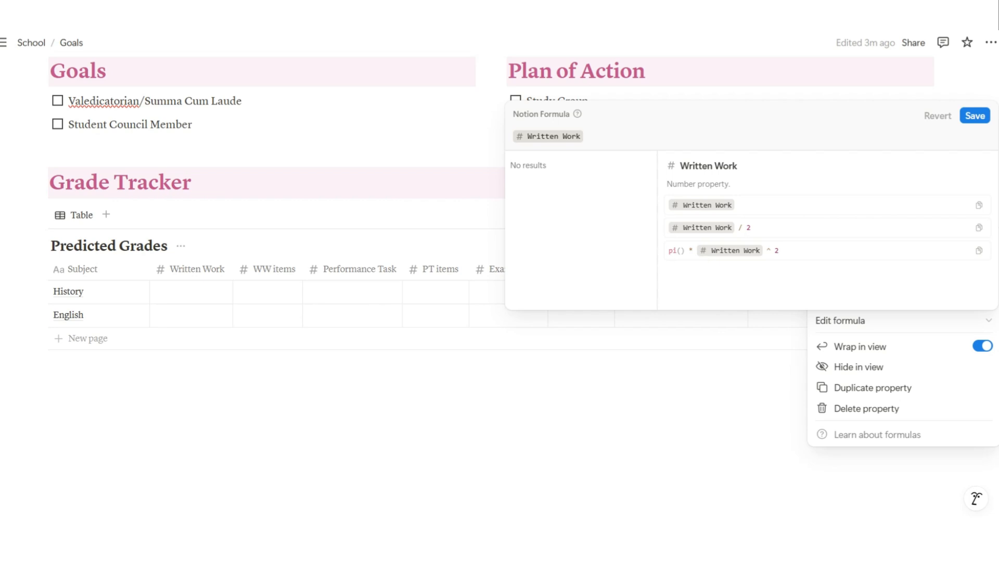
type("/")
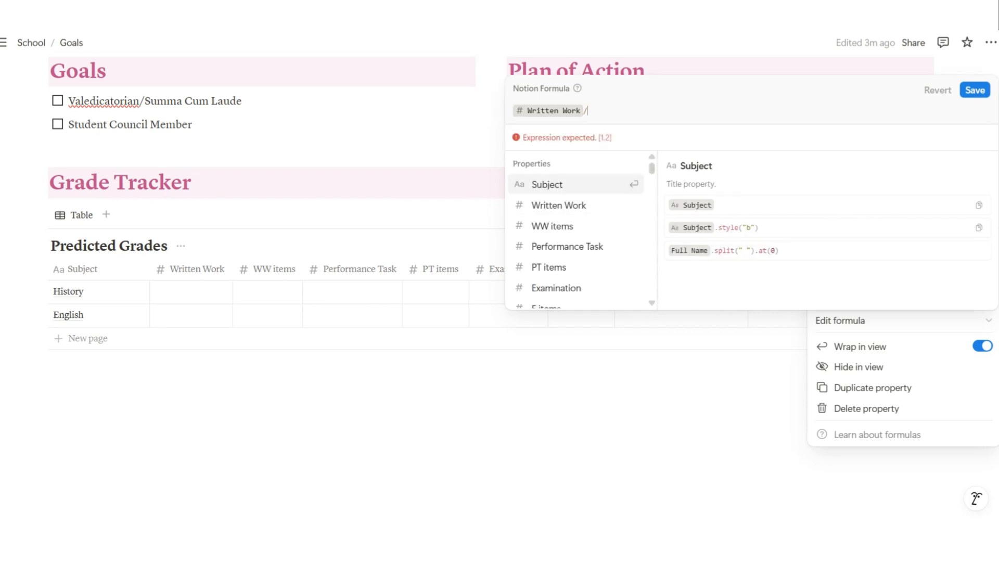
key("Down")
key("Down")
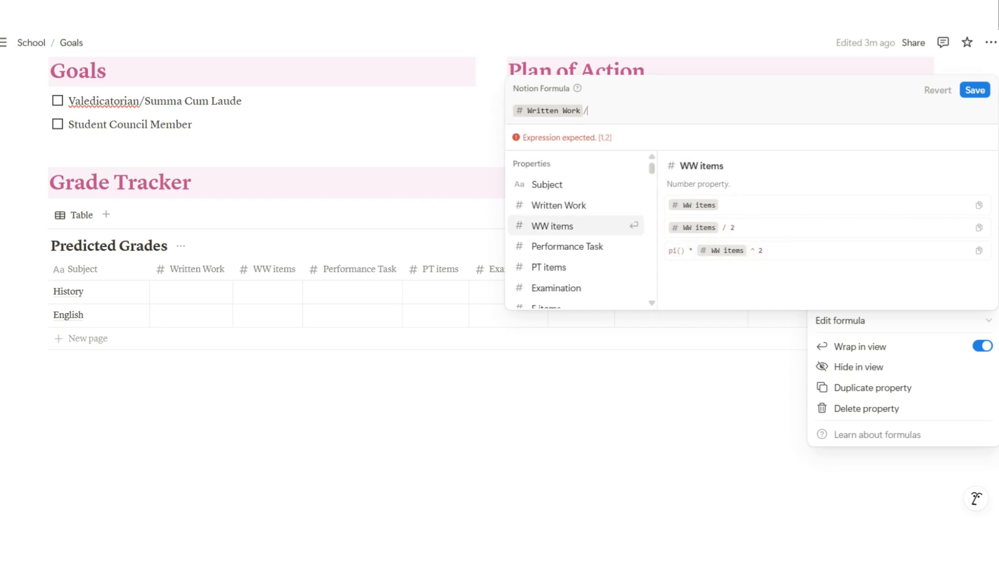
key("Return")
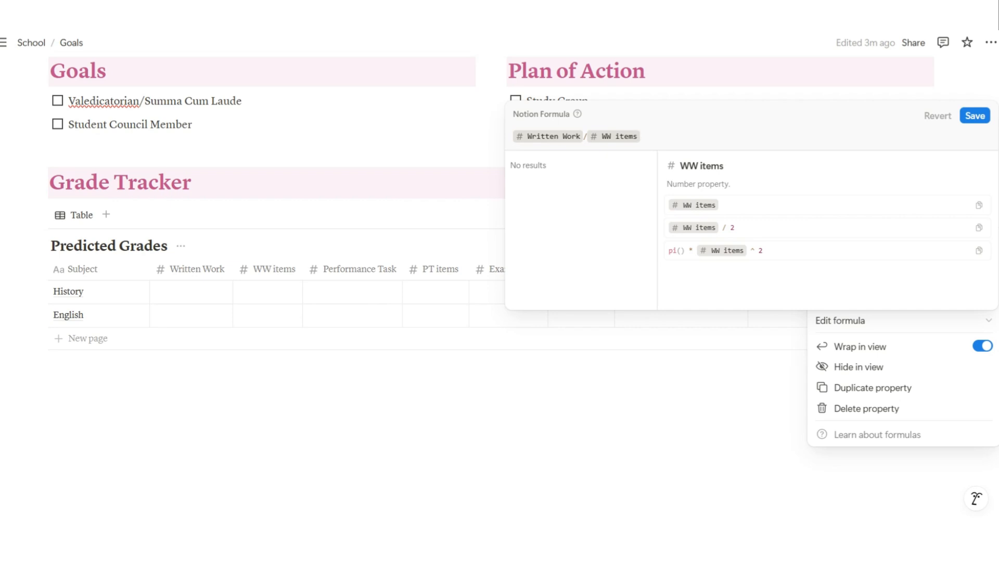
type("*")
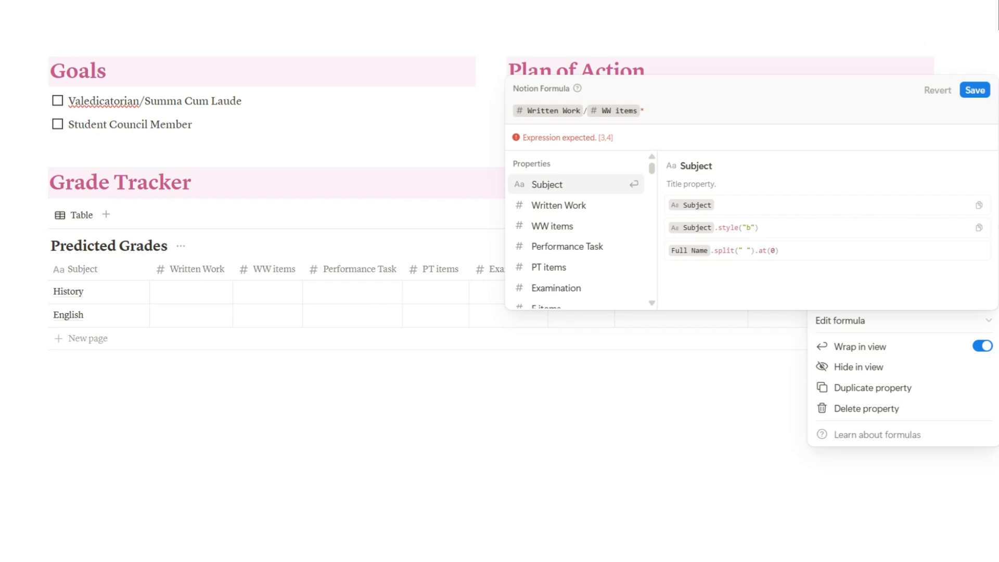
type("0.3")
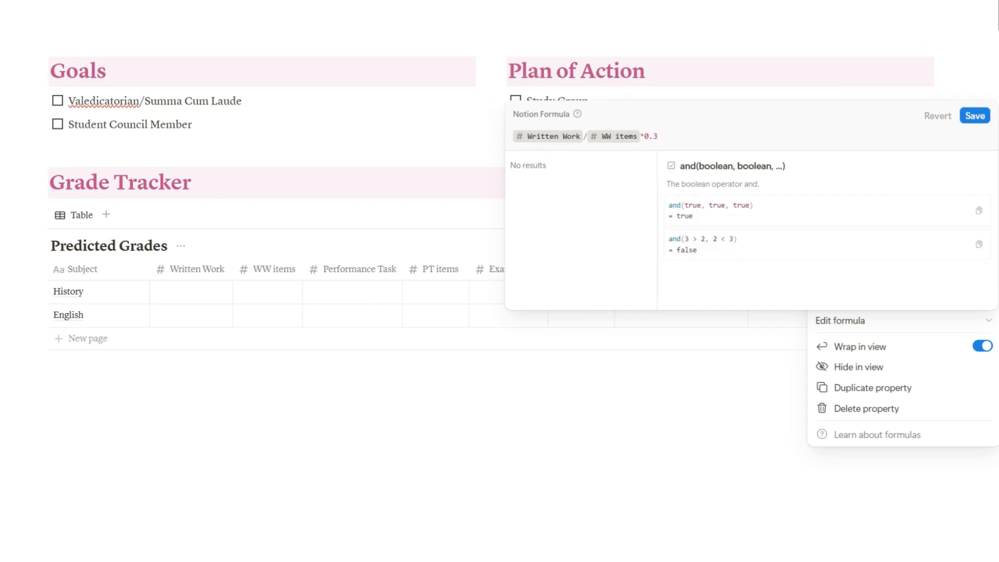
type("+")
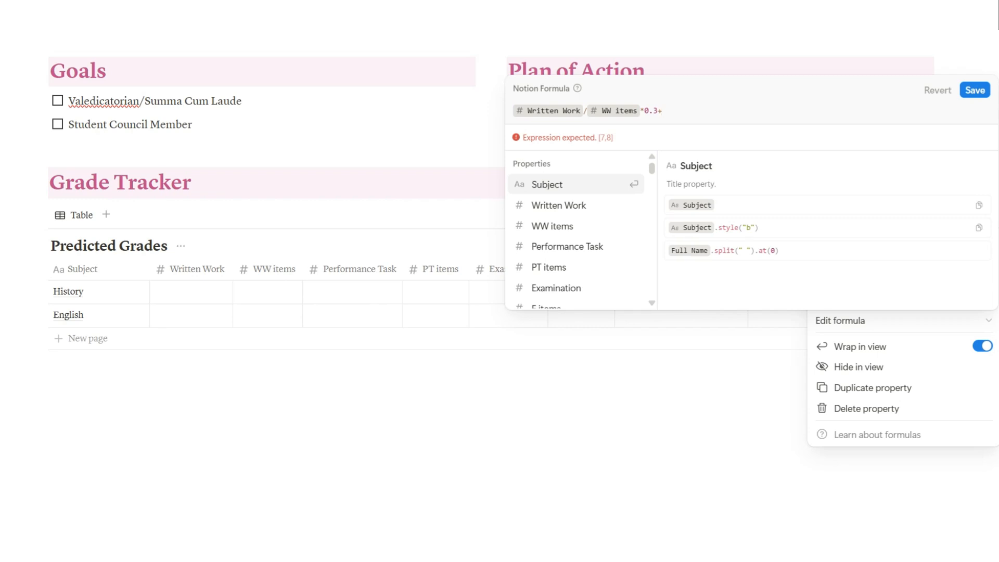
Add the term Performance Task/PT items*0.4+ to the formula
key("Down")
key("Down")
key("Down")
key("Return")
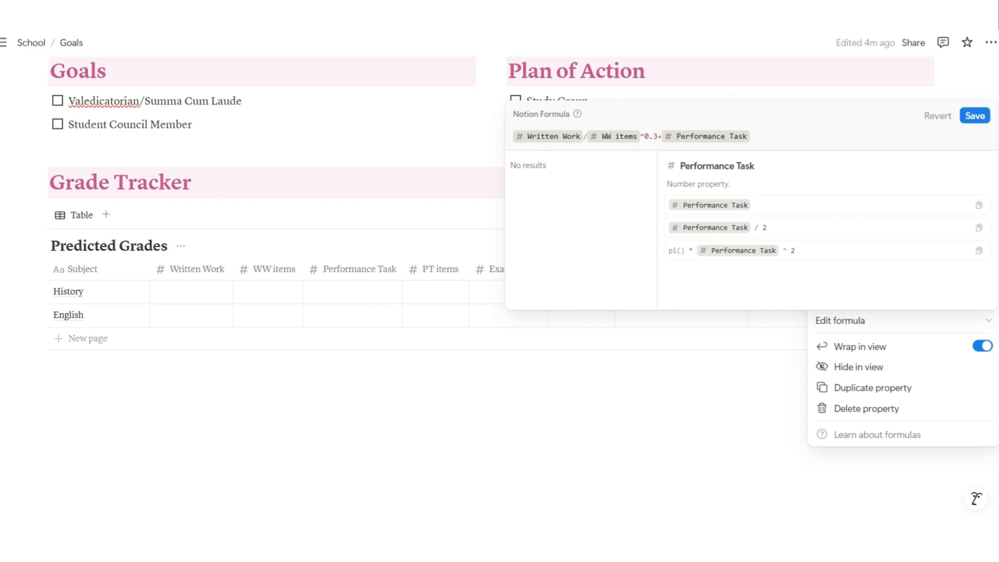
type("/")
key("Down")
key("Down")
key("Down")
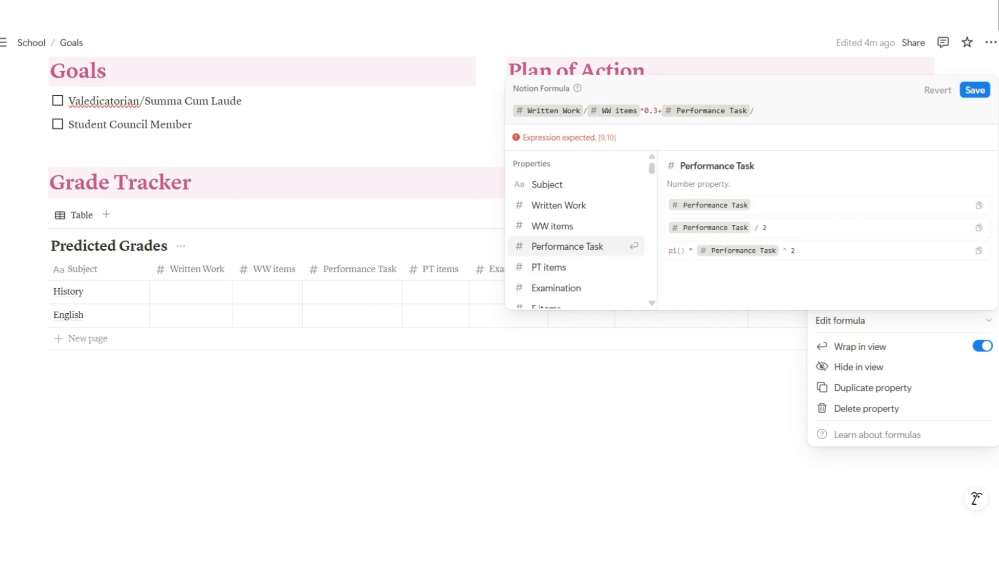
key("Up")
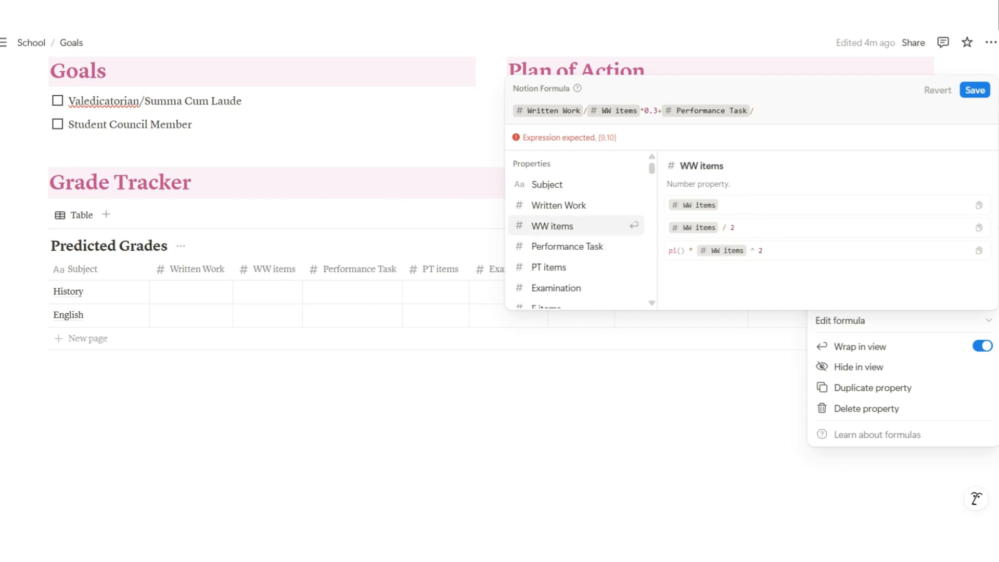
key("Down")
key("Down")
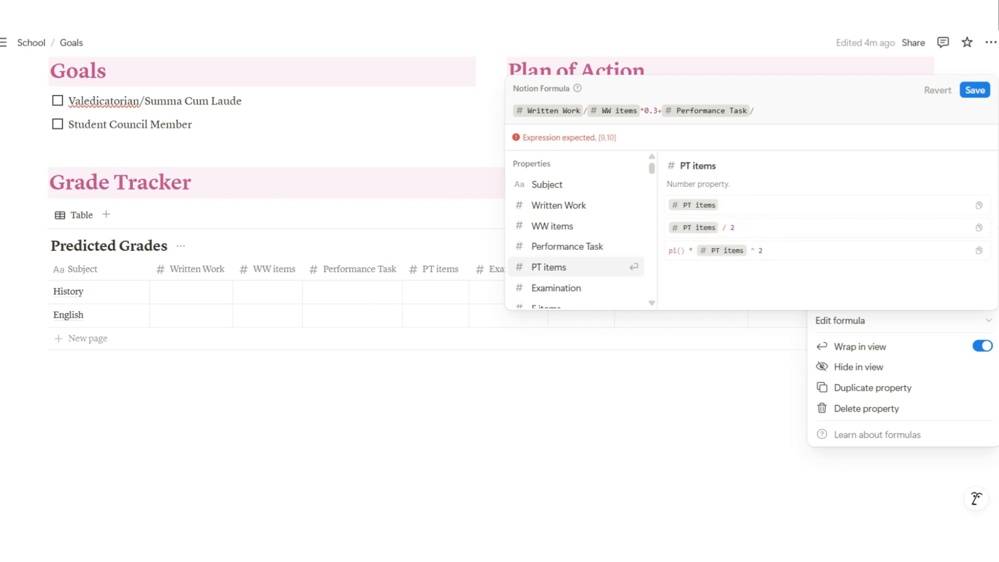
key("Return")
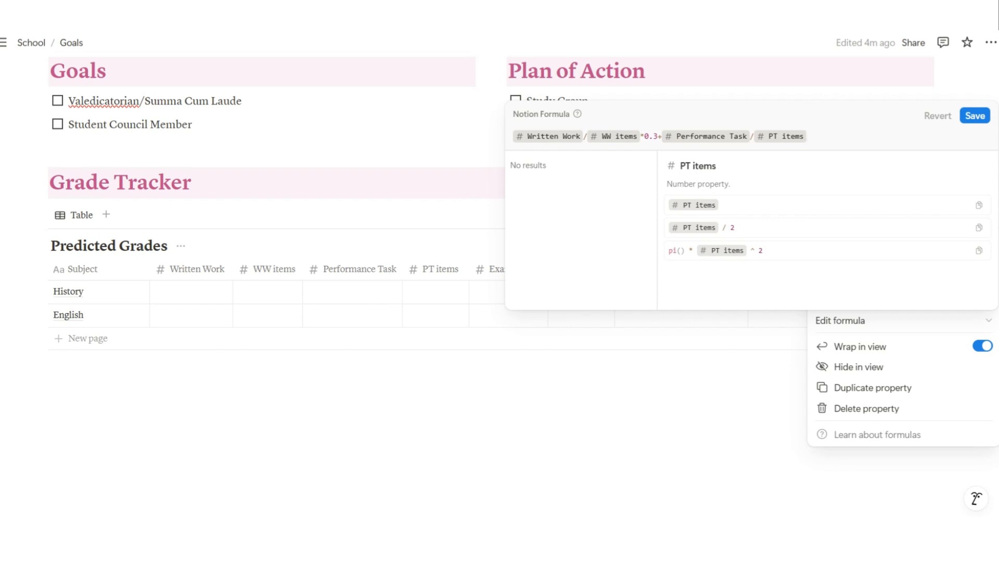
type("*.04")
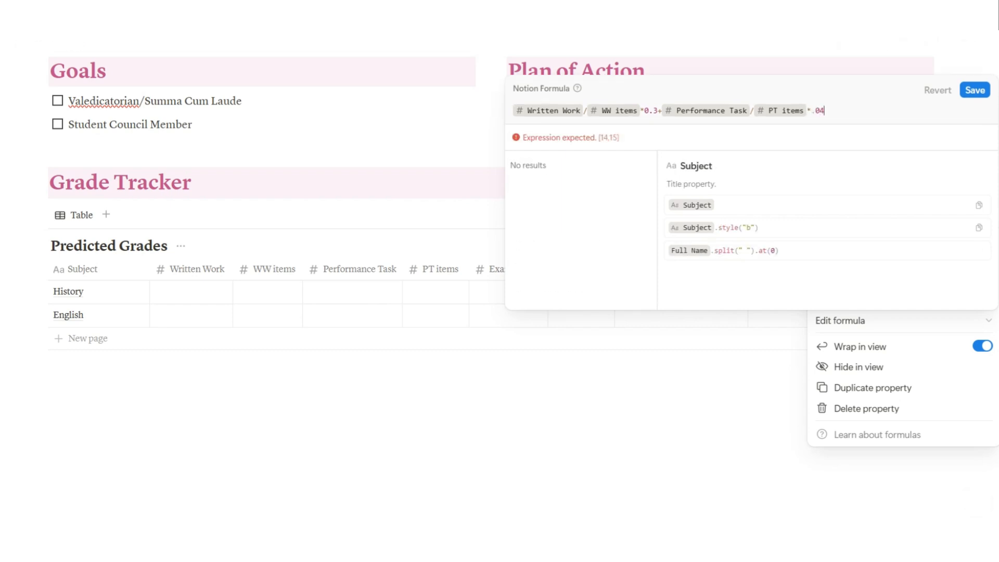
key("BackSpace")
key("BackSpace")
key("BackSpace")
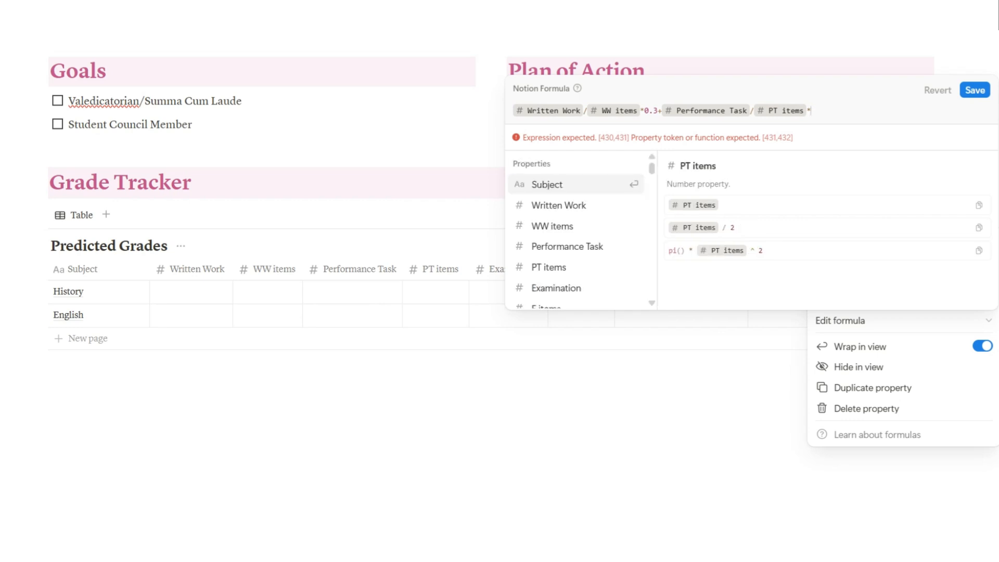
type("0.4")
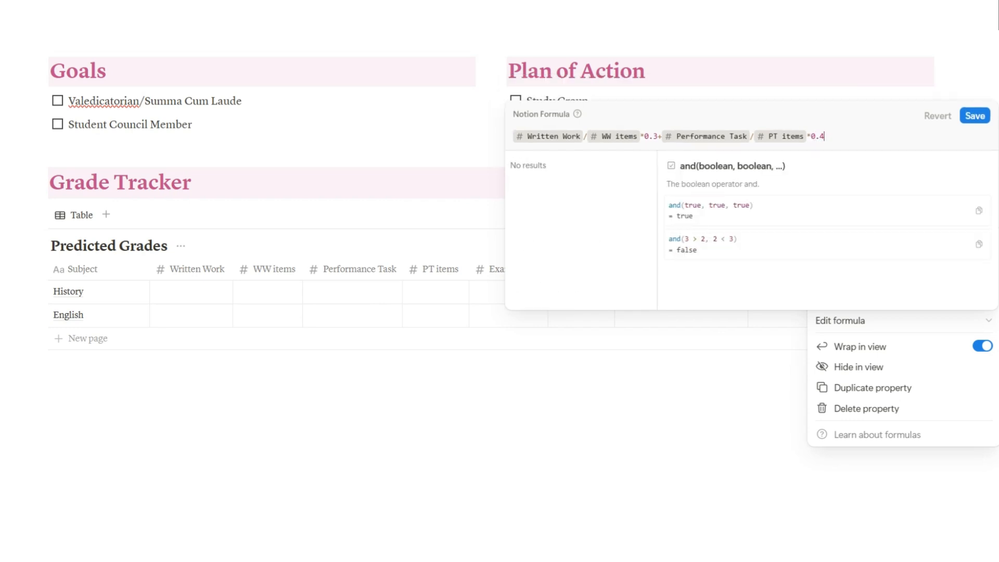
type("+")
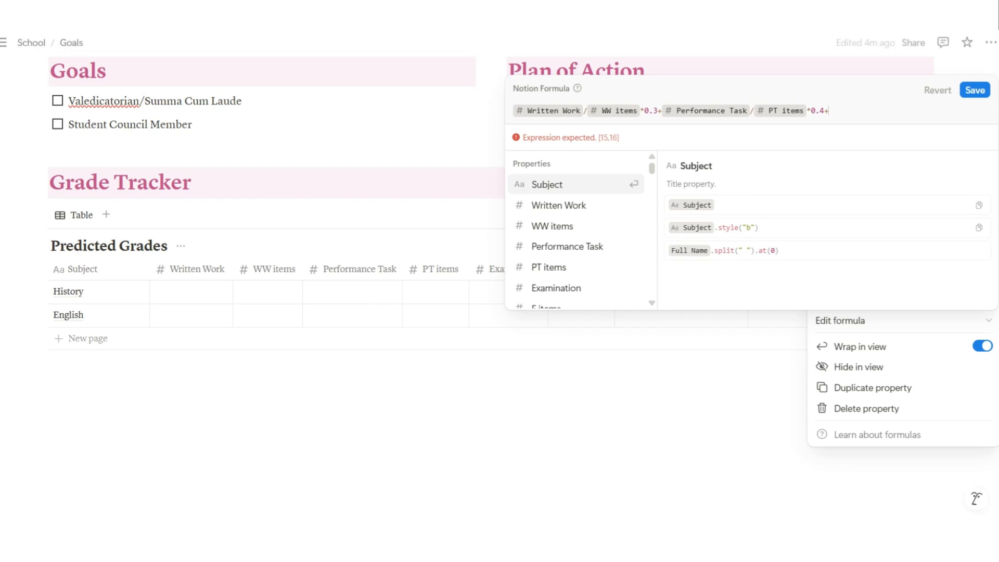
Append Examination/E items* as the formula's final term
key("Down")
key("Down")
key("Down")
key("Down")
key("Down")
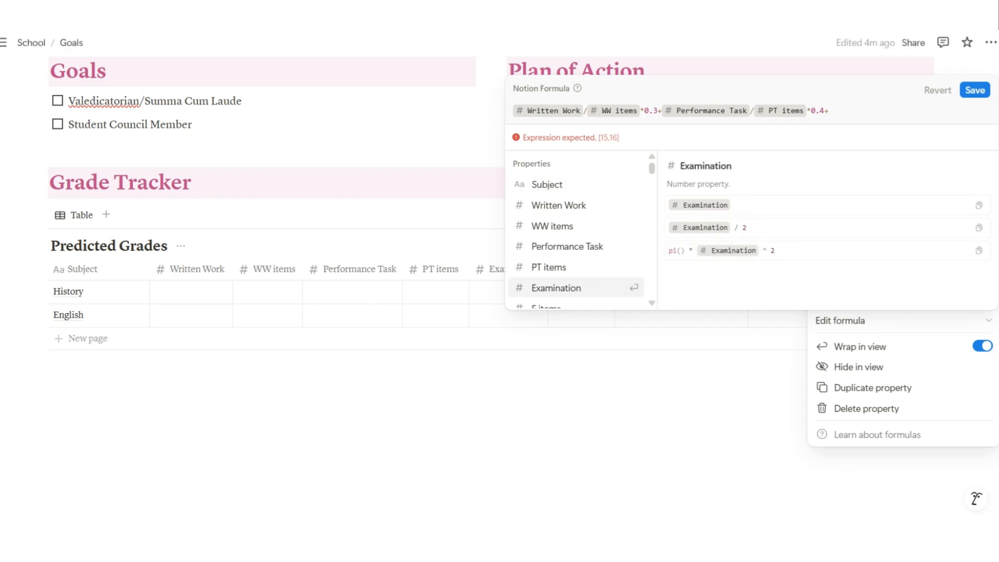
key("Return")
type("/")
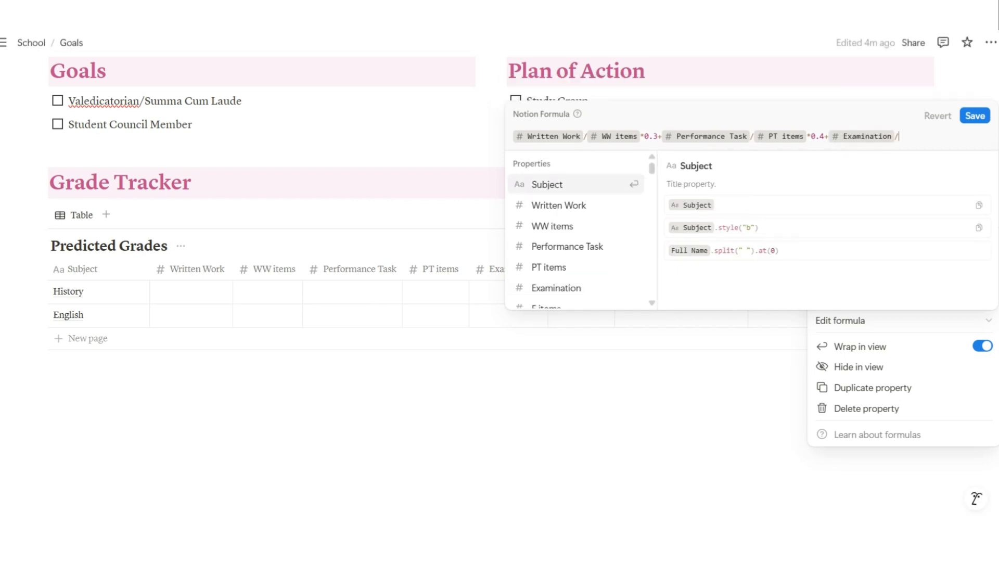
key("Down")
key("Down")
key("Down")
key("Down")
key("Down")
key("Down")
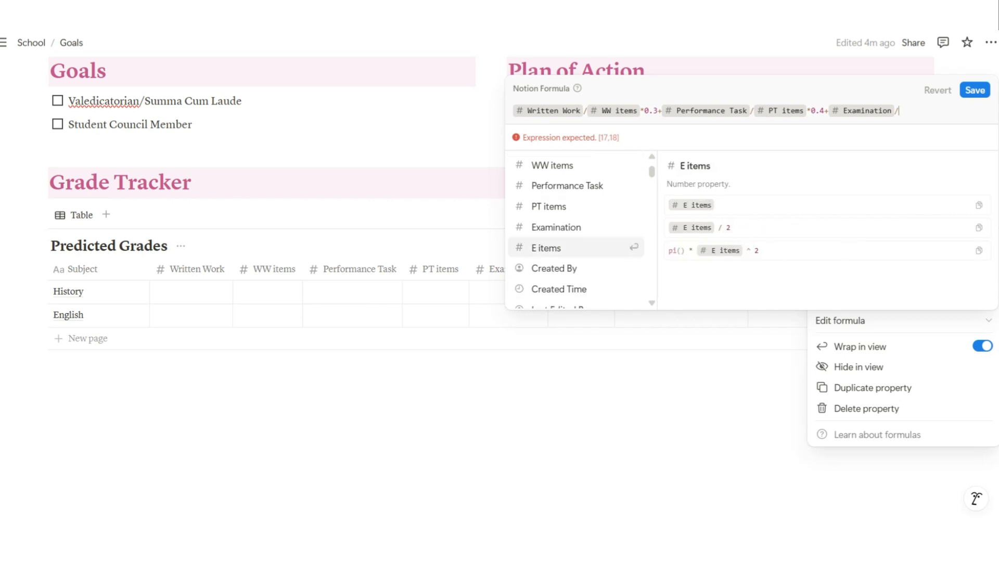
key("Return")
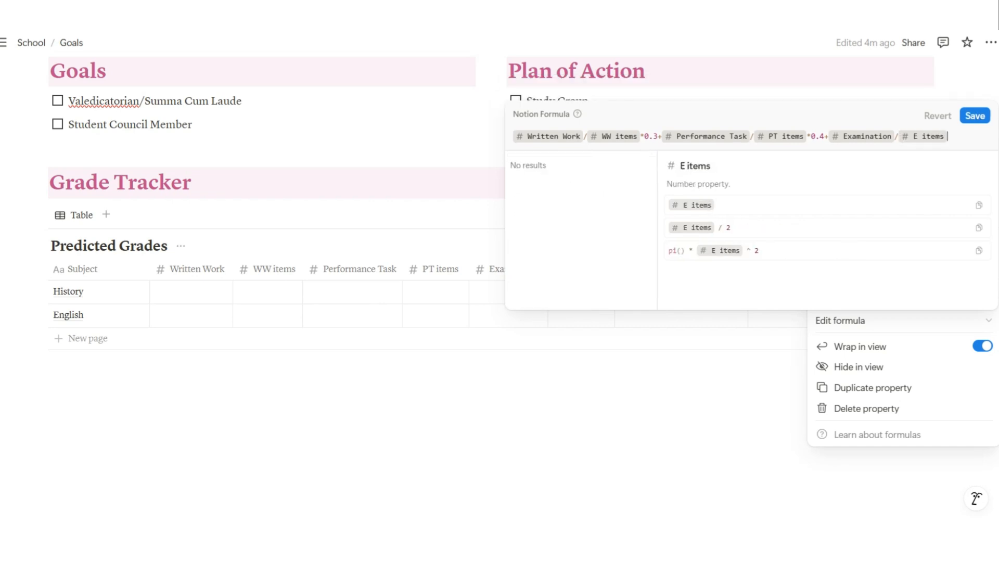
type("*")
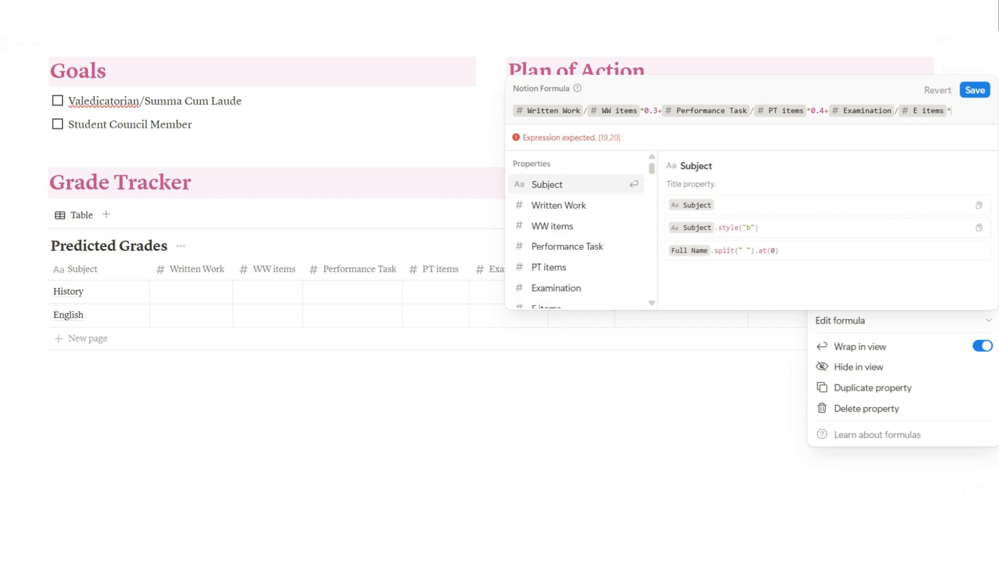
type(".")
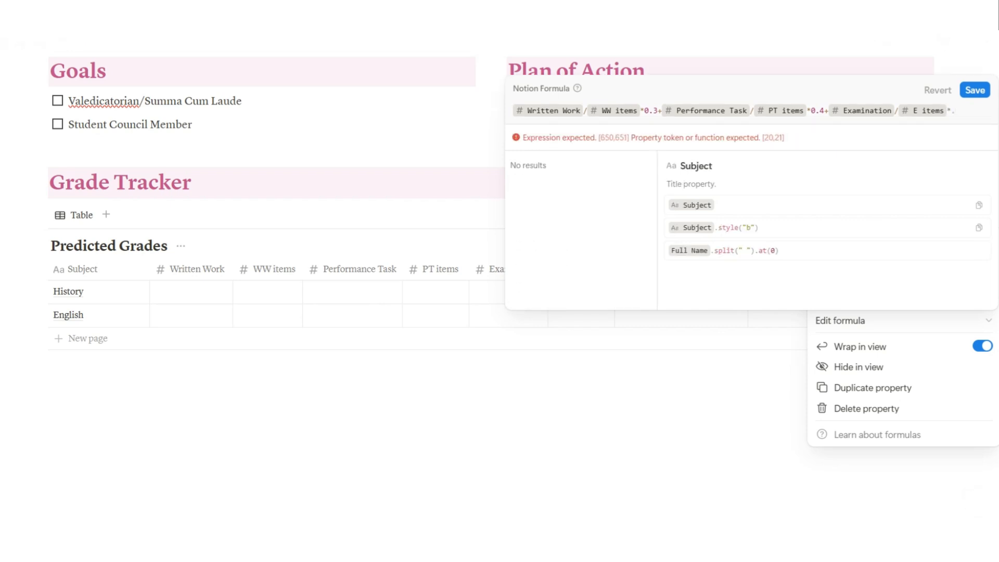
key("BackSpace")
Weight Examination by 0.3, multiply every term by 100, and save the formula
type("0.3")
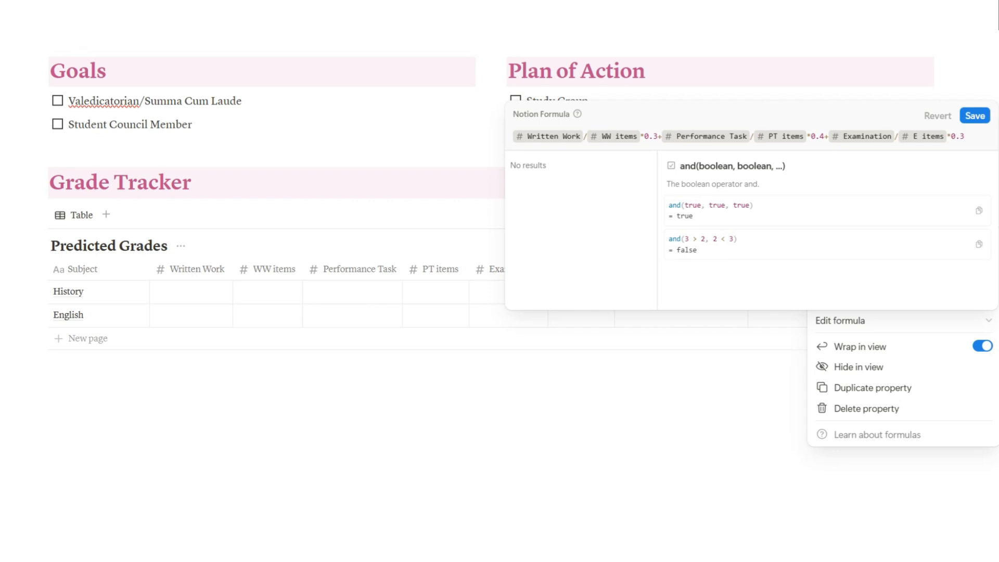
type("*100")
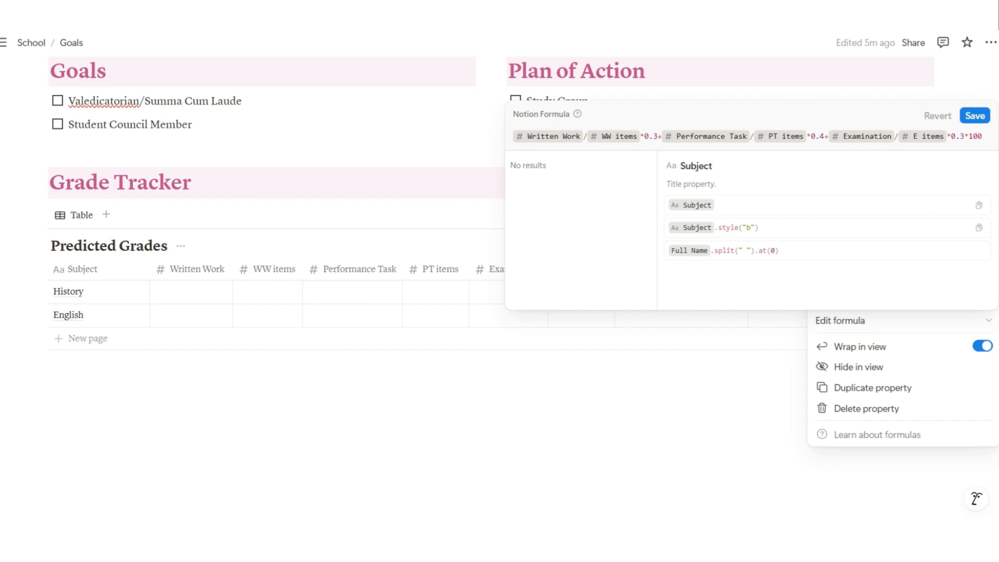
type("*100")
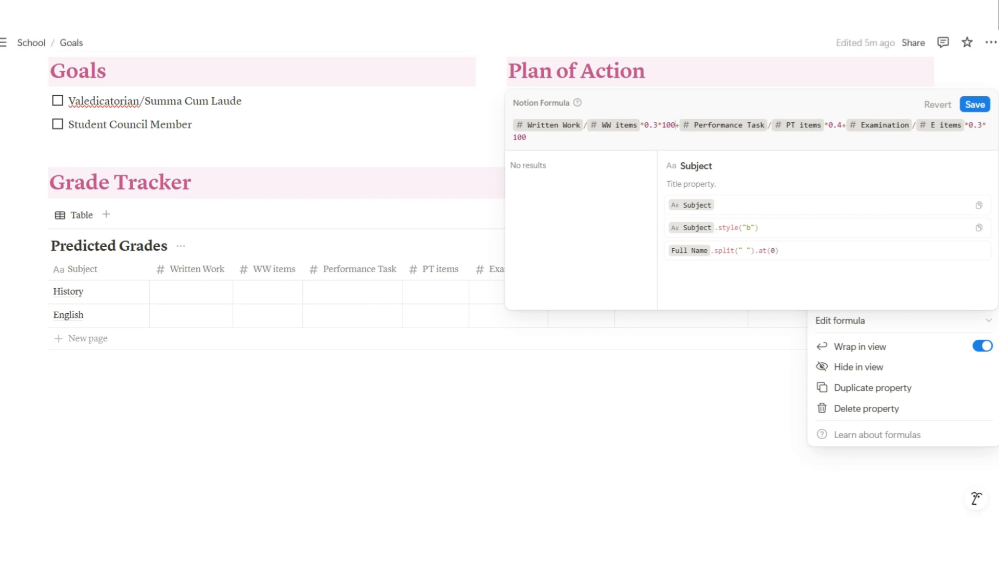
type("*100")
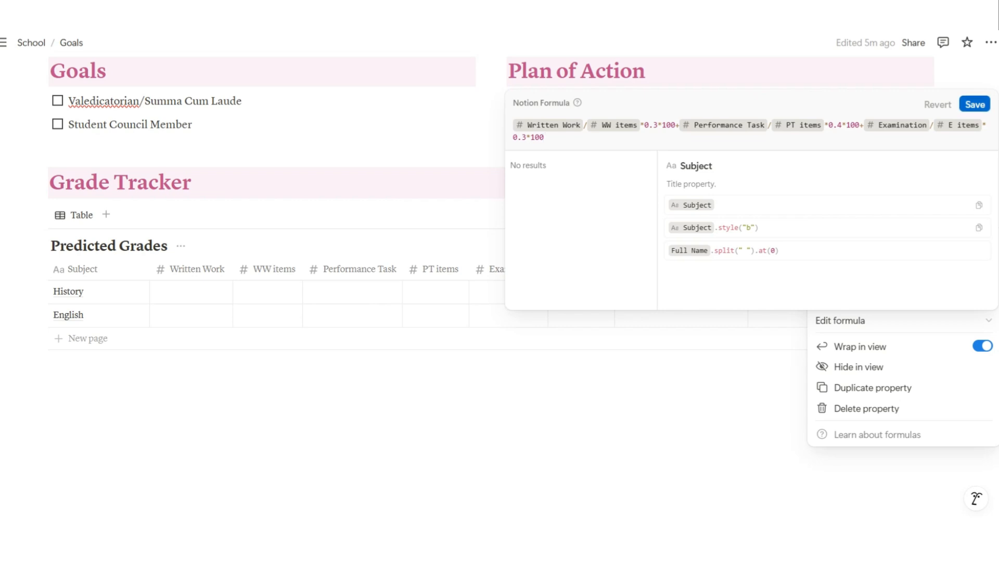
left_click(974, 104)
Correct 'Valedicatorian' to 'Valedictorian' and give History Written Work 92 of 100 WW items
key("Escape")
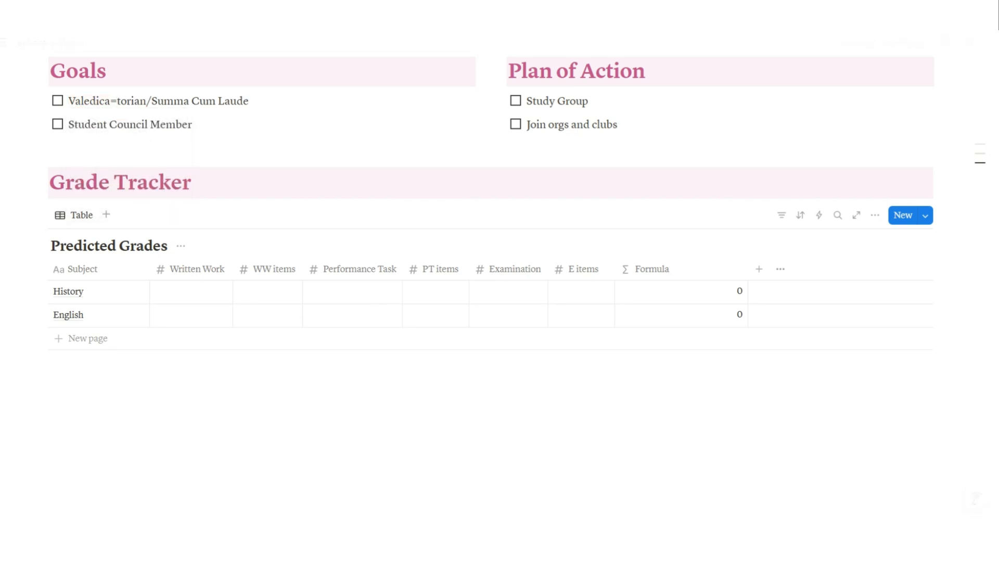
key("BackSpace")
left_click(191, 291)
type("5")
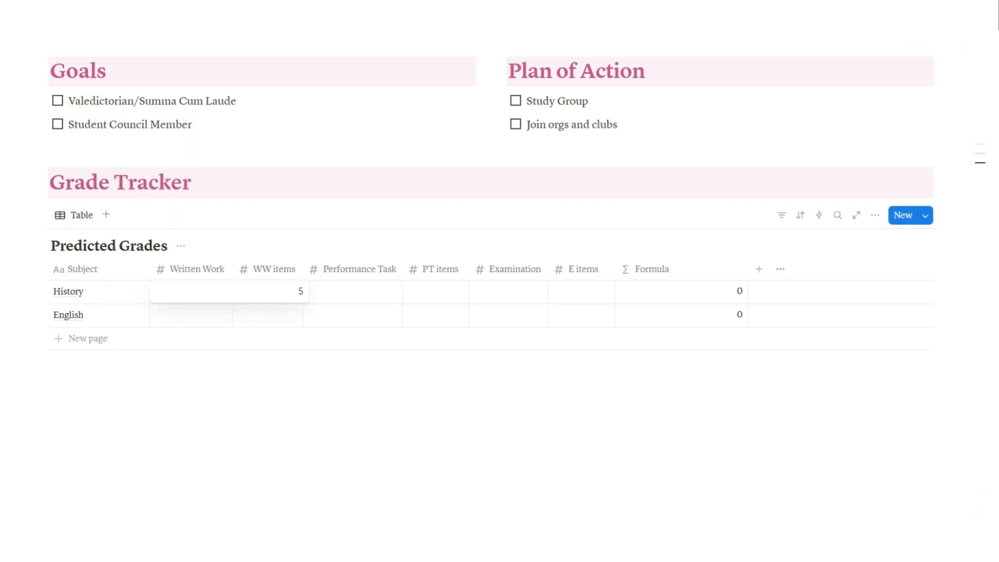
key("BackSpace")
type("10")
key("BackSpace")
key("BackSpace")
type("92")
key("Return")
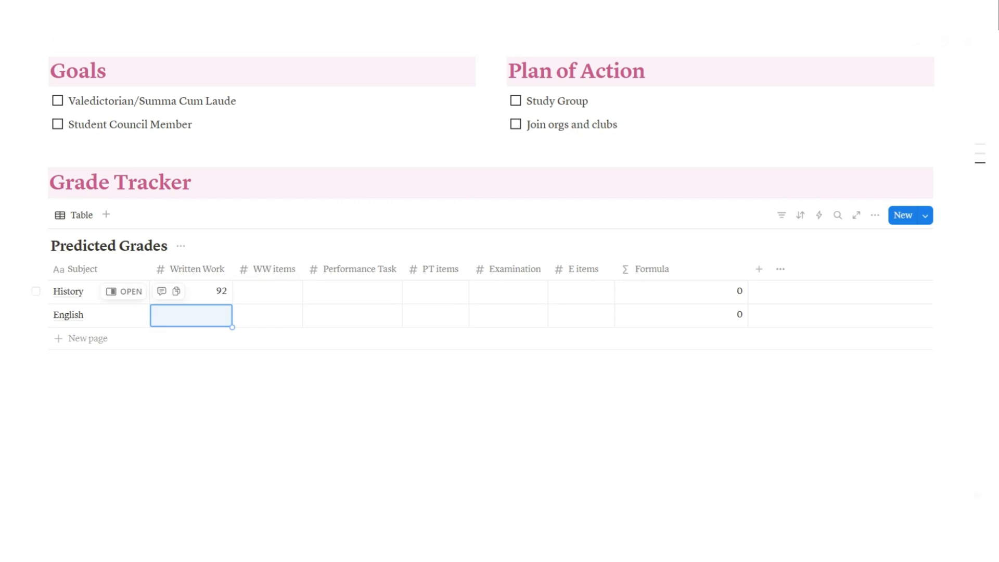
left_click(268, 292)
type("100")
key("Return")
Enter History's Performance Task 94 and PT items 100
left_click(352, 291)
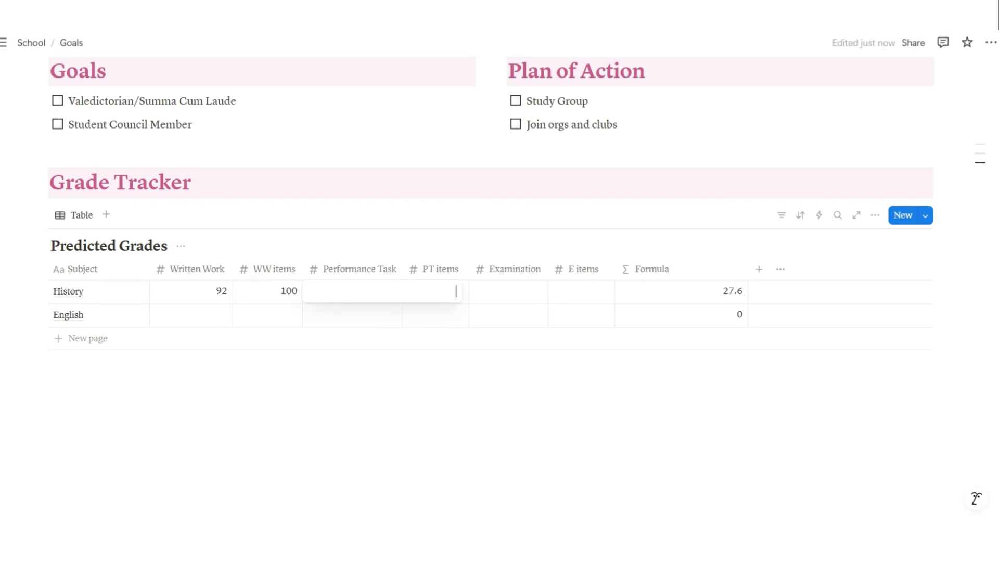
type("94")
key("Return")
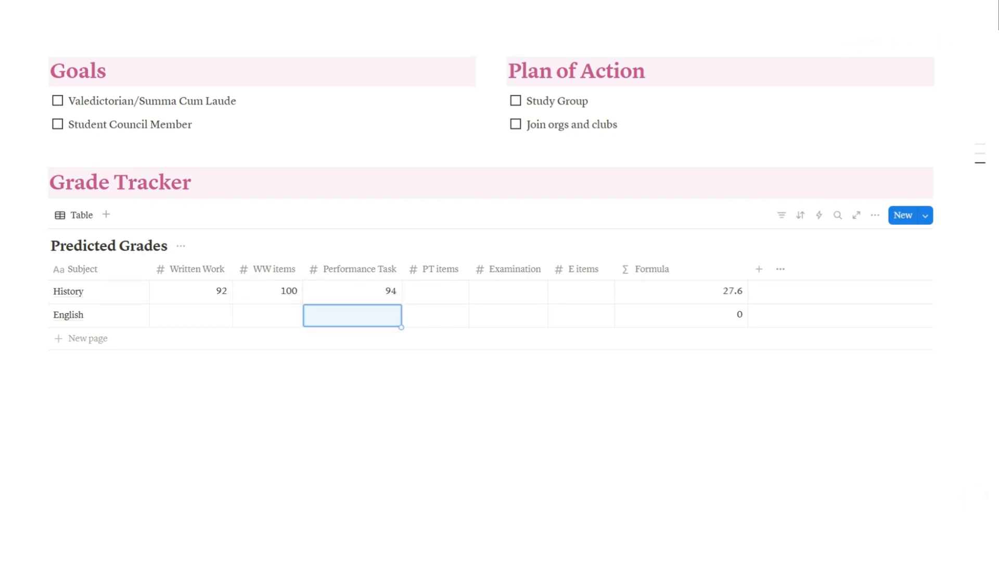
type("100")
key("BackSpace")
key("BackSpace")
key("BackSpace")
left_click(435, 291)
left_click(436, 291)
type("100")
key("Return")
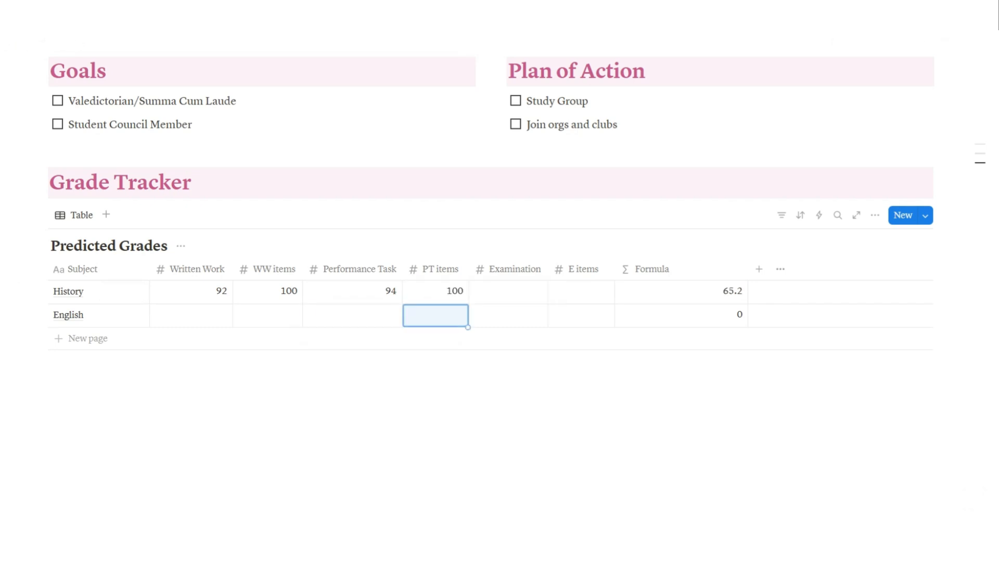
Enter History's Examination 41 and E items 50
left_click(509, 292)
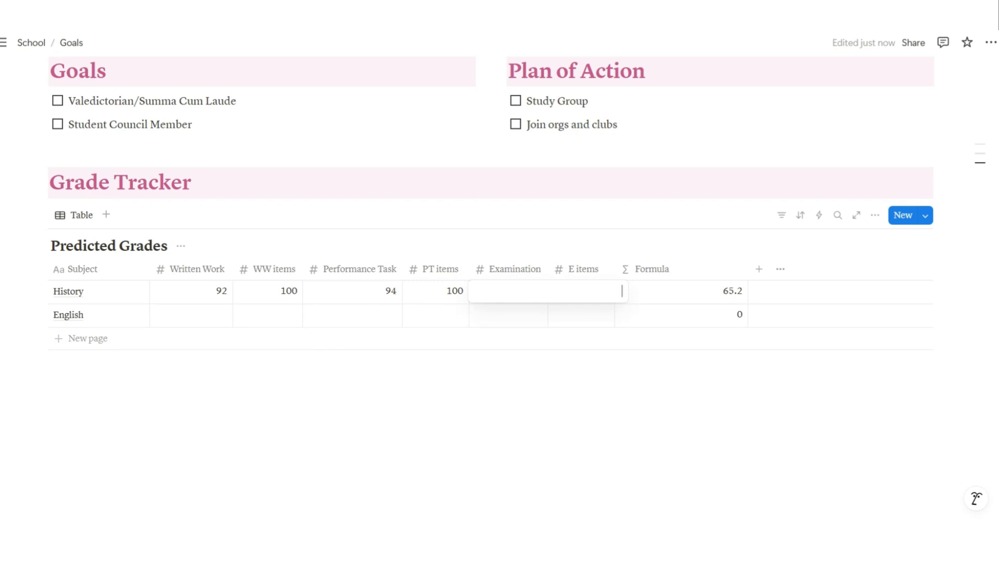
type("41")
key("Return")
left_click(581, 292)
type("50")
key("Return")
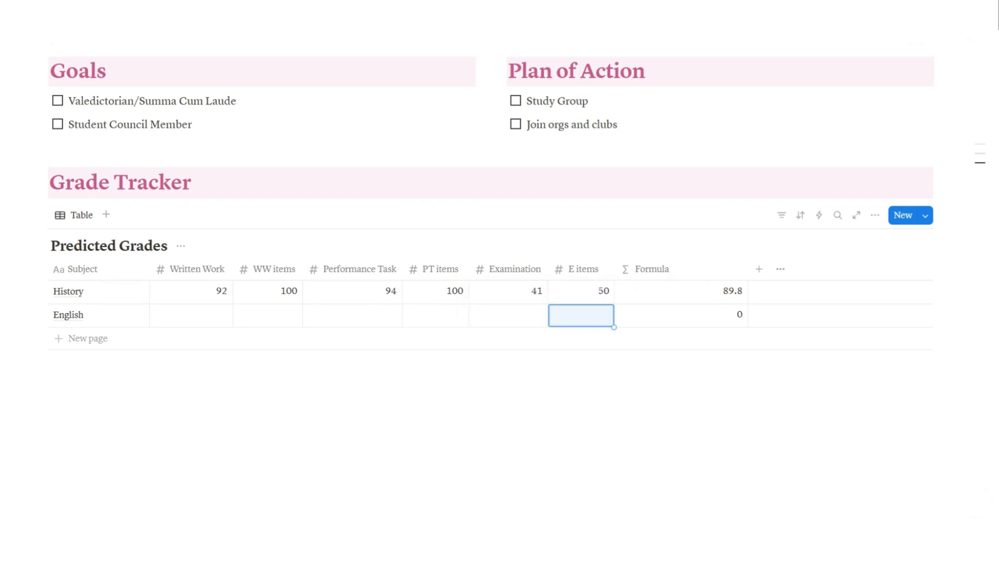
Show the average of the Formula column and add two new rows to the table
left_click(718, 360)
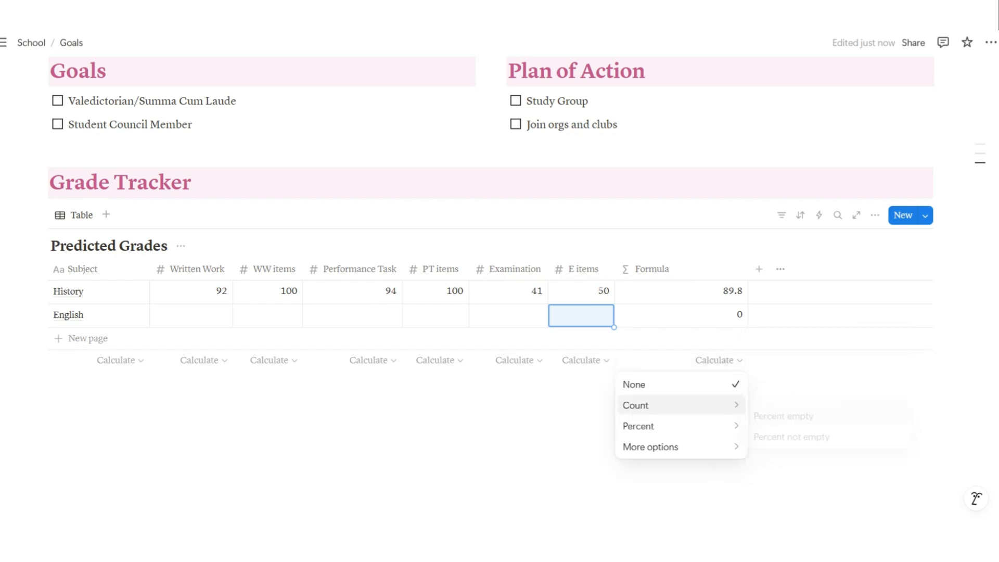
mouse_move(651, 446)
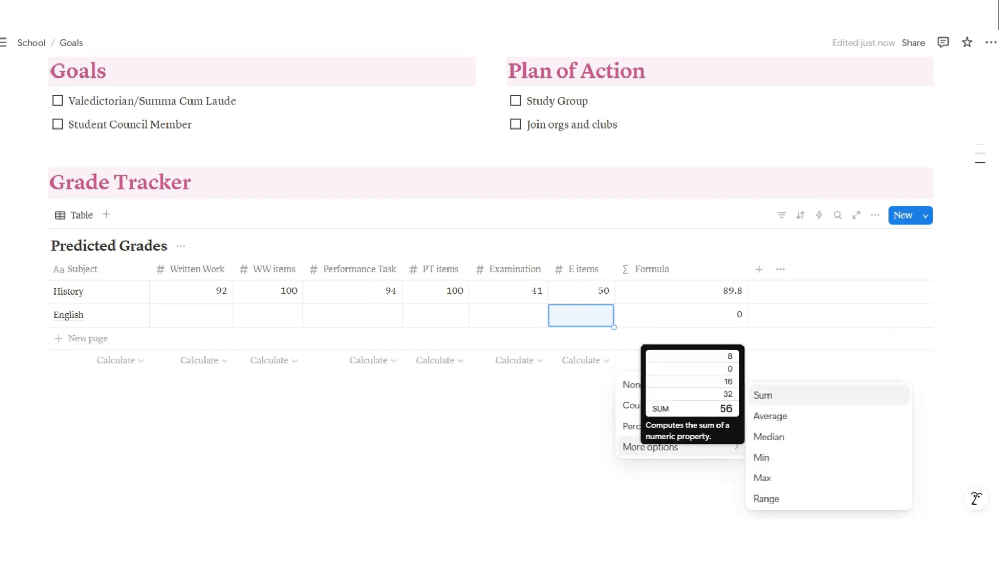
left_click(770, 415)
left_click(88, 338)
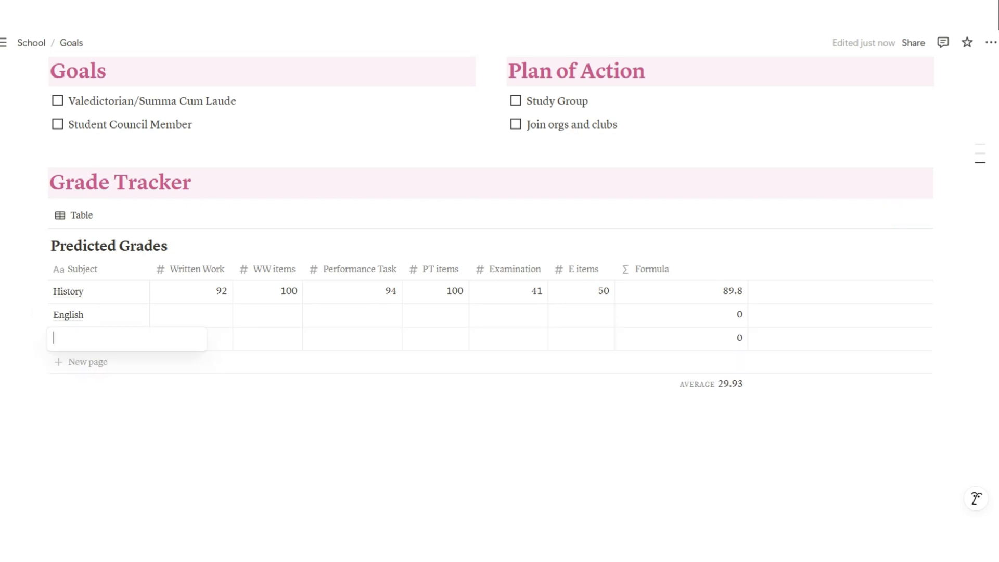
left_click(88, 362)
left_click(88, 362)
Enter English's Written Work as 87 and its WW items as 95
left_click(191, 315)
left_click(191, 314)
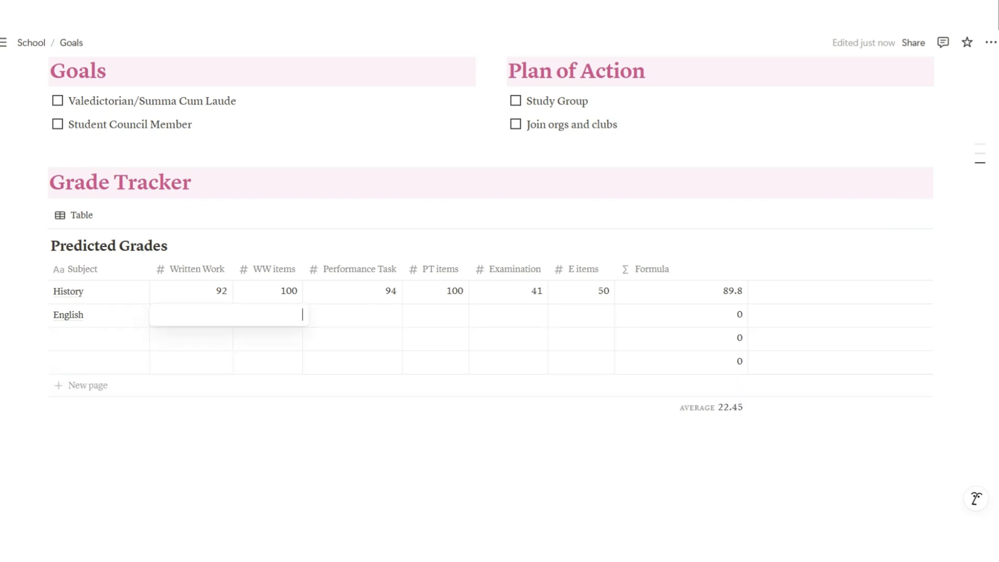
type("90")
key("BackSpace")
key("BackSpace")
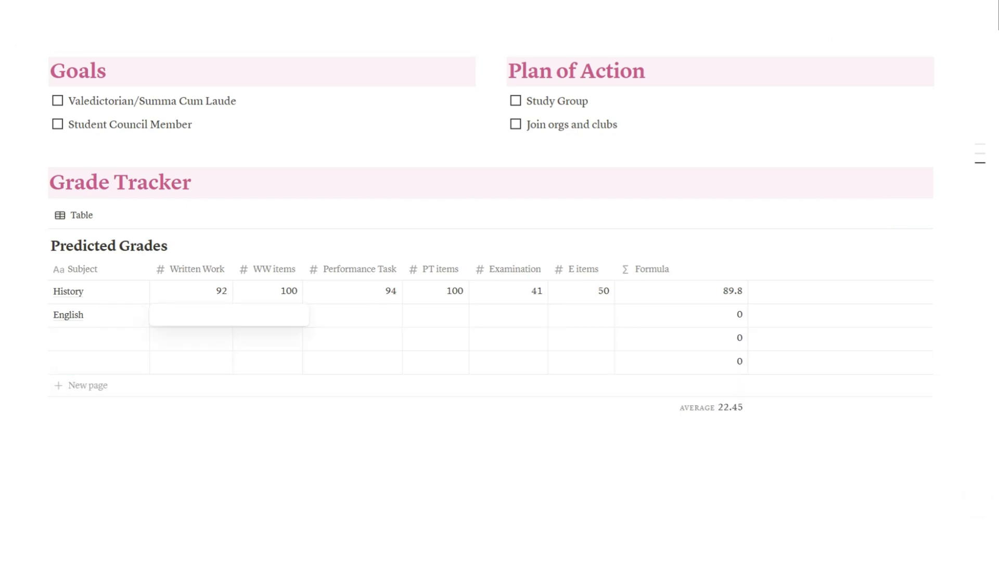
type("8")
key("BackSpace")
type("87")
key("Return")
left_click(267, 315)
type("95")
key("Return")
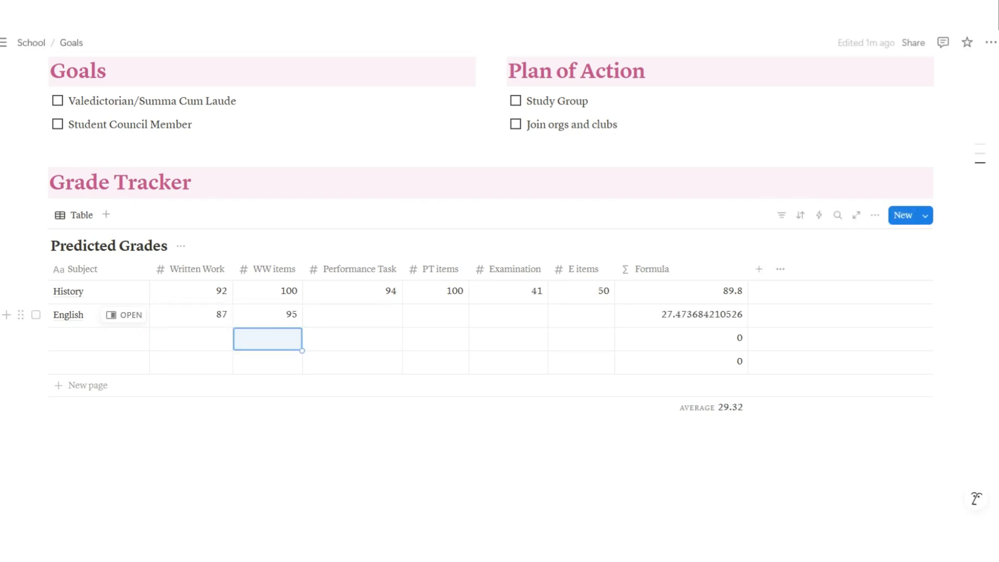
Enter English's Performance Task 85, PT items 90, Examination 98 and E items 100
left_click(352, 315)
type("85")
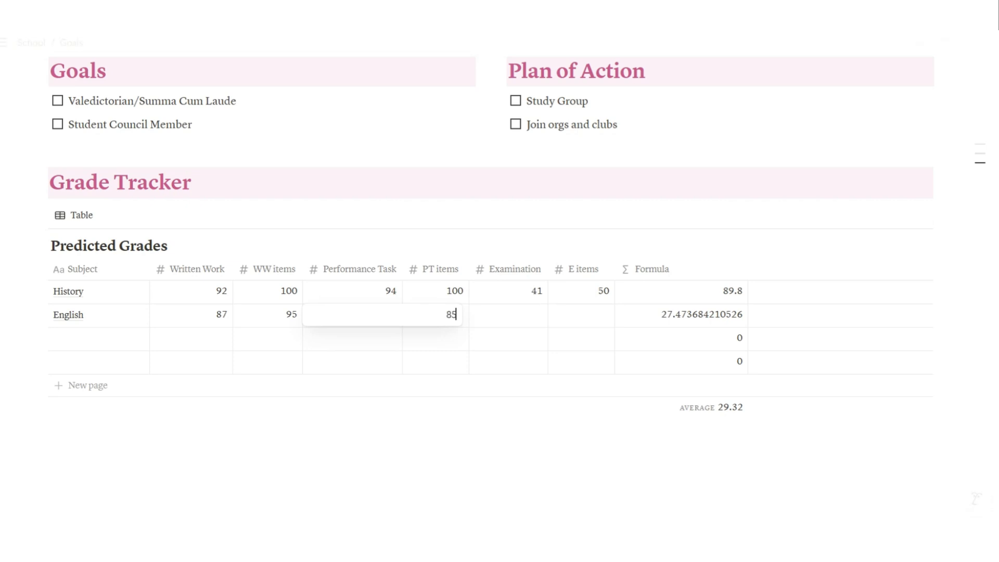
key("Return")
left_click(436, 315)
type("90")
key("Return")
left_click(508, 315)
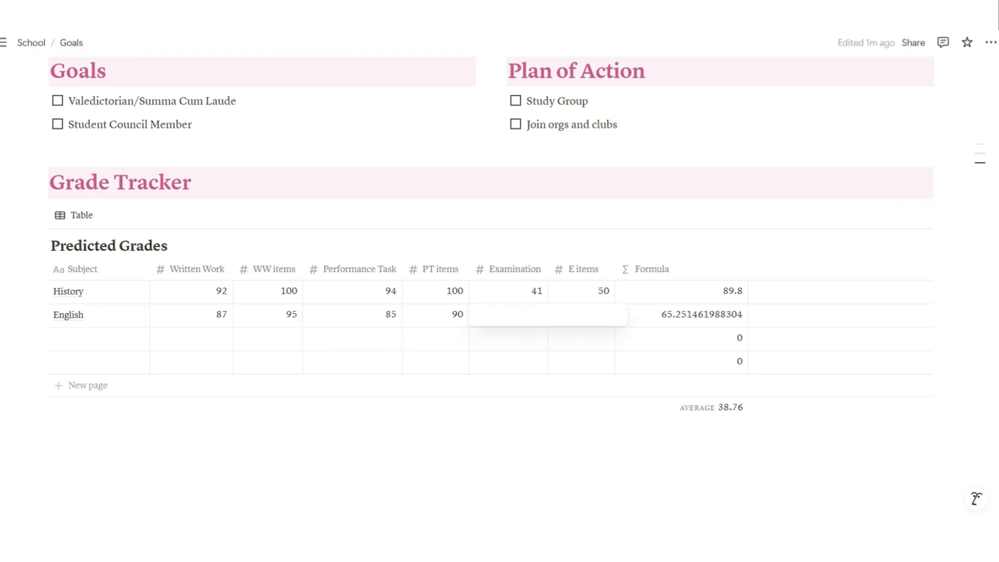
type("98")
key("Return")
left_click(611, 315)
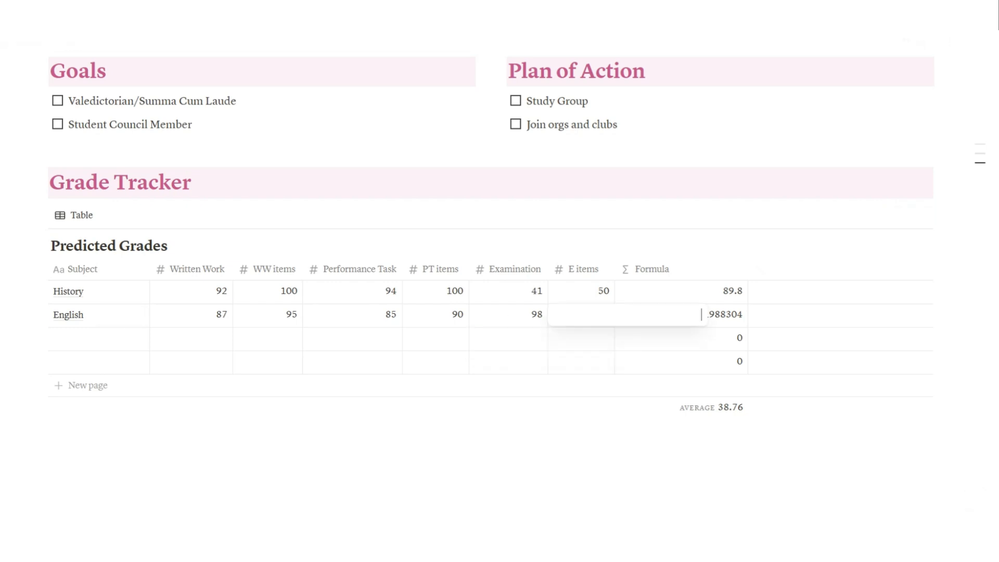
type("100")
key("Return")
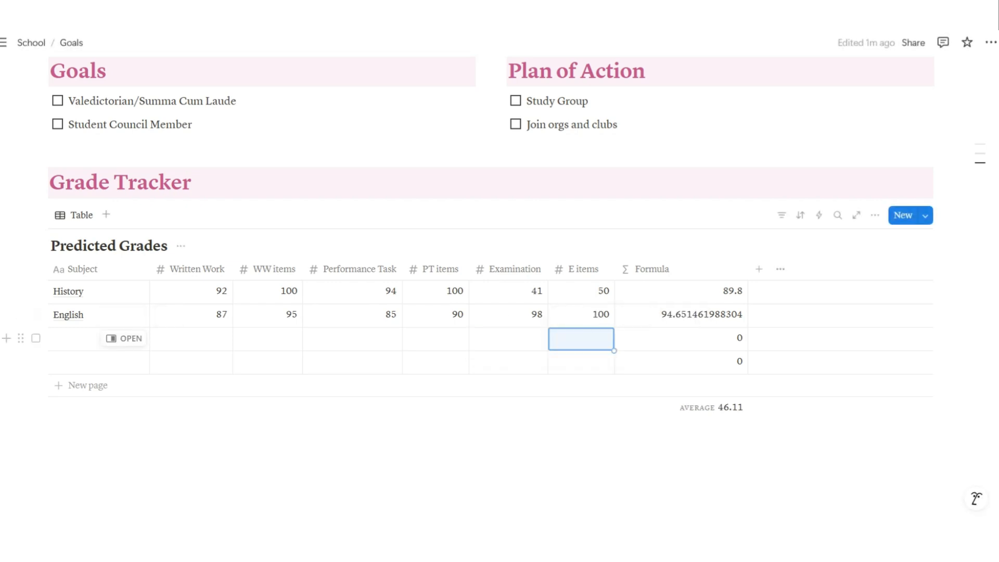
Name the two new rows 'Mathematics' and 'Scence'
left_click(79, 338)
type("Mathe")
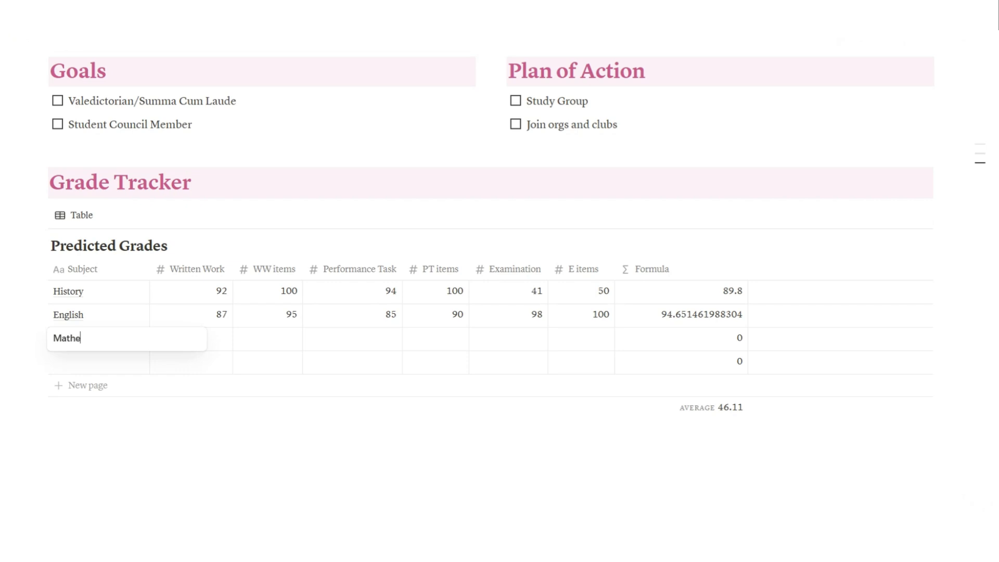
type("matics")
key("Return")
type("Scie")
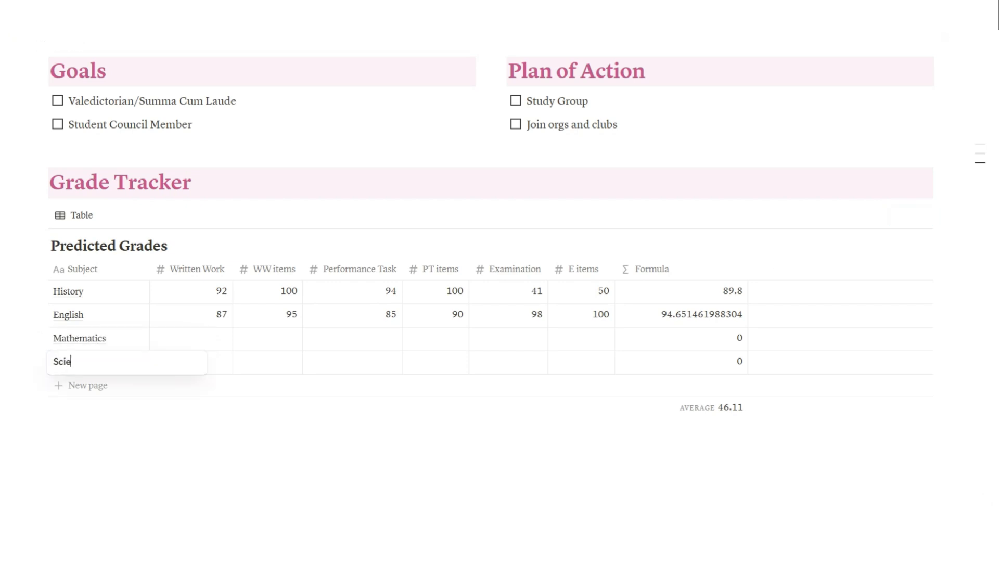
type("nce")
key("Return")
key("BackSpace")
left_click(78, 362)
type("Scence")
key("Return")
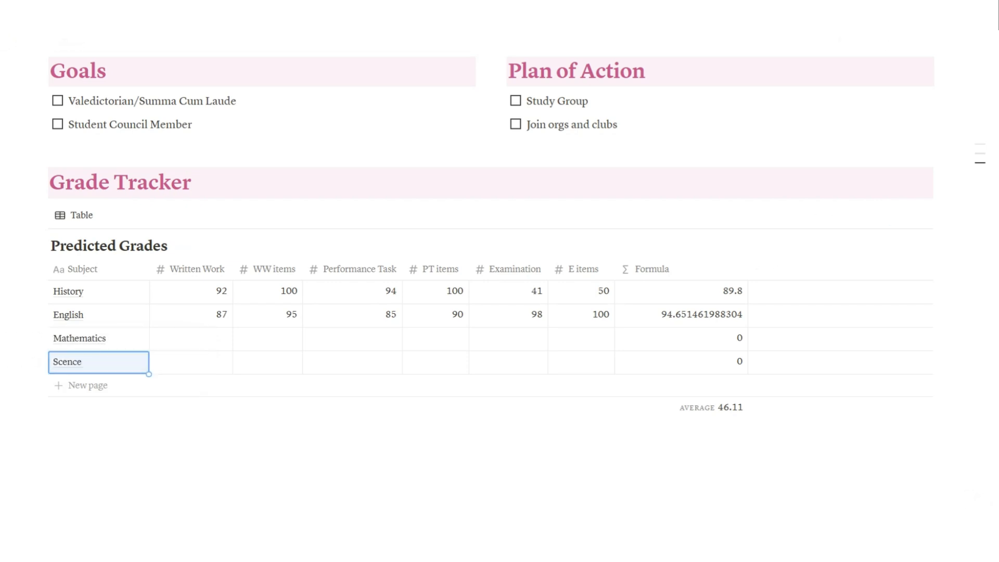
Enter Written Work scores: Mathematics 56 of 60 items, Scence 45 of 50 items
left_click(191, 338)
type("56")
key("Return")
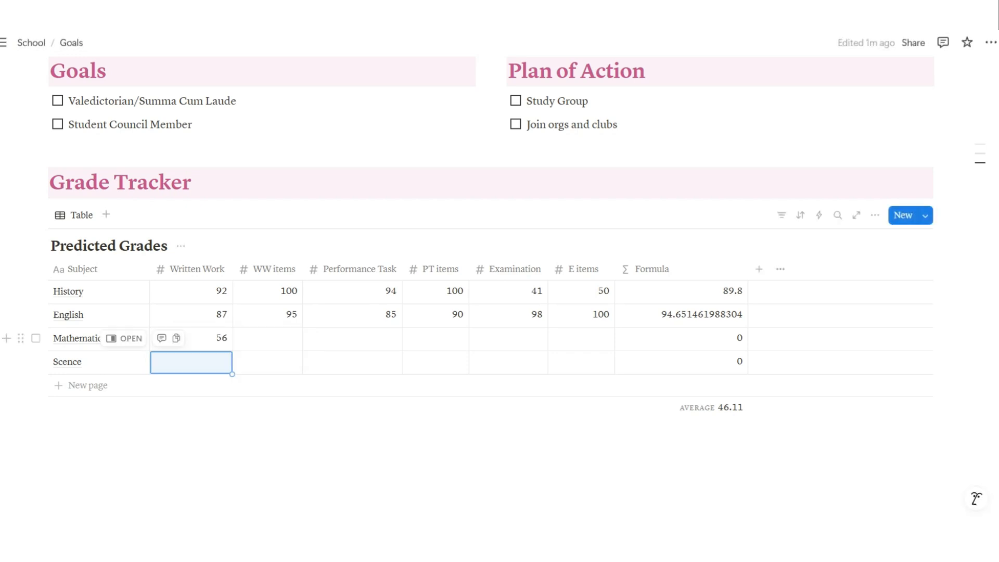
key("Return")
type("45")
key("Return")
key("Right")
type("50")
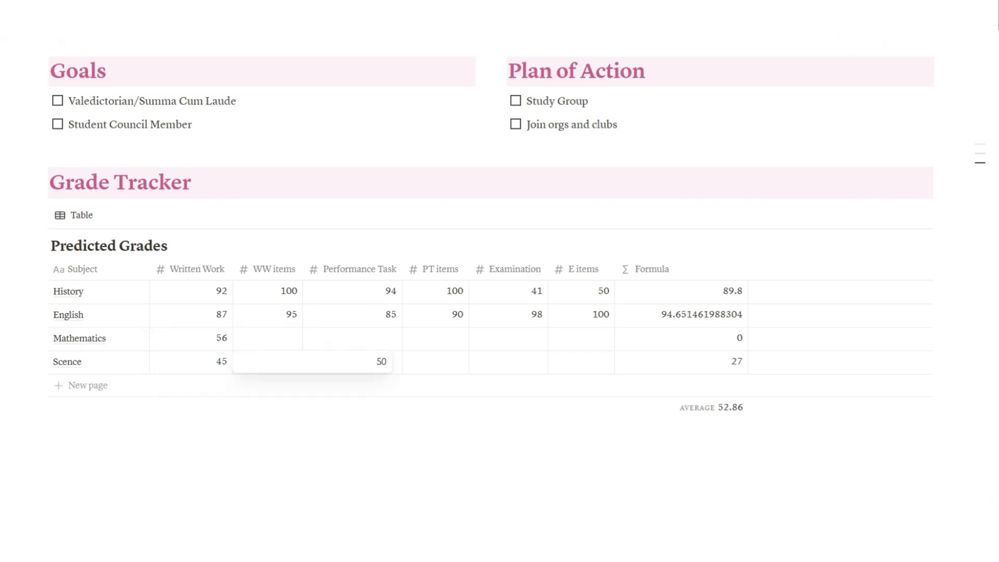
key("Return")
left_click(267, 338)
type("60")
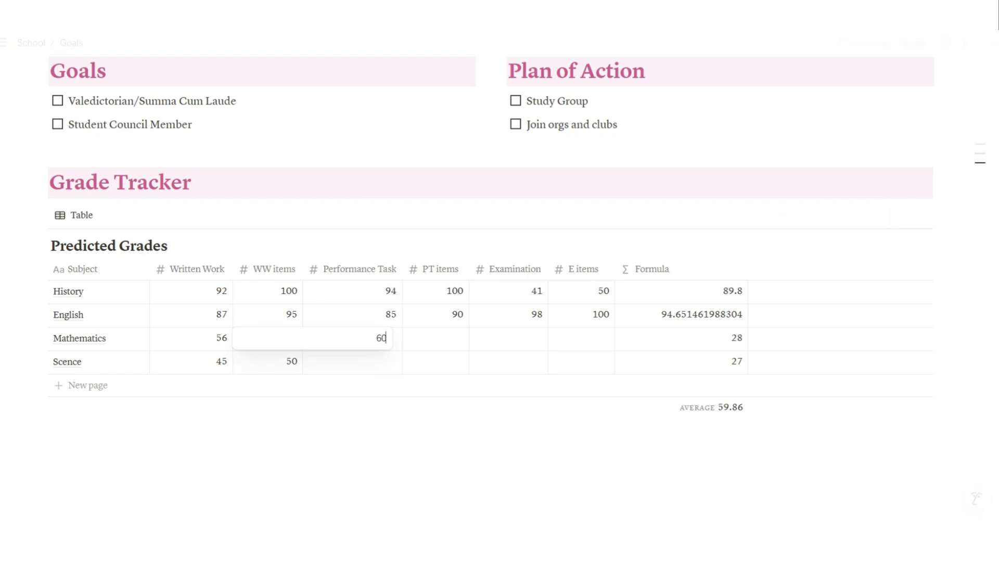
key("Return")
Enter Mathematics' Performance Task as 89 with 100 PT items
left_click(352, 338)
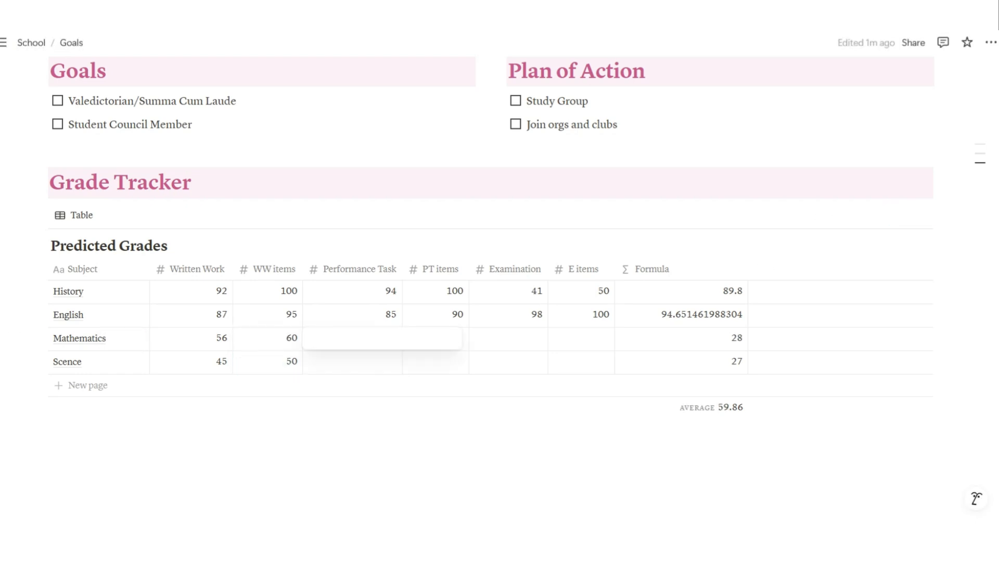
type("89")
key("Return")
left_click(436, 338)
type("70")
key("BackSpace")
key("BackSpace")
type("7")
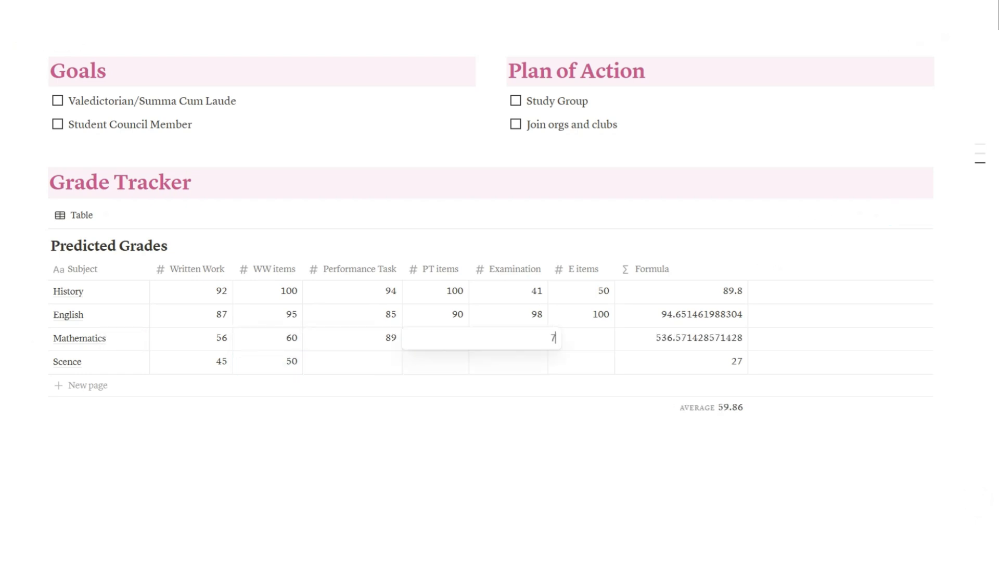
key("BackSpace")
type("100")
key("Return")
Enter Mathematics' Examination as 40 with 50 E items
left_click(508, 338)
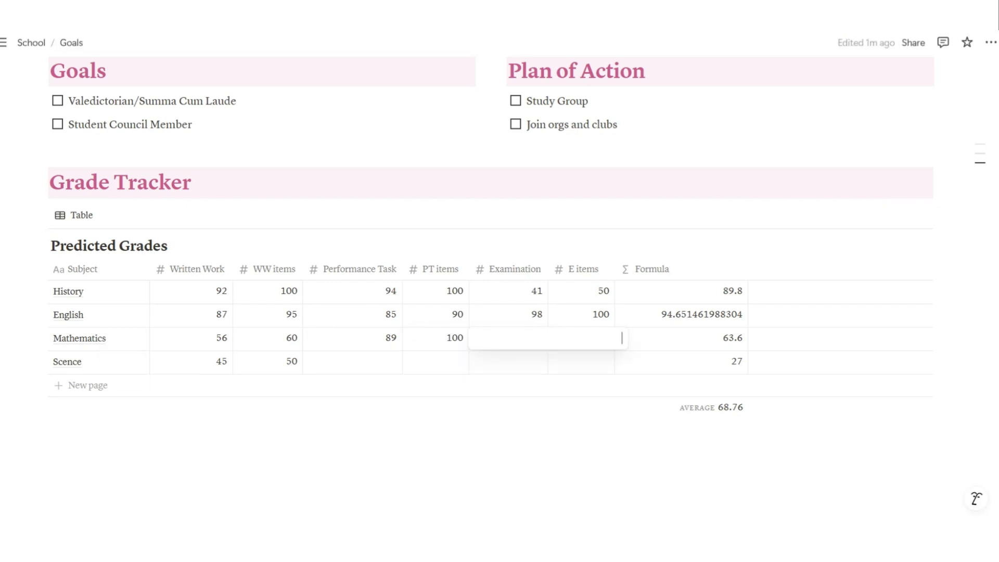
type("40")
key("Return")
key("Up")
key("Right")
type("50")
key("Return")
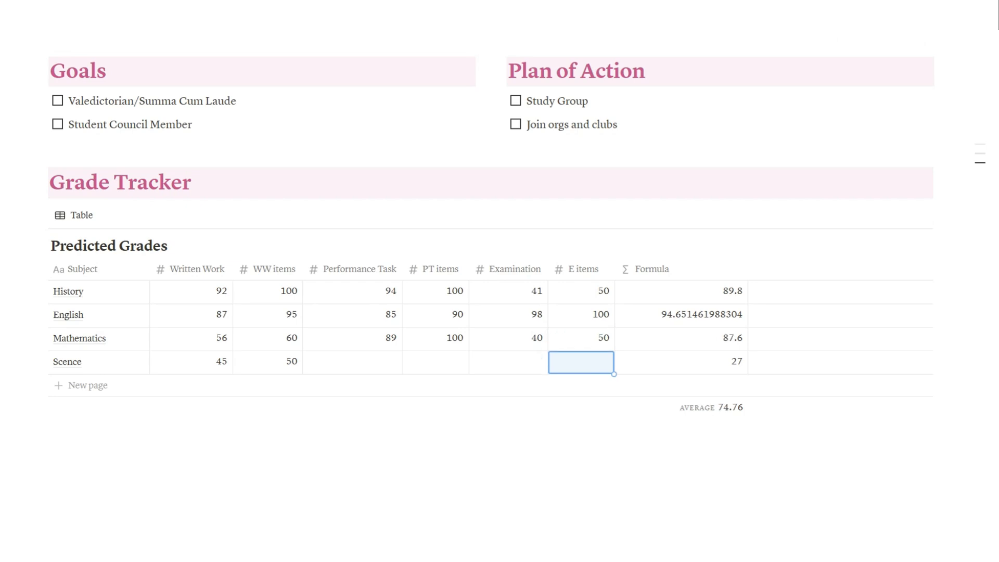
key("Left")
key("Left")
key("Left")
Enter Science's Performance Task 99, PT items 100, Examination 38 and E items 50
type("99")
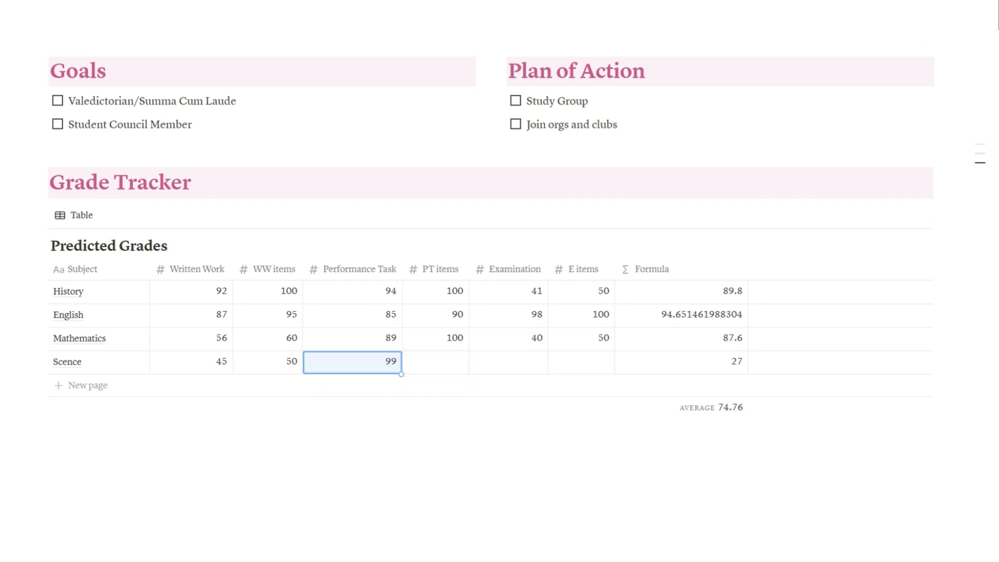
key("Return")
key("Right")
type("100")
key("Return")
key("Right")
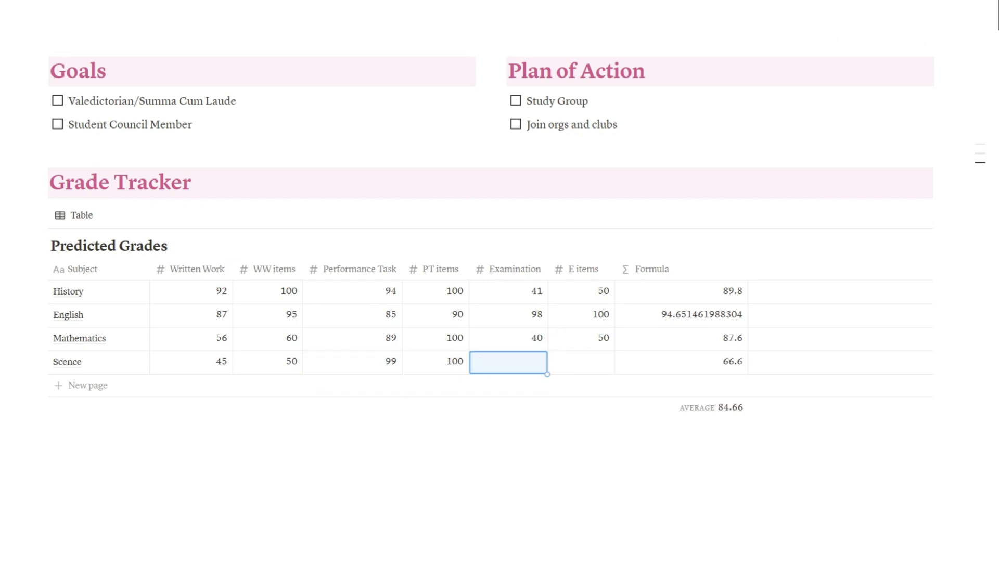
type("38")
key("Return")
key("Right")
type("50")
key("Return")
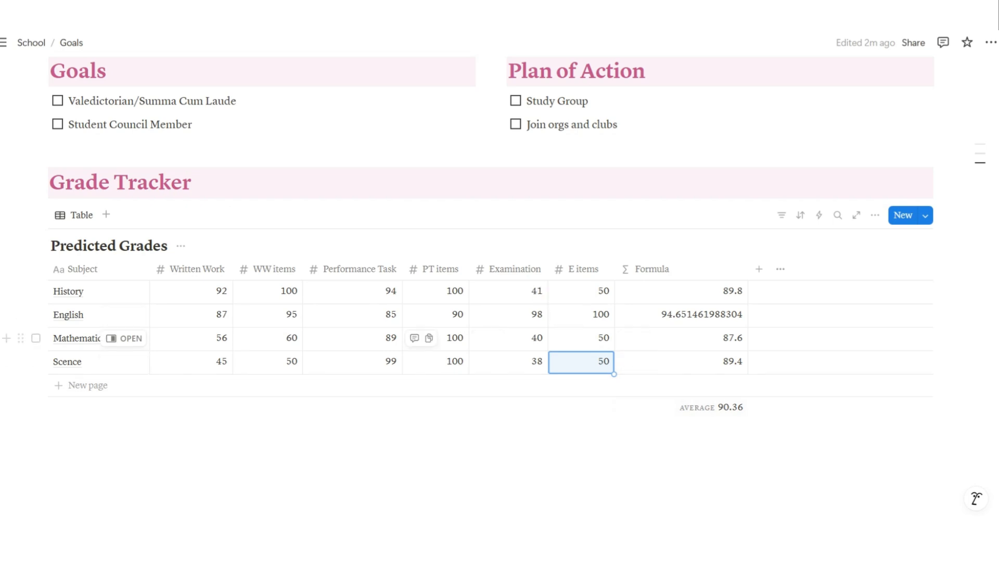
Search 'meda' to give the Goals card a medal emoji icon, then open the Study page
scroll(626, 290, "up", 3)
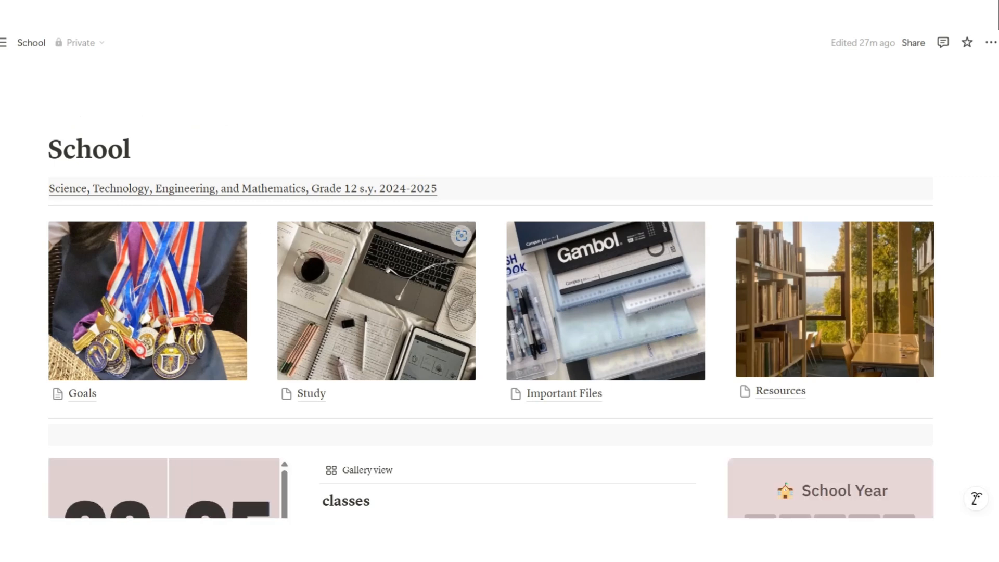
scroll(491, 313, "down", 1)
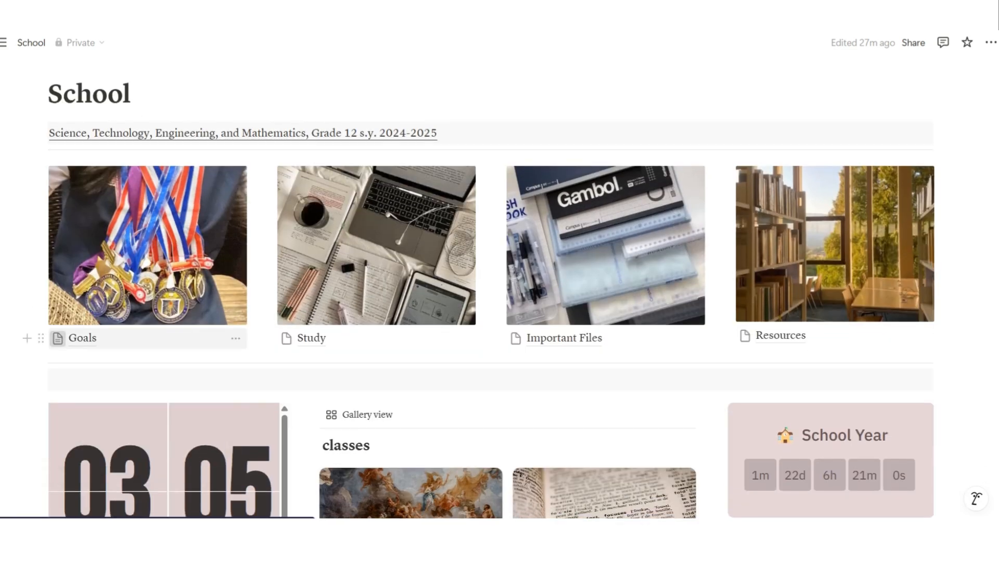
left_click(57, 339)
type("meda")
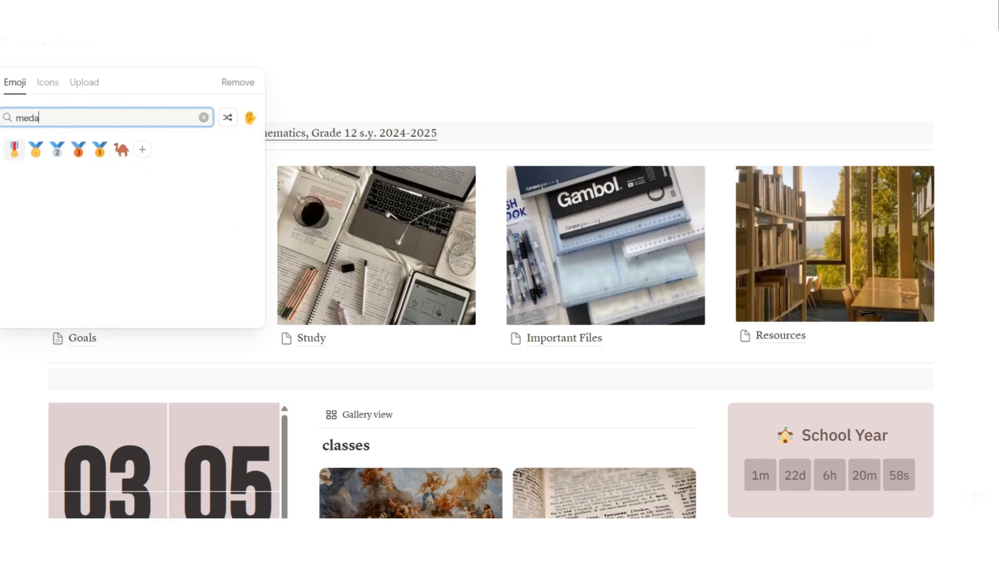
key("Return")
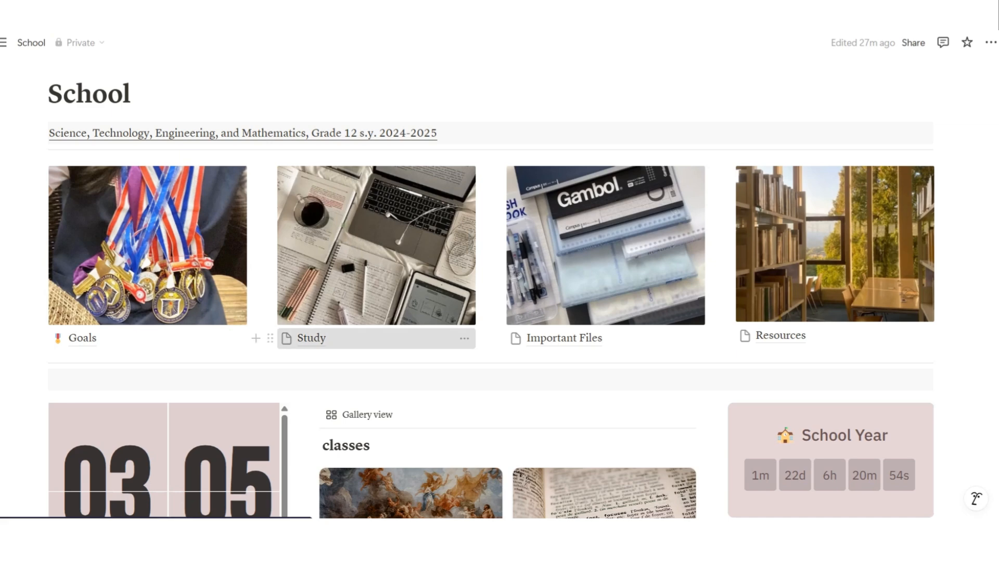
left_click(311, 338)
Switch the Study page to the Serif font and turn on Full width
left_click(990, 42)
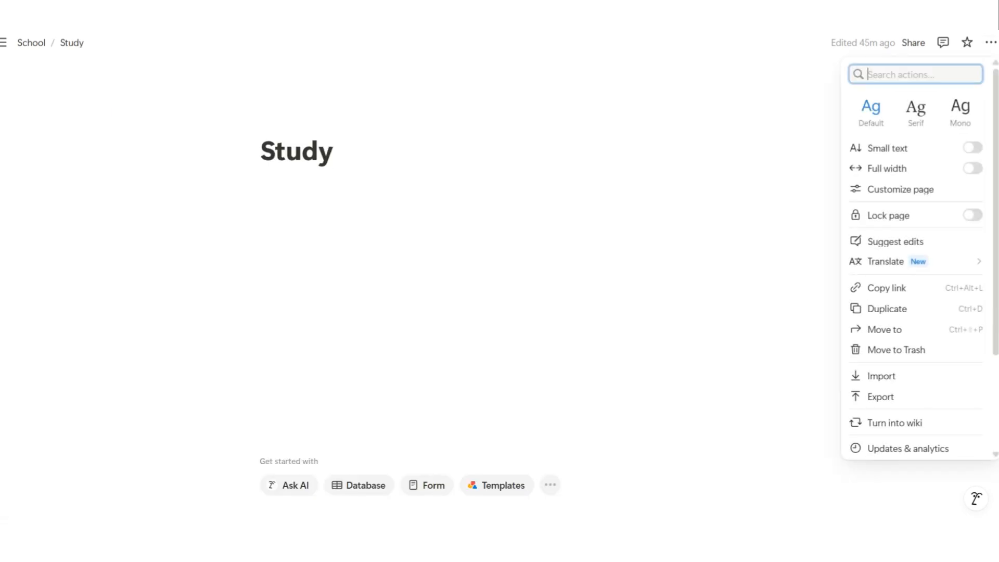
left_click(915, 109)
left_click(887, 168)
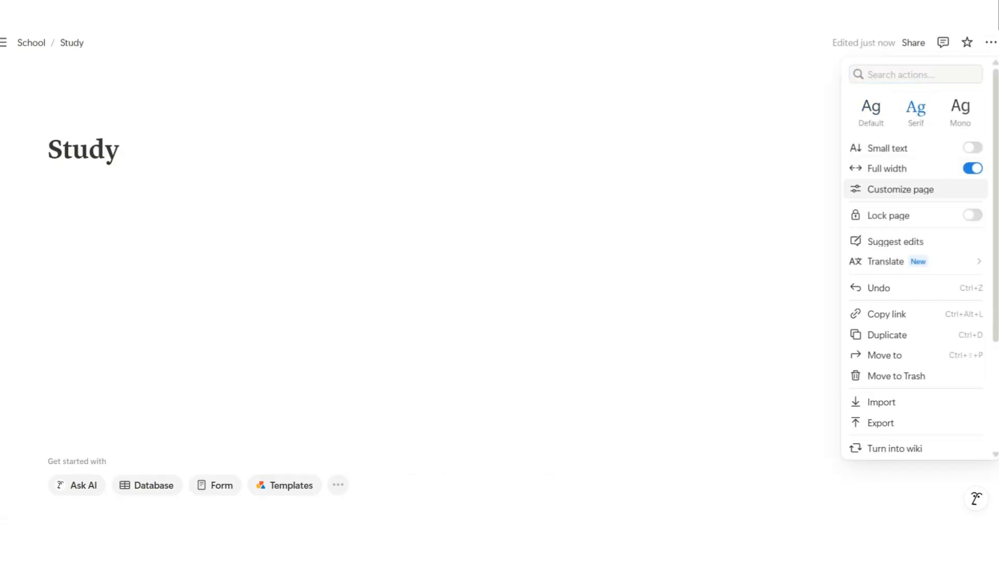
left_click(770, 203)
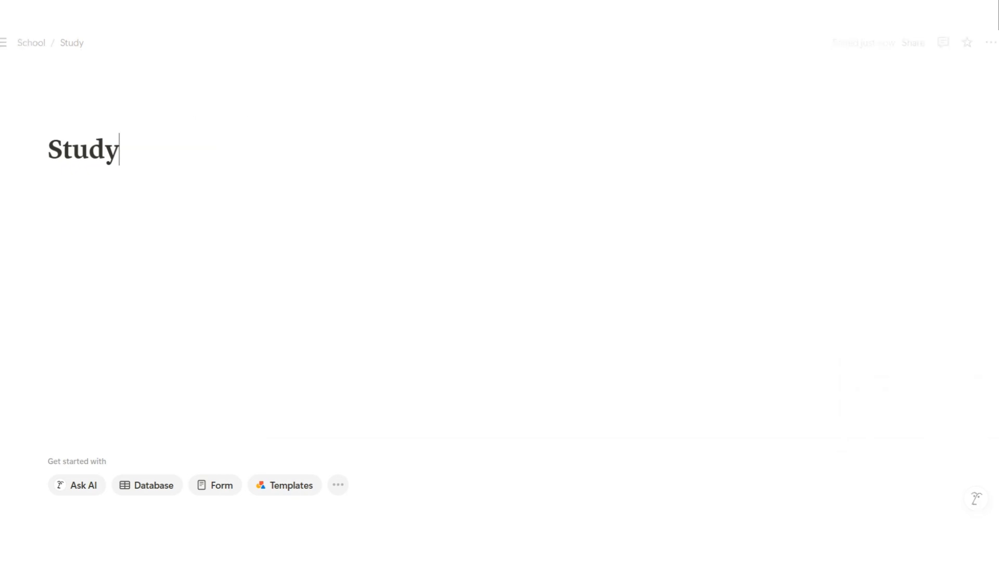
Add a Heading 1 reading 'Contents' below the page title
key("Return")
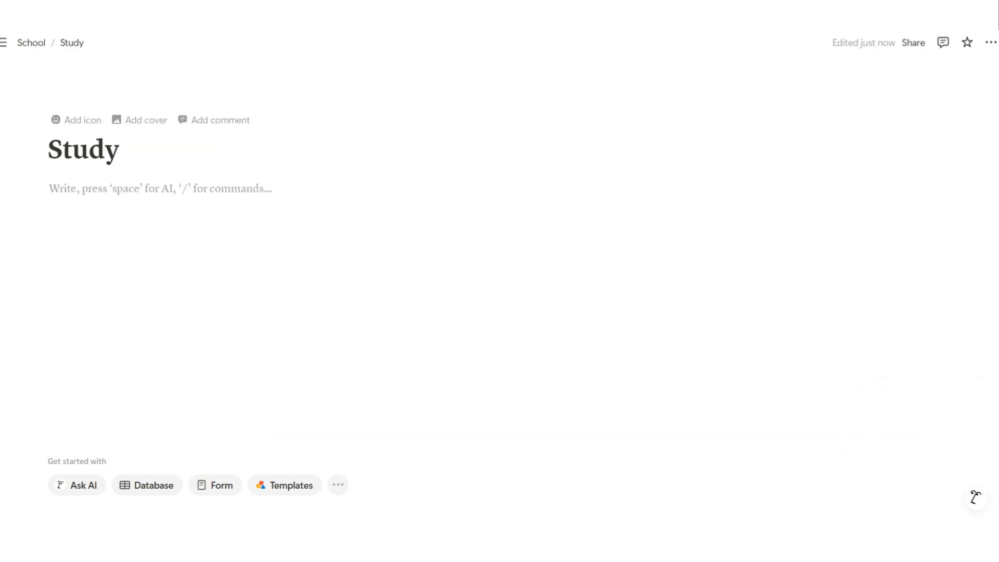
type("/")
key("Down")
key("Down")
key("Down")
key("Down")
key("Down")
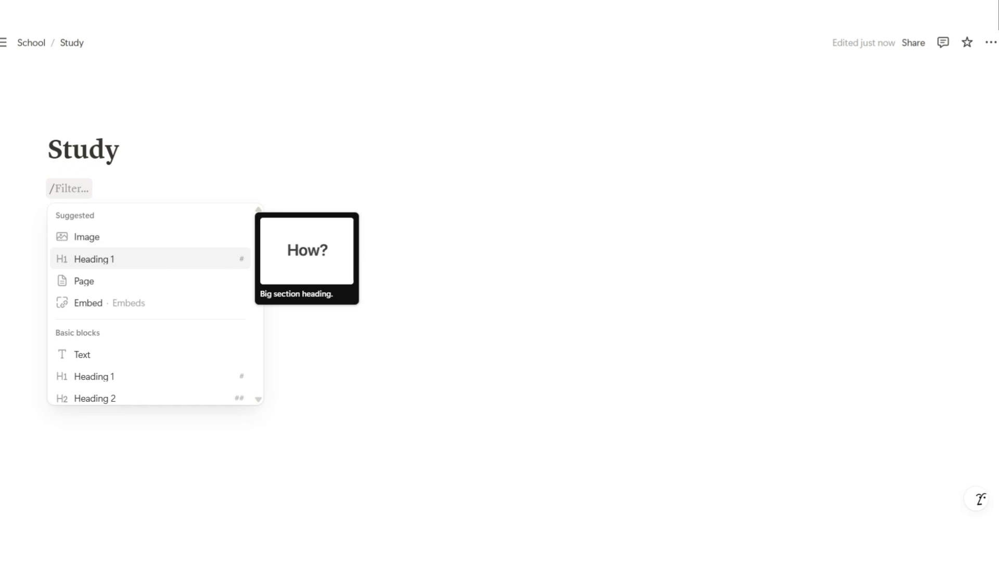
key("Return")
type("c")
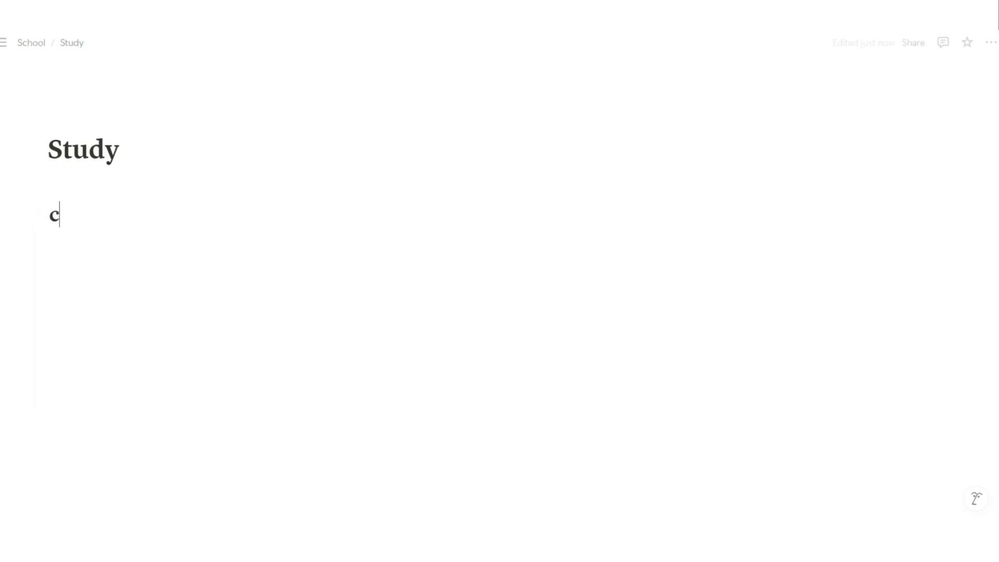
key("BackSpace")
type("Contents")
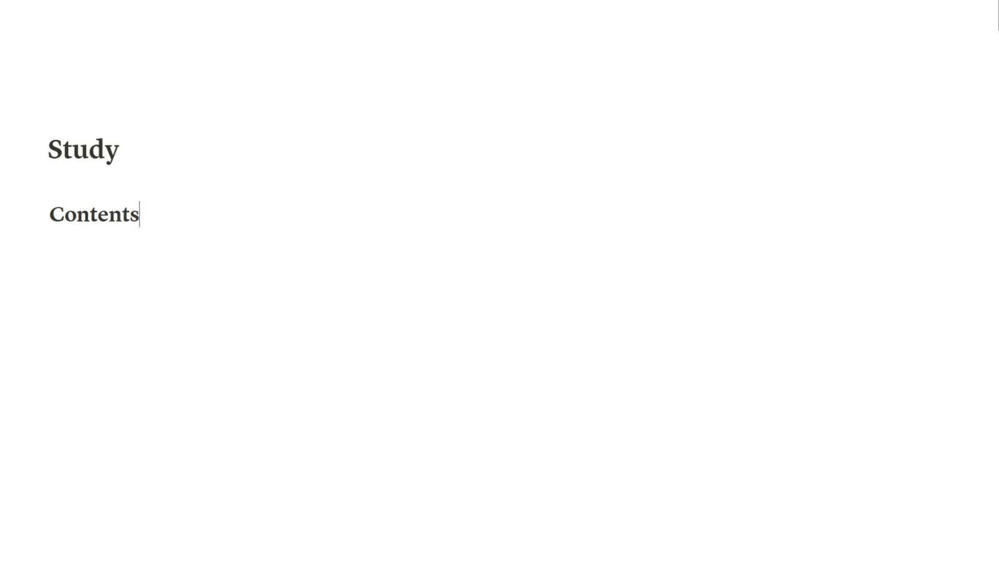
key("Return")
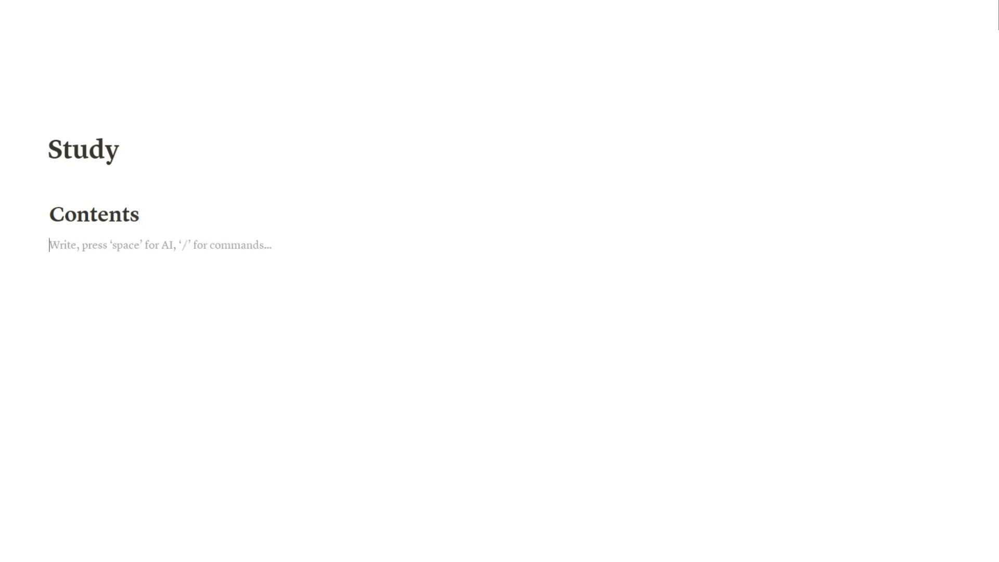
Color the Contents heading text gray
double_click(95, 214)
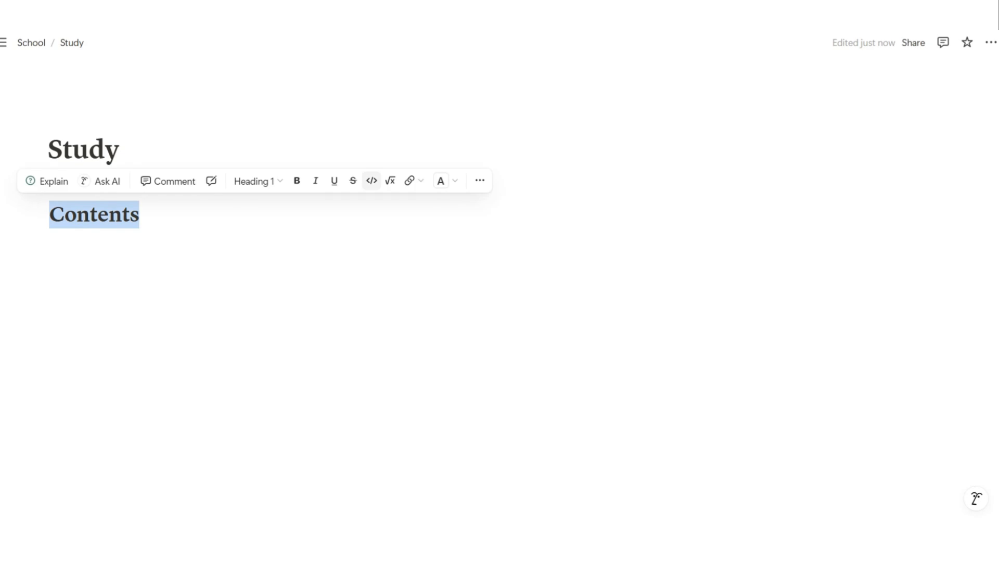
left_click(441, 181)
left_click(467, 267)
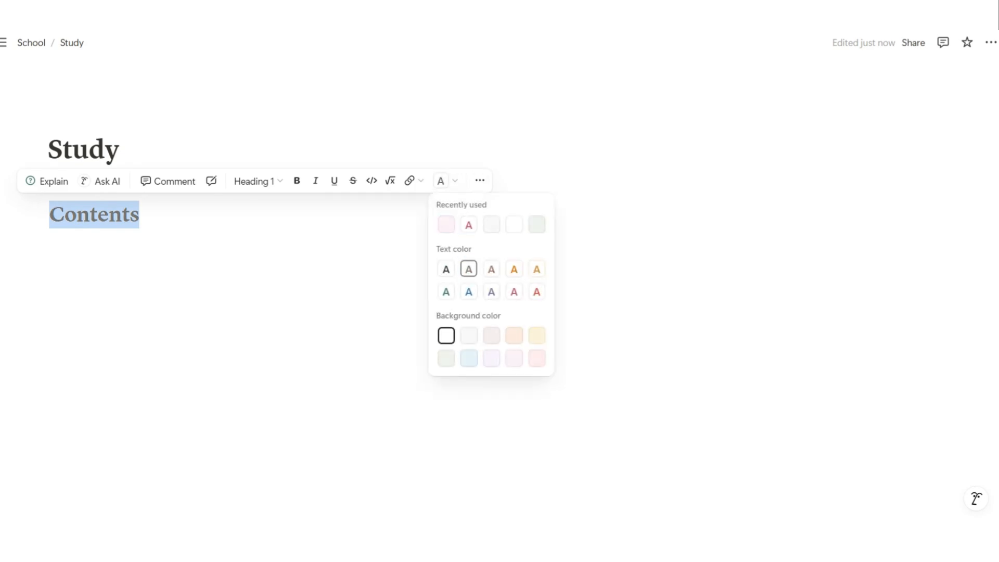
left_click(50, 245)
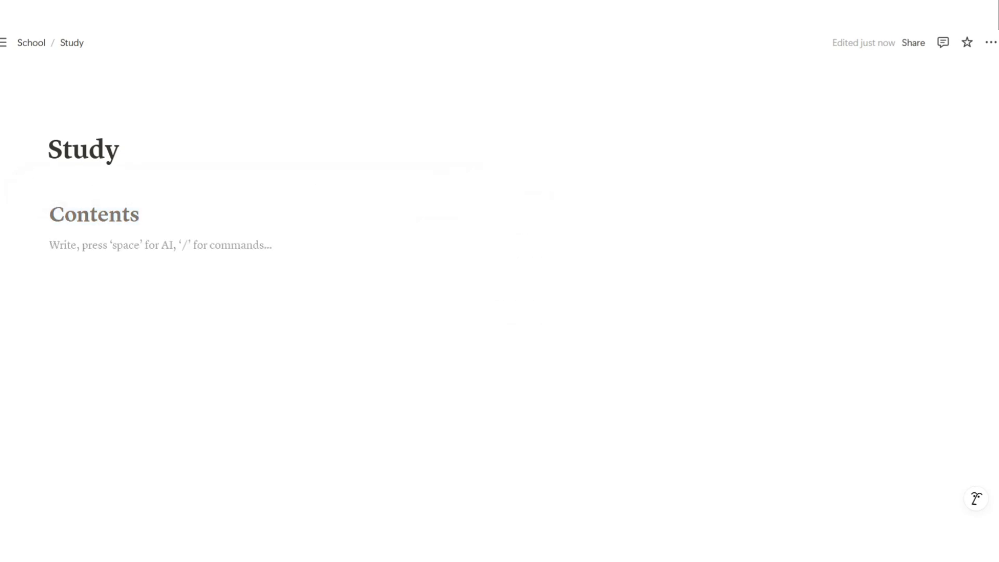
Insert a Table of contents block under Contents and drag the heading into a left-hand column above it
type("/")
key("Down")
key("Down")
key("Down")
key("Down")
key("Down")
key("Down")
key("Down")
key("Down")
key("Down")
key("Down")
key("Down")
key("Down")
key("Down")
key("Down")
key("Down")
key("Down")
key("Down")
key("Down")
key("Down")
key("Down")
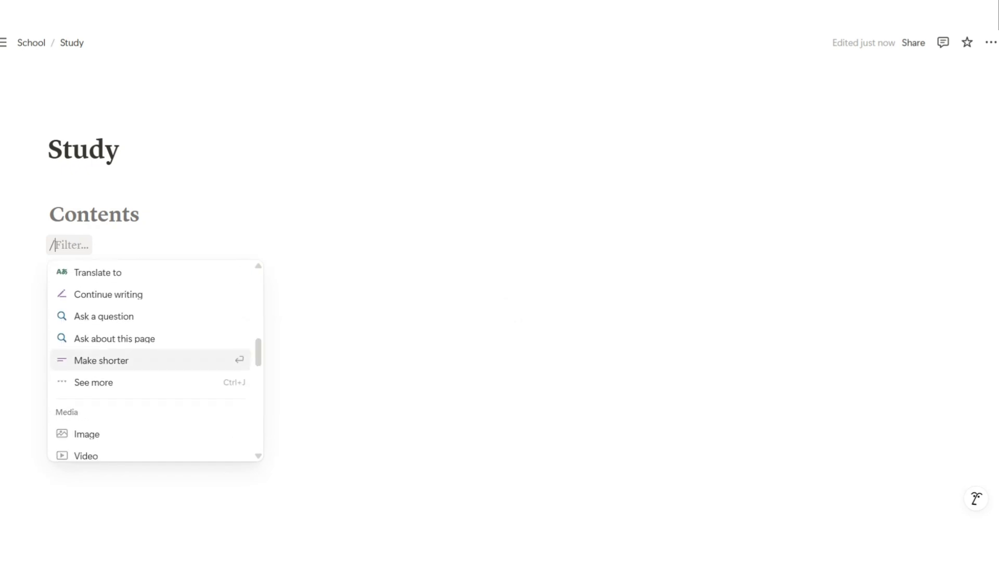
key("Down")
key("Down")
key("Down")
key("Down")
key("Down")
key("Down")
key("Down")
key("Down")
key("Down")
key("Down")
key("Down")
key("Down")
key("Down")
key("Down")
key("Down")
key("Down")
key("Down")
key("Down")
key("Down")
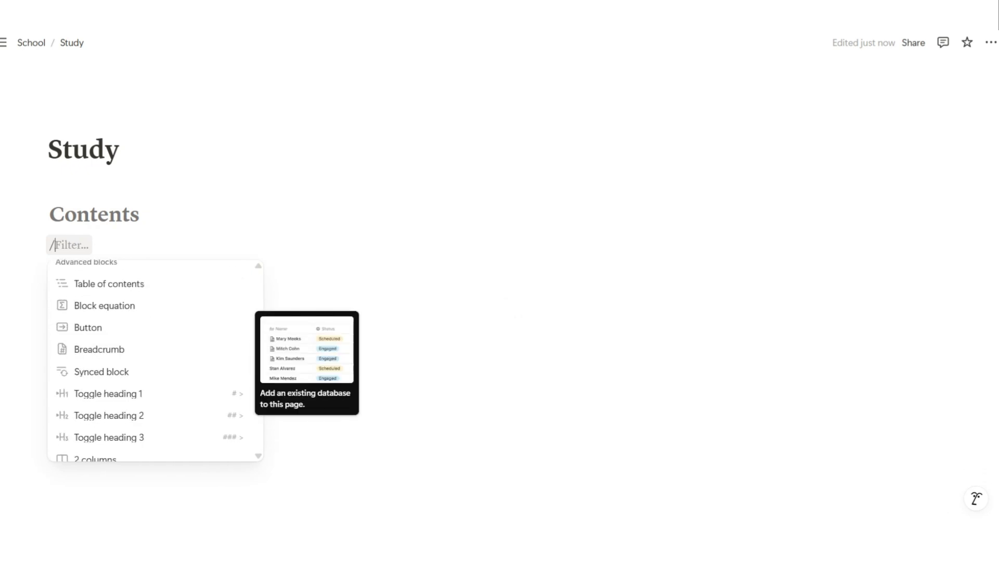
key("Up")
key("Up")
key("Up")
key("Up")
key("Up")
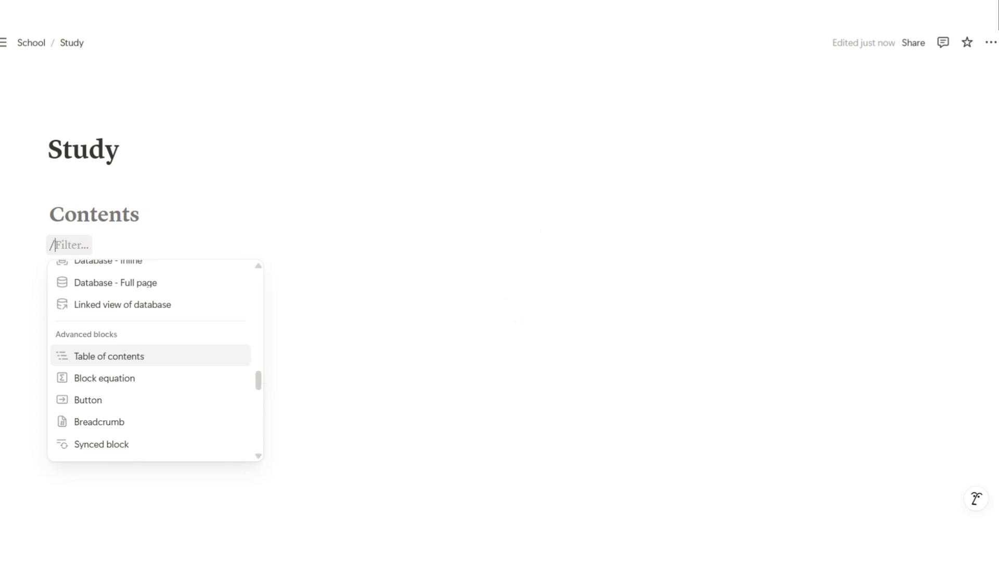
key("Return")
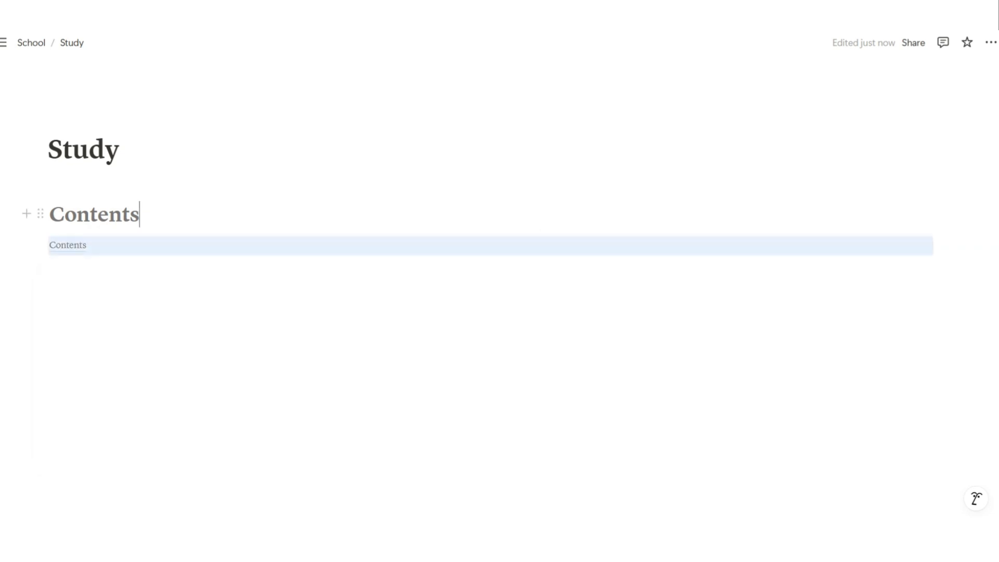
key("Return")
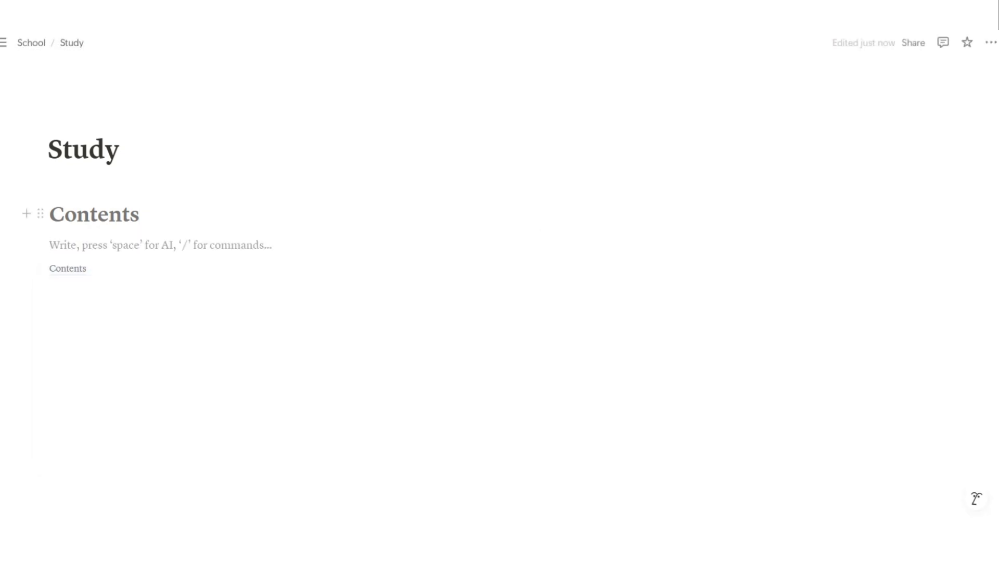
left_click_drag(40, 214, 40, 257)
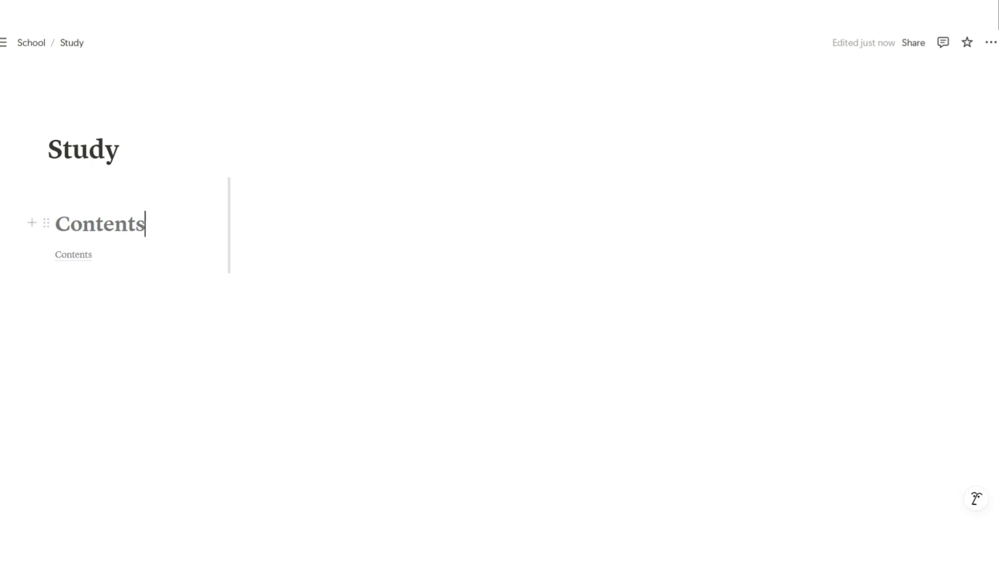
Add a Heading 1 titled 'Music' beside the Contents column
left_click(246, 198)
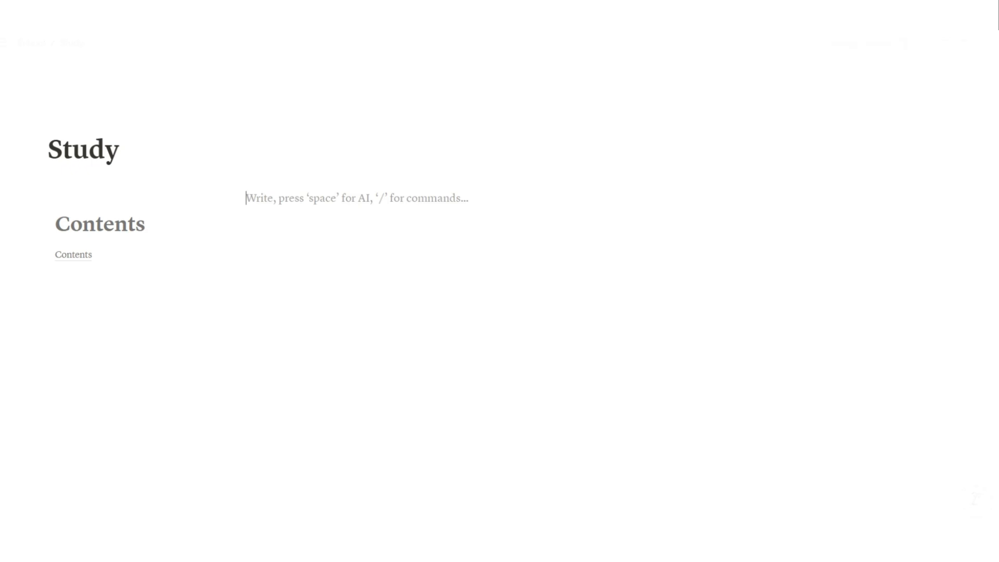
type("/")
key("Down")
key("Down")
key("Down")
key("Down")
key("Down")
key("Down")
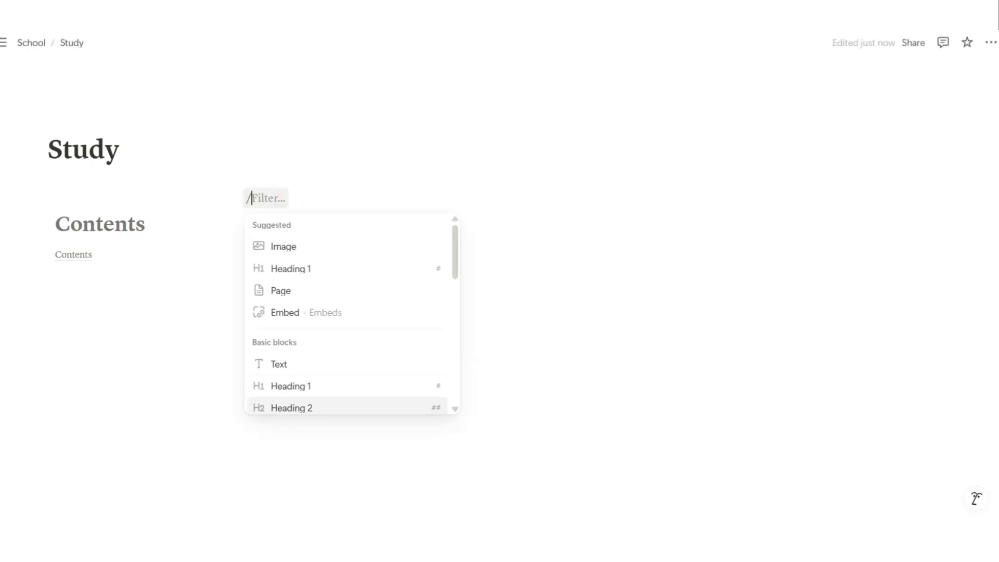
key("Up")
key("Return")
type("Sp")
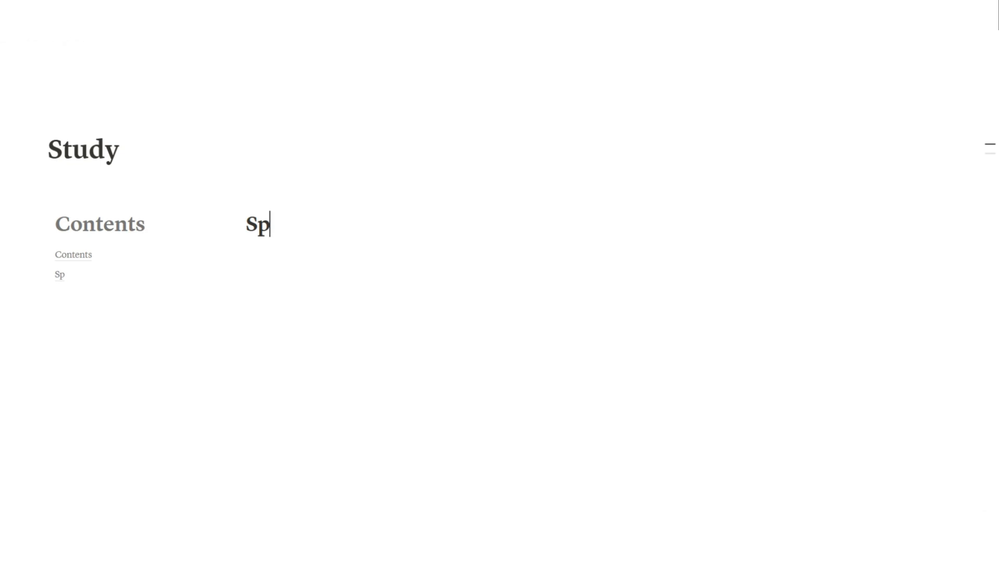
key("BackSpace")
key("BackSpace")
type("Music")
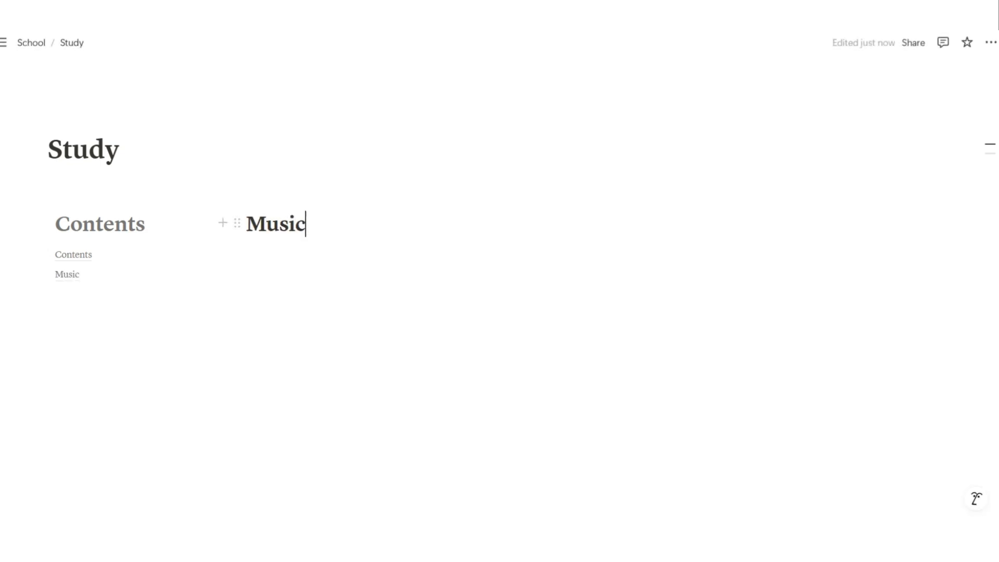
key("Return")
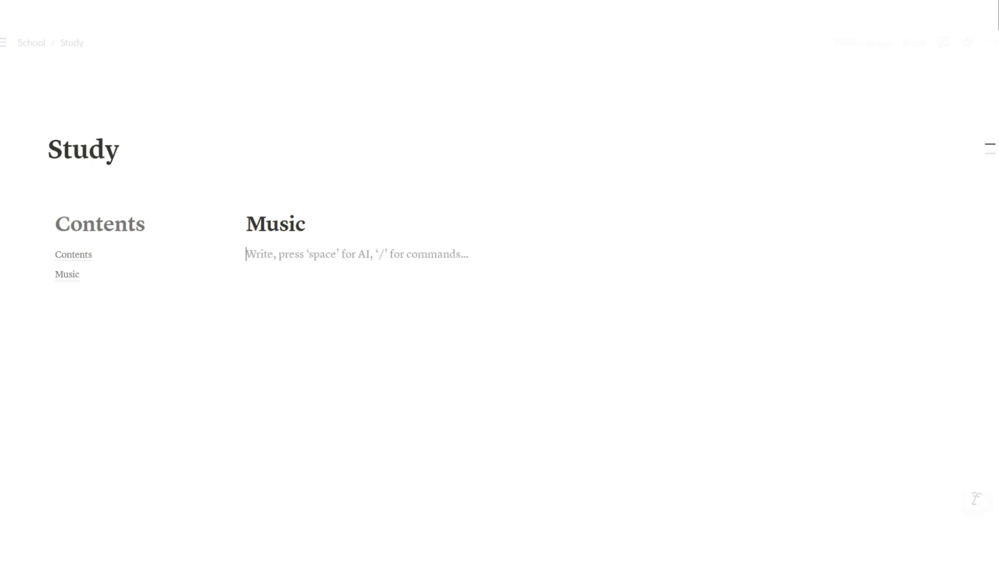
Embed the pasted Spotify study playlist link under the Music heading
type("/")
key("Down")
key("Down")
key("Down")
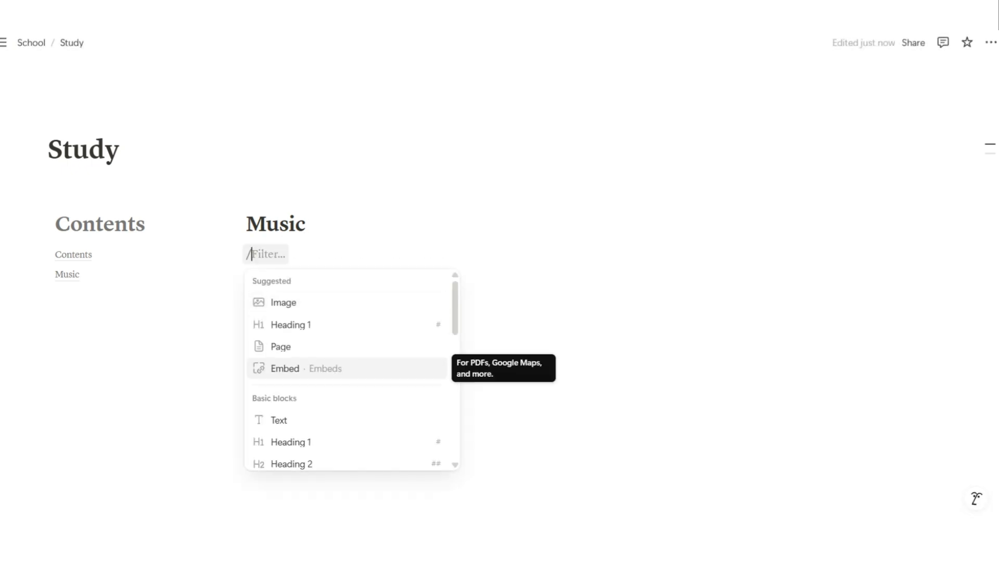
key("Return")
key("ctrl+v")
key("Return")
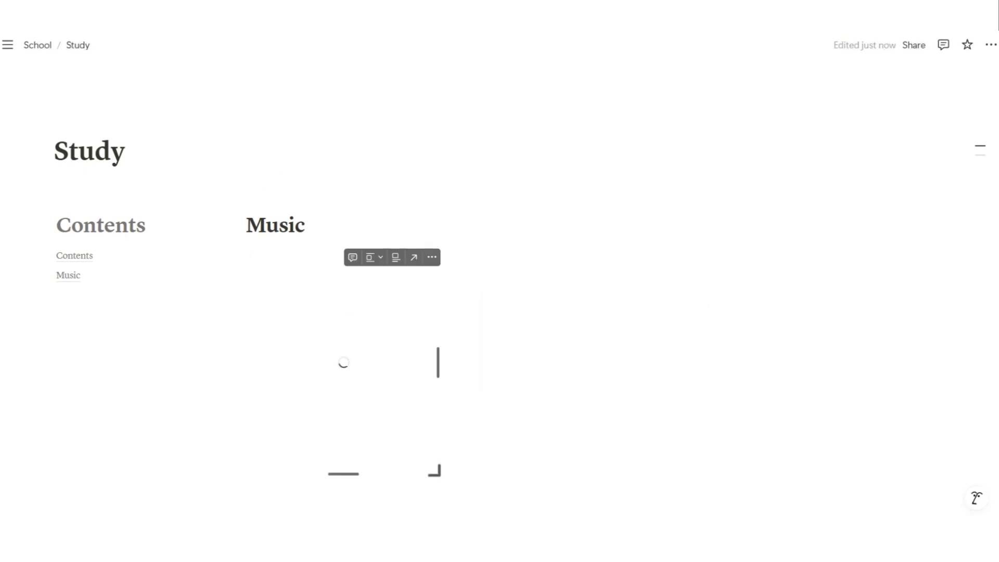
scroll(343, 338, "down", 1)
Drag an empty block into a new right-hand third column and adjust the column widths
left_click(305, 175)
key("Return")
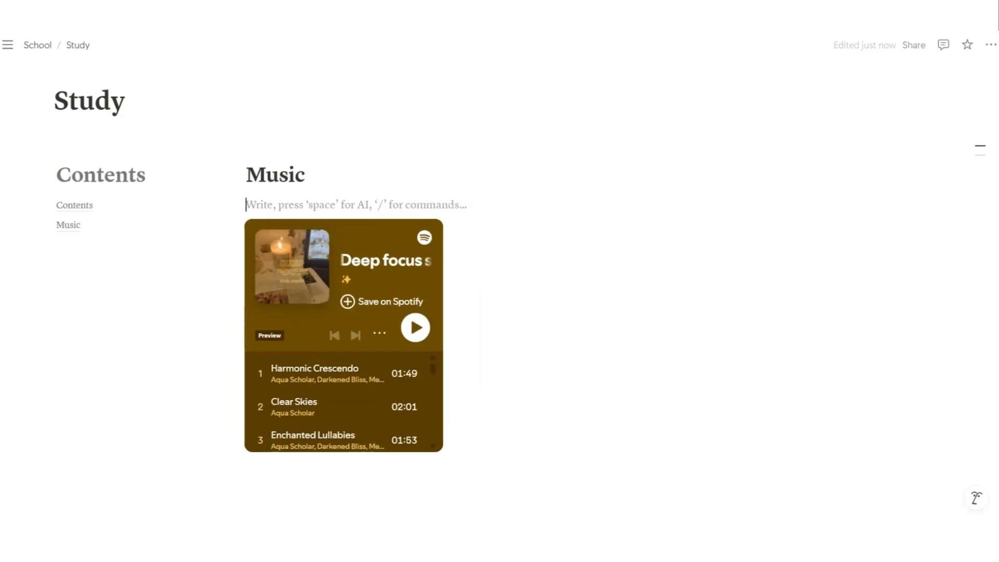
left_click_drag(236, 200, 964, 190)
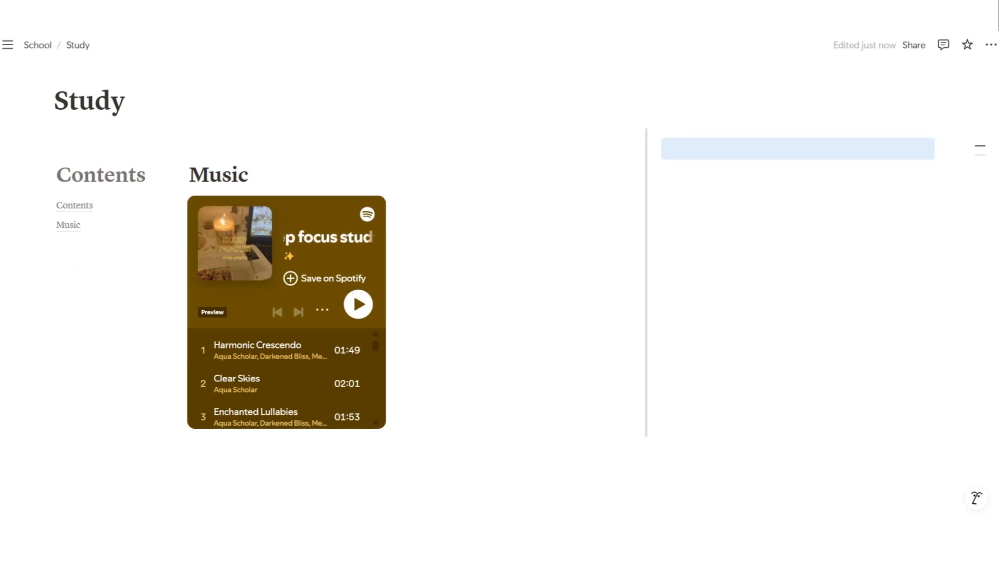
left_click_drag(646, 219, 509, 219)
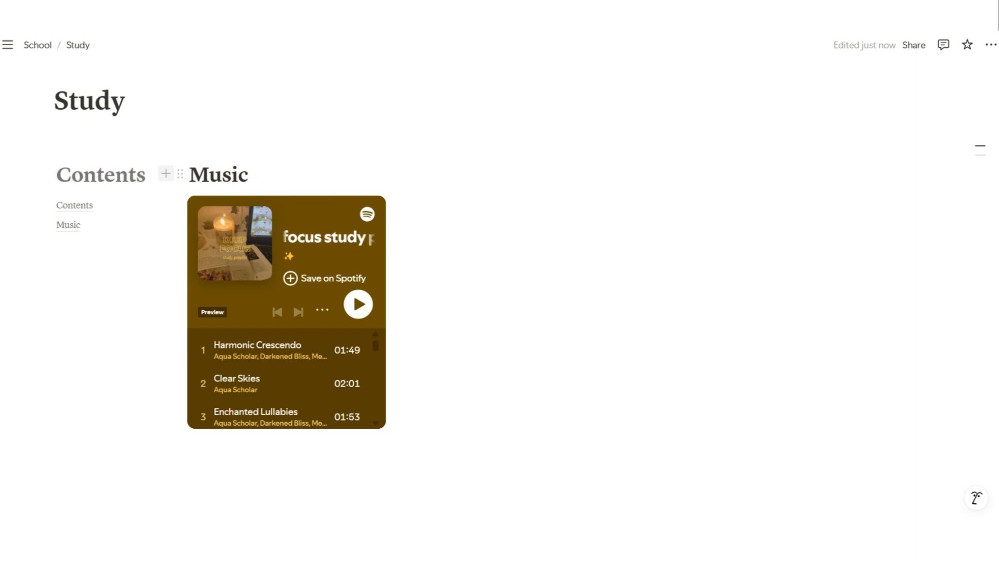
left_click_drag(172, 219, 274, 219)
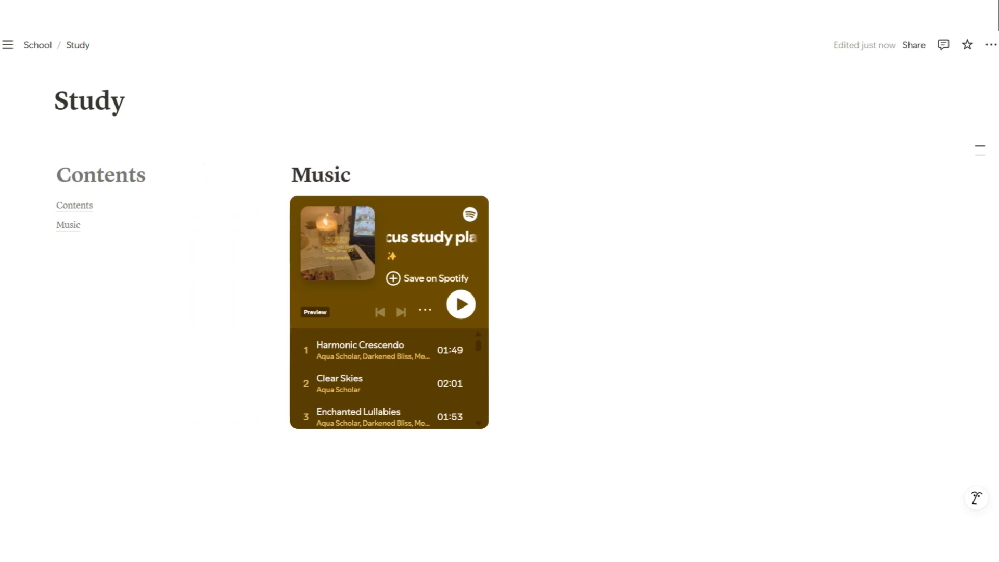
left_click(588, 149)
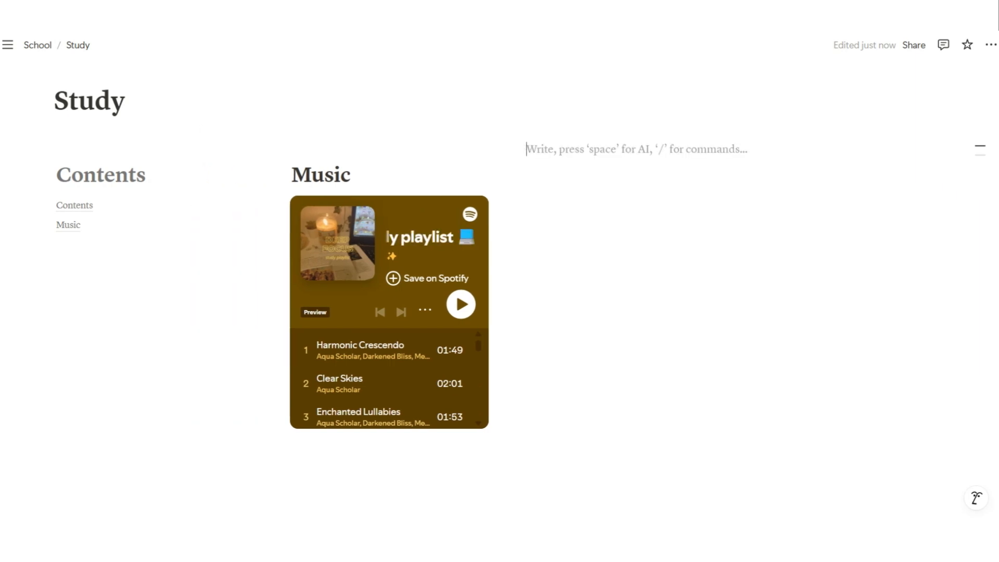
Add a Heading 1 titled 'To-Do Priority'
type("/")
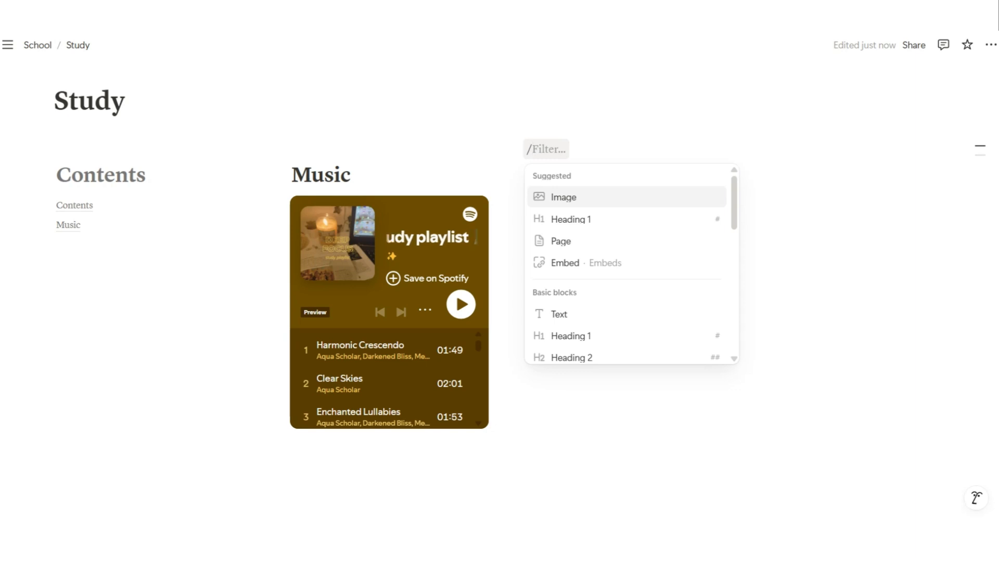
key("Down")
key("Down")
key("Down")
key("Down")
key("Down")
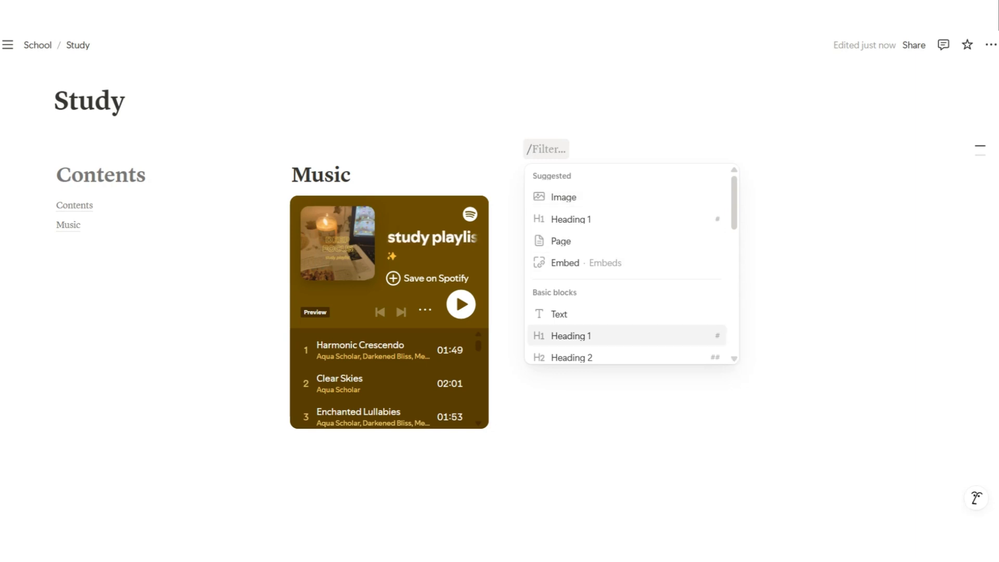
key("Return")
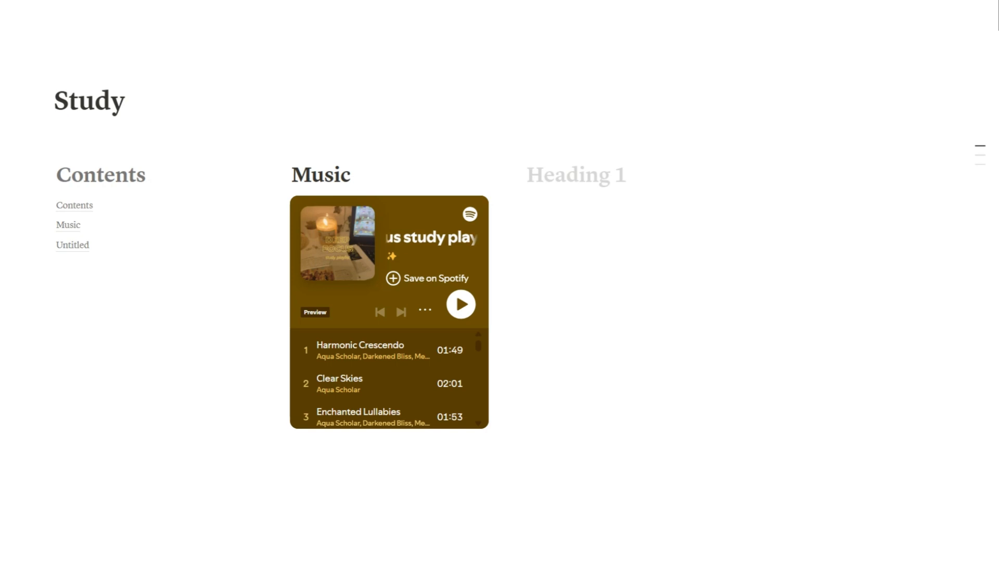
type("To-Do Priority")
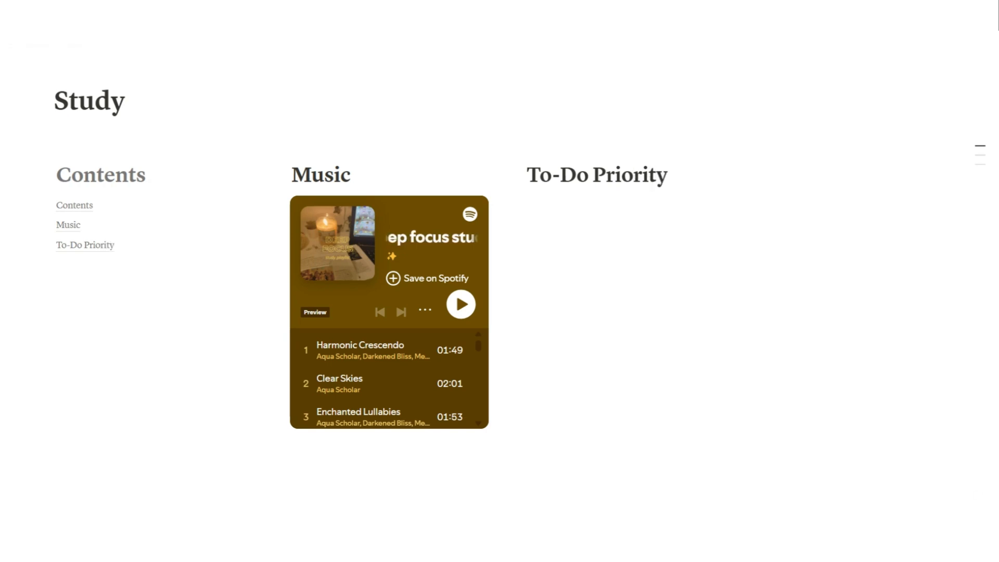
key("Return")
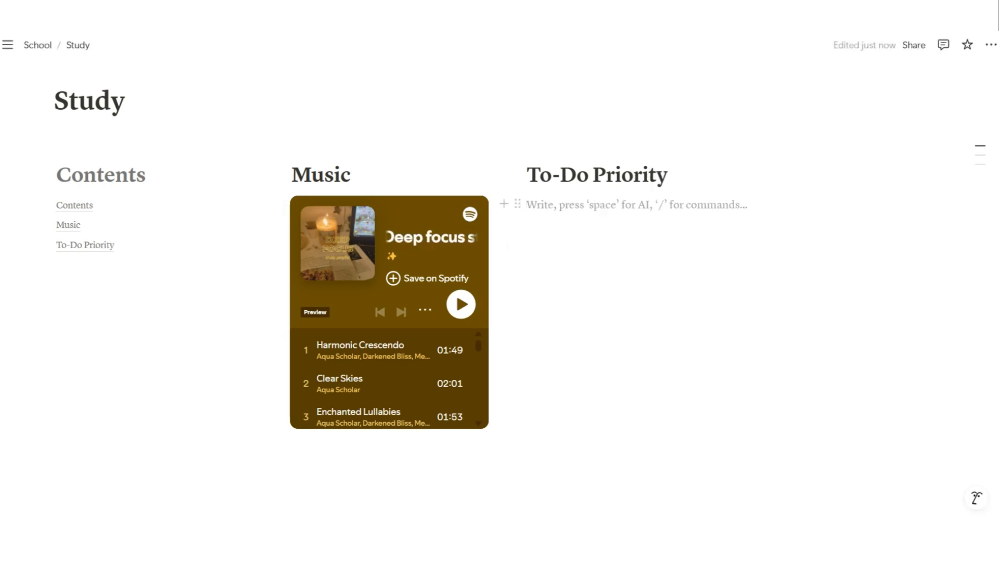
Insert a table view linked to the existing School Works database
type("/")
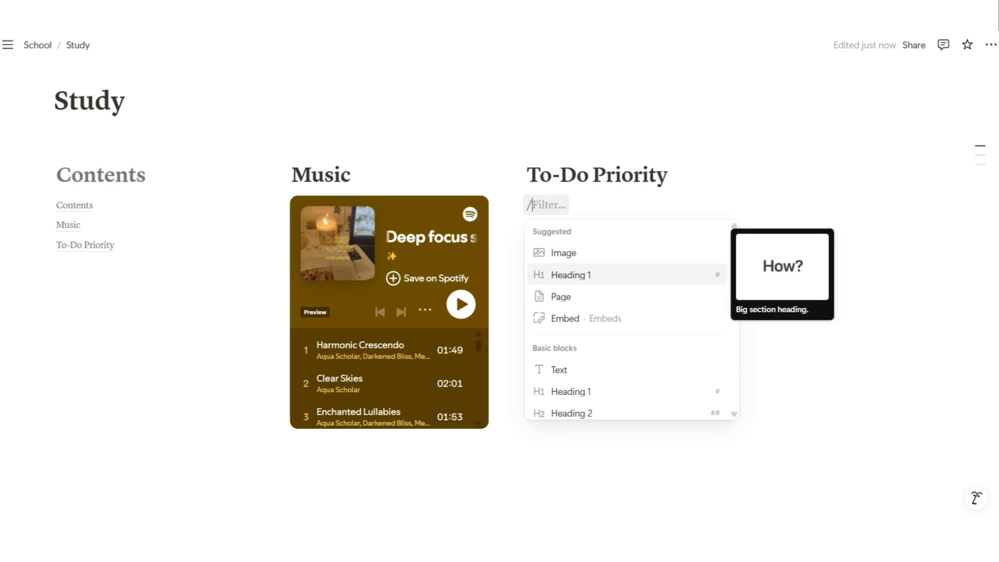
scroll(631, 320, "down", 5)
scroll(627, 333, "down", 1)
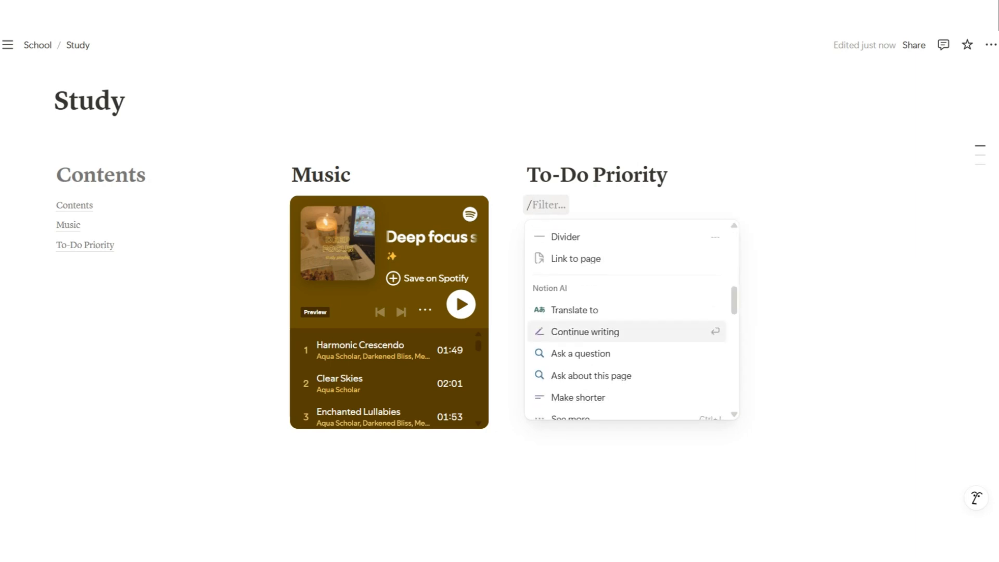
scroll(627, 357, "up", 6)
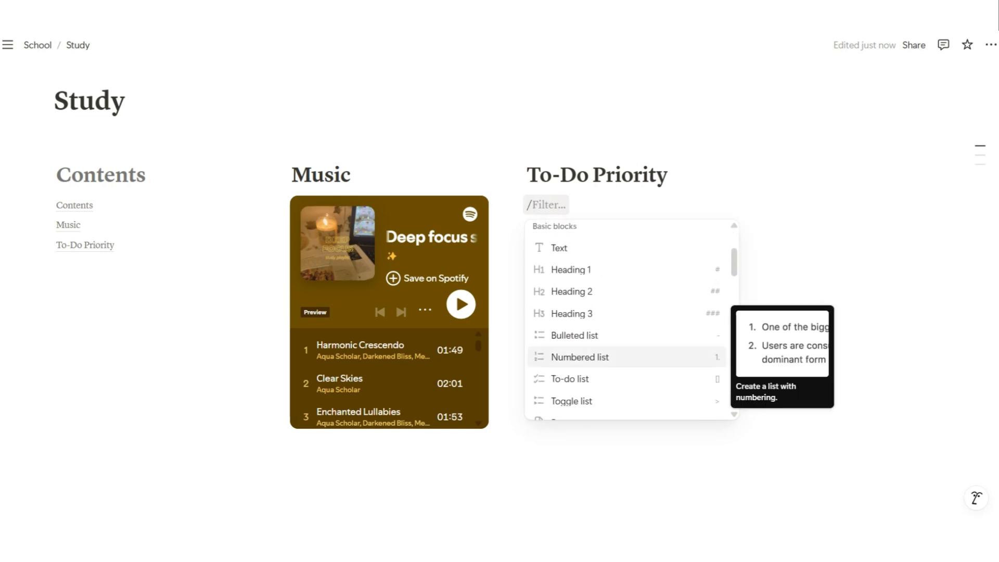
scroll(627, 357, "up", 3)
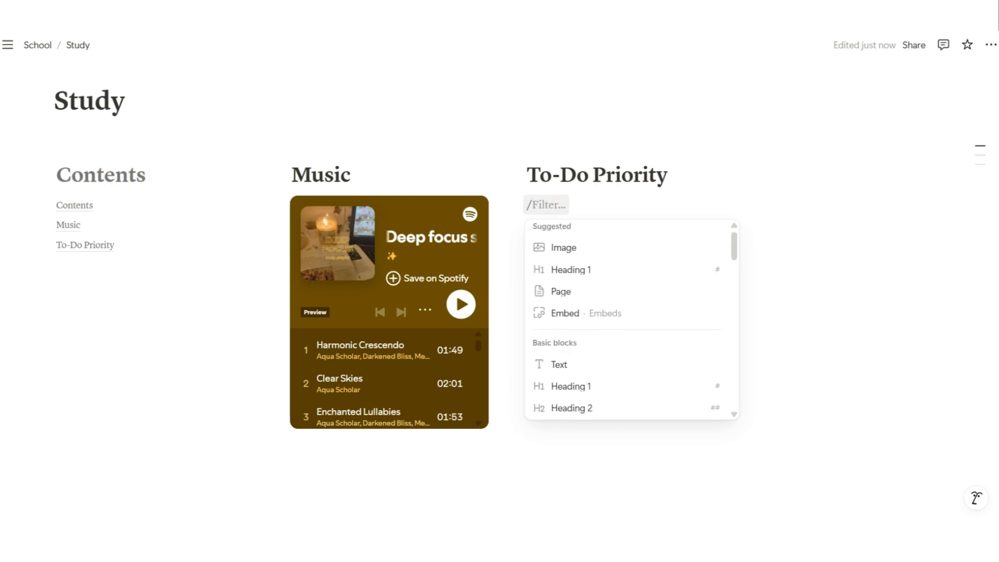
type("ta")
key("Down")
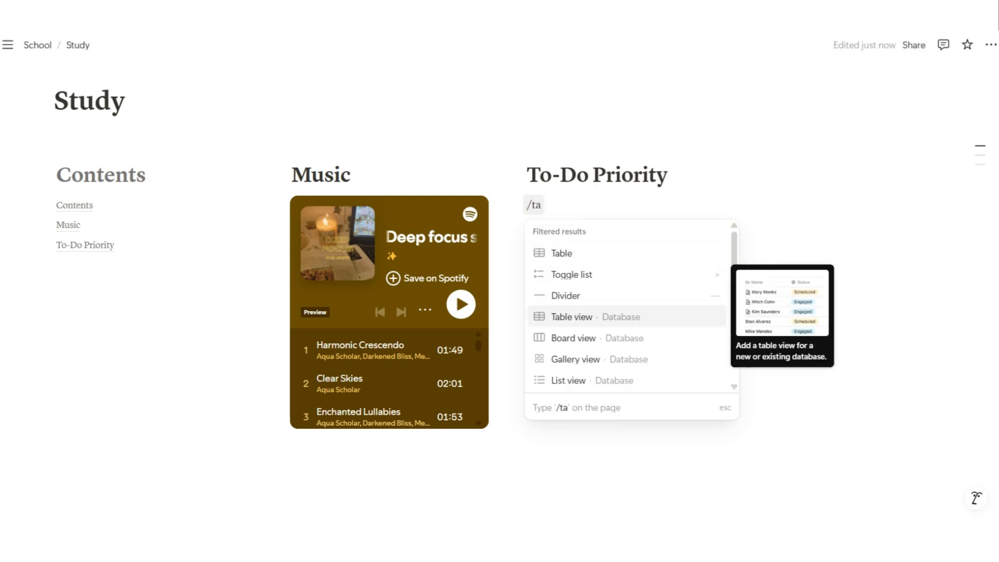
key("Return")
key("Down")
key("Return")
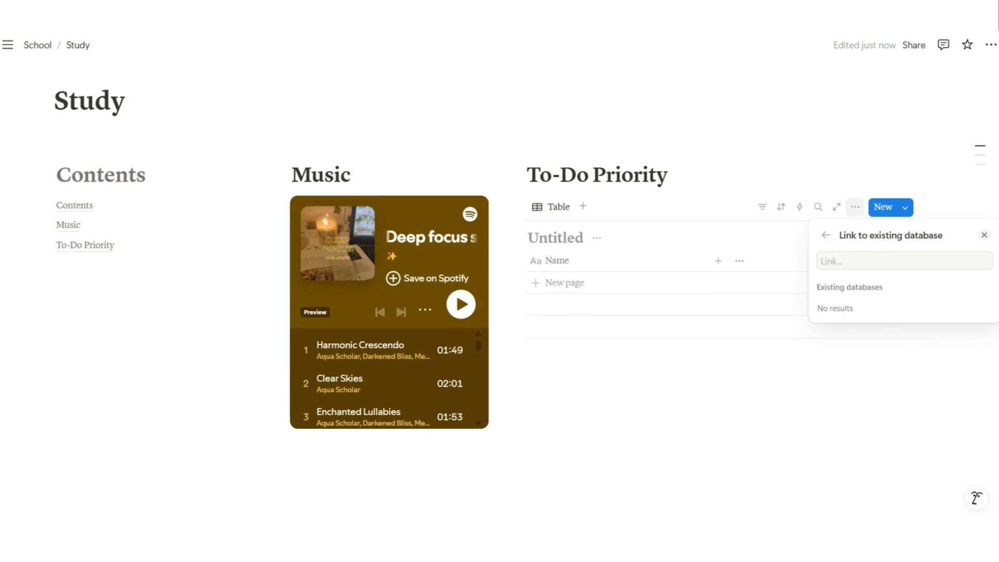
key("Return")
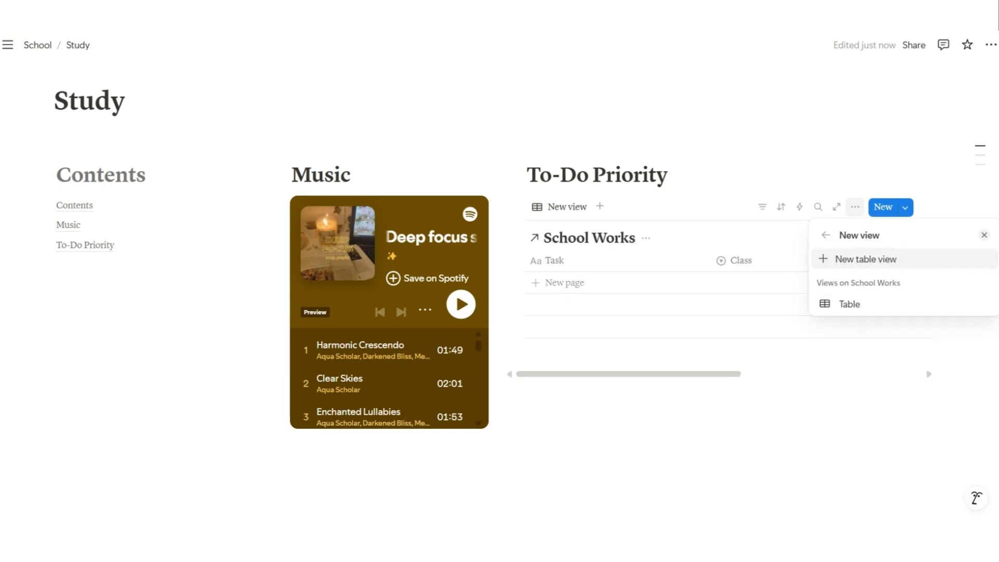
key("Return")
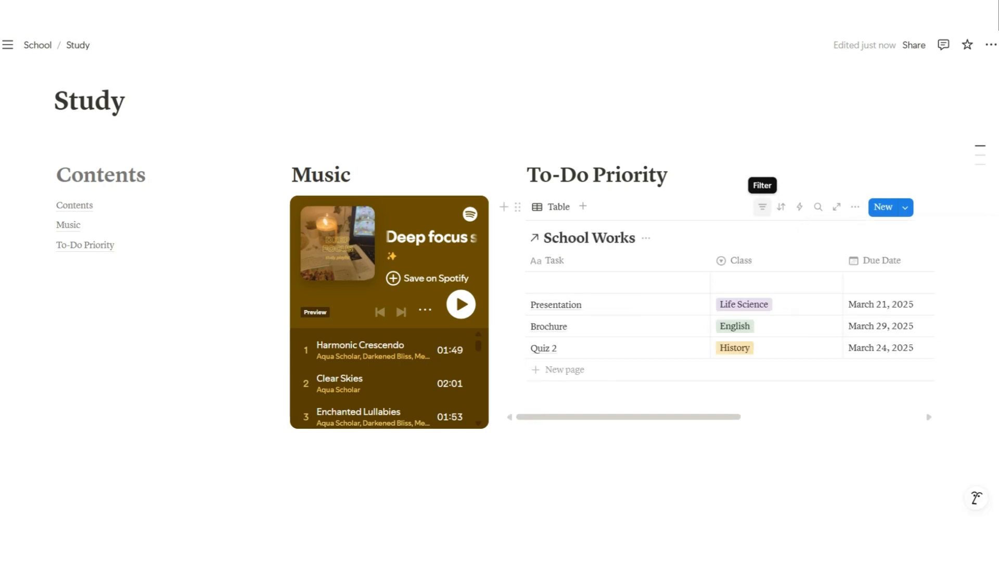
Filter the linked table by Due Date to show only tasks due this week
left_click(762, 207)
key("Down")
key("Down")
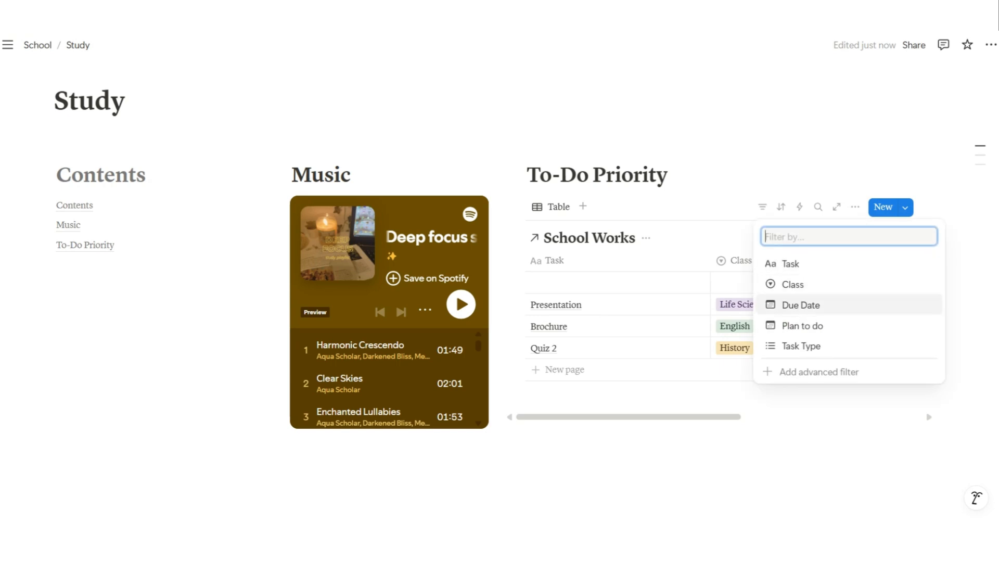
key("Return")
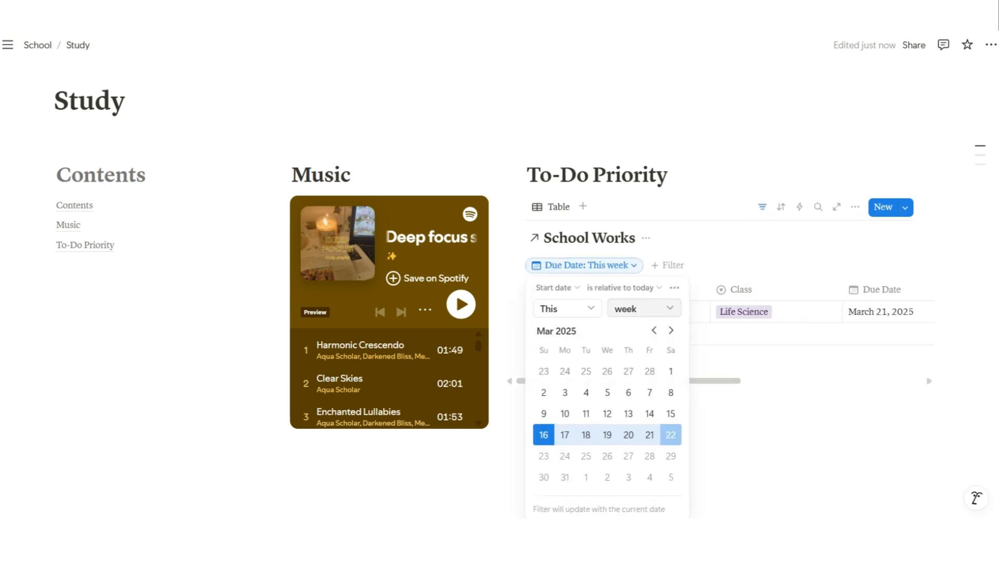
key("Escape")
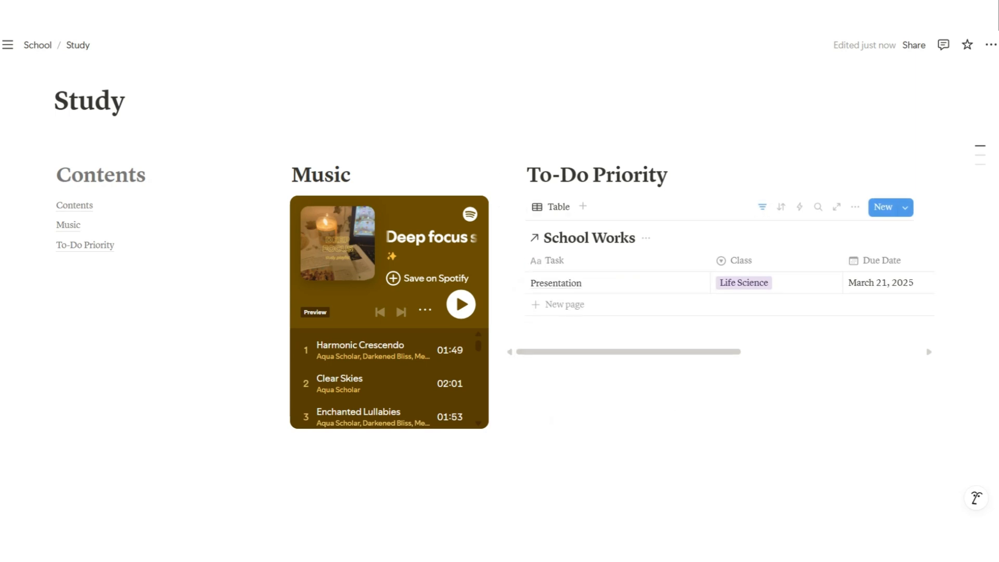
Give the Music heading pink text and a pink background
double_click(334, 175)
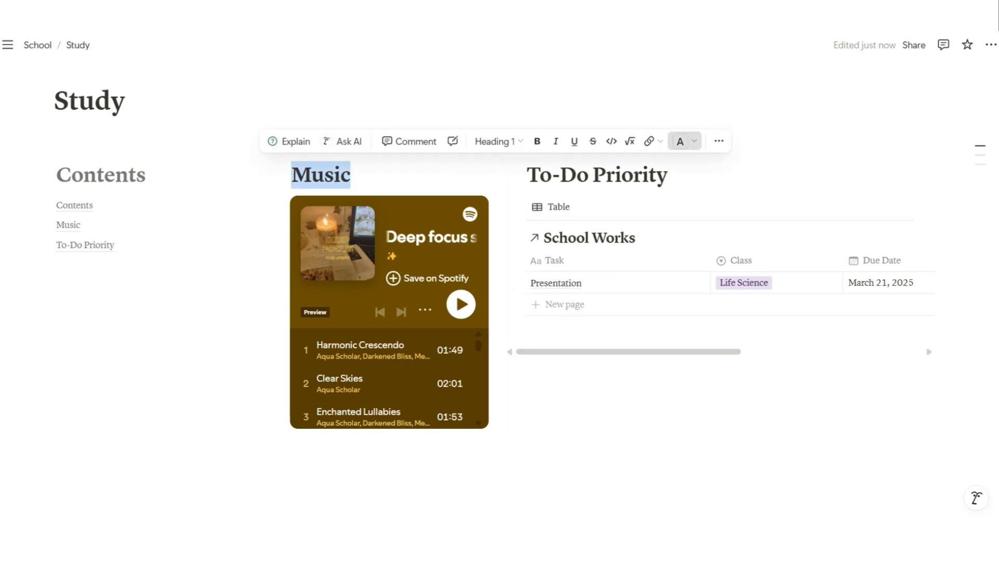
left_click(682, 141)
left_click(753, 251)
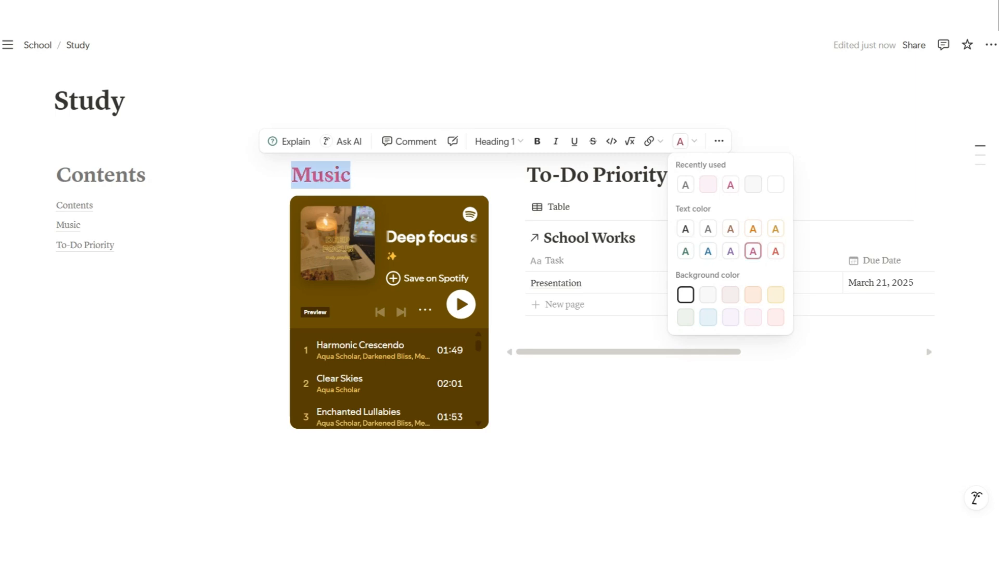
left_click(282, 175)
left_click(311, 175)
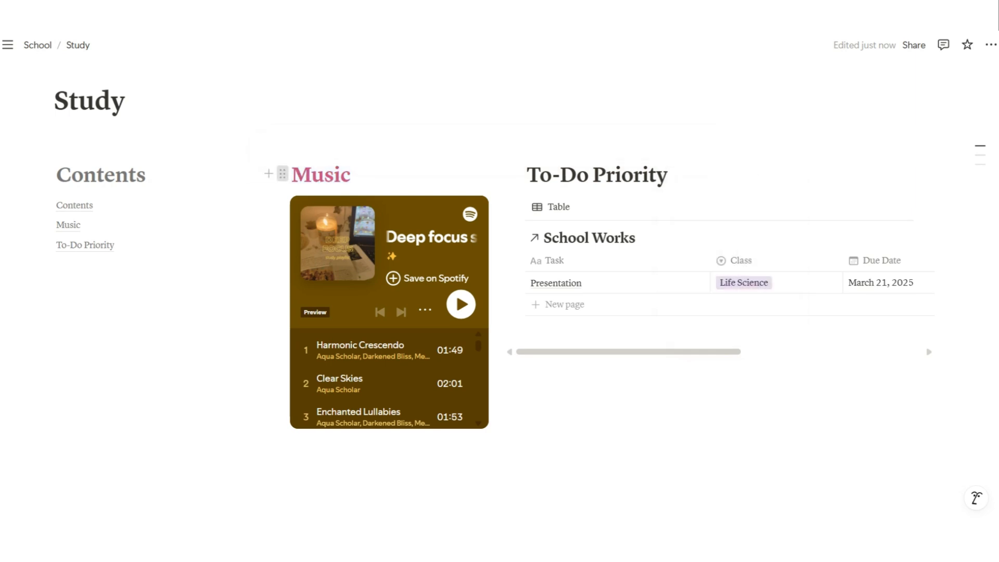
left_click(282, 174)
mouse_move(184, 269)
scroll(341, 411, "down", 3)
left_click(341, 410)
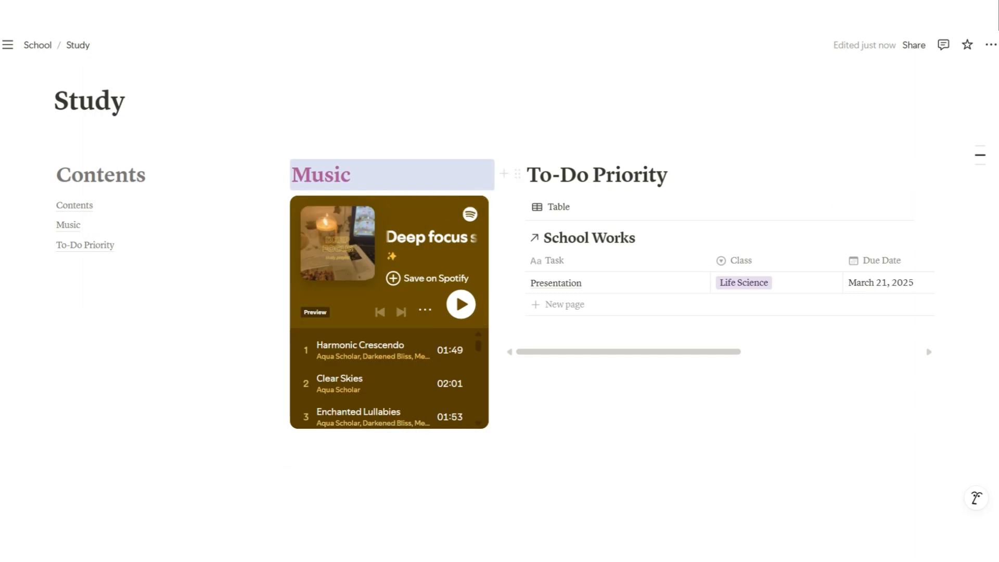
Give the To-Do Priority heading pink text and a pink background
left_click_drag(527, 175, 668, 176)
left_click(920, 141)
left_click(960, 251)
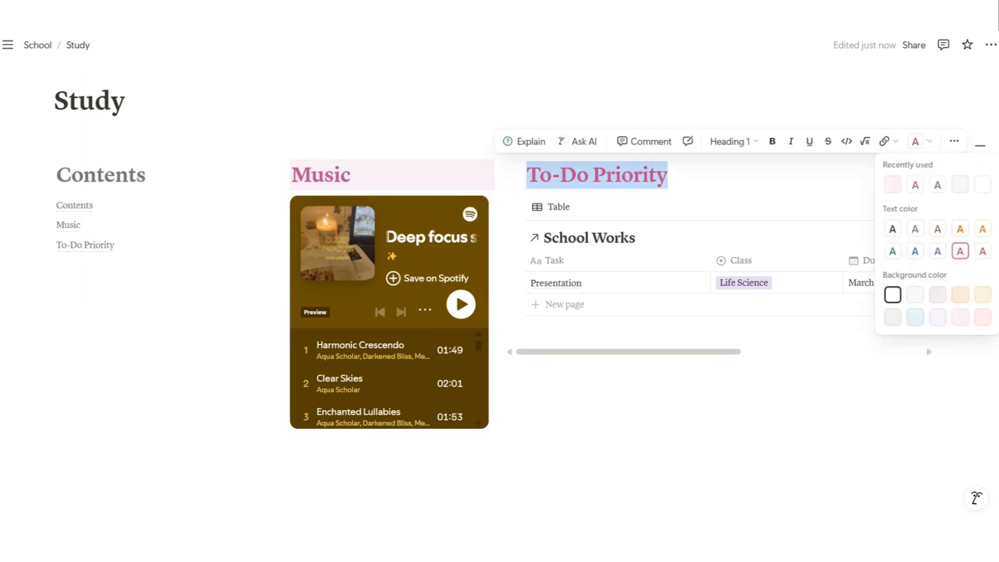
left_click(517, 174)
left_click(517, 174)
left_click(518, 174)
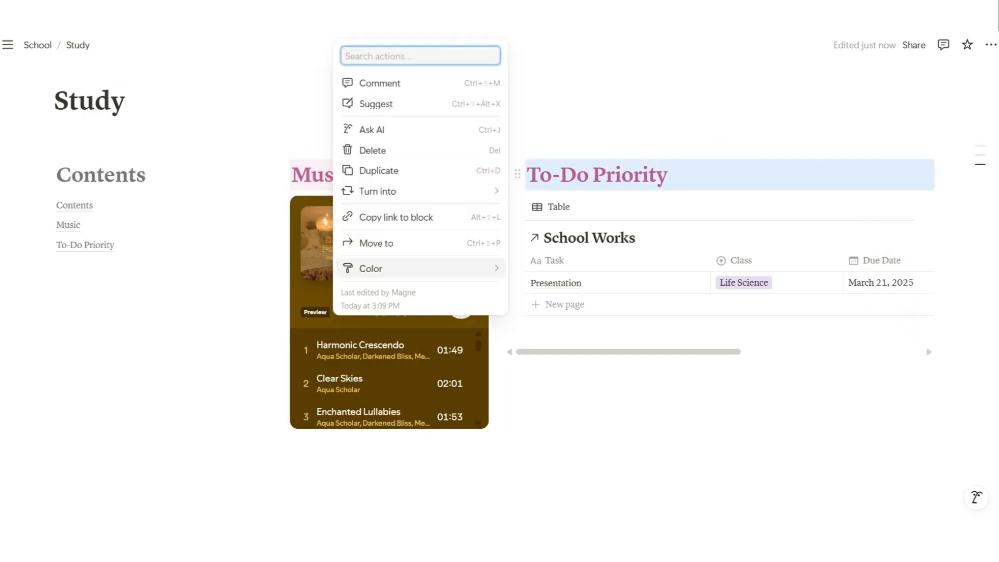
mouse_move(421, 268)
scroll(562, 390, "down", 4)
left_click(562, 411)
left_click(352, 175)
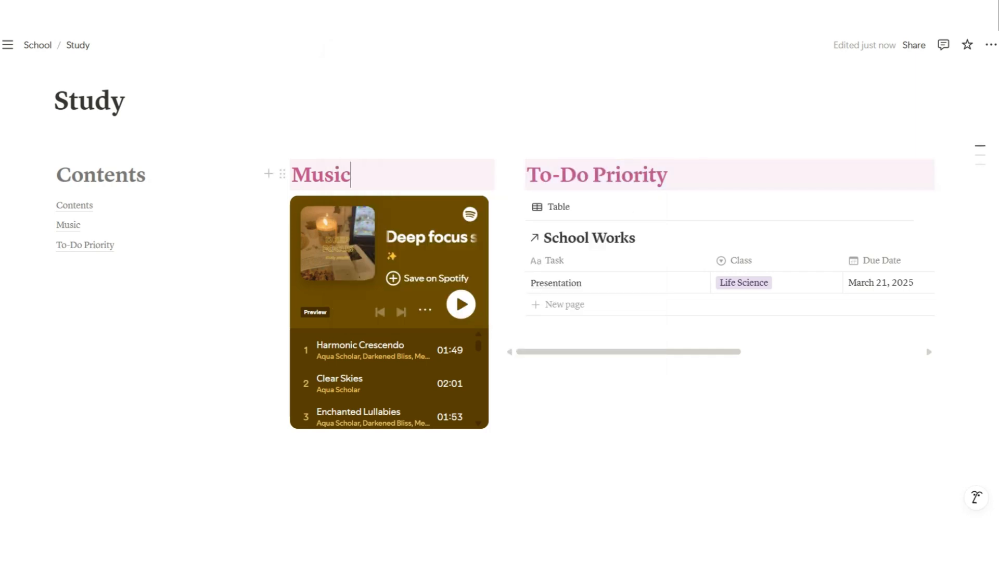
Add a Heading 1 'Study Area' below the columns, with an empty line after it
scroll(352, 174, "down", 1)
left_click(312, 397)
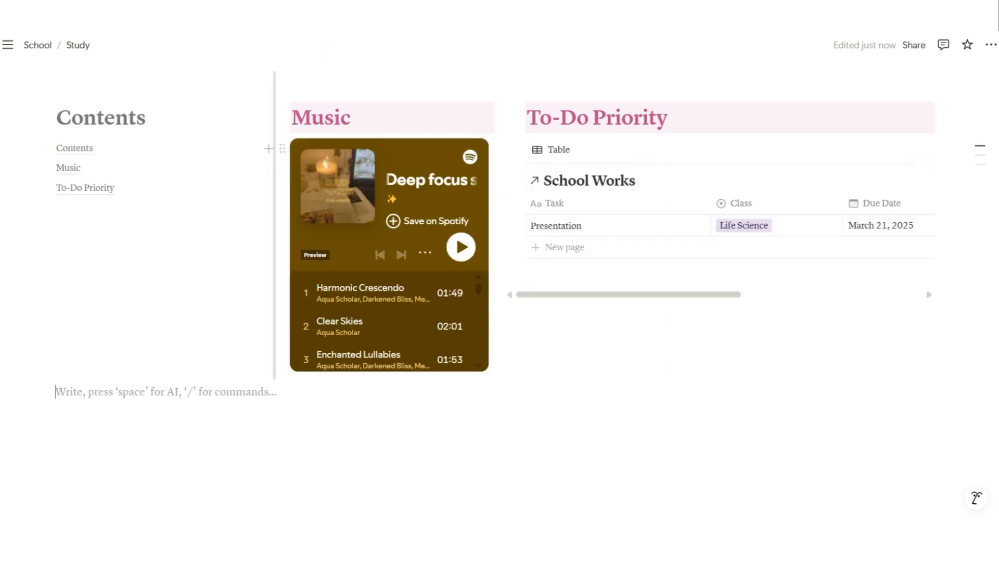
type("/")
left_click(203, 348)
type("Study Area")
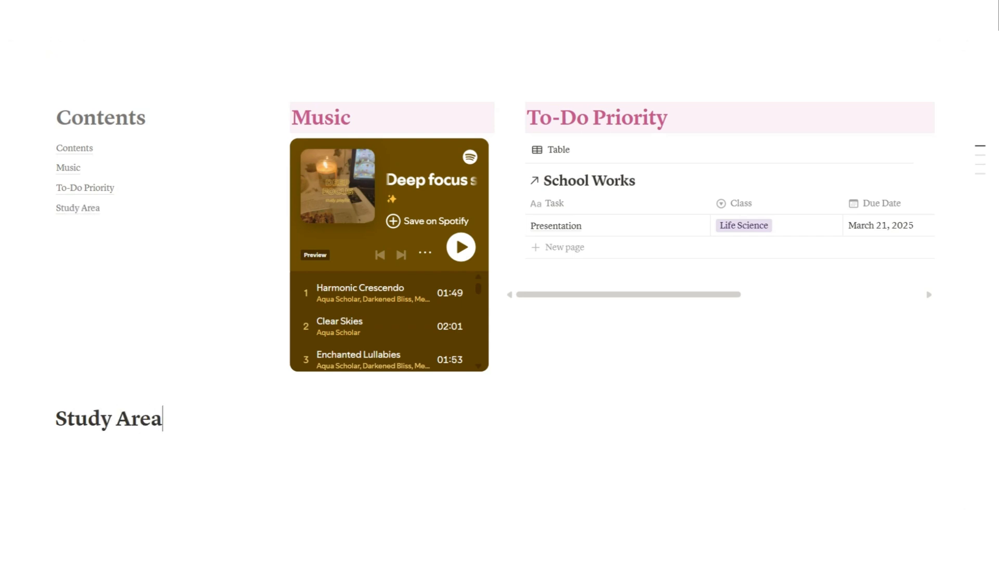
key("Return")
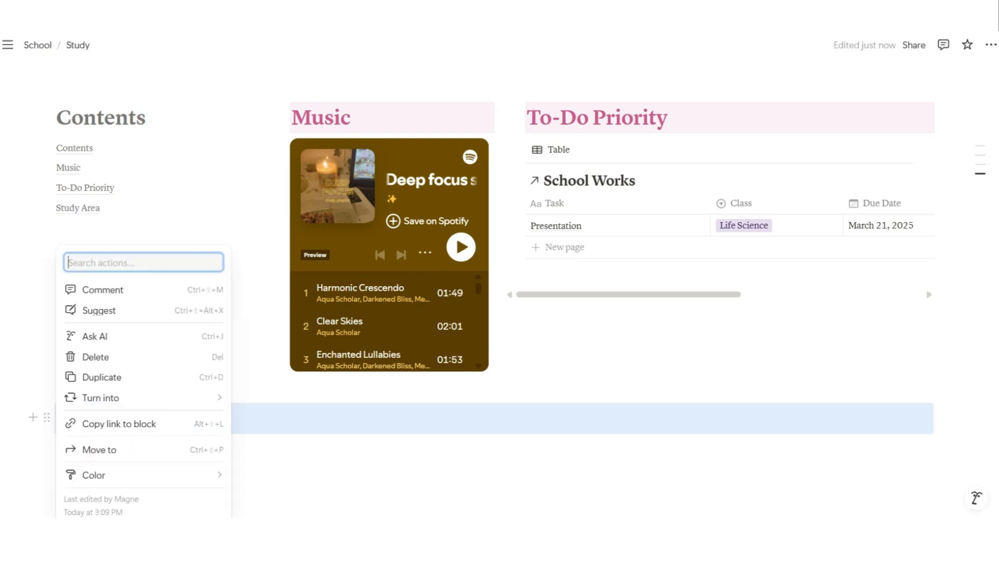
Color the Study Area heading pink (after trying red) with a pink background
left_click(46, 417)
left_click(93, 475)
left_click(276, 440)
left_click(46, 417)
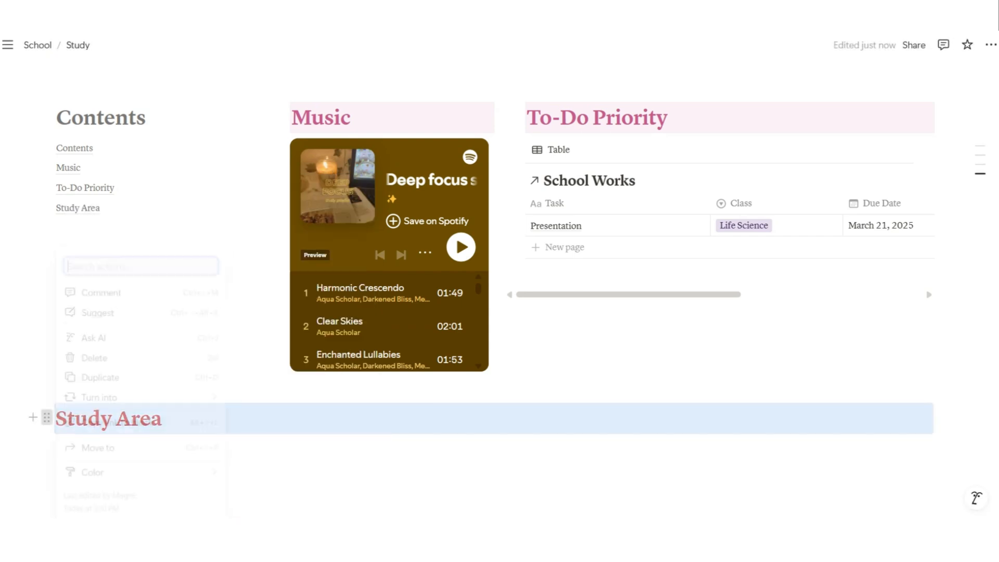
left_click(94, 475)
left_click(276, 419)
left_click(47, 417)
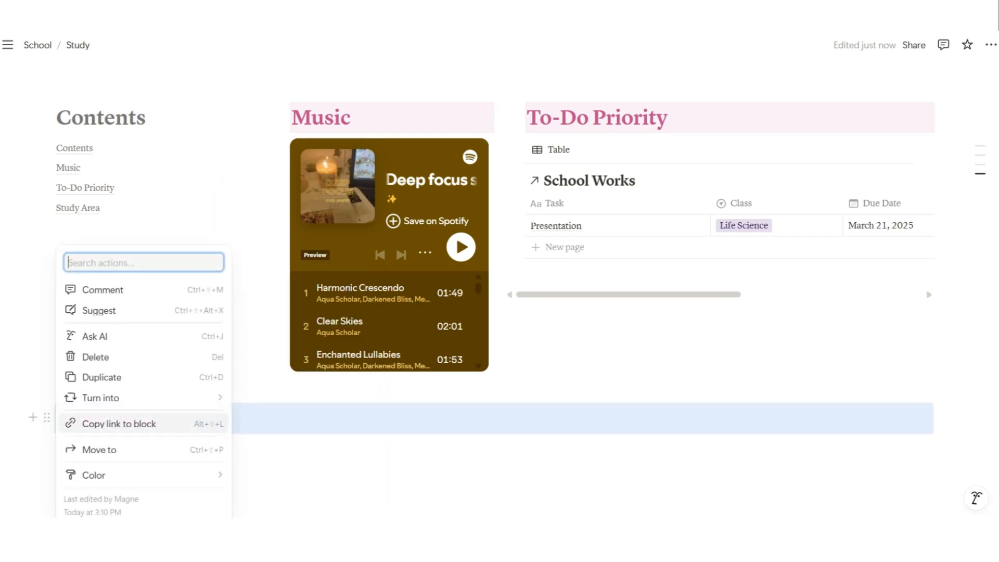
left_click(93, 475)
scroll(302, 365, "down", 3)
left_click(299, 489)
Reapply pink text color to the selected Study Area heading text
left_click_drag(163, 419, 56, 419)
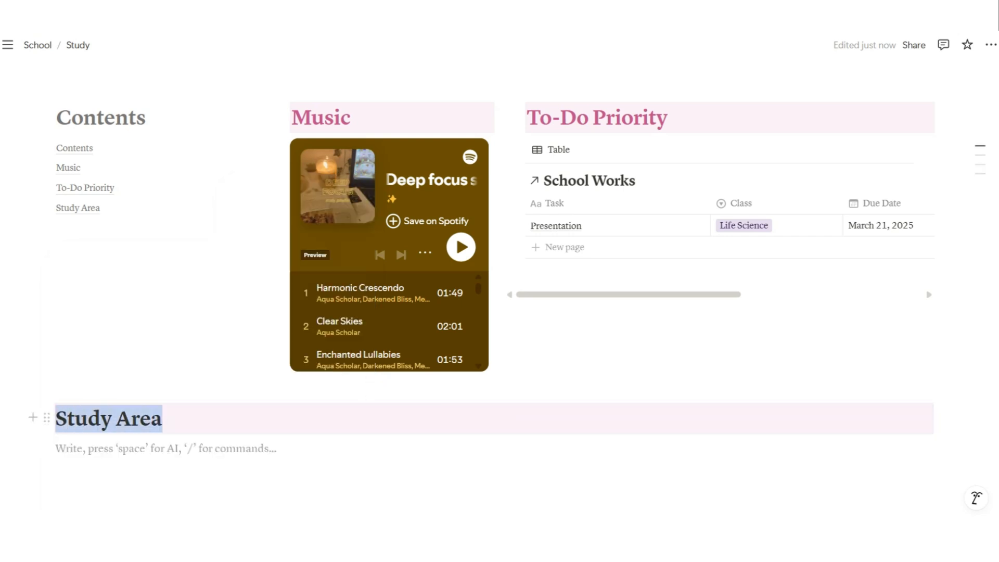
left_click(446, 385)
left_click(518, 287)
left_click(58, 448)
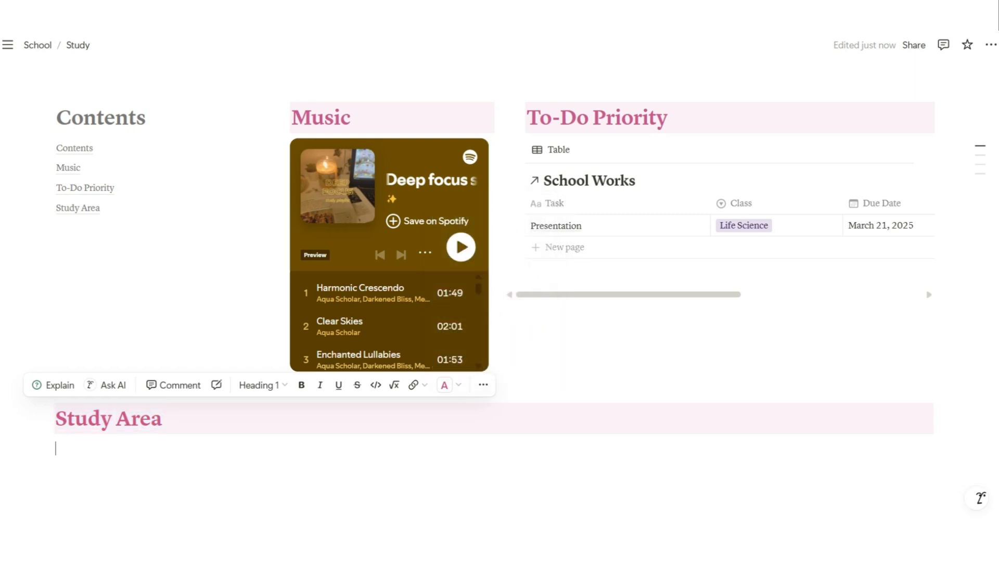
scroll(495, 365, "down", 2)
Write 'Timer' in the left column and 'Virtual Space' in the right column
type("/")
key("BackSpace")
key("Return")
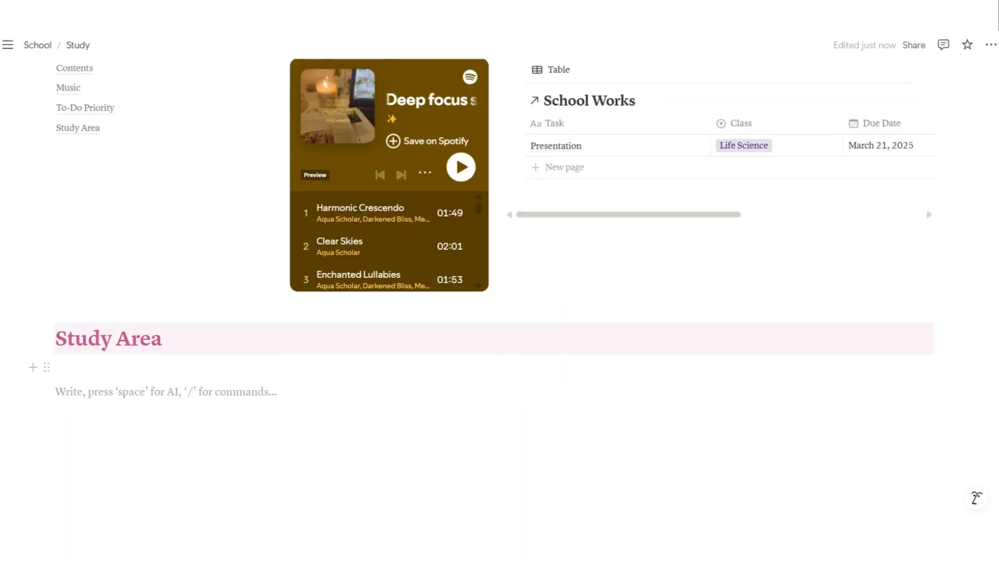
type("Ti")
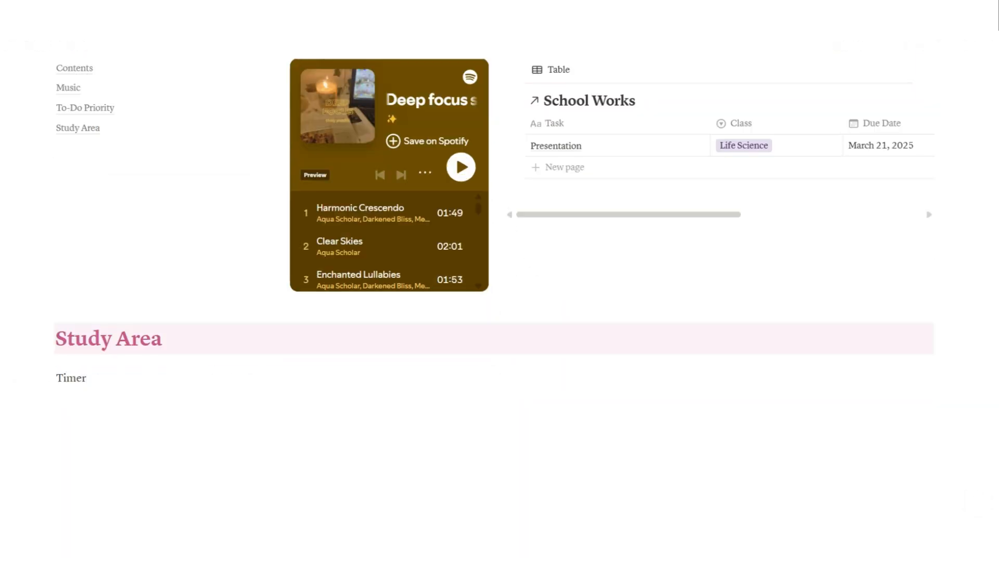
type("mer")
key("Return")
key("BackSpace")
left_click(621, 378)
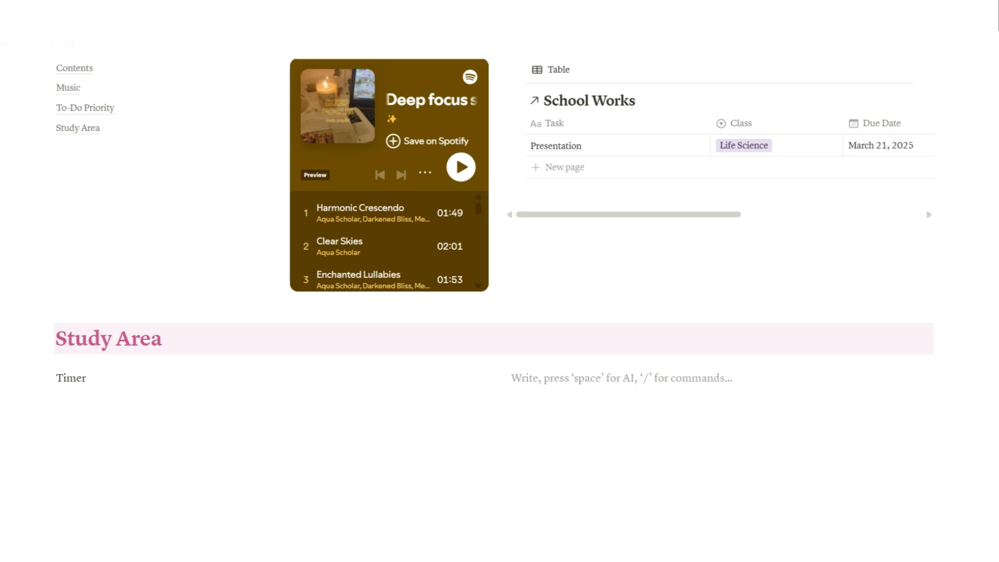
type("Virtual Space")
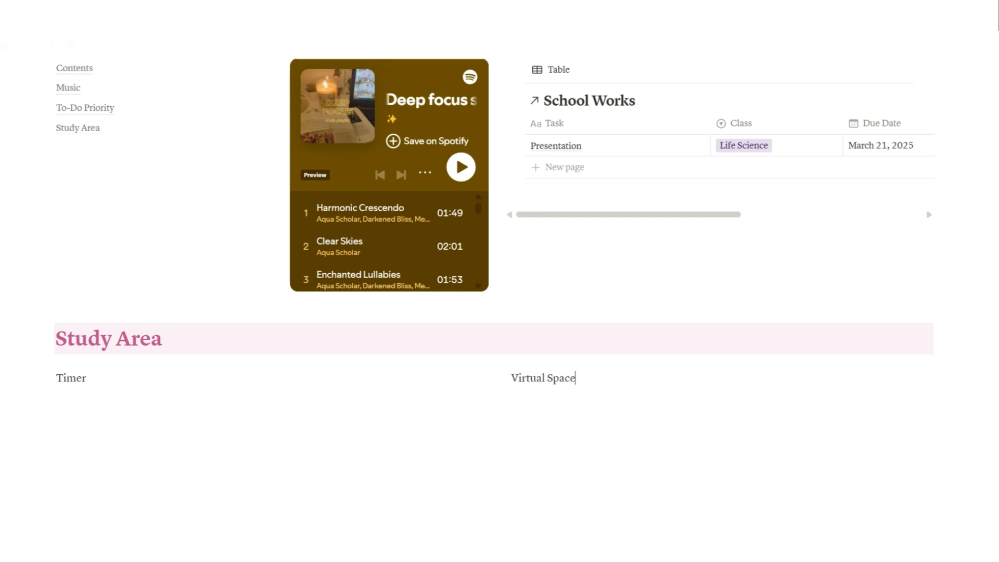
Turn the Timer and Virtual Space lines into subheadings
left_click(47, 377)
mouse_move(101, 390)
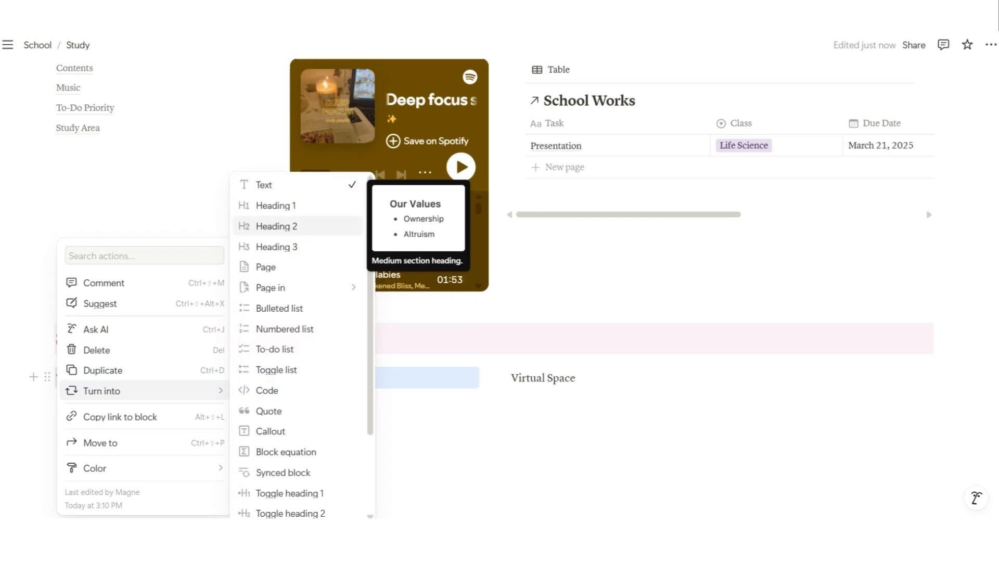
left_click(276, 226)
left_click(502, 377)
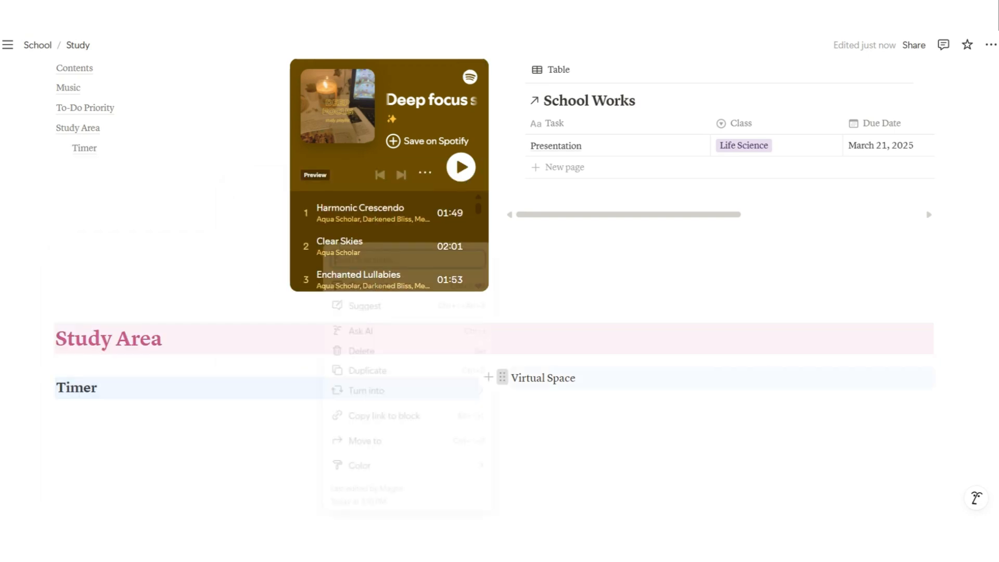
mouse_move(442, 390)
left_click(541, 246)
scroll(541, 312, "down", 1)
left_click(156, 392)
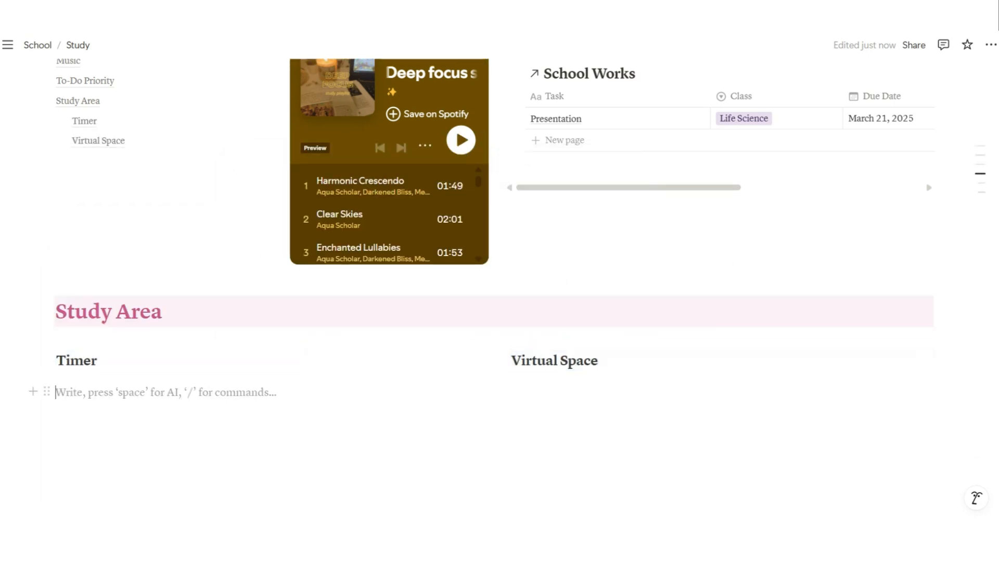
type("/e")
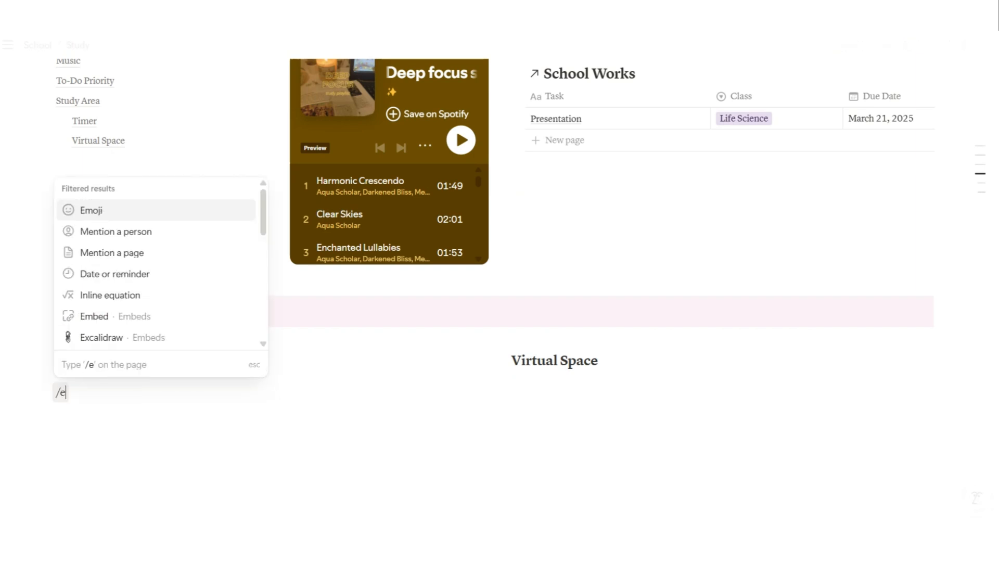
key("Down")
key("Down")
key("Down")
key("Down")
key("Down")
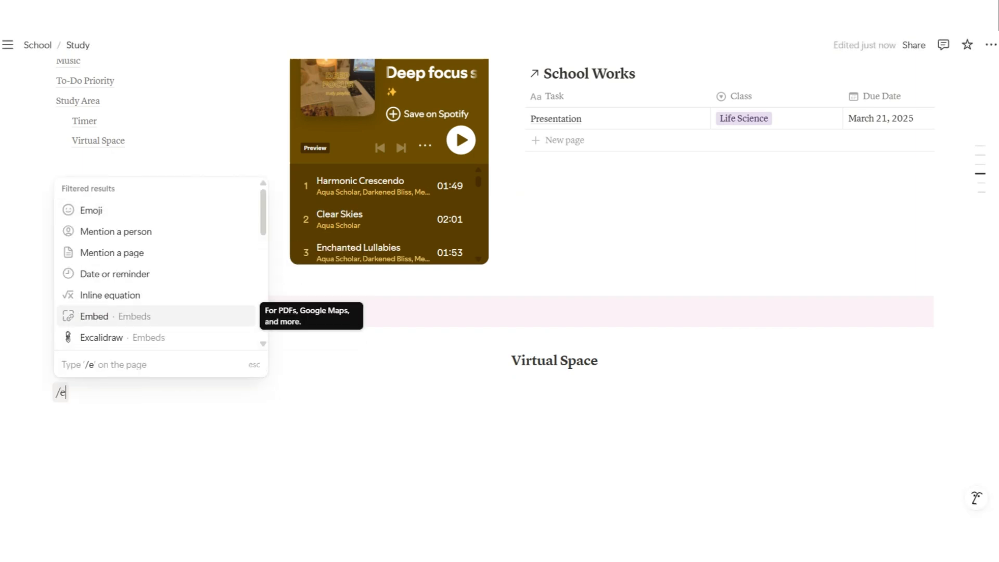
key("Return")
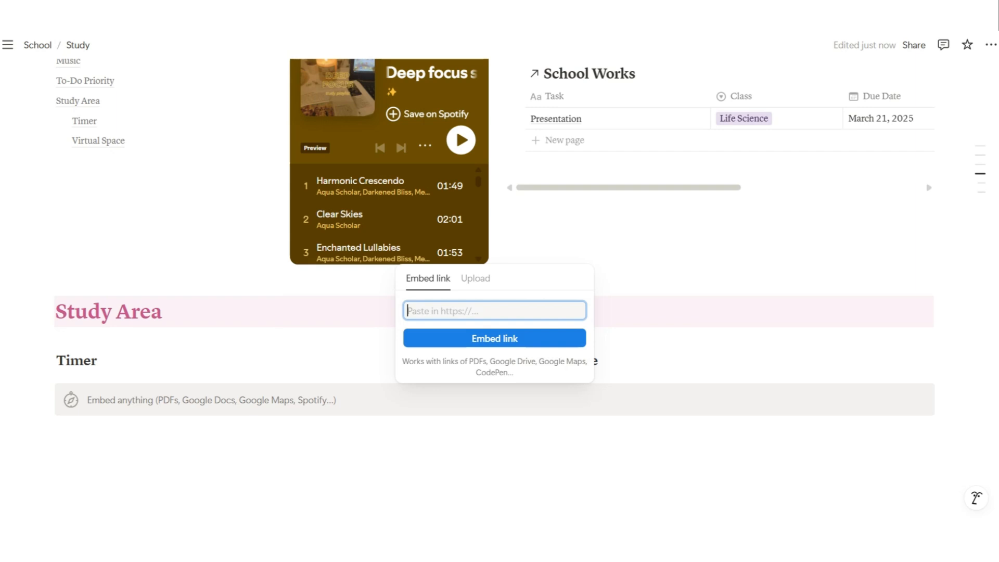
type("https://v1.lifeat.io/")
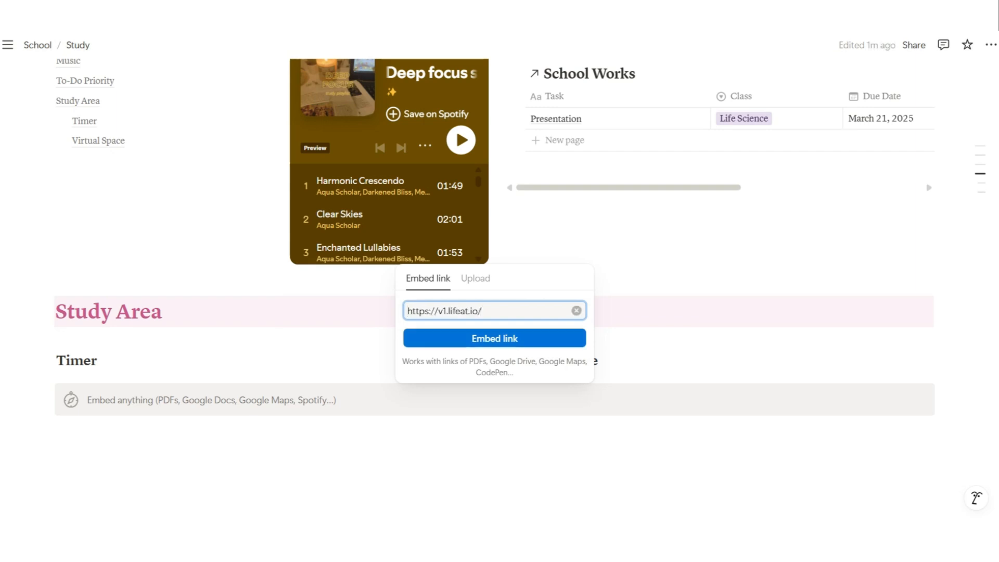
key("Return")
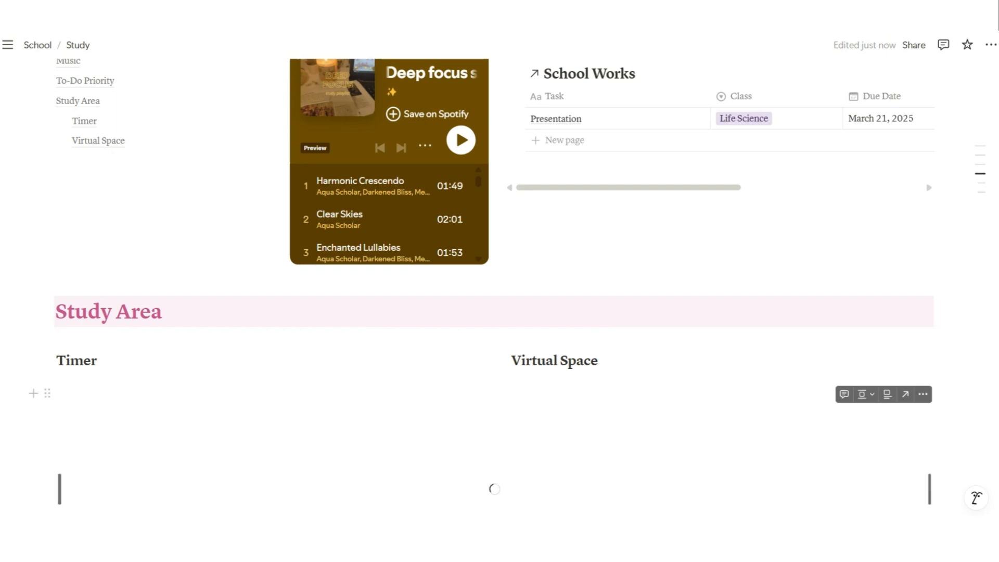
Make the LifeAt embed taller and collapse its sidebar, leaving the Pomodoro timer
scroll(494, 312, "down", 3)
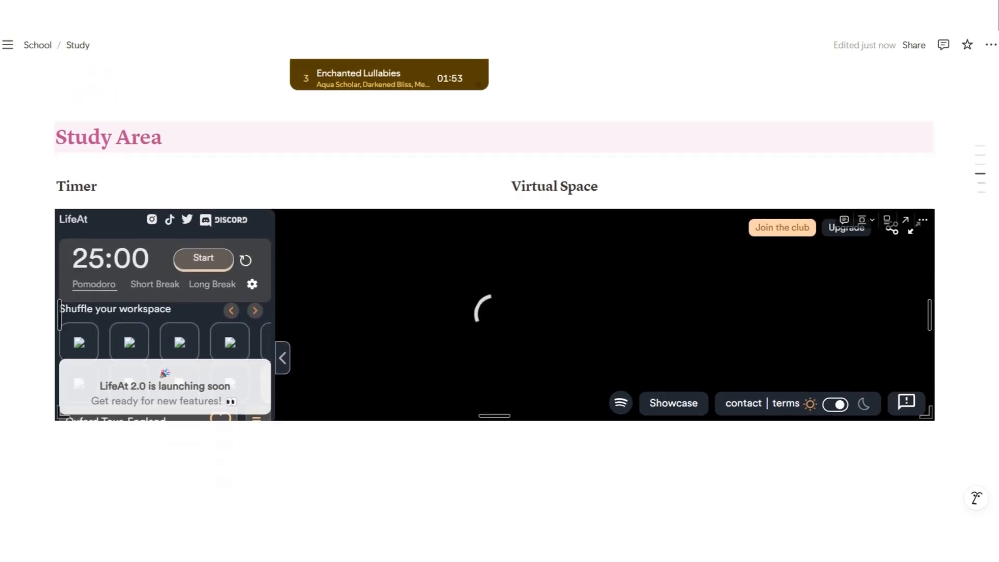
scroll(494, 312, "down", 1)
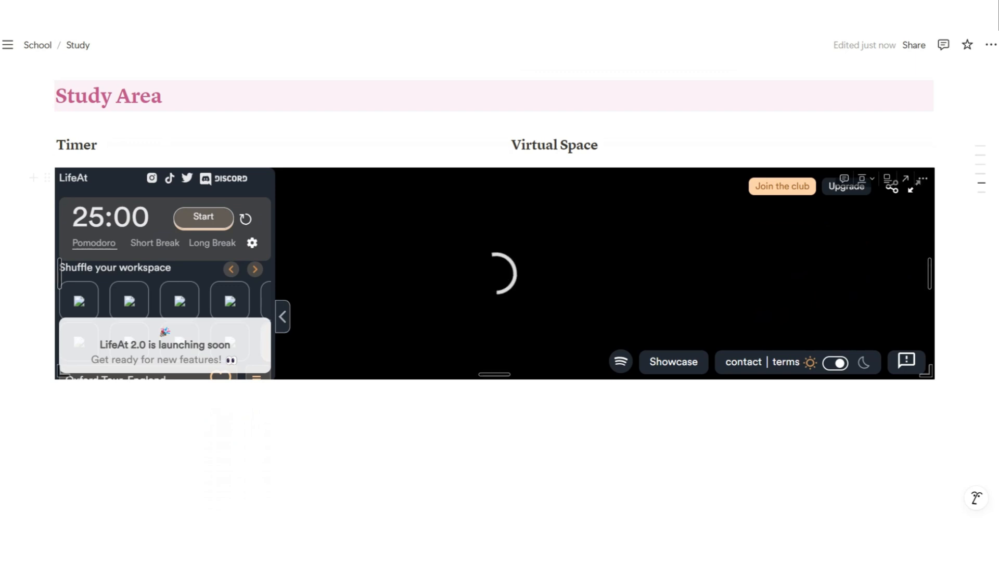
scroll(494, 313, "down", 3)
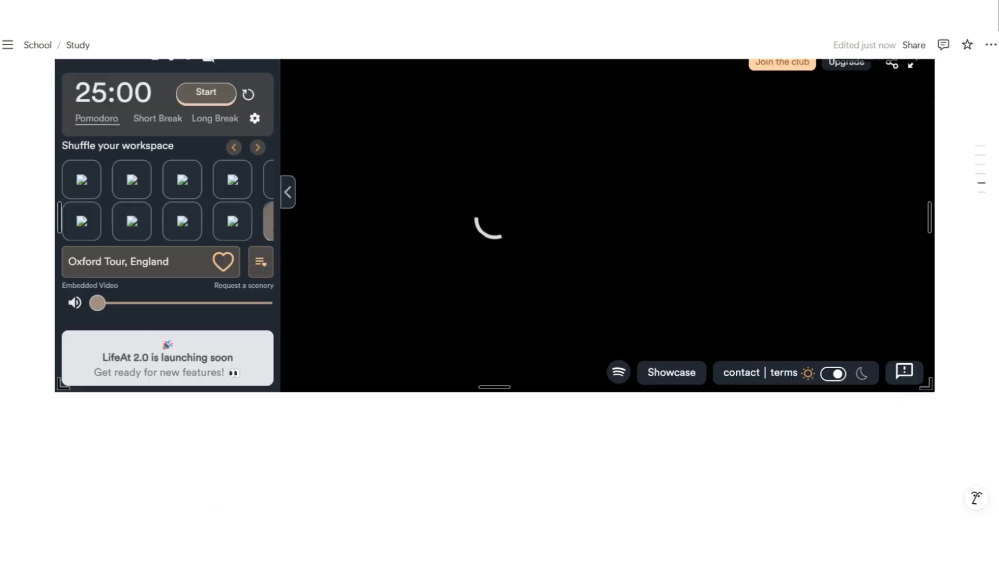
scroll(494, 312, "down", 1)
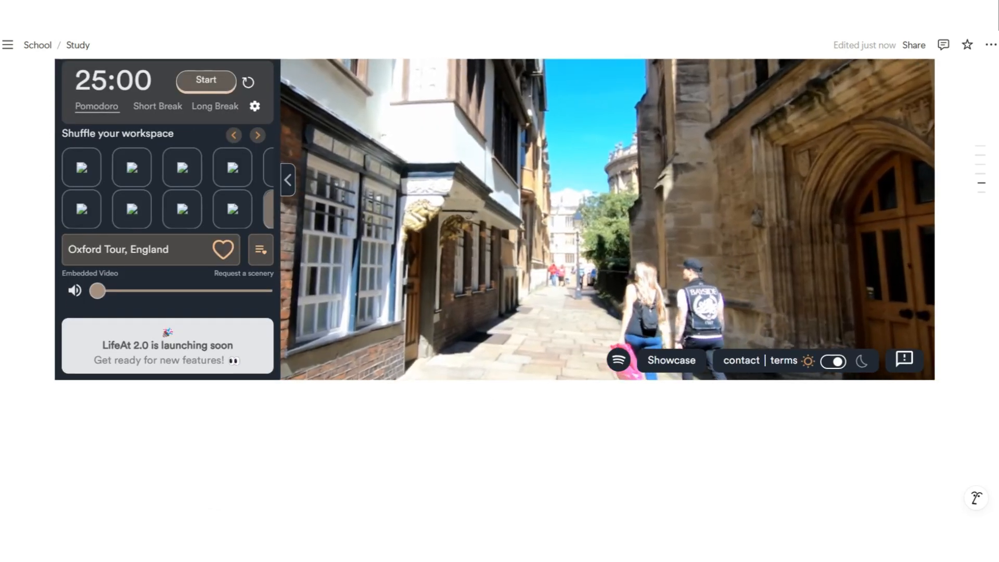
left_click_drag(495, 374, 494, 486)
scroll(495, 274, "up", 2)
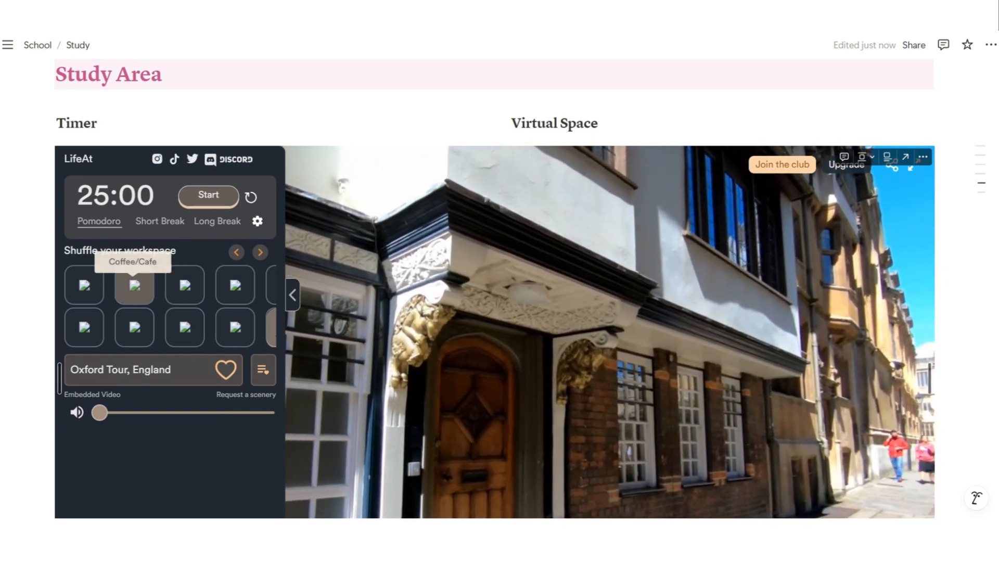
left_click(292, 295)
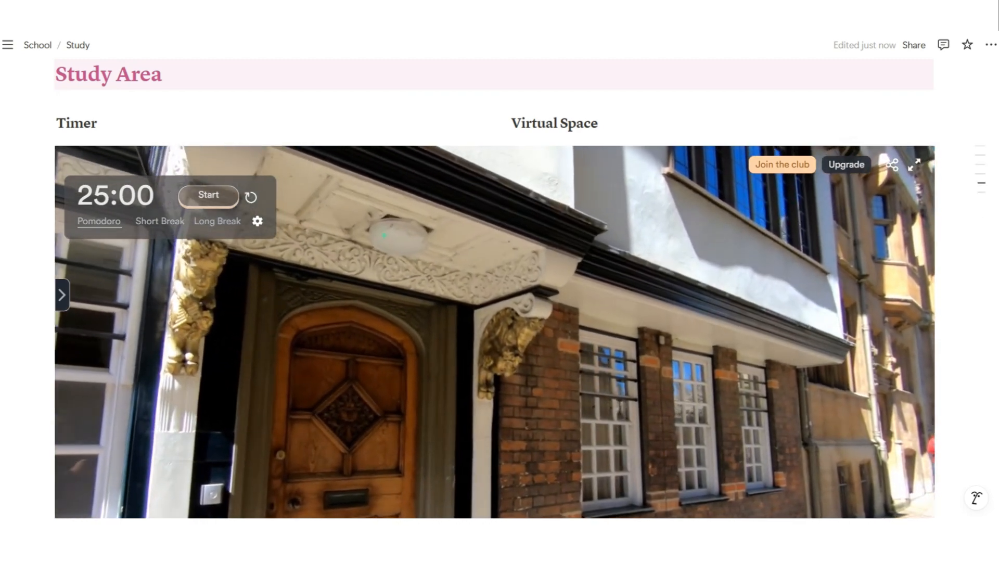
scroll(494, 286, "down", 3)
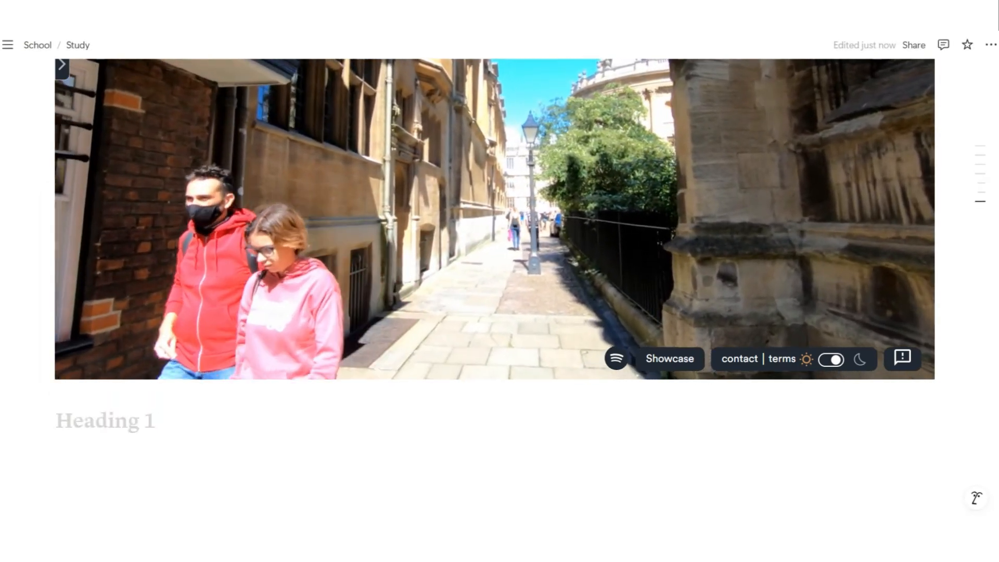
Title the heading 'Whiteboard' and embed the pasted whiteboard link beneath it
type("Whiteboard")
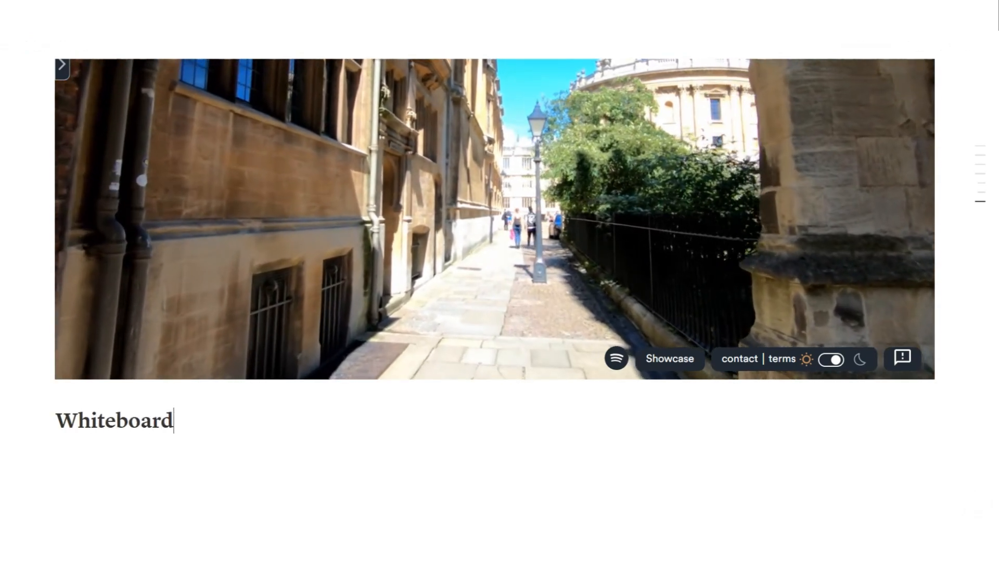
key("Return")
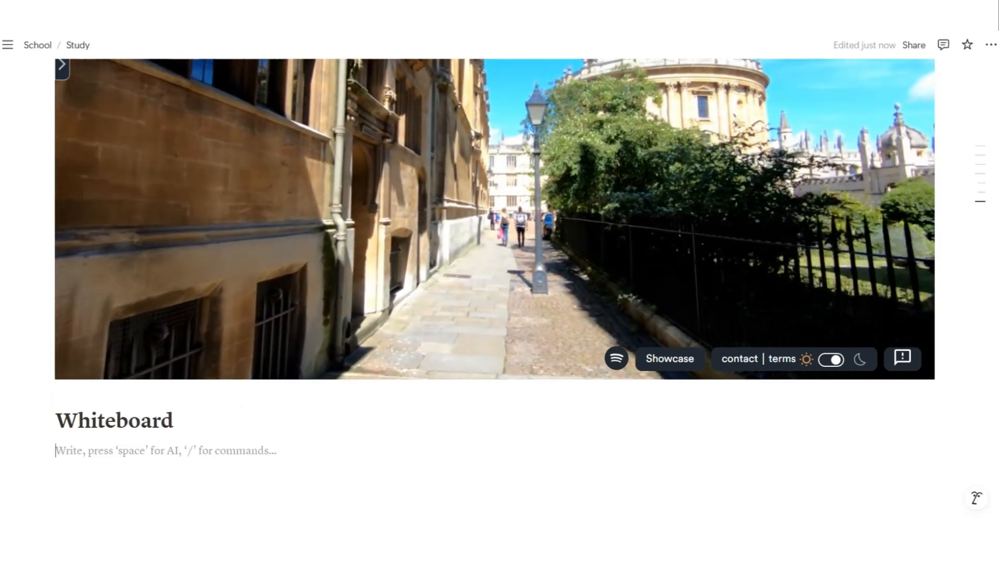
type("/e")
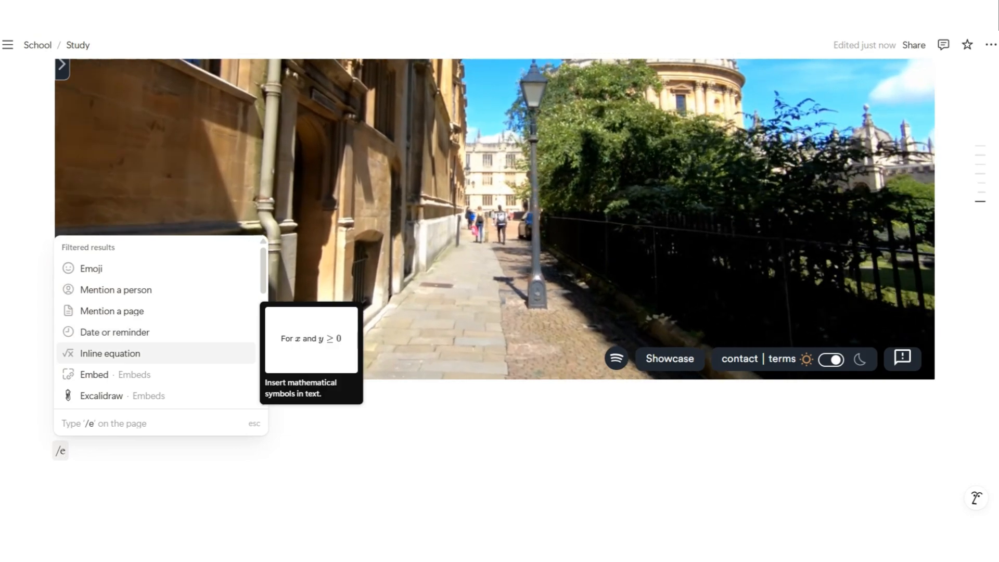
type("m")
key("Down")
key("Down")
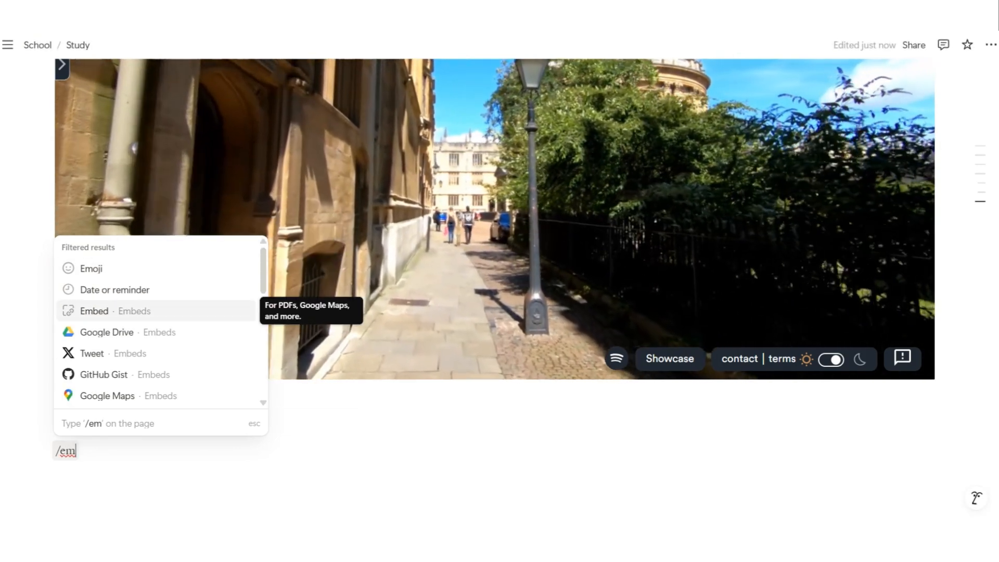
key("Return")
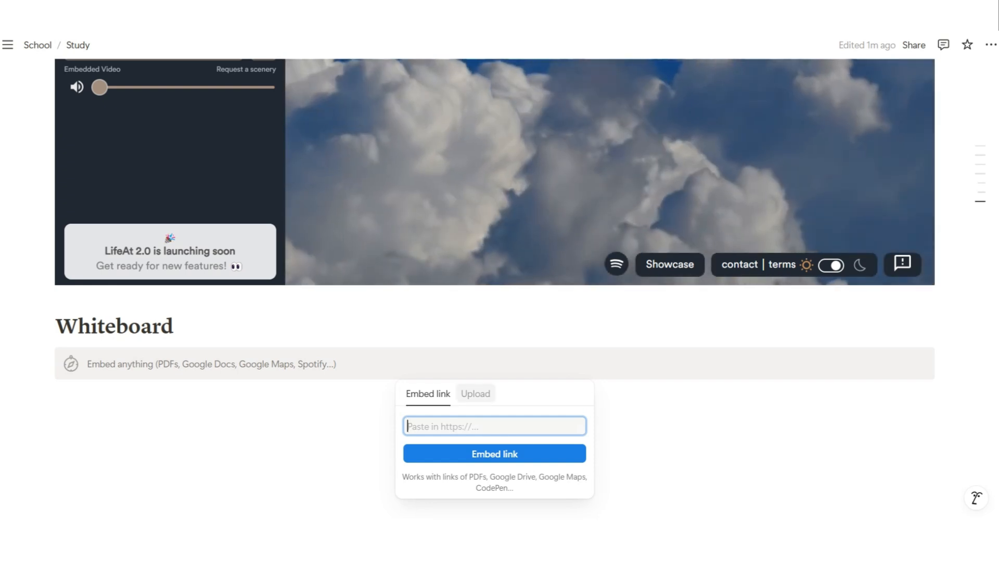
type("https://app.lifeat.io/")
key("Return")
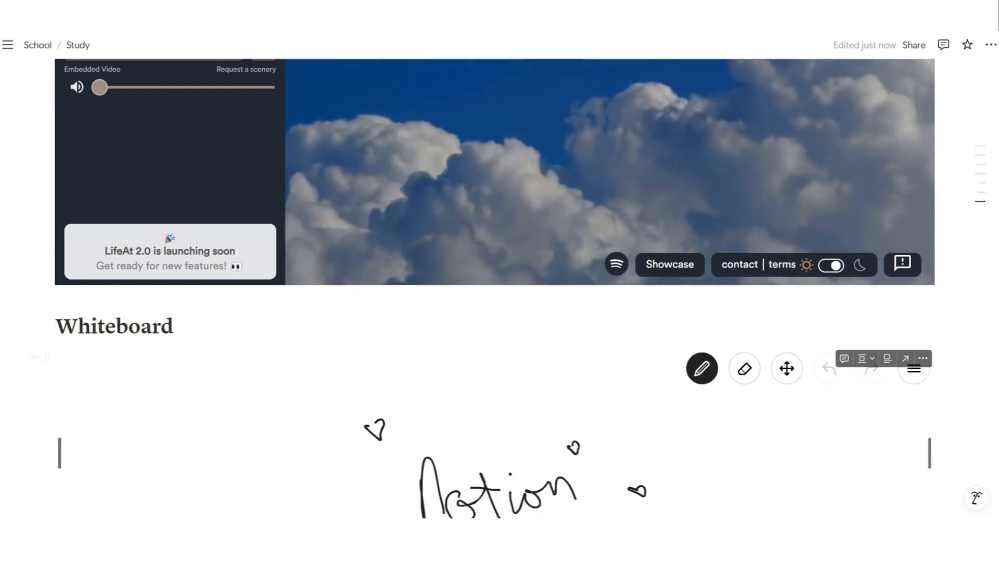
Select the pencil and drag the whiteboard embed taller
scroll(671, 377, "down", 5)
scroll(642, 409, "up", 1)
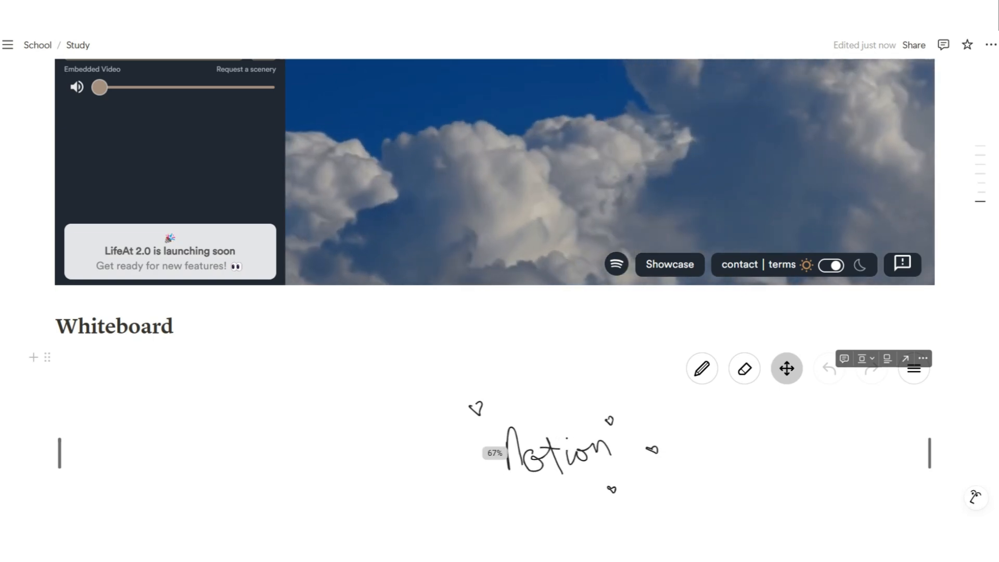
scroll(495, 453, "up", 5)
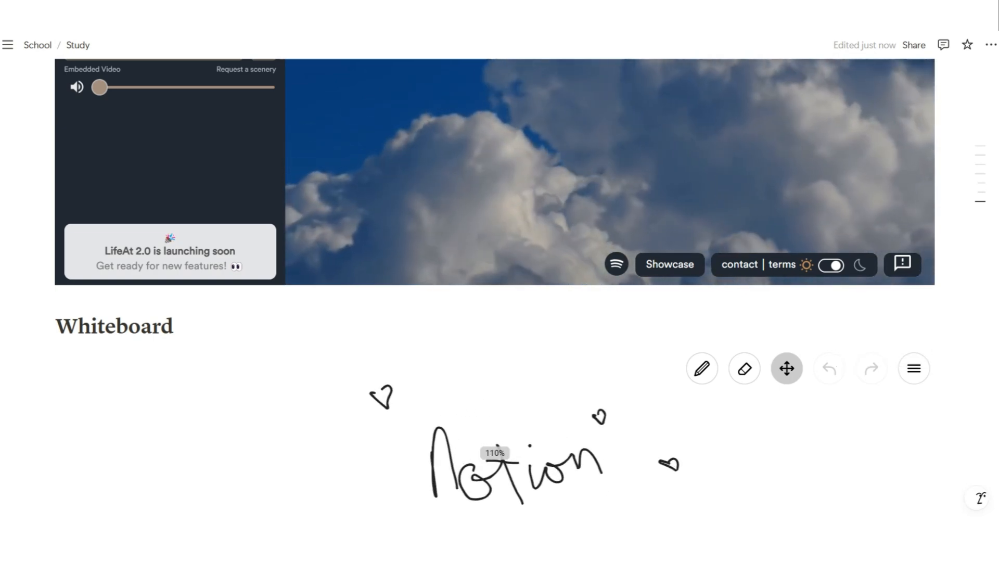
scroll(494, 313, "down", 3)
left_click(494, 374)
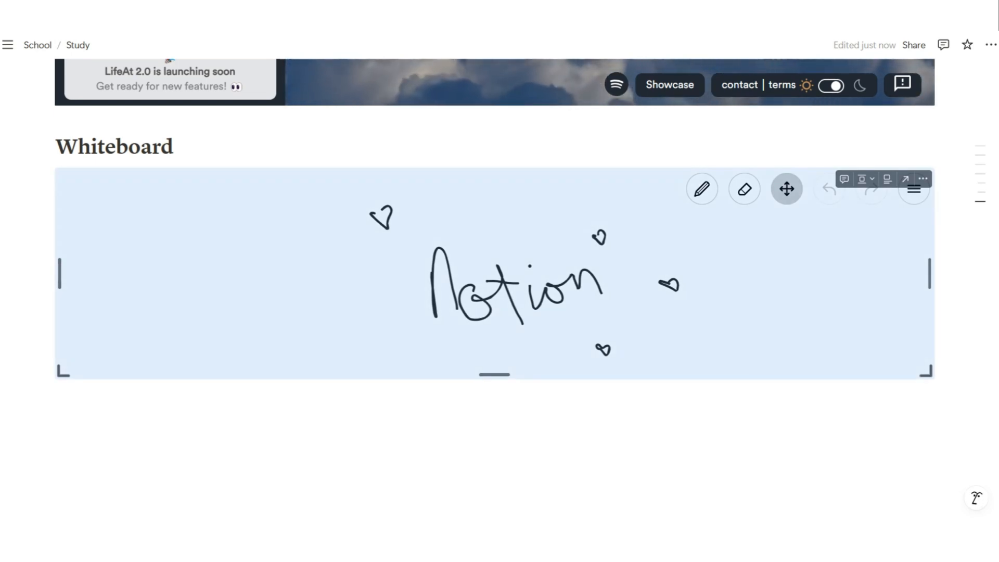
left_click(702, 189)
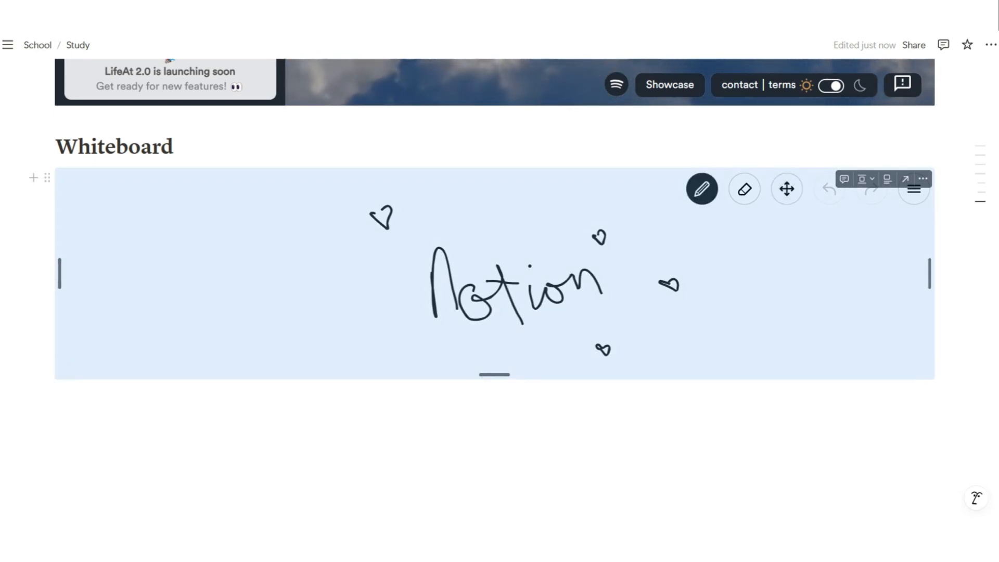
left_click_drag(494, 374, 494, 480)
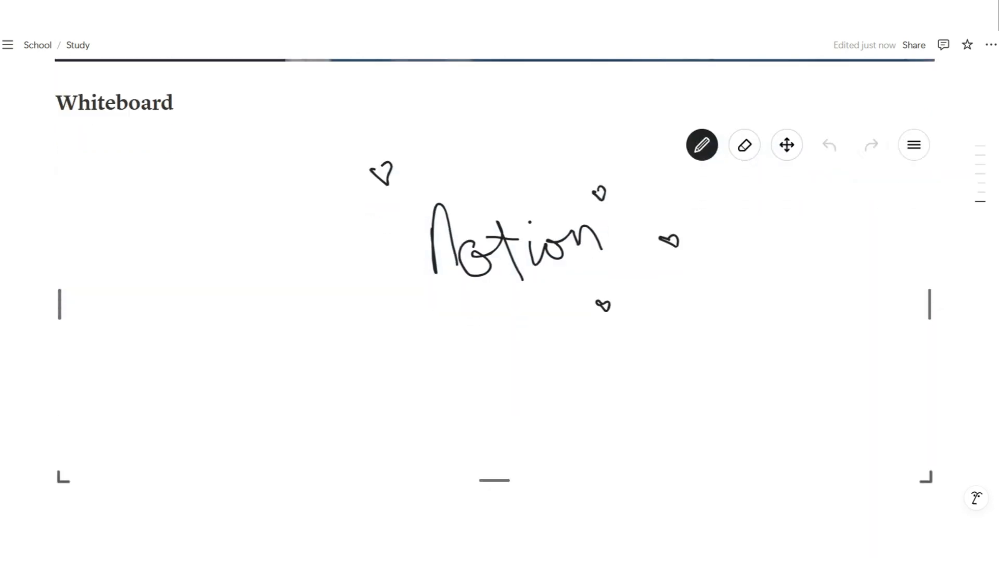
Erase the Notion lettering and hearts, then return to the pencil
scroll(494, 313, "down", 1)
left_click(744, 85)
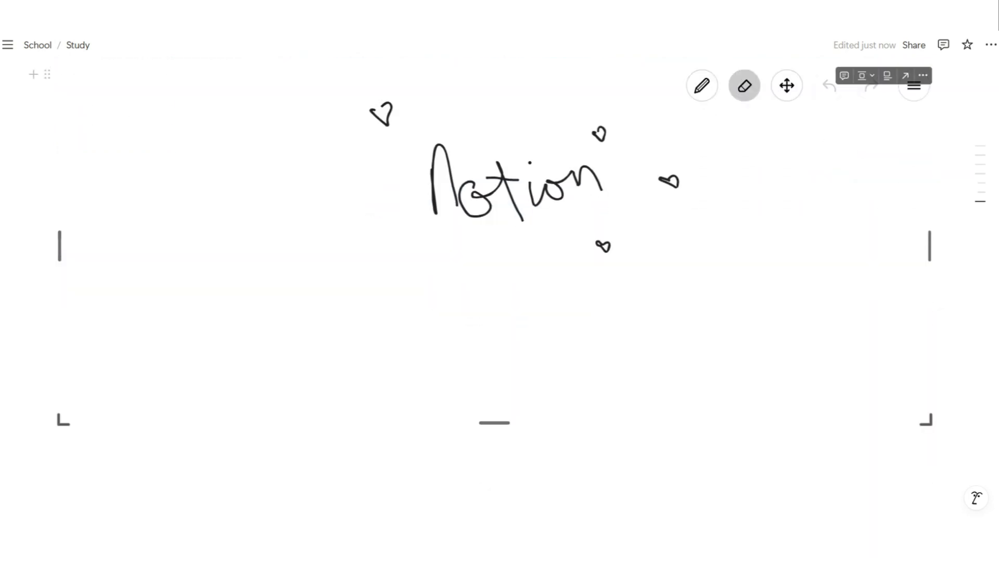
mouse_move(671, 181)
left_mouse_down()
mouse_move(588, 180)
mouse_move(382, 114)
left_mouse_up()
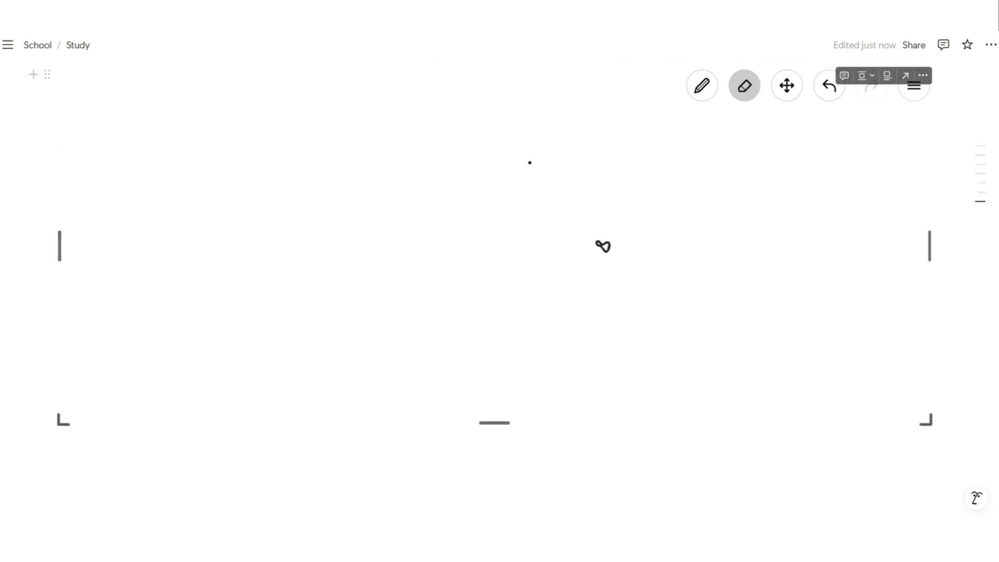
left_click(702, 86)
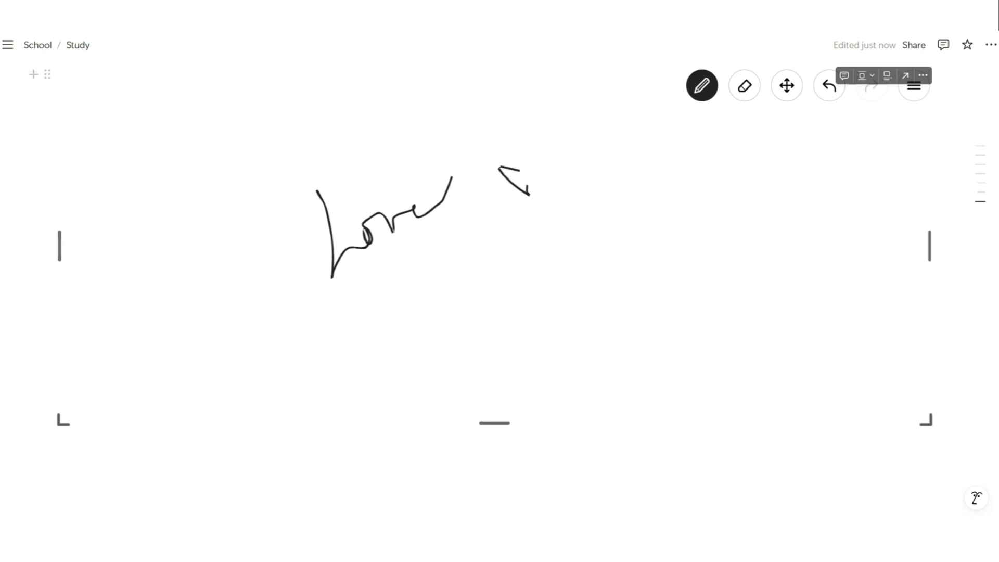
scroll(509, 140, "up", 1)
scroll(957, 208, "up", 2)
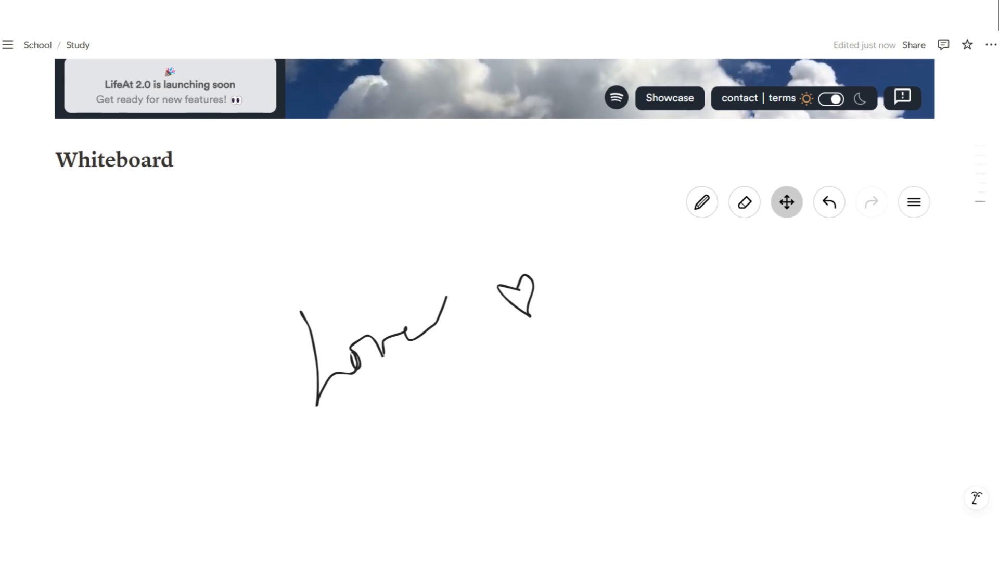
mouse_move(978, 160)
scroll(520, 151, "up", 12)
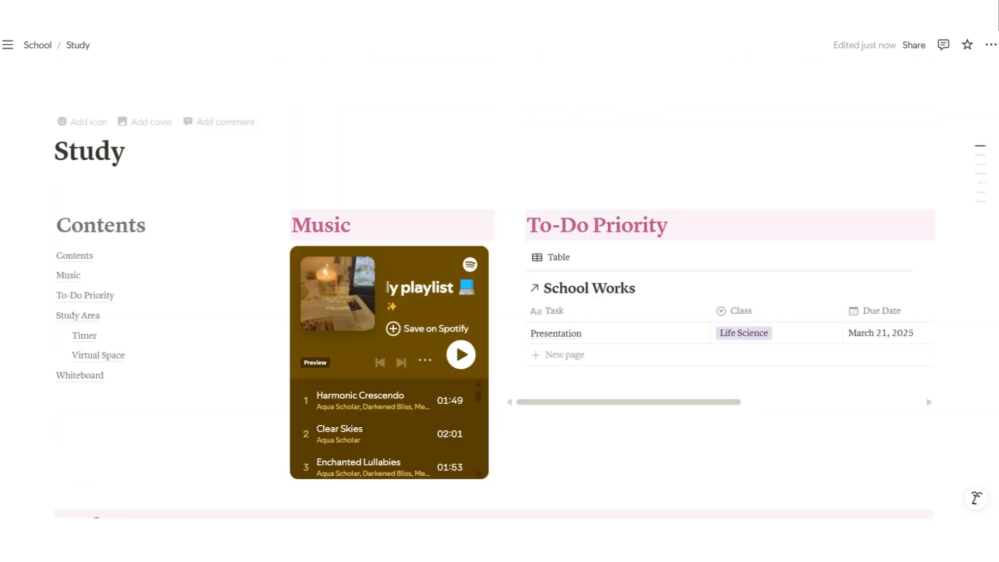
Give Study a brain emoji icon from the School page, then open Important Files
left_click(37, 44)
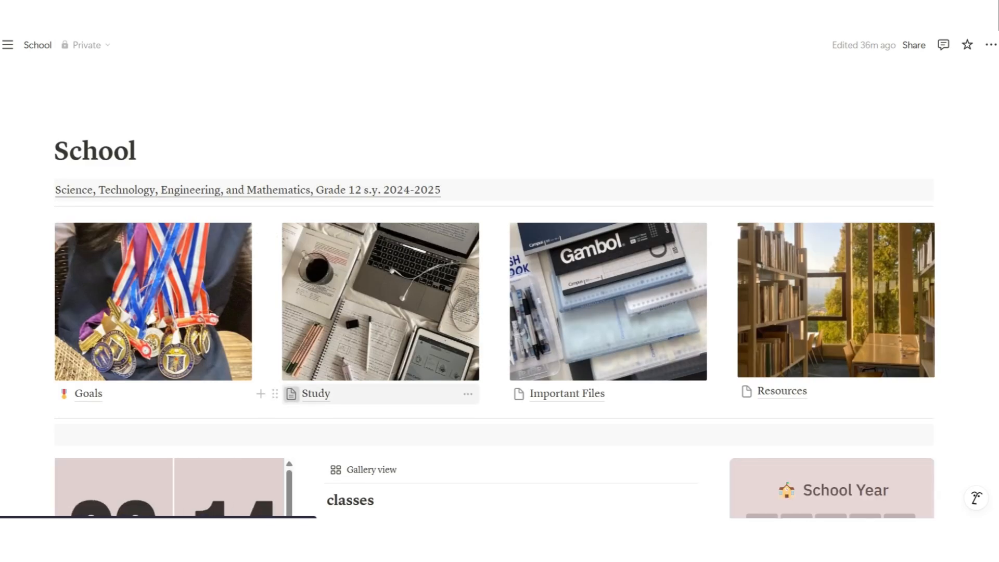
left_click(290, 394)
type("bra")
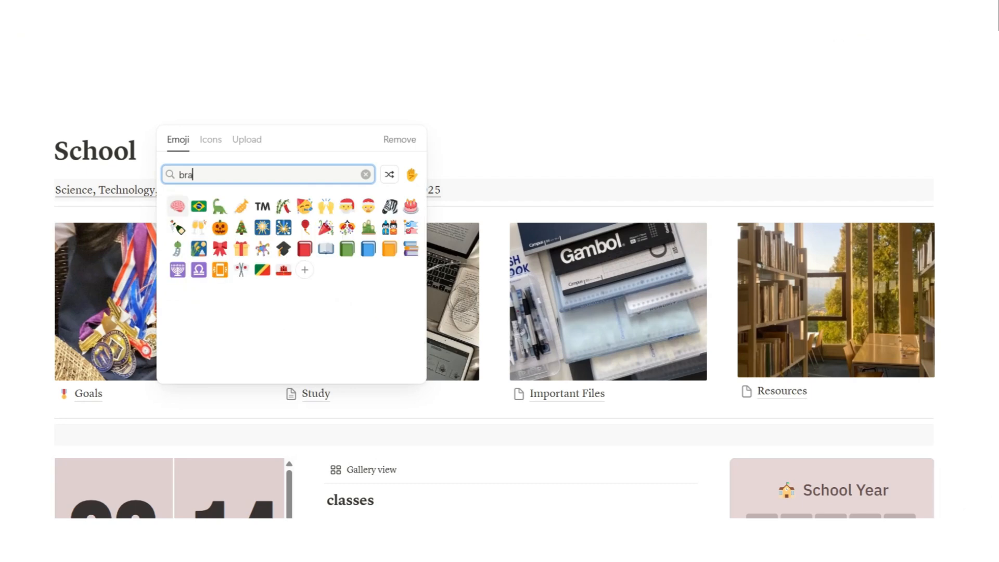
key("Return")
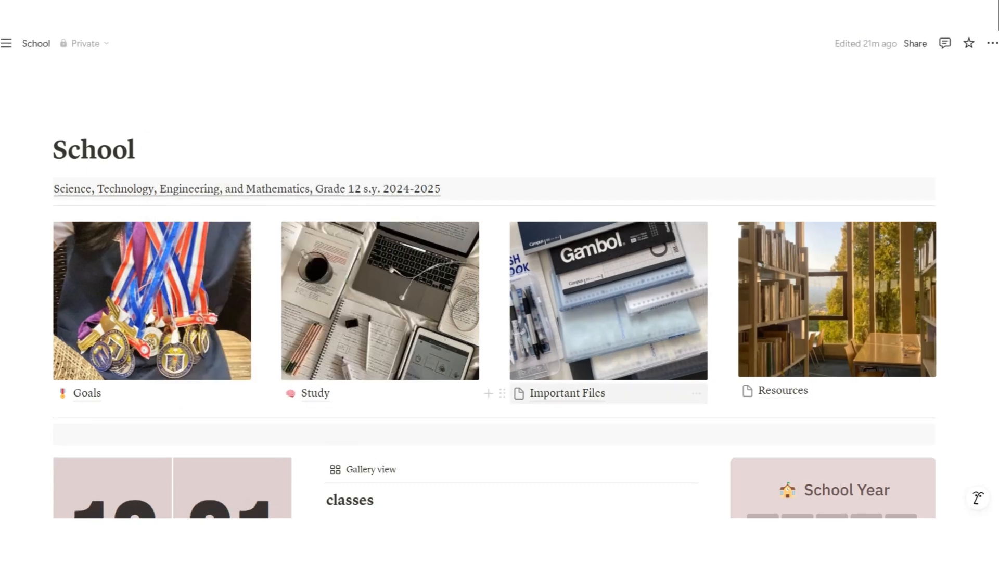
left_click(567, 393)
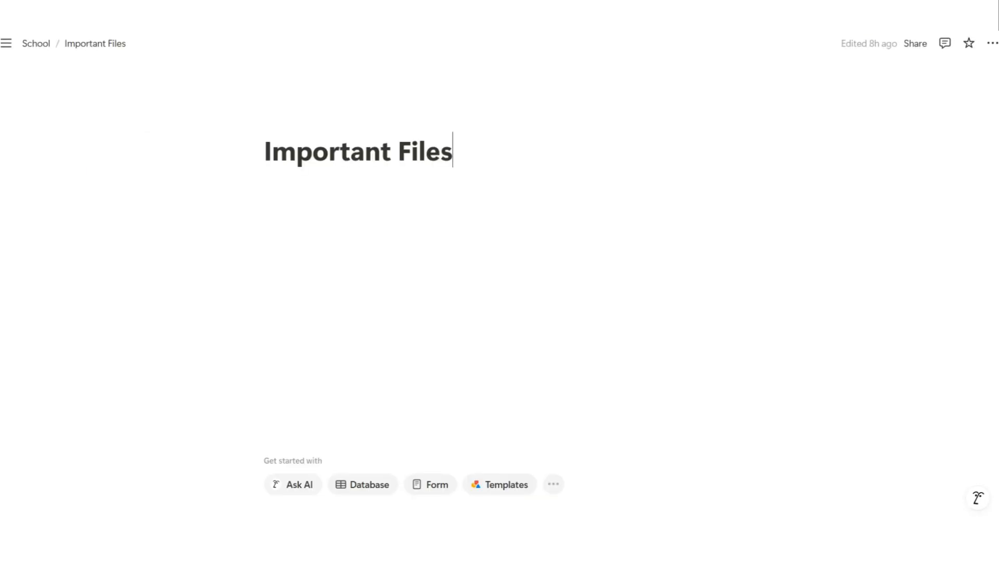
Switch the Important Files page to the Serif font
key("Return")
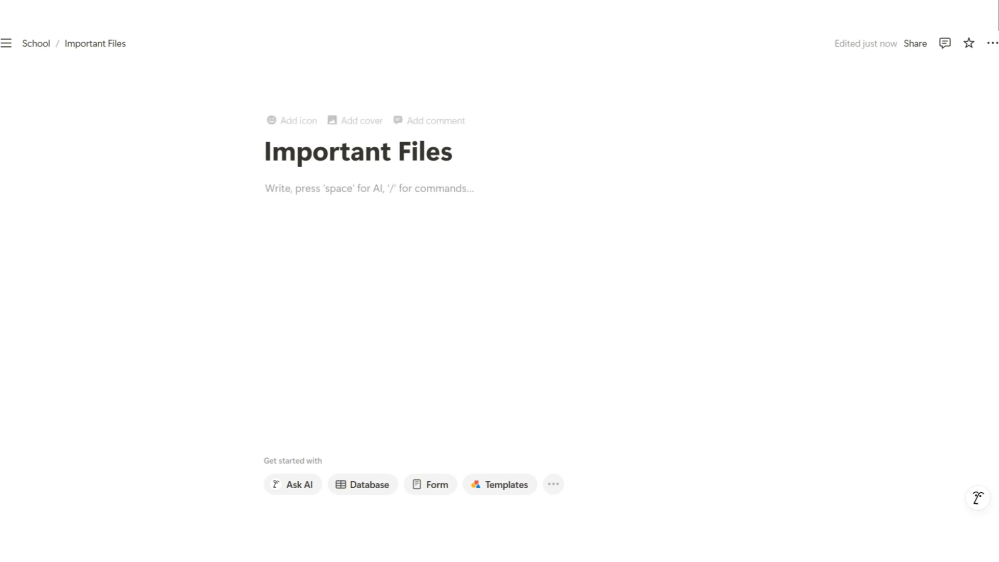
left_click(992, 43)
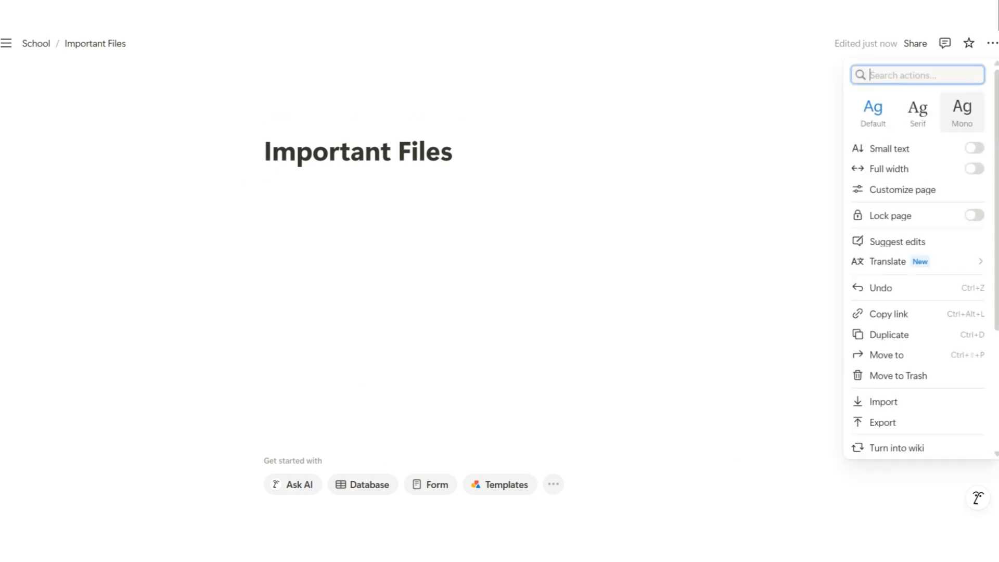
left_click(917, 111)
left_click(376, 189)
left_click(375, 189)
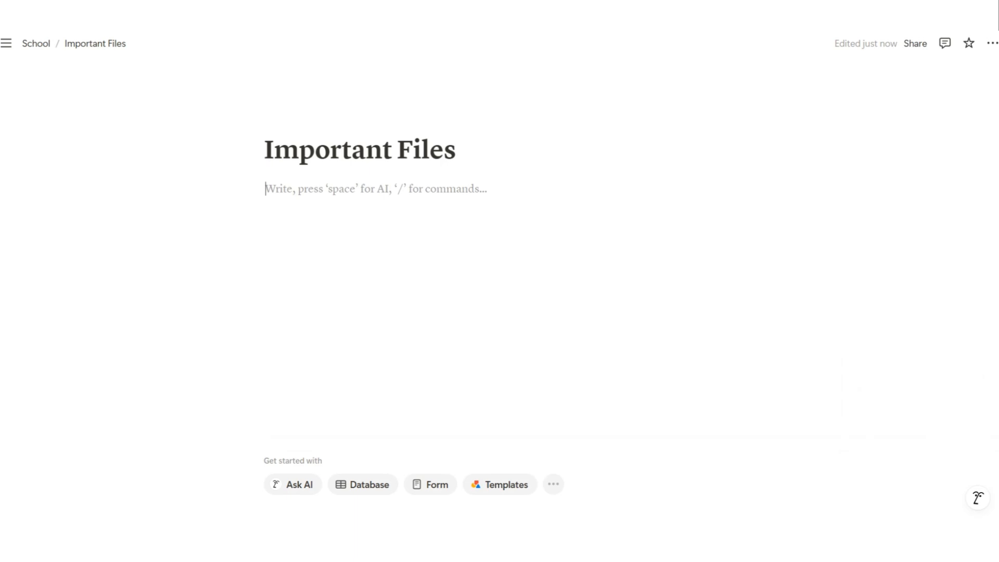
Insert a callout block with a file-cabinet emoji icon
type("/ca")
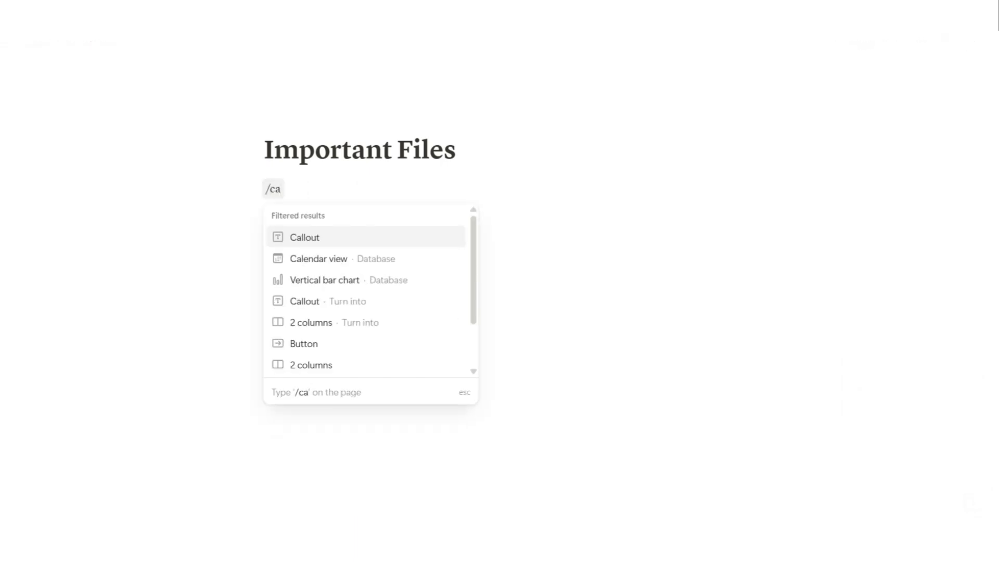
key("Return")
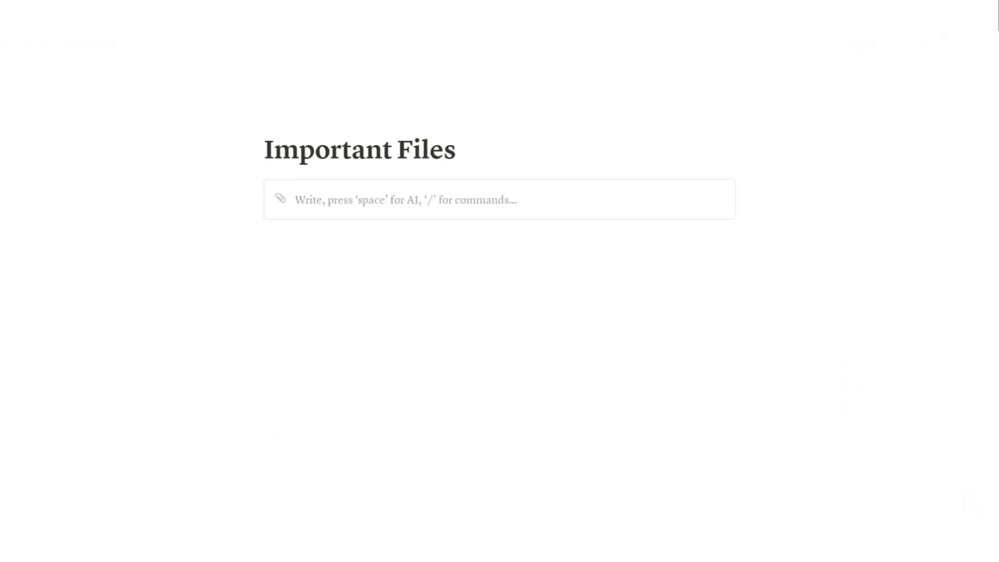
left_click(281, 198)
type("cabin")
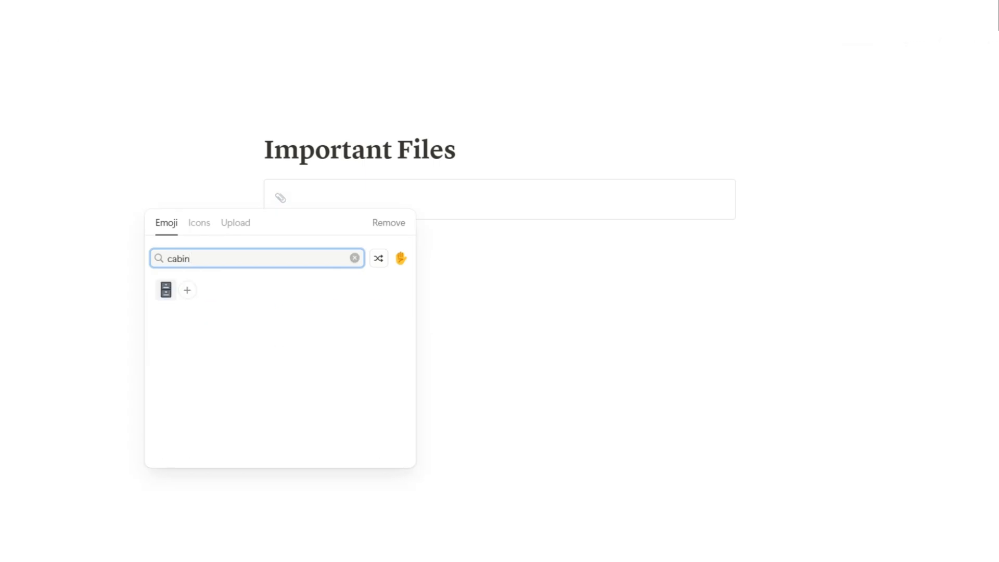
left_click(165, 289)
Give the callout a gray background and the text 'Storage for relevant files...'
left_click(256, 189)
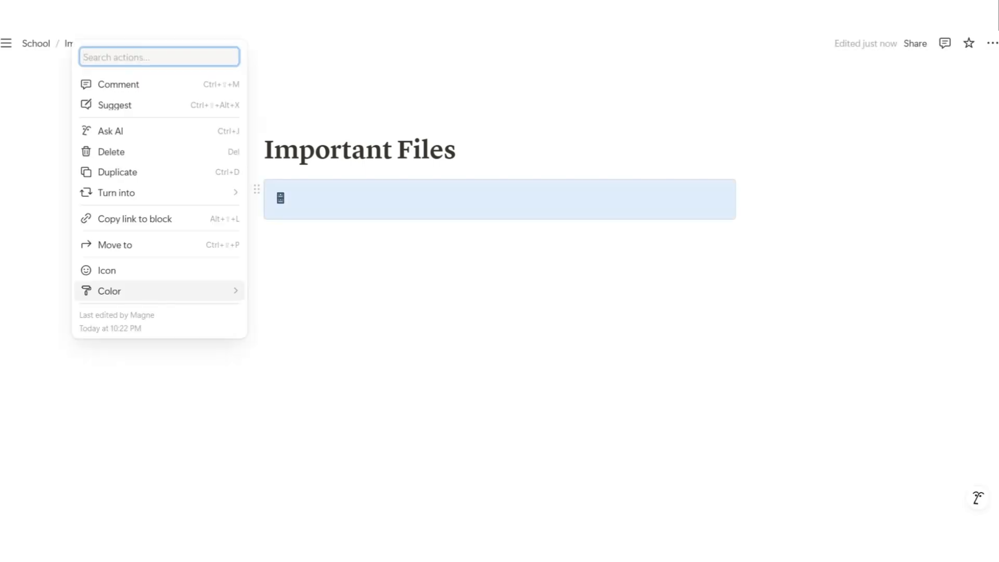
mouse_move(156, 291)
left_click(310, 453)
left_click(333, 200)
type("Storae")
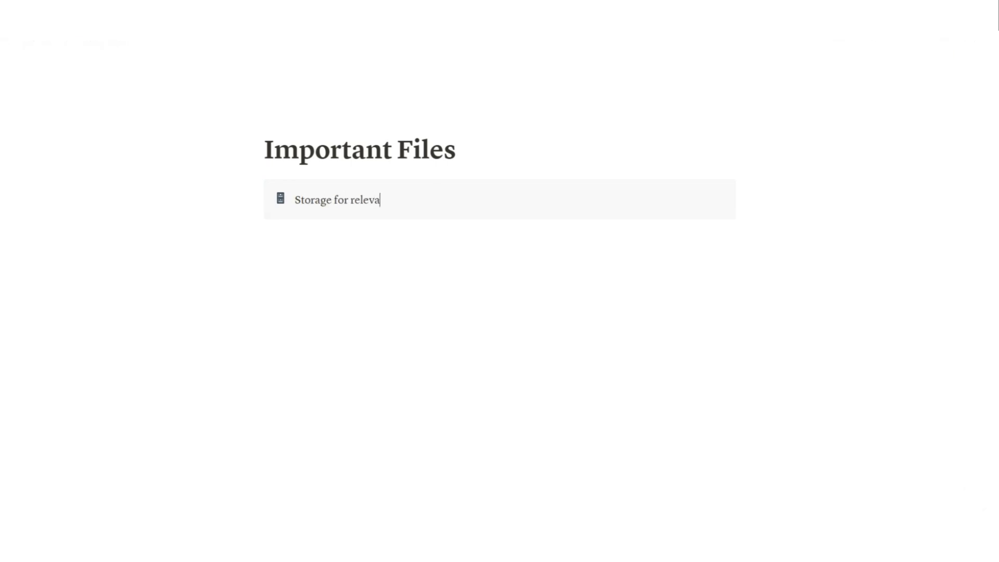
type("...")
key("Return")
Insert a simple table under the callout, widening the first column and fitting the second to the page
type("/ta")
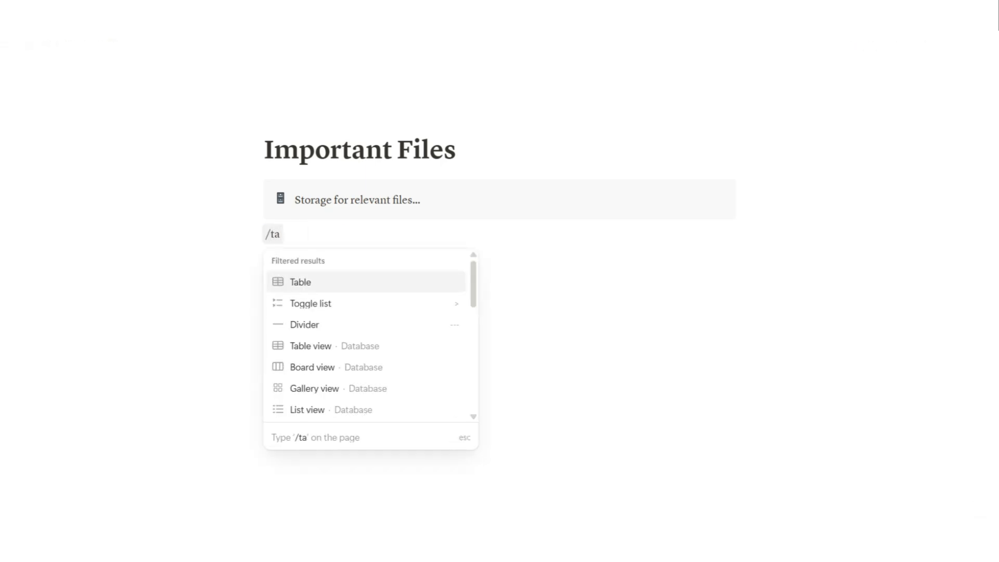
key("Return")
left_click_drag(425, 242, 734, 242)
left_click(304, 240)
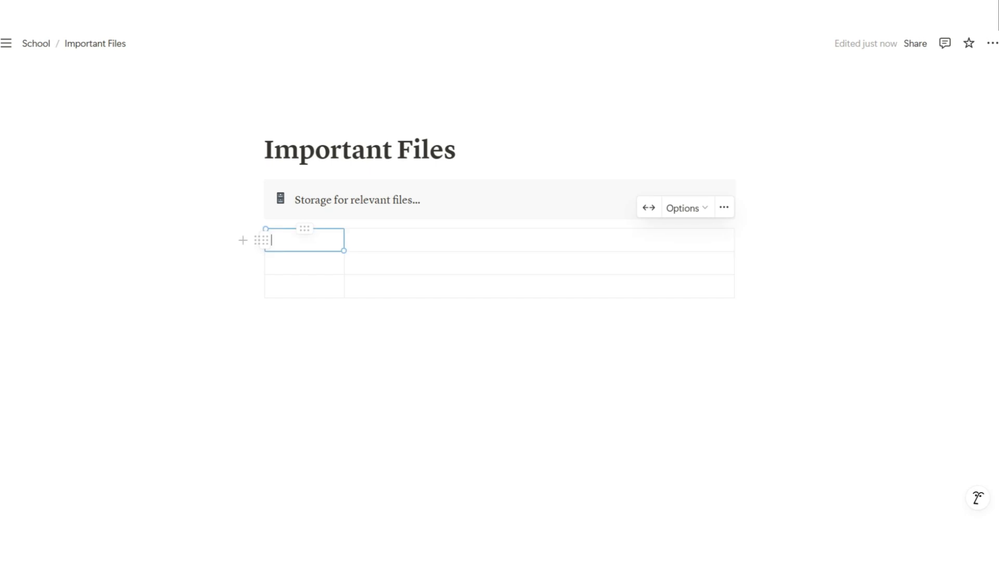
left_click_drag(344, 260, 498, 260)
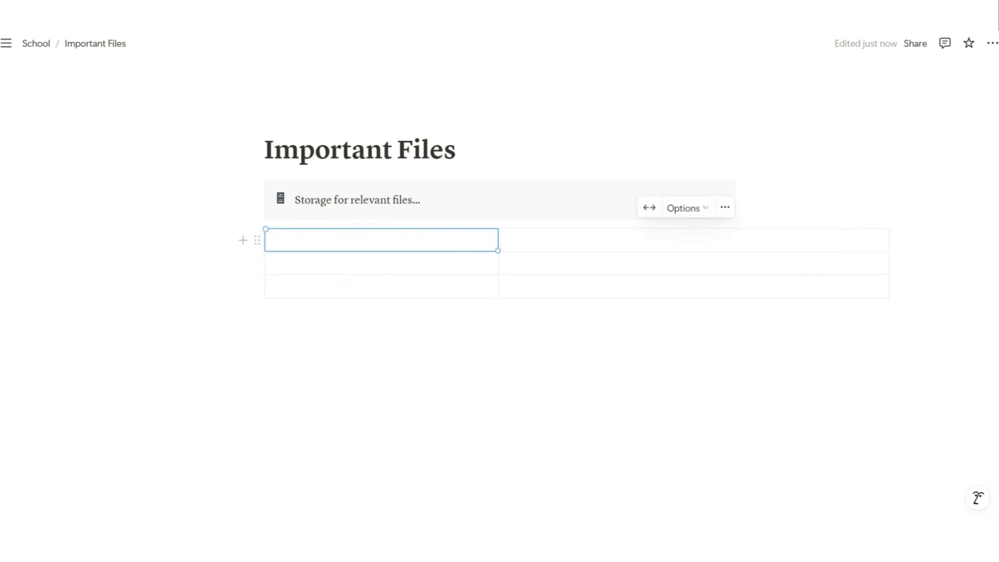
left_click_drag(889, 263, 735, 262)
left_click(437, 241)
Fill the first row with Paraphrasing tool and the wolframalpha.com link, then enter Excel Formula maker below
left_click(617, 241)
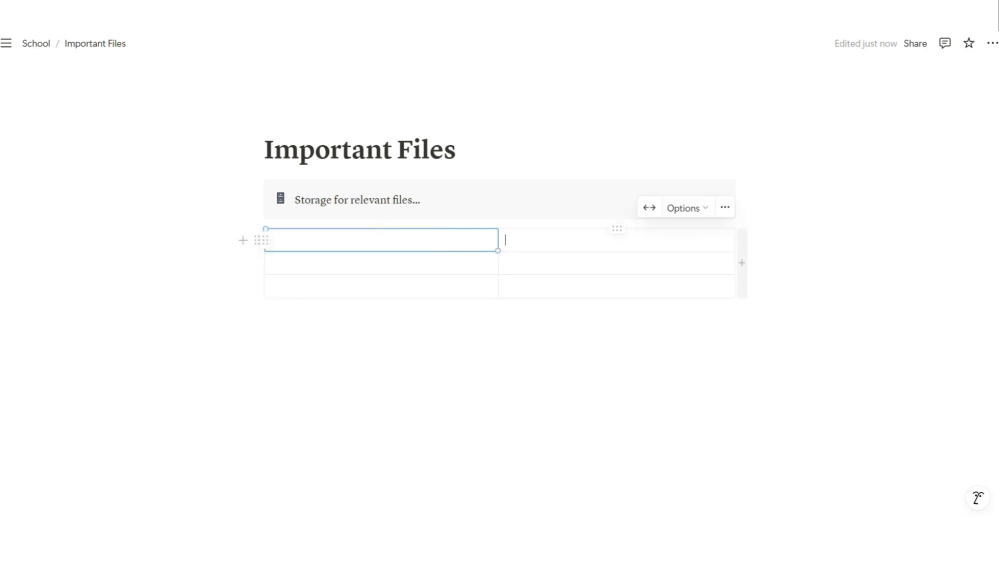
left_click(381, 241)
type("Paraphrasing tool")
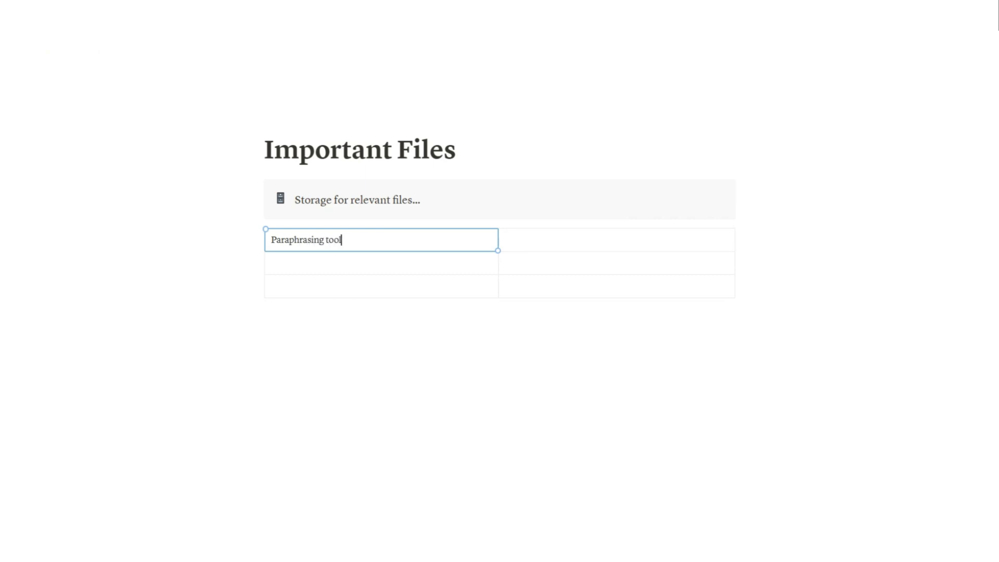
key("Tab")
type("https://www.wolframalpha.com/")
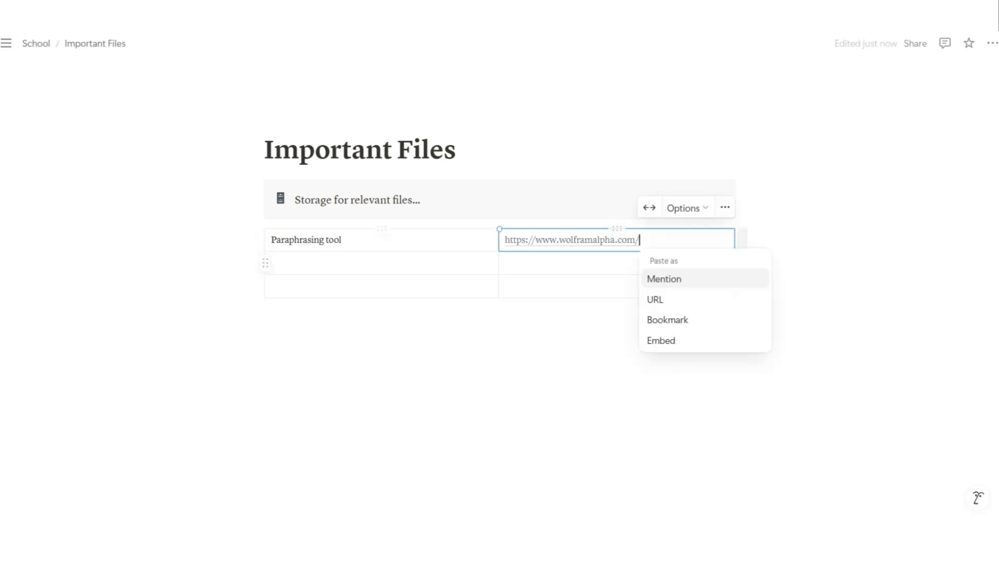
key("Tab")
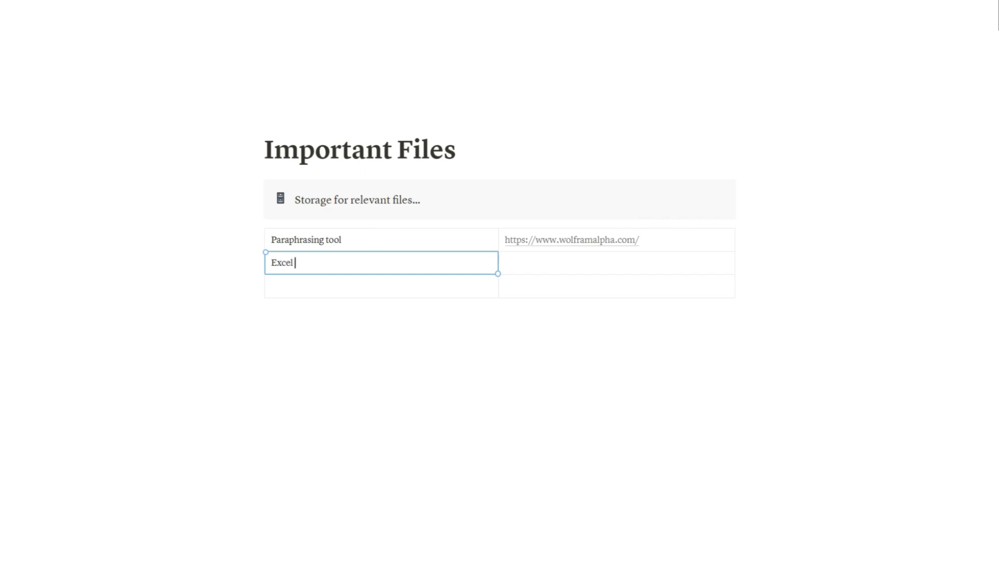
type("Excel Formula maki")
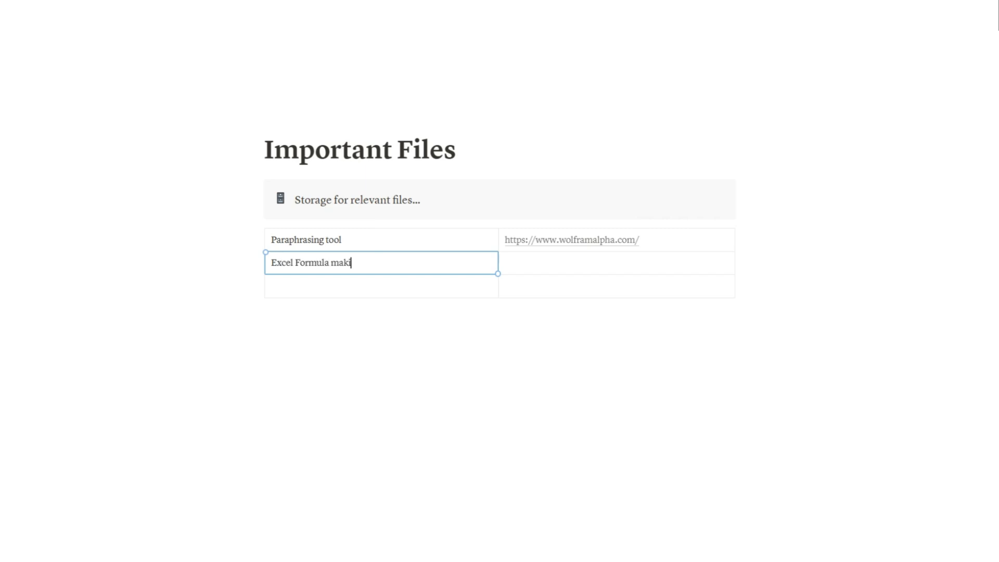